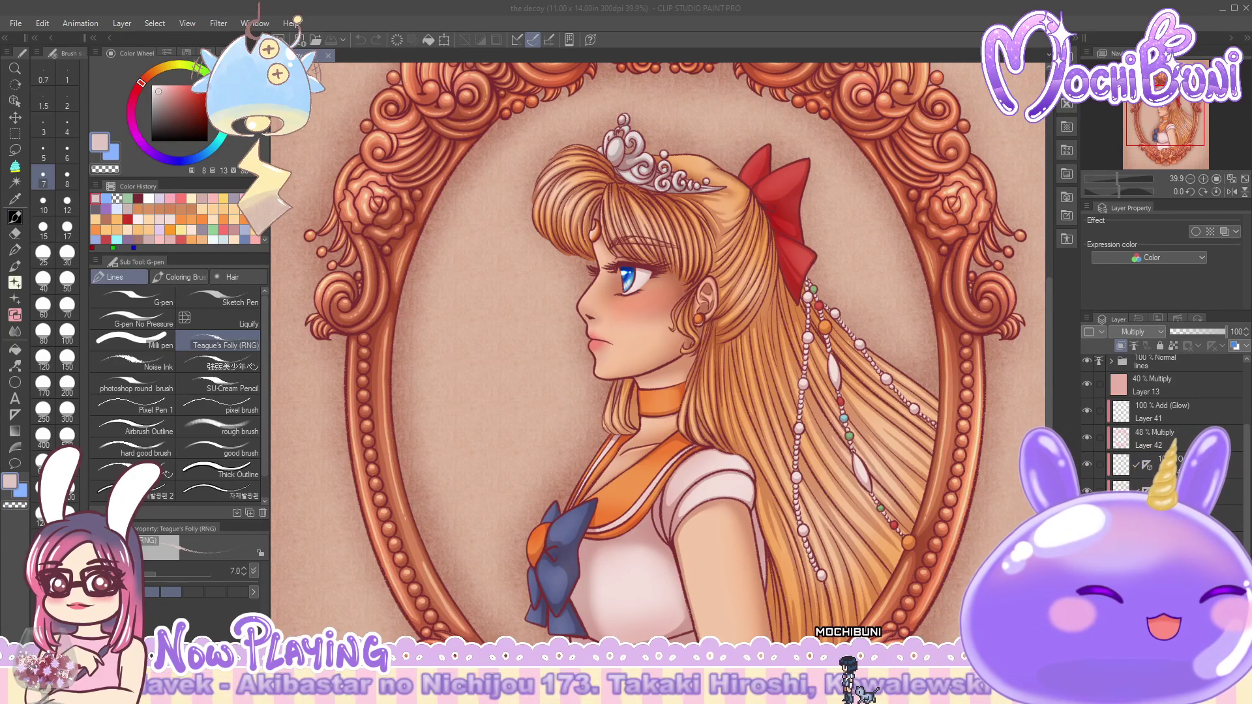
- Shade the neck beneath the jaw and around the choker's upper edge with the Teague's Folly brush, raising its size to 10
{"action": "key", "text": "alt+Tab"}
{"action": "left_click_drag", "start_coordinate": [649, 389], "coordinate": [696, 382]}
{"action": "left_click_drag", "start_coordinate": [697, 309], "coordinate": [676, 318]}
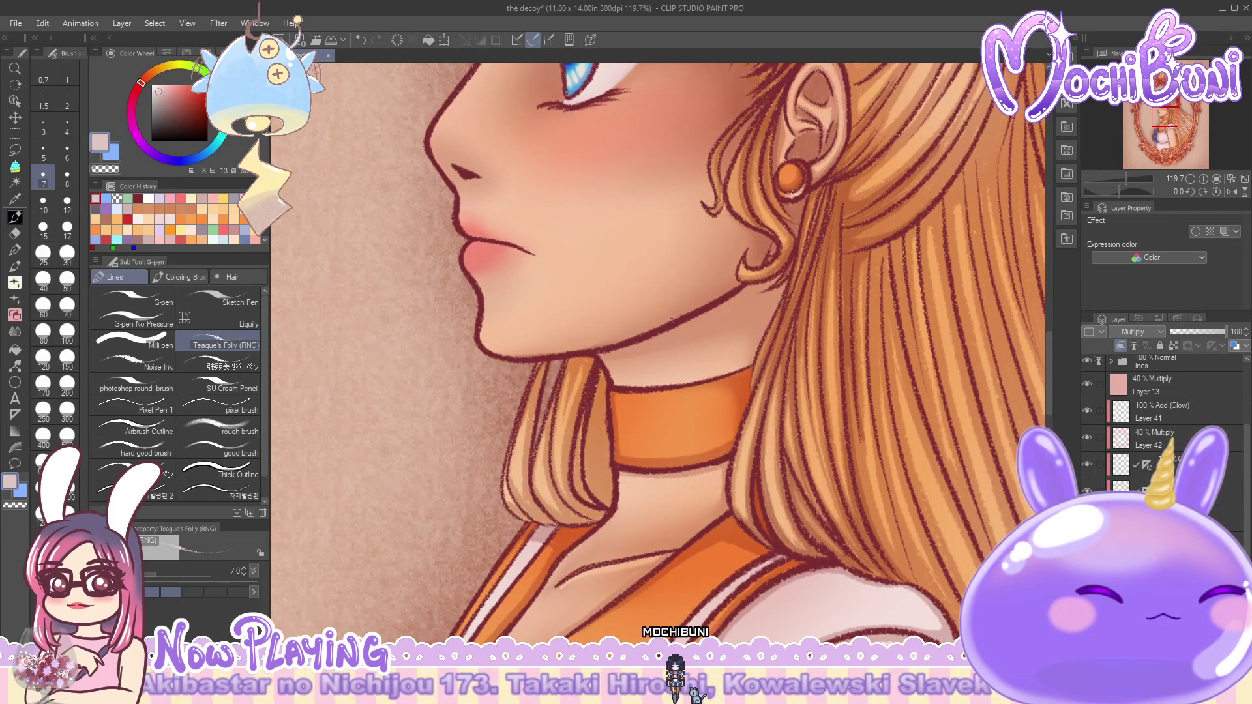
{"action": "left_click", "coordinate": [43, 204]}
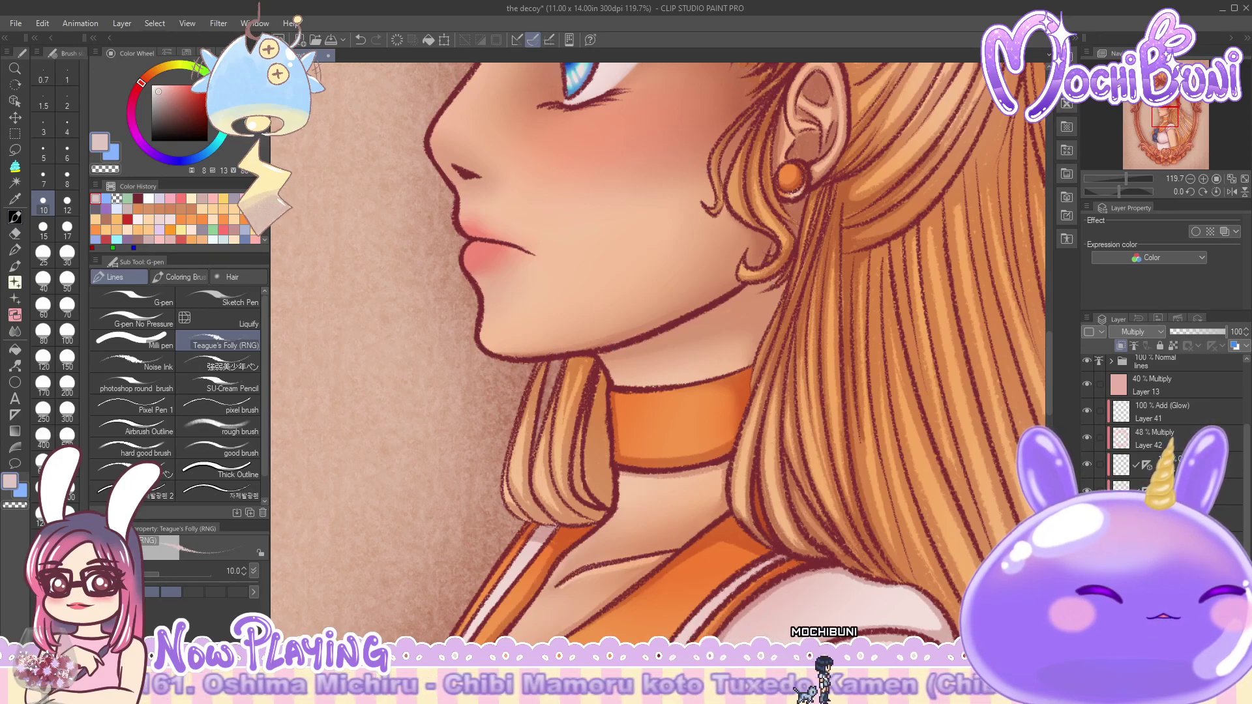
{"action": "left_click_drag", "start_coordinate": [1047, 358], "coordinate": [1047, 325]}
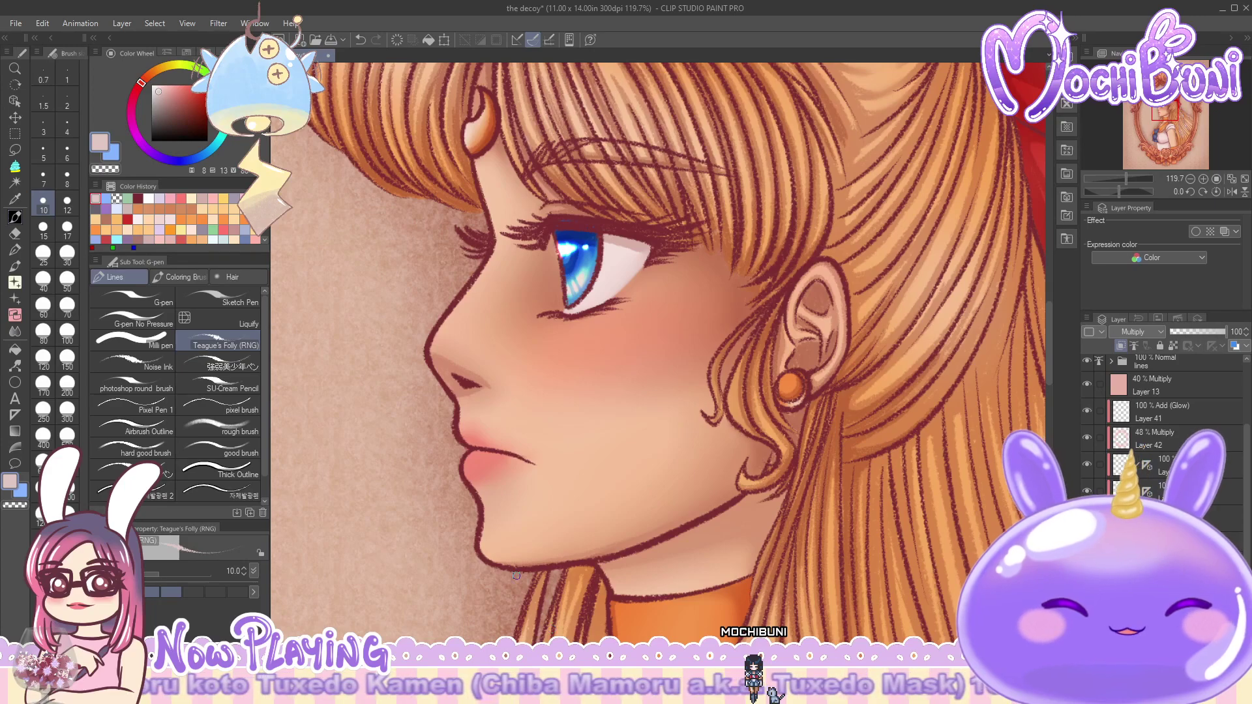
- Blend the shading along the lower face with the Froggy Blending brush at size 15, and return to the Teague's Folly brush
{"action": "left_click", "coordinate": [190, 277]}
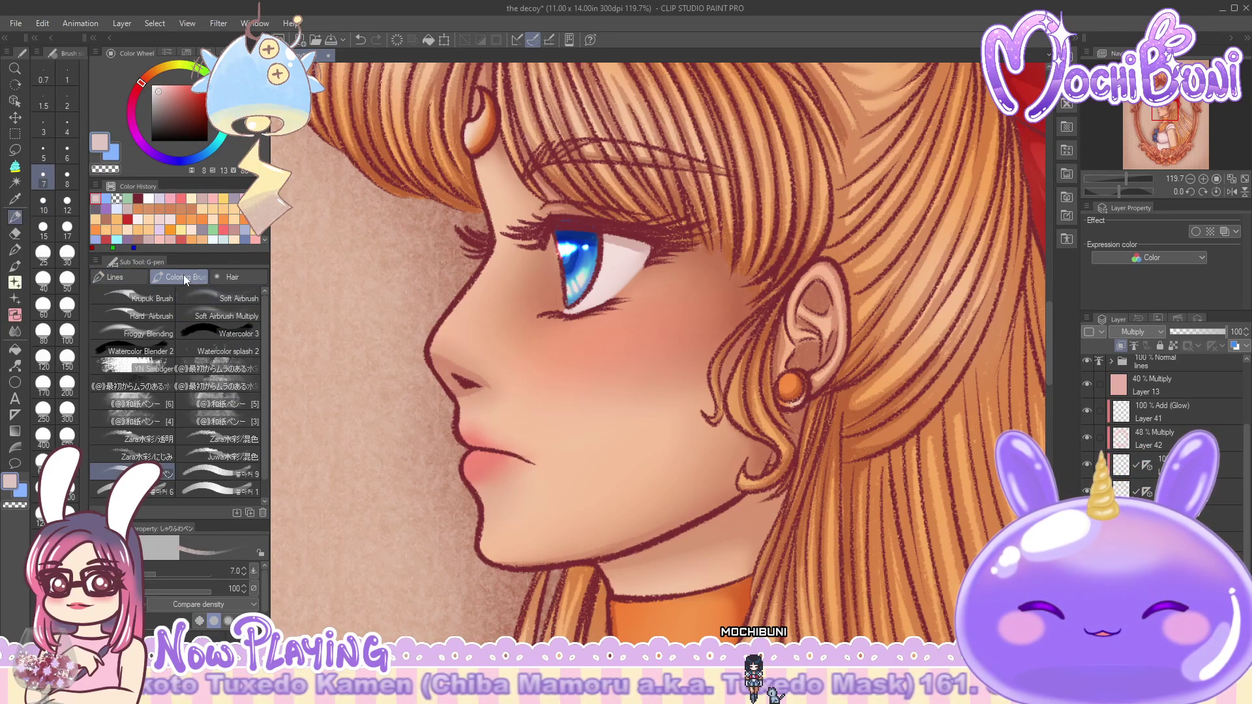
{"action": "left_click", "coordinate": [153, 333]}
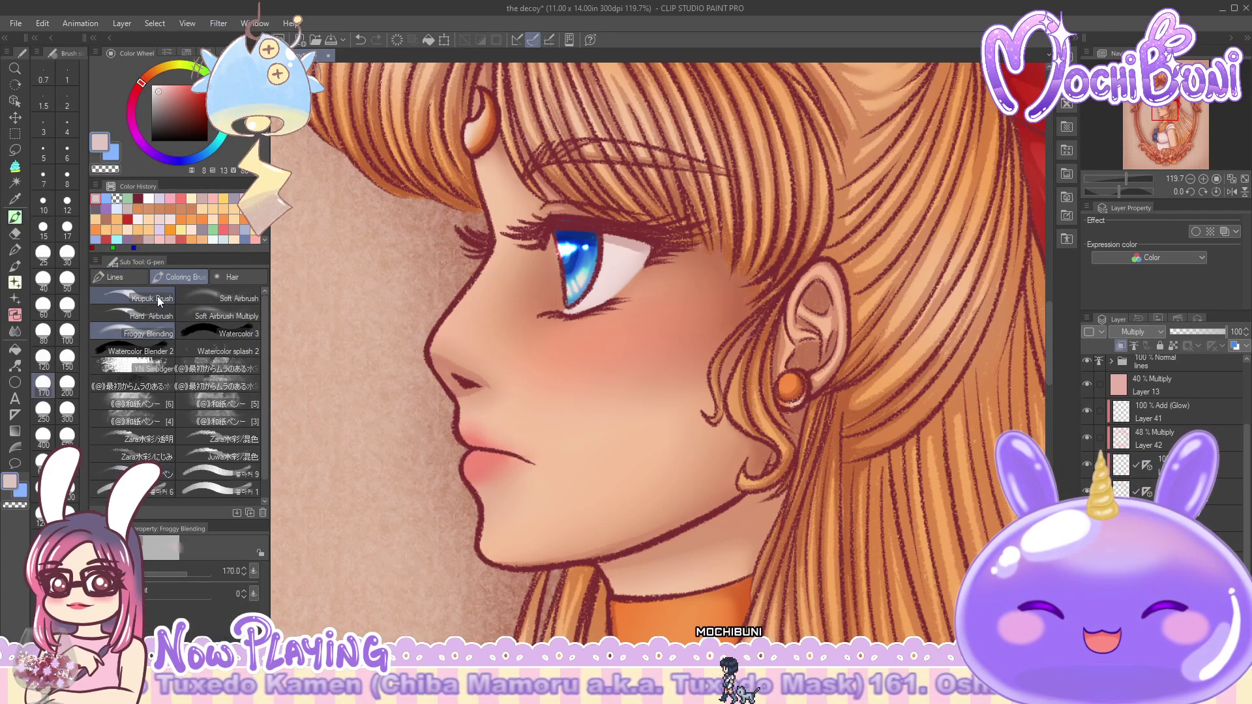
{"action": "left_click", "coordinate": [42, 238]}
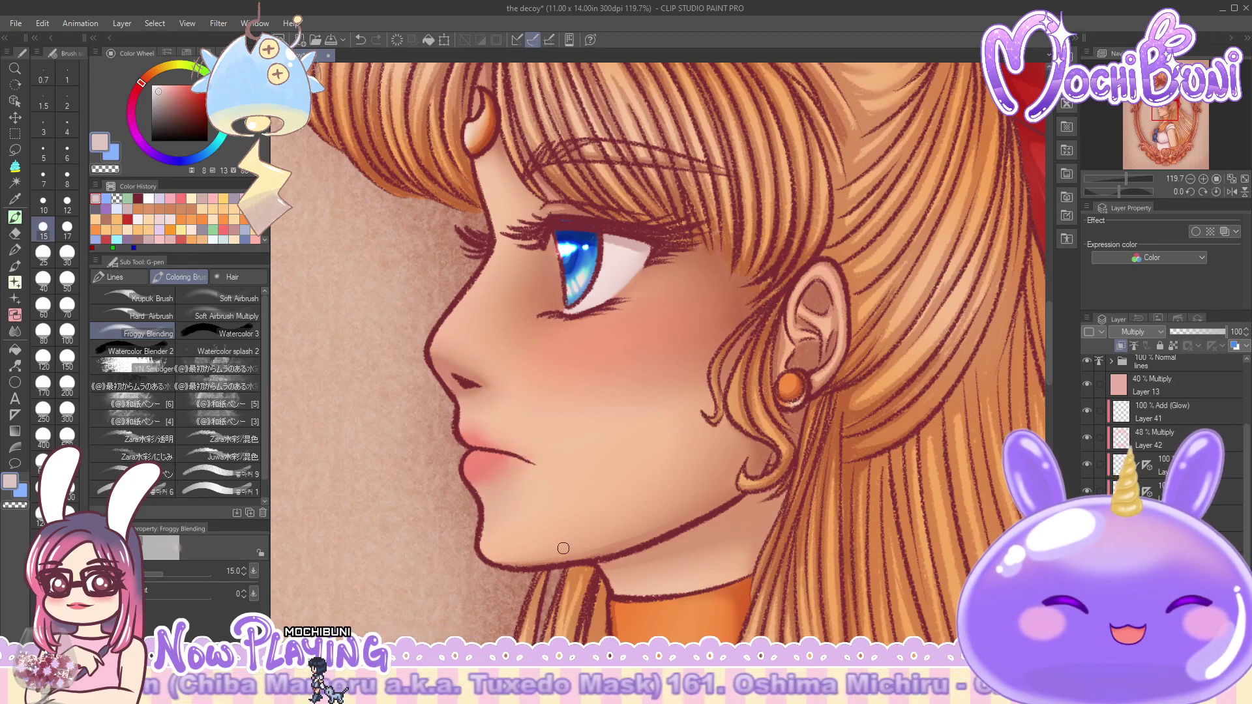
{"action": "left_click", "coordinate": [138, 275]}
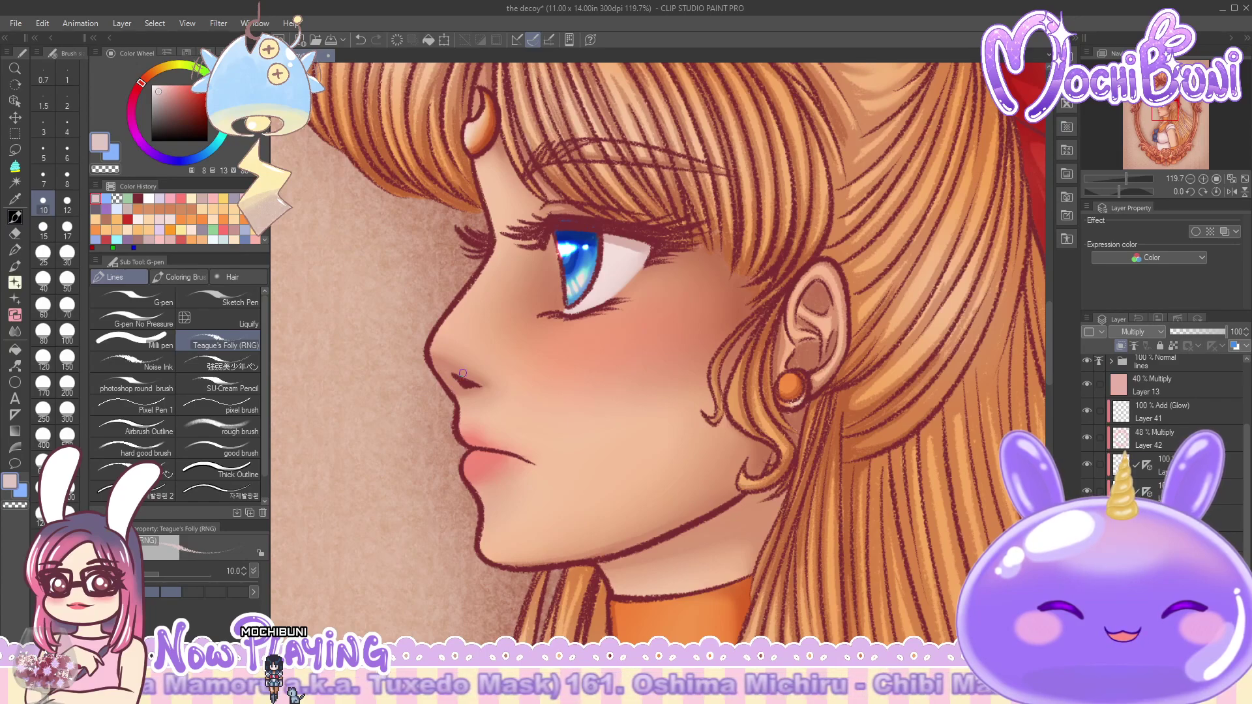
- Shade the folds of the blue chest bow's loops with the Teague's Folly brush at size 10
{"action": "left_click_drag", "start_coordinate": [1049, 377], "coordinate": [1052, 362]}
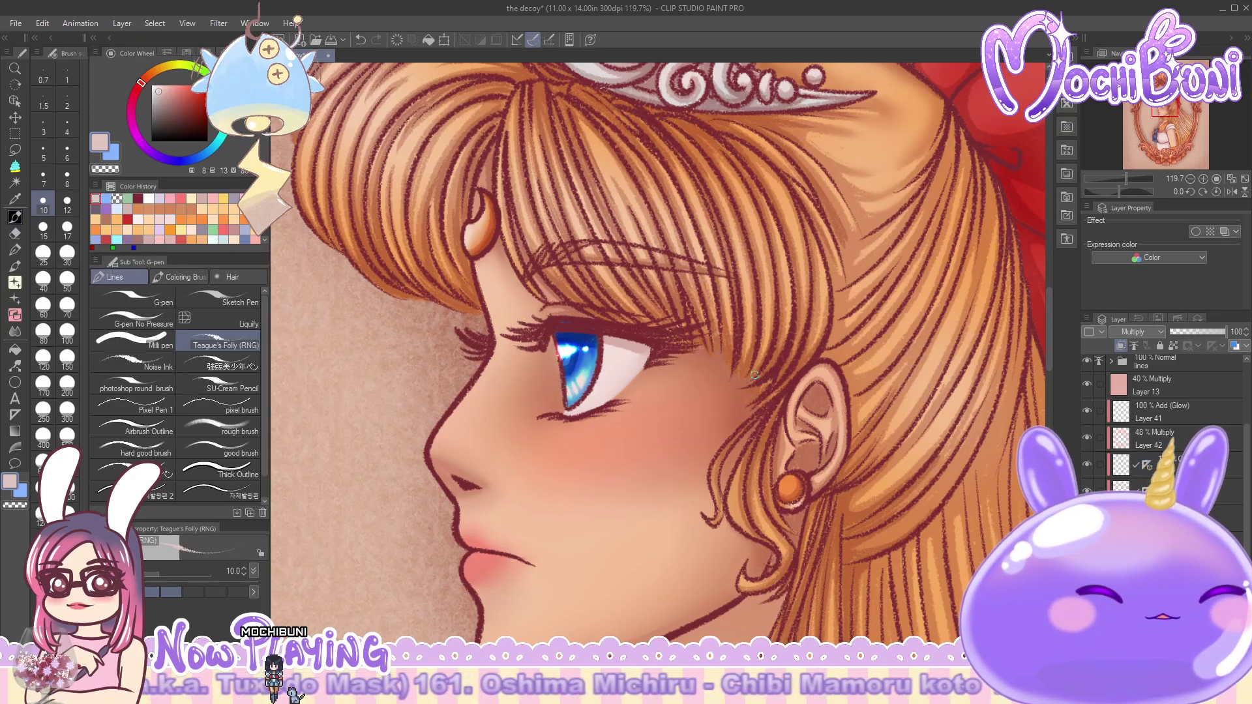
{"action": "scroll", "coordinate": [964, 425], "scroll_direction": "down", "scroll_amount": 4}
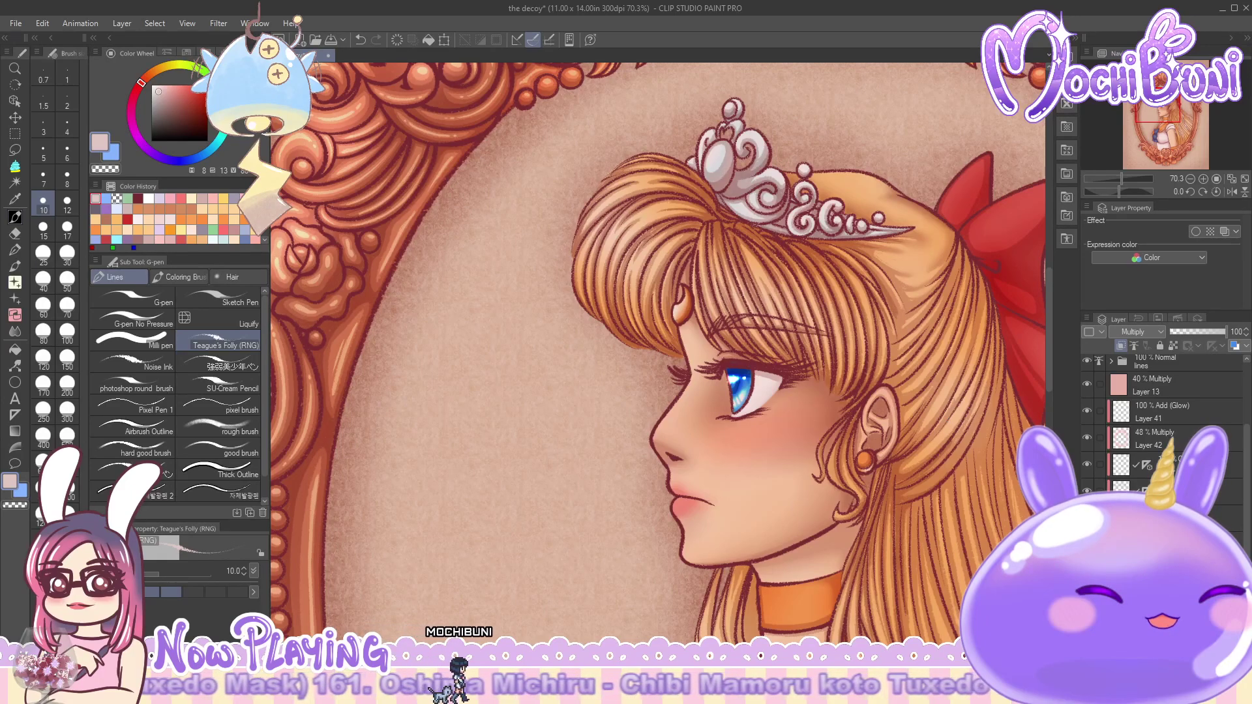
{"action": "scroll", "coordinate": [657, 352], "scroll_direction": "right", "scroll_amount": 3}
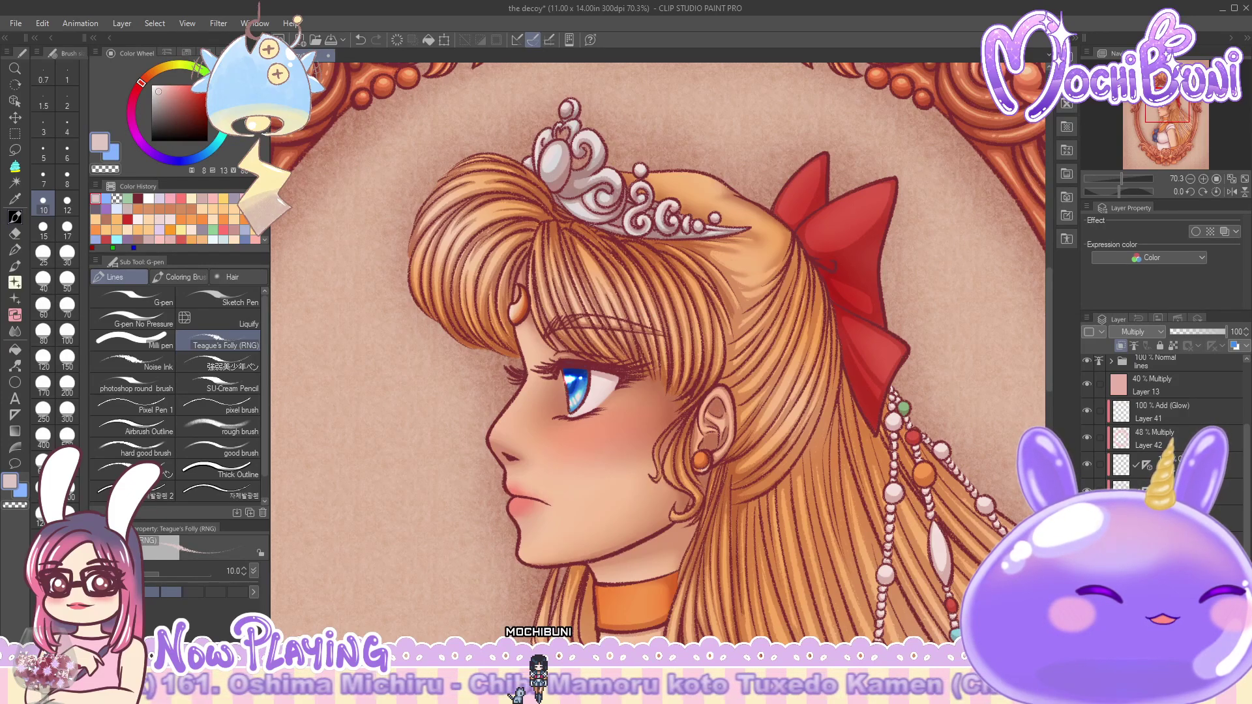
{"action": "left_click_drag", "start_coordinate": [1050, 355], "coordinate": [1048, 492]}
{"action": "left_click_drag", "start_coordinate": [456, 550], "coordinate": [483, 550]}
{"action": "left_click", "coordinate": [484, 551]}
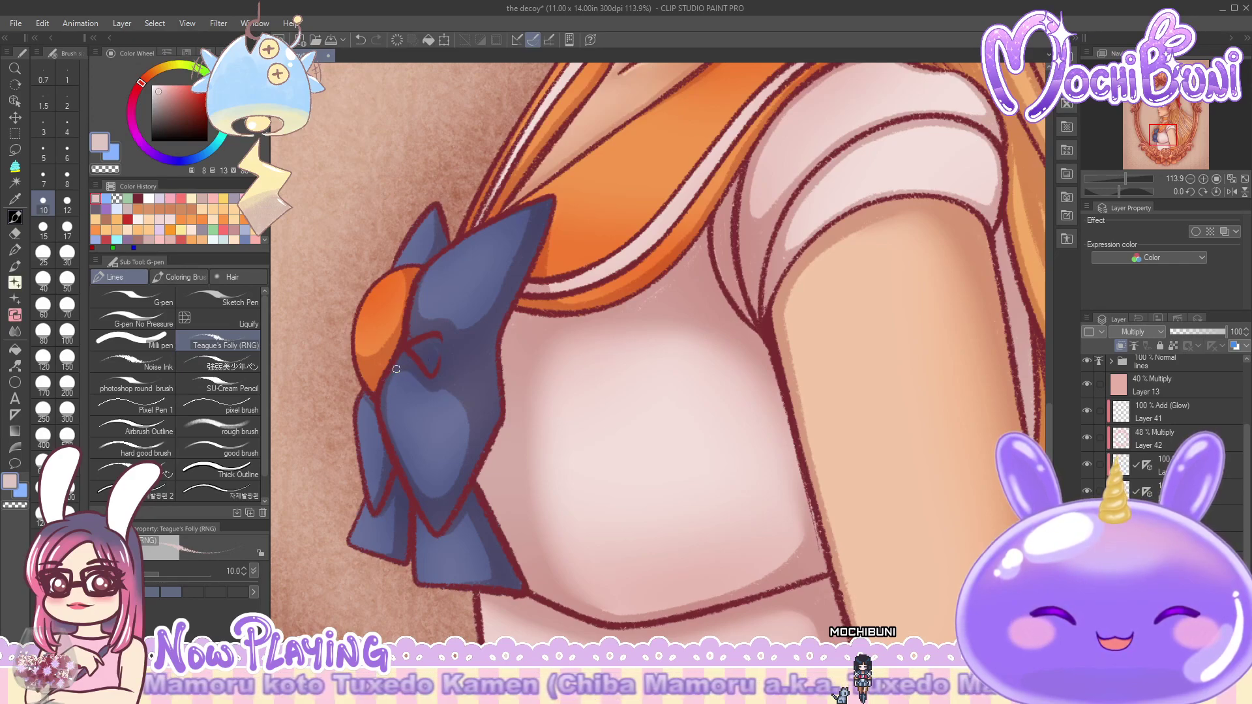
{"action": "mouse_move", "coordinate": [428, 392]}
{"action": "left_mouse_down"}
{"action": "mouse_move", "coordinate": [461, 451]}
{"action": "mouse_move", "coordinate": [443, 399]}
{"action": "left_mouse_up"}
{"action": "mouse_move", "coordinate": [466, 447]}
{"action": "left_mouse_down"}
{"action": "mouse_move", "coordinate": [430, 384]}
{"action": "mouse_move", "coordinate": [466, 442]}
{"action": "mouse_move", "coordinate": [440, 384]}
{"action": "mouse_move", "coordinate": [470, 427]}
{"action": "mouse_move", "coordinate": [457, 491]}
{"action": "mouse_move", "coordinate": [460, 432]}
{"action": "left_mouse_up"}
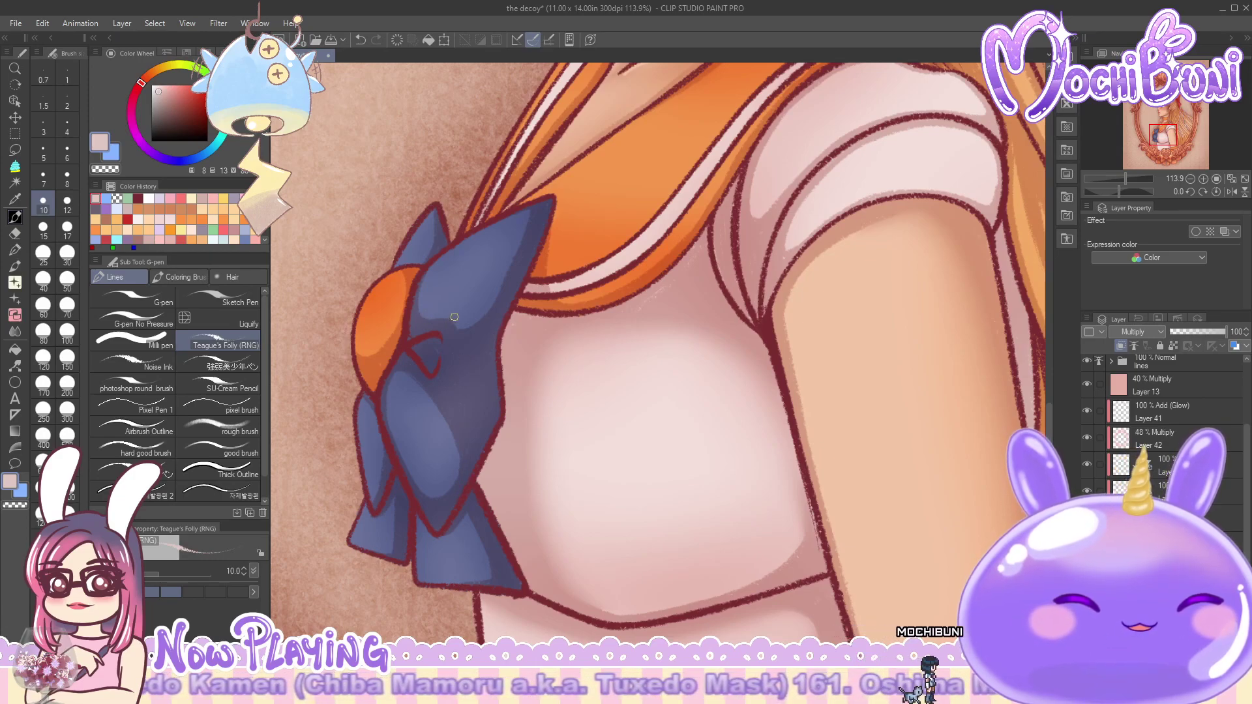
{"action": "left_click_drag", "start_coordinate": [465, 307], "coordinate": [533, 215]}
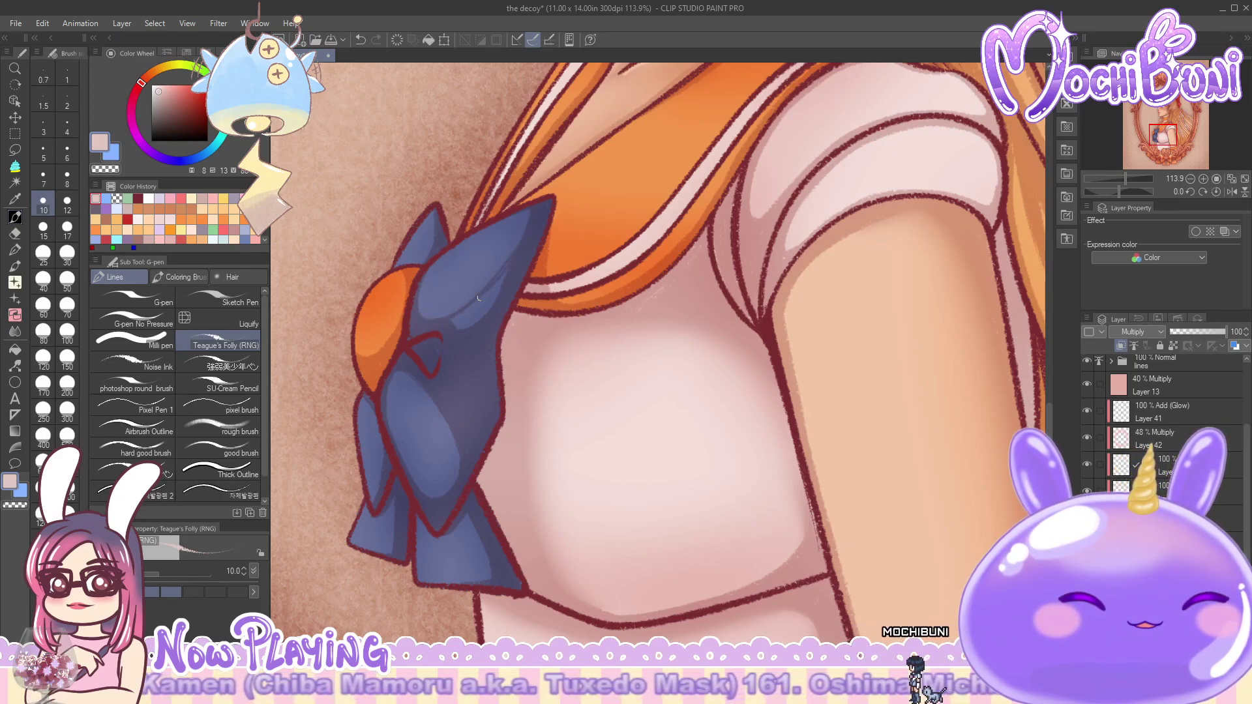
{"action": "mouse_move", "coordinate": [461, 317]}
{"action": "left_mouse_down"}
{"action": "mouse_move", "coordinate": [505, 281]}
{"action": "mouse_move", "coordinate": [490, 299]}
{"action": "left_mouse_up"}
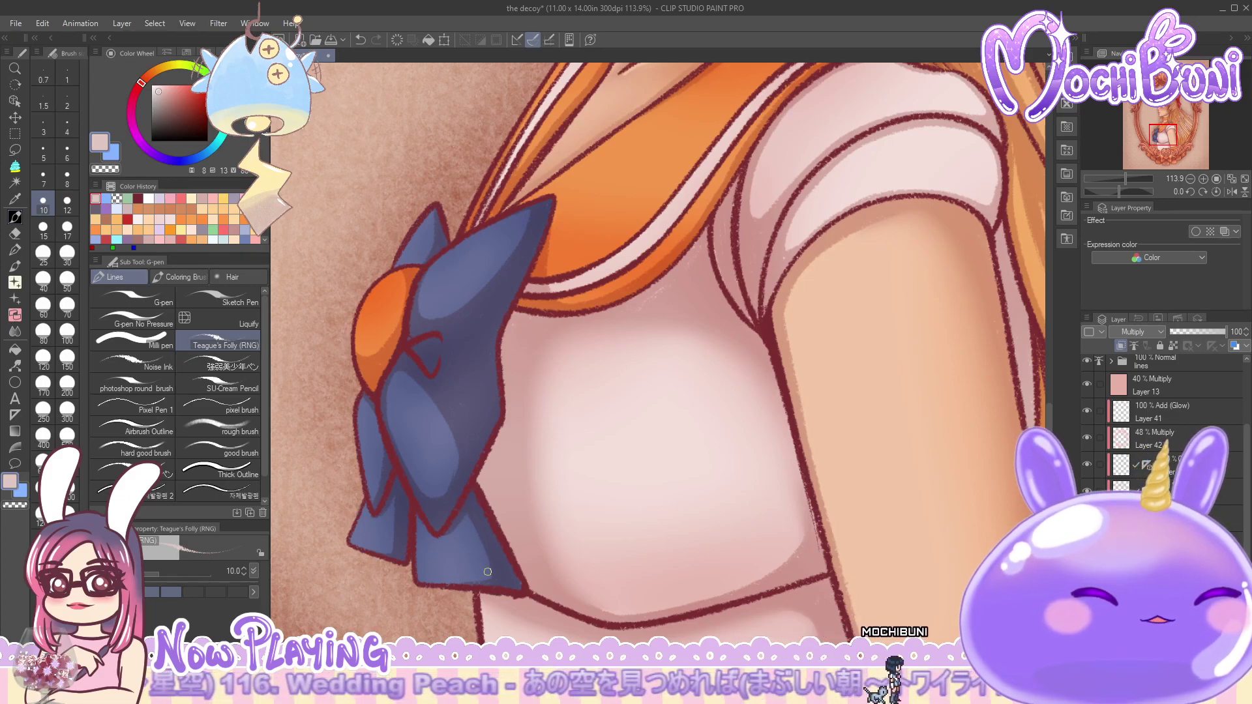
- Paint a shadow on the neck below the jawline up to the ear curl, raising the brush size to 15 to fill it
{"action": "scroll", "coordinate": [1050, 392], "scroll_direction": "up", "scroll_amount": 2}
{"action": "scroll", "coordinate": [1051, 393], "scroll_direction": "up", "scroll_amount": 2}
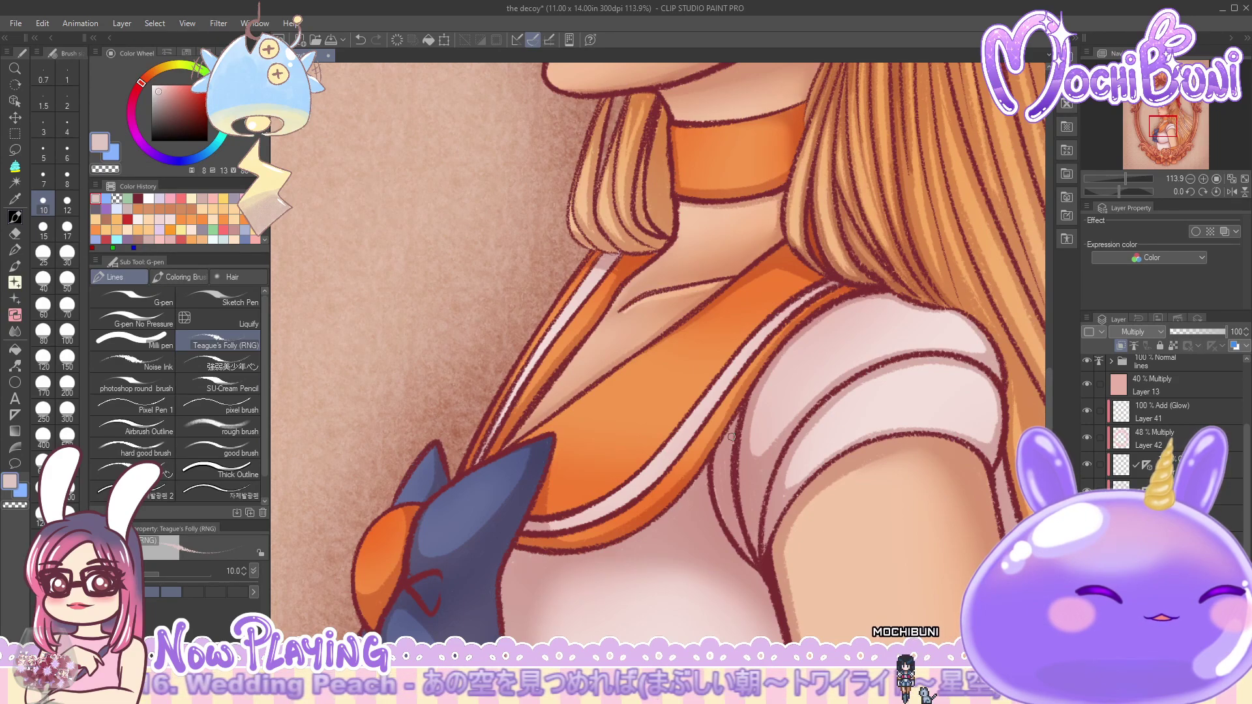
{"action": "scroll", "coordinate": [1047, 388], "scroll_direction": "up", "scroll_amount": 2}
{"action": "left_click_drag", "start_coordinate": [1052, 369], "coordinate": [1063, 331]}
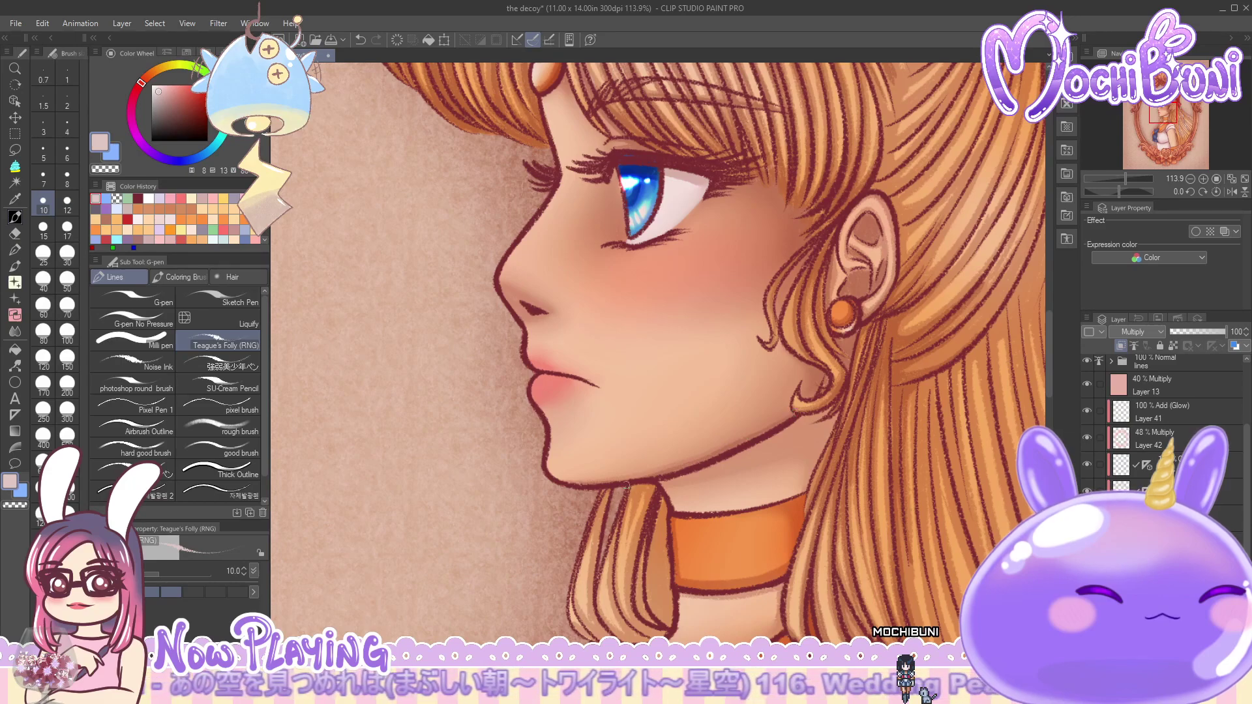
{"action": "left_click_drag", "start_coordinate": [597, 483], "coordinate": [685, 463]}
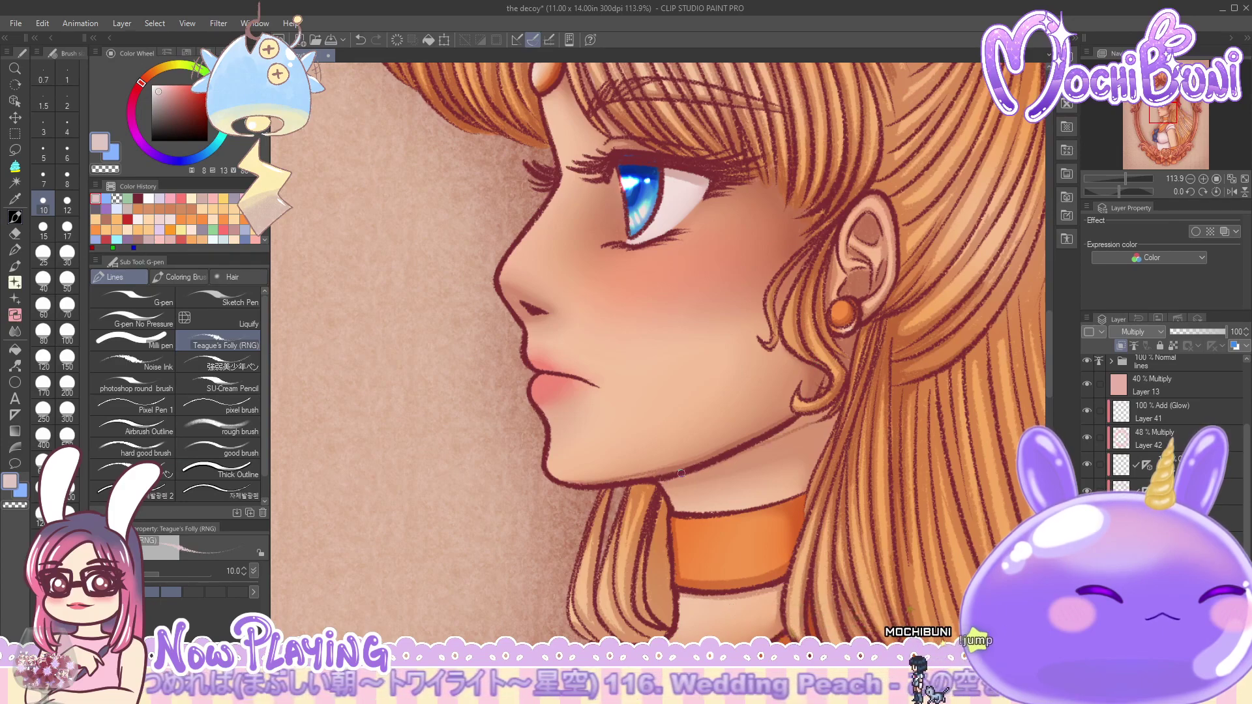
{"action": "mouse_move", "coordinate": [665, 483]}
{"action": "left_mouse_down"}
{"action": "mouse_move", "coordinate": [707, 465]}
{"action": "mouse_move", "coordinate": [656, 486]}
{"action": "mouse_move", "coordinate": [823, 437]}
{"action": "left_mouse_up"}
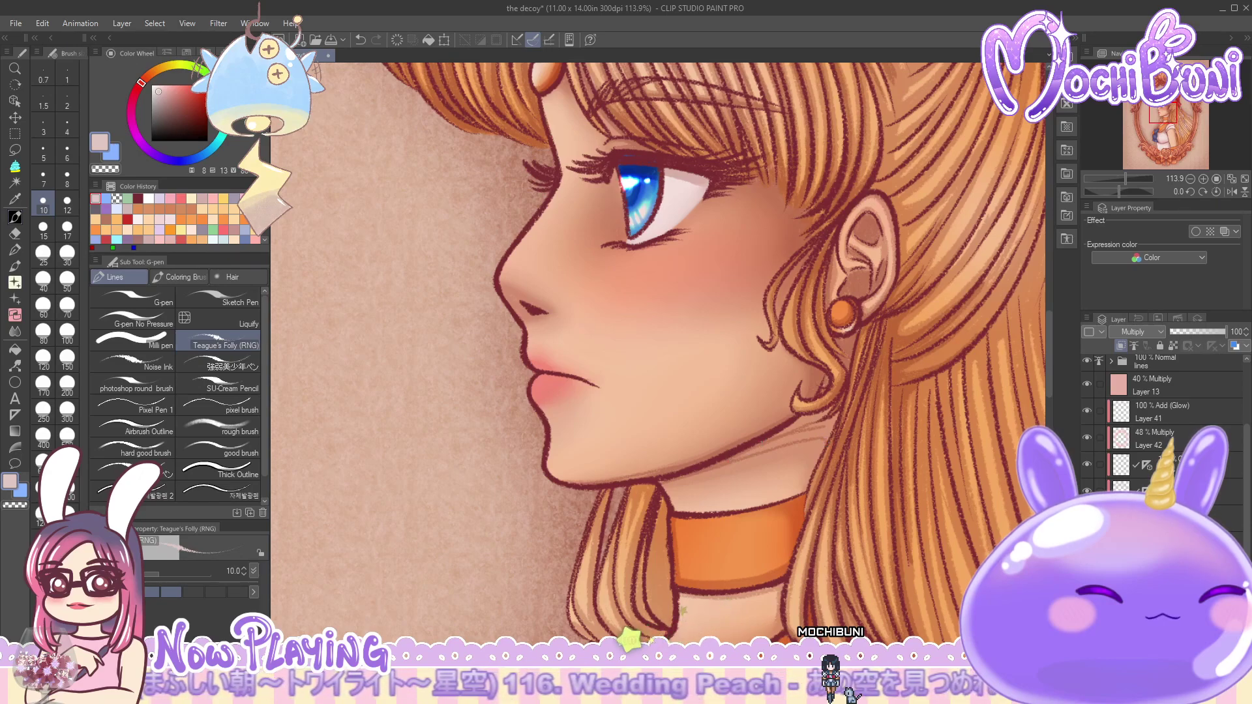
{"action": "left_click", "coordinate": [47, 227]}
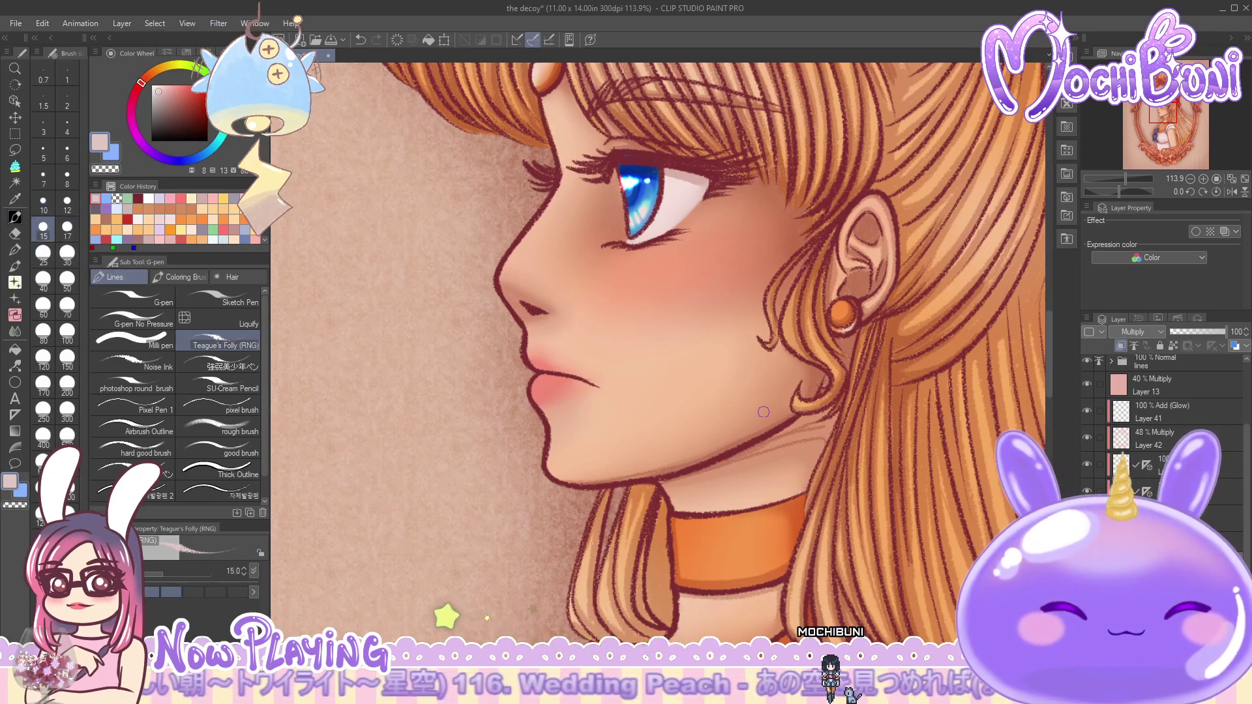
{"action": "left_click_drag", "start_coordinate": [756, 450], "coordinate": [819, 433]}
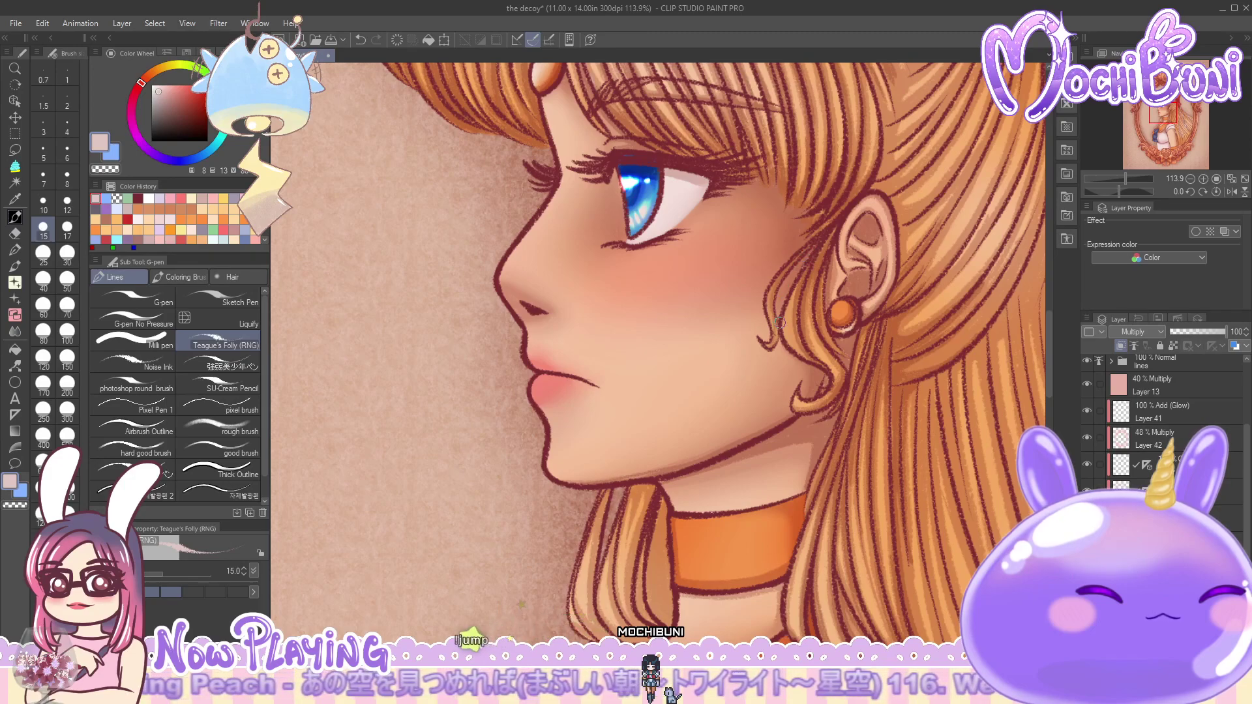
- Soften the neck shadow with the Froggy Blending brush, and switch back to the Teague's Folly brush
{"action": "left_click", "coordinate": [199, 278]}
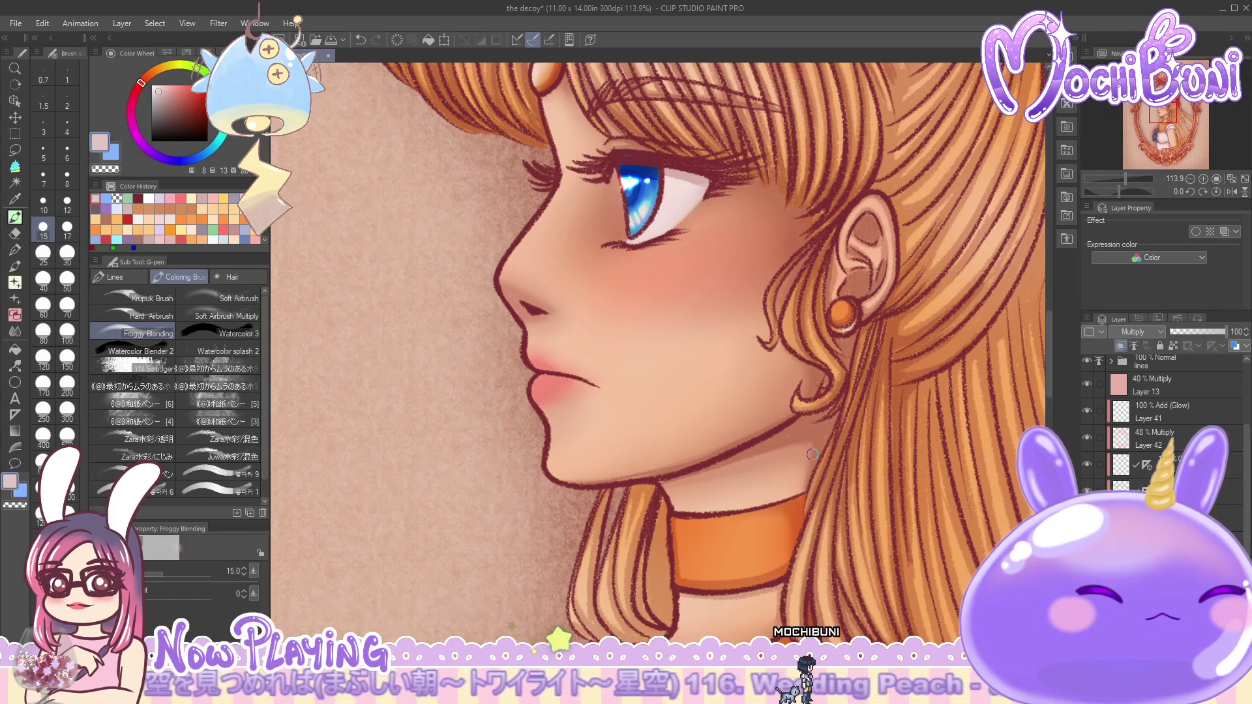
{"action": "left_click_drag", "start_coordinate": [1050, 393], "coordinate": [1049, 380]}
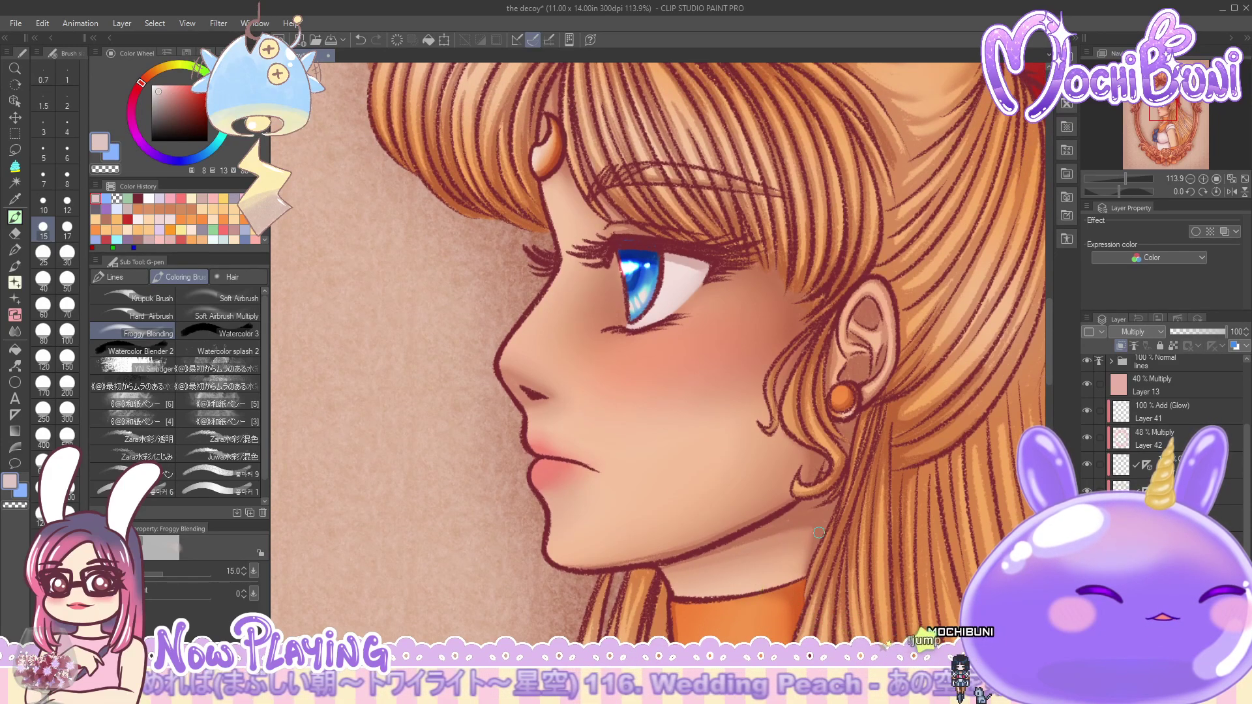
{"action": "left_click", "coordinate": [139, 281]}
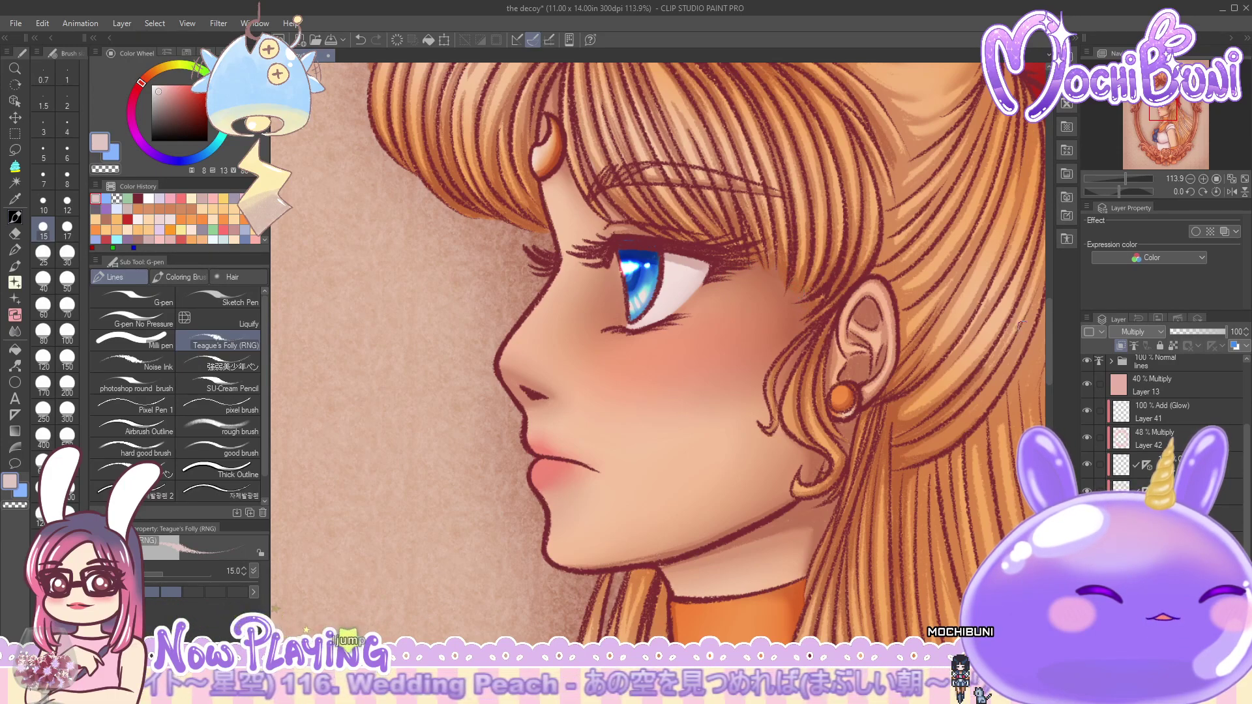
- Shade the strands of the pulled-back hair where they gather beside the red hair bow, using the size 15 brush
{"action": "scroll", "coordinate": [1048, 342], "scroll_direction": "up", "scroll_amount": 2}
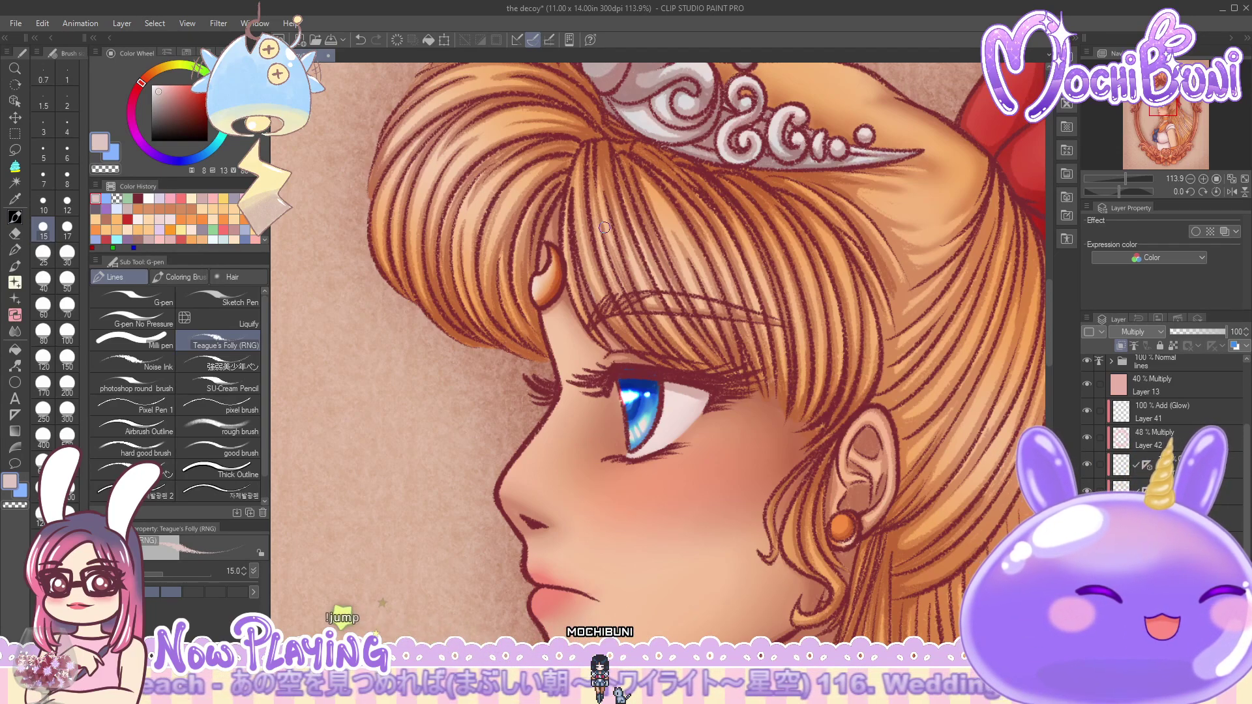
{"action": "left_click_drag", "start_coordinate": [896, 289], "coordinate": [679, 289]}
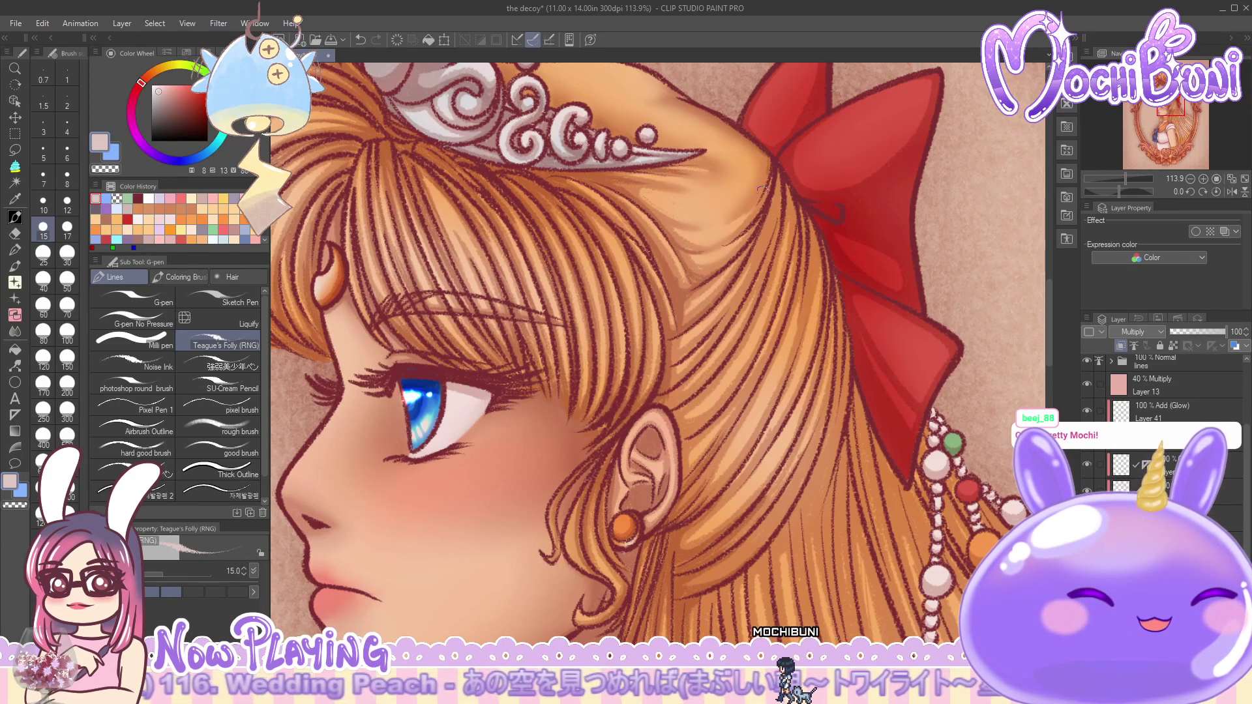
{"action": "left_click_drag", "start_coordinate": [771, 210], "coordinate": [779, 173]}
{"action": "mouse_move", "coordinate": [769, 241]}
{"action": "left_mouse_down"}
{"action": "mouse_move", "coordinate": [779, 179]}
{"action": "mouse_move", "coordinate": [772, 215]}
{"action": "left_mouse_up"}
{"action": "mouse_move", "coordinate": [737, 308]}
{"action": "left_mouse_down"}
{"action": "mouse_move", "coordinate": [756, 259]}
{"action": "mouse_move", "coordinate": [742, 295]}
{"action": "left_mouse_up"}
{"action": "left_click_drag", "start_coordinate": [784, 179], "coordinate": [803, 262]}
{"action": "left_click_drag", "start_coordinate": [799, 203], "coordinate": [806, 326]}
{"action": "left_click_drag", "start_coordinate": [815, 243], "coordinate": [796, 337]}
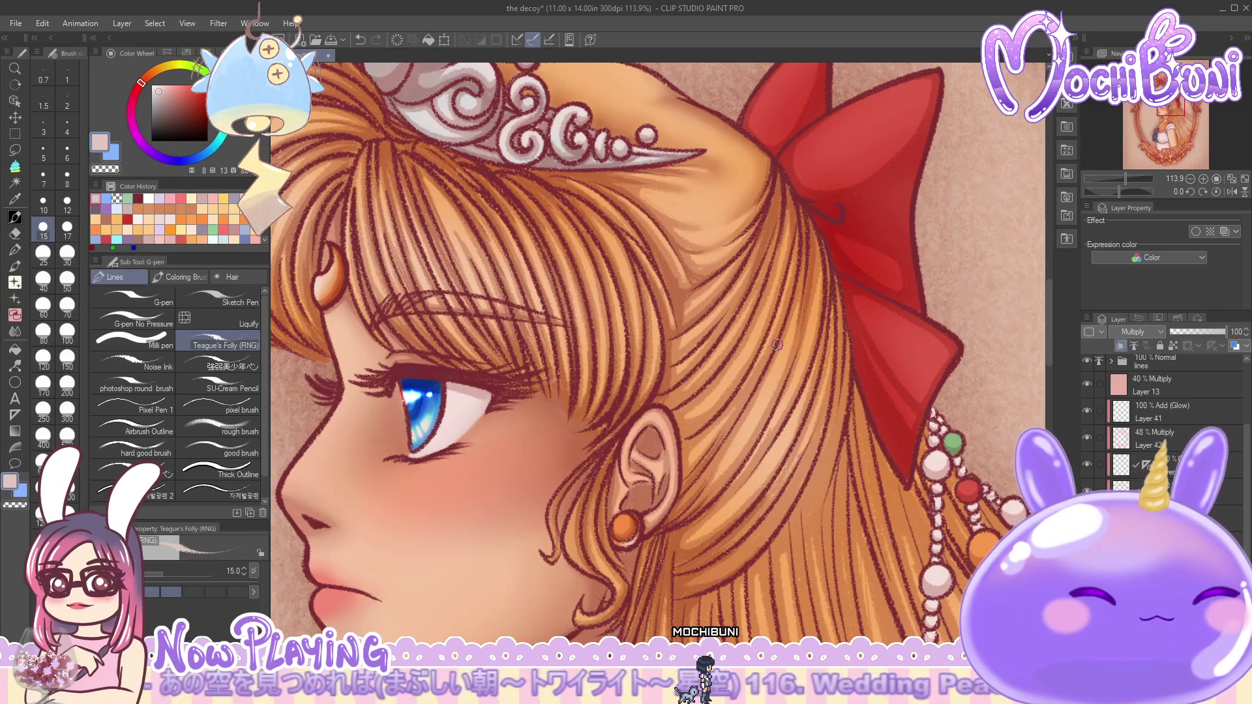
- Continue the strand shading along the pulled-back hair, down towards the ear and the fringe
{"action": "left_click_drag", "start_coordinate": [791, 285], "coordinate": [743, 407]}
{"action": "left_click_drag", "start_coordinate": [763, 362], "coordinate": [703, 457]}
{"action": "mouse_move", "coordinate": [736, 410]}
{"action": "left_mouse_down"}
{"action": "mouse_move", "coordinate": [715, 444]}
{"action": "mouse_move", "coordinate": [716, 416]}
{"action": "left_mouse_up"}
{"action": "mouse_move", "coordinate": [743, 375]}
{"action": "left_mouse_down"}
{"action": "mouse_move", "coordinate": [685, 442]}
{"action": "mouse_move", "coordinate": [709, 415]}
{"action": "mouse_move", "coordinate": [683, 465]}
{"action": "left_mouse_up"}
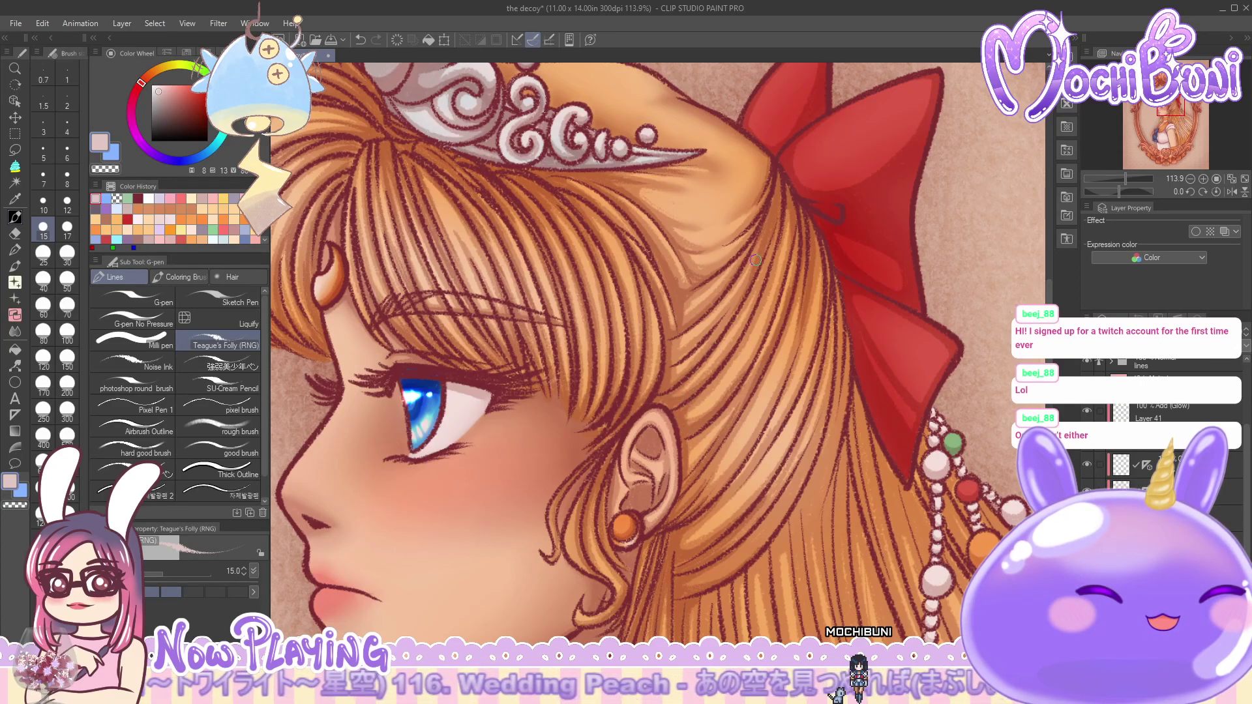
{"action": "left_click_drag", "start_coordinate": [679, 358], "coordinate": [735, 304]}
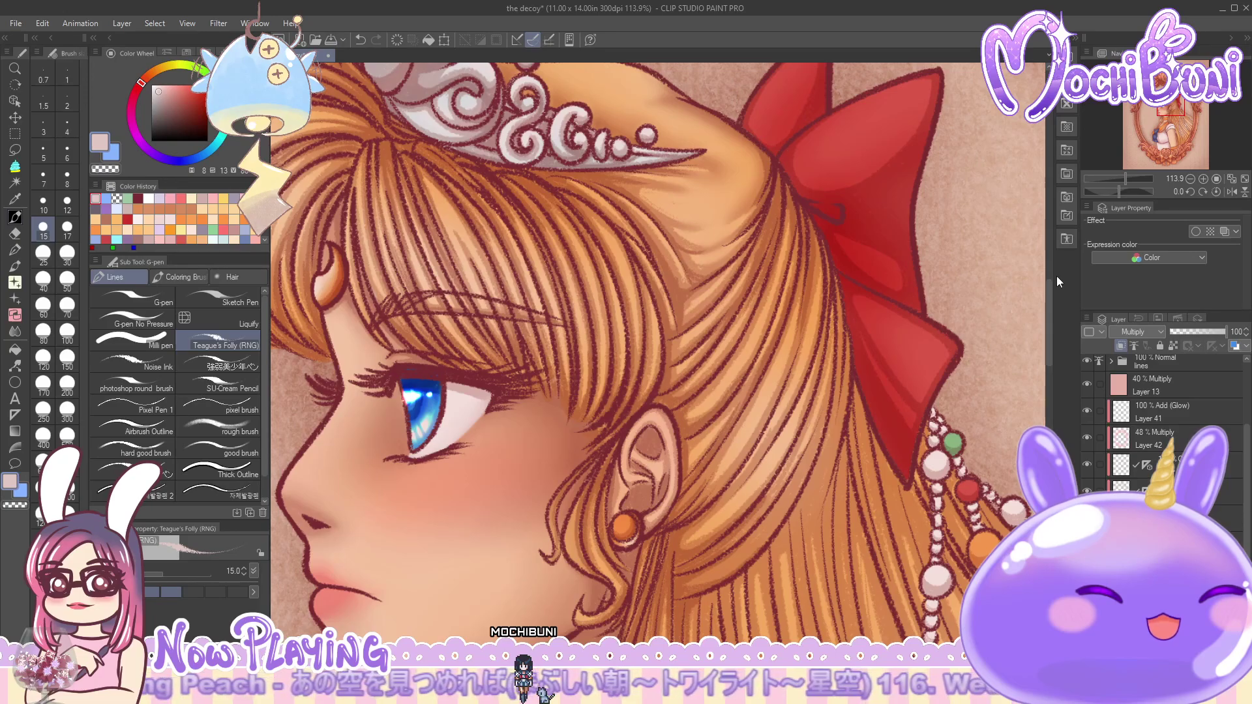
- Add shadow strokes to the hair just beneath the tiara's pointed end
{"action": "scroll", "coordinate": [675, 252], "scroll_direction": "up", "scroll_amount": 5}
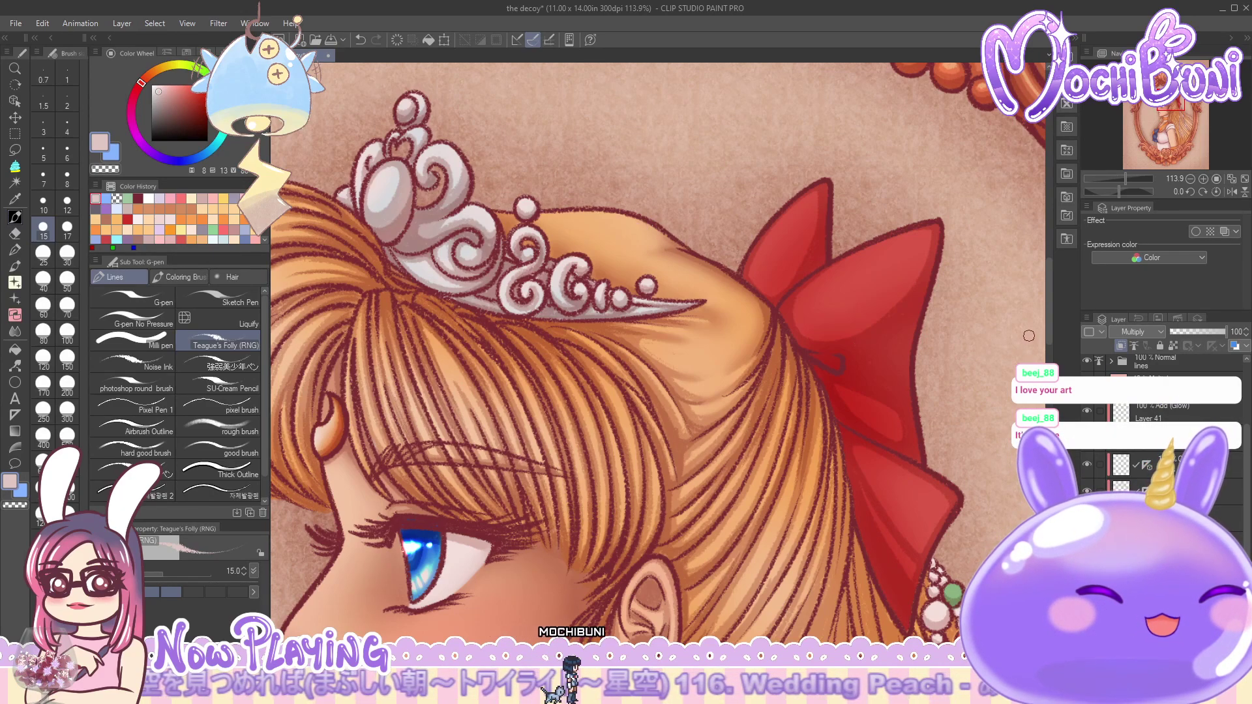
{"action": "left_click_drag", "start_coordinate": [1047, 303], "coordinate": [1053, 335]}
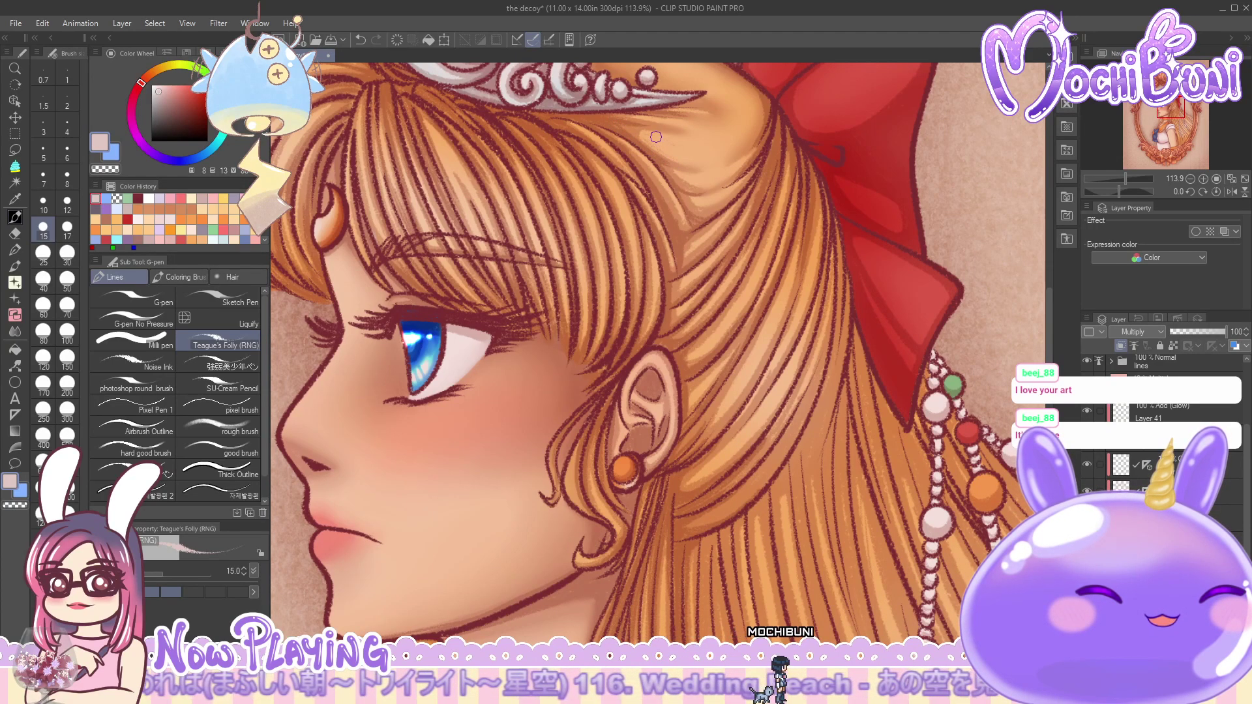
{"action": "left_click_drag", "start_coordinate": [617, 127], "coordinate": [667, 163]}
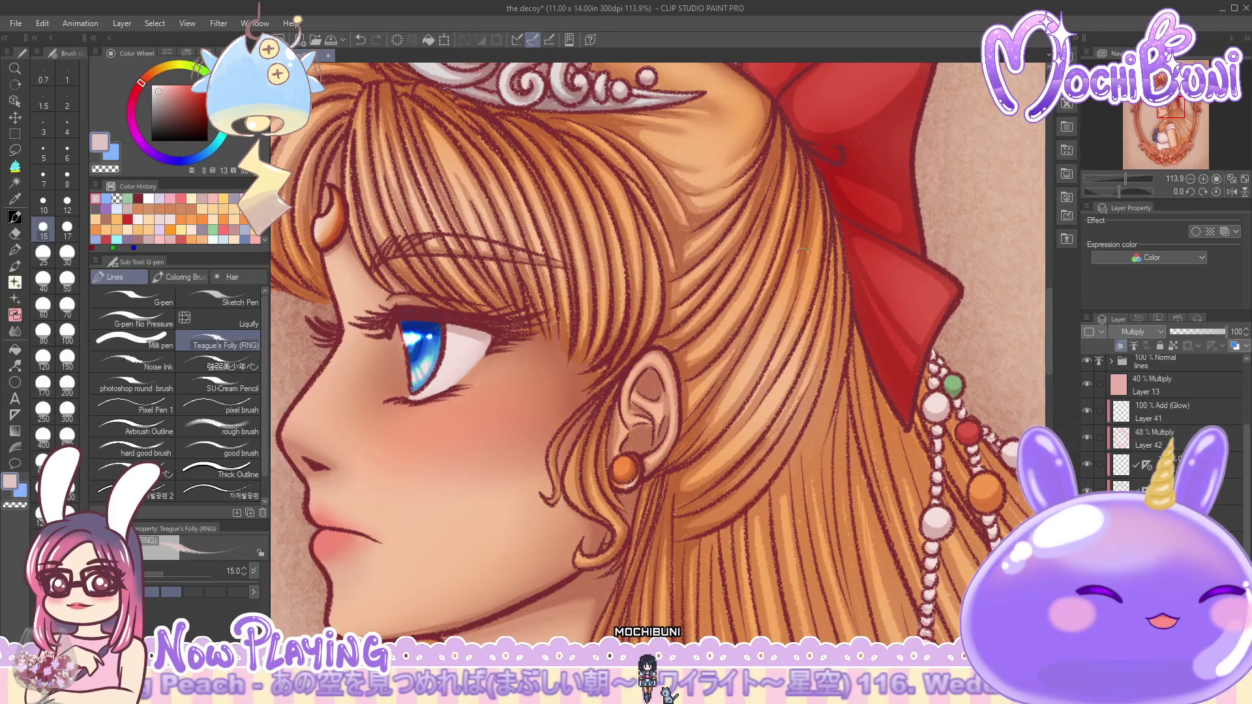
- Add shadow strokes to the pulled-back hair behind the ear and beside the bow, and to the loose strands beneath it
{"action": "left_click_drag", "start_coordinate": [712, 434], "coordinate": [770, 367]}
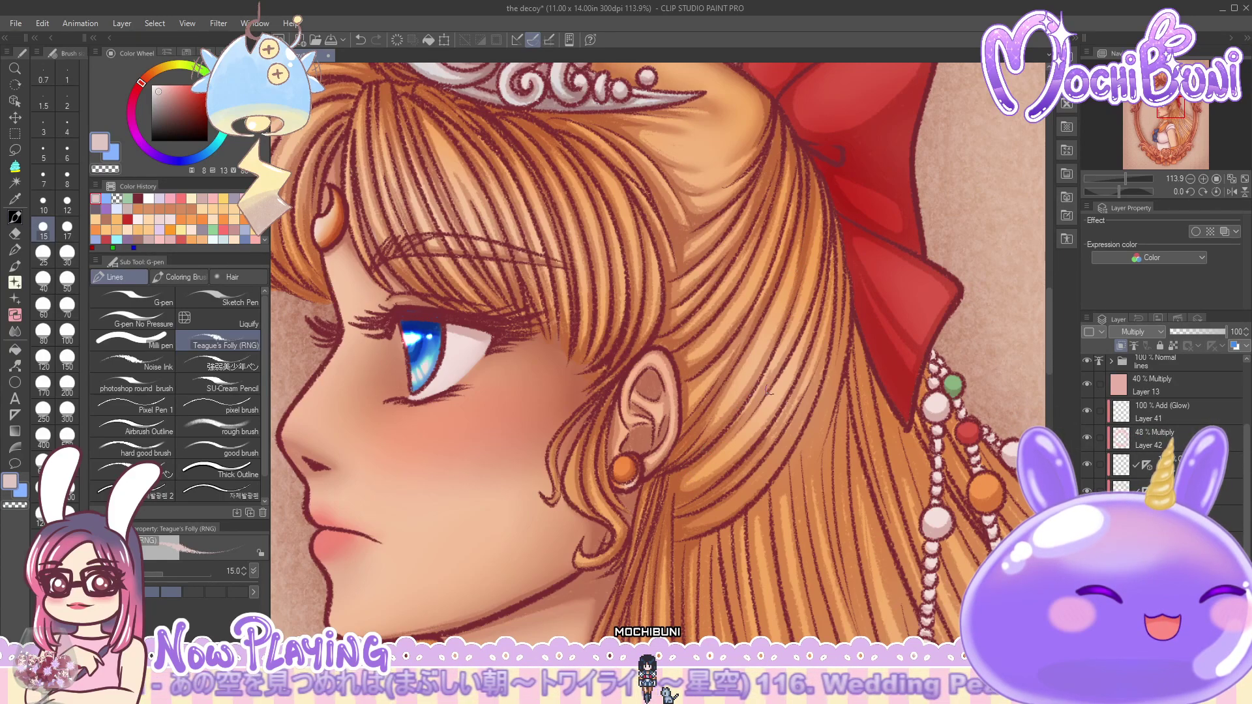
{"action": "left_click_drag", "start_coordinate": [810, 172], "coordinate": [823, 229]}
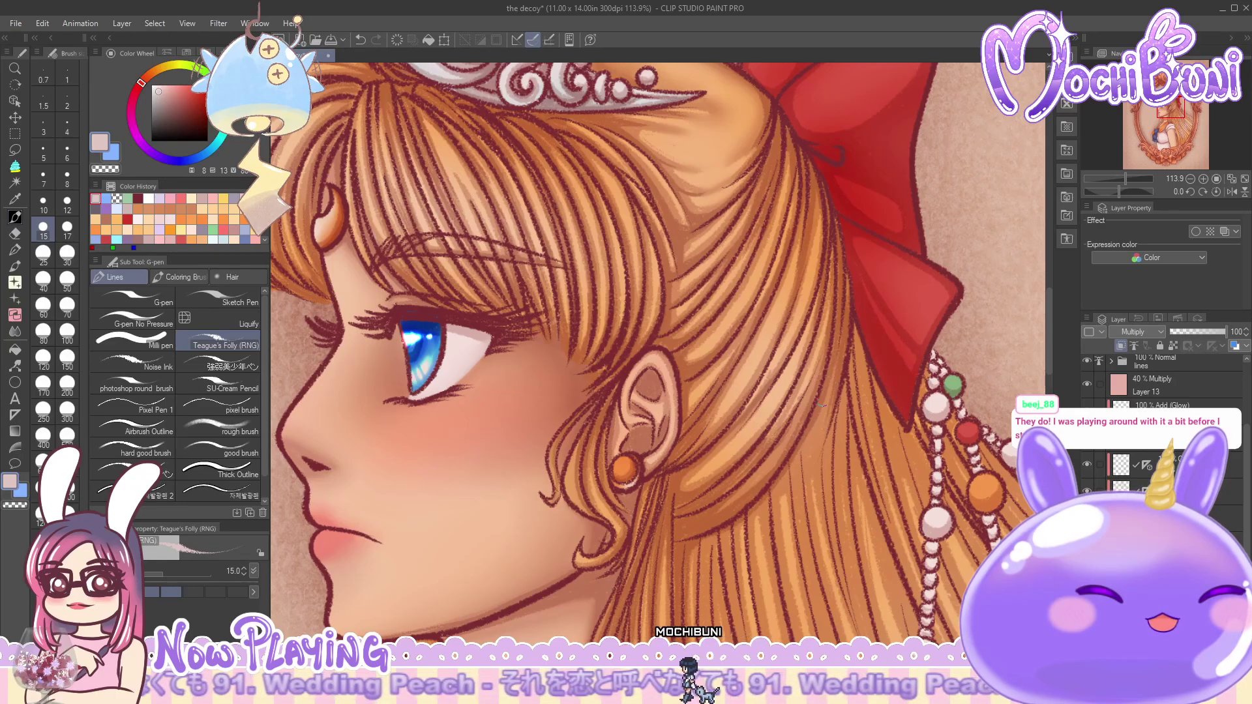
{"action": "mouse_move", "coordinate": [813, 425]}
{"action": "left_mouse_down"}
{"action": "mouse_move", "coordinate": [818, 401]}
{"action": "mouse_move", "coordinate": [805, 481]}
{"action": "mouse_move", "coordinate": [804, 426]}
{"action": "mouse_move", "coordinate": [806, 453]}
{"action": "left_mouse_up"}
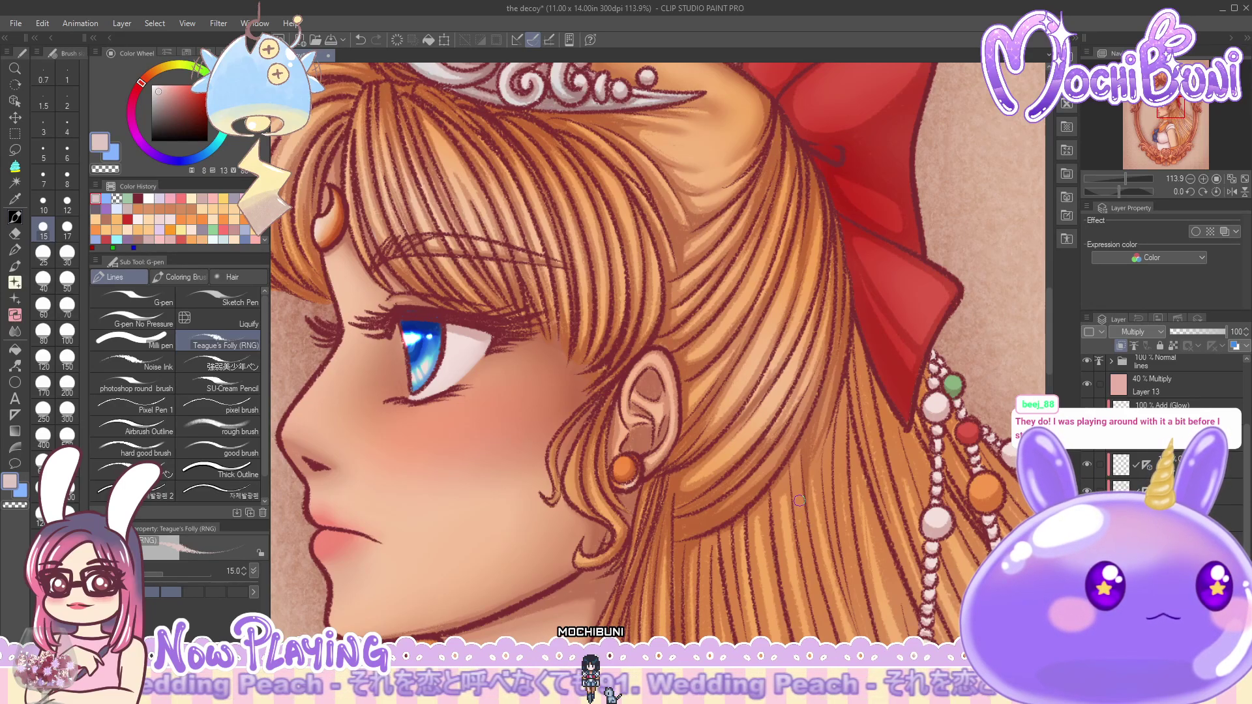
{"action": "mouse_move", "coordinate": [833, 432]}
{"action": "left_mouse_down"}
{"action": "mouse_move", "coordinate": [829, 497]}
{"action": "mouse_move", "coordinate": [818, 441]}
{"action": "mouse_move", "coordinate": [826, 538]}
{"action": "mouse_move", "coordinate": [830, 430]}
{"action": "mouse_move", "coordinate": [826, 526]}
{"action": "left_mouse_up"}
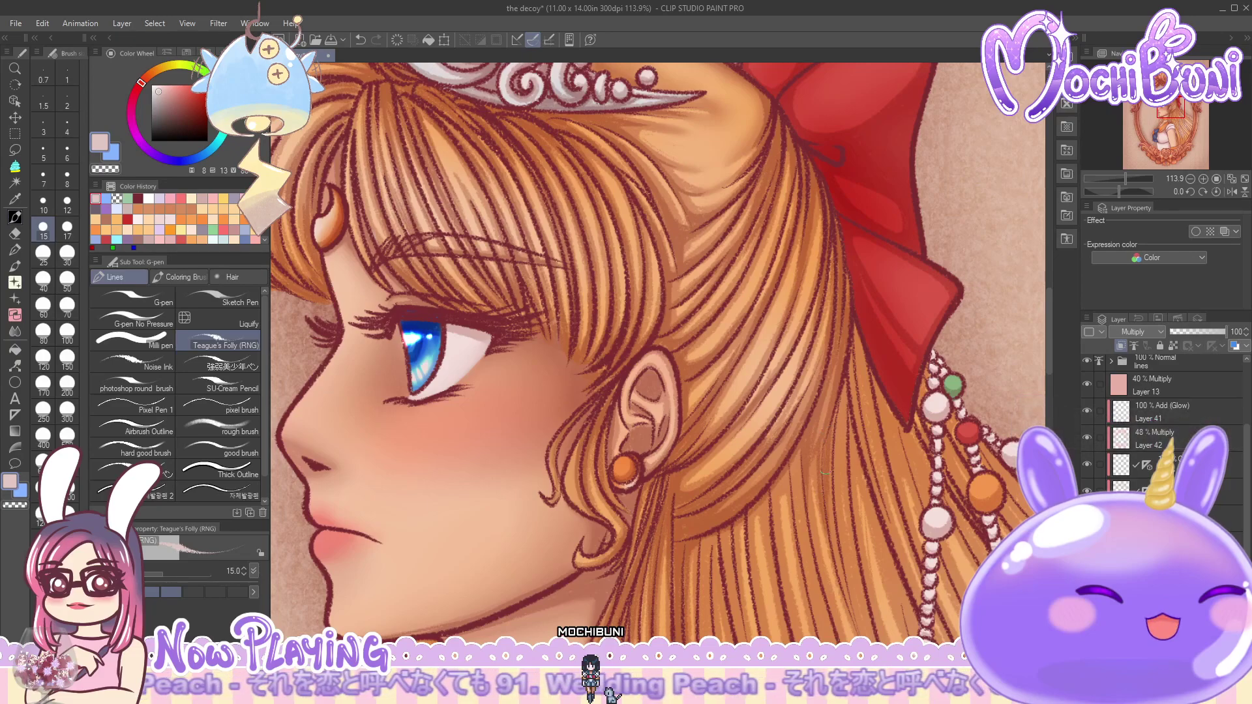
{"action": "left_click_drag", "start_coordinate": [846, 391], "coordinate": [838, 474]}
{"action": "left_click_drag", "start_coordinate": [839, 416], "coordinate": [832, 486]}
{"action": "left_click_drag", "start_coordinate": [839, 470], "coordinate": [837, 525]}
{"action": "mouse_move", "coordinate": [834, 426]}
{"action": "left_mouse_down"}
{"action": "mouse_move", "coordinate": [831, 446]}
{"action": "mouse_move", "coordinate": [851, 448]}
{"action": "left_mouse_up"}
{"action": "left_click_drag", "start_coordinate": [847, 394], "coordinate": [848, 468]}
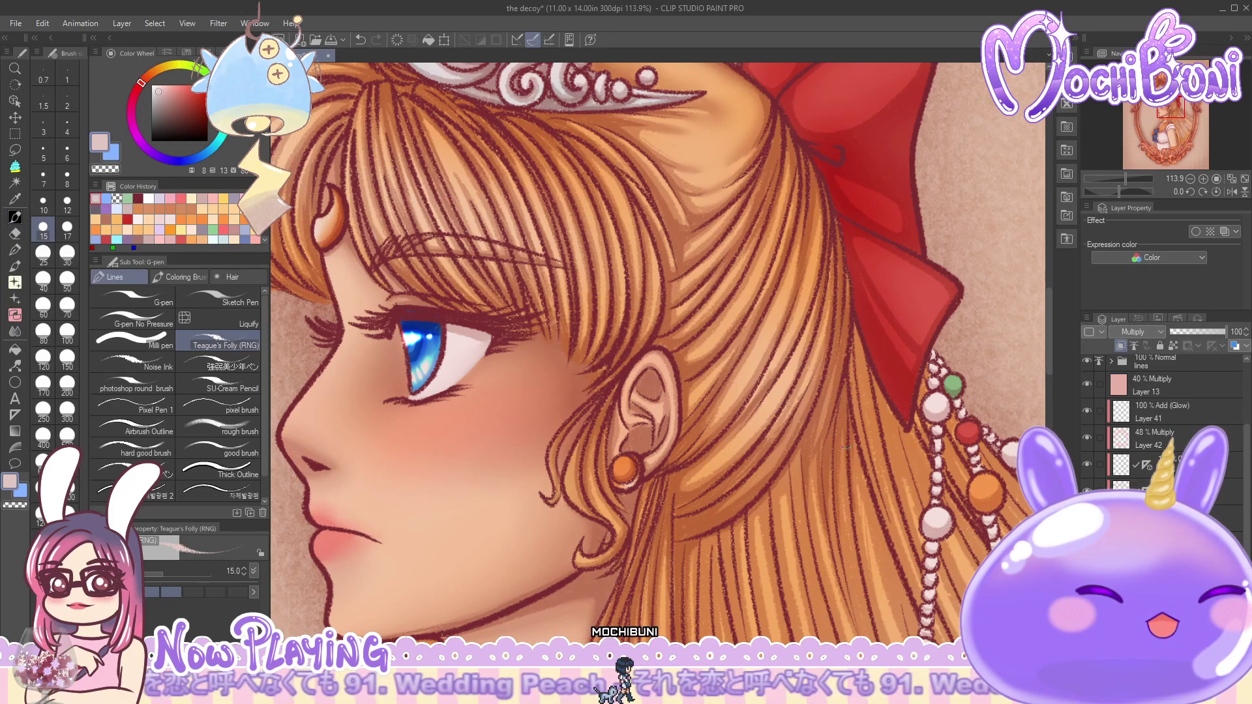
- Shade the loose hair strands around and just below the tip of the red bow's hanging tail
{"action": "left_click_drag", "start_coordinate": [851, 395], "coordinate": [878, 493]}
{"action": "mouse_move", "coordinate": [857, 323]}
{"action": "left_mouse_down"}
{"action": "mouse_move", "coordinate": [852, 371]}
{"action": "mouse_move", "coordinate": [873, 458]}
{"action": "mouse_move", "coordinate": [870, 382]}
{"action": "mouse_move", "coordinate": [883, 440]}
{"action": "left_mouse_up"}
{"action": "left_click_drag", "start_coordinate": [891, 375], "coordinate": [873, 434]}
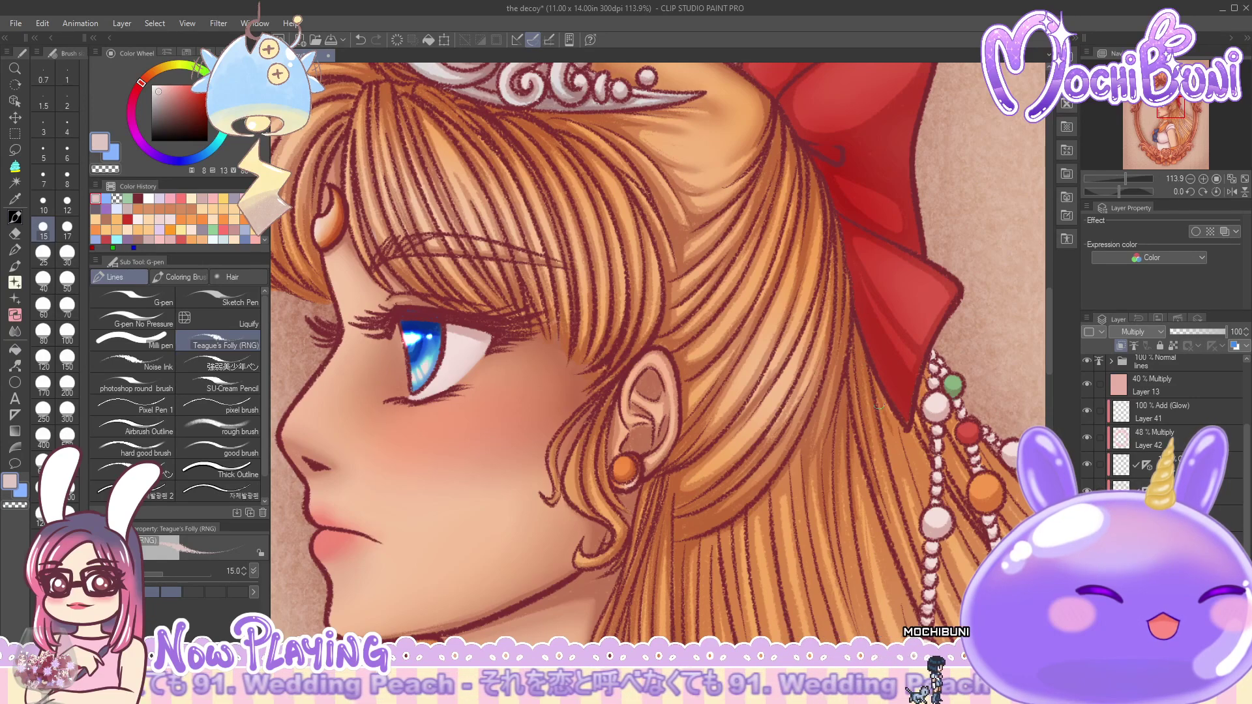
{"action": "mouse_move", "coordinate": [879, 385]}
{"action": "left_mouse_down"}
{"action": "mouse_move", "coordinate": [902, 450]}
{"action": "mouse_move", "coordinate": [900, 504]}
{"action": "left_mouse_up"}
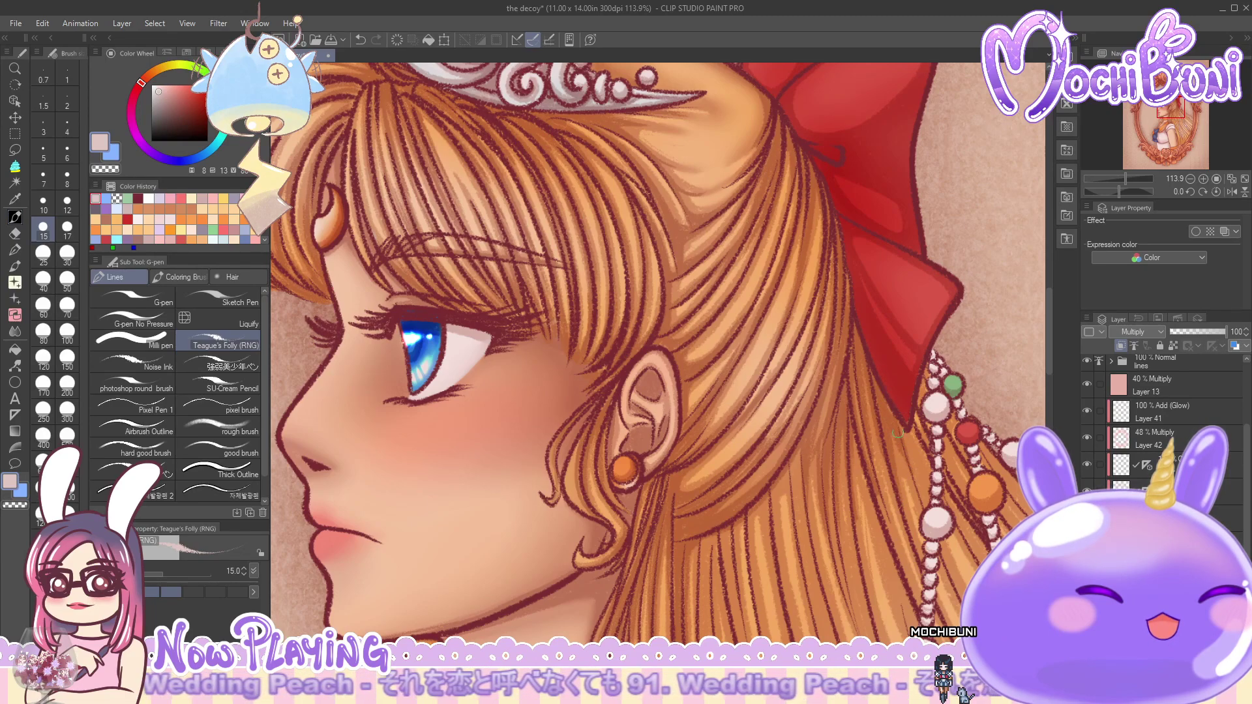
- Shade the hair along the red bow's inner edge, and clean up the shading below the bow's knot with transparent color
{"action": "left_click_drag", "start_coordinate": [1047, 344], "coordinate": [1052, 330]}
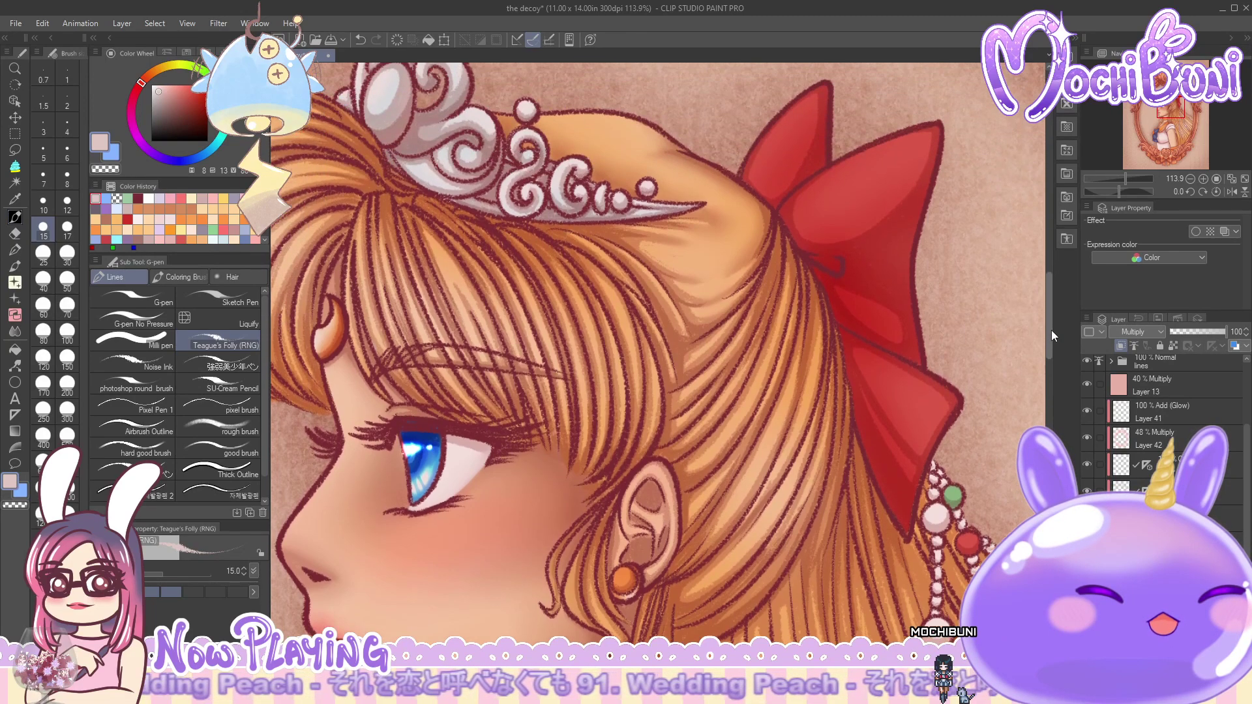
{"action": "left_click_drag", "start_coordinate": [840, 323], "coordinate": [876, 466]}
{"action": "left_click_drag", "start_coordinate": [845, 364], "coordinate": [886, 484]}
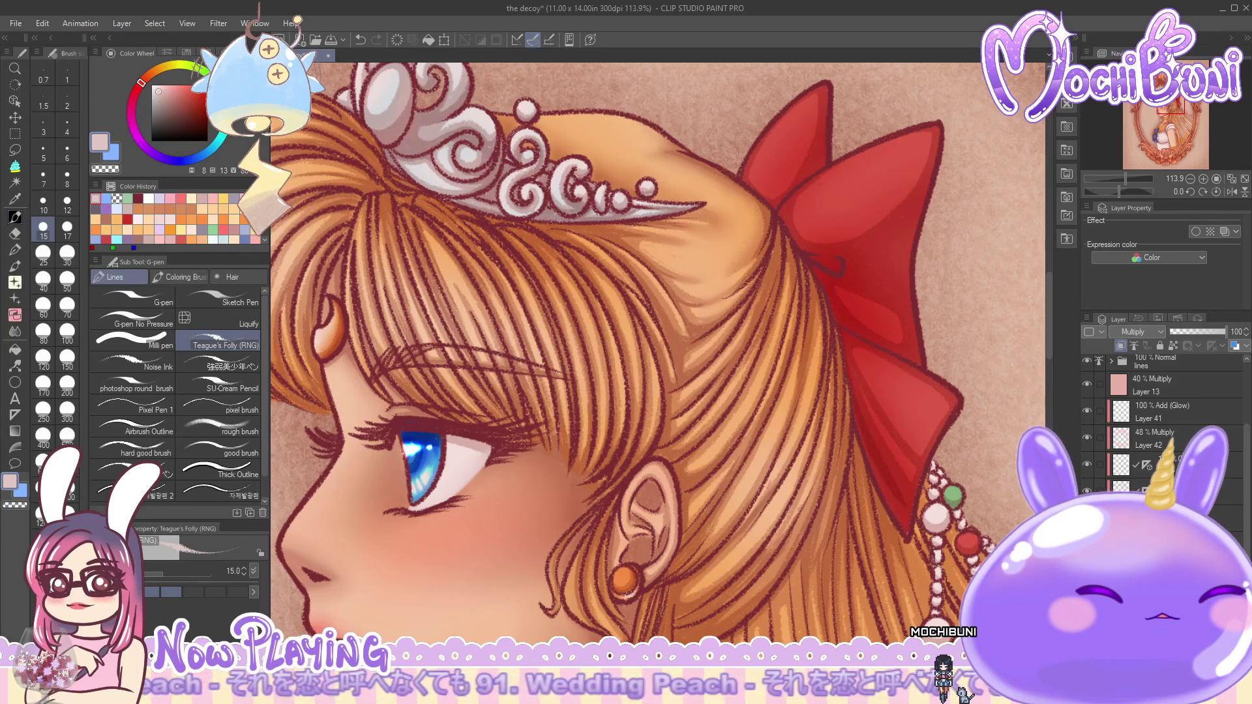
{"action": "mouse_move", "coordinate": [855, 409]}
{"action": "left_mouse_down"}
{"action": "mouse_move", "coordinate": [908, 531]}
{"action": "mouse_move", "coordinate": [904, 501]}
{"action": "left_mouse_up"}
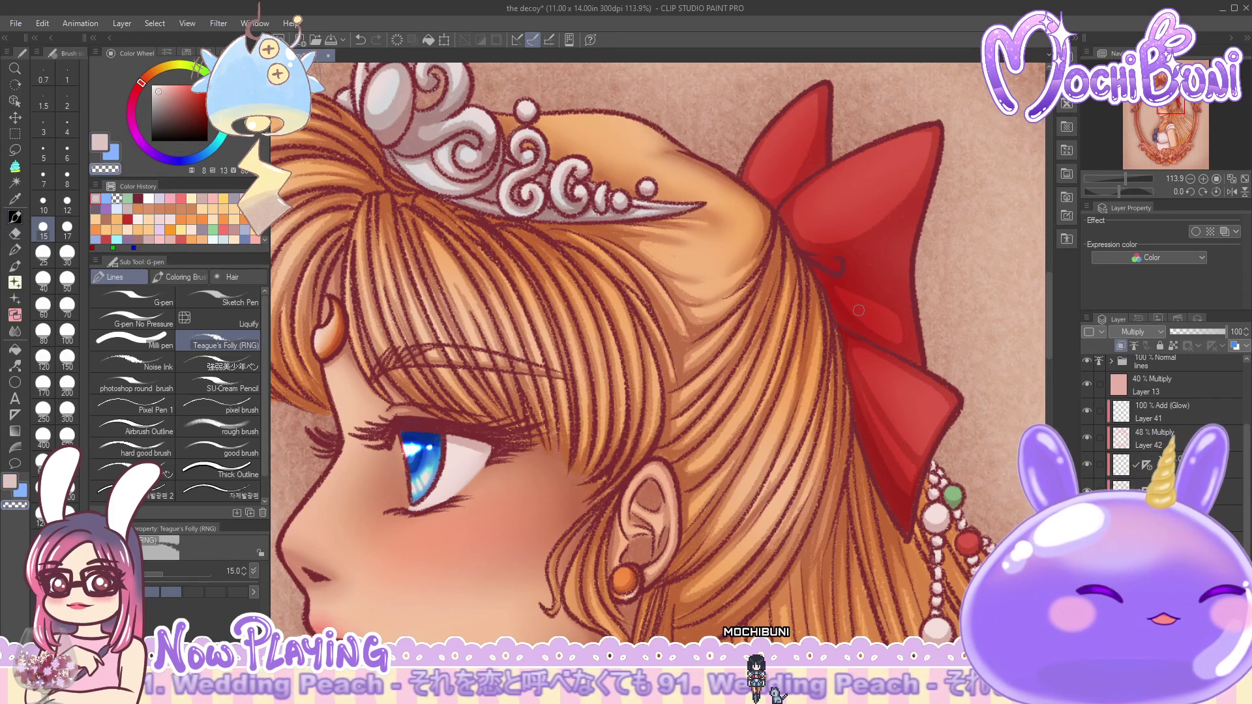
{"action": "key", "text": "c"}
{"action": "left_click_drag", "start_coordinate": [848, 340], "coordinate": [849, 372]}
{"action": "key", "text": "c"}
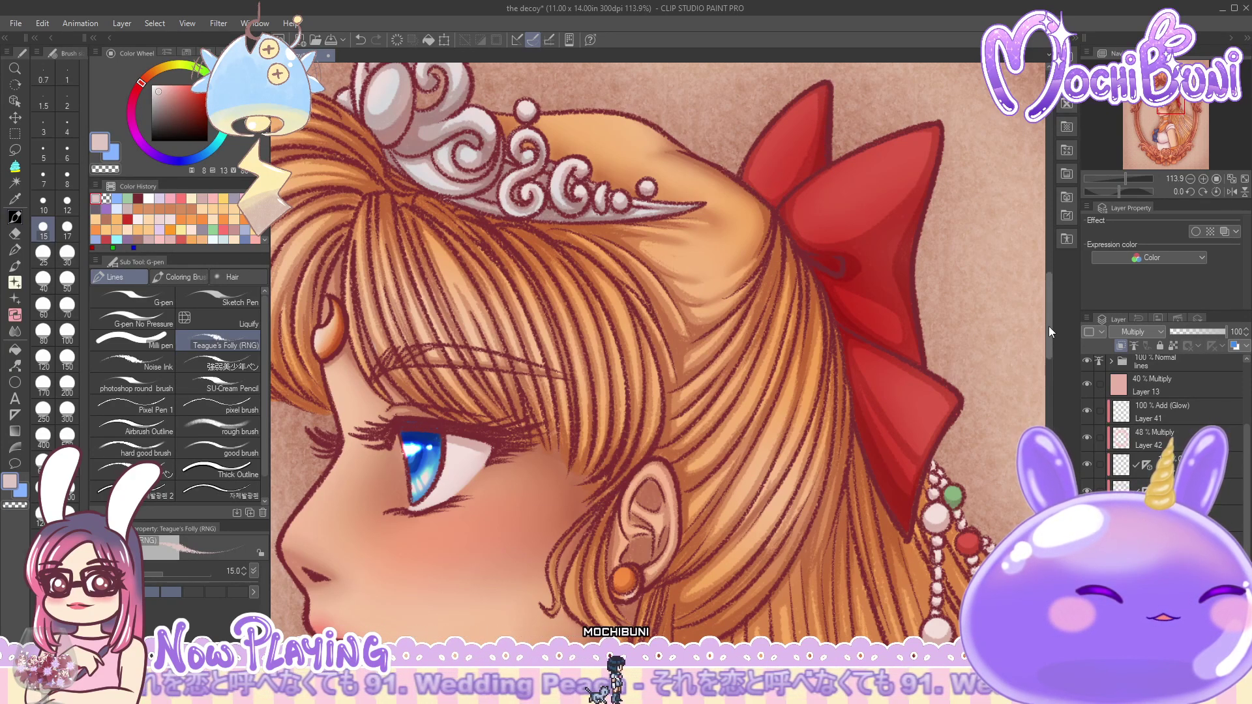
- Shade the strands of the short hair lock hanging in front of the neck, from the jaw to the curled ends
{"action": "left_click_drag", "start_coordinate": [1049, 330], "coordinate": [1050, 363]}
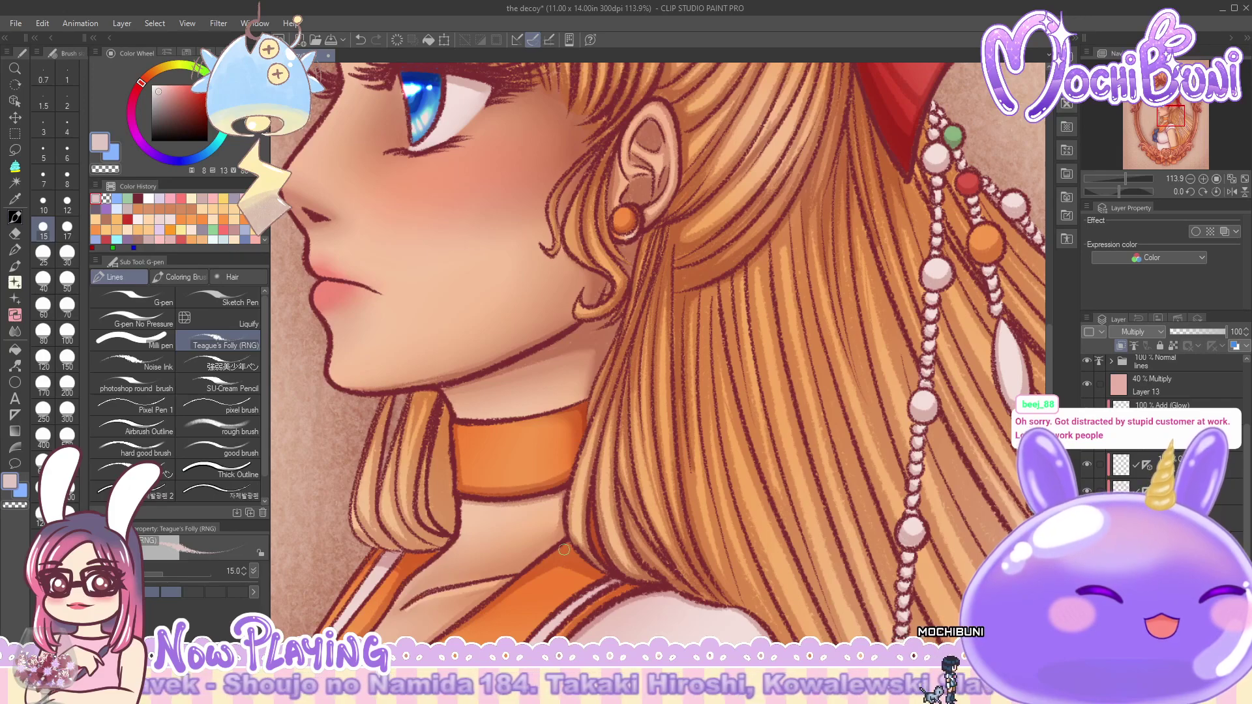
{"action": "left_click_drag", "start_coordinate": [452, 412], "coordinate": [447, 506]}
{"action": "left_click_drag", "start_coordinate": [441, 436], "coordinate": [452, 524]}
{"action": "mouse_move", "coordinate": [443, 405]}
{"action": "left_mouse_down"}
{"action": "mouse_move", "coordinate": [429, 506]}
{"action": "mouse_move", "coordinate": [446, 526]}
{"action": "left_mouse_up"}
{"action": "mouse_move", "coordinate": [428, 460]}
{"action": "left_mouse_down"}
{"action": "mouse_move", "coordinate": [420, 502]}
{"action": "mouse_move", "coordinate": [436, 533]}
{"action": "left_mouse_up"}
{"action": "mouse_move", "coordinate": [431, 405]}
{"action": "left_mouse_down"}
{"action": "mouse_move", "coordinate": [411, 510]}
{"action": "mouse_move", "coordinate": [413, 483]}
{"action": "mouse_move", "coordinate": [422, 534]}
{"action": "mouse_move", "coordinate": [445, 543]}
{"action": "mouse_move", "coordinate": [402, 511]}
{"action": "mouse_move", "coordinate": [438, 545]}
{"action": "left_mouse_up"}
{"action": "left_click_drag", "start_coordinate": [412, 434], "coordinate": [426, 390]}
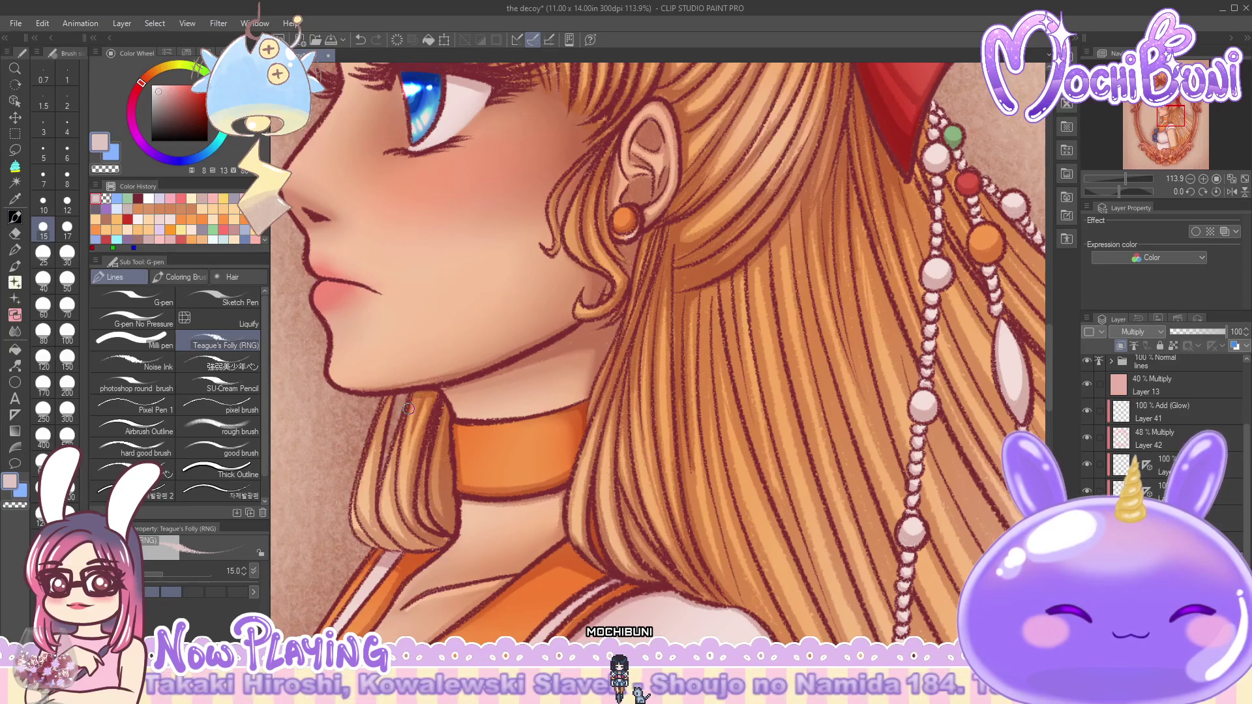
{"action": "mouse_move", "coordinate": [390, 456]}
{"action": "left_mouse_down"}
{"action": "mouse_move", "coordinate": [399, 522]}
{"action": "mouse_move", "coordinate": [428, 549]}
{"action": "left_mouse_up"}
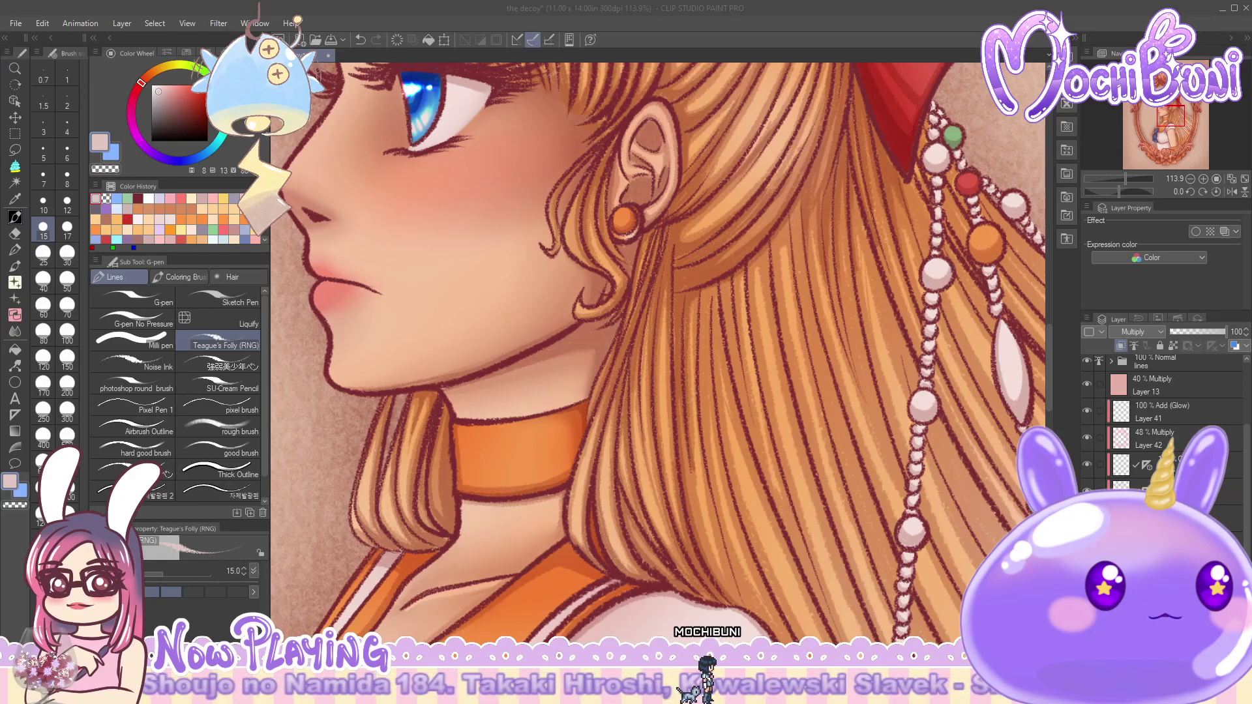
- Bring the browser with the Amazon Wacom Cintiq 22 page over the canvas, widen its window and view the product images
{"action": "left_click_drag", "start_coordinate": [1005, 0], "coordinate": [668, 47]}
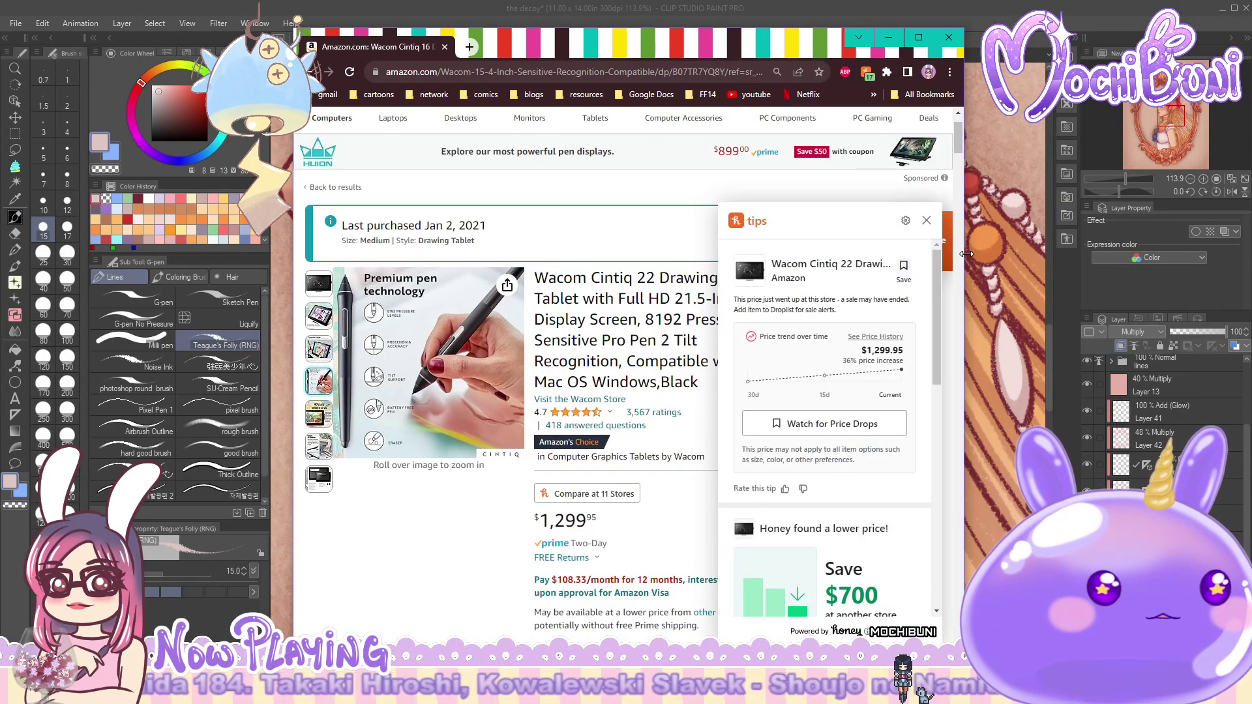
{"action": "left_click_drag", "start_coordinate": [966, 254], "coordinate": [1170, 255]}
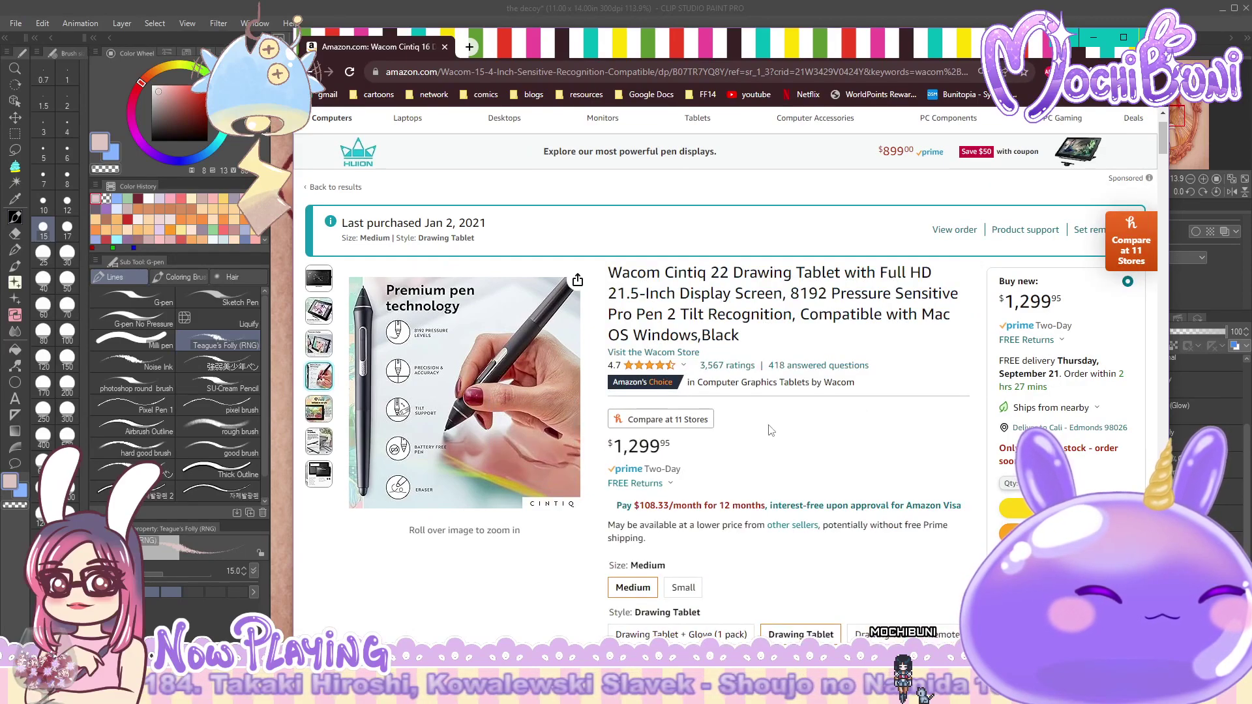
{"action": "mouse_move", "coordinate": [321, 308]}
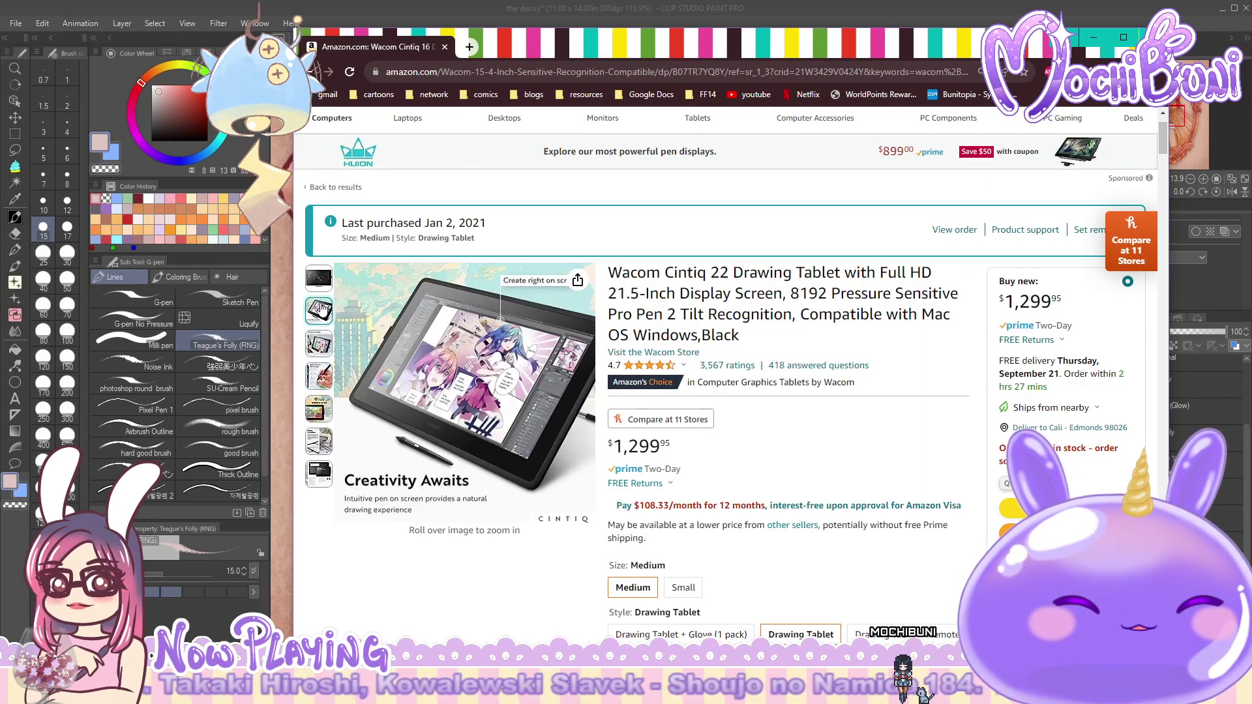
{"action": "mouse_move", "coordinate": [318, 282]}
{"action": "mouse_move", "coordinate": [423, 450]}
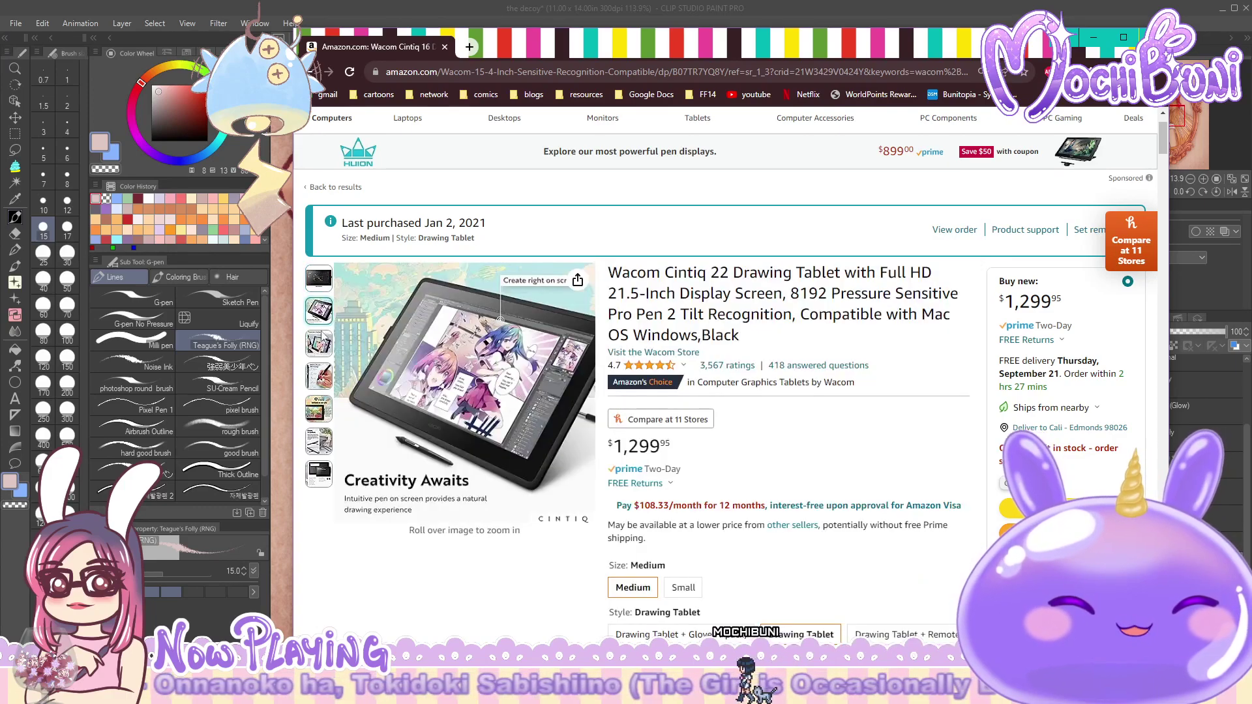
{"action": "mouse_move", "coordinate": [314, 352]}
{"action": "mouse_move", "coordinate": [319, 404]}
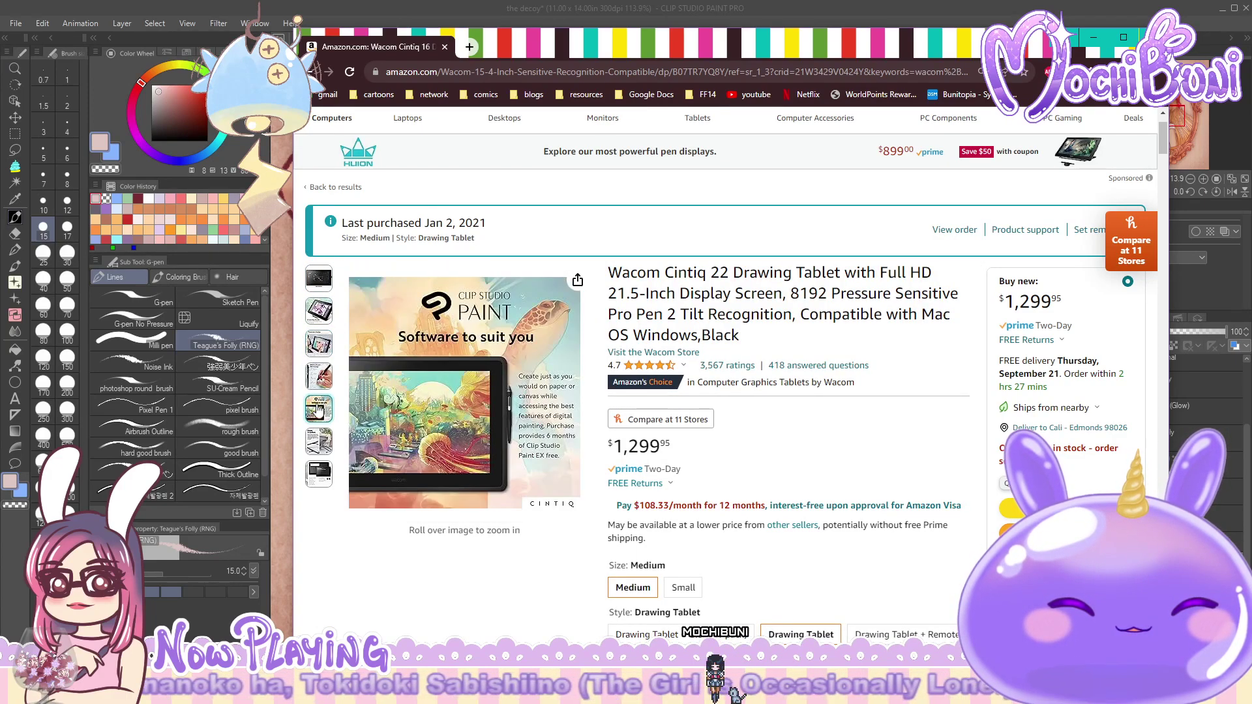
{"action": "mouse_move", "coordinate": [312, 477]}
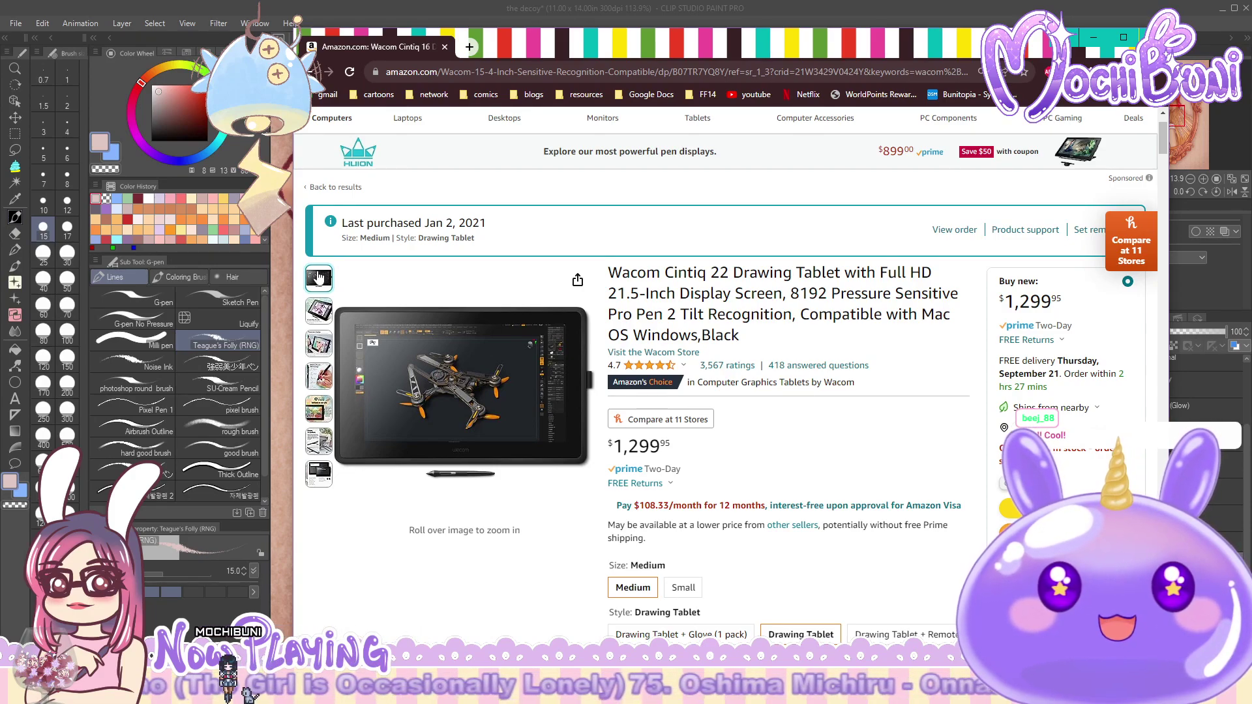
- Open the artist's own TikTok profile page in the browser
{"action": "left_click", "coordinate": [576, 76]}
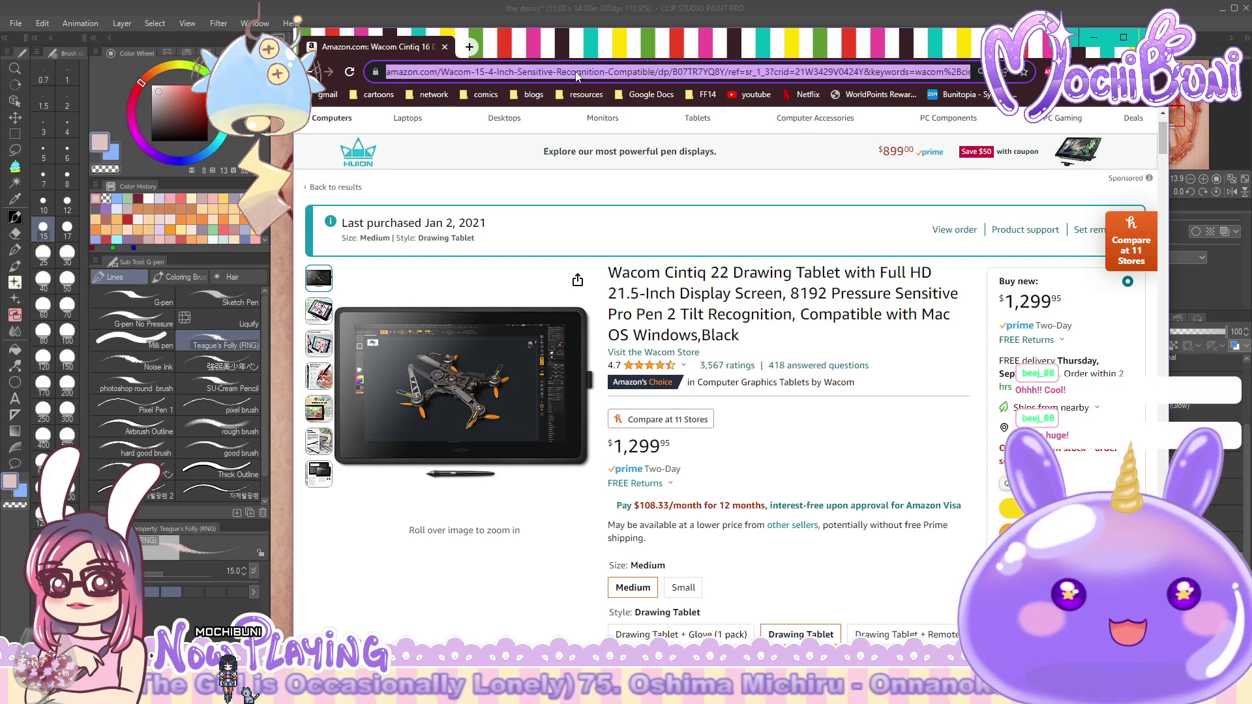
{"action": "type", "text": "in"}
{"action": "key", "text": "BackSpace"}
{"action": "key", "text": "BackSpace"}
{"action": "key", "text": "BackSpace"}
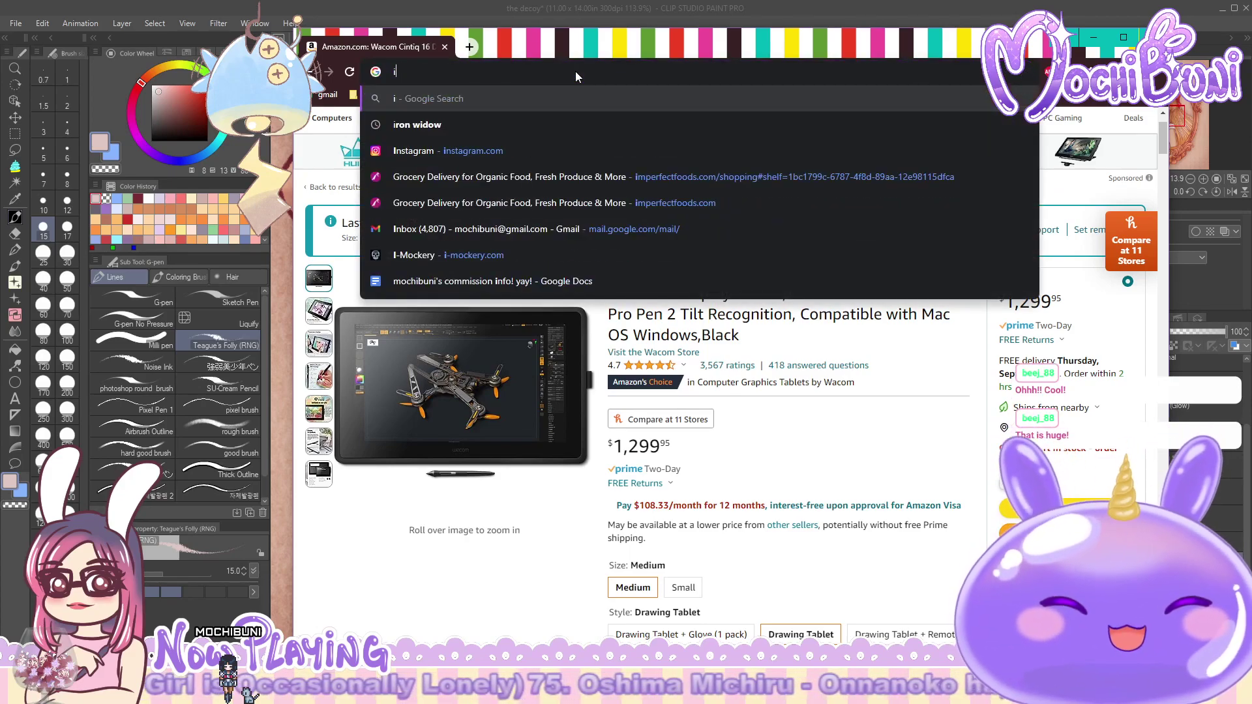
{"action": "type", "text": "tiktok.com/@mochibuniart"}
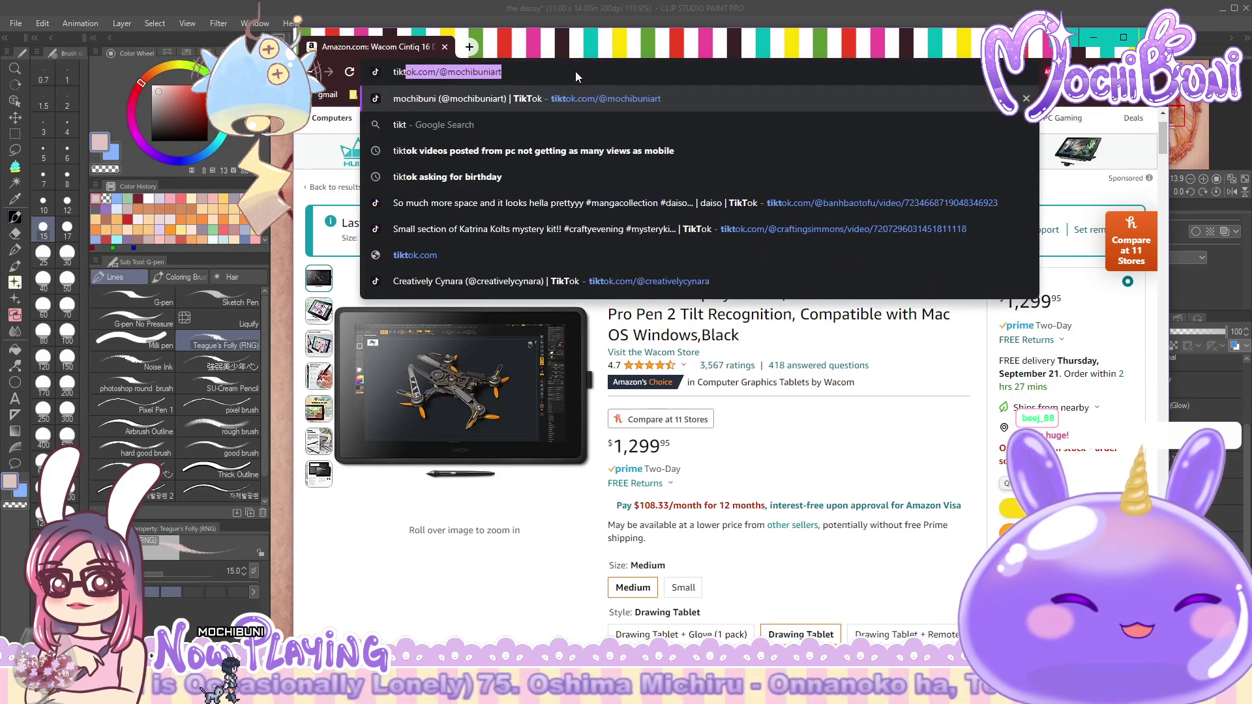
{"action": "key", "text": "Return"}
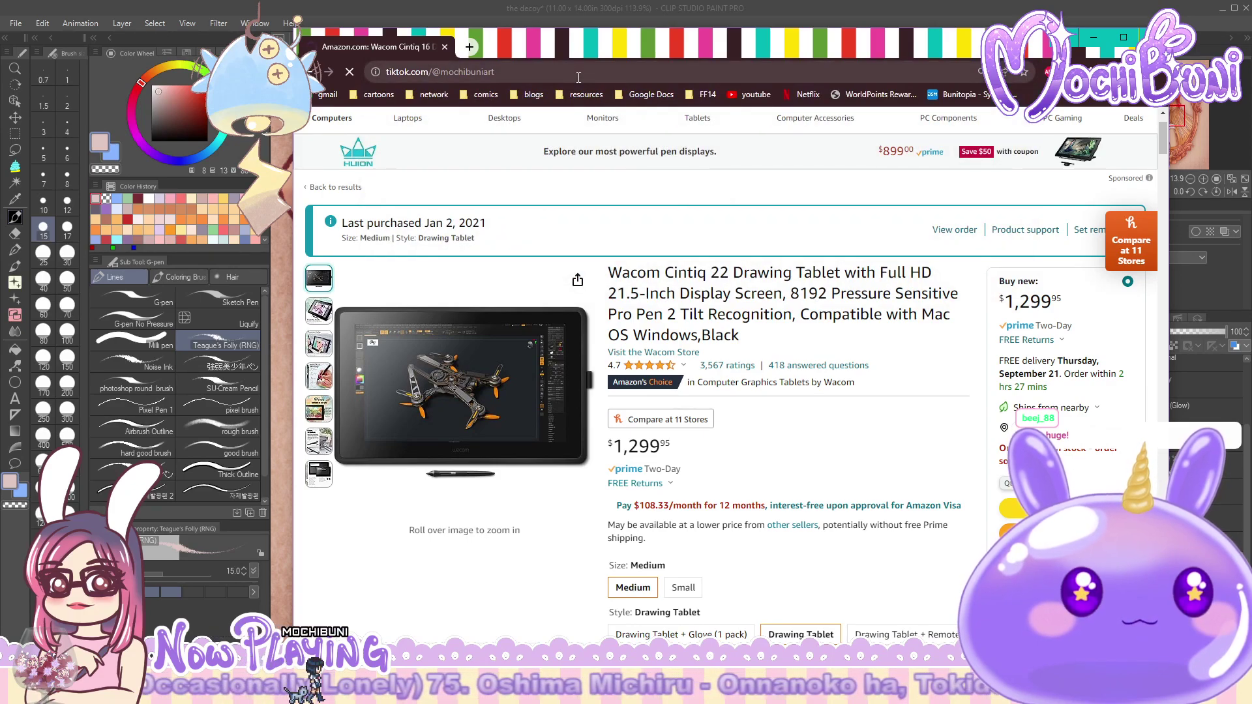
- Find the Desk Tour 2023 video among the profile's posts, play it and block the site's notifications
{"action": "scroll", "coordinate": [740, 313], "scroll_direction": "down", "scroll_amount": 1}
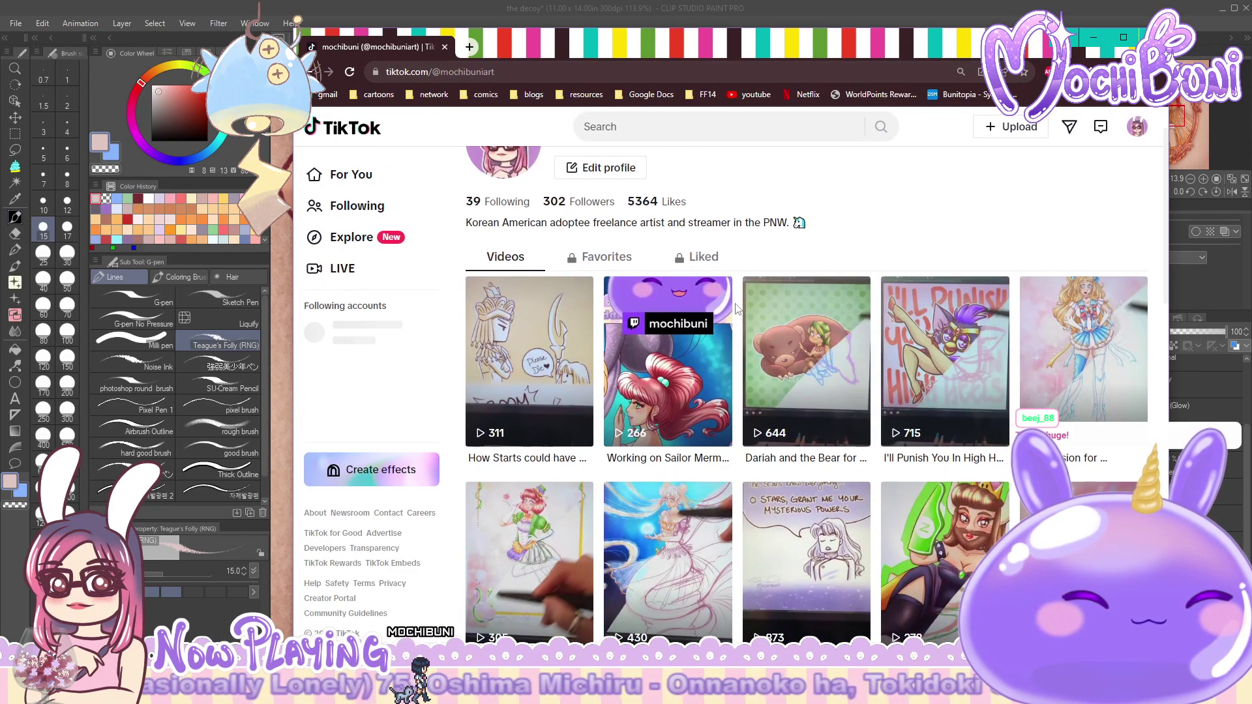
{"action": "scroll", "coordinate": [805, 265], "scroll_direction": "down", "scroll_amount": 3}
{"action": "scroll", "coordinate": [805, 264], "scroll_direction": "down", "scroll_amount": 10}
{"action": "scroll", "coordinate": [908, 309], "scroll_direction": "down", "scroll_amount": 4}
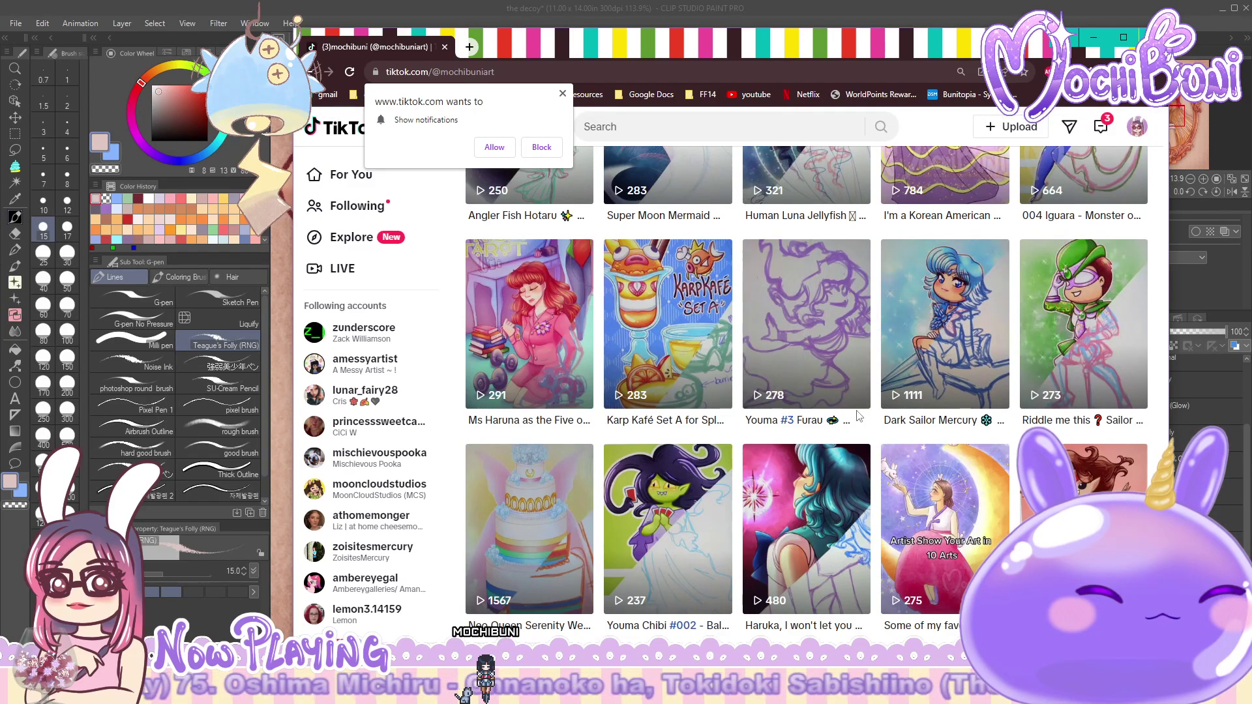
{"action": "scroll", "coordinate": [949, 454], "scroll_direction": "up", "scroll_amount": 10}
{"action": "scroll", "coordinate": [949, 453], "scroll_direction": "down", "scroll_amount": 11}
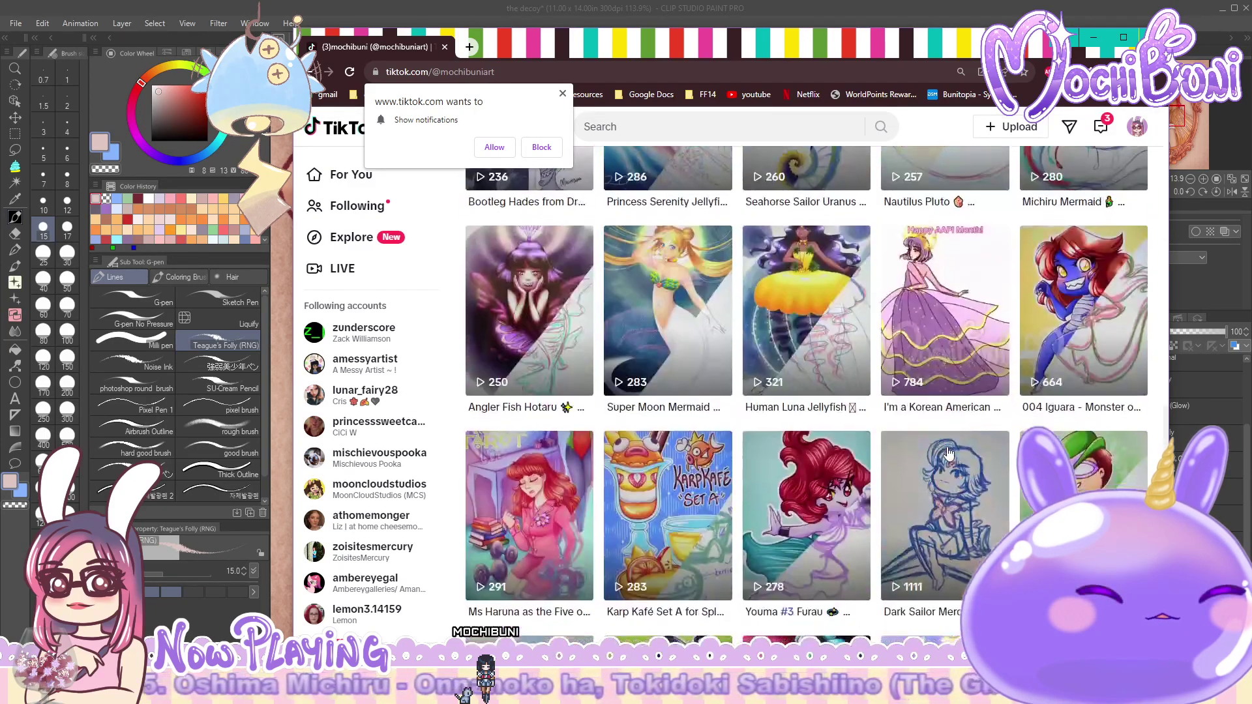
{"action": "scroll", "coordinate": [948, 452], "scroll_direction": "down", "scroll_amount": 10}
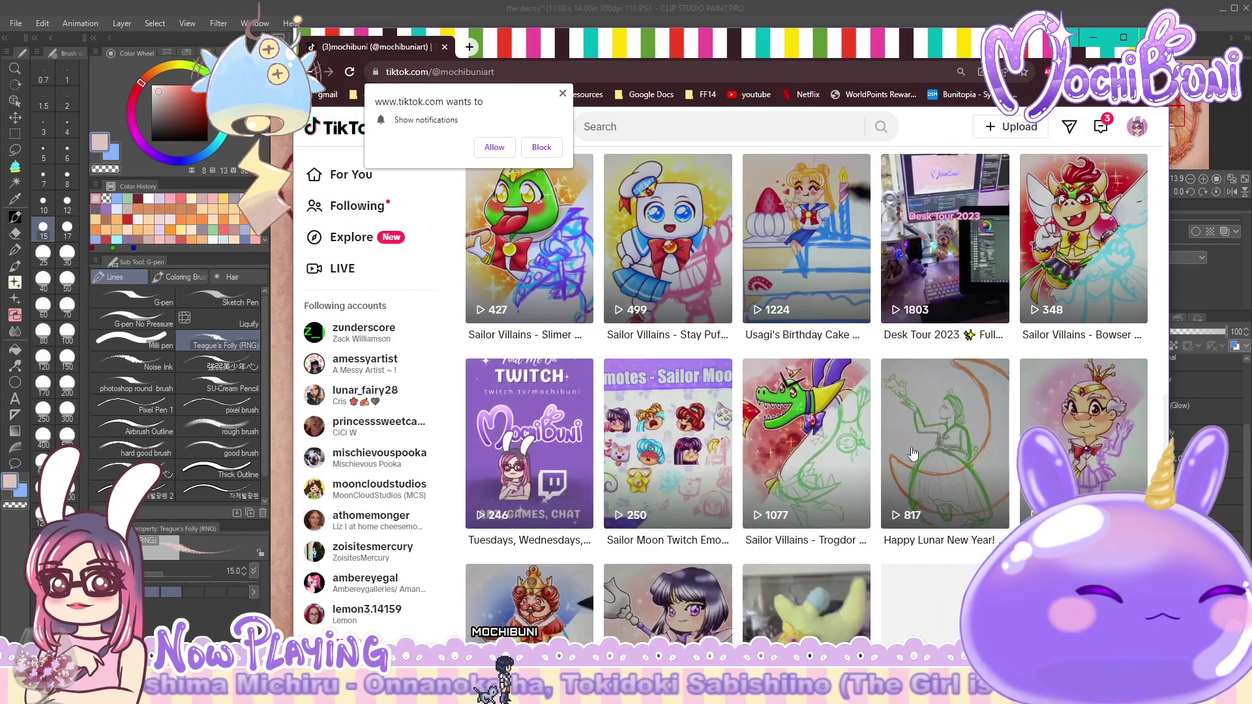
{"action": "left_click", "coordinate": [935, 241]}
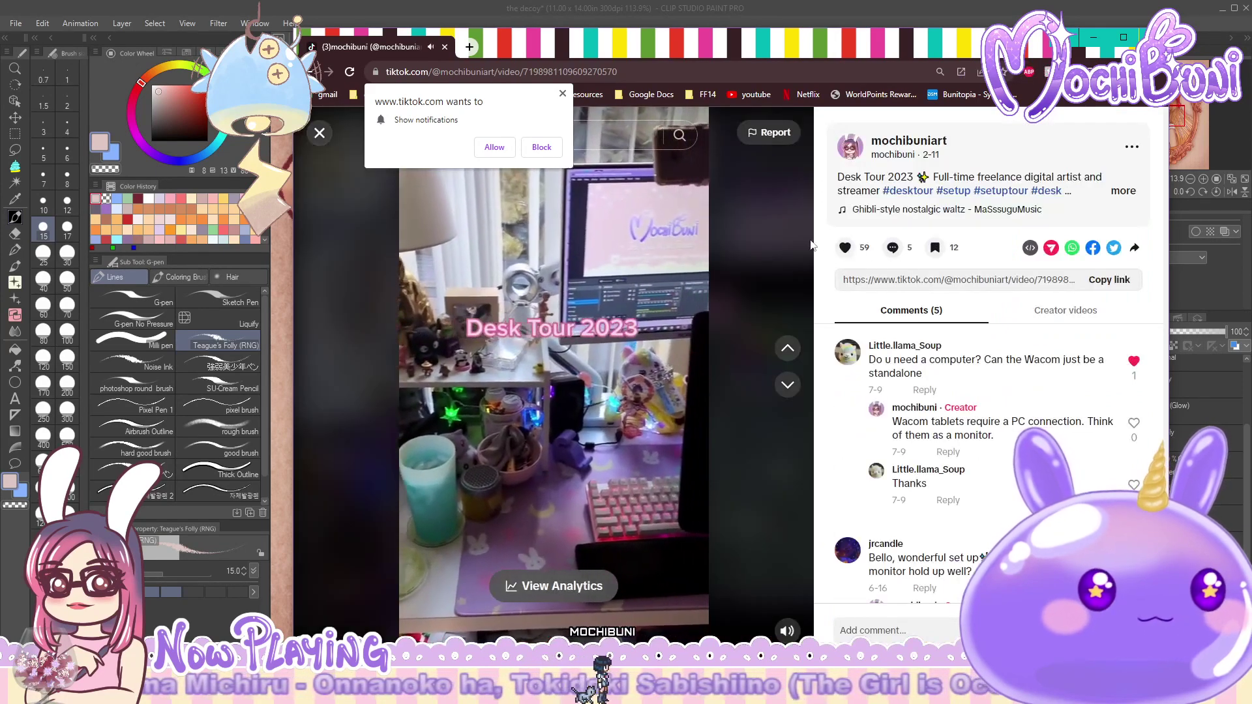
{"action": "left_click", "coordinate": [541, 149]}
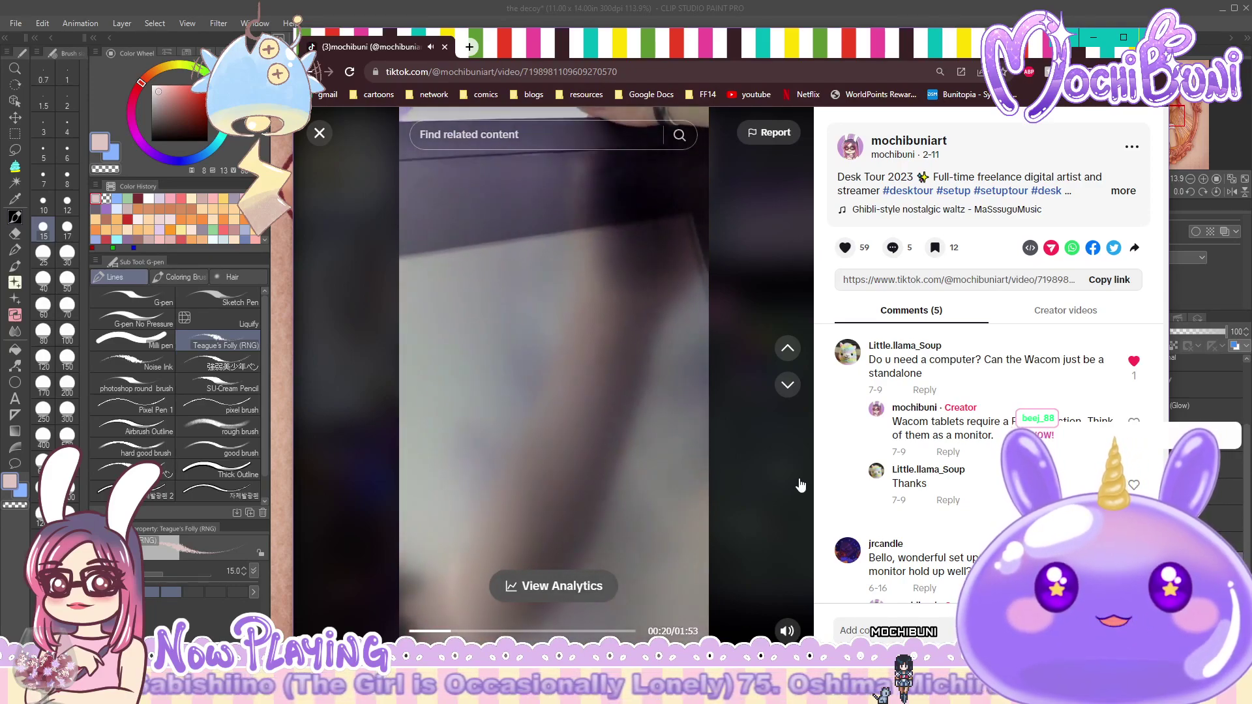
- Close the desk tour video, move the browser away and return to the painting's neck and shoulder area in Clip Studio Paint
{"action": "mouse_move", "coordinate": [787, 630]}
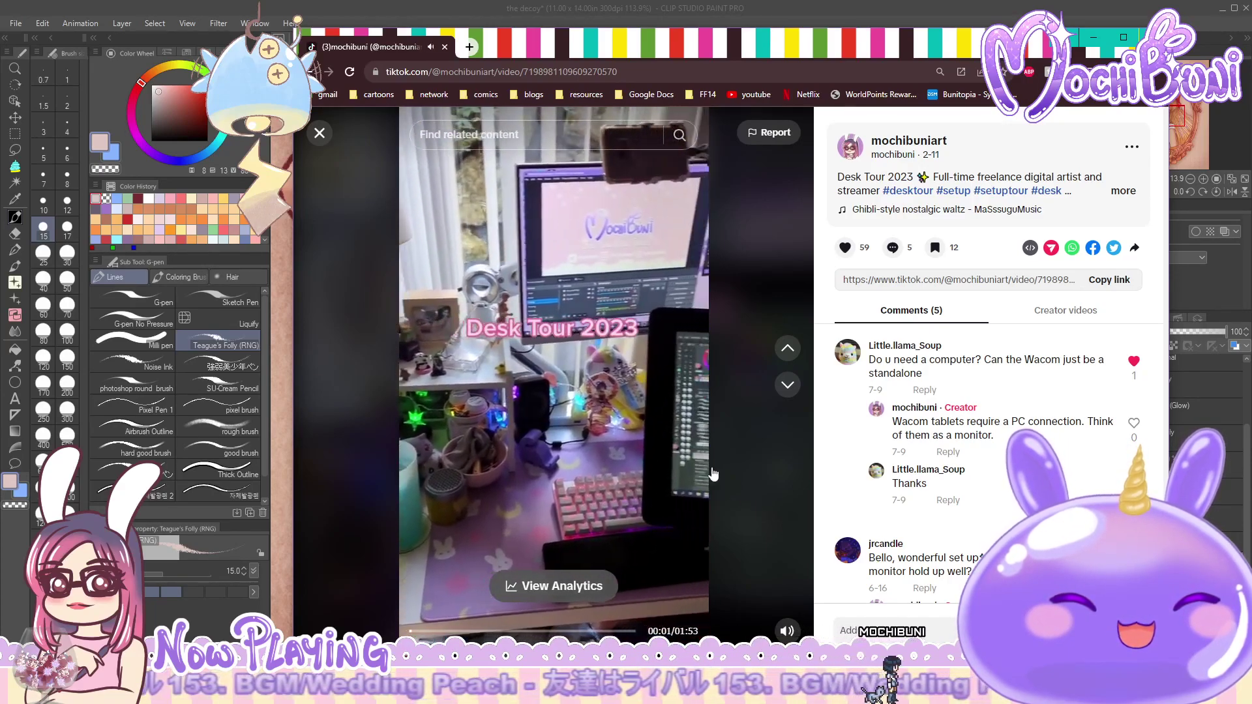
{"action": "left_click", "coordinate": [319, 133]}
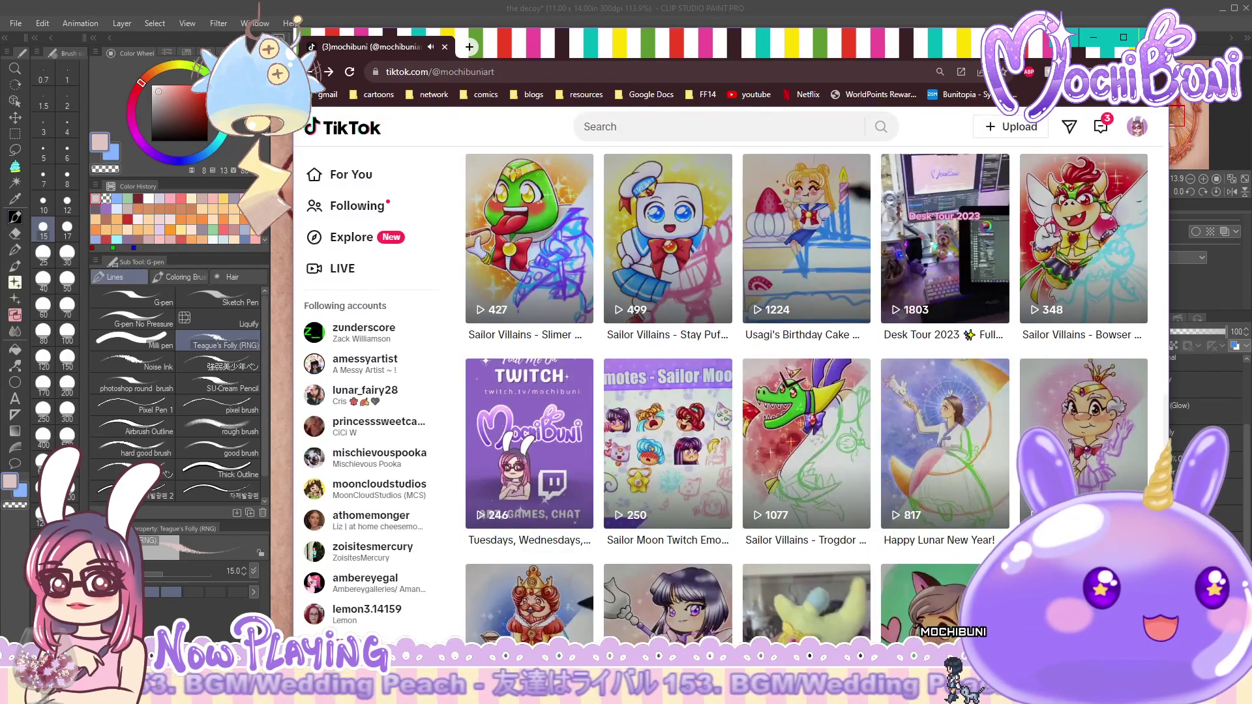
{"action": "left_click_drag", "start_coordinate": [907, 48], "coordinate": [956, 0]}
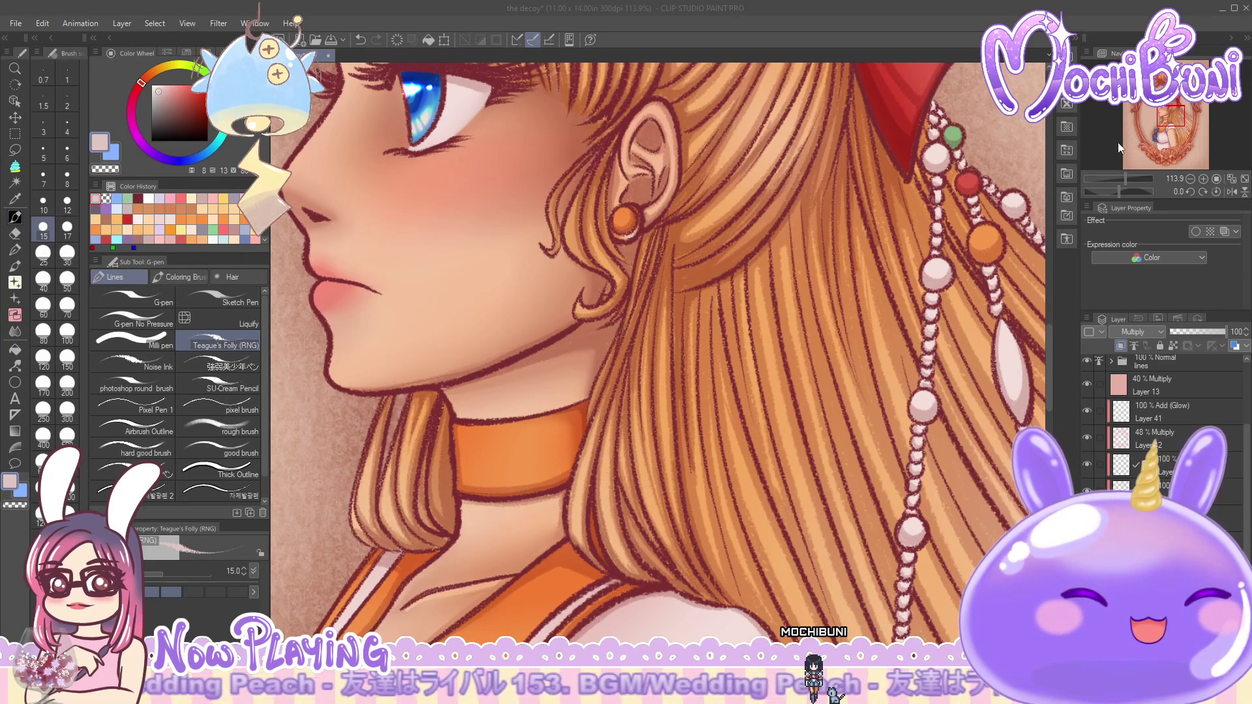
{"action": "left_click", "coordinate": [804, 18]}
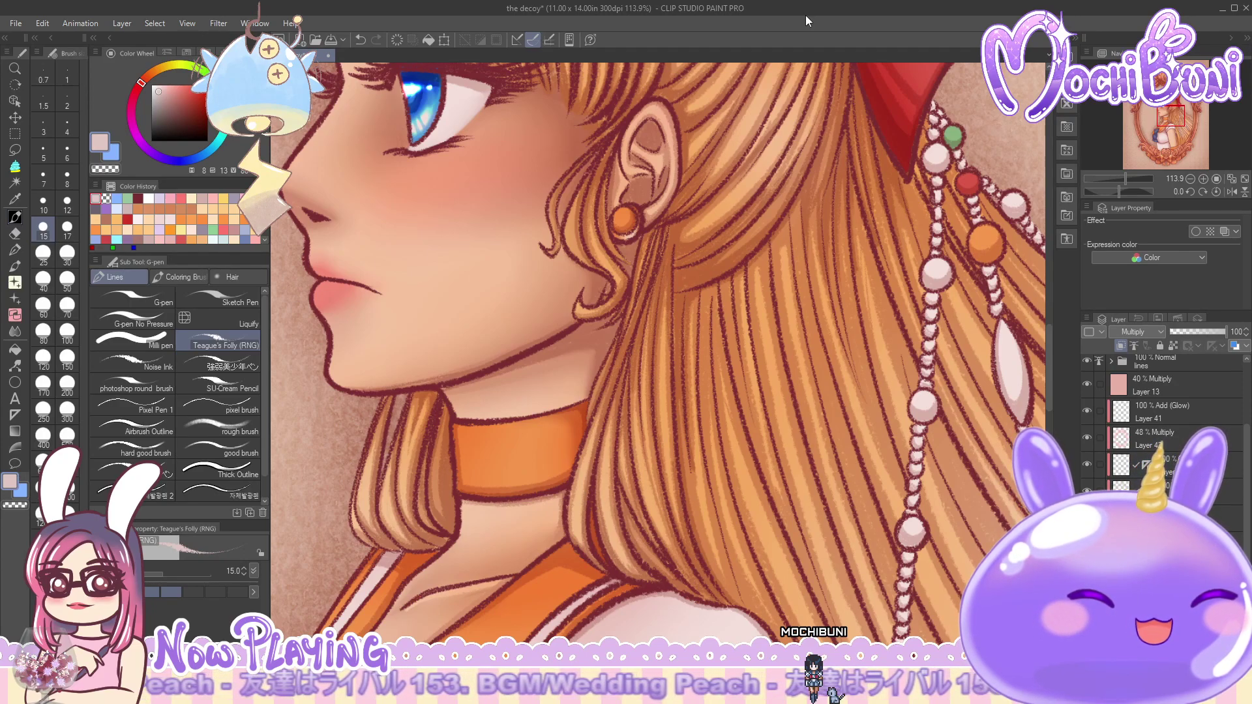
{"action": "mouse_move", "coordinate": [1050, 340]}
{"action": "left_mouse_down"}
{"action": "mouse_move", "coordinate": [1054, 373]}
{"action": "mouse_move", "coordinate": [1052, 352]}
{"action": "left_mouse_up"}
{"action": "left_click_drag", "start_coordinate": [658, 474], "coordinate": [715, 474]}
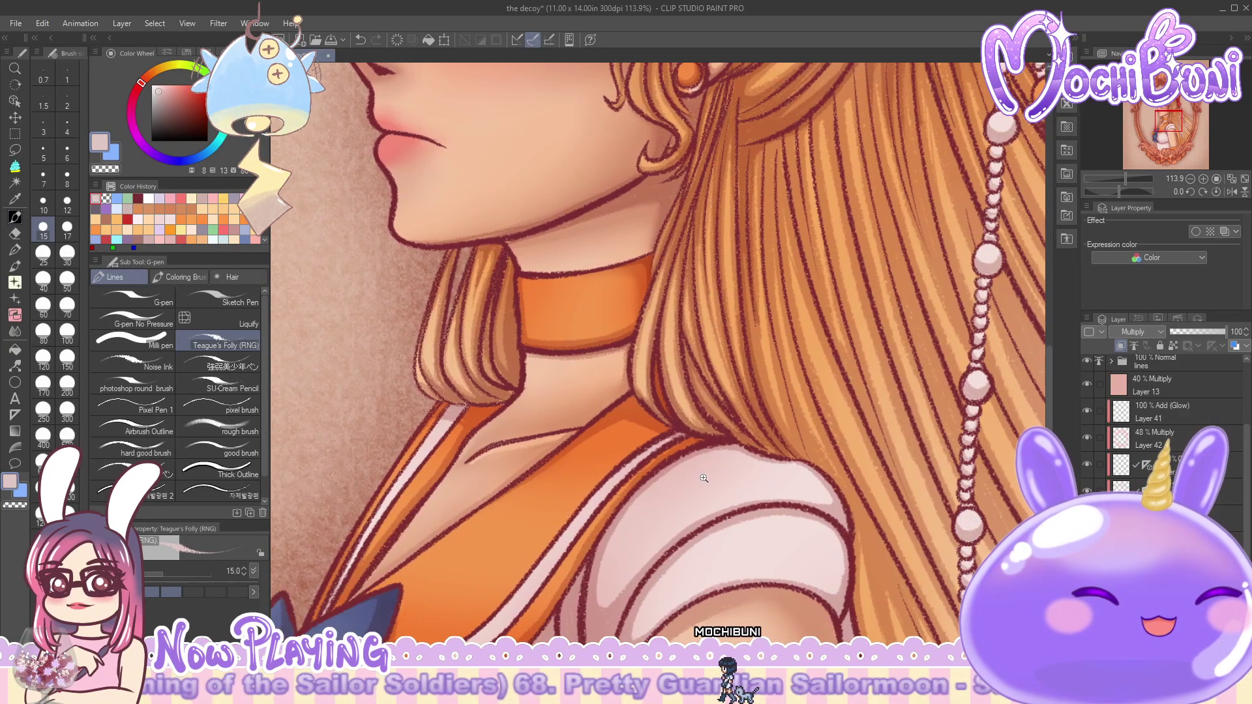
- Shade the sailor collar beneath the hair and the far collar edge down to the bow with the Teague's Folly pen
{"action": "scroll", "coordinate": [716, 474], "scroll_direction": "up", "scroll_amount": 2}
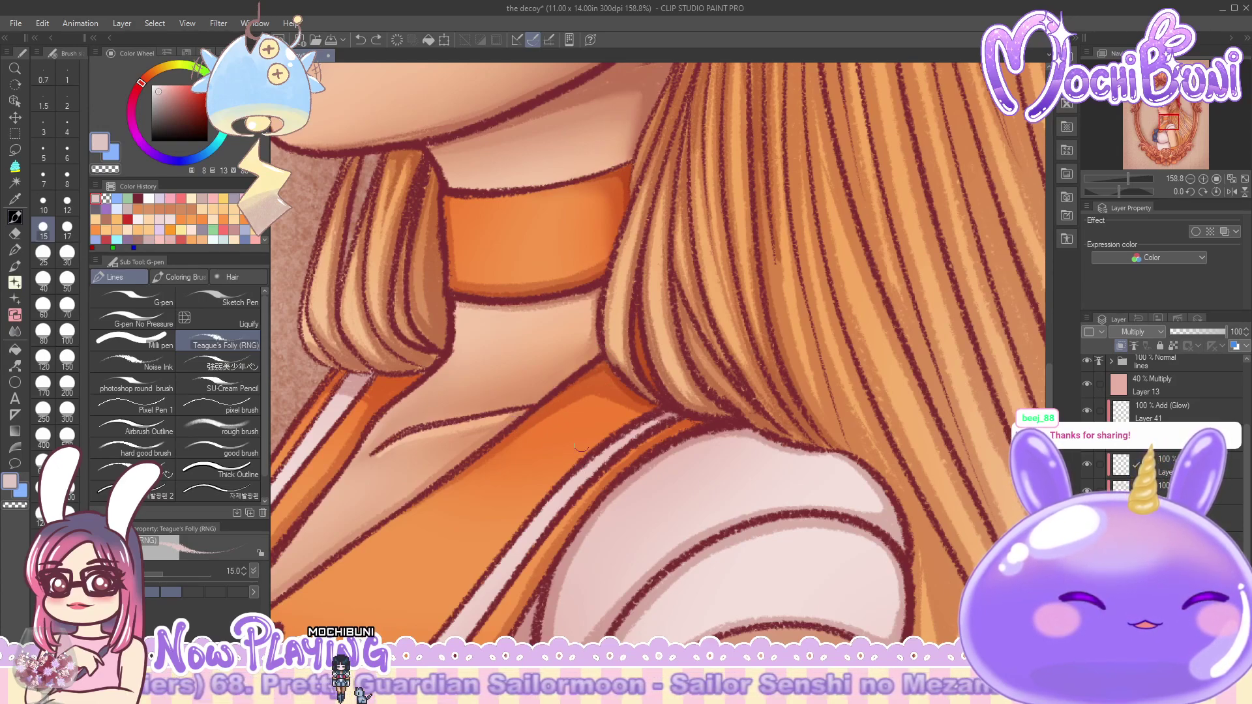
{"action": "left_click_drag", "start_coordinate": [599, 368], "coordinate": [628, 389]}
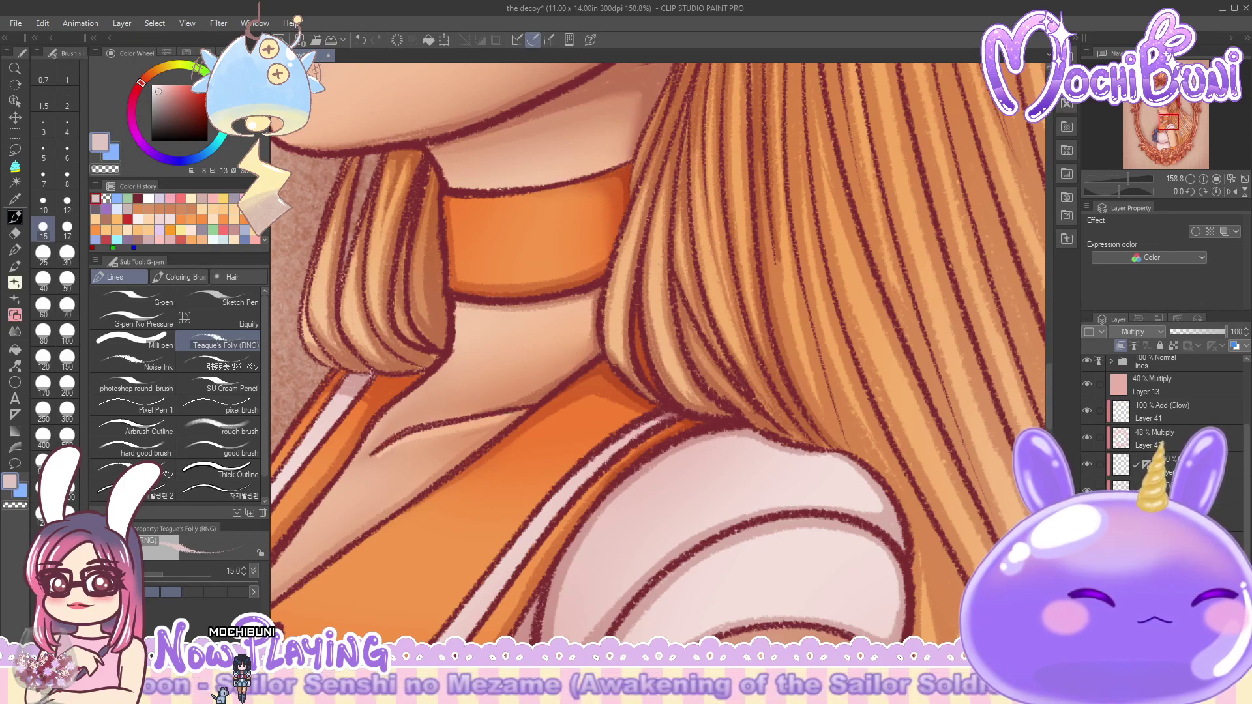
{"action": "mouse_move", "coordinate": [825, 396]}
{"action": "left_mouse_down"}
{"action": "mouse_move", "coordinate": [1044, 392]}
{"action": "mouse_move", "coordinate": [1047, 410]}
{"action": "left_mouse_up"}
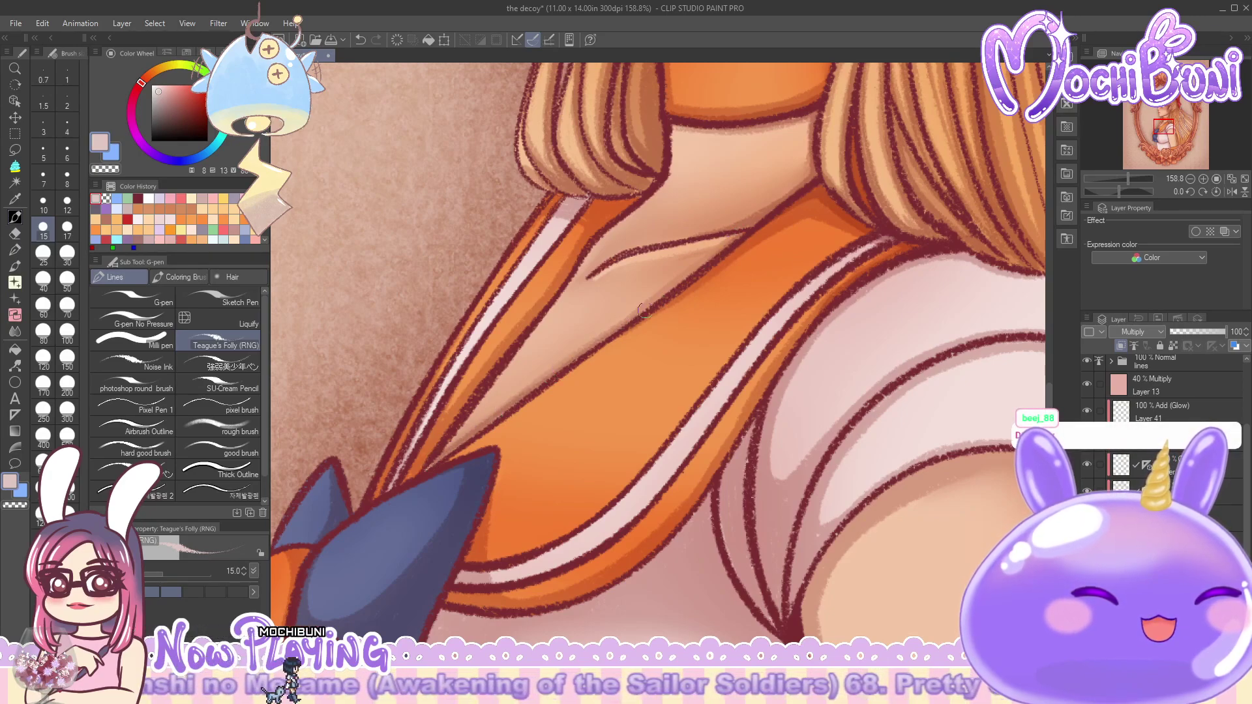
{"action": "mouse_move", "coordinate": [652, 262]}
{"action": "left_mouse_down"}
{"action": "mouse_move", "coordinate": [735, 242]}
{"action": "mouse_move", "coordinate": [686, 254]}
{"action": "mouse_move", "coordinate": [722, 247]}
{"action": "left_mouse_up"}
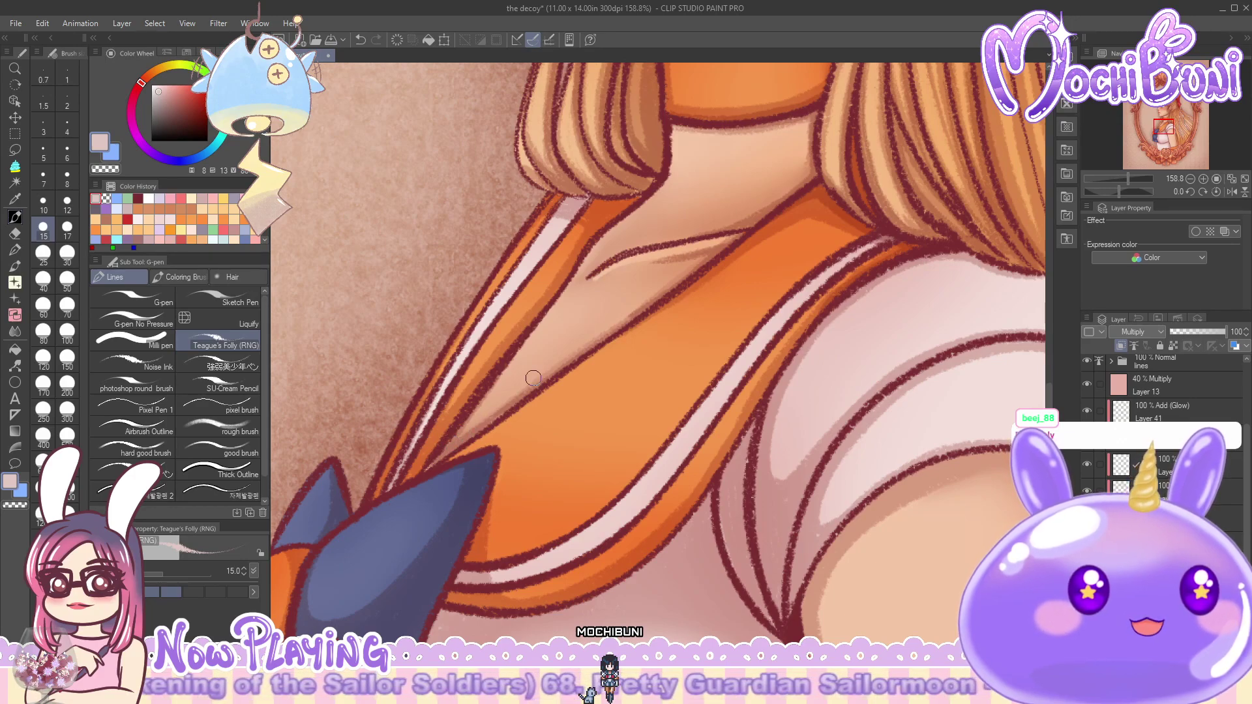
{"action": "left_click_drag", "start_coordinate": [551, 197], "coordinate": [629, 204]}
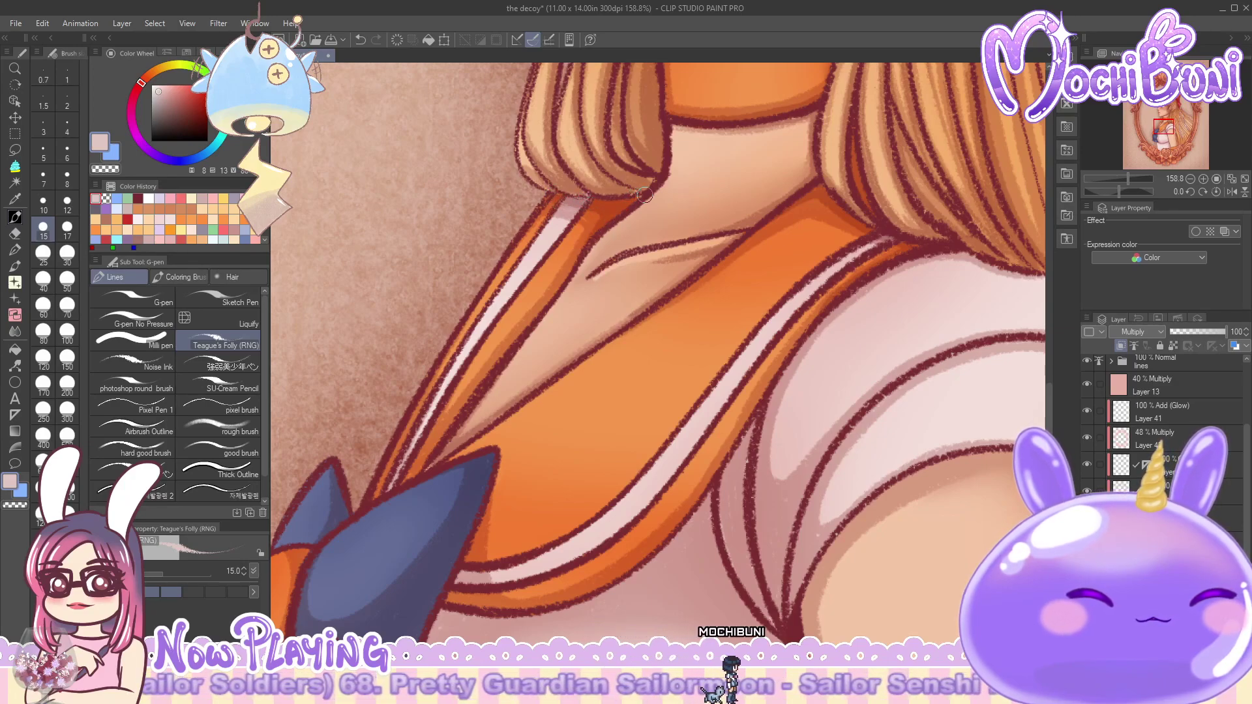
{"action": "left_click_drag", "start_coordinate": [601, 215], "coordinate": [548, 290]}
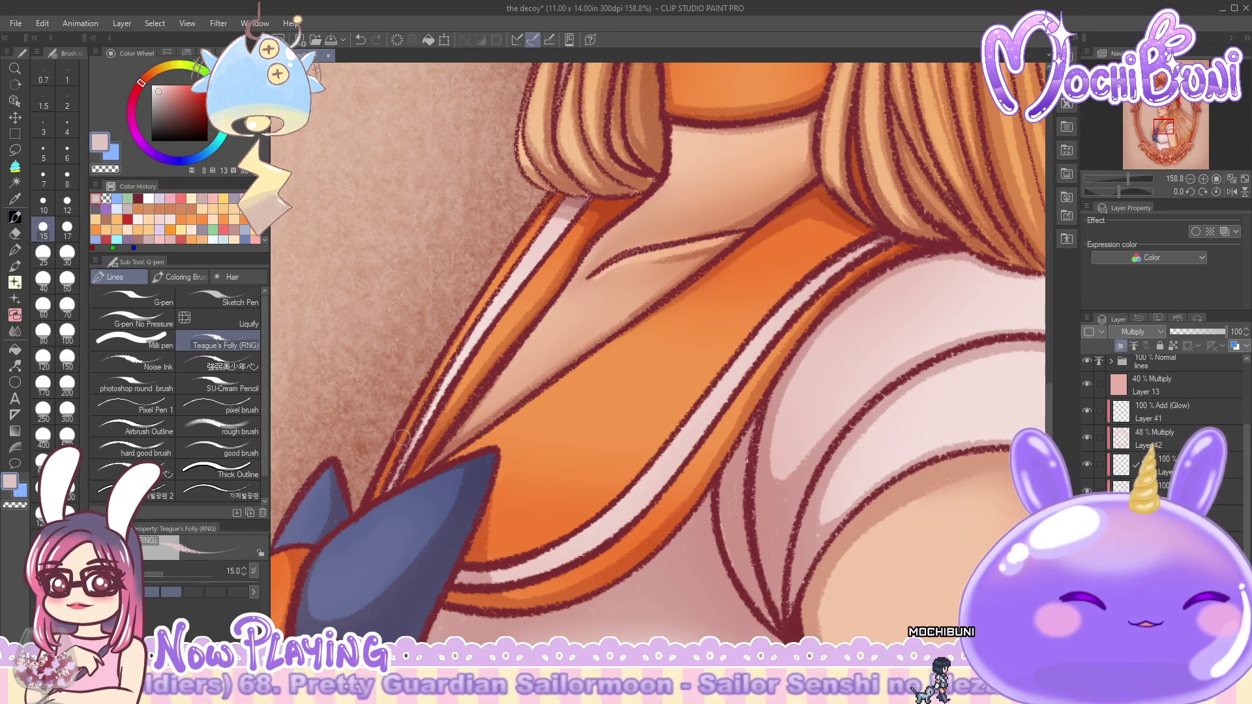
{"action": "left_click_drag", "start_coordinate": [394, 454], "coordinate": [382, 480]}
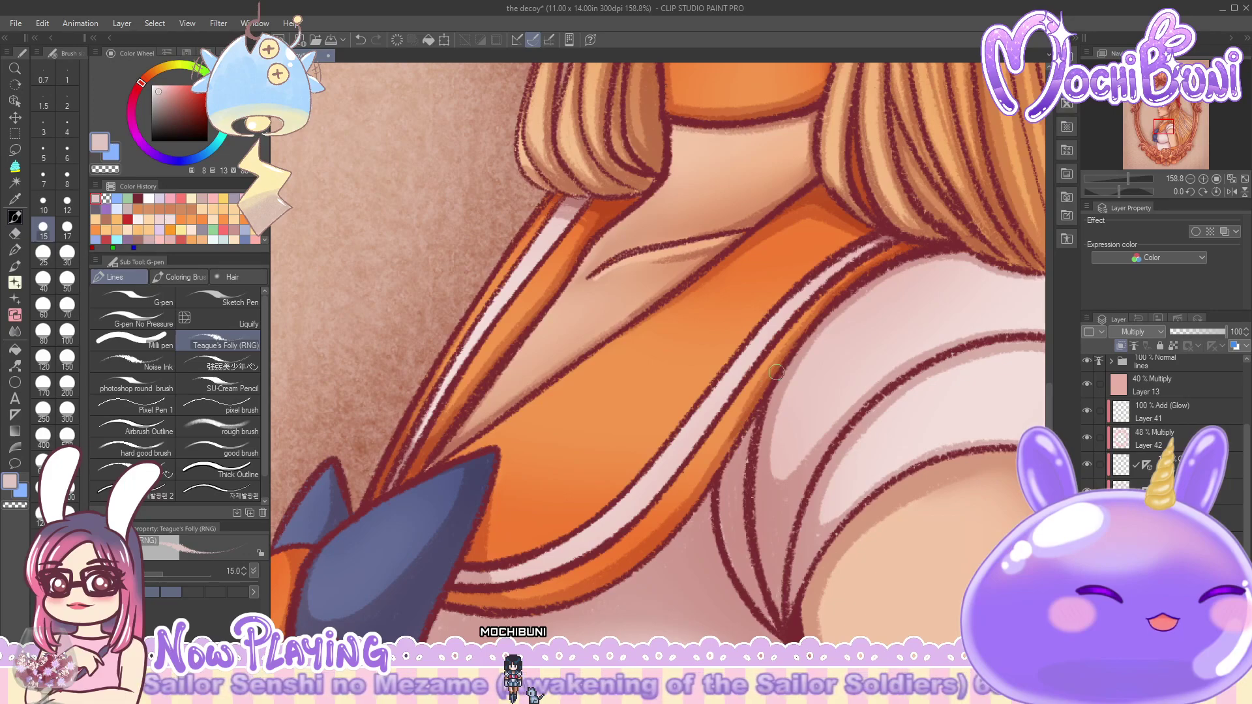
- Shade the outer lower edge of the orange collar between the sleeve and the bow, redoing the stroke beside the bow
{"action": "left_click_drag", "start_coordinate": [759, 403], "coordinate": [752, 416]}
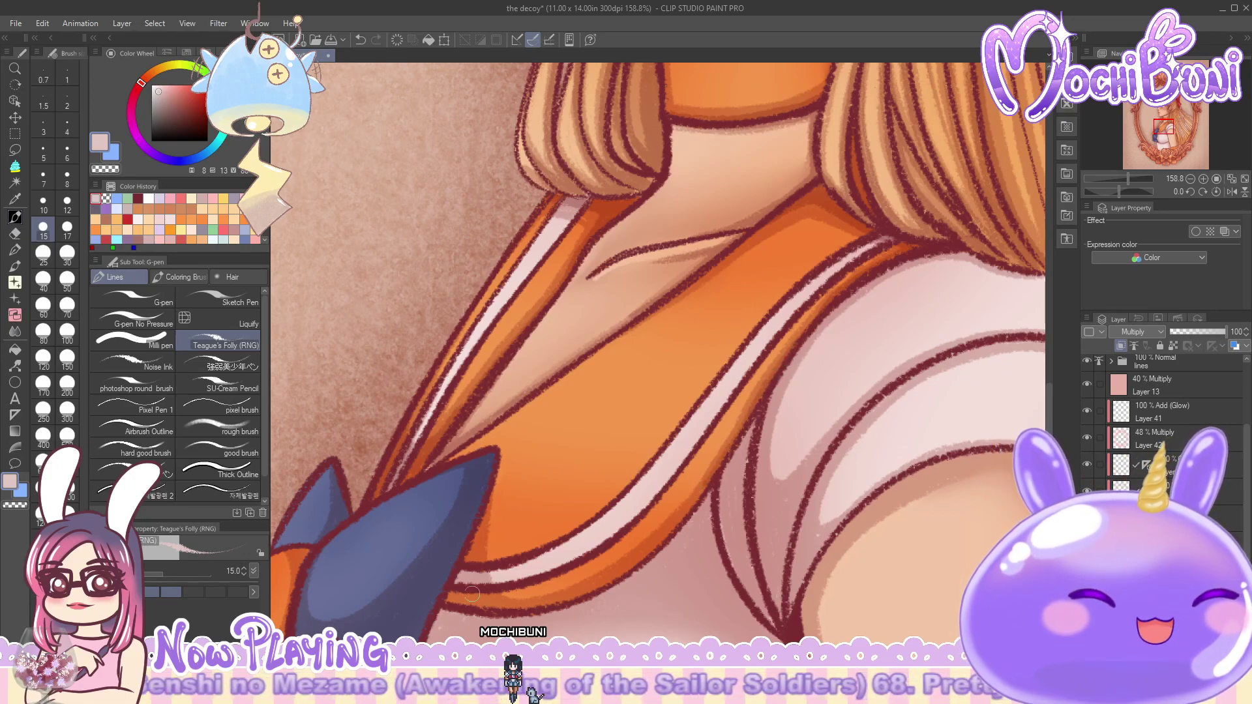
{"action": "left_click_drag", "start_coordinate": [492, 606], "coordinate": [601, 576]}
{"action": "key", "text": "ctrl+z"}
{"action": "mouse_move", "coordinate": [484, 604]}
{"action": "left_mouse_down"}
{"action": "mouse_move", "coordinate": [539, 606]}
{"action": "mouse_move", "coordinate": [614, 570]}
{"action": "mouse_move", "coordinate": [604, 582]}
{"action": "mouse_move", "coordinate": [691, 512]}
{"action": "mouse_move", "coordinate": [724, 451]}
{"action": "mouse_move", "coordinate": [656, 544]}
{"action": "left_mouse_up"}
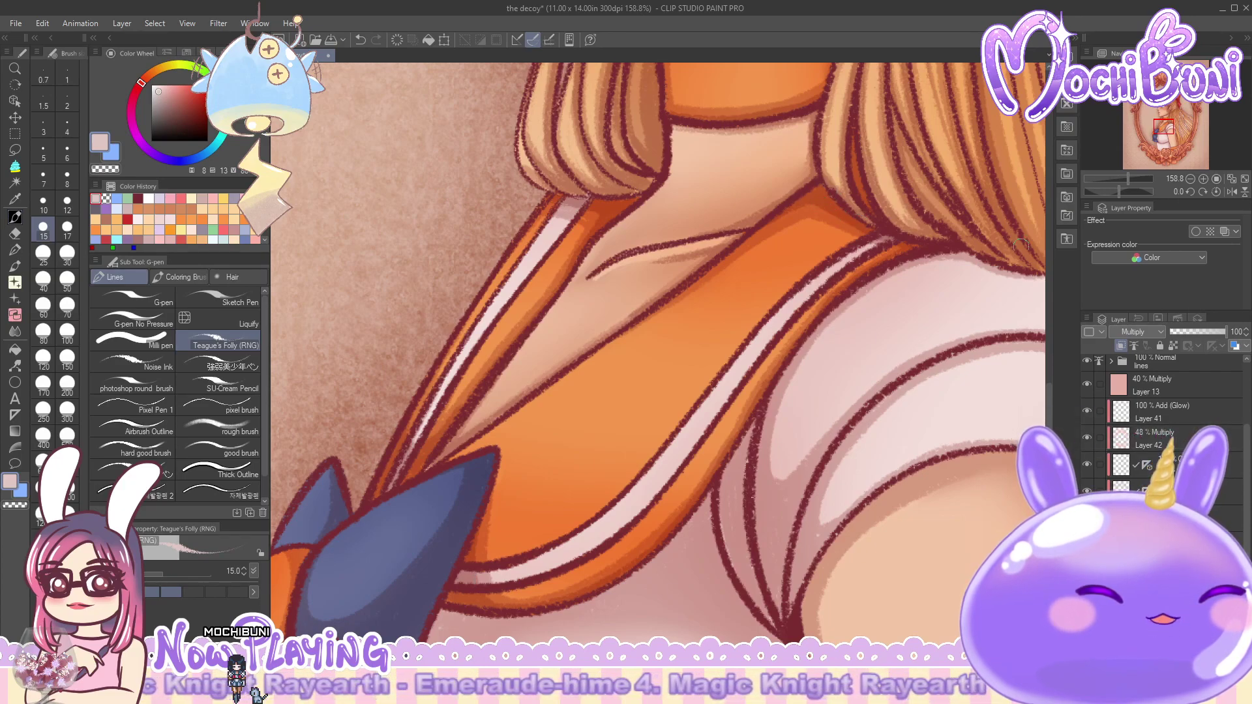
- Paint multiply shadows on the white sleeve's gathered folds at the armpit and beneath the collar edge
{"action": "left_click_drag", "start_coordinate": [1051, 366], "coordinate": [1053, 407]}
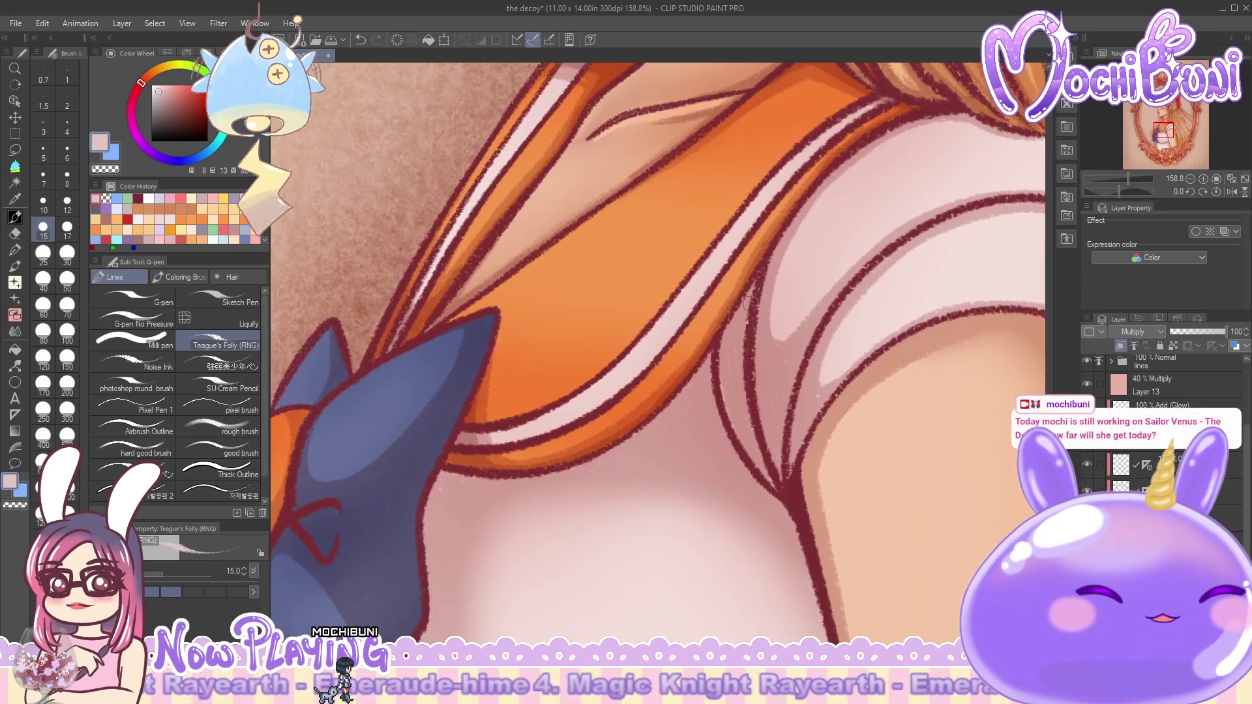
{"action": "mouse_move", "coordinate": [754, 285]}
{"action": "left_mouse_down"}
{"action": "mouse_move", "coordinate": [742, 379]}
{"action": "mouse_move", "coordinate": [740, 330]}
{"action": "mouse_move", "coordinate": [750, 429]}
{"action": "mouse_move", "coordinate": [775, 488]}
{"action": "mouse_move", "coordinate": [722, 377]}
{"action": "mouse_move", "coordinate": [748, 293]}
{"action": "mouse_move", "coordinate": [733, 352]}
{"action": "left_mouse_up"}
{"action": "mouse_move", "coordinate": [769, 479]}
{"action": "left_mouse_down"}
{"action": "mouse_move", "coordinate": [740, 399]}
{"action": "mouse_move", "coordinate": [742, 307]}
{"action": "mouse_move", "coordinate": [744, 442]}
{"action": "left_mouse_up"}
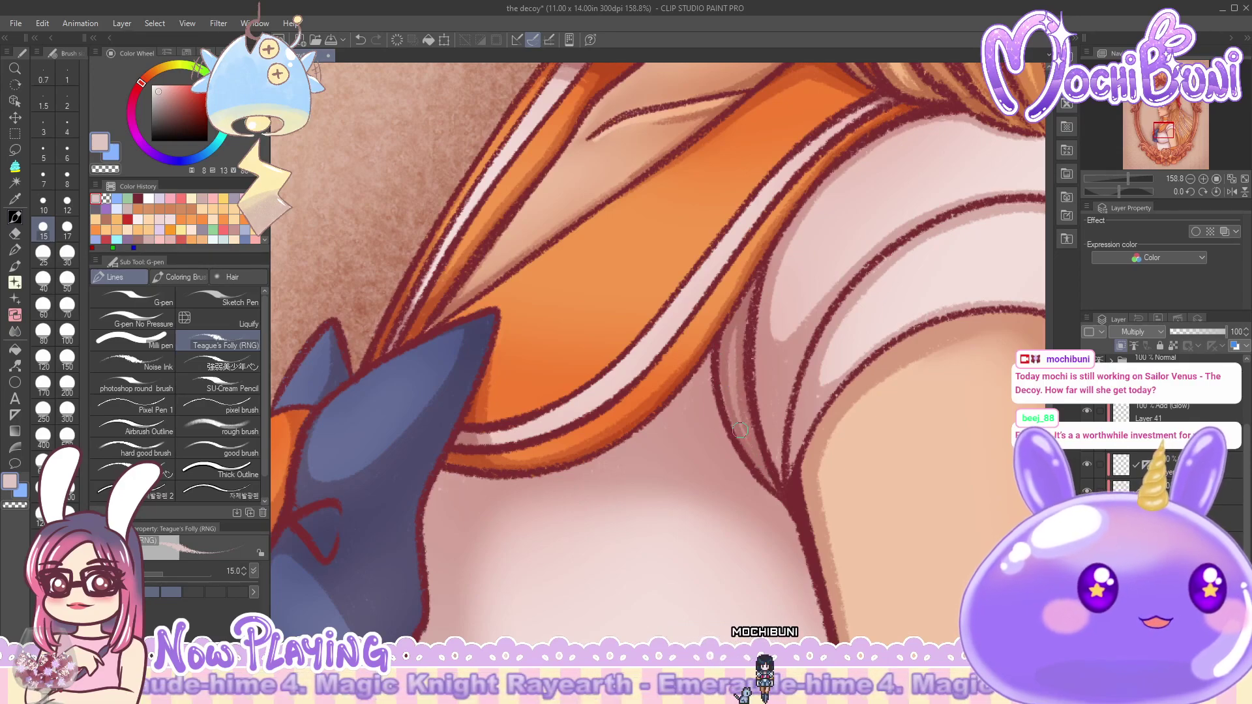
{"action": "left_click_drag", "start_coordinate": [786, 233], "coordinate": [754, 341]}
{"action": "mouse_move", "coordinate": [782, 234]}
{"action": "left_mouse_down"}
{"action": "mouse_move", "coordinate": [756, 351]}
{"action": "mouse_move", "coordinate": [759, 300]}
{"action": "mouse_move", "coordinate": [765, 387]}
{"action": "mouse_move", "coordinate": [759, 317]}
{"action": "mouse_move", "coordinate": [773, 378]}
{"action": "mouse_move", "coordinate": [758, 338]}
{"action": "mouse_move", "coordinate": [790, 368]}
{"action": "mouse_move", "coordinate": [767, 367]}
{"action": "mouse_move", "coordinate": [823, 312]}
{"action": "left_mouse_up"}
{"action": "left_click_drag", "start_coordinate": [760, 377], "coordinate": [778, 459]}
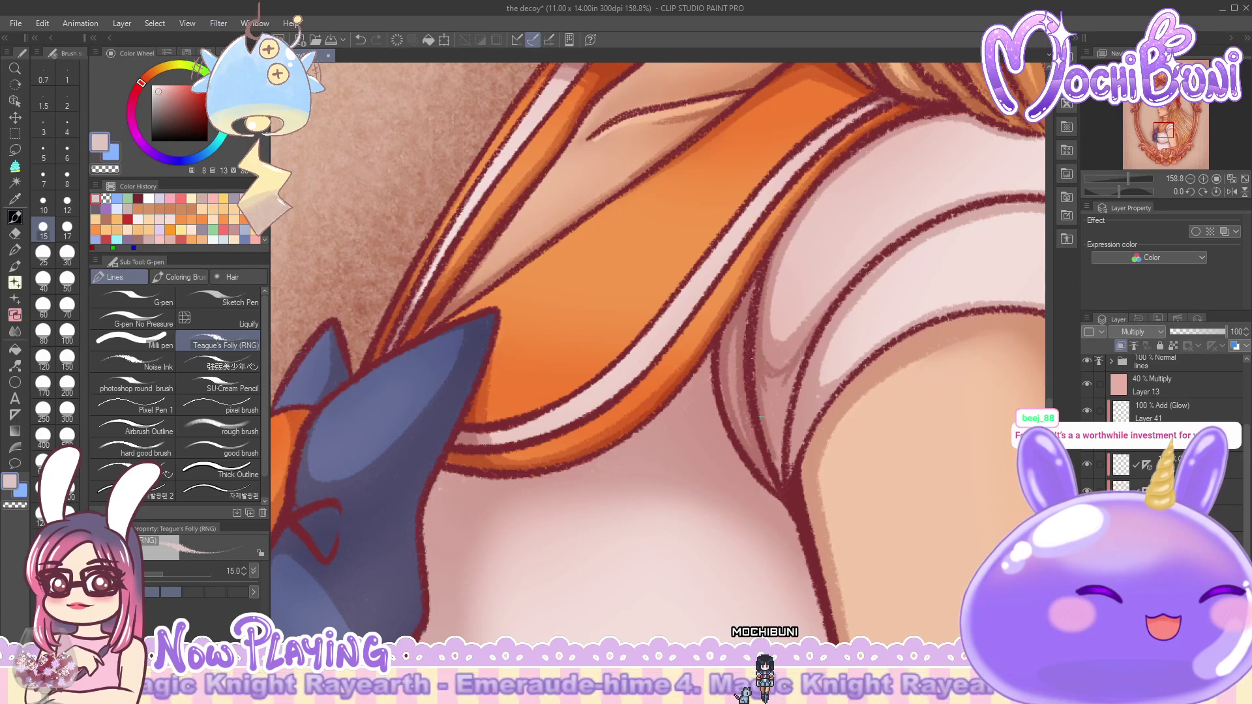
- Deepen the shadows between the sleeve folds where the bands converge at the armpit
{"action": "left_click_drag", "start_coordinate": [767, 378], "coordinate": [780, 474]}
{"action": "left_click_drag", "start_coordinate": [767, 380], "coordinate": [781, 454]}
{"action": "mouse_move", "coordinate": [768, 377]}
{"action": "left_mouse_down"}
{"action": "mouse_move", "coordinate": [783, 415]}
{"action": "mouse_move", "coordinate": [783, 399]}
{"action": "mouse_move", "coordinate": [781, 452]}
{"action": "left_mouse_up"}
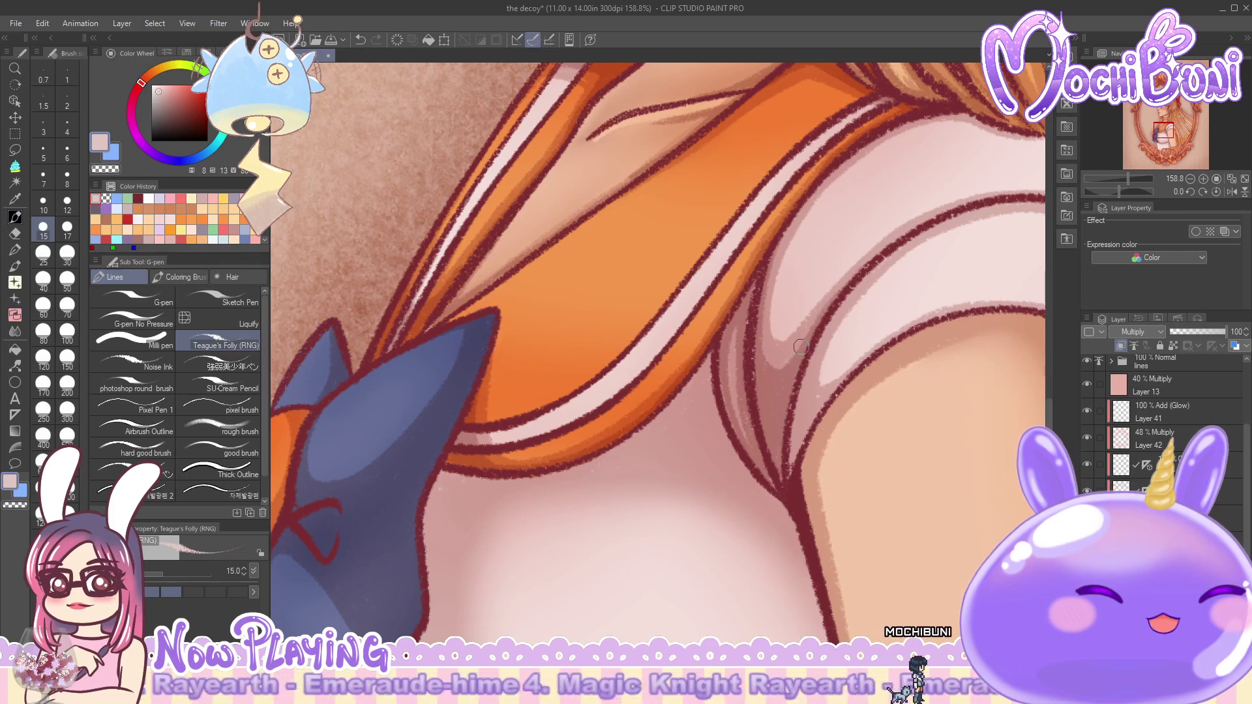
{"action": "mouse_move", "coordinate": [809, 357]}
{"action": "left_mouse_down"}
{"action": "mouse_move", "coordinate": [810, 410]}
{"action": "mouse_move", "coordinate": [785, 460]}
{"action": "left_mouse_up"}
{"action": "mouse_move", "coordinate": [806, 389]}
{"action": "left_mouse_down"}
{"action": "mouse_move", "coordinate": [793, 448]}
{"action": "mouse_move", "coordinate": [805, 421]}
{"action": "left_mouse_up"}
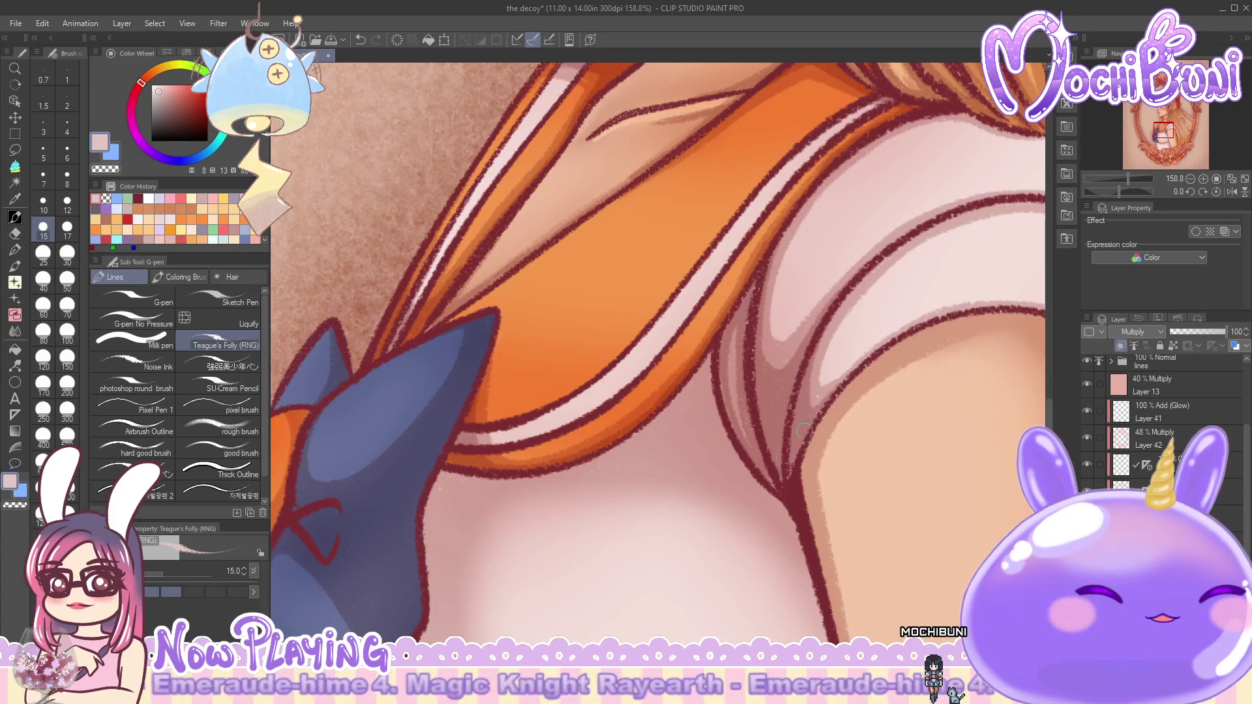
- Shade the puffed sleeve beneath the hair and along the curved seam between its two upper bands
{"action": "left_click_drag", "start_coordinate": [793, 274], "coordinate": [663, 454]}
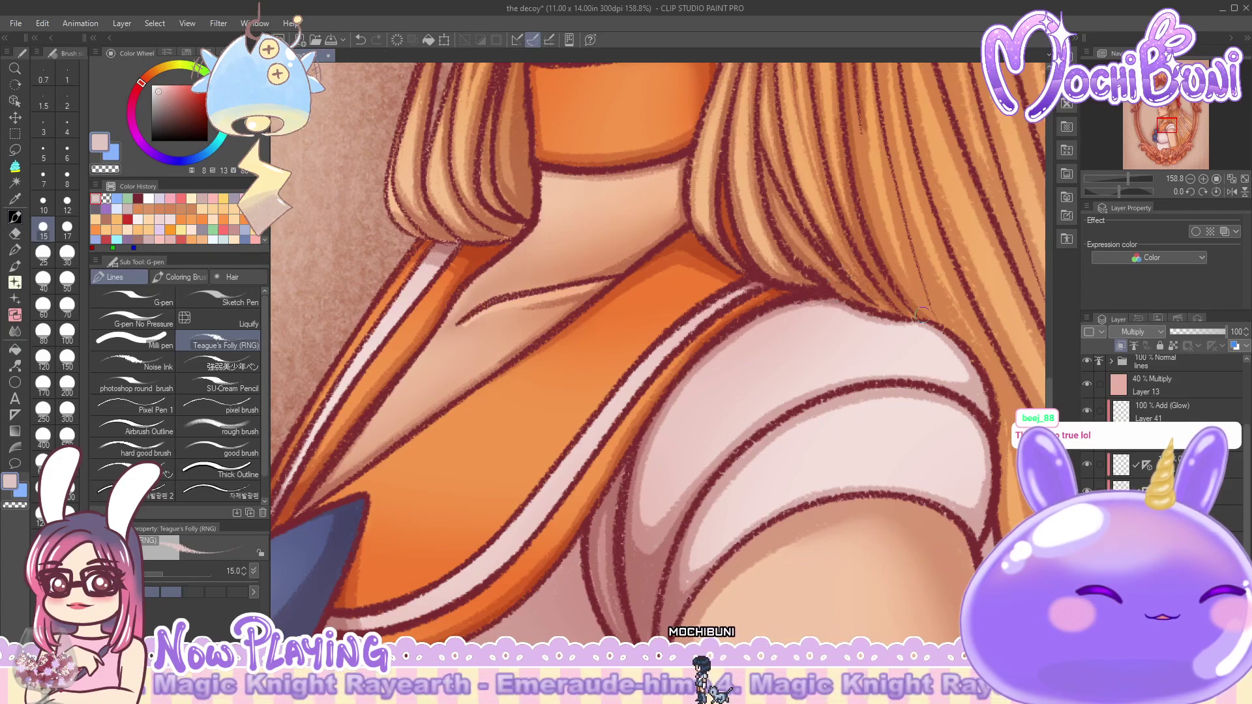
{"action": "mouse_move", "coordinate": [977, 390]}
{"action": "left_mouse_down"}
{"action": "mouse_move", "coordinate": [956, 342]}
{"action": "mouse_move", "coordinate": [985, 407]}
{"action": "mouse_move", "coordinate": [948, 334]}
{"action": "mouse_move", "coordinate": [984, 409]}
{"action": "mouse_move", "coordinate": [950, 390]}
{"action": "mouse_move", "coordinate": [979, 386]}
{"action": "mouse_move", "coordinate": [990, 420]}
{"action": "mouse_move", "coordinate": [971, 390]}
{"action": "left_mouse_up"}
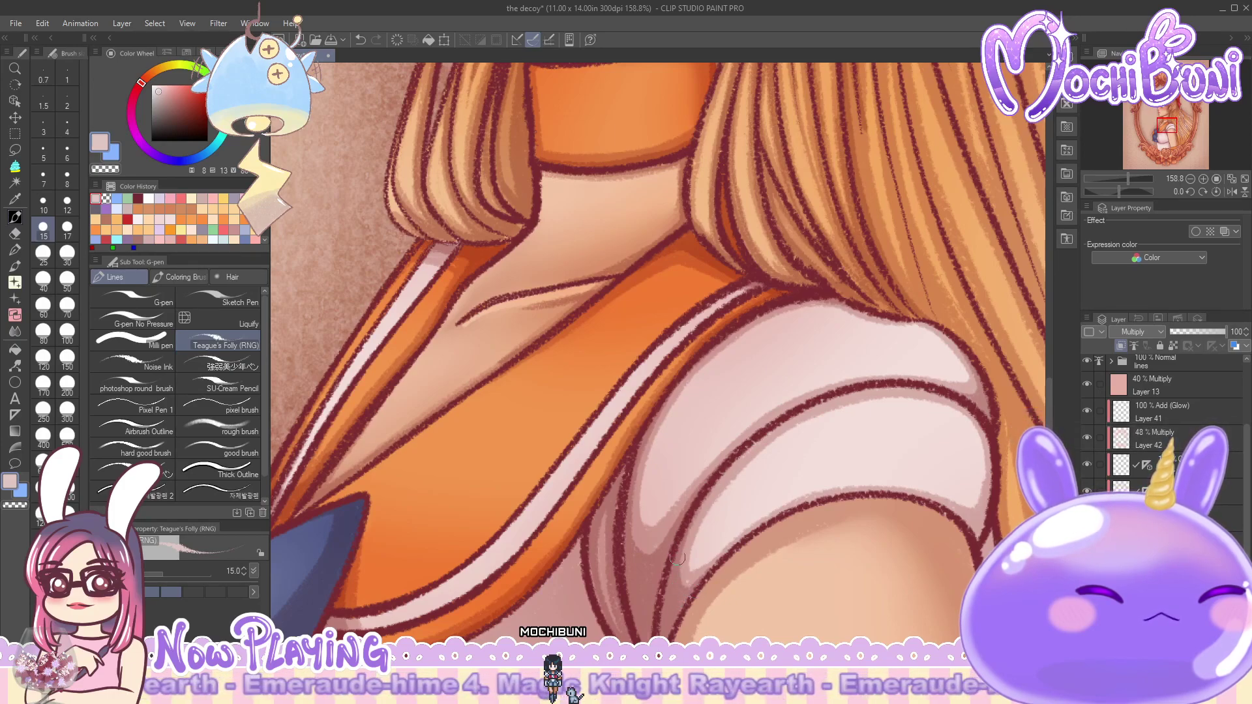
{"action": "mouse_move", "coordinate": [718, 485]}
{"action": "left_mouse_down"}
{"action": "mouse_move", "coordinate": [795, 412]}
{"action": "mouse_move", "coordinate": [729, 468]}
{"action": "mouse_move", "coordinate": [798, 412]}
{"action": "mouse_move", "coordinate": [862, 389]}
{"action": "left_mouse_up"}
{"action": "mouse_move", "coordinate": [795, 417]}
{"action": "left_mouse_down"}
{"action": "mouse_move", "coordinate": [880, 392]}
{"action": "mouse_move", "coordinate": [970, 397]}
{"action": "left_mouse_up"}
{"action": "left_click_drag", "start_coordinate": [891, 393], "coordinate": [983, 408]}
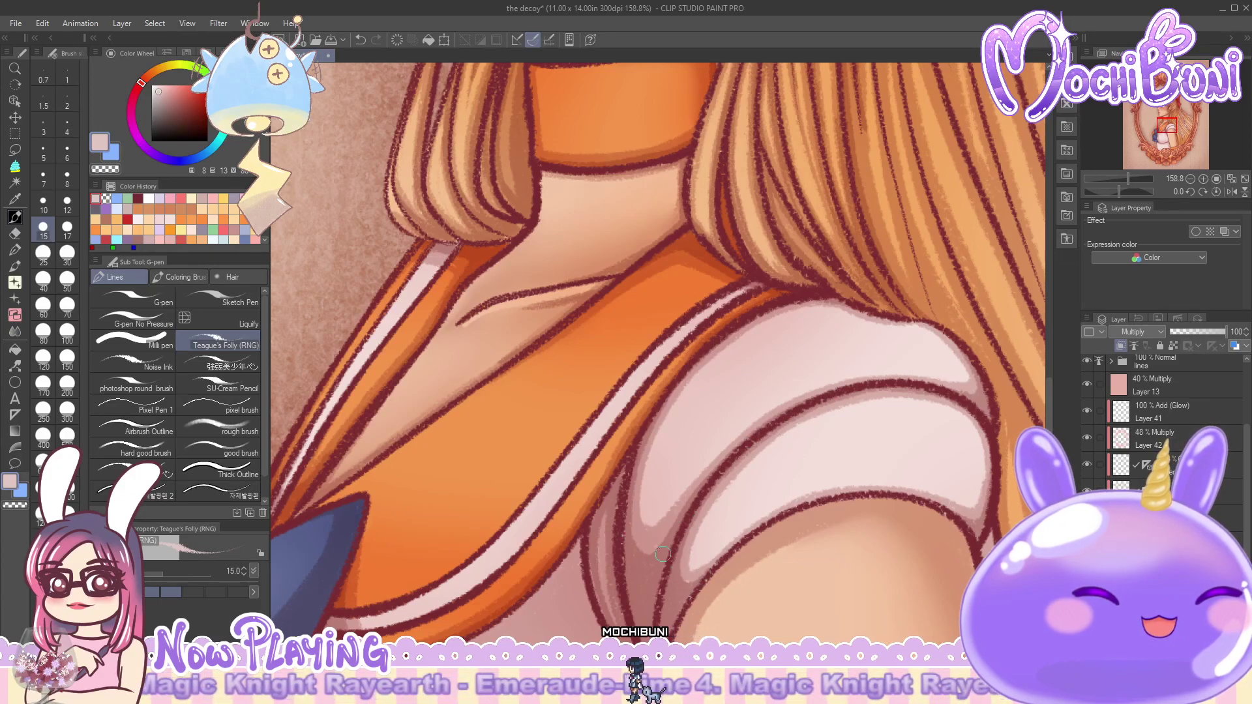
- Outline and fill a curved shadow on the white bodice between the orange collar and the armpit
{"action": "scroll", "coordinate": [685, 392], "scroll_direction": "down", "scroll_amount": 5}
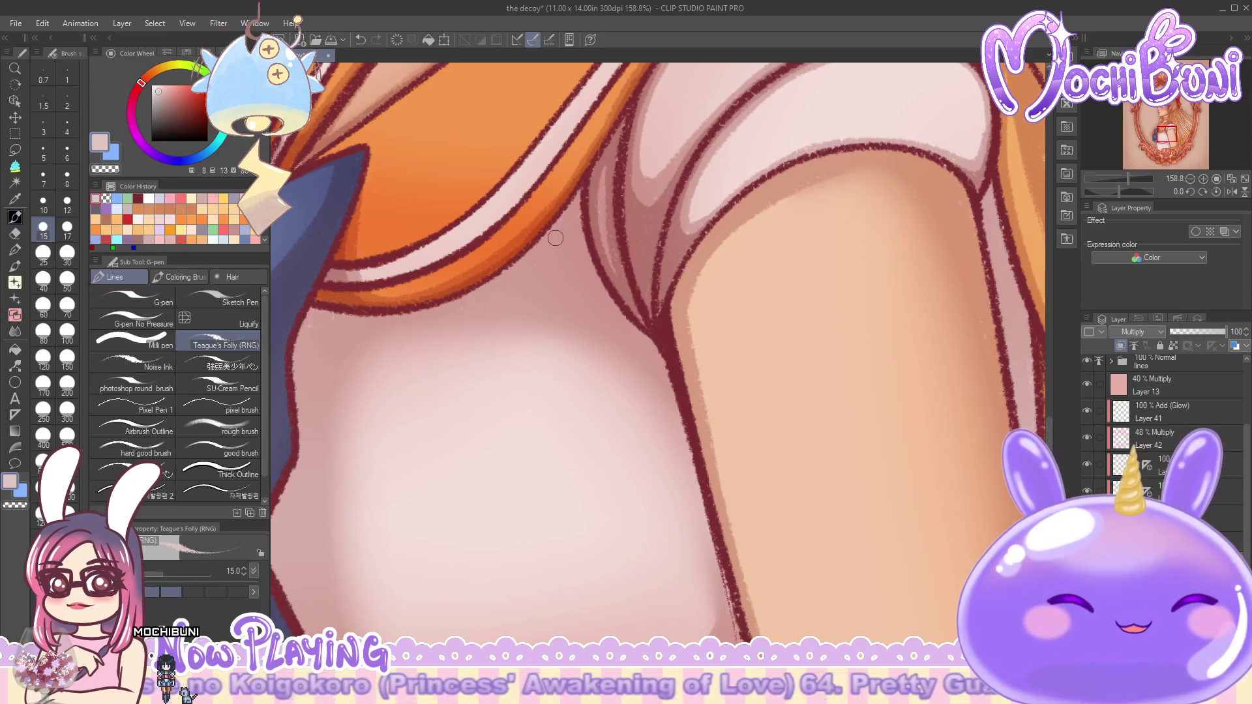
{"action": "mouse_move", "coordinate": [601, 278]}
{"action": "left_mouse_down"}
{"action": "mouse_move", "coordinate": [575, 195]}
{"action": "mouse_move", "coordinate": [619, 314]}
{"action": "mouse_move", "coordinate": [653, 345]}
{"action": "left_mouse_up"}
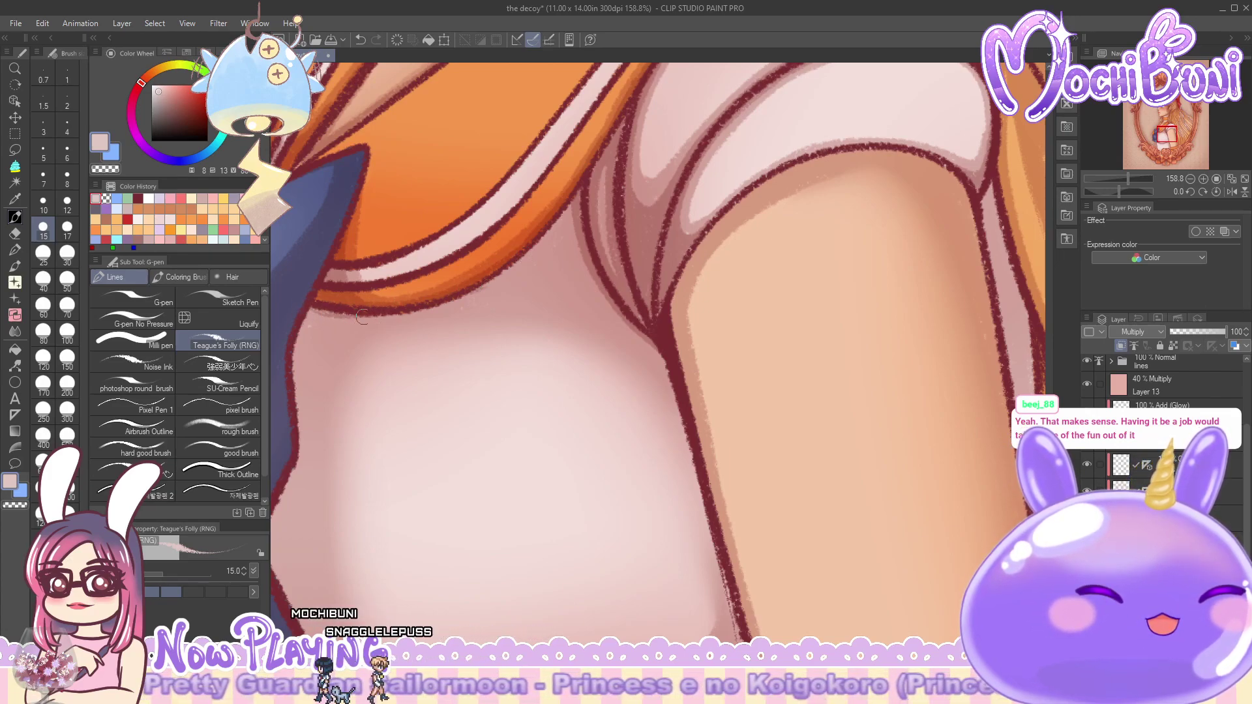
{"action": "mouse_move", "coordinate": [497, 287]}
{"action": "left_mouse_down"}
{"action": "mouse_move", "coordinate": [538, 286]}
{"action": "mouse_move", "coordinate": [525, 286]}
{"action": "mouse_move", "coordinate": [623, 320]}
{"action": "mouse_move", "coordinate": [572, 290]}
{"action": "mouse_move", "coordinate": [635, 337]}
{"action": "left_mouse_up"}
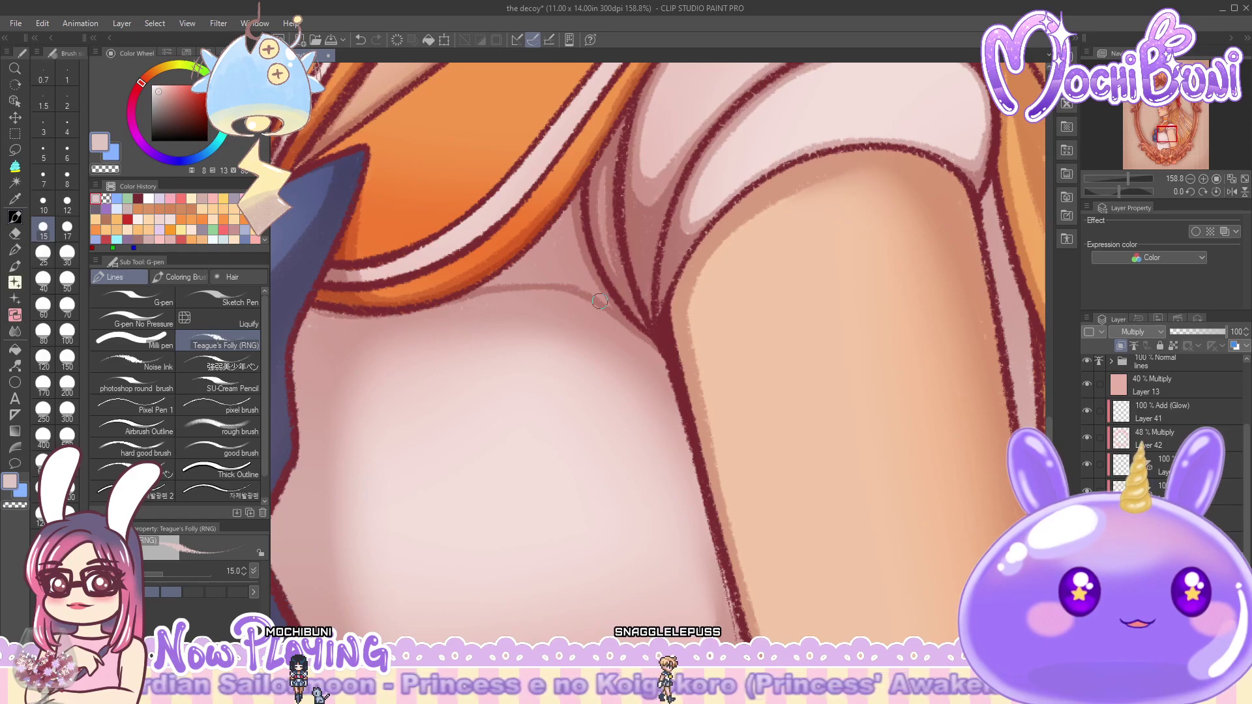
{"action": "left_click_drag", "start_coordinate": [483, 286], "coordinate": [541, 258]}
{"action": "mouse_move", "coordinate": [555, 222]}
{"action": "left_mouse_down"}
{"action": "mouse_move", "coordinate": [549, 256]}
{"action": "mouse_move", "coordinate": [561, 223]}
{"action": "left_mouse_up"}
{"action": "mouse_move", "coordinate": [569, 252]}
{"action": "left_mouse_down"}
{"action": "mouse_move", "coordinate": [569, 223]}
{"action": "mouse_move", "coordinate": [596, 292]}
{"action": "left_mouse_up"}
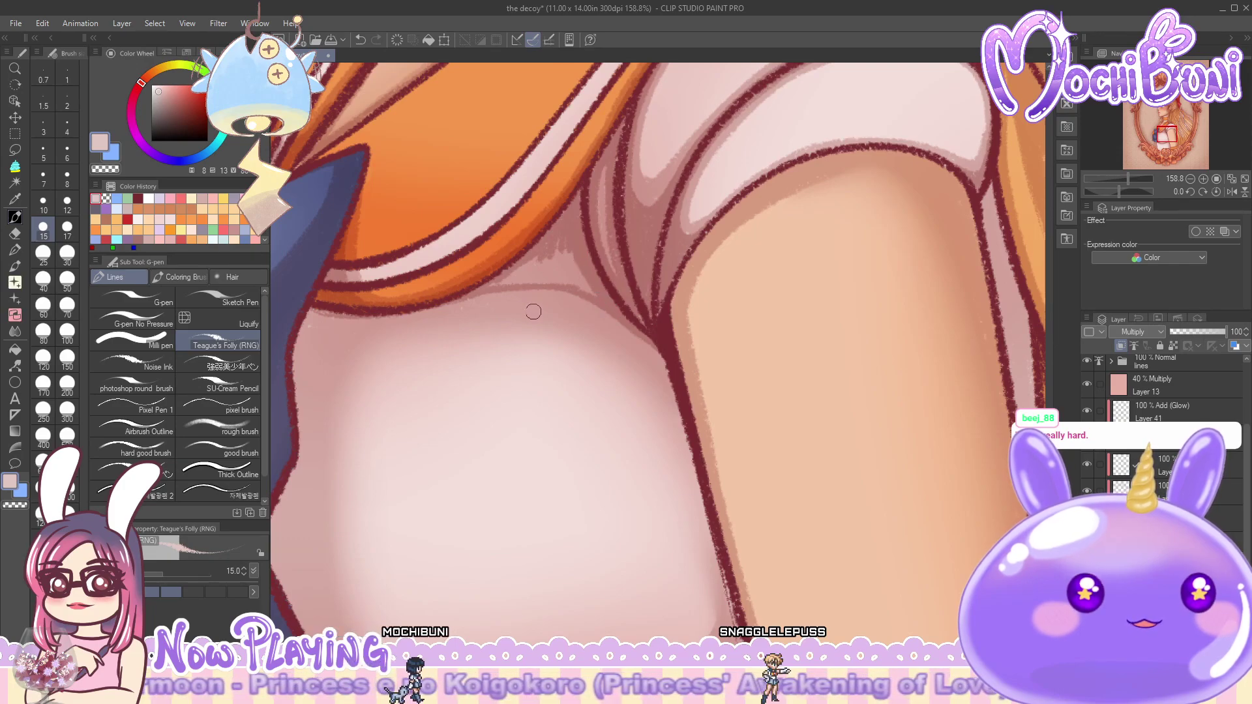
{"action": "mouse_move", "coordinate": [506, 281]}
{"action": "left_mouse_down"}
{"action": "mouse_move", "coordinate": [585, 283]}
{"action": "mouse_move", "coordinate": [496, 284]}
{"action": "mouse_move", "coordinate": [586, 257]}
{"action": "mouse_move", "coordinate": [597, 298]}
{"action": "mouse_move", "coordinate": [557, 229]}
{"action": "mouse_move", "coordinate": [558, 275]}
{"action": "mouse_move", "coordinate": [551, 239]}
{"action": "mouse_move", "coordinate": [518, 279]}
{"action": "left_mouse_up"}
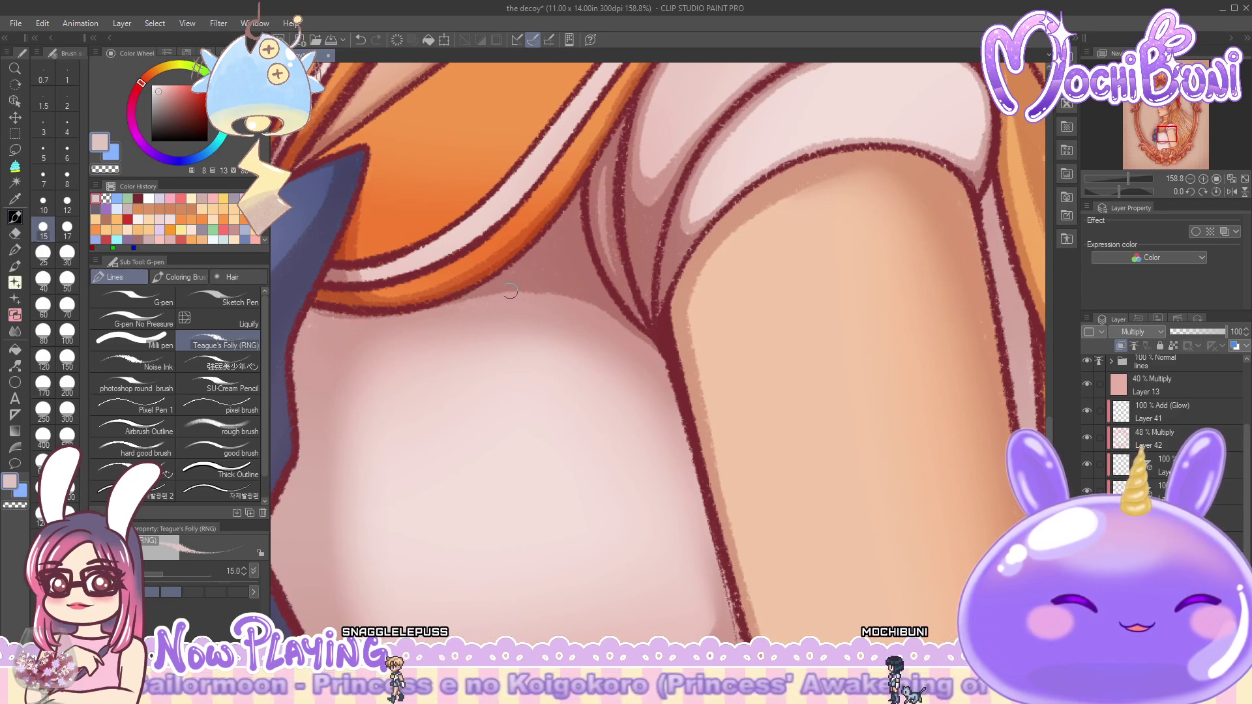
- Extend the bodice shadow down the arm side and beneath the collar to the edge of the blue bow
{"action": "mouse_move", "coordinate": [654, 354]}
{"action": "left_mouse_down"}
{"action": "mouse_move", "coordinate": [674, 400]}
{"action": "mouse_move", "coordinate": [650, 338]}
{"action": "mouse_move", "coordinate": [692, 456]}
{"action": "left_mouse_up"}
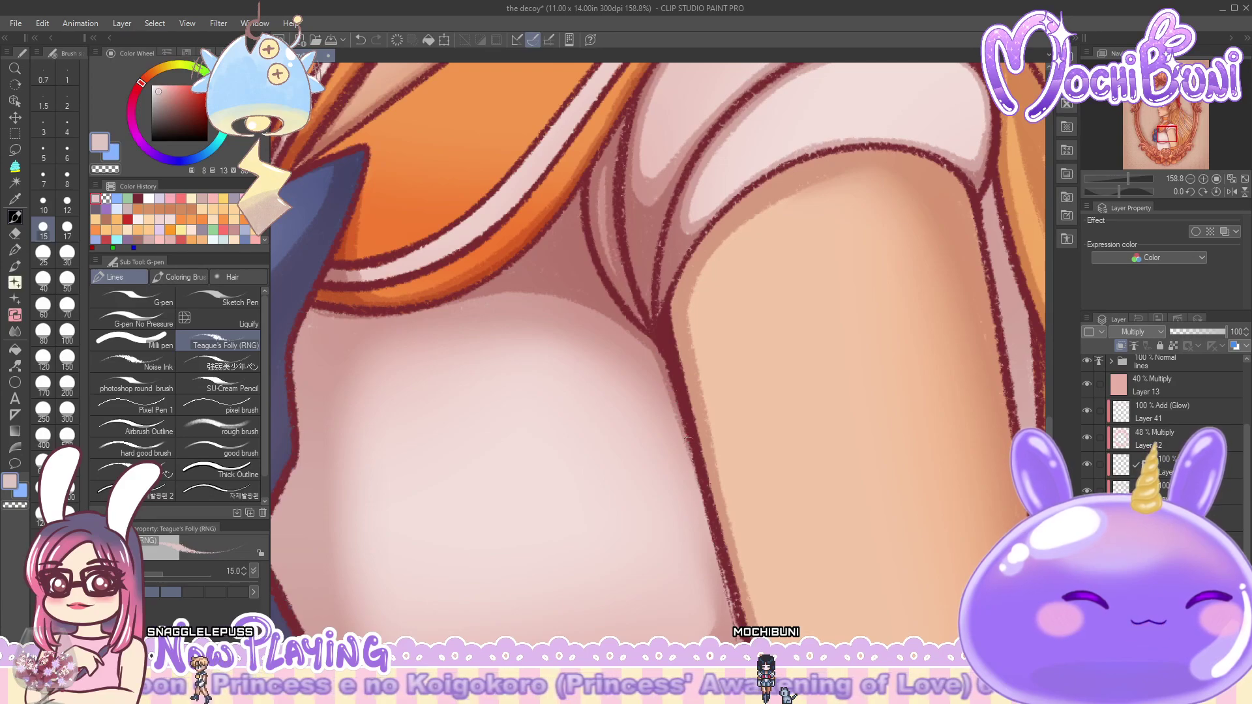
{"action": "mouse_move", "coordinate": [373, 316]}
{"action": "left_mouse_down"}
{"action": "mouse_move", "coordinate": [311, 362]}
{"action": "mouse_move", "coordinate": [316, 349]}
{"action": "left_mouse_up"}
{"action": "mouse_move", "coordinate": [397, 313]}
{"action": "left_mouse_down"}
{"action": "mouse_move", "coordinate": [325, 347]}
{"action": "mouse_move", "coordinate": [338, 334]}
{"action": "mouse_move", "coordinate": [290, 427]}
{"action": "left_mouse_up"}
{"action": "left_click_drag", "start_coordinate": [307, 314], "coordinate": [300, 385]}
{"action": "mouse_move", "coordinate": [324, 323]}
{"action": "left_mouse_down"}
{"action": "mouse_move", "coordinate": [308, 367]}
{"action": "mouse_move", "coordinate": [304, 333]}
{"action": "left_mouse_up"}
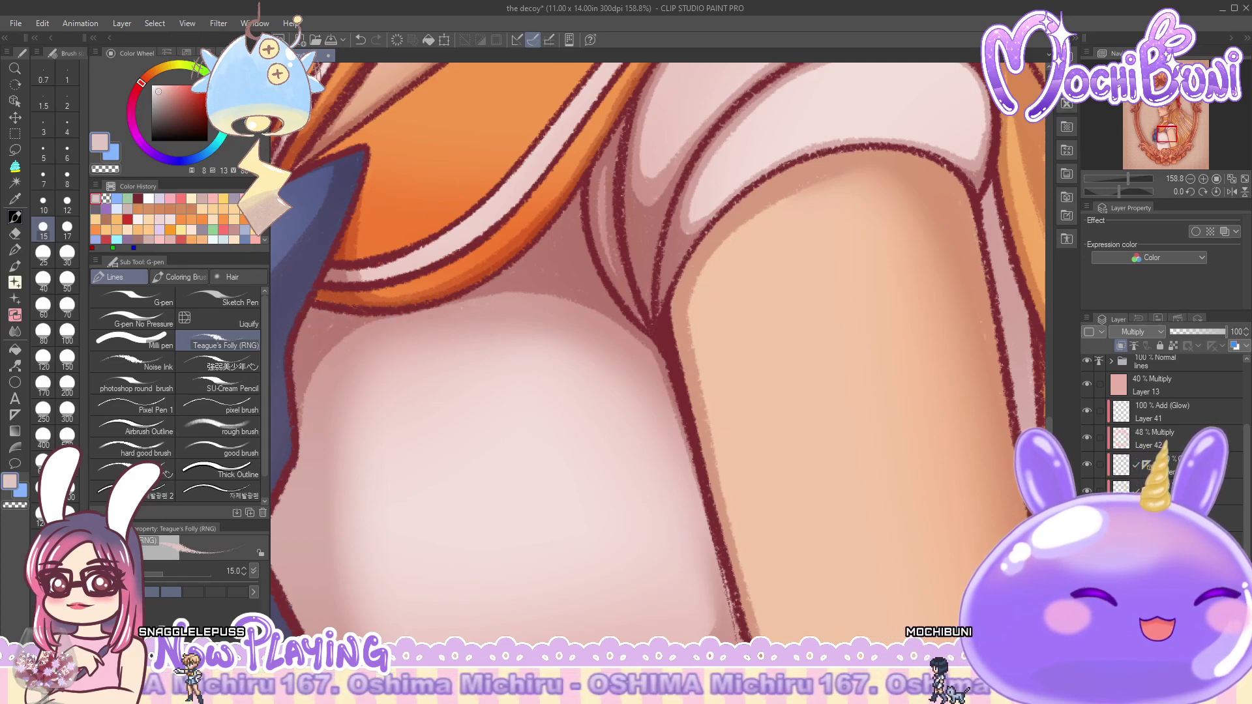
- Shade the white bodice alongside the blue bow's lower folds and tail
{"action": "left_click_drag", "start_coordinate": [443, 356], "coordinate": [748, 356]}
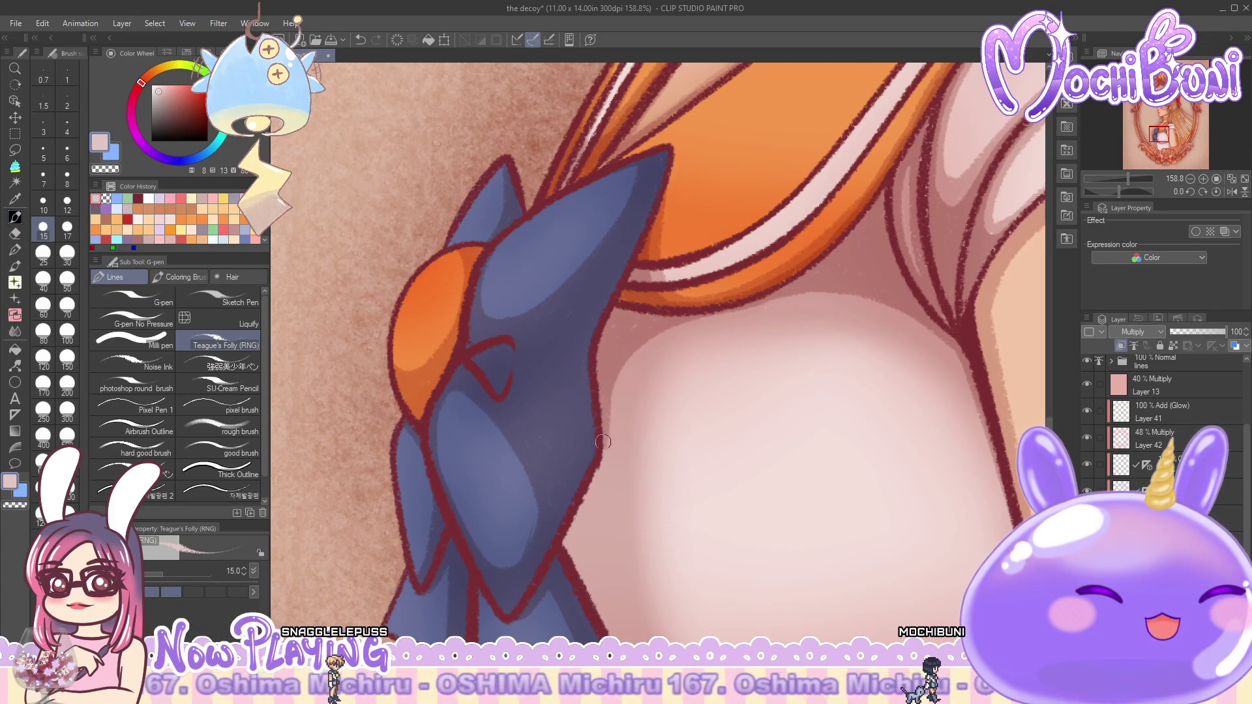
{"action": "left_click_drag", "start_coordinate": [602, 460], "coordinate": [590, 623]}
{"action": "left_click_drag", "start_coordinate": [585, 522], "coordinate": [581, 604]}
{"action": "mouse_move", "coordinate": [596, 466]}
{"action": "left_mouse_down"}
{"action": "mouse_move", "coordinate": [581, 574]}
{"action": "mouse_move", "coordinate": [590, 600]}
{"action": "left_mouse_up"}
{"action": "left_click_drag", "start_coordinate": [586, 504], "coordinate": [574, 561]}
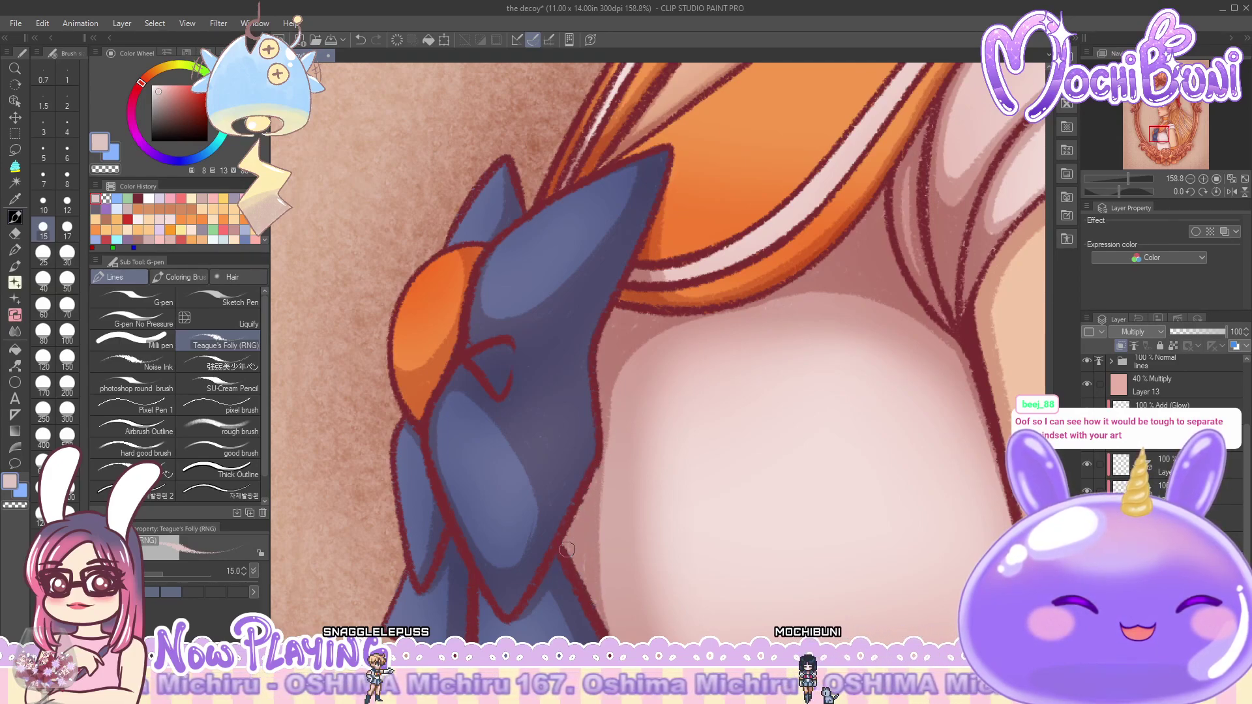
- Shade the bodice's bottom seam and fill the shadow in its lower corner beside the arm
{"action": "scroll", "coordinate": [811, 394], "scroll_direction": "down", "scroll_amount": 3}
{"action": "scroll", "coordinate": [652, 391], "scroll_direction": "down", "scroll_amount": 1}
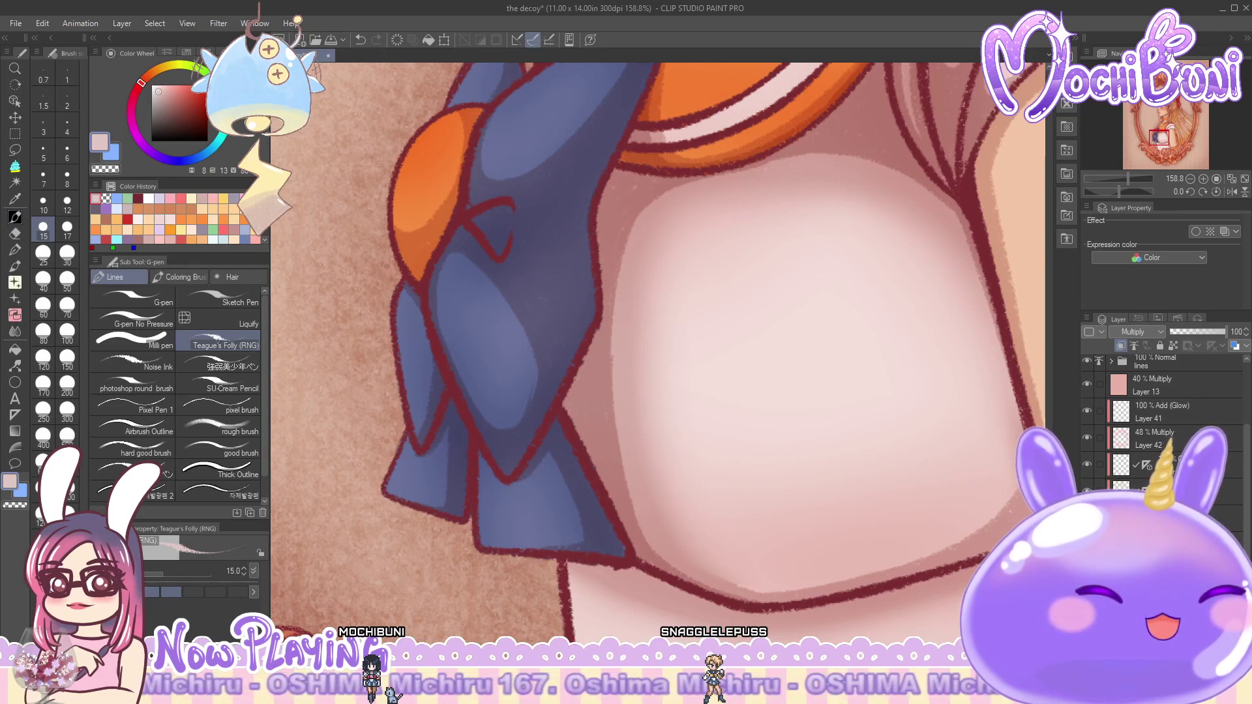
{"action": "left_click_drag", "start_coordinate": [665, 584], "coordinate": [412, 568]}
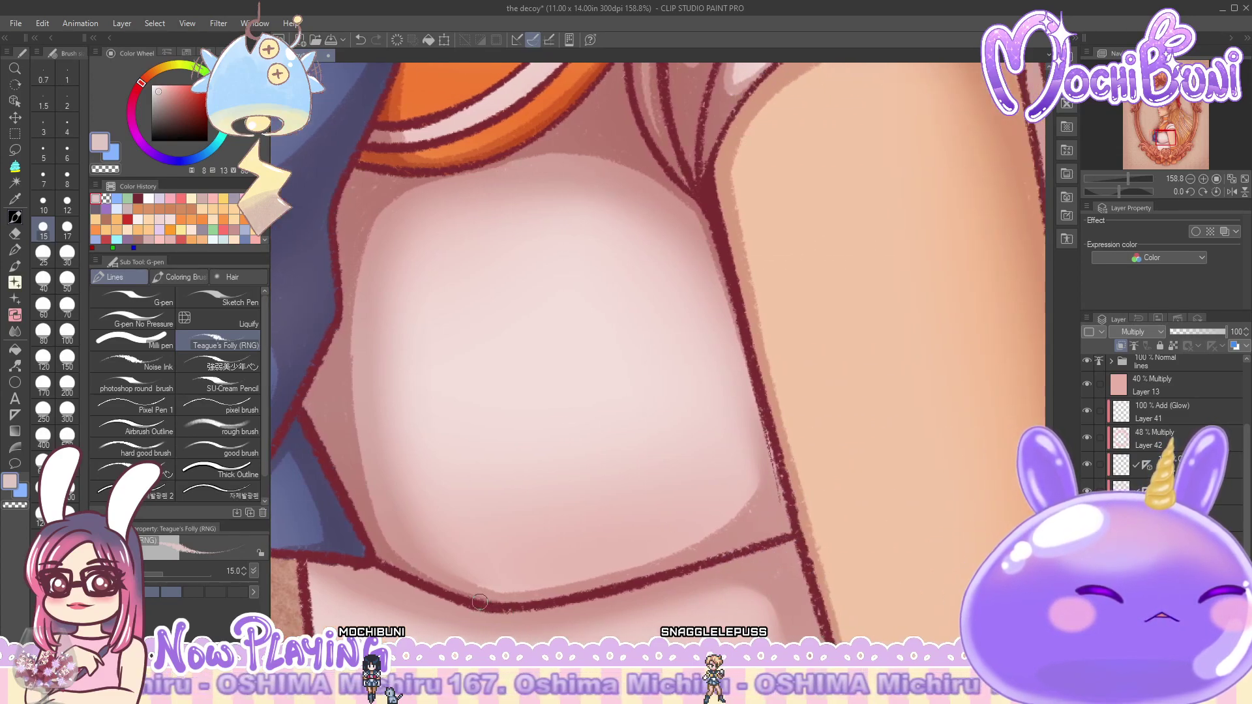
{"action": "left_click_drag", "start_coordinate": [696, 560], "coordinate": [753, 536]}
{"action": "left_click_drag", "start_coordinate": [522, 603], "coordinate": [717, 544]}
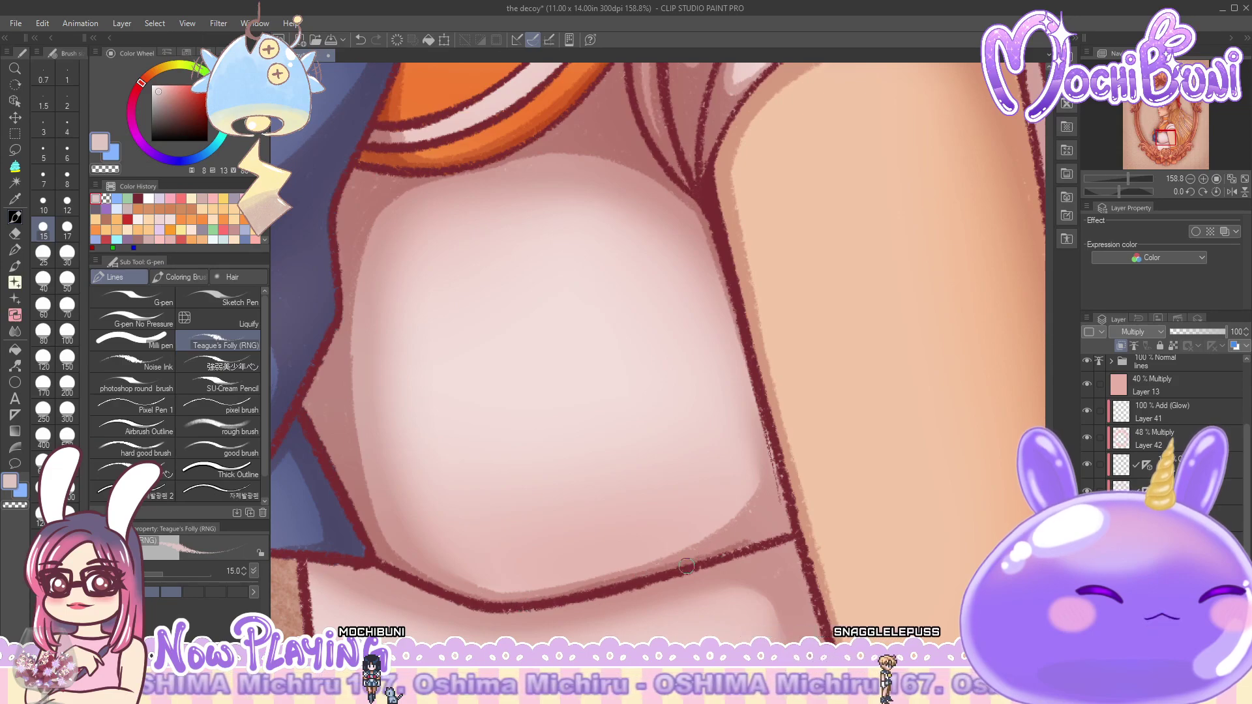
{"action": "mouse_move", "coordinate": [778, 460]}
{"action": "left_mouse_down"}
{"action": "mouse_move", "coordinate": [767, 506]}
{"action": "mouse_move", "coordinate": [742, 542]}
{"action": "left_mouse_up"}
{"action": "mouse_move", "coordinate": [780, 489]}
{"action": "left_mouse_down"}
{"action": "mouse_move", "coordinate": [745, 551]}
{"action": "mouse_move", "coordinate": [779, 490]}
{"action": "mouse_move", "coordinate": [779, 533]}
{"action": "left_mouse_up"}
{"action": "mouse_move", "coordinate": [778, 468]}
{"action": "left_mouse_down"}
{"action": "mouse_move", "coordinate": [749, 521]}
{"action": "mouse_move", "coordinate": [682, 557]}
{"action": "left_mouse_up"}
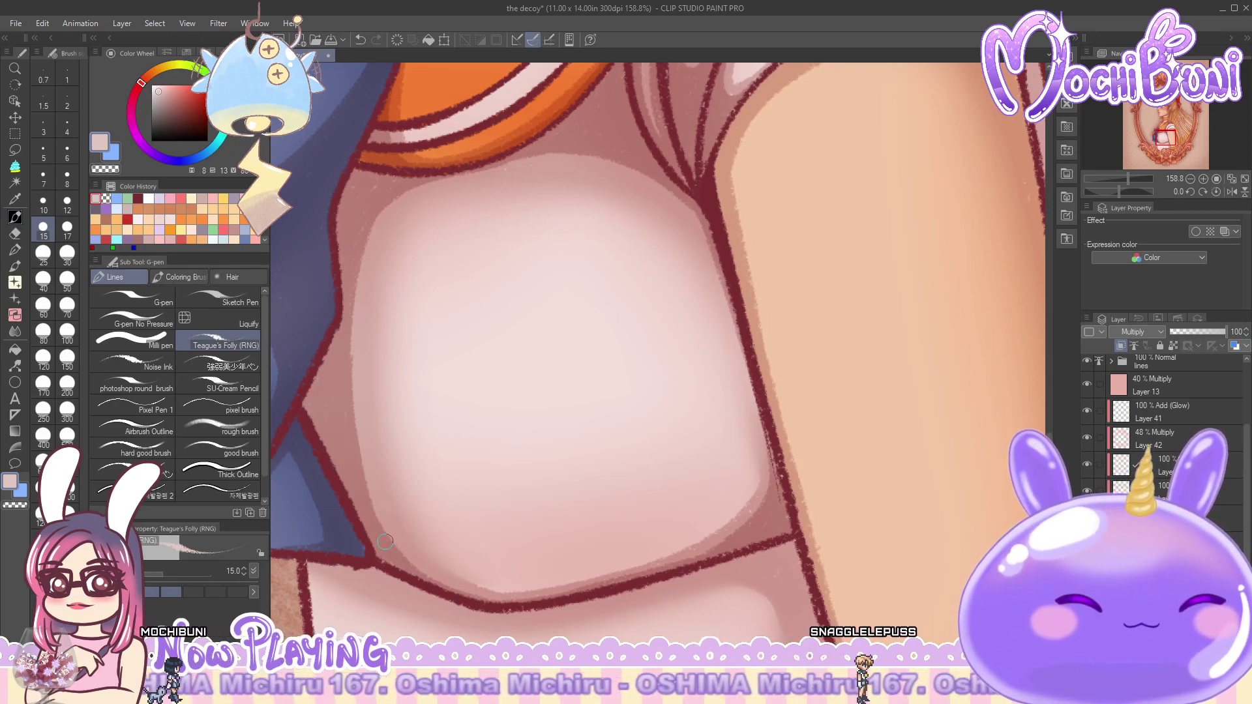
- Soften the bodice shadow edges with the Froggy Blending brush at size 25 and return to the Teague's Folly pen at size 15
{"action": "left_click", "coordinate": [173, 276]}
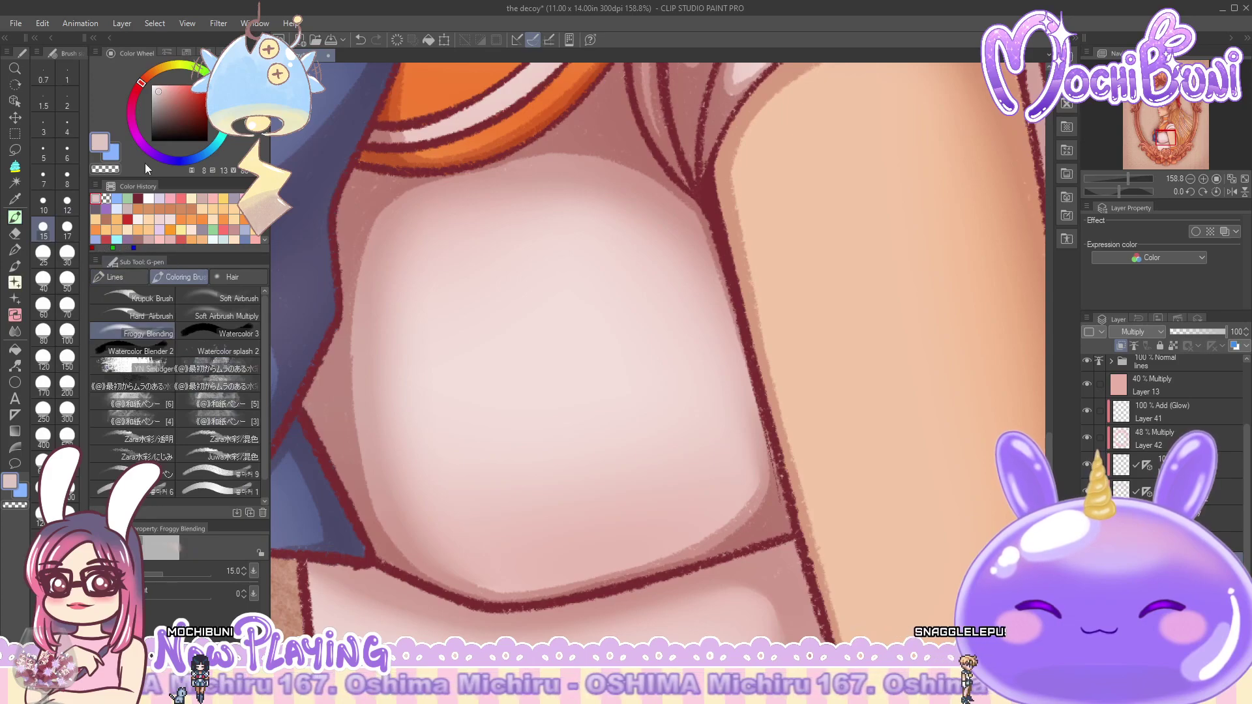
{"action": "left_click", "coordinate": [43, 279]}
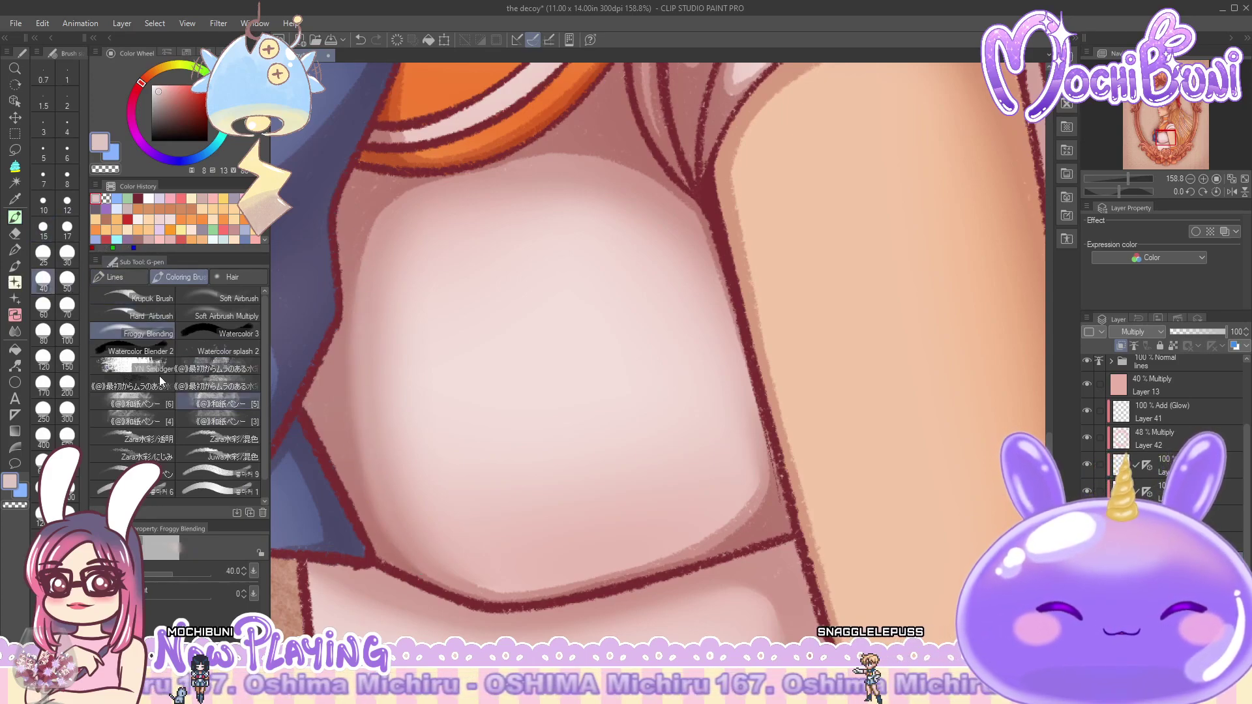
{"action": "left_click", "coordinate": [44, 254]}
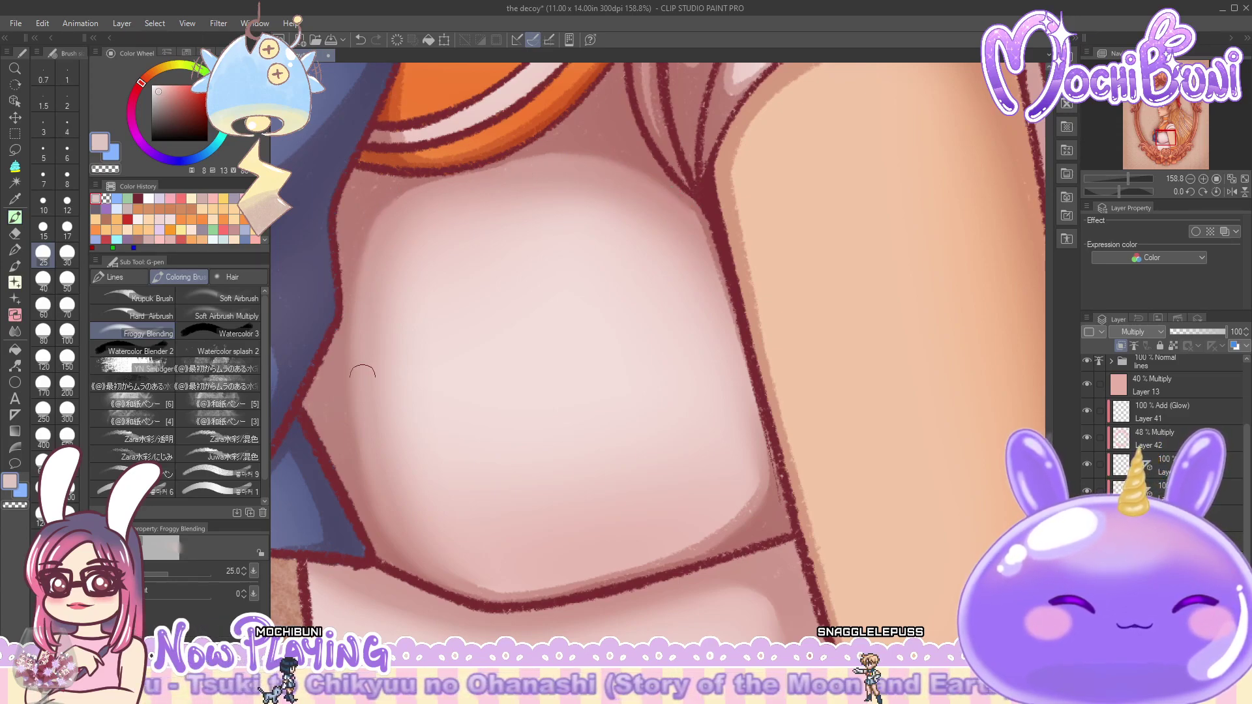
{"action": "scroll", "coordinate": [658, 352], "scroll_direction": "left", "scroll_amount": 3}
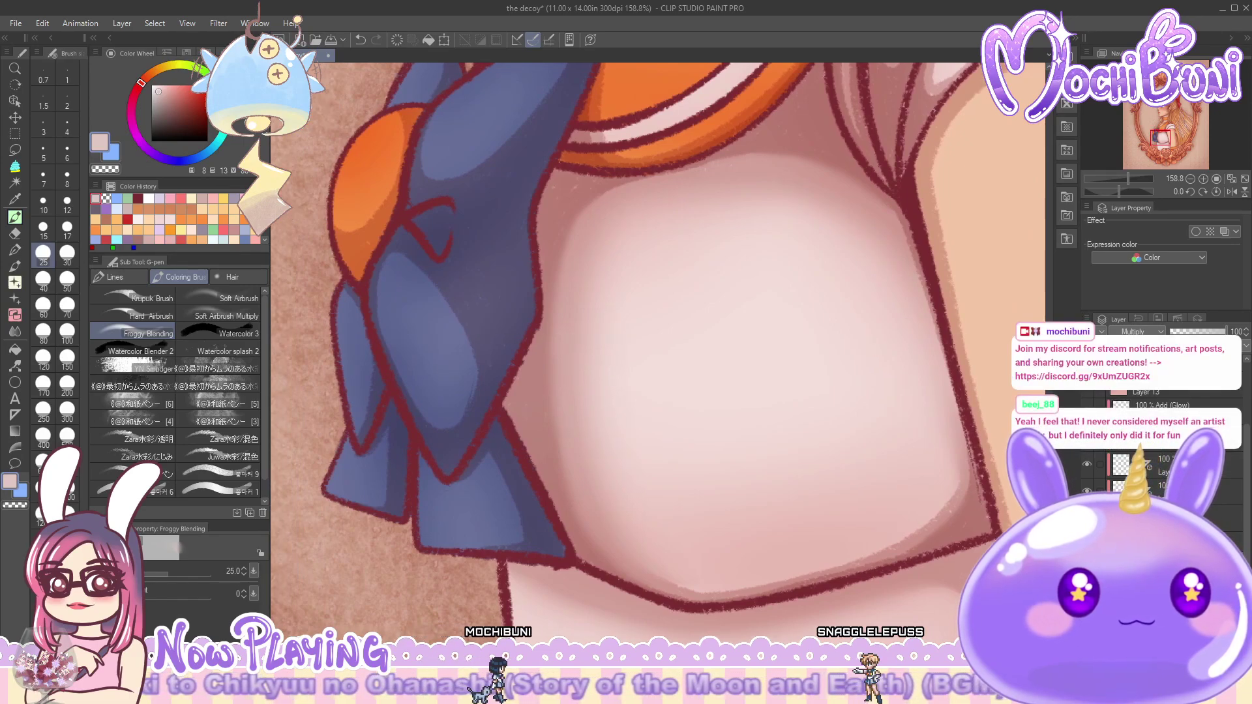
{"action": "left_click", "coordinate": [43, 226]}
{"action": "left_click", "coordinate": [131, 277]}
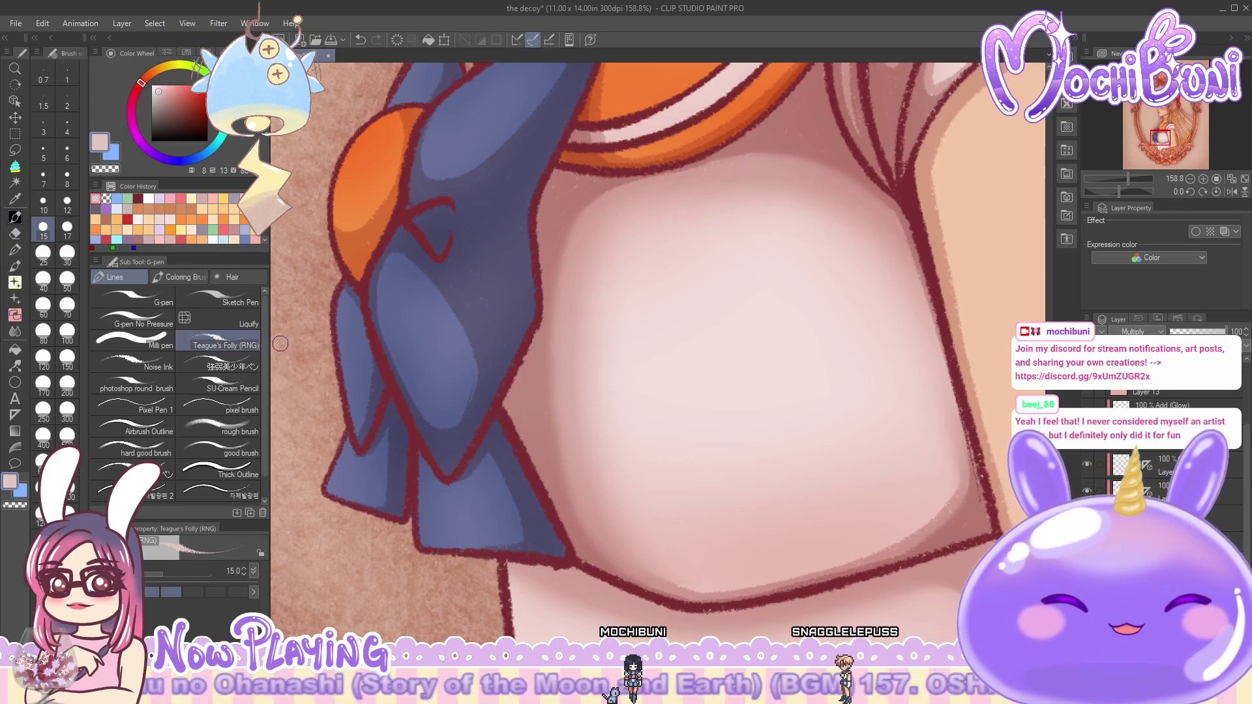
- Paint a shadow around the crease lines on the blue chest bow beside its orange brooch
{"action": "left_click_drag", "start_coordinate": [657, 261], "coordinate": [657, 470]}
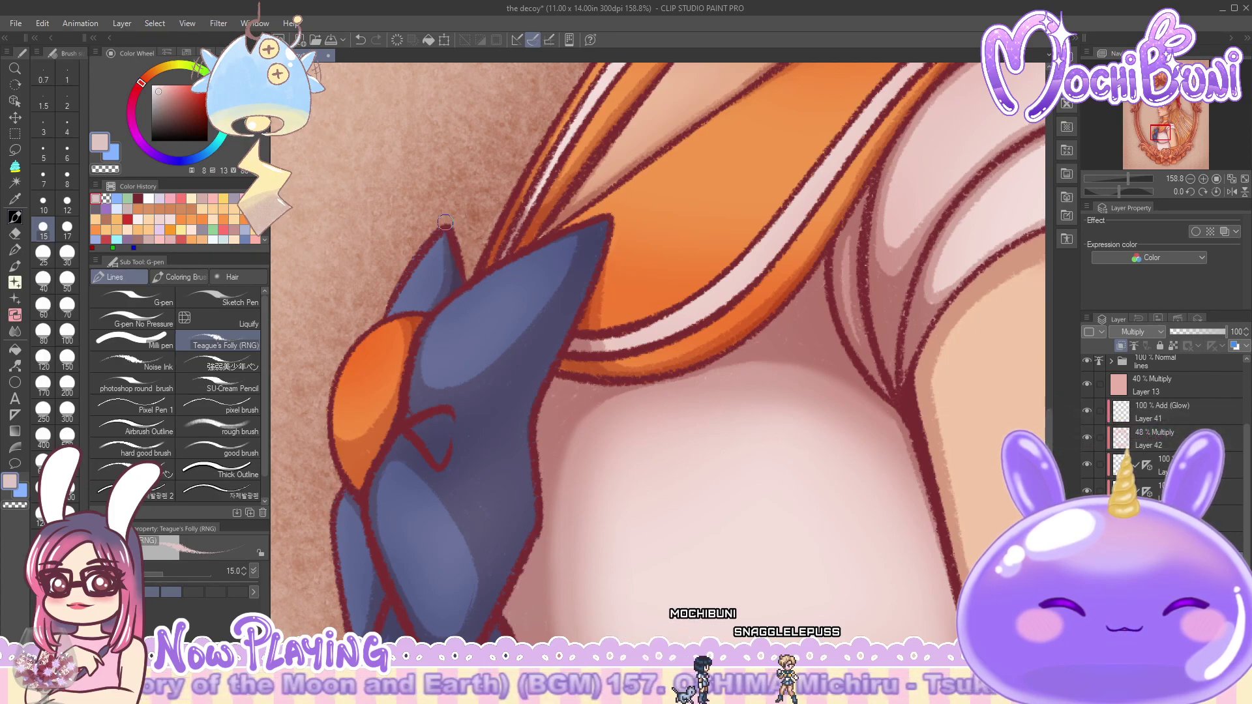
{"action": "mouse_move", "coordinate": [332, 455]}
{"action": "left_mouse_down"}
{"action": "mouse_move", "coordinate": [371, 450]}
{"action": "mouse_move", "coordinate": [399, 401]}
{"action": "mouse_move", "coordinate": [358, 454]}
{"action": "mouse_move", "coordinate": [334, 456]}
{"action": "mouse_move", "coordinate": [394, 420]}
{"action": "mouse_move", "coordinate": [357, 457]}
{"action": "left_mouse_up"}
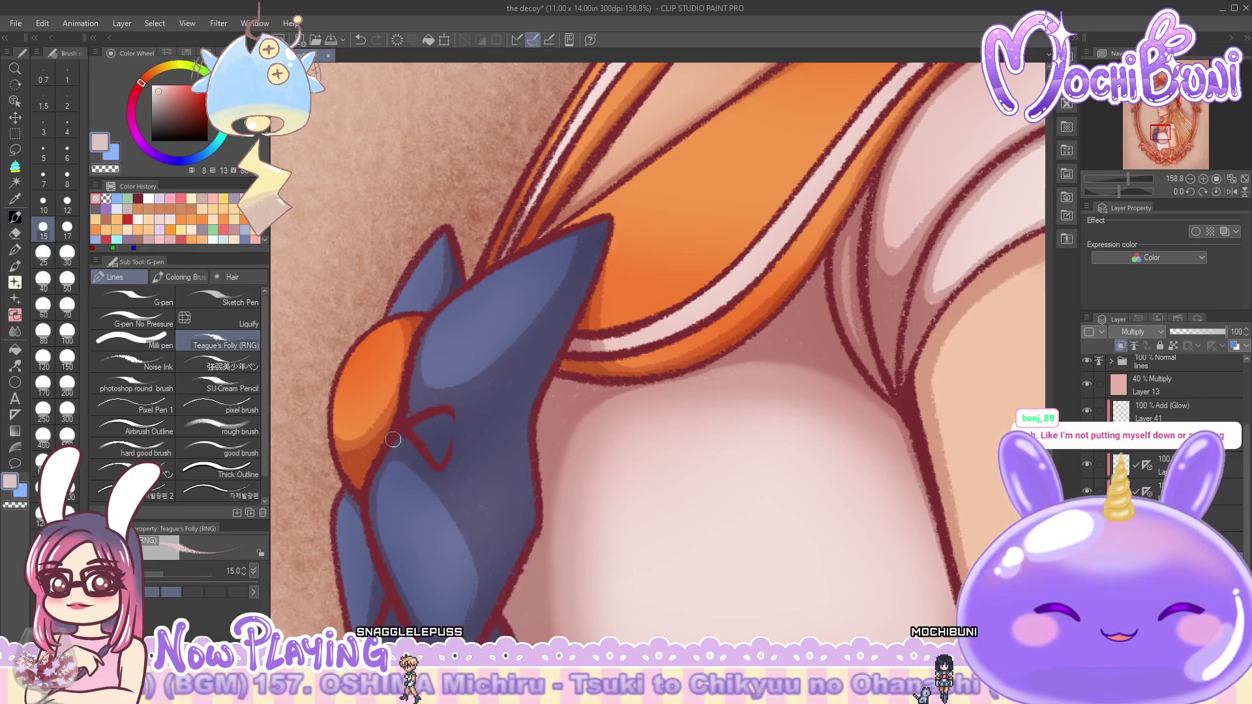
{"action": "mouse_move", "coordinate": [418, 458]}
{"action": "left_mouse_down"}
{"action": "mouse_move", "coordinate": [451, 467]}
{"action": "mouse_move", "coordinate": [470, 442]}
{"action": "mouse_move", "coordinate": [449, 404]}
{"action": "mouse_move", "coordinate": [413, 413]}
{"action": "mouse_move", "coordinate": [418, 382]}
{"action": "left_mouse_up"}
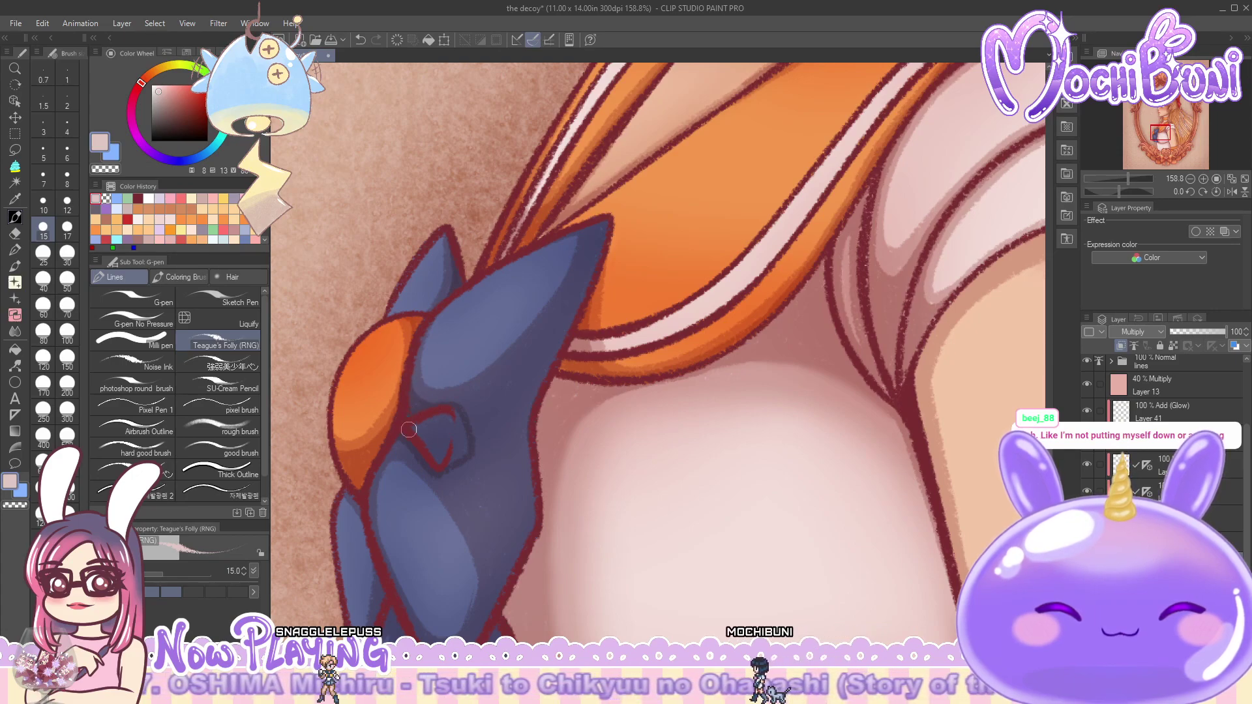
{"action": "mouse_move", "coordinate": [437, 458]}
{"action": "left_mouse_down"}
{"action": "mouse_move", "coordinate": [413, 417]}
{"action": "mouse_move", "coordinate": [464, 456]}
{"action": "mouse_move", "coordinate": [435, 416]}
{"action": "mouse_move", "coordinate": [462, 442]}
{"action": "mouse_move", "coordinate": [455, 411]}
{"action": "left_mouse_up"}
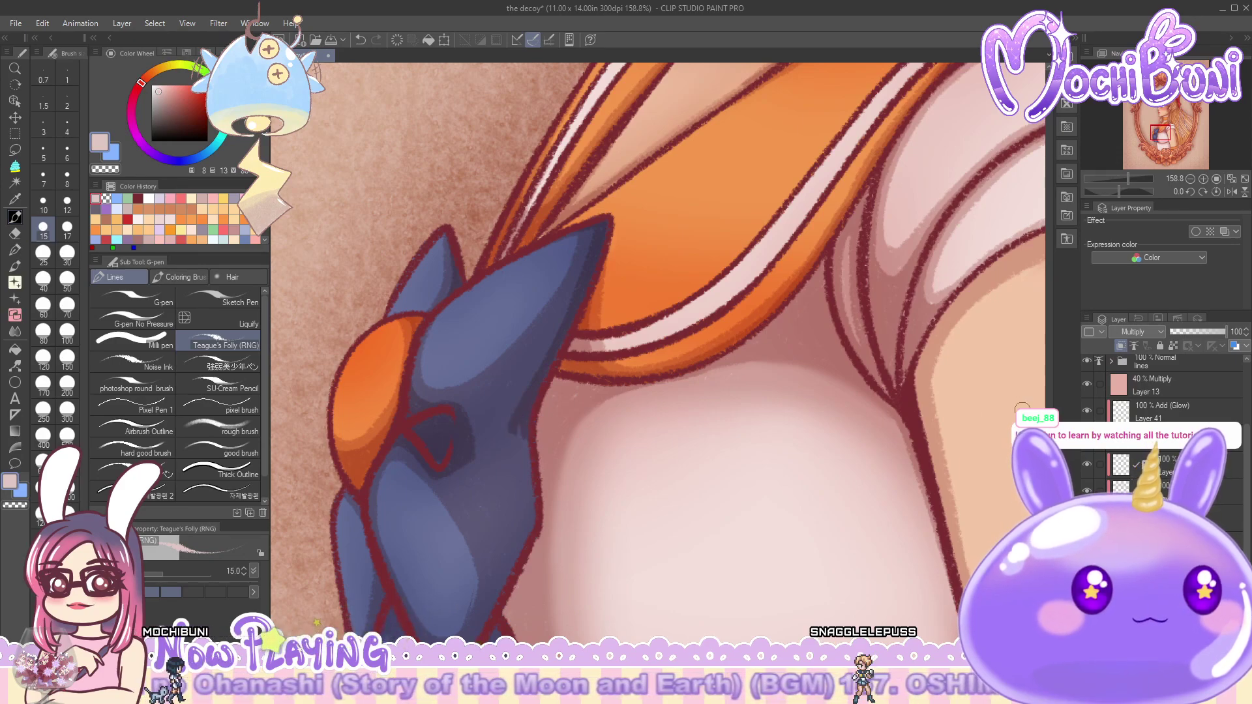
- Shade the edges of the blue bow's lower fold and the tails beneath it
{"action": "left_click_drag", "start_coordinate": [1049, 409], "coordinate": [1048, 429]}
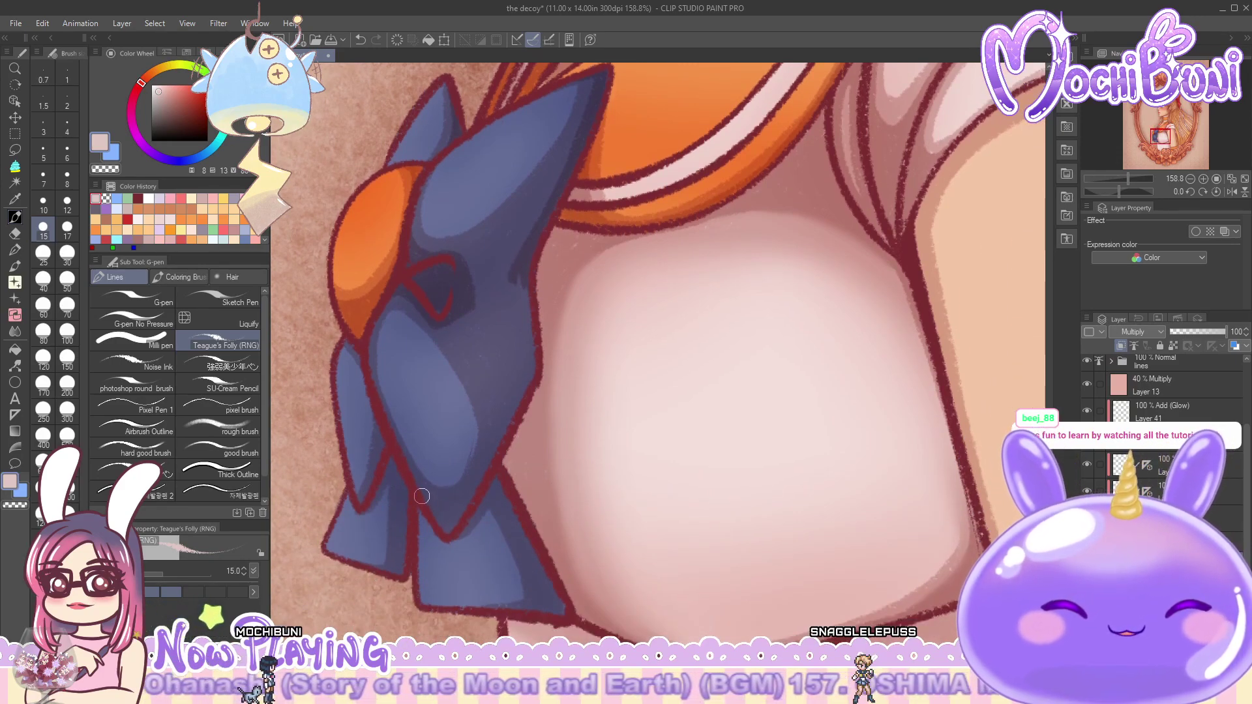
{"action": "mouse_move", "coordinate": [445, 517]}
{"action": "left_mouse_down"}
{"action": "mouse_move", "coordinate": [470, 491]}
{"action": "mouse_move", "coordinate": [449, 517]}
{"action": "mouse_move", "coordinate": [499, 413]}
{"action": "left_mouse_up"}
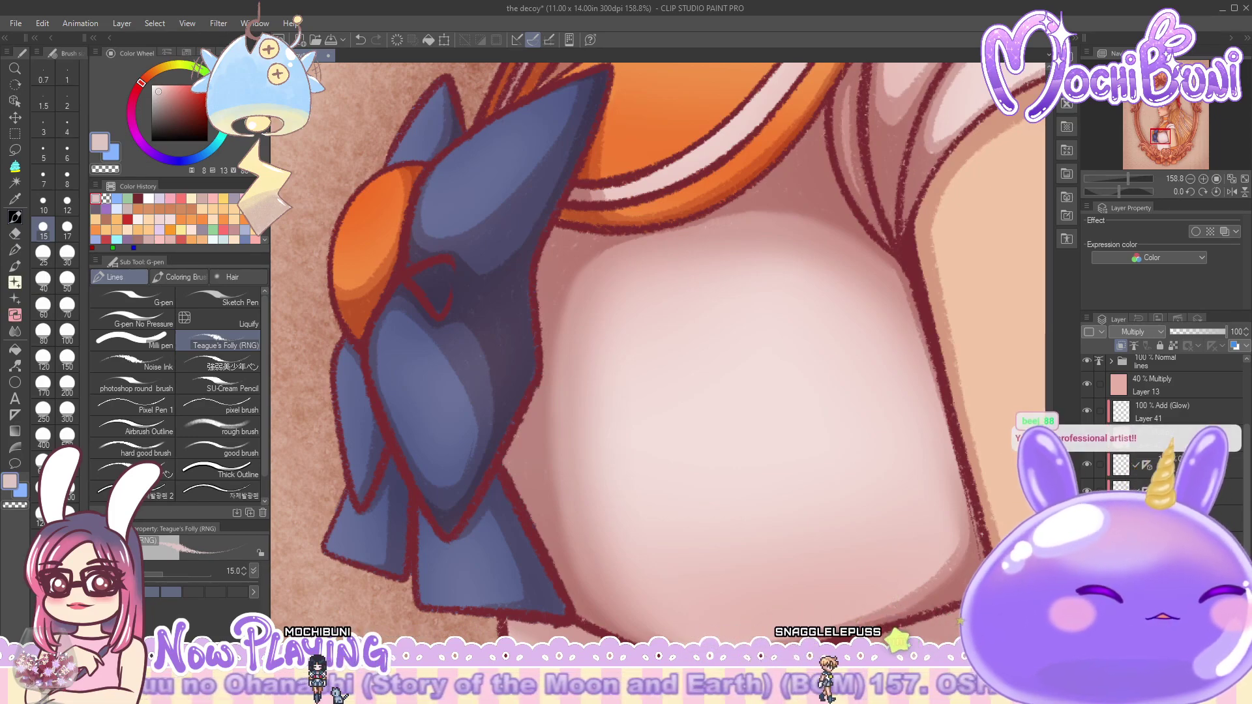
{"action": "left_click_drag", "start_coordinate": [469, 441], "coordinate": [470, 417]}
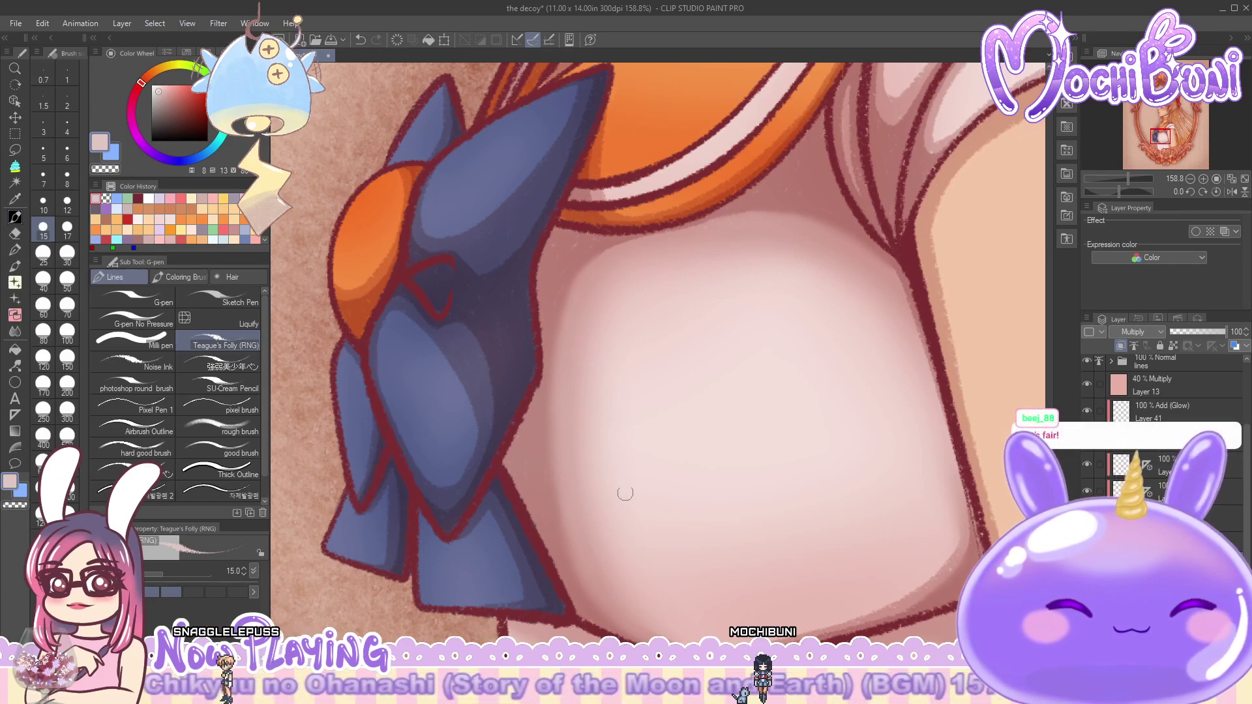
- Paint a shadow on the white midriff directly beneath the bust seam, starting from the blue bow's tail
{"action": "scroll", "coordinate": [641, 456], "scroll_direction": "down", "scroll_amount": 5}
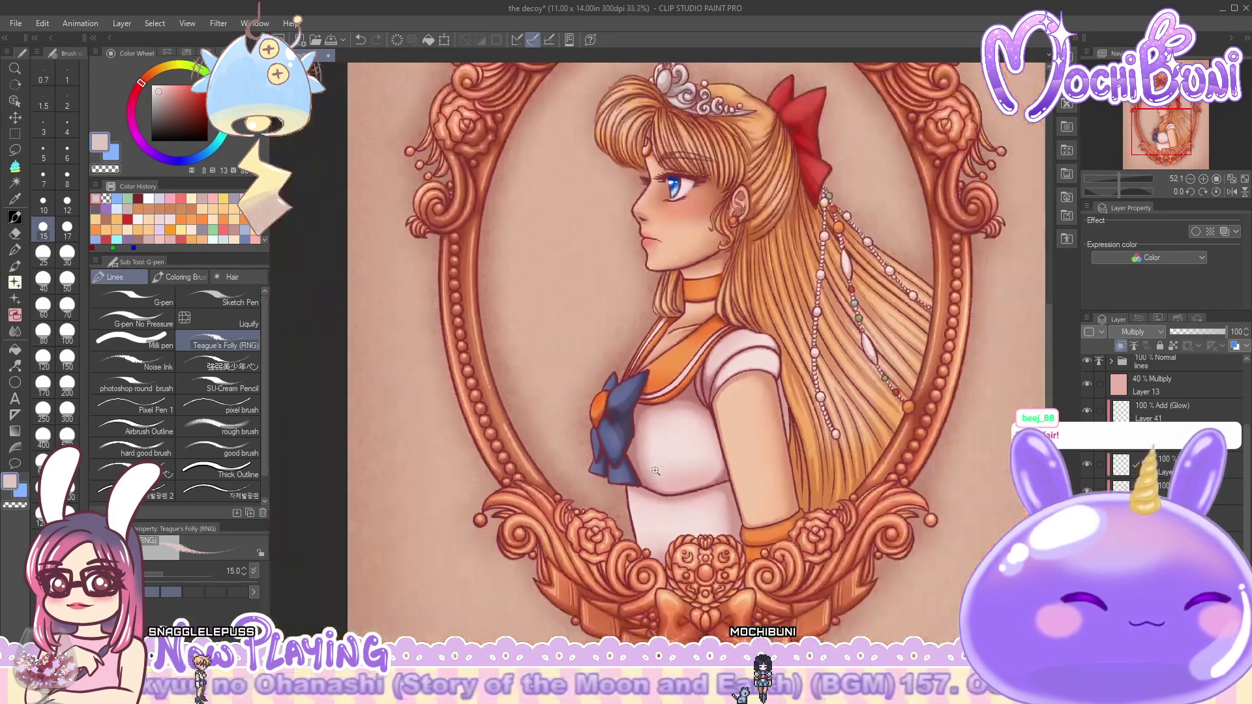
{"action": "scroll", "coordinate": [643, 487], "scroll_direction": "up", "scroll_amount": 8}
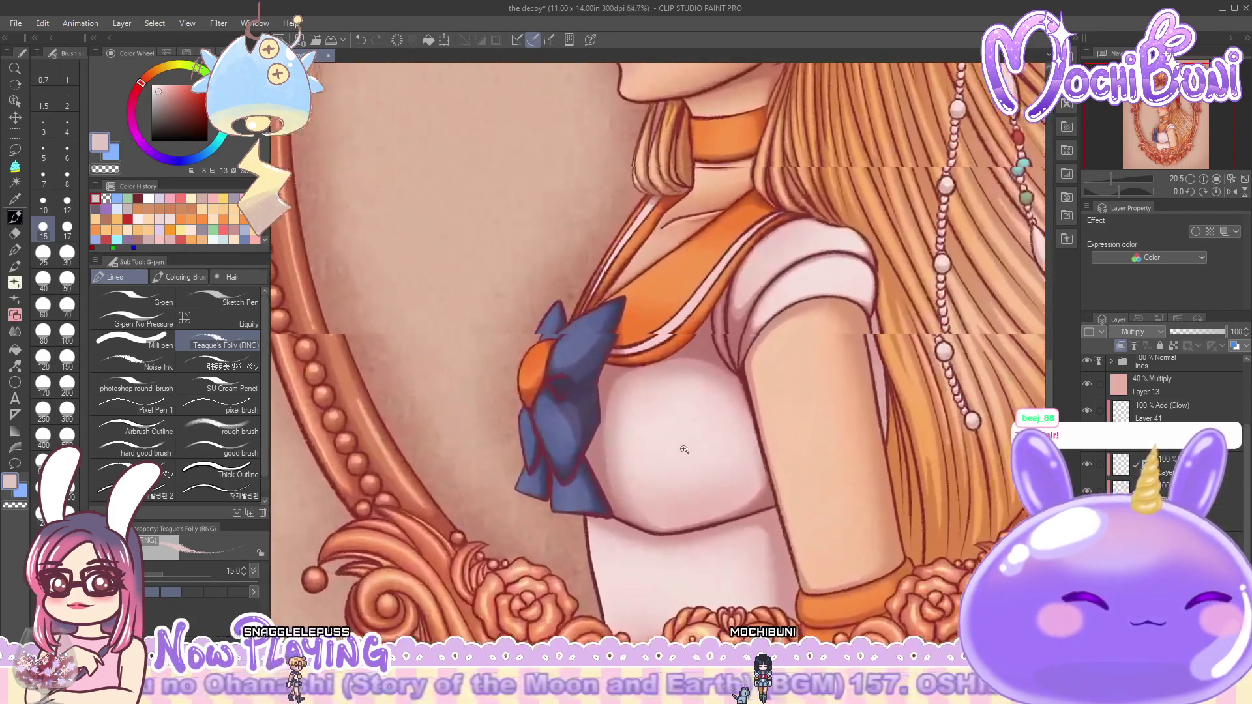
{"action": "scroll", "coordinate": [705, 421], "scroll_direction": "up", "scroll_amount": 1}
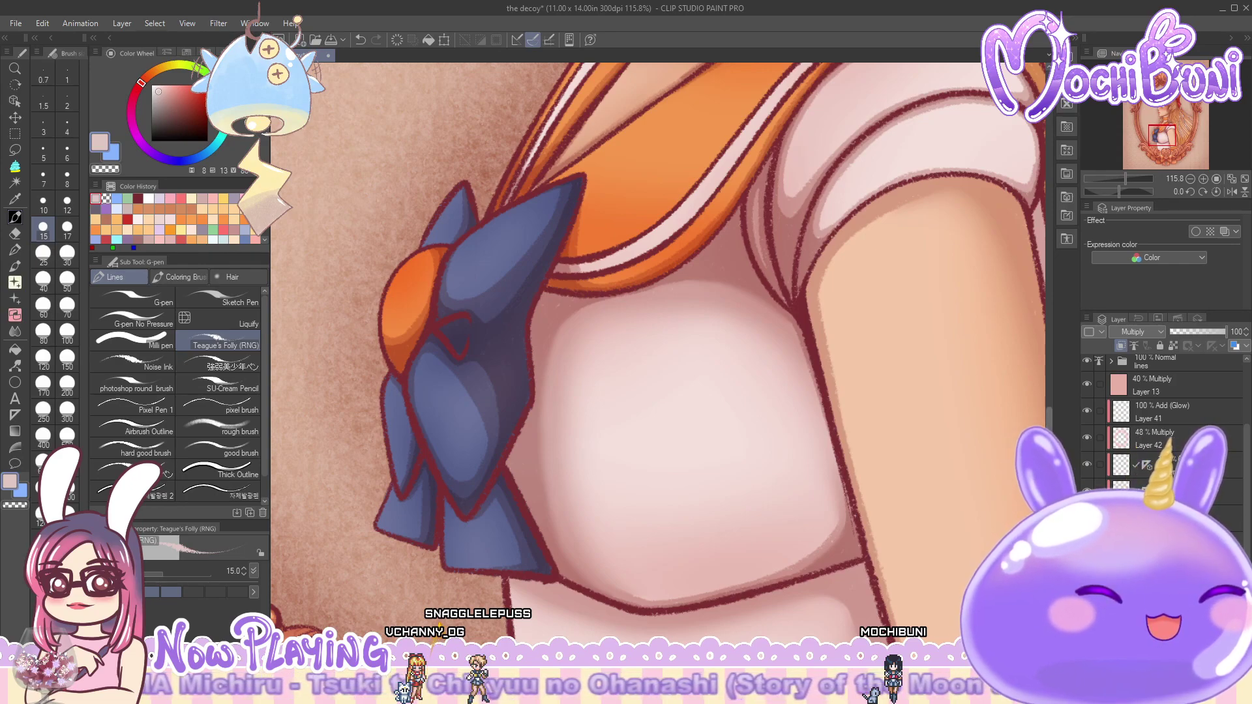
{"action": "scroll", "coordinate": [659, 344], "scroll_direction": "down", "scroll_amount": 5}
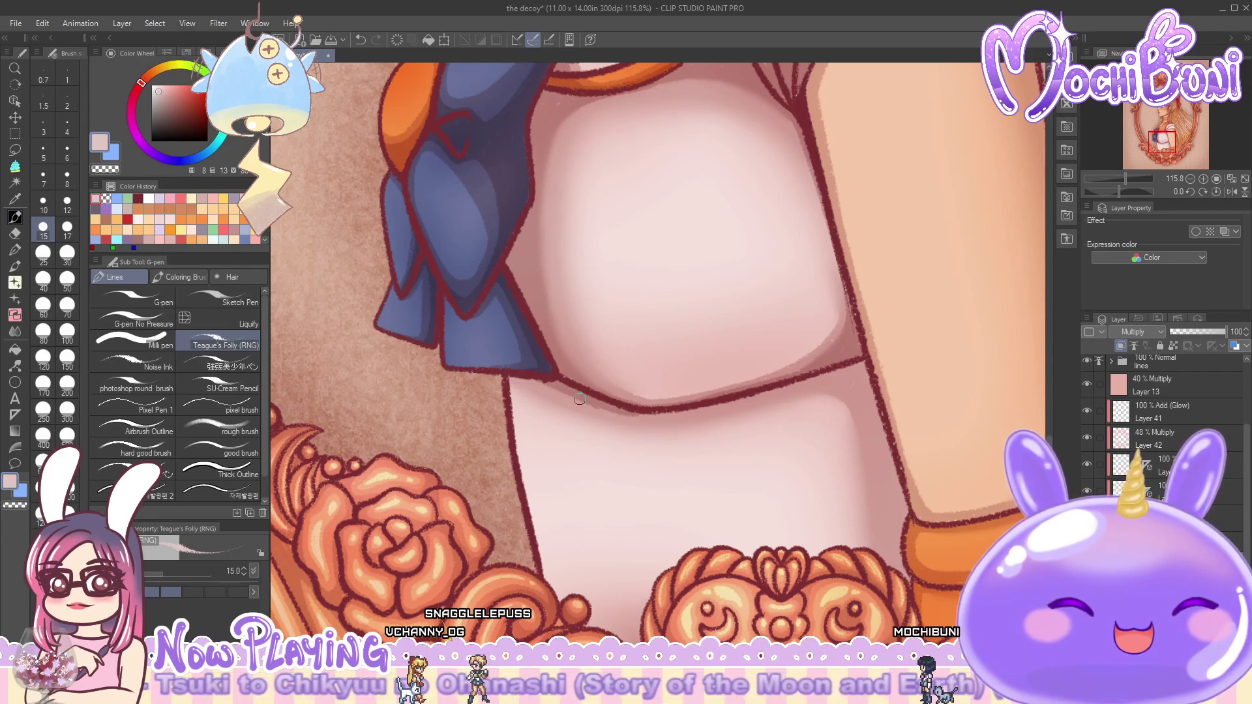
{"action": "key", "text": "c"}
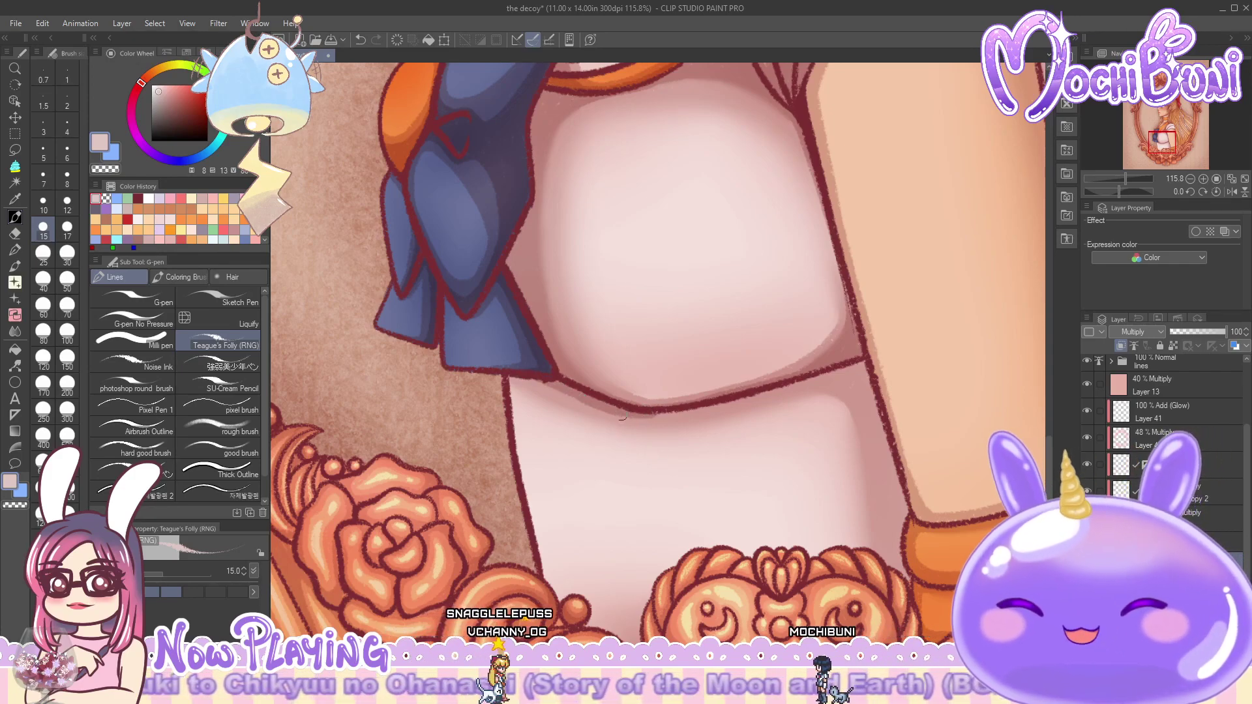
{"action": "left_click_drag", "start_coordinate": [551, 392], "coordinate": [672, 414]}
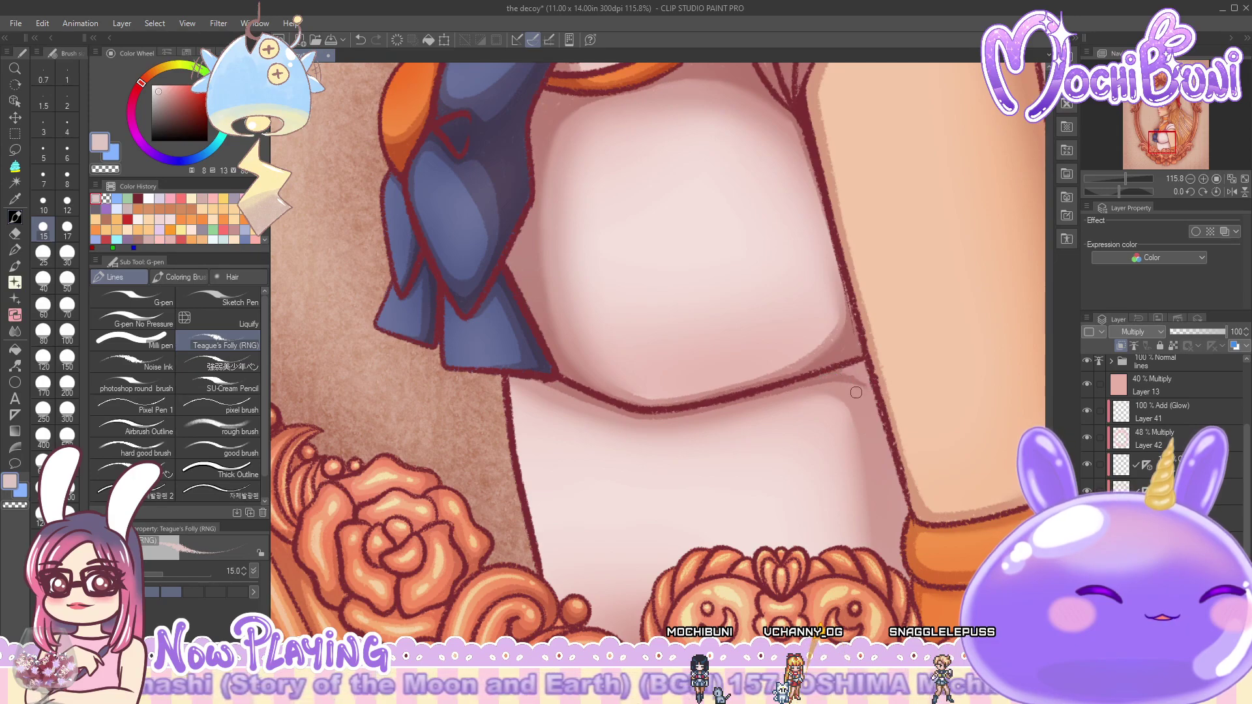
- Shade the midriff's upper corner and side along the arm, using the Froggy Blending brush at size 25 before returning to the Teague's Folly pen
{"action": "mouse_move", "coordinate": [857, 386]}
{"action": "left_mouse_down"}
{"action": "mouse_move", "coordinate": [904, 517]}
{"action": "mouse_move", "coordinate": [859, 370]}
{"action": "mouse_move", "coordinate": [882, 444]}
{"action": "mouse_move", "coordinate": [851, 367]}
{"action": "left_mouse_up"}
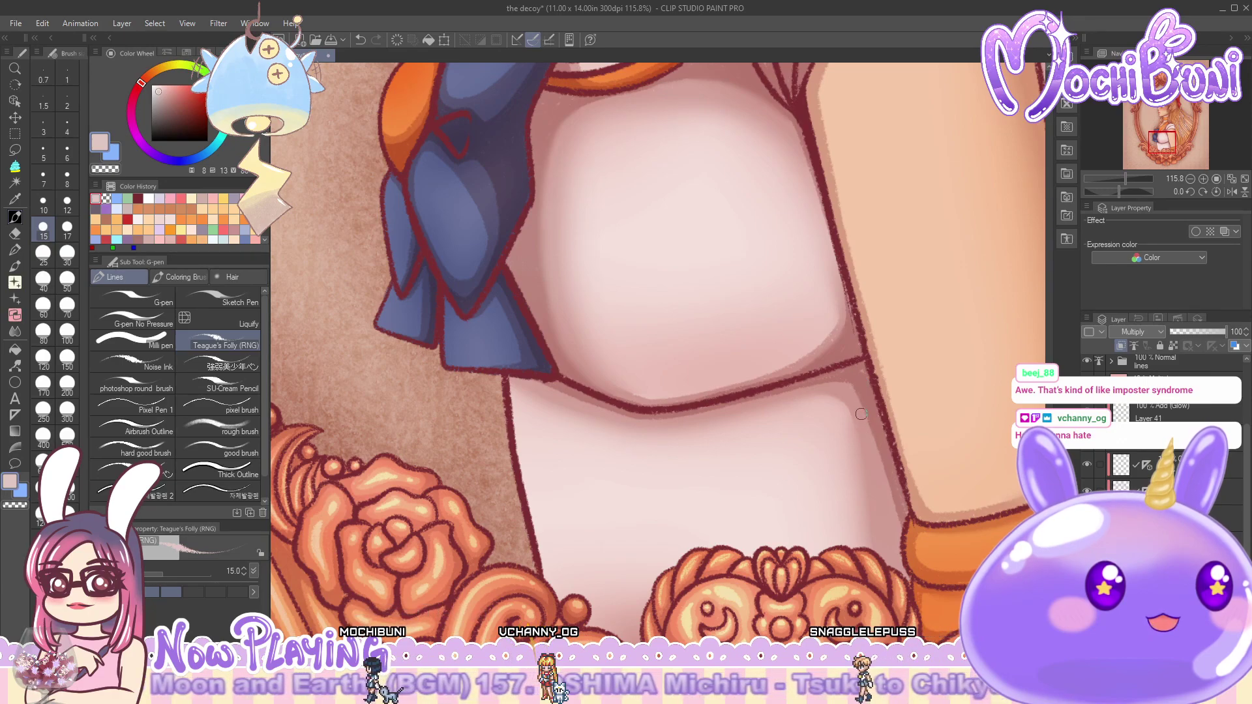
{"action": "left_click_drag", "start_coordinate": [873, 395], "coordinate": [887, 491]}
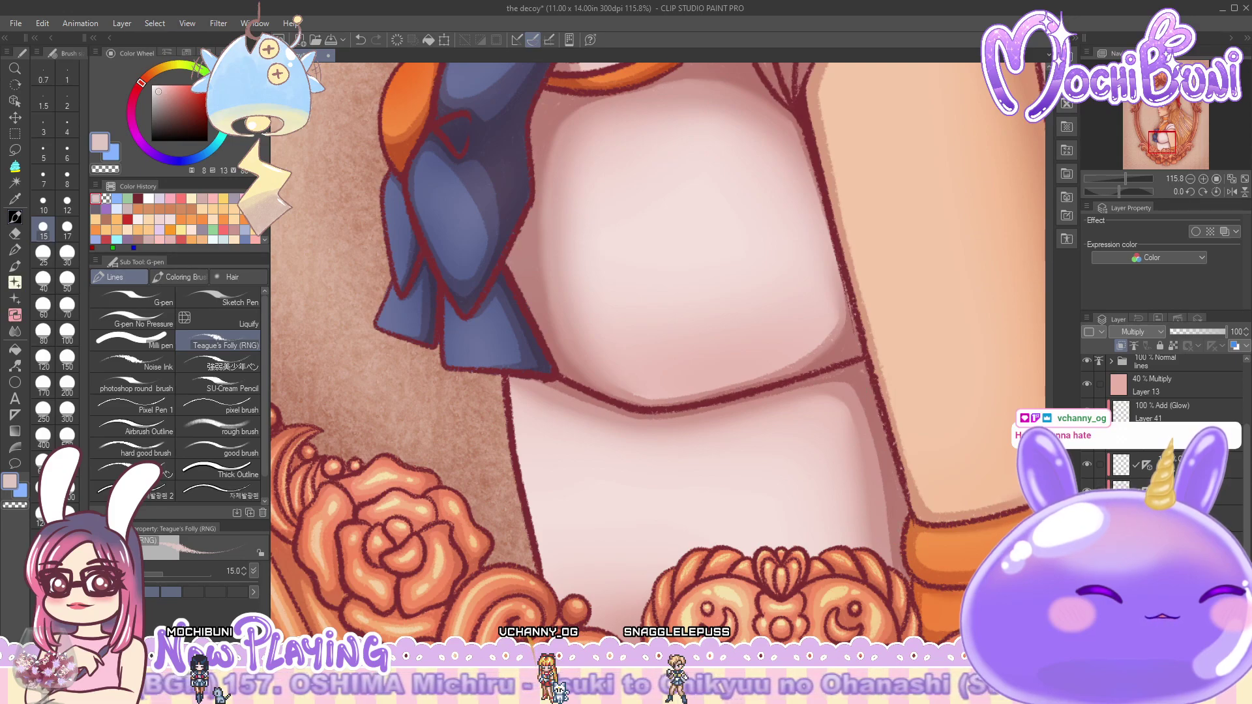
{"action": "scroll", "coordinate": [645, 479], "scroll_direction": "down", "scroll_amount": 5}
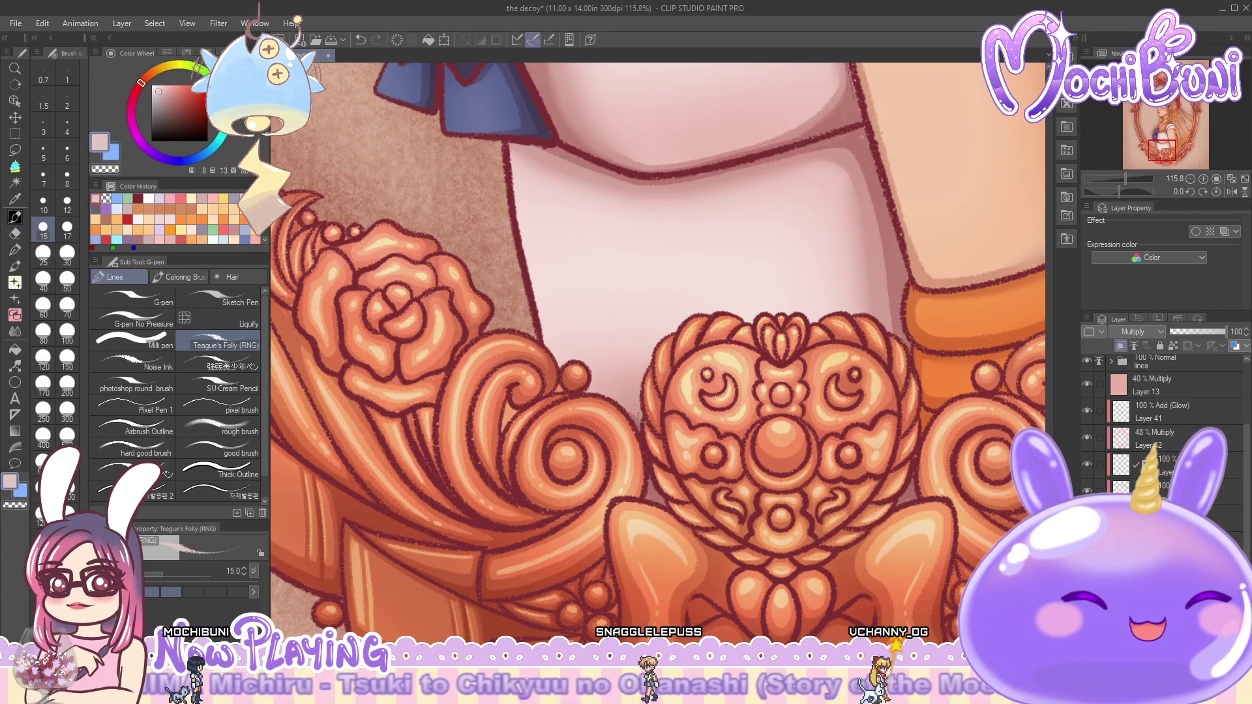
{"action": "left_click", "coordinate": [186, 275]}
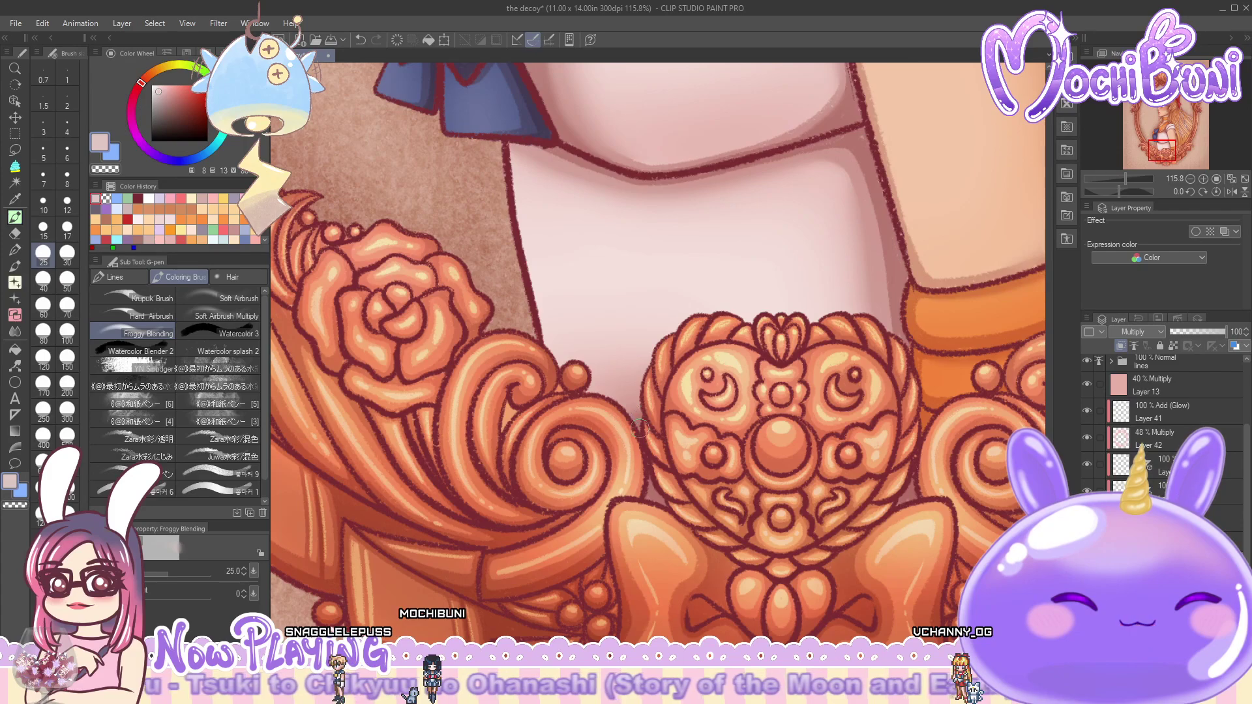
{"action": "left_click", "coordinate": [115, 277]}
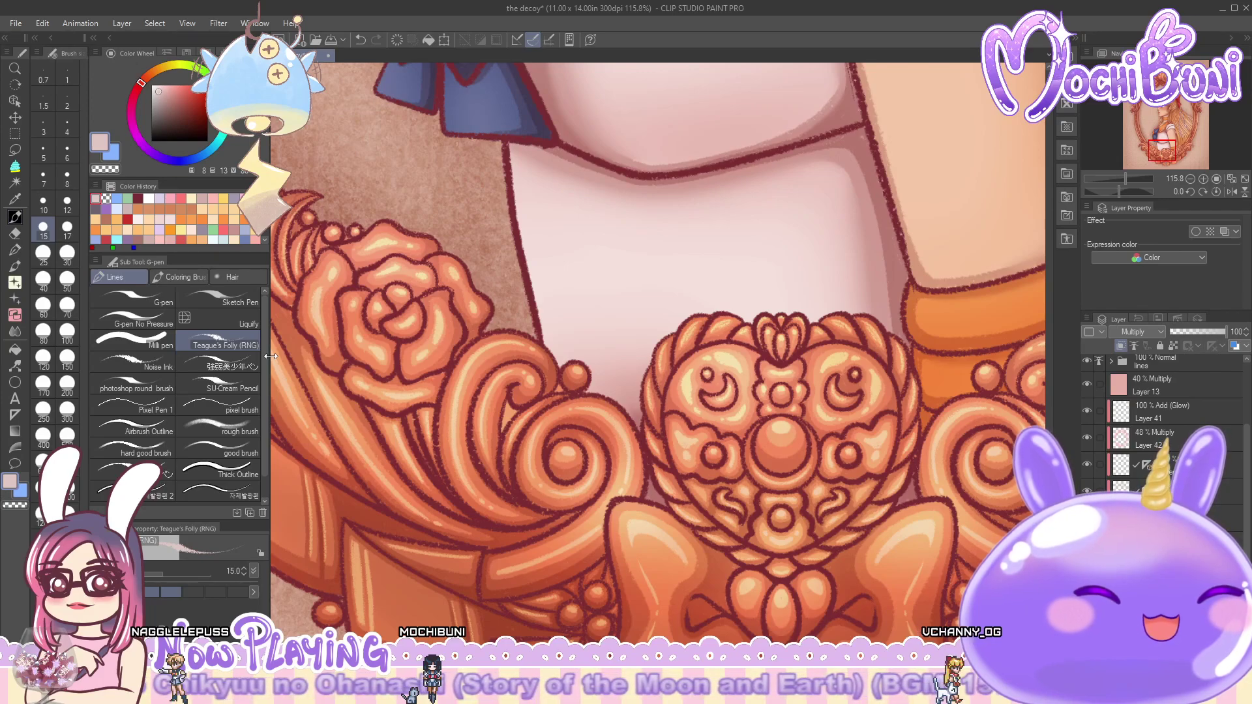
- Extend the midriff shadow down alongside the arm toward the frame's heart ornament
{"action": "left_click_drag", "start_coordinate": [1049, 404], "coordinate": [1049, 382]}
{"action": "scroll", "coordinate": [862, 415], "scroll_direction": "up", "scroll_amount": 1}
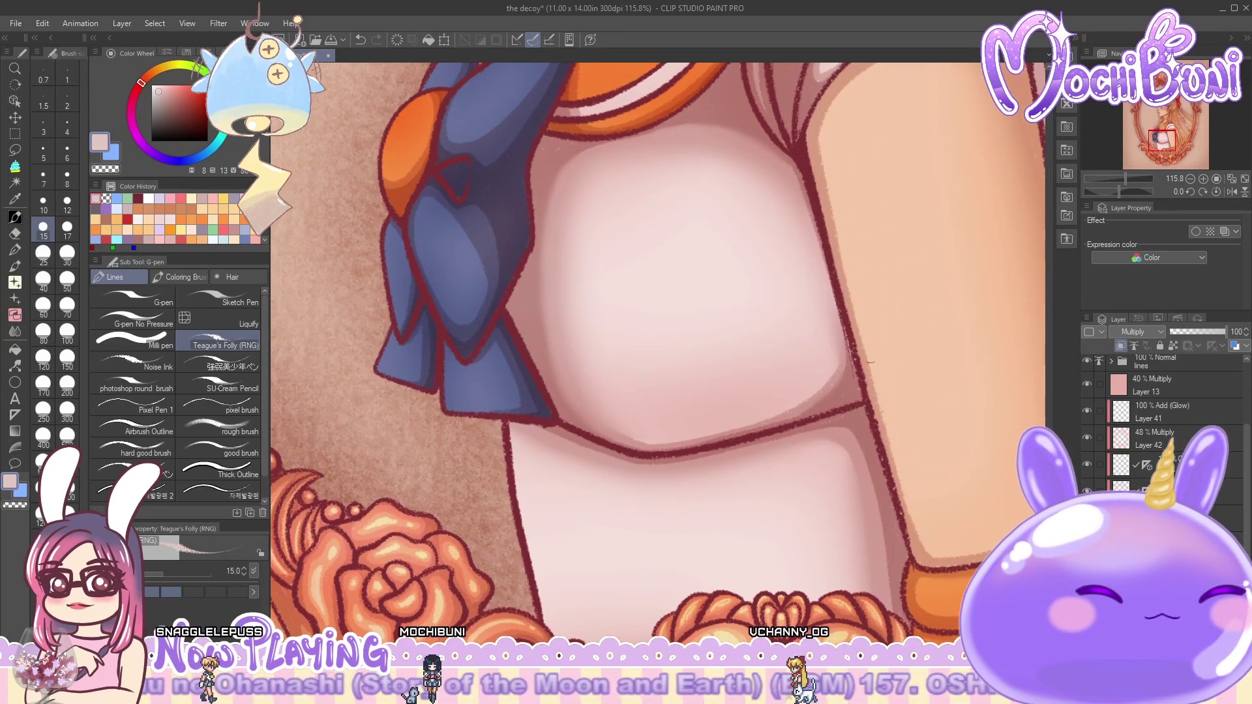
{"action": "scroll", "coordinate": [873, 373], "scroll_direction": "down", "scroll_amount": 5}
{"action": "scroll", "coordinate": [918, 496], "scroll_direction": "up", "scroll_amount": 6}
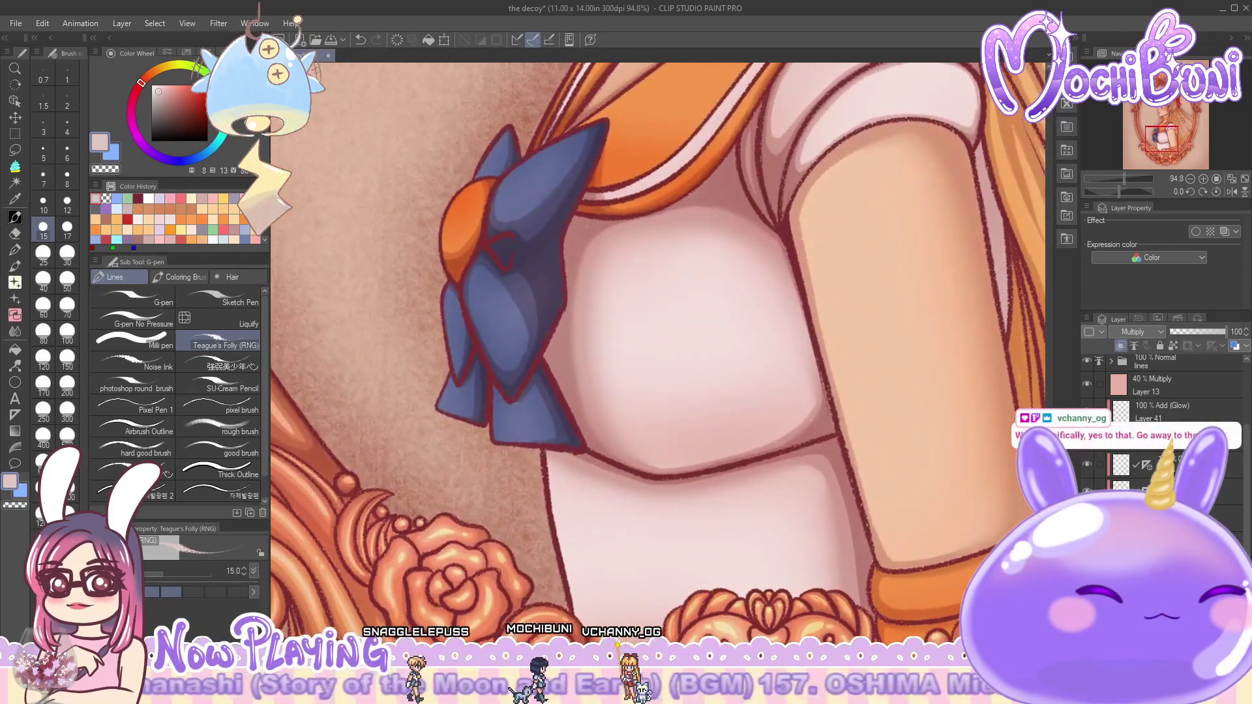
{"action": "scroll", "coordinate": [658, 353], "scroll_direction": "right", "scroll_amount": 2}
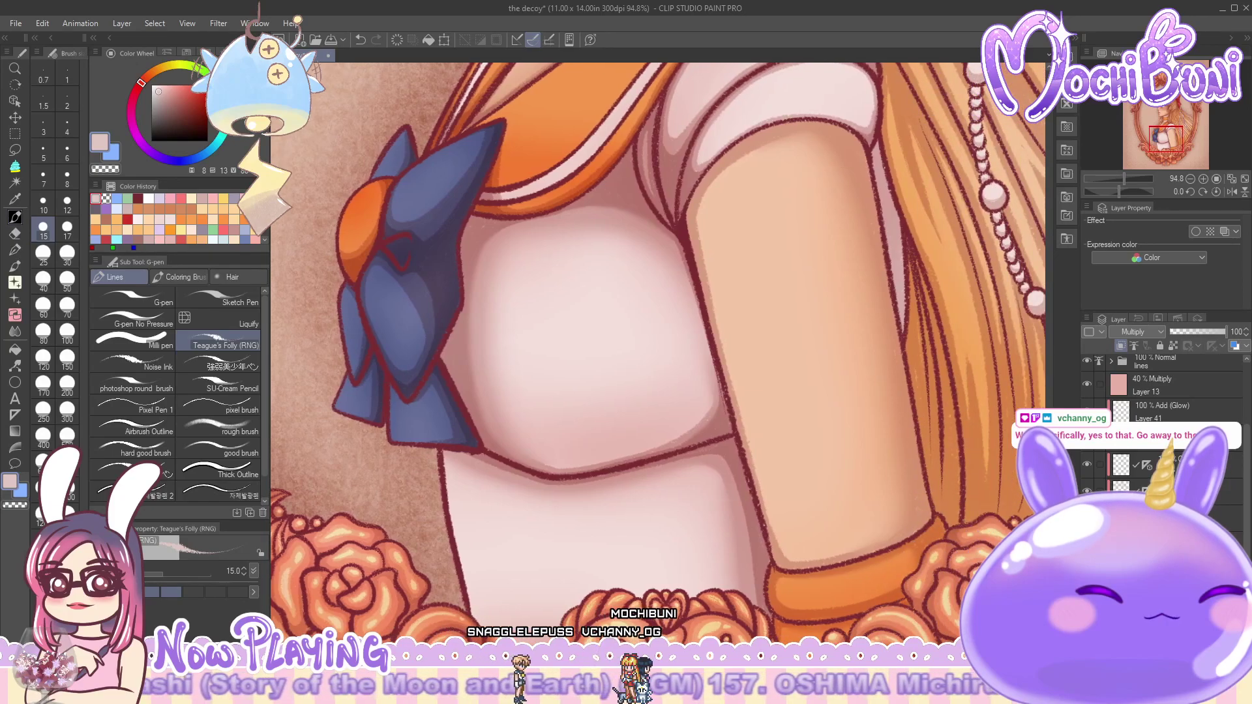
{"action": "scroll", "coordinate": [709, 366], "scroll_direction": "down", "scroll_amount": 3}
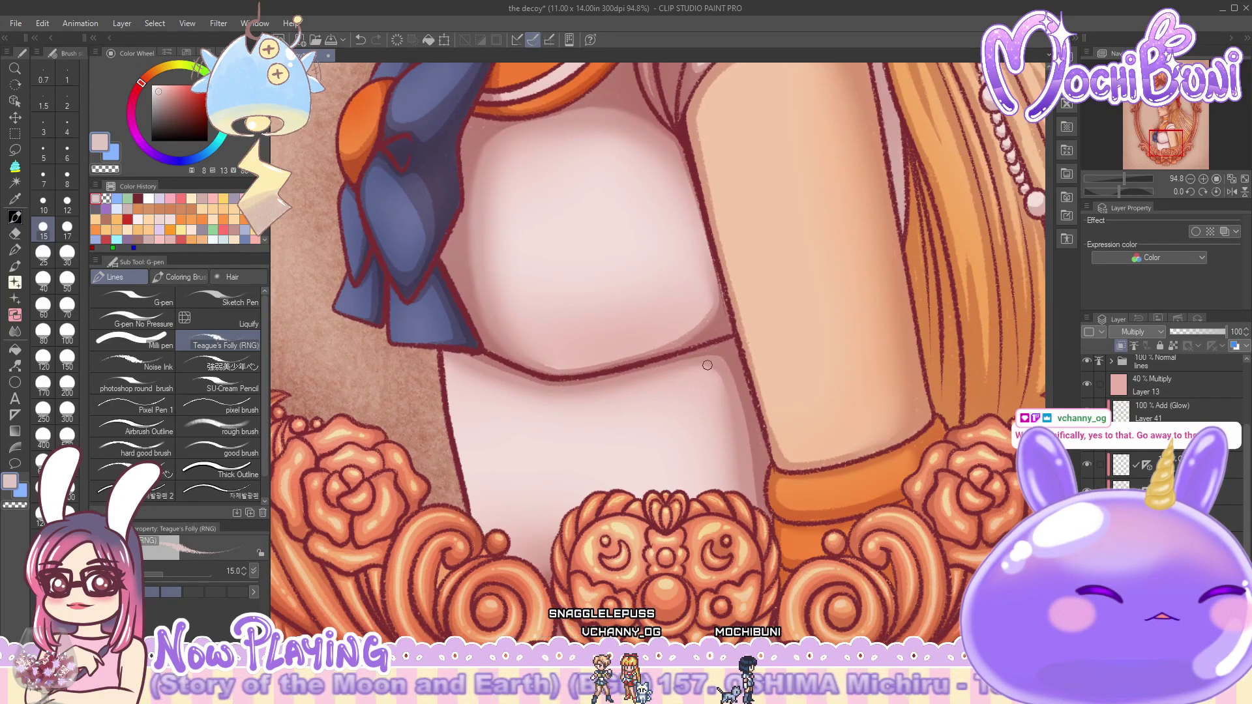
{"action": "left_click_drag", "start_coordinate": [720, 370], "coordinate": [731, 488]}
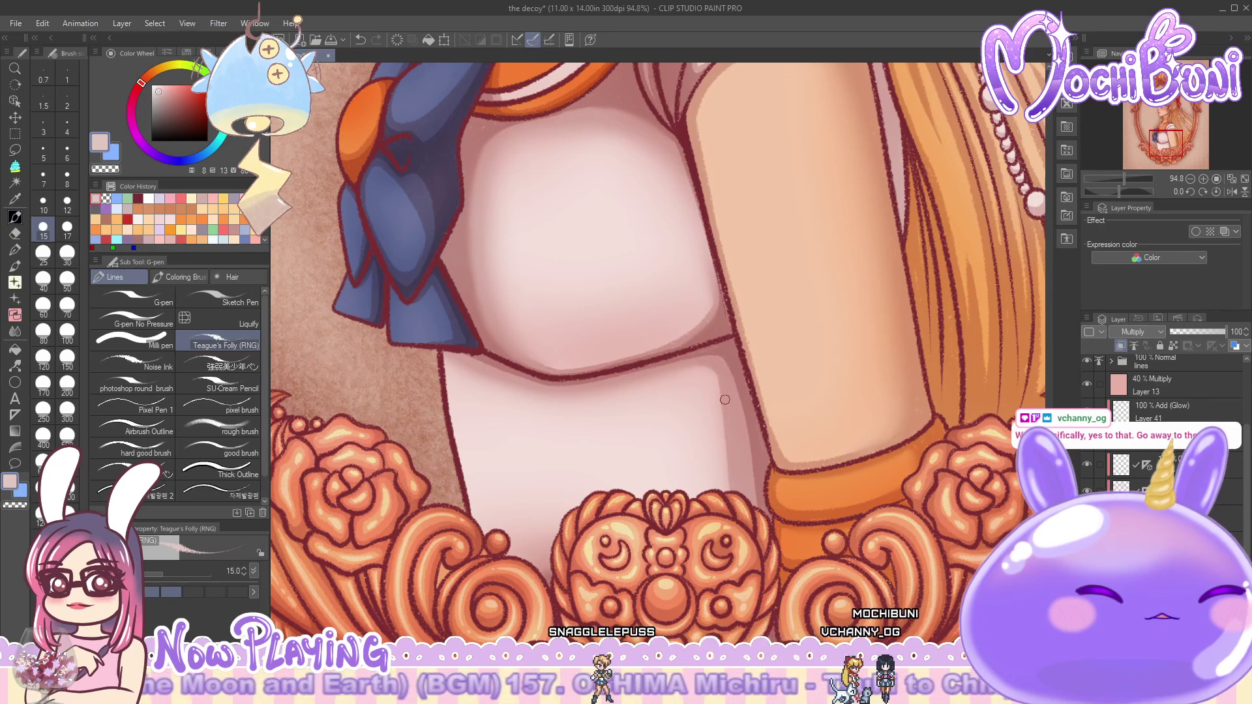
- Soften the midriff's arm-side shadow with the Froggy Blending brush at size 25 and return to the Teague's Folly pen at size 15
{"action": "left_click", "coordinate": [194, 275]}
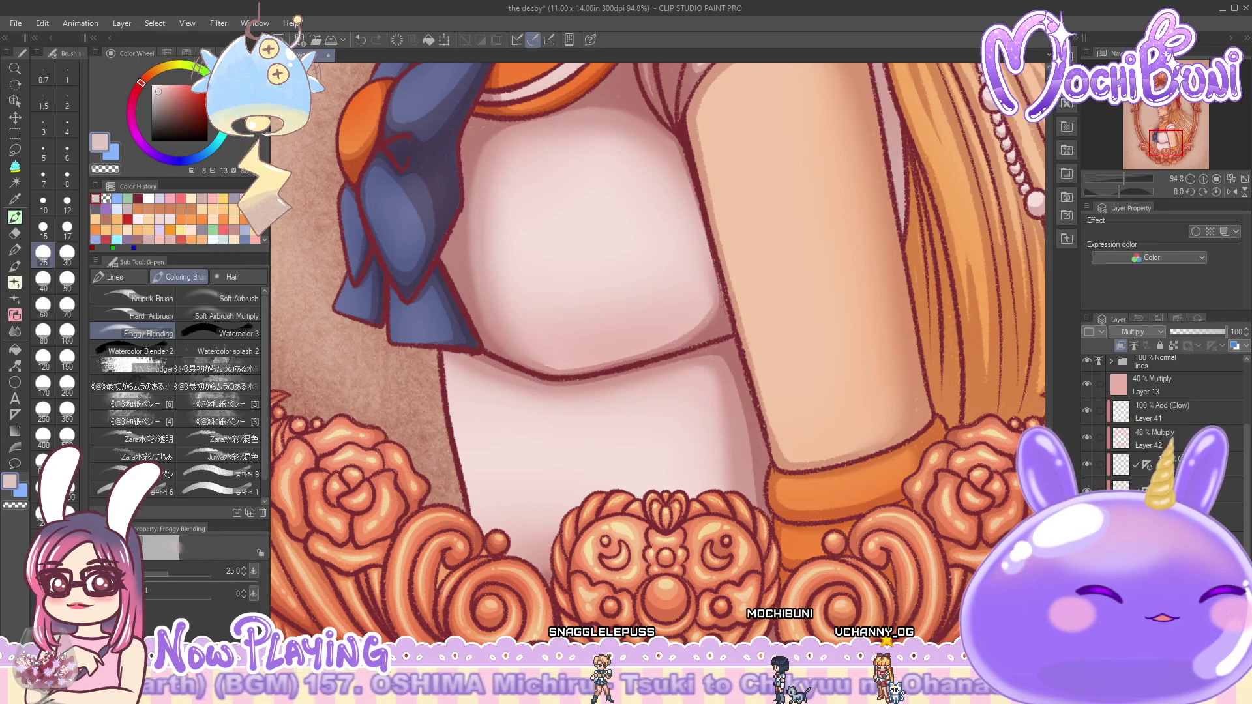
{"action": "left_click", "coordinate": [136, 277]}
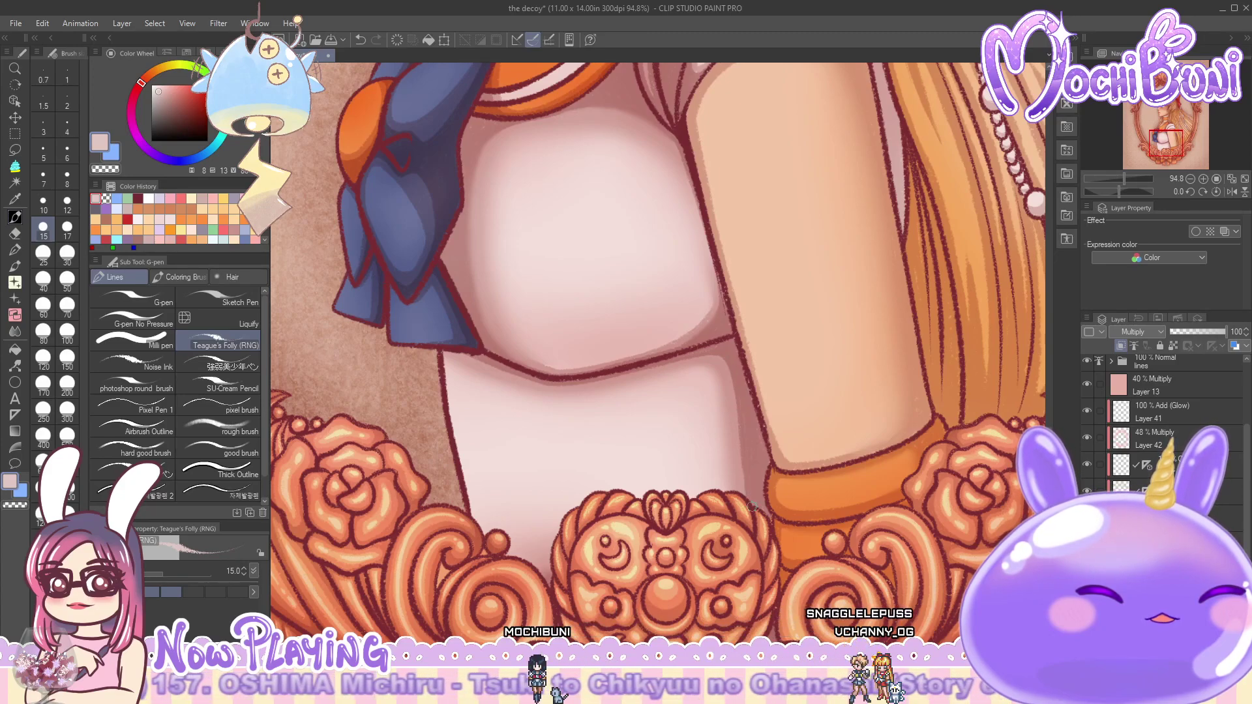
{"action": "left_click", "coordinate": [173, 277]}
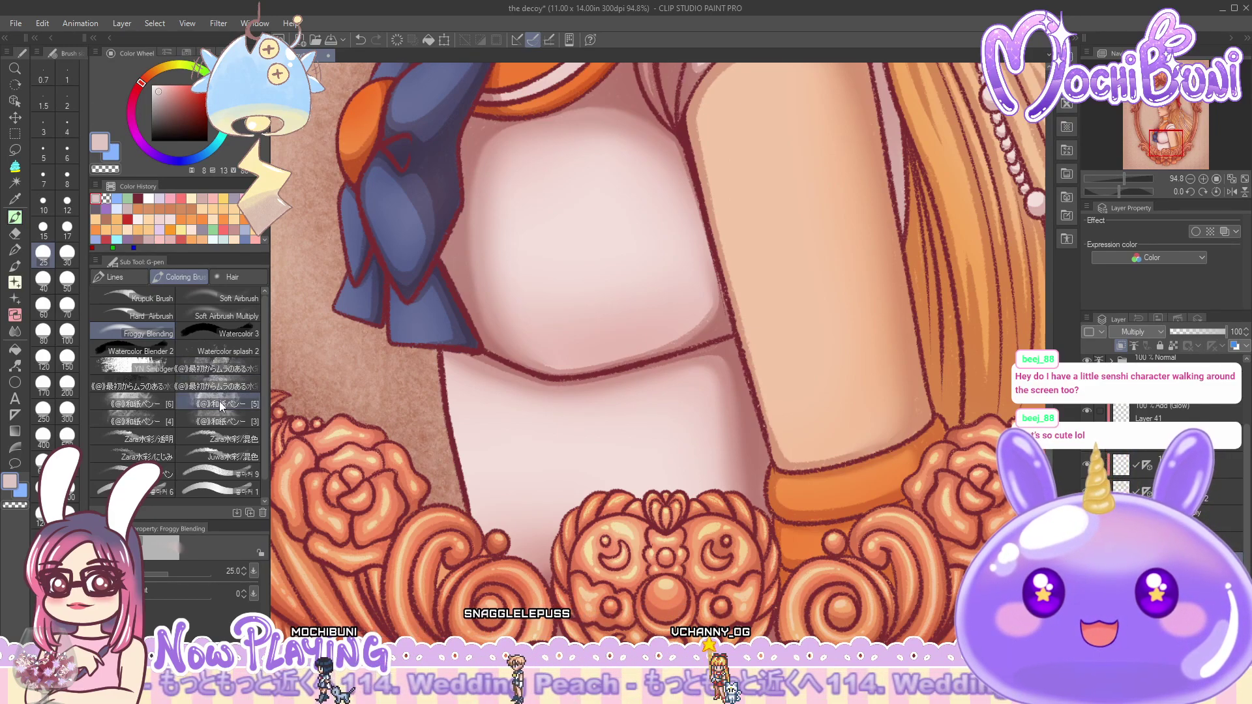
{"action": "left_click", "coordinate": [137, 276]}
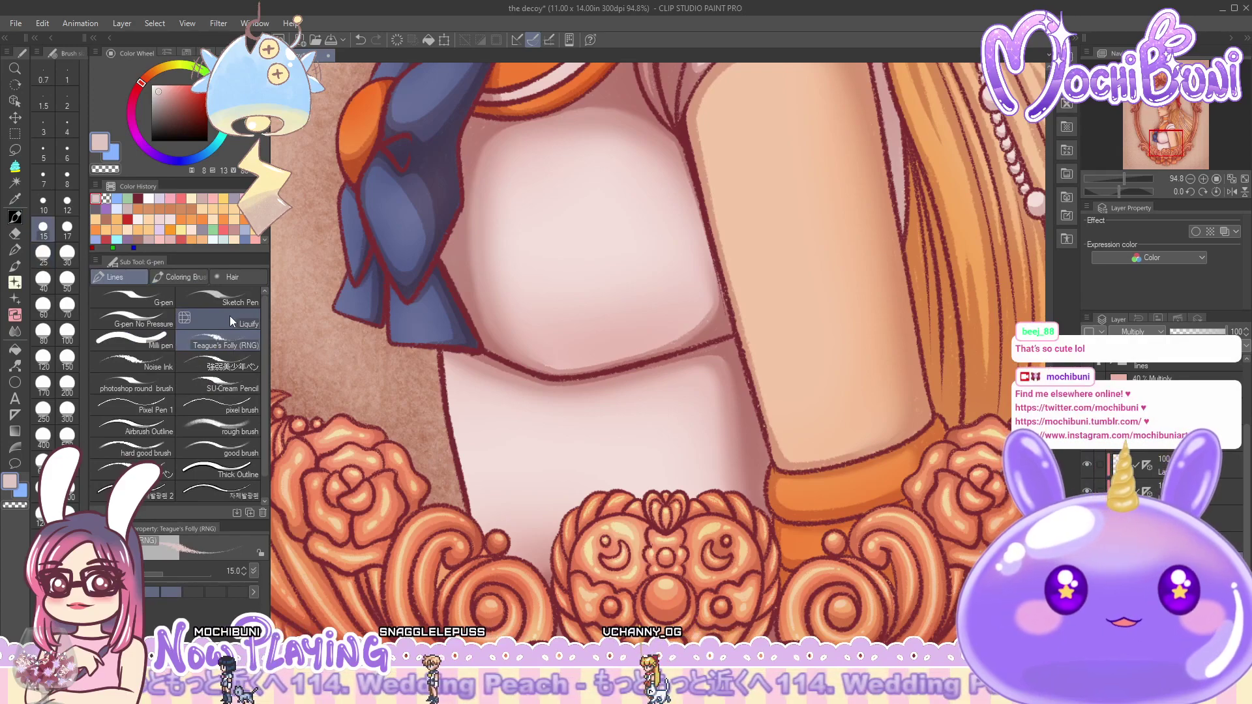
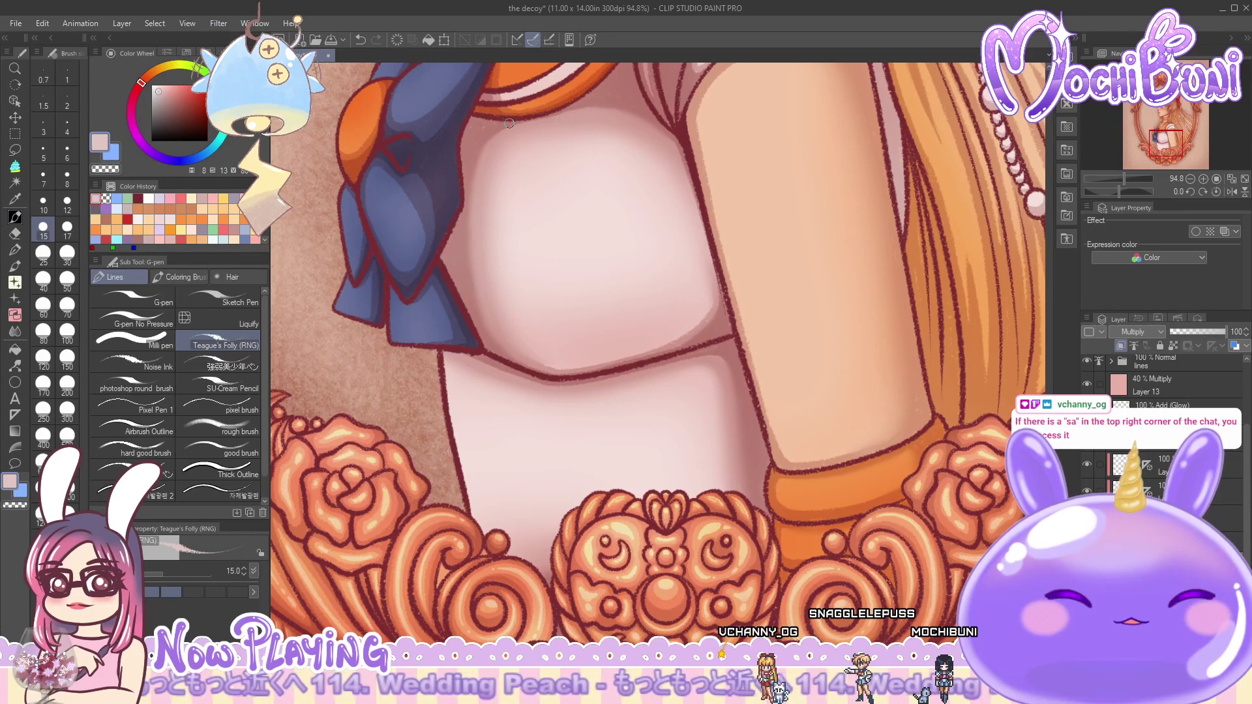
- Paint a shadow across the upper arm directly beneath the white sleeve's lower band
{"action": "left_click_drag", "start_coordinate": [509, 123], "coordinate": [294, 124]}
{"action": "left_click_drag", "start_coordinate": [657, 255], "coordinate": [652, 448]}
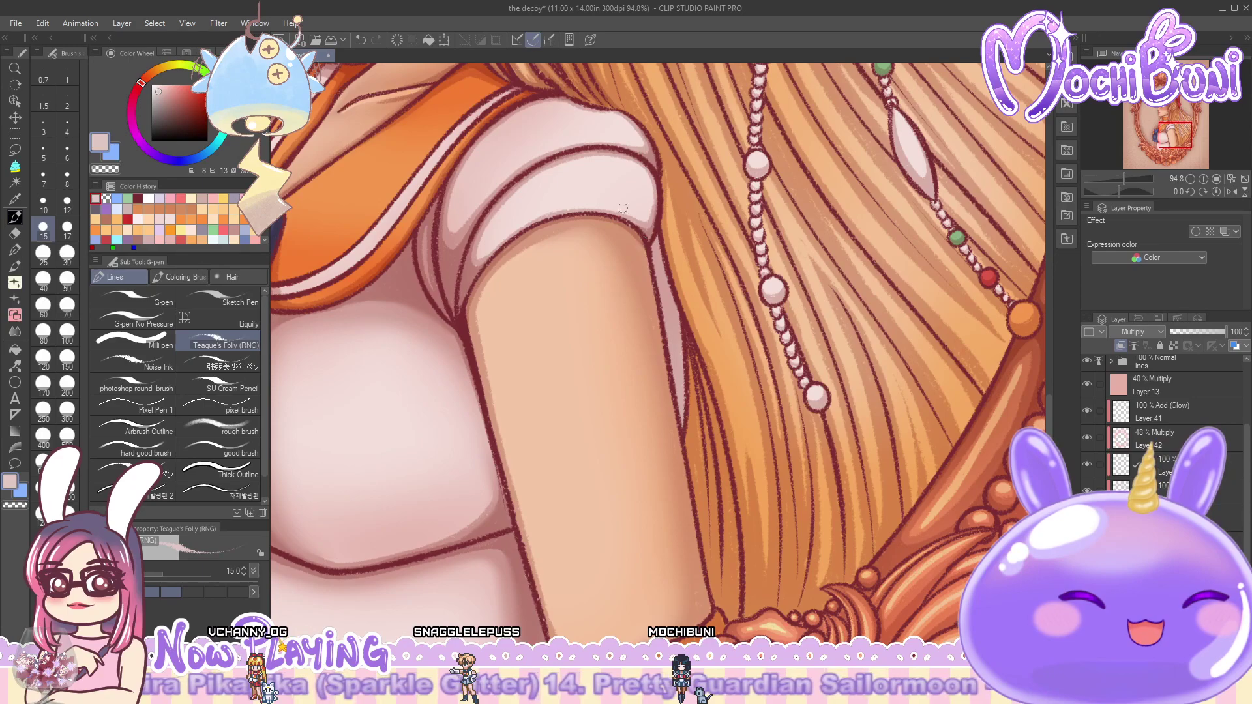
{"action": "left_click_drag", "start_coordinate": [544, 228], "coordinate": [590, 217]}
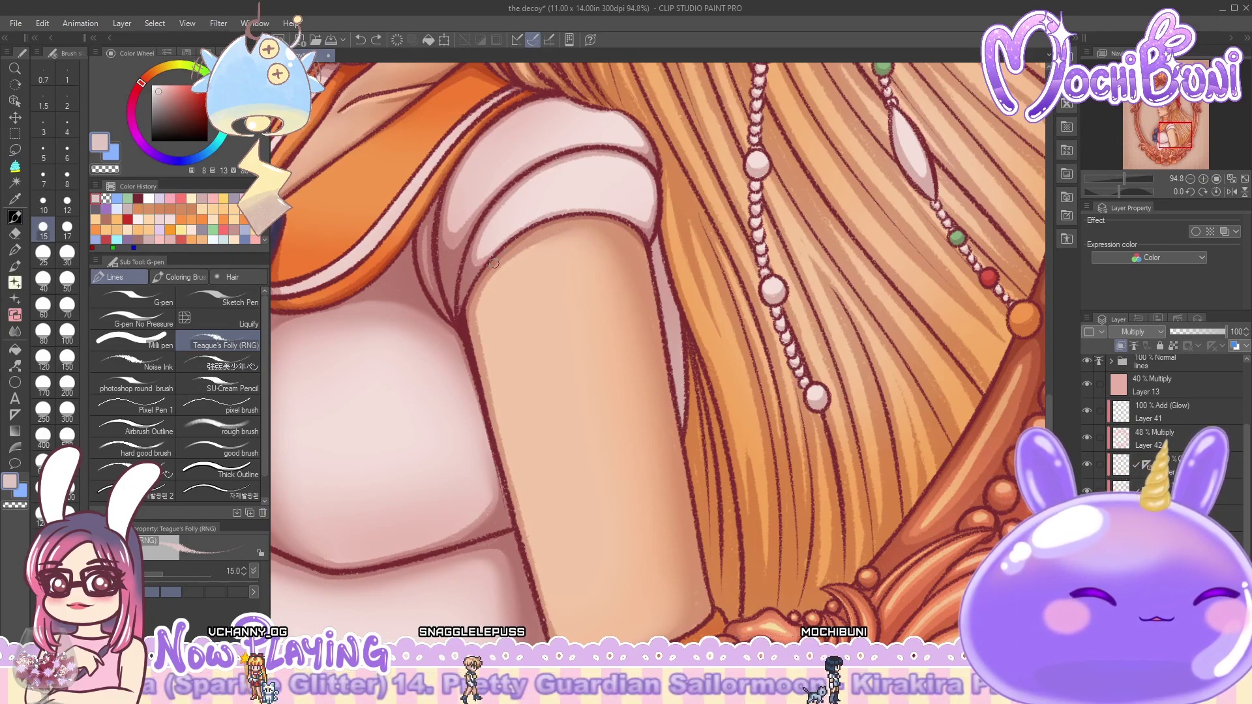
{"action": "mouse_move", "coordinate": [487, 269]}
{"action": "left_mouse_down"}
{"action": "mouse_move", "coordinate": [538, 231]}
{"action": "mouse_move", "coordinate": [598, 217]}
{"action": "left_mouse_up"}
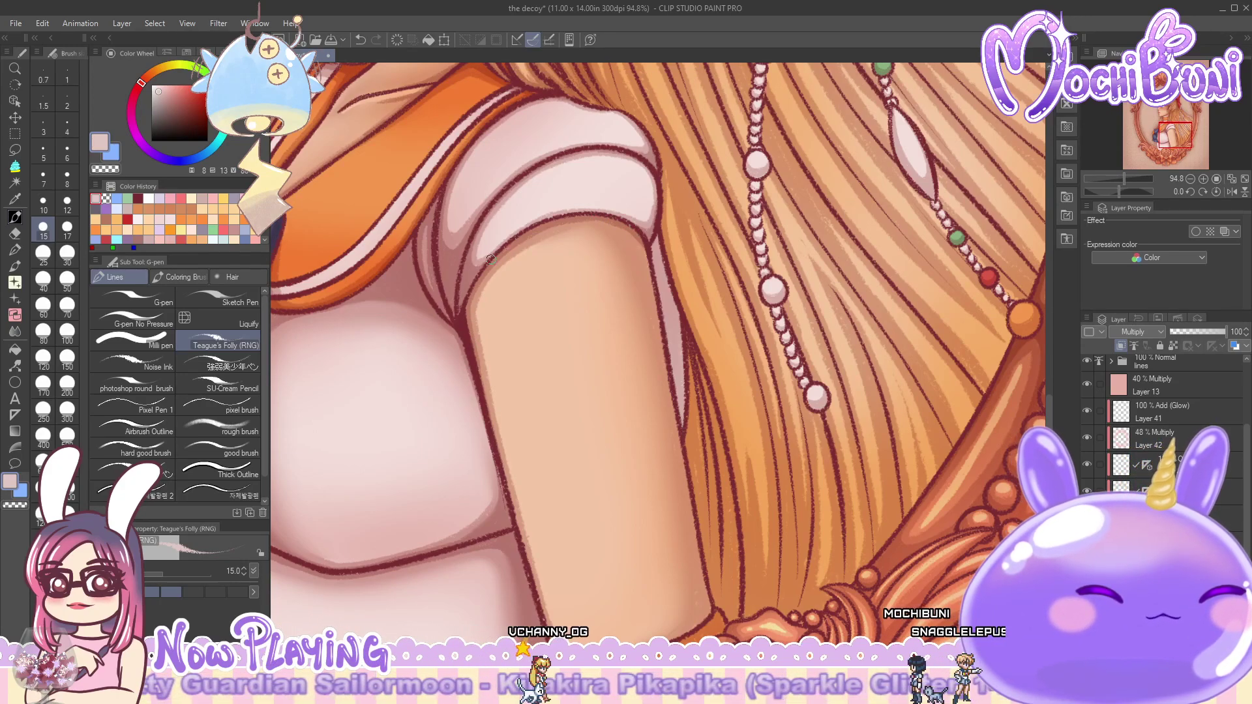
- Shade the arm's outer edge from the sleeve down to the glove, plus the narrow white fabric strip behind the arm
{"action": "mouse_move", "coordinate": [633, 244]}
{"action": "left_mouse_down"}
{"action": "mouse_move", "coordinate": [655, 297]}
{"action": "mouse_move", "coordinate": [707, 597]}
{"action": "left_mouse_up"}
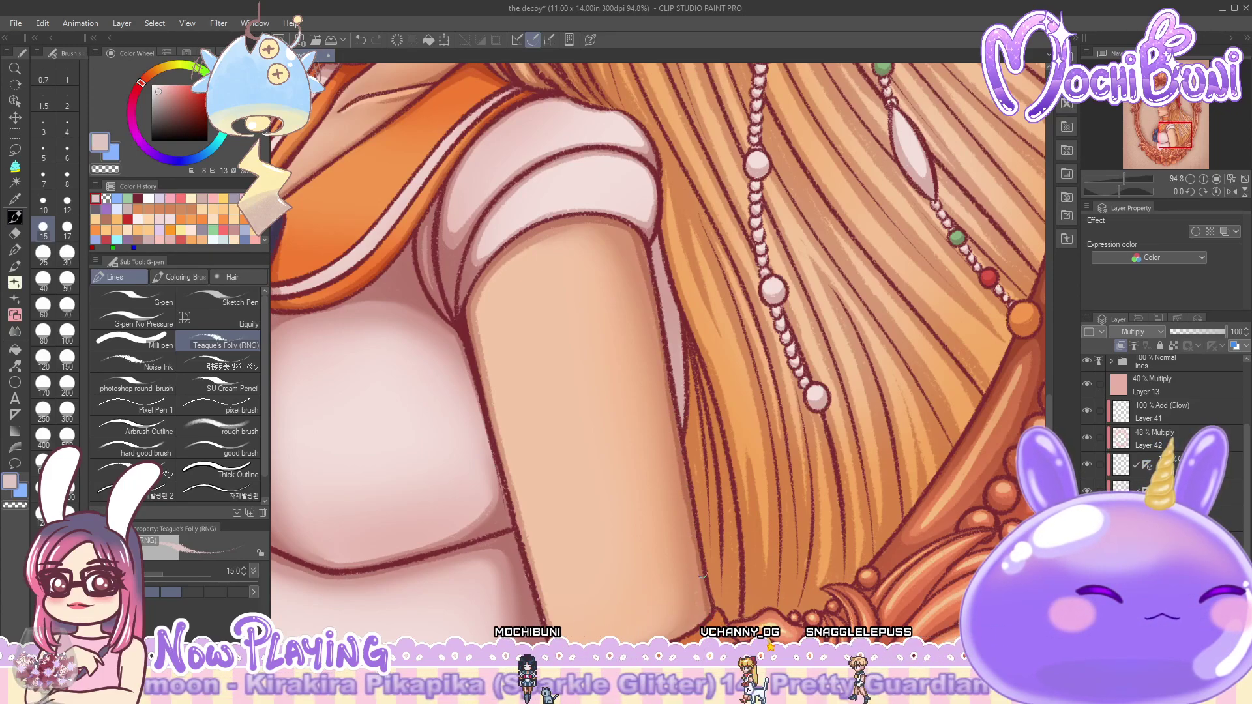
{"action": "mouse_move", "coordinate": [616, 221]}
{"action": "left_mouse_down"}
{"action": "mouse_move", "coordinate": [642, 271]}
{"action": "mouse_move", "coordinate": [669, 427]}
{"action": "left_mouse_up"}
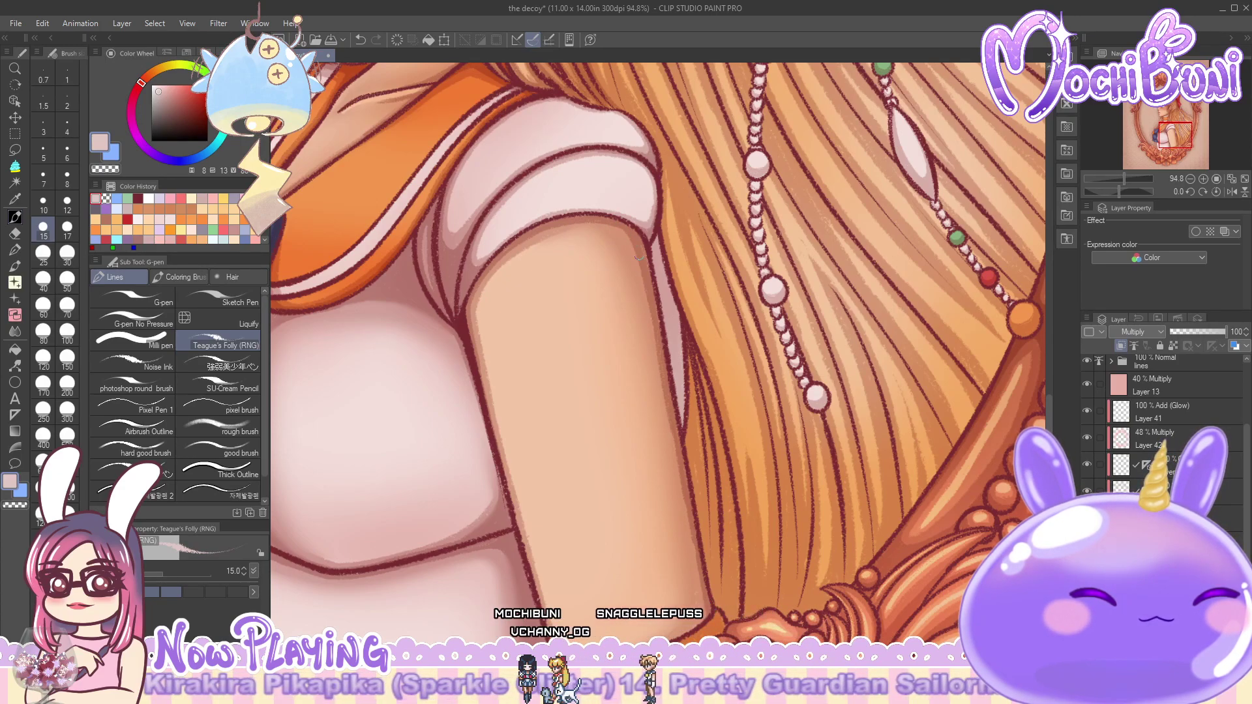
{"action": "left_click_drag", "start_coordinate": [622, 228], "coordinate": [646, 303]}
{"action": "left_click_drag", "start_coordinate": [635, 256], "coordinate": [700, 598]}
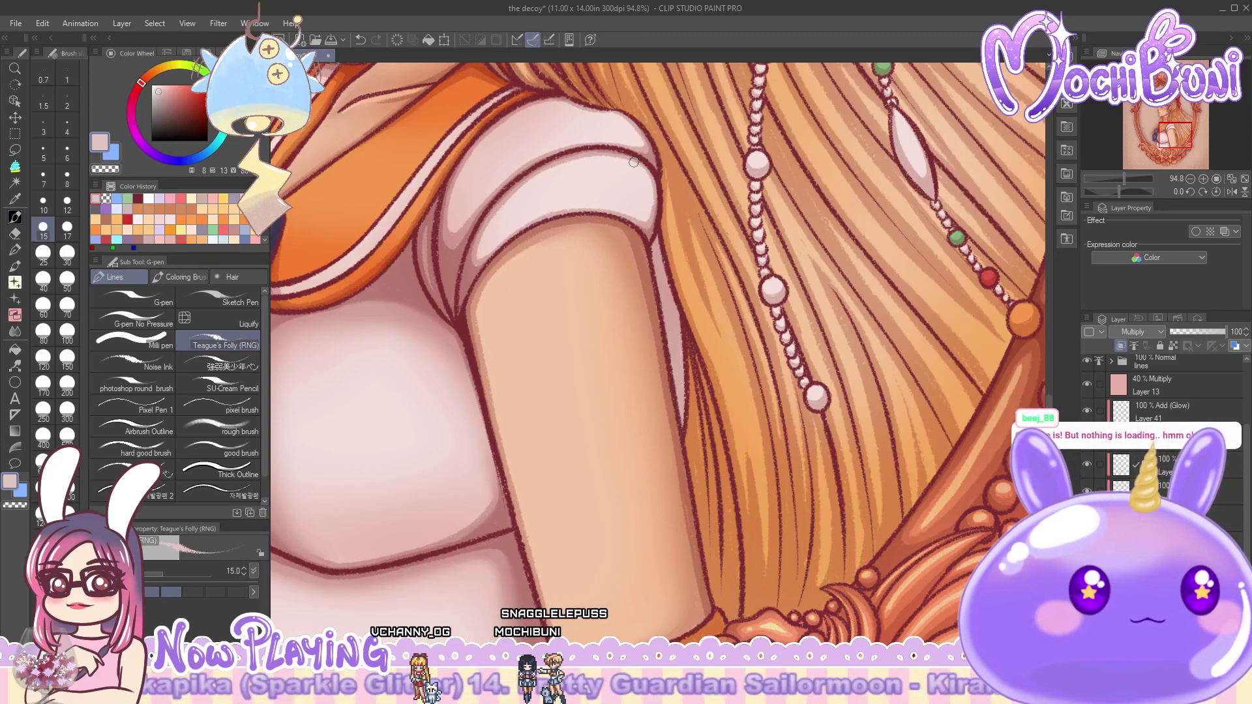
{"action": "left_click_drag", "start_coordinate": [652, 252], "coordinate": [662, 281]}
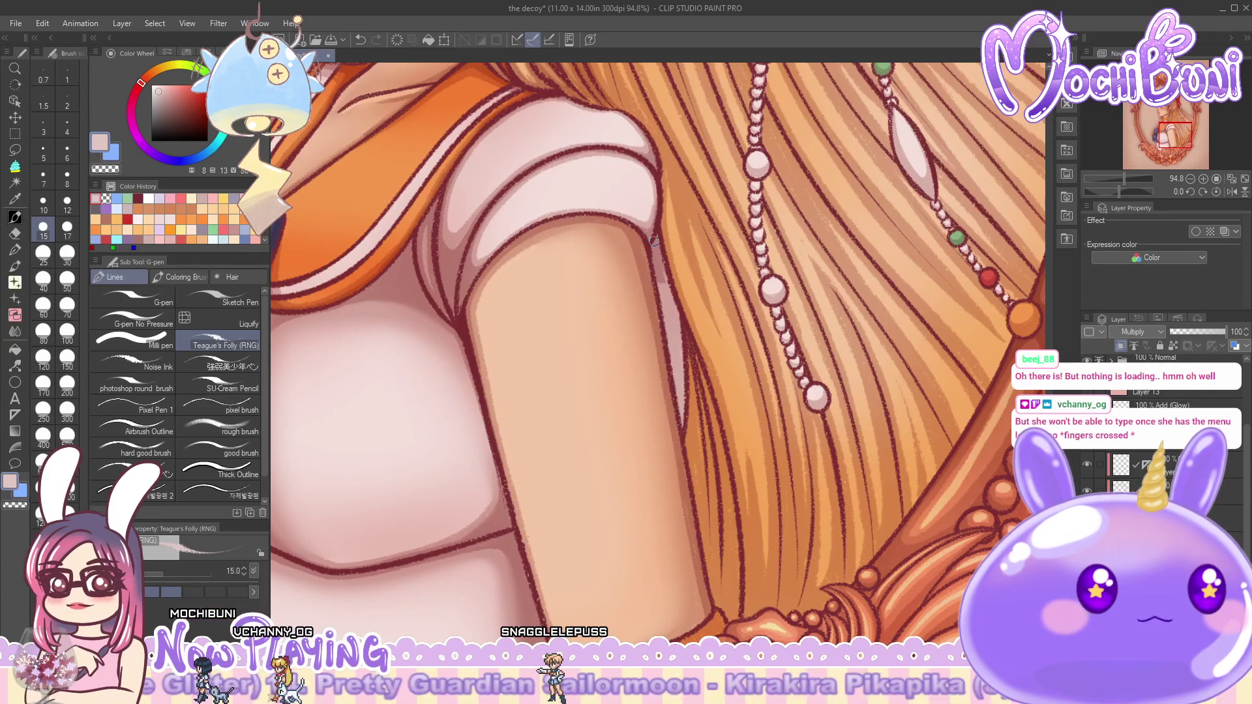
{"action": "left_click_drag", "start_coordinate": [661, 287], "coordinate": [683, 411]}
- Soften the arm's shadows along its full length with the Froggy Blending brush at size 25
{"action": "scroll", "coordinate": [553, 495], "scroll_direction": "down", "scroll_amount": 5}
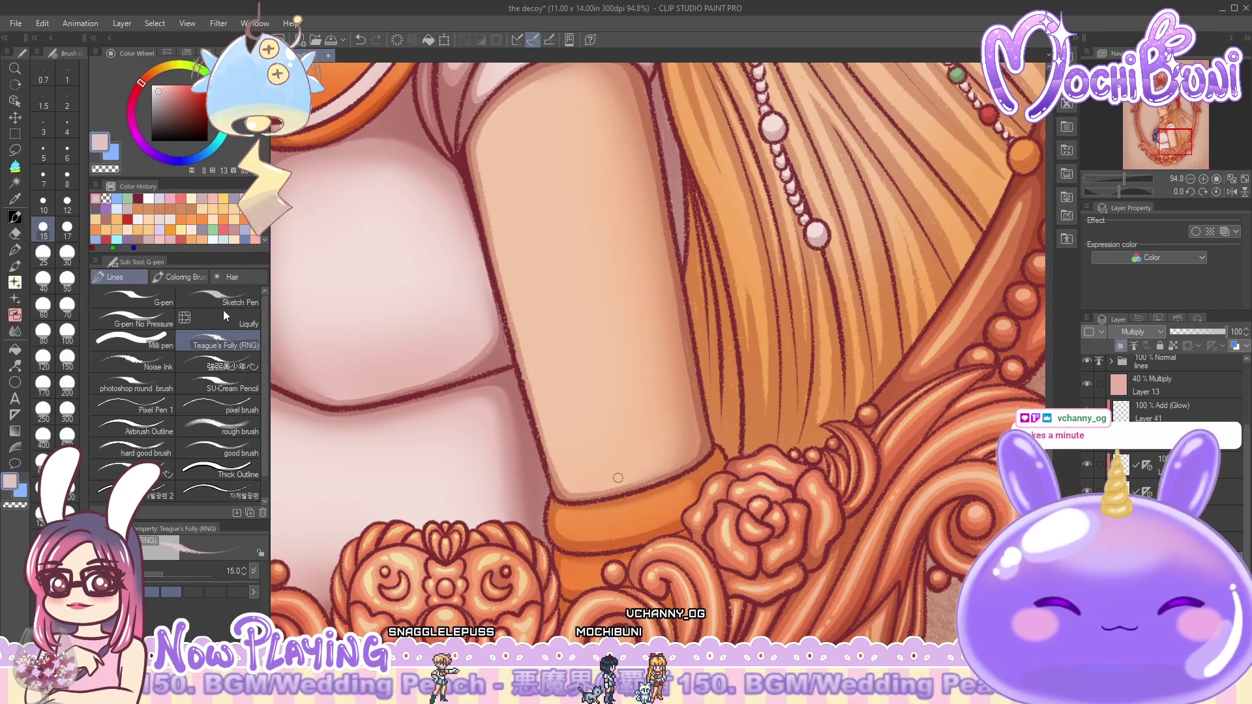
{"action": "left_click", "coordinate": [180, 277]}
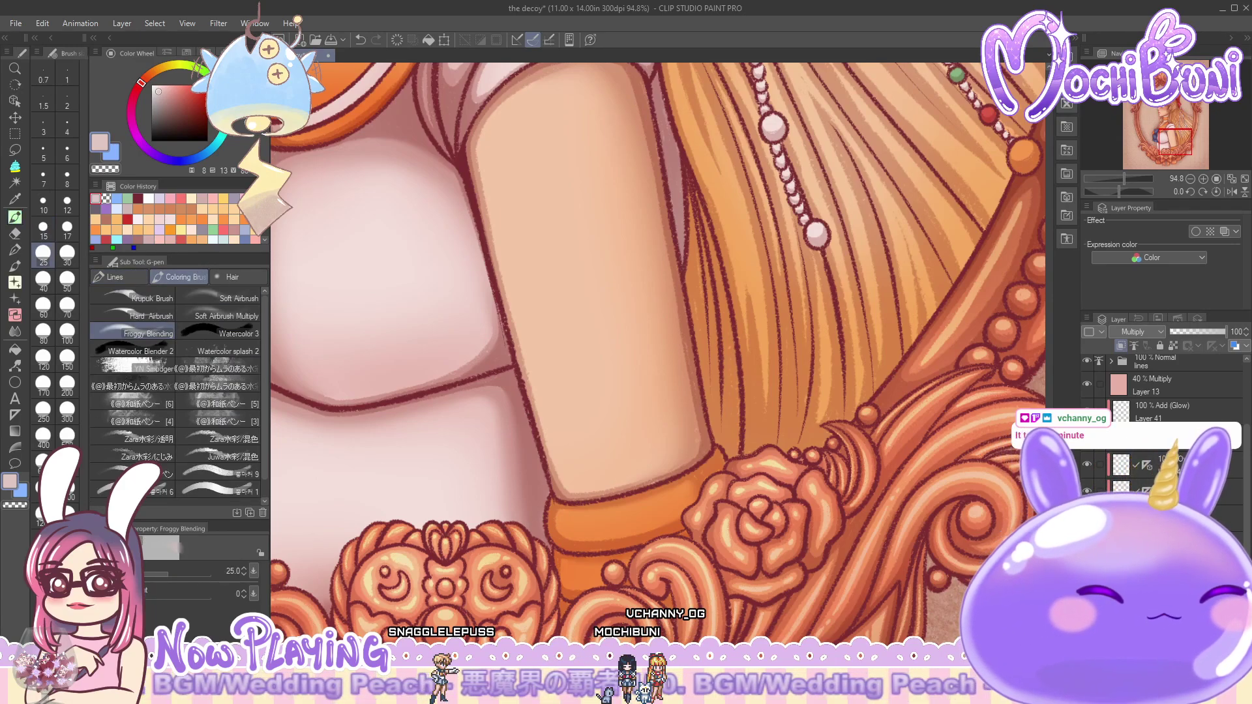
{"action": "scroll", "coordinate": [628, 163], "scroll_direction": "up", "scroll_amount": 2}
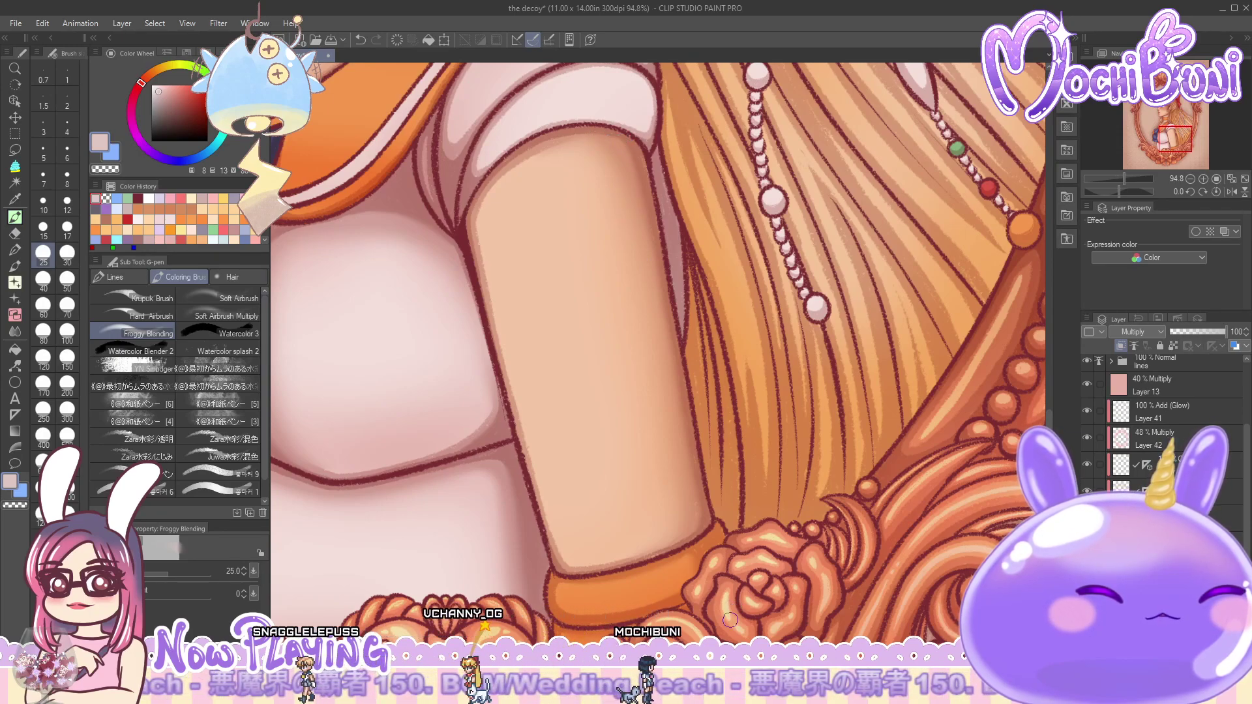
{"action": "scroll", "coordinate": [736, 608], "scroll_direction": "down", "scroll_amount": 3}
{"action": "scroll", "coordinate": [659, 344], "scroll_direction": "down", "scroll_amount": 1}
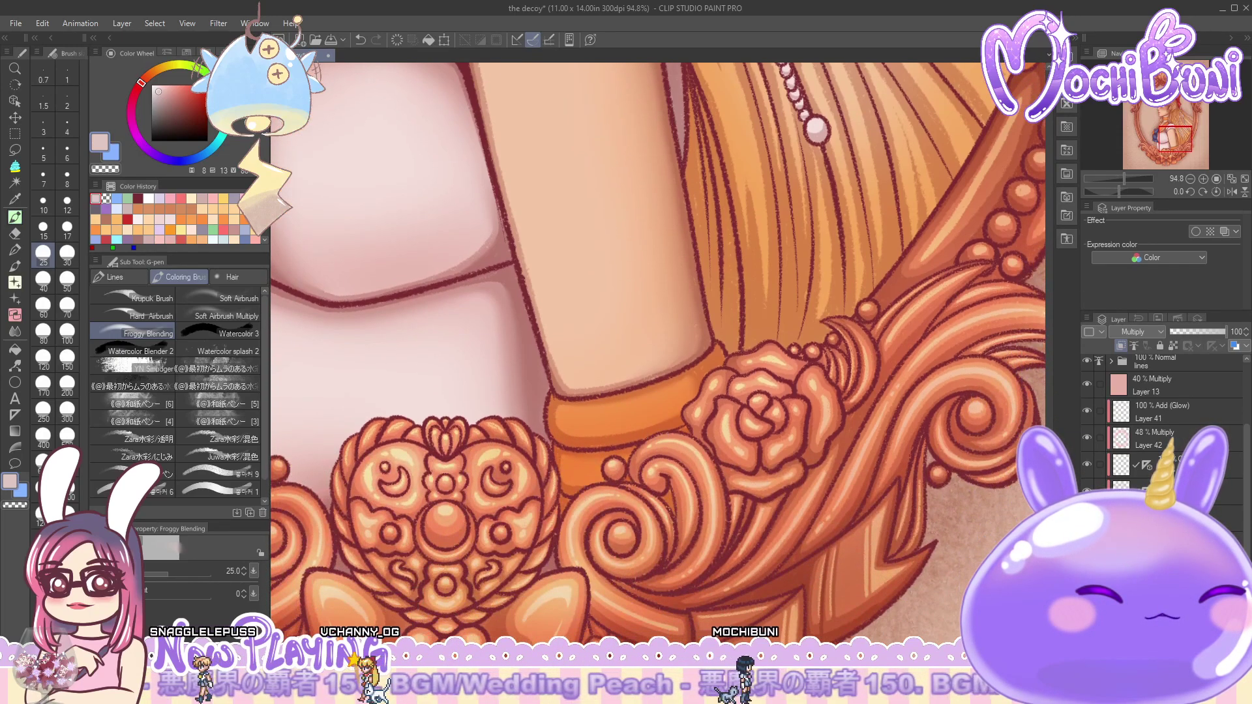
- Shade the orange glove cuff's lower edge with the Teague's Folly pen at size 15, blend it with Froggy Blending, and return to the pen
{"action": "left_click", "coordinate": [143, 278]}
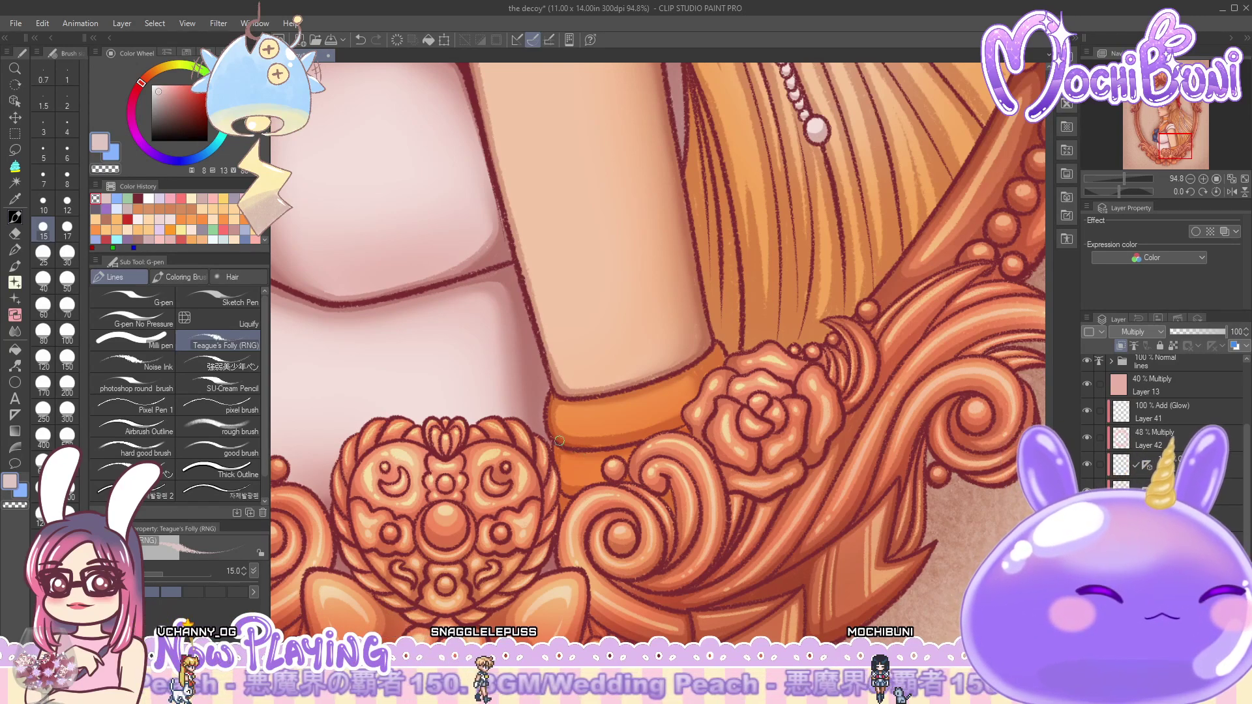
{"action": "left_click_drag", "start_coordinate": [551, 441], "coordinate": [676, 427]}
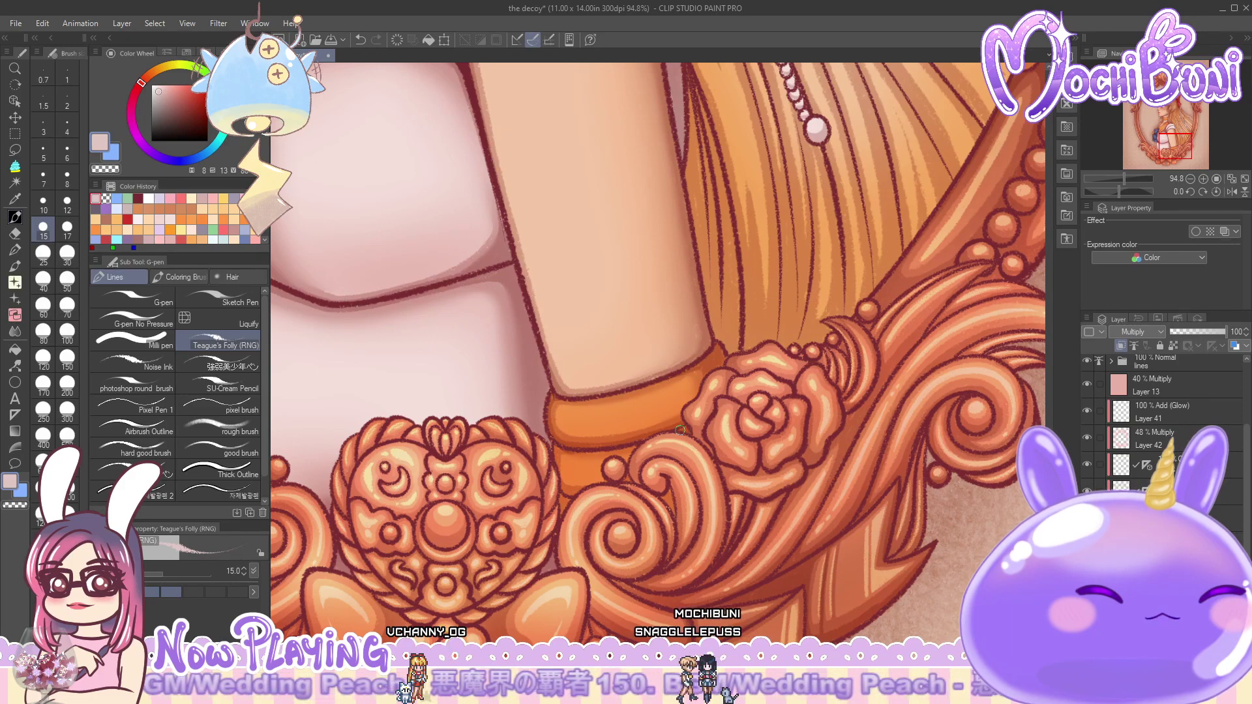
{"action": "left_click", "coordinate": [194, 277]}
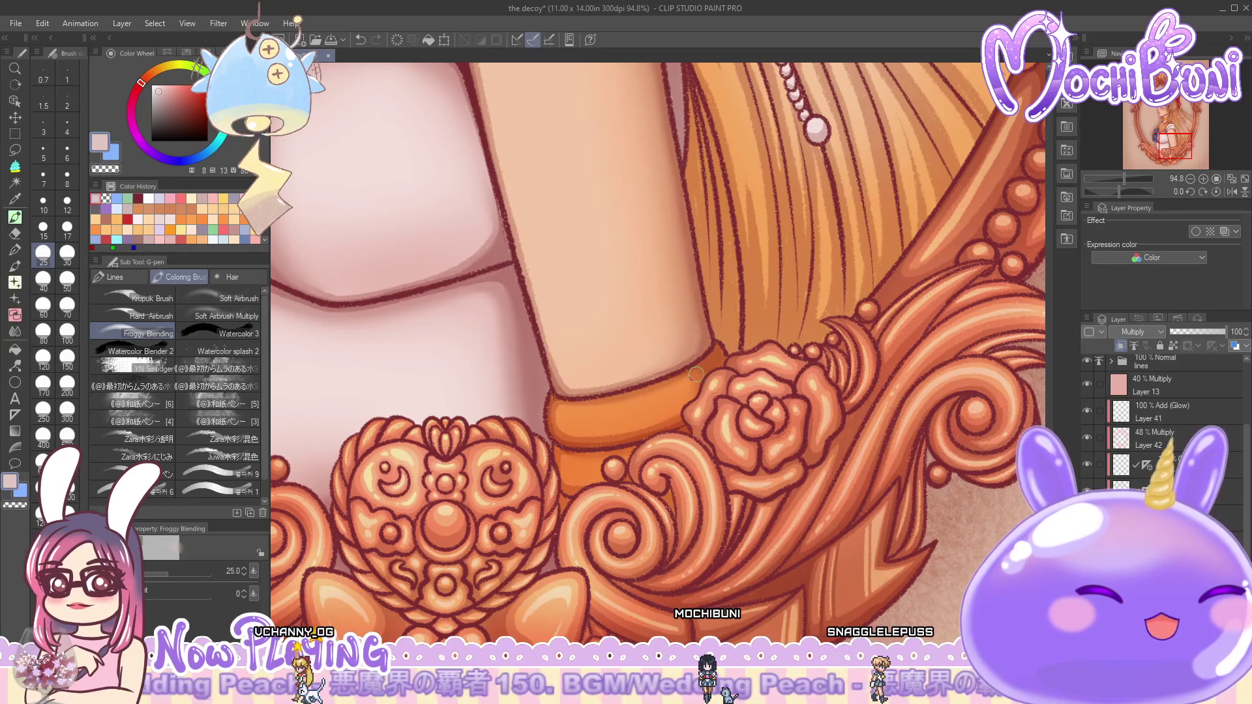
{"action": "left_click", "coordinate": [138, 276]}
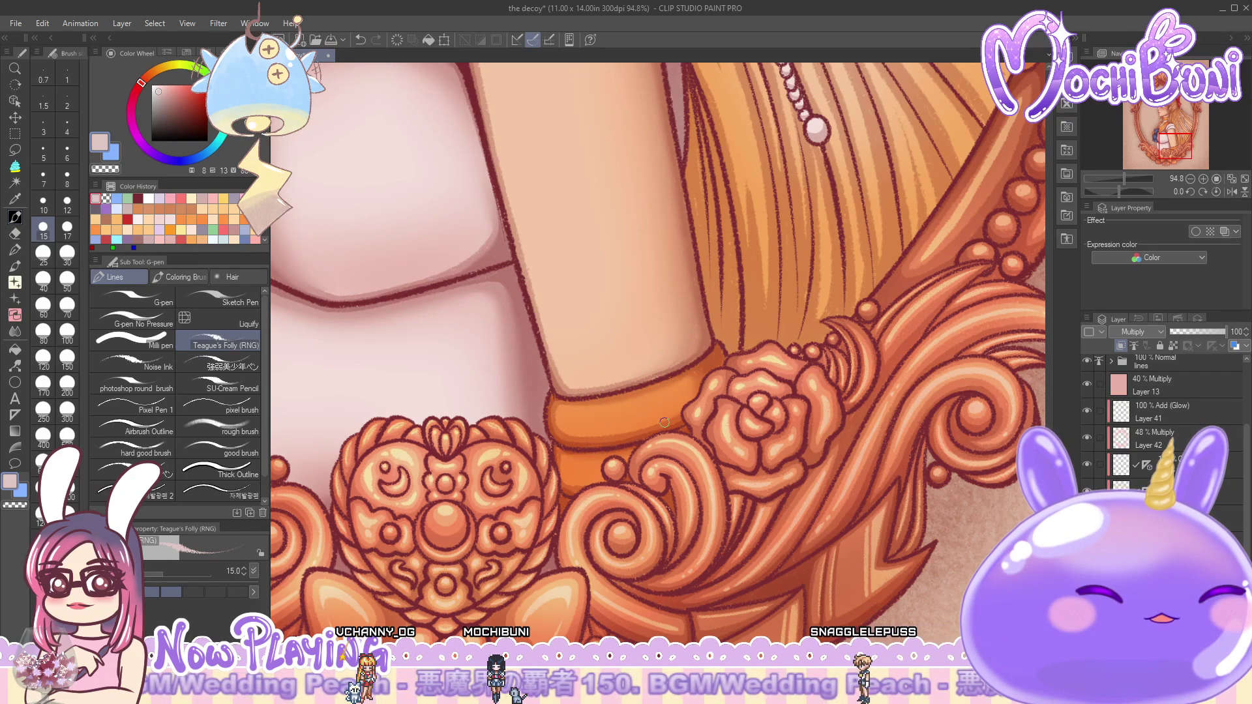
- Paint shadow strokes on the hair strands directly behind the arm's outer edge
{"action": "scroll", "coordinate": [1042, 414], "scroll_direction": "up", "scroll_amount": 5}
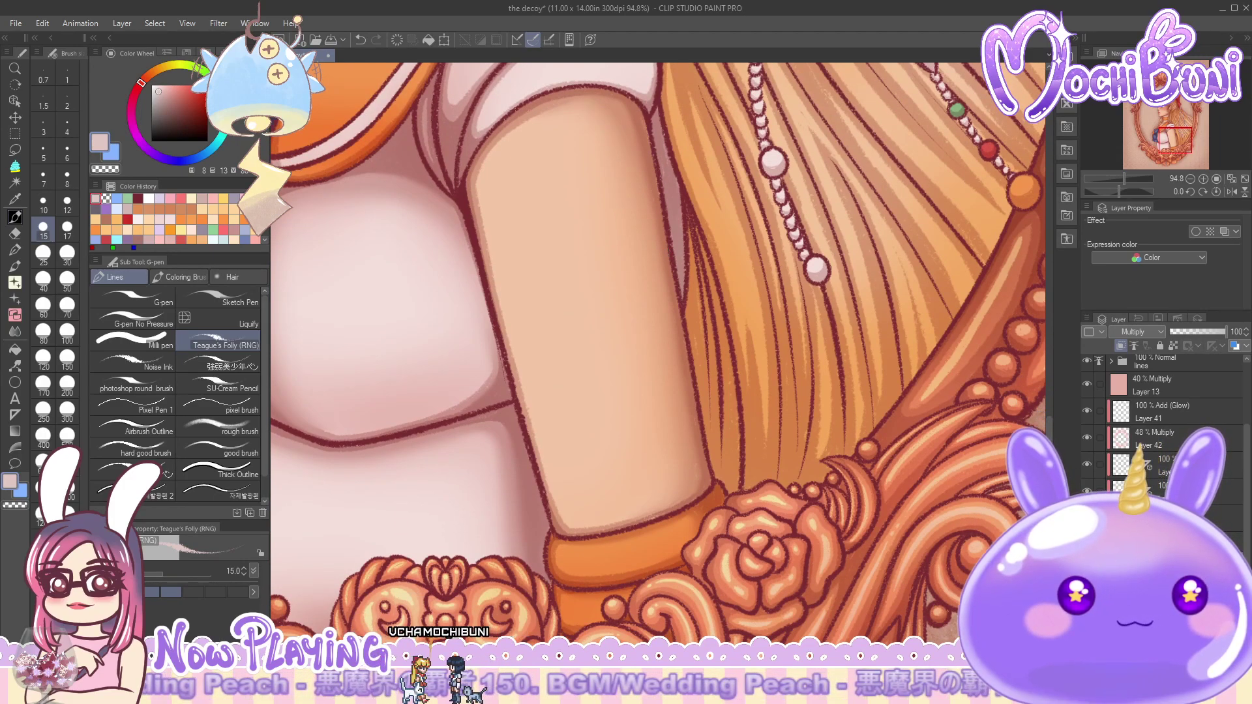
{"action": "mouse_move", "coordinate": [693, 248]}
{"action": "left_mouse_down"}
{"action": "mouse_move", "coordinate": [688, 339]}
{"action": "mouse_move", "coordinate": [704, 370]}
{"action": "left_mouse_up"}
{"action": "left_click_drag", "start_coordinate": [701, 318], "coordinate": [712, 417]}
{"action": "mouse_move", "coordinate": [697, 362]}
{"action": "left_mouse_down"}
{"action": "mouse_move", "coordinate": [716, 455]}
{"action": "mouse_move", "coordinate": [711, 319]}
{"action": "left_mouse_up"}
{"action": "left_click_drag", "start_coordinate": [698, 264], "coordinate": [710, 341]}
- Extend the hair shadow behind the arm down to the frame's rose and touch it up with transparent colour
{"action": "left_click_drag", "start_coordinate": [699, 248], "coordinate": [726, 466]}
{"action": "left_click_drag", "start_coordinate": [720, 412], "coordinate": [724, 481]}
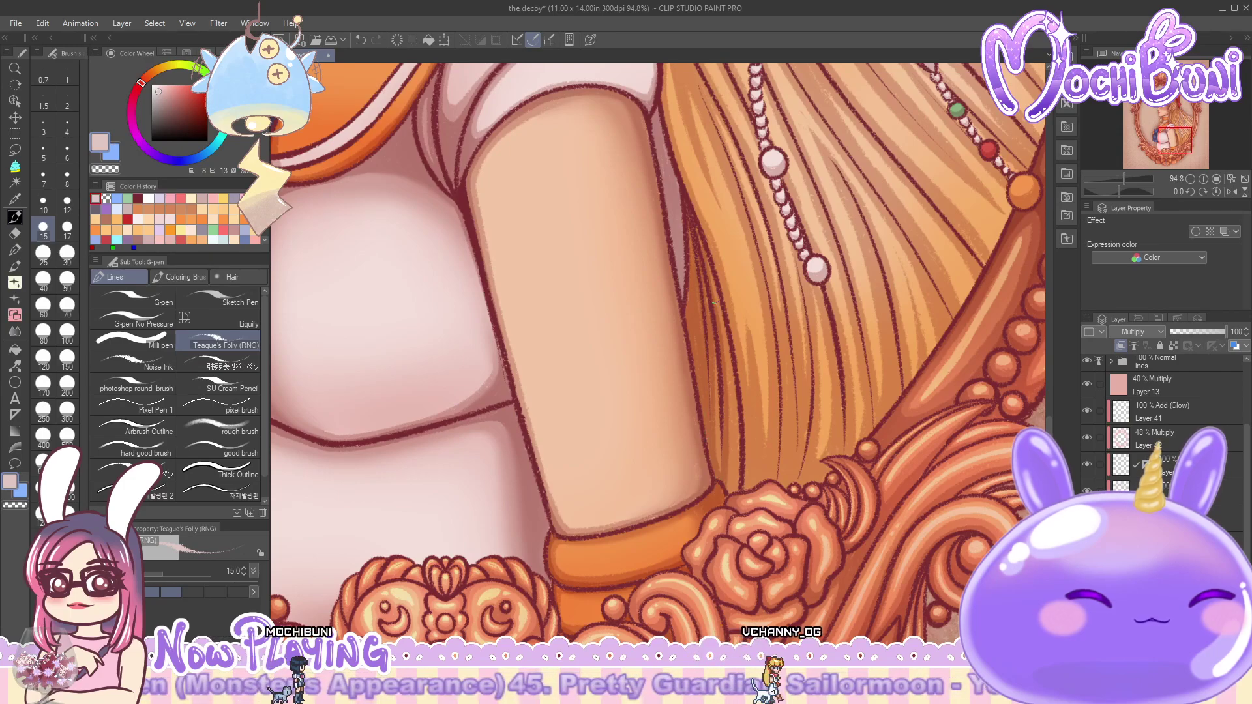
{"action": "left_click_drag", "start_coordinate": [732, 499], "coordinate": [727, 435]}
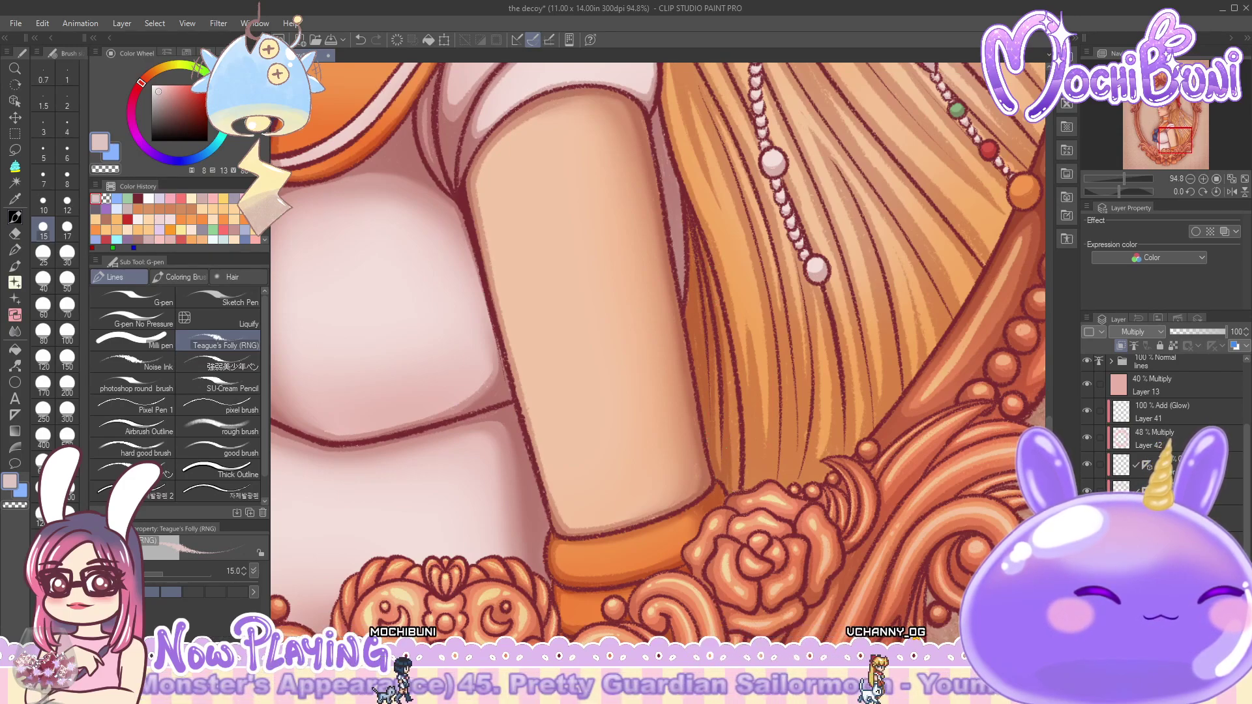
{"action": "mouse_move", "coordinate": [713, 283]}
{"action": "left_mouse_down"}
{"action": "mouse_move", "coordinate": [735, 421]}
{"action": "mouse_move", "coordinate": [732, 494]}
{"action": "left_mouse_up"}
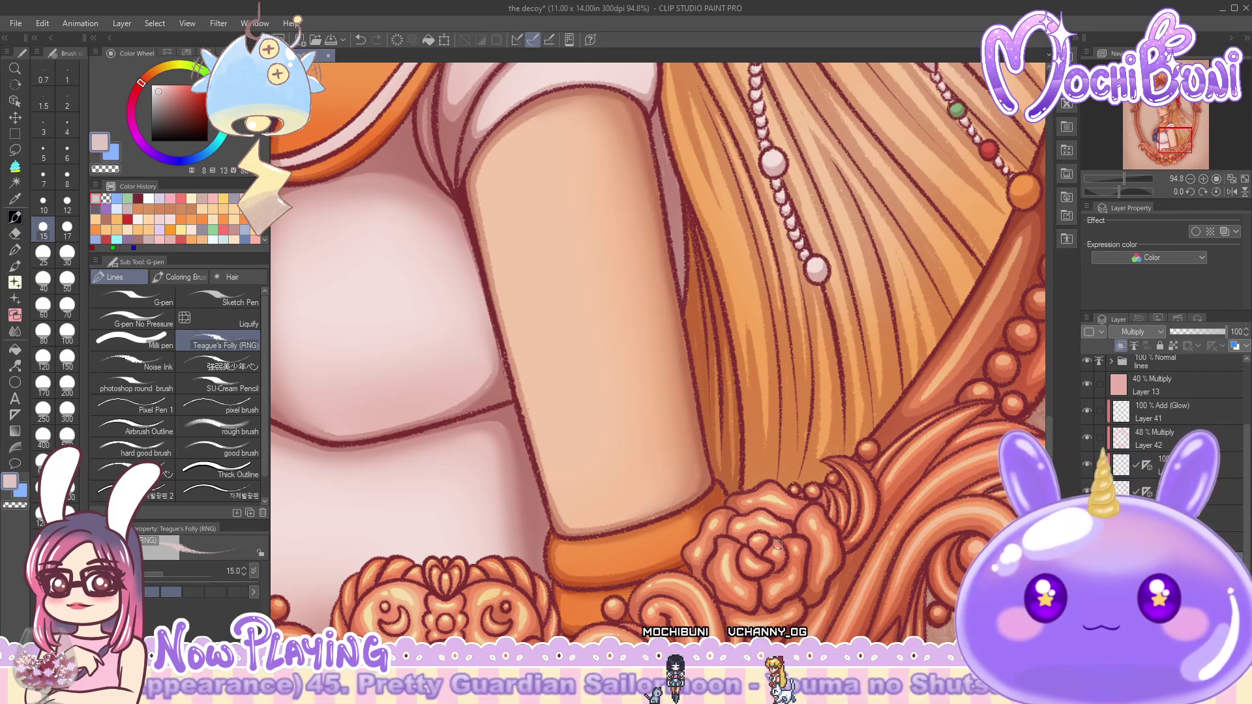
{"action": "left_click", "coordinate": [719, 308]}
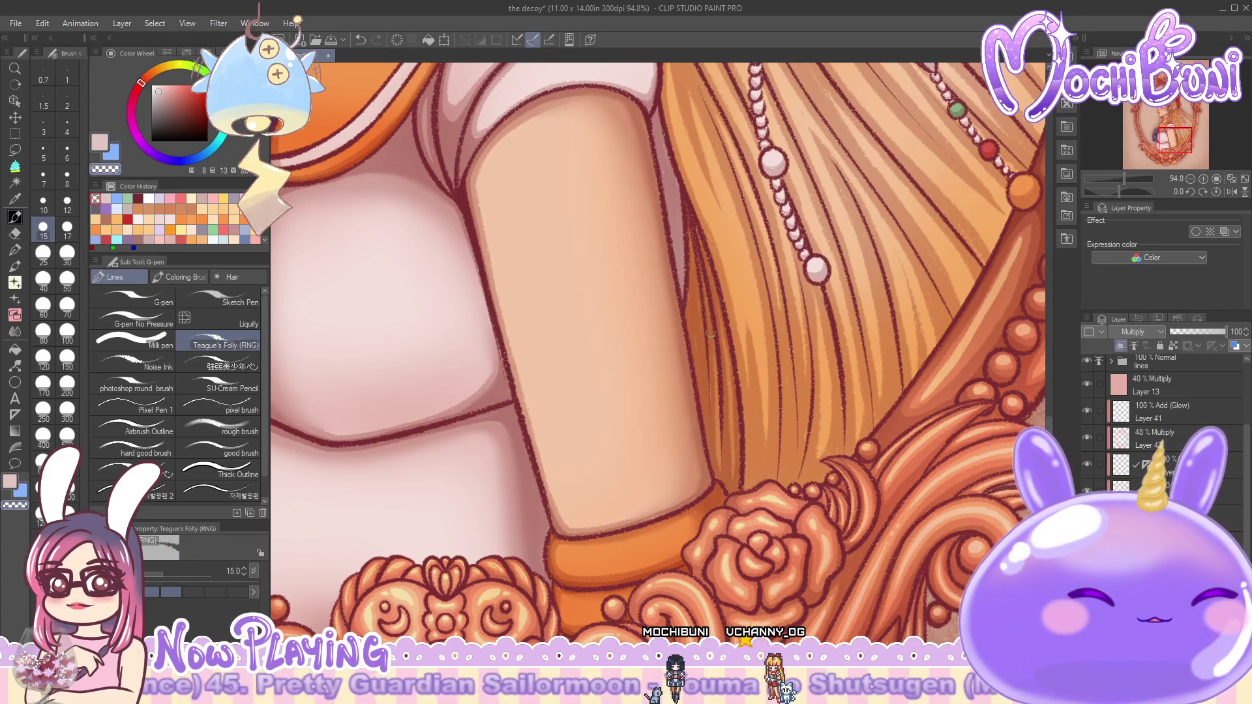
{"action": "key", "text": "c"}
- Shade the long hair strands behind the neck down toward the shoulder, redoing the lower stroke above the sleeve
{"action": "scroll", "coordinate": [1055, 369], "scroll_direction": "up", "scroll_amount": 5}
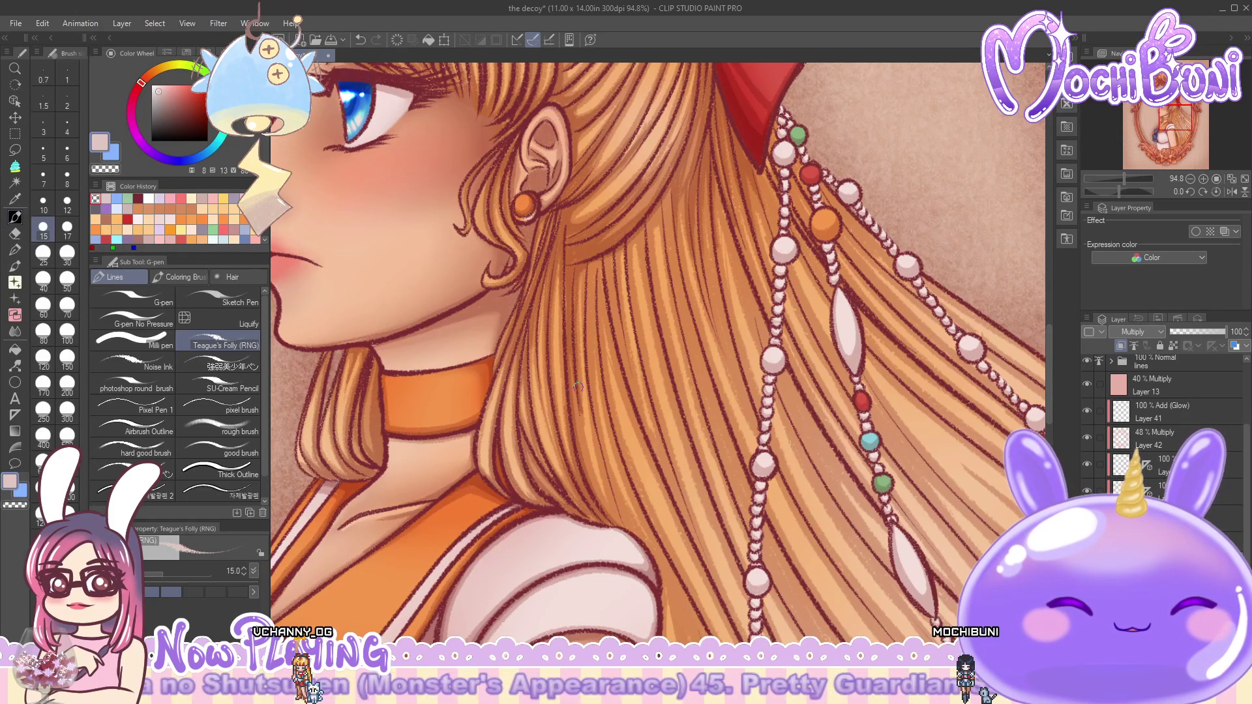
{"action": "left_click", "coordinate": [580, 410]}
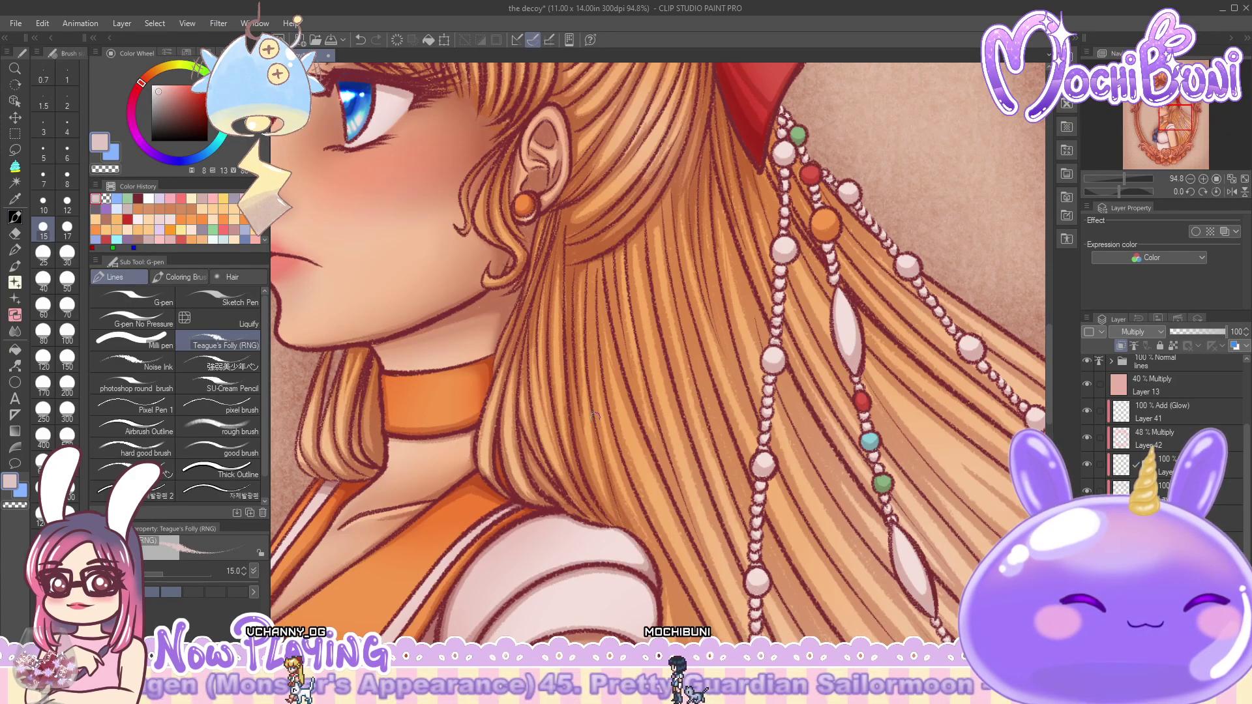
{"action": "left_click_drag", "start_coordinate": [586, 300], "coordinate": [593, 398]}
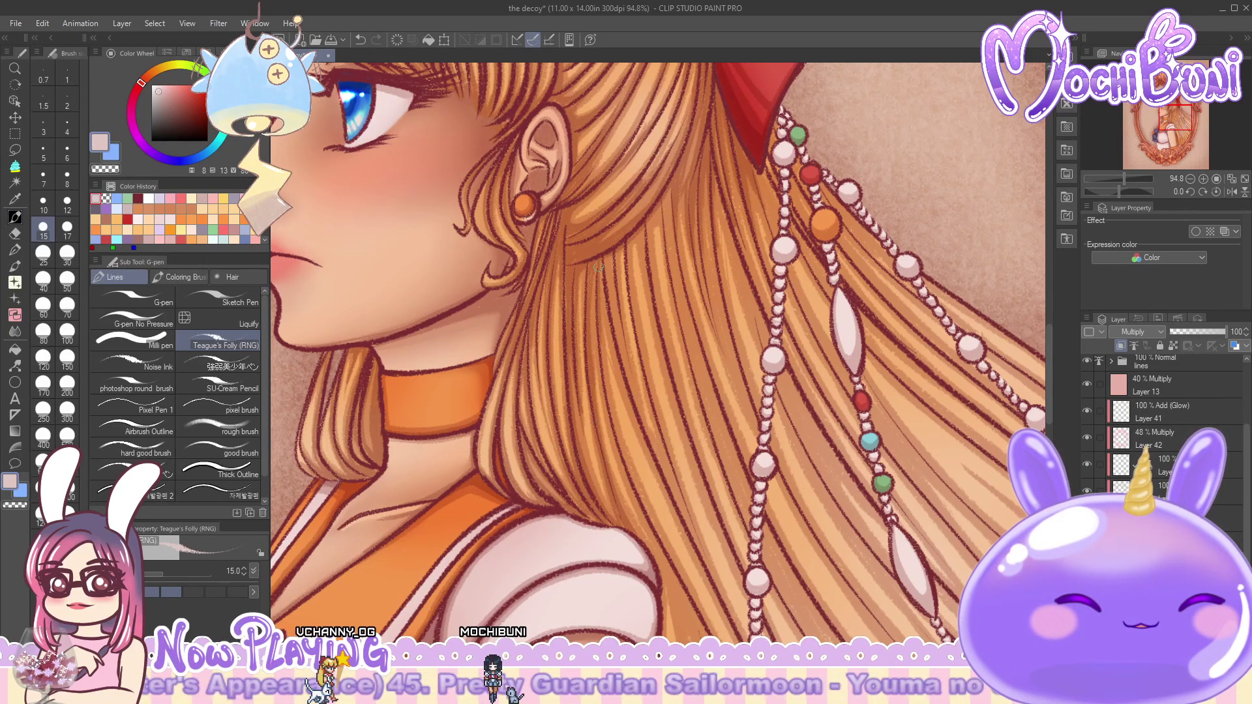
{"action": "left_click_drag", "start_coordinate": [623, 445], "coordinate": [661, 530]}
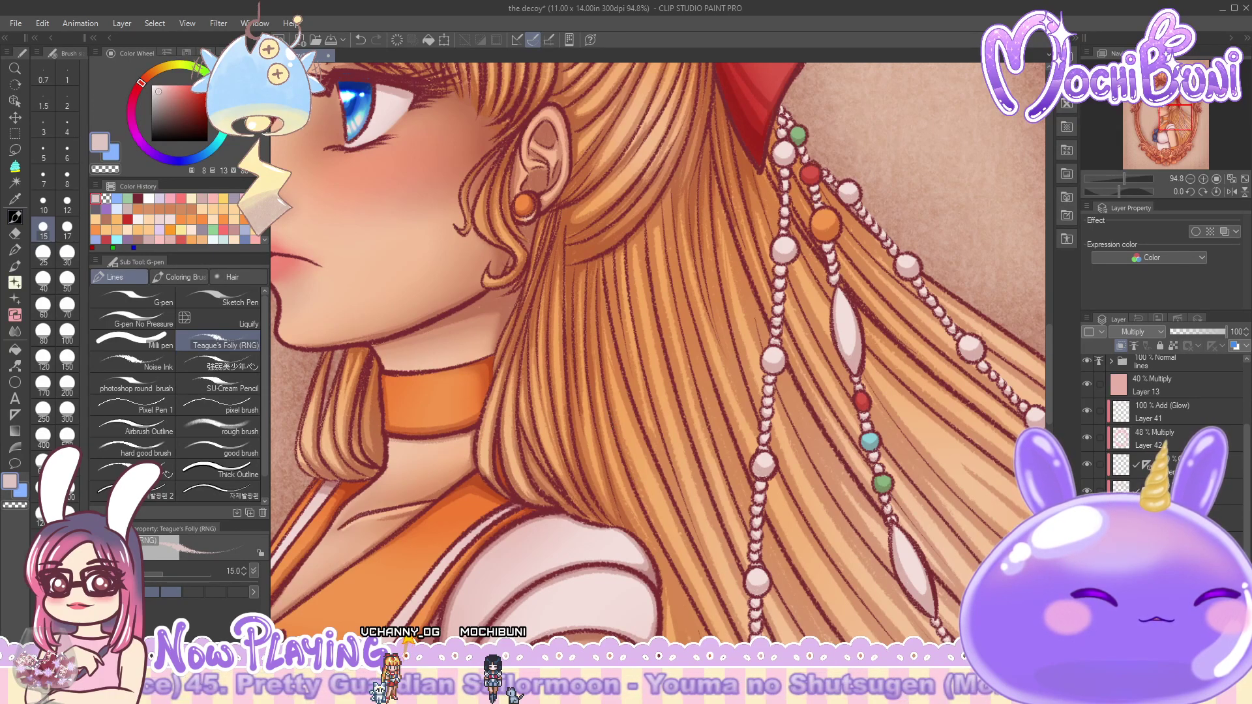
{"action": "key", "text": "ctrl+z"}
{"action": "left_click_drag", "start_coordinate": [636, 483], "coordinate": [672, 562]}
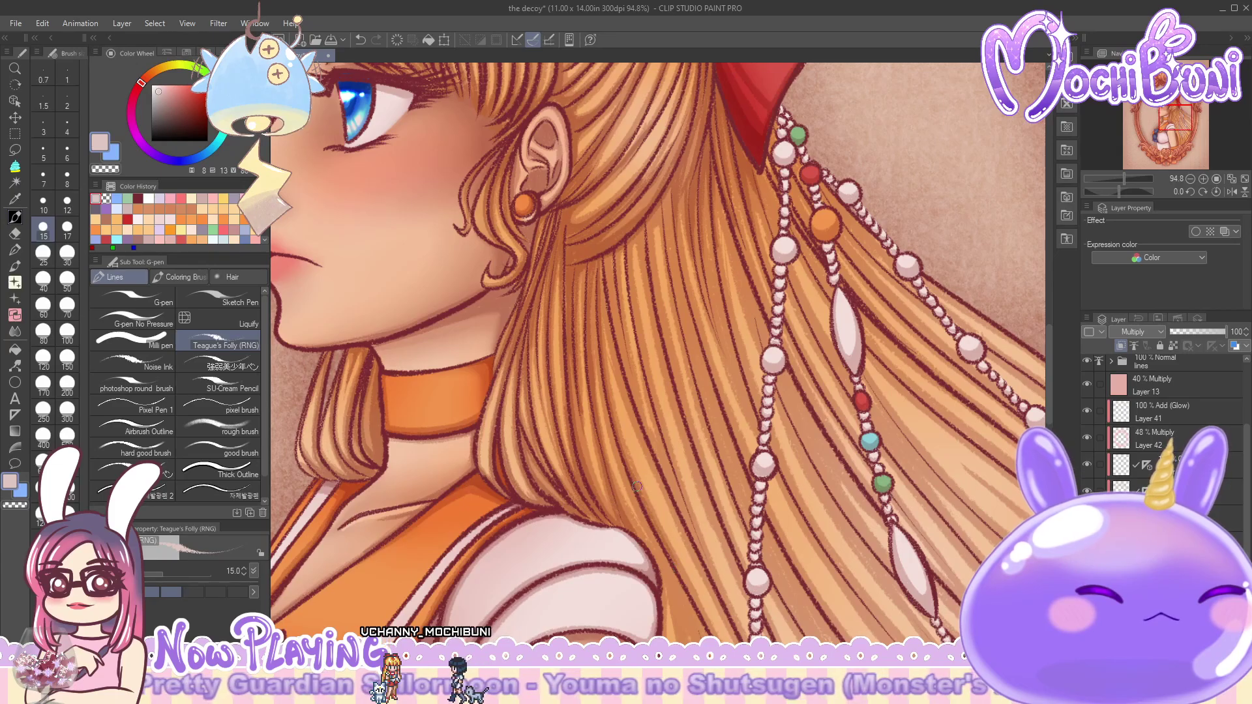
- Paint long shadow strokes down the hair strands that fall from beneath the tied-back section behind the ear
{"action": "left_click_drag", "start_coordinate": [604, 287], "coordinate": [634, 413]}
{"action": "left_click_drag", "start_coordinate": [607, 266], "coordinate": [638, 408]}
{"action": "mouse_move", "coordinate": [616, 274]}
{"action": "left_mouse_down"}
{"action": "mouse_move", "coordinate": [652, 443]}
{"action": "mouse_move", "coordinate": [634, 390]}
{"action": "mouse_move", "coordinate": [679, 504]}
{"action": "left_mouse_up"}
{"action": "left_click_drag", "start_coordinate": [626, 240], "coordinate": [640, 327]}
{"action": "left_click_drag", "start_coordinate": [631, 283], "coordinate": [645, 368]}
{"action": "left_click_drag", "start_coordinate": [669, 463], "coordinate": [702, 550]}
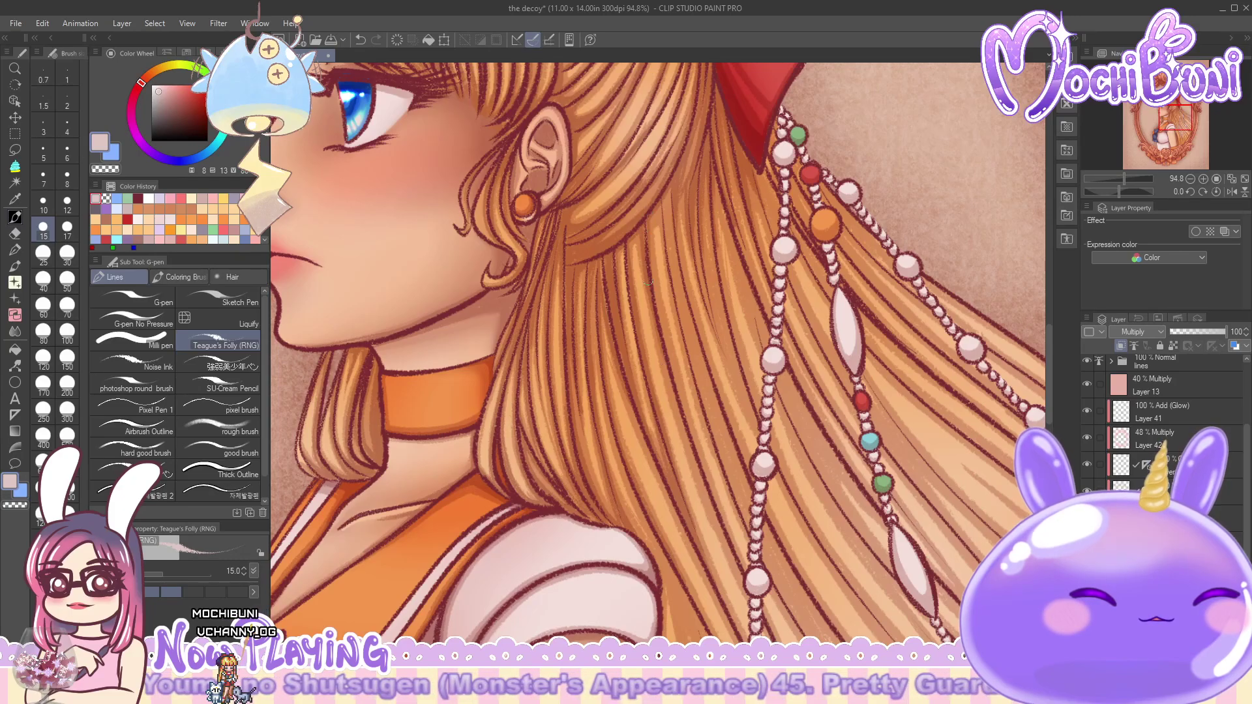
- Continue the strand shadows across the middle of the loose hair, between the shoulder and the vertical pearl strand
{"action": "left_click_drag", "start_coordinate": [673, 391], "coordinate": [692, 456]}
{"action": "left_click_drag", "start_coordinate": [653, 314], "coordinate": [730, 552]}
{"action": "left_click_drag", "start_coordinate": [694, 467], "coordinate": [733, 553]}
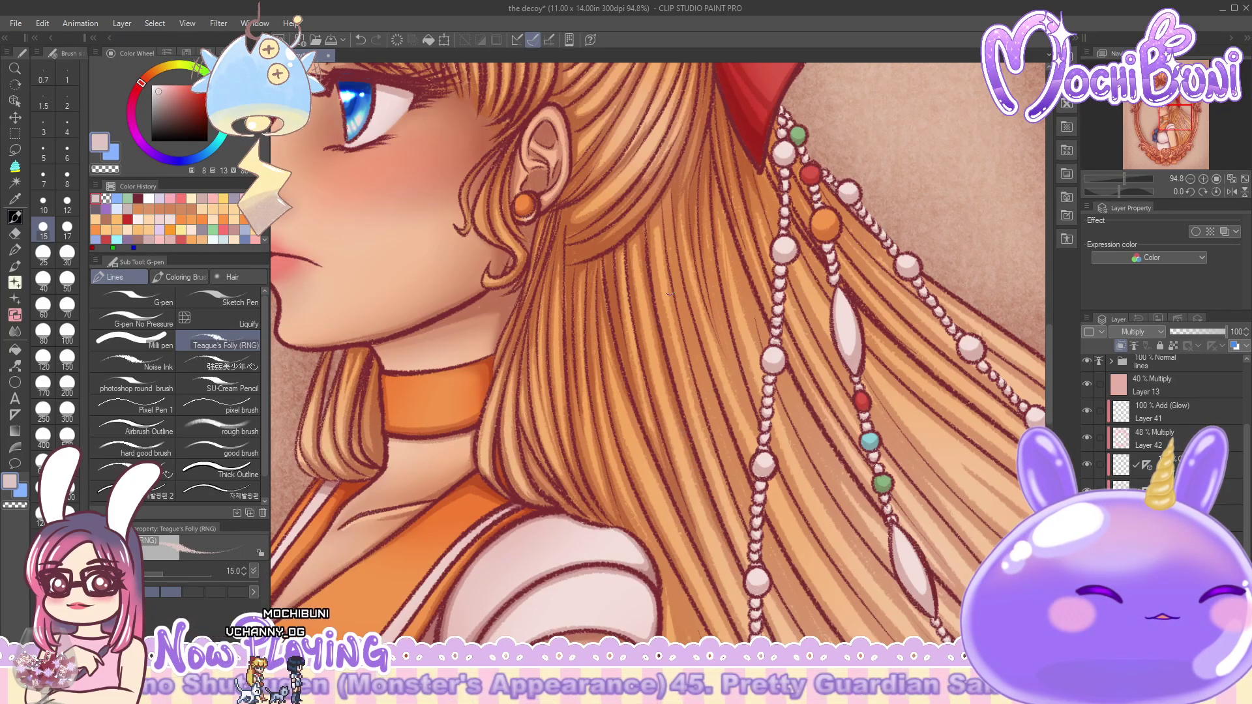
{"action": "left_click_drag", "start_coordinate": [653, 273], "coordinate": [695, 446]}
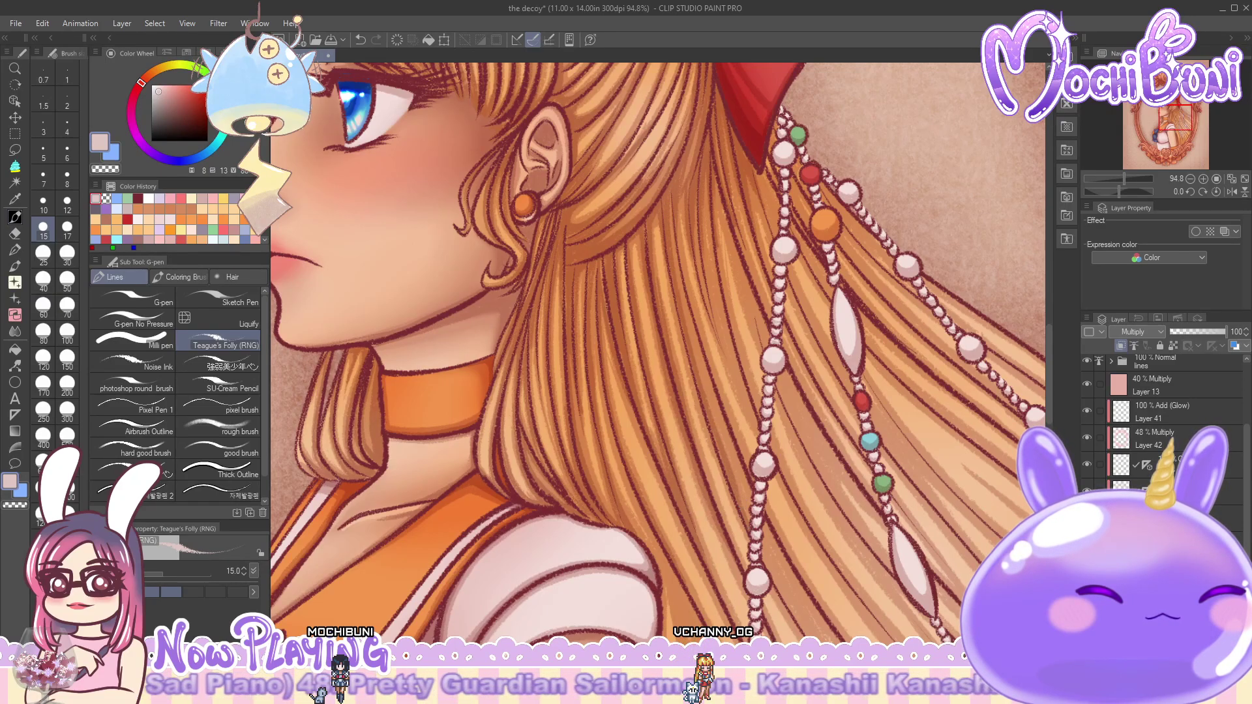
{"action": "left_click_drag", "start_coordinate": [689, 307], "coordinate": [720, 408]}
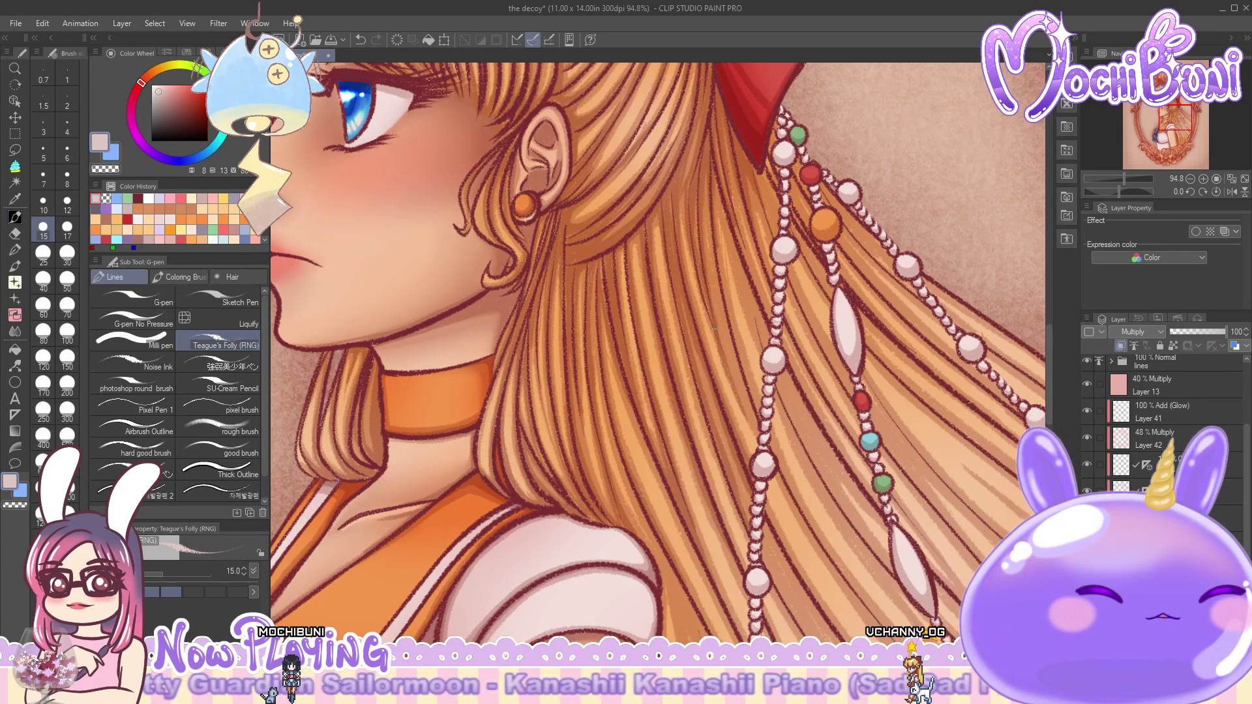
- Shade the hair strands beneath the red bow, running down alongside the vertical pearl strand
{"action": "left_click_drag", "start_coordinate": [705, 188], "coordinate": [715, 289]}
{"action": "left_click_drag", "start_coordinate": [708, 194], "coordinate": [733, 349]}
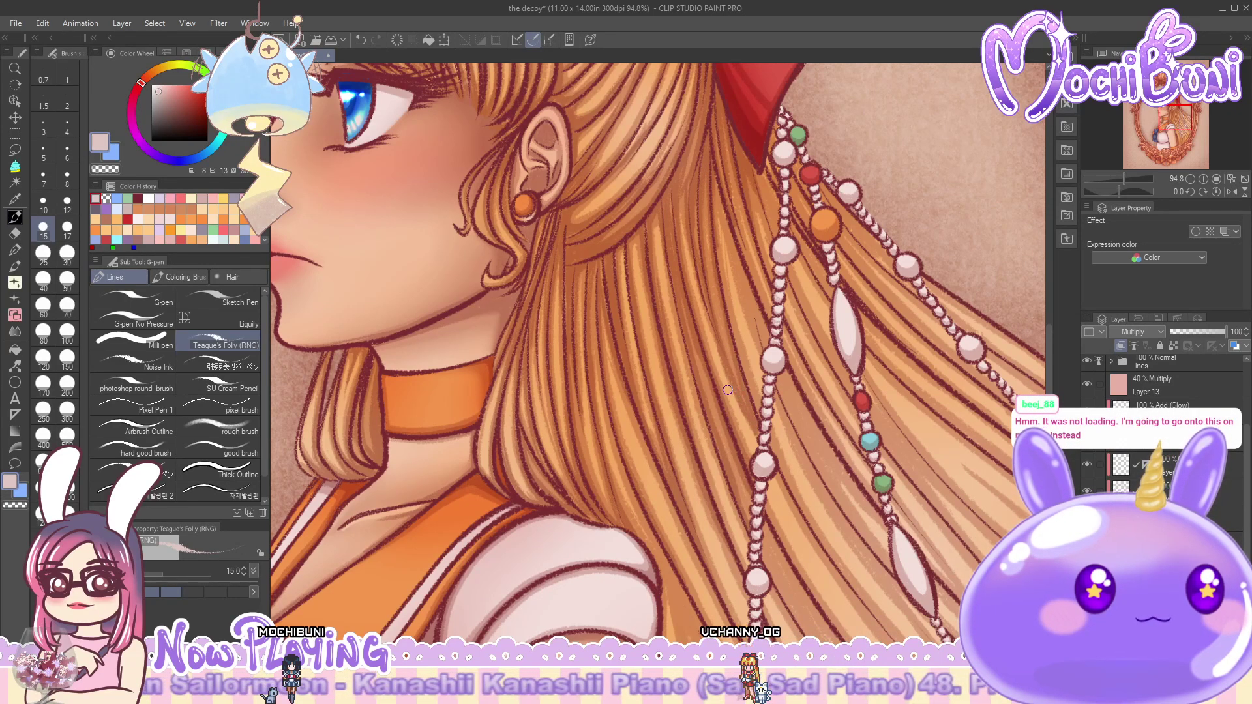
{"action": "left_click_drag", "start_coordinate": [706, 241], "coordinate": [712, 296]}
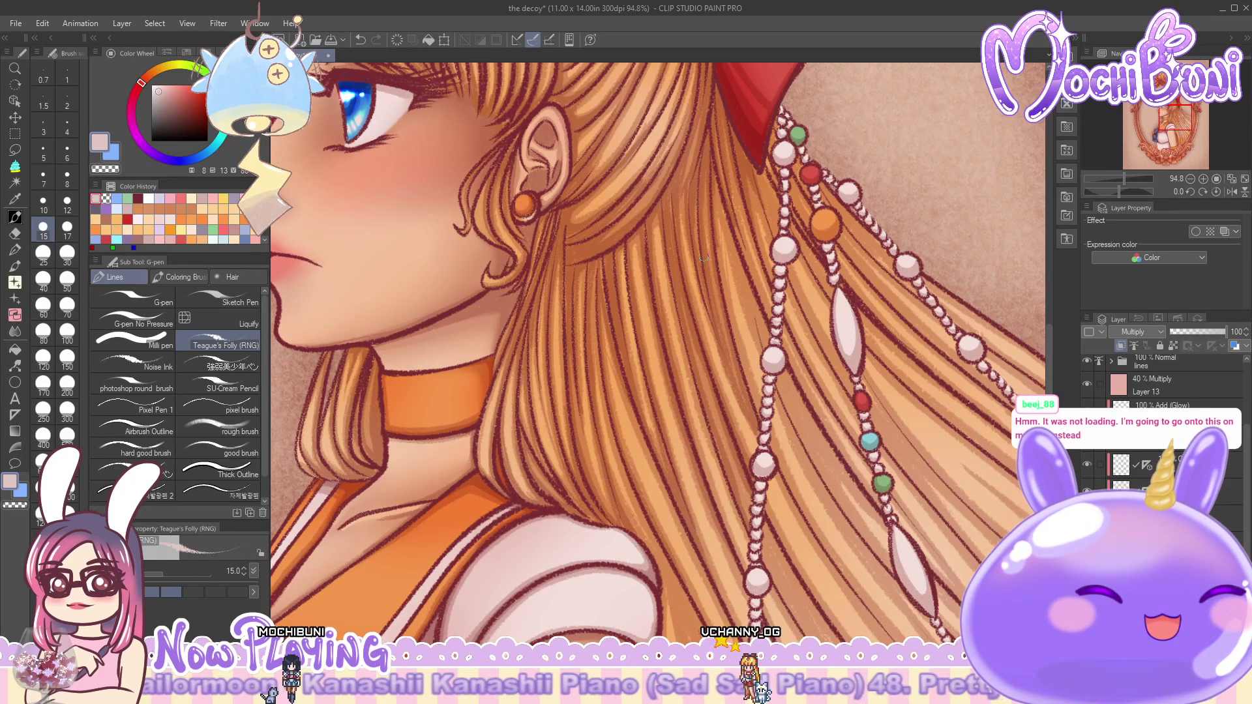
{"action": "left_click_drag", "start_coordinate": [720, 219], "coordinate": [750, 393]}
{"action": "left_click_drag", "start_coordinate": [736, 319], "coordinate": [763, 424]}
- Deepen the shadow at the roots of the strands below the red bow, replacing one stroke, and carry it down beside the pearls
{"action": "left_click_drag", "start_coordinate": [720, 199], "coordinate": [731, 254]}
{"action": "left_click_drag", "start_coordinate": [721, 205], "coordinate": [744, 282]}
{"action": "key", "text": "ctrl+z"}
{"action": "left_click_drag", "start_coordinate": [715, 186], "coordinate": [740, 270]}
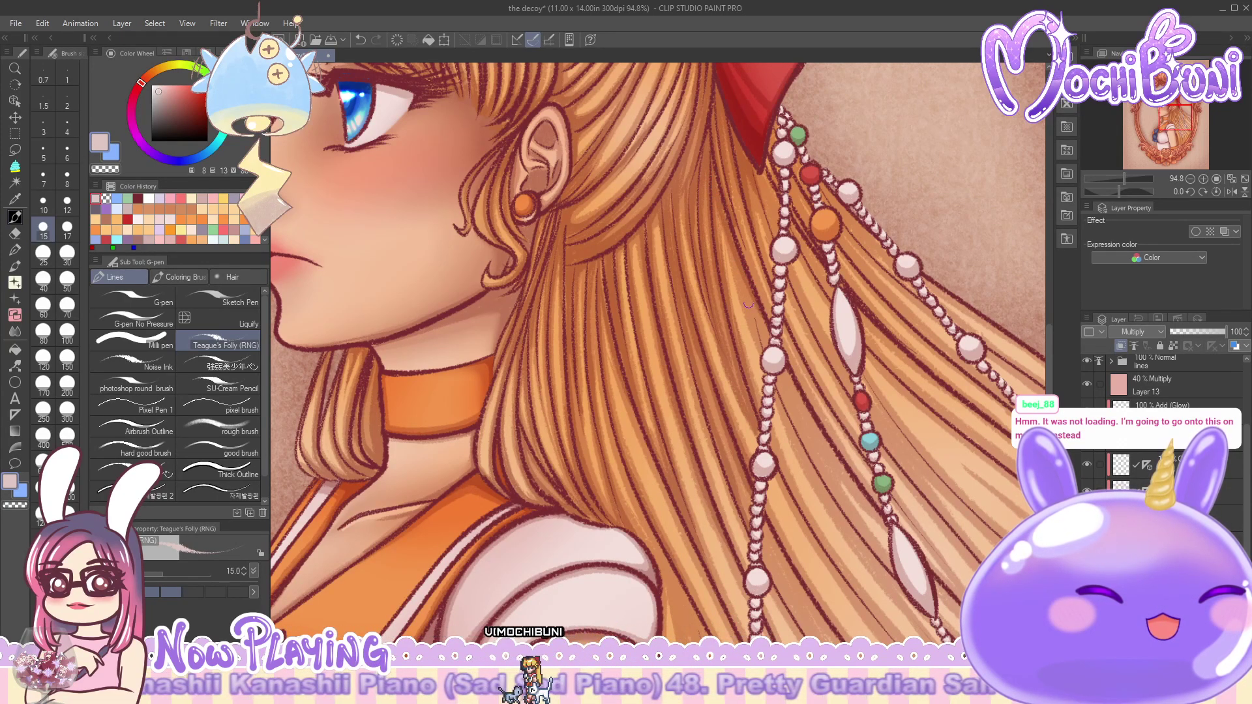
{"action": "left_click_drag", "start_coordinate": [744, 277], "coordinate": [758, 346]}
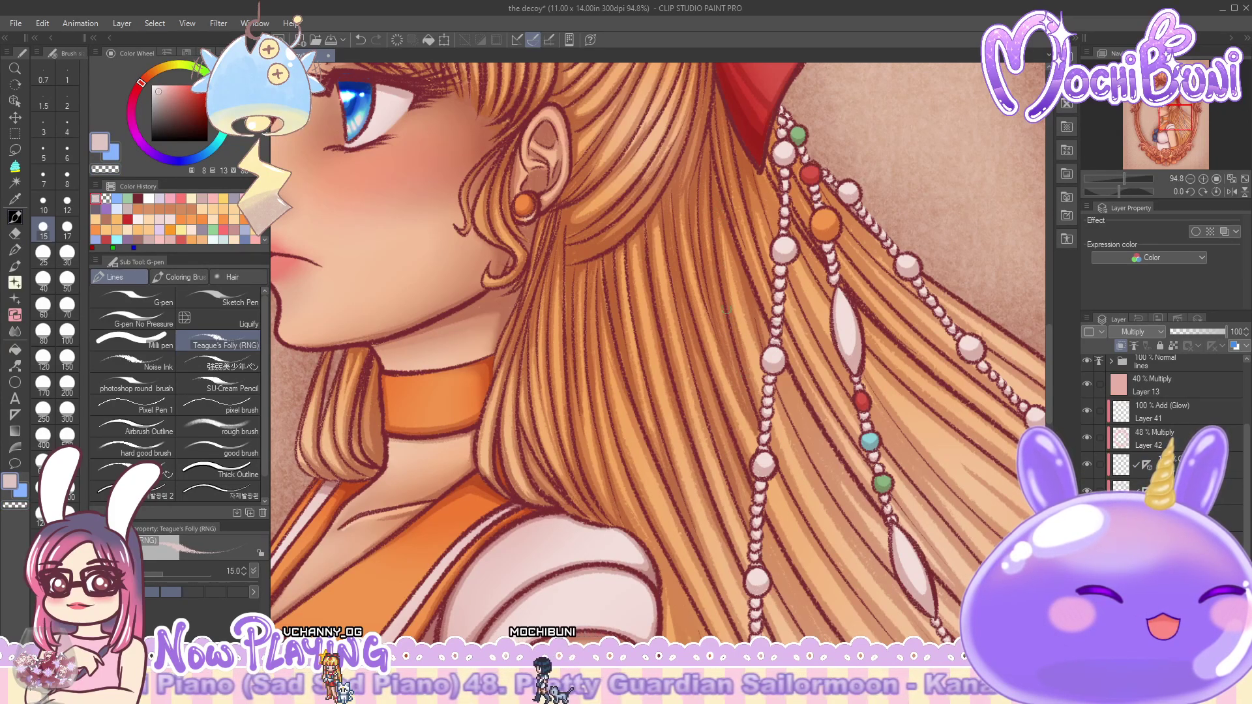
- Trim the hair shadow beside the vertical pearl strand with transparent colour and switch back to the shading colour
{"action": "key", "text": "c"}
{"action": "left_click_drag", "start_coordinate": [745, 371], "coordinate": [735, 318]}
{"action": "key", "text": "c"}
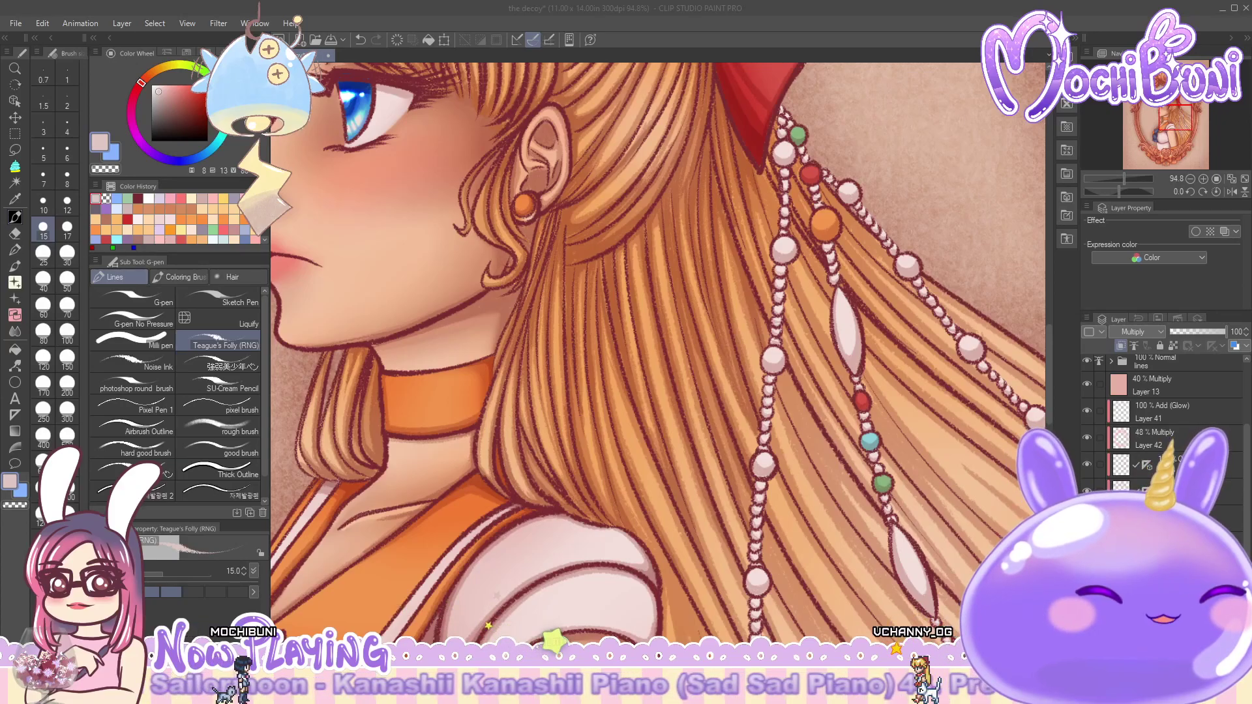
{"action": "left_click_drag", "start_coordinate": [1050, 383], "coordinate": [1053, 397]}
{"action": "scroll", "coordinate": [1050, 378], "scroll_direction": "down", "scroll_amount": 5}
{"action": "scroll", "coordinate": [1052, 397], "scroll_direction": "down", "scroll_amount": 4}
{"action": "scroll", "coordinate": [1052, 398], "scroll_direction": "up", "scroll_amount": 2}
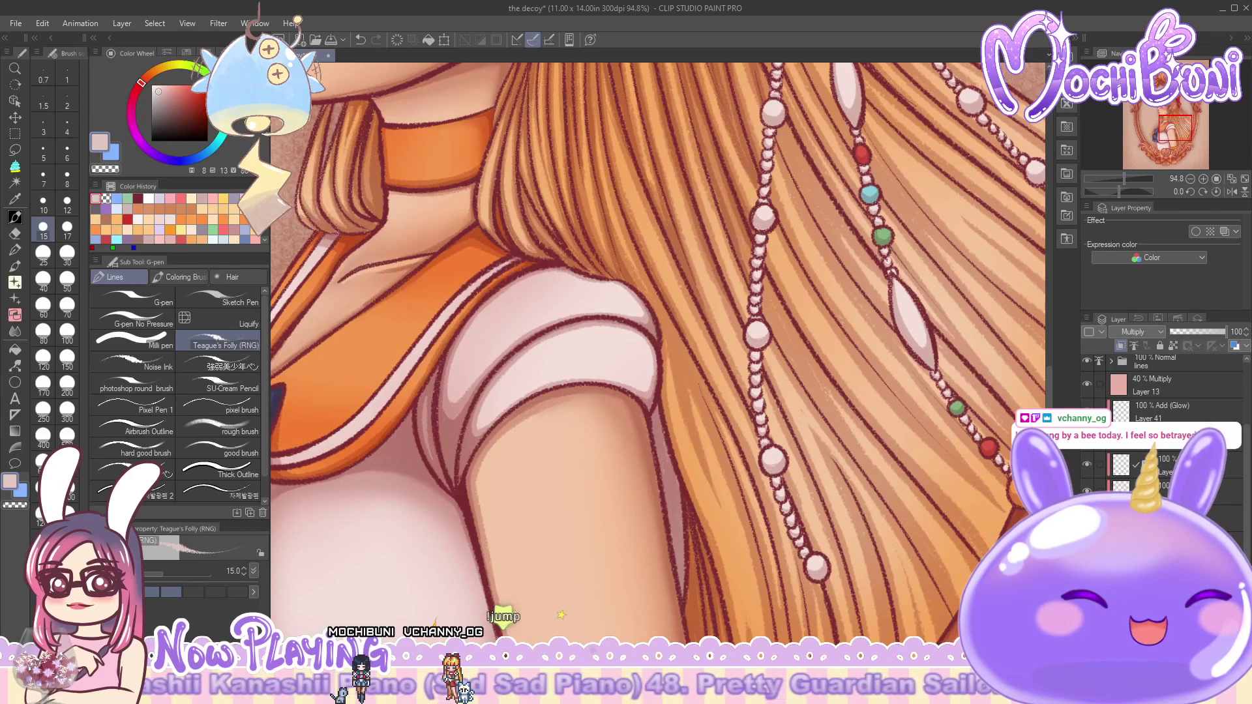
- Try a shadow stroke down the hair beside the outer edge of the puffed sleeve and undo the latest strokes
{"action": "scroll", "coordinate": [1049, 382], "scroll_direction": "up", "scroll_amount": 3}
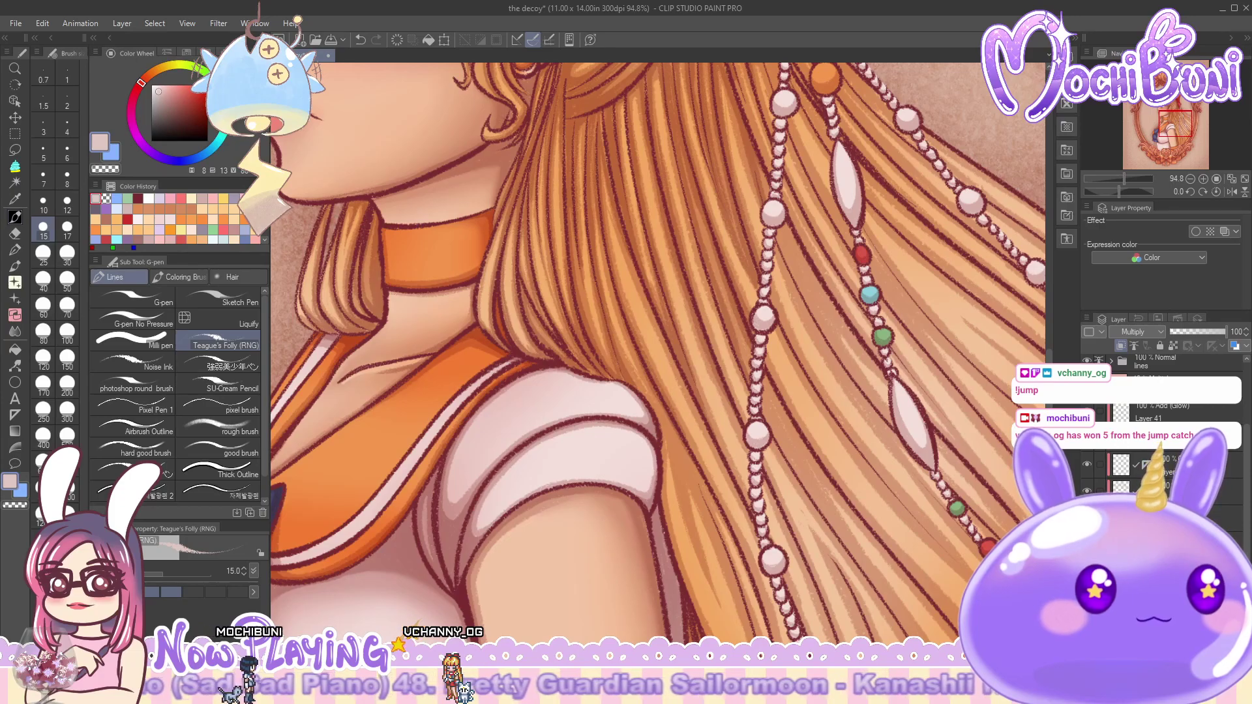
{"action": "scroll", "coordinate": [658, 344], "scroll_direction": "down", "scroll_amount": 3}
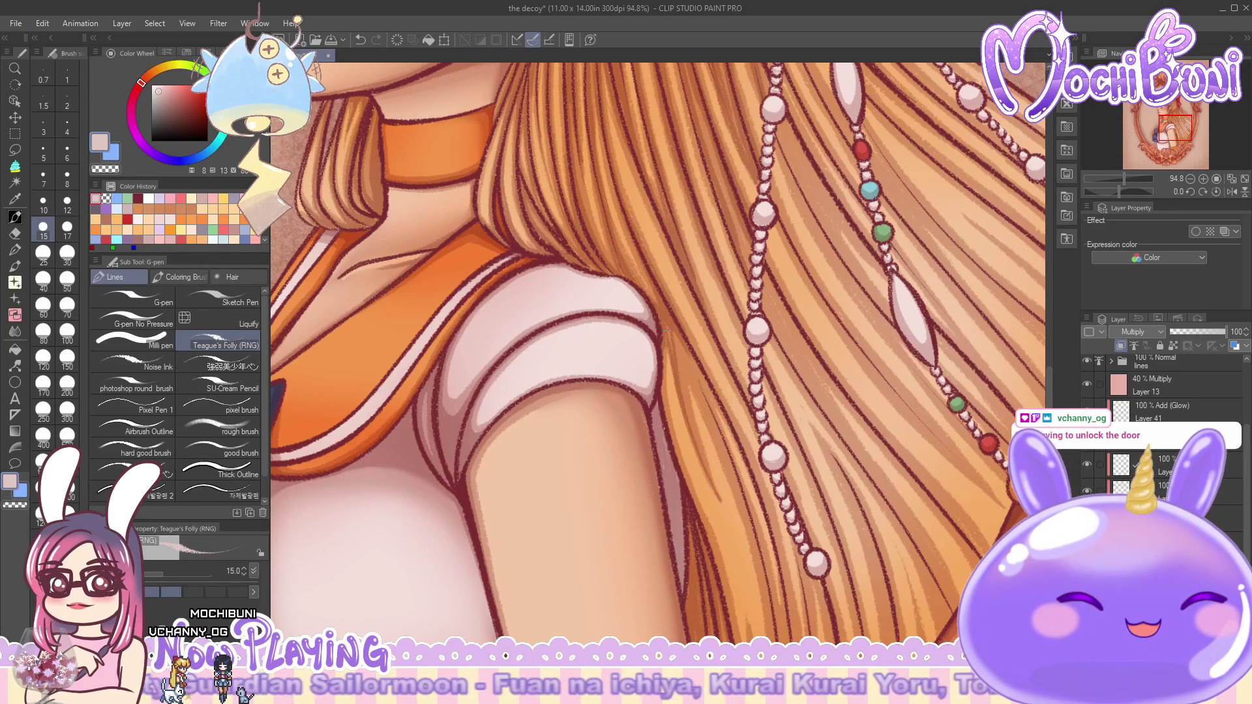
{"action": "left_click_drag", "start_coordinate": [661, 333], "coordinate": [666, 430]}
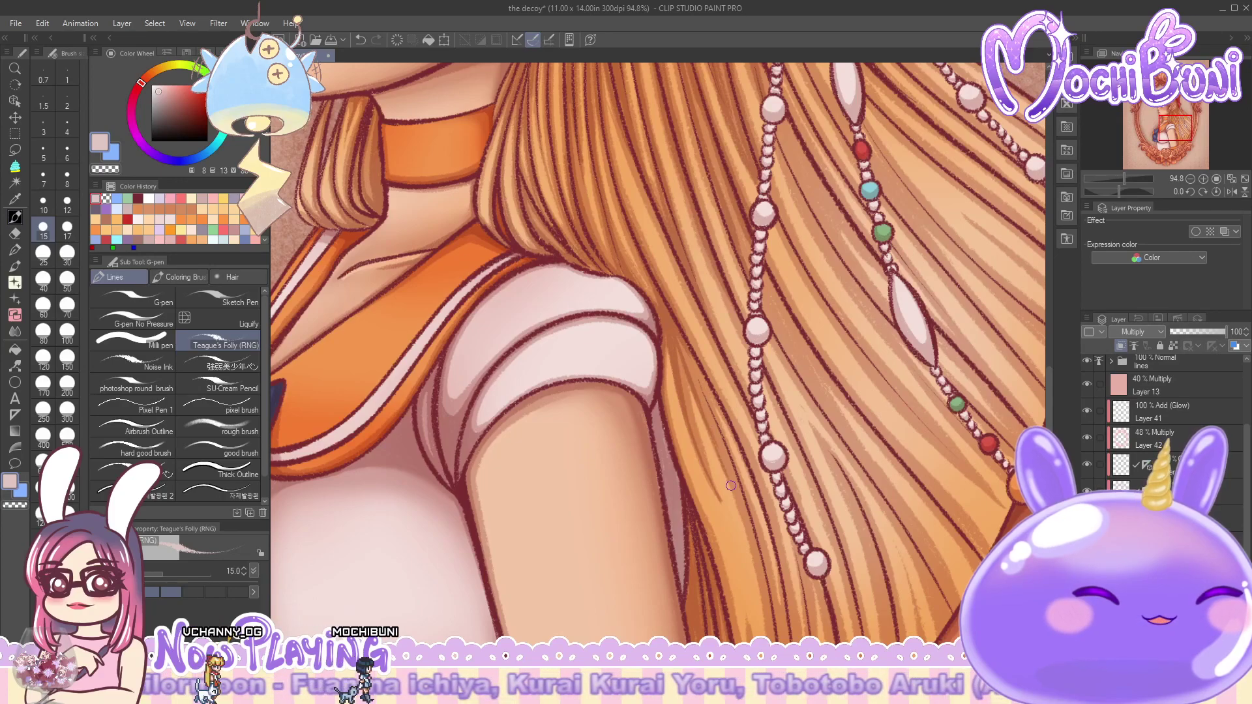
{"action": "scroll", "coordinate": [733, 512], "scroll_direction": "down", "scroll_amount": 3}
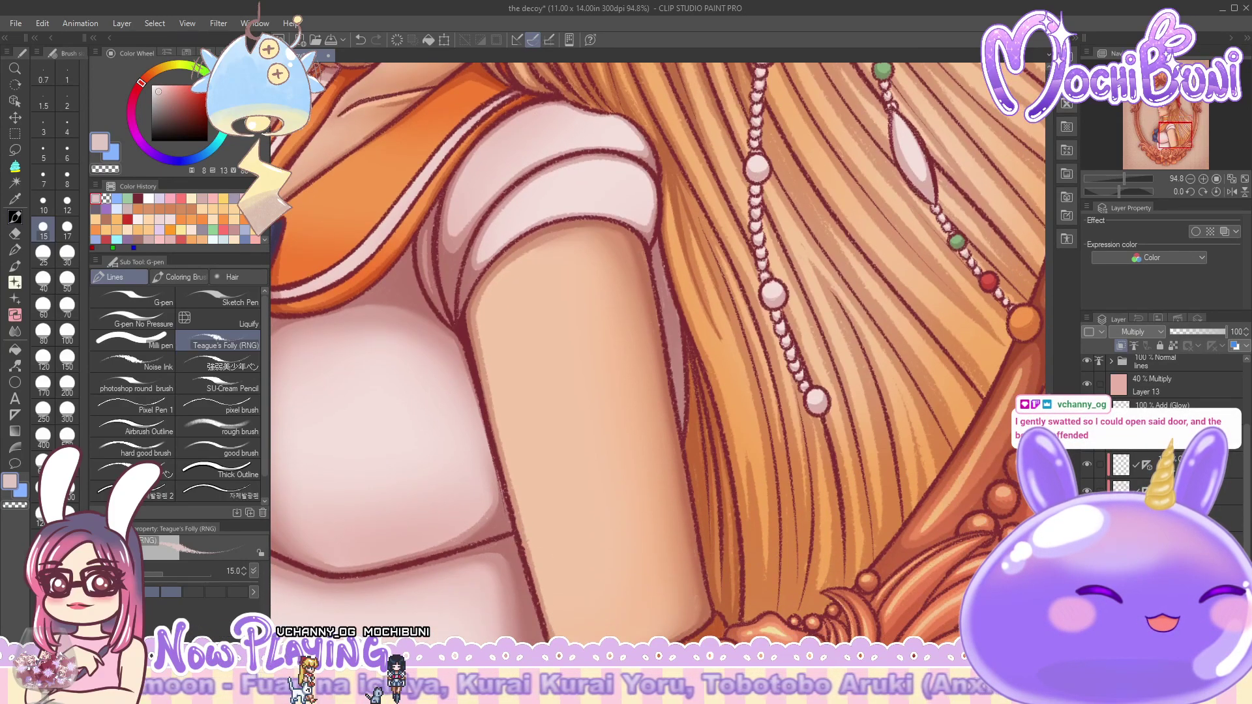
{"action": "key", "text": "ctrl+z"}
{"action": "key", "text": "ctrl+z"}
{"action": "key", "text": "ctrl+z"}
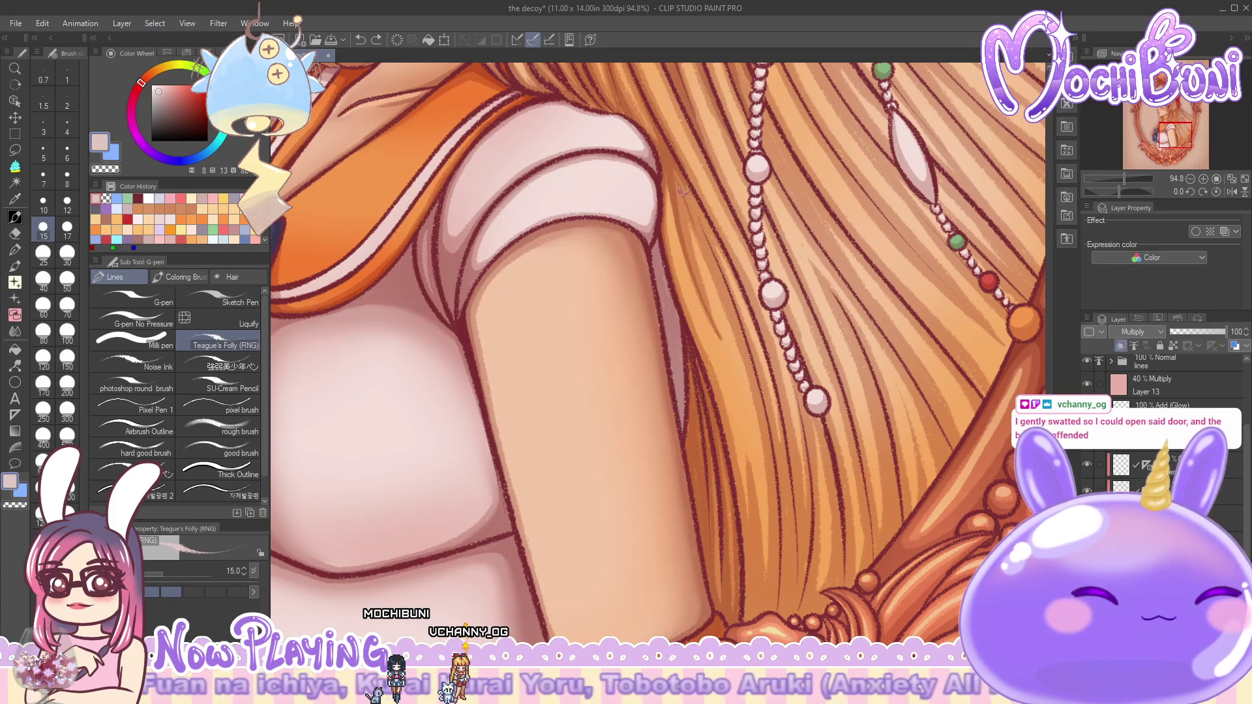
- Shade the hair strands running from behind the sleeve down to the frame, replacing one stroke, and touch up with transparent colour
{"action": "mouse_move", "coordinate": [679, 175]}
{"action": "left_mouse_down"}
{"action": "mouse_move", "coordinate": [725, 275]}
{"action": "mouse_move", "coordinate": [695, 225]}
{"action": "left_mouse_up"}
{"action": "mouse_move", "coordinate": [724, 284]}
{"action": "left_mouse_down"}
{"action": "mouse_move", "coordinate": [768, 440]}
{"action": "mouse_move", "coordinate": [770, 602]}
{"action": "left_mouse_up"}
{"action": "key", "text": "ctrl+z"}
{"action": "left_click_drag", "start_coordinate": [778, 555], "coordinate": [773, 604]}
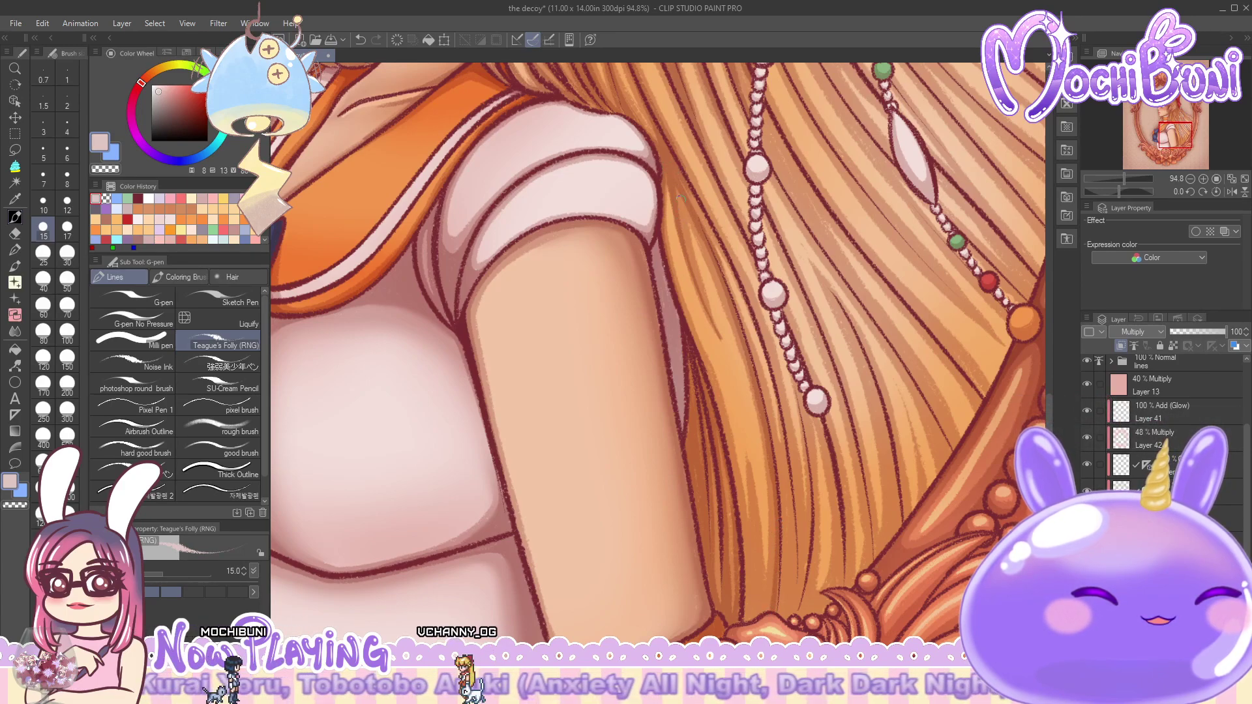
{"action": "key", "text": "c"}
{"action": "left_click", "coordinate": [732, 288]}
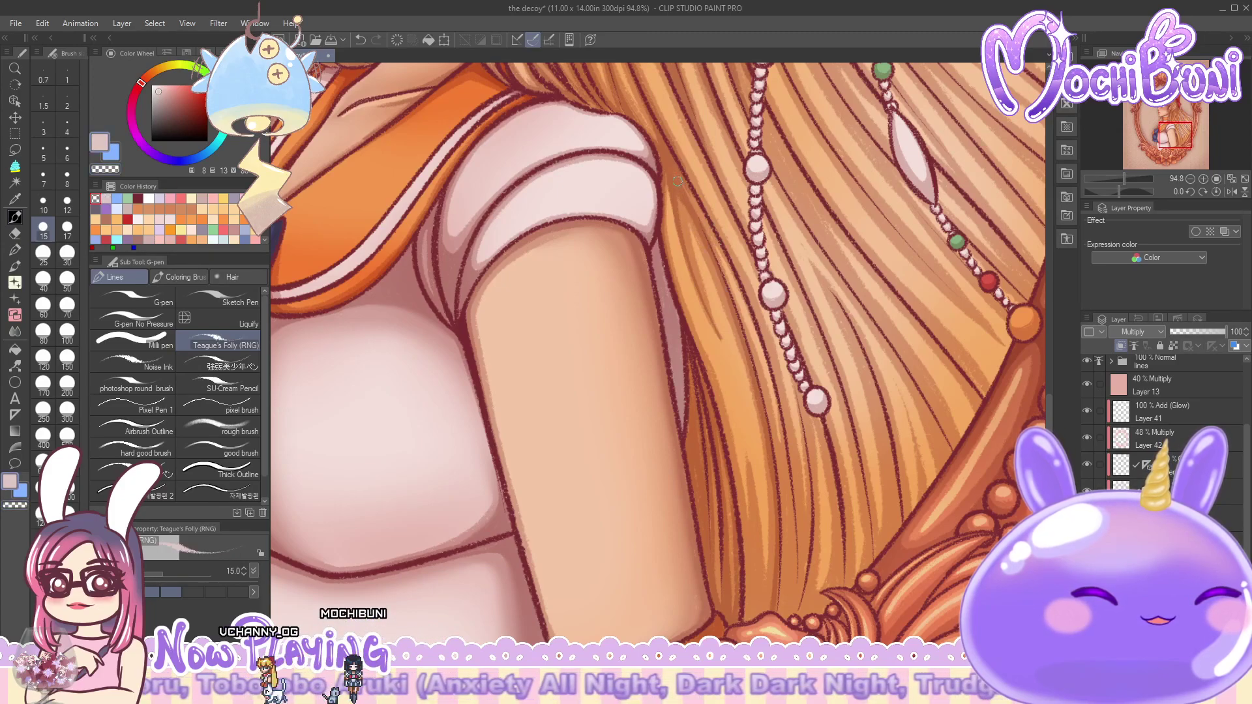
- Deepen the shadow on the strand beside the sleeve and on the lower strands near the frame, undoing one transparent trim
{"action": "mouse_move", "coordinate": [686, 193]}
{"action": "left_mouse_down"}
{"action": "mouse_move", "coordinate": [717, 241]}
{"action": "mouse_move", "coordinate": [671, 167]}
{"action": "mouse_move", "coordinate": [720, 251]}
{"action": "left_mouse_up"}
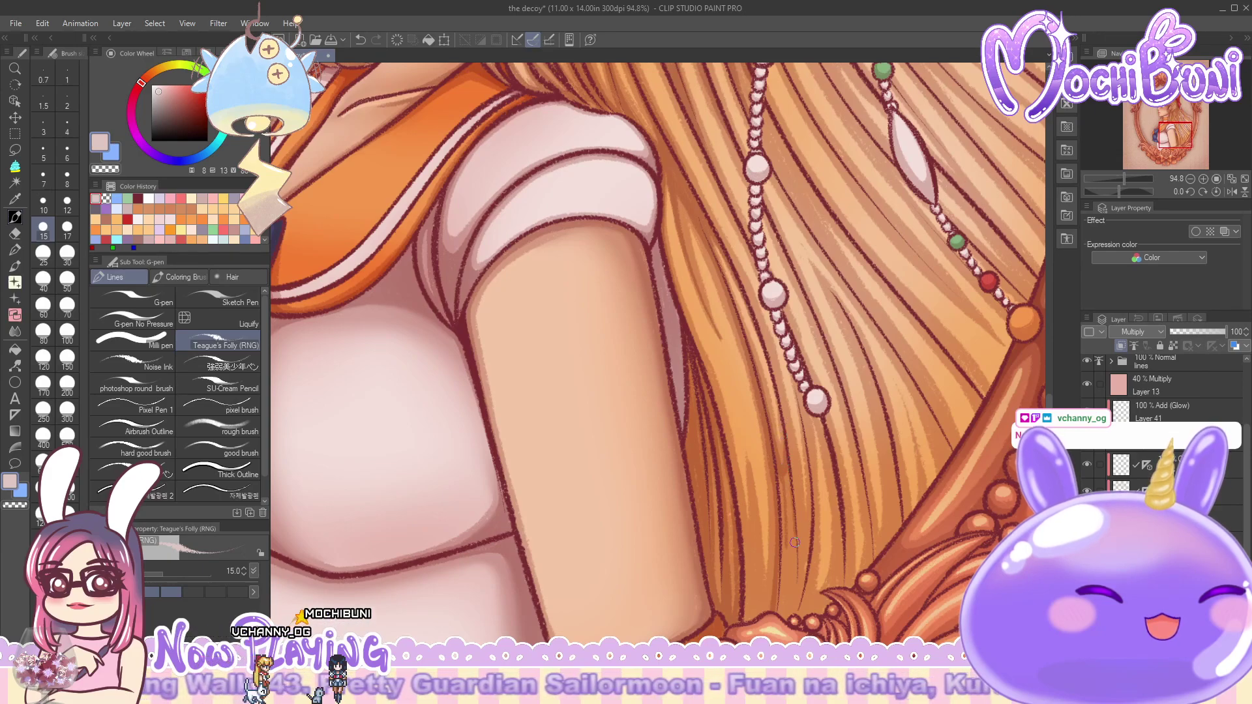
{"action": "left_click_drag", "start_coordinate": [782, 565], "coordinate": [780, 613]}
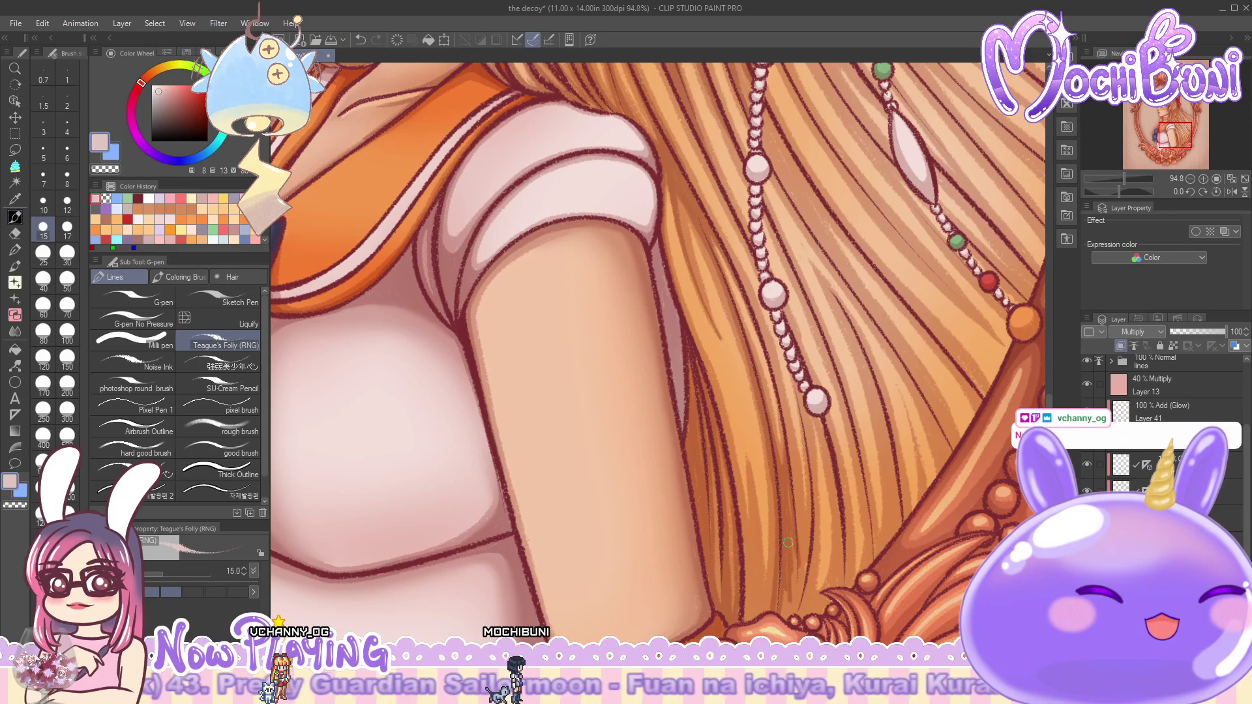
{"action": "key", "text": "c"}
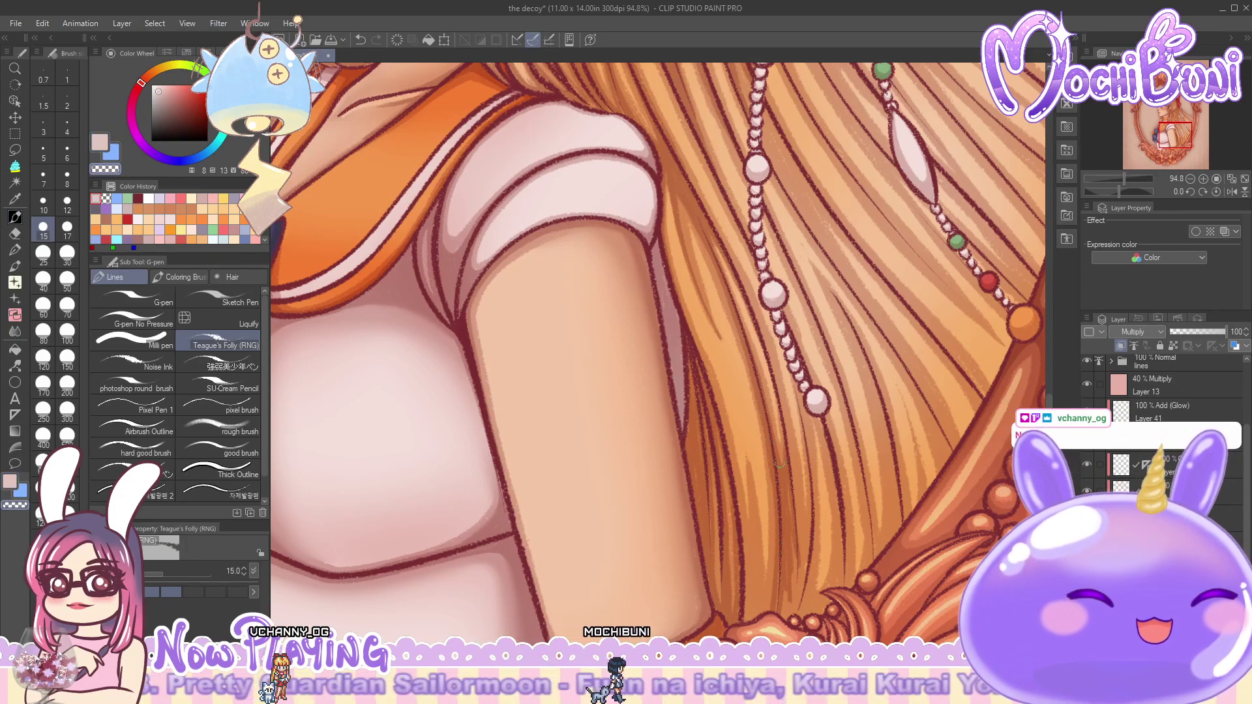
{"action": "mouse_move", "coordinate": [785, 502]}
{"action": "left_mouse_down"}
{"action": "mouse_move", "coordinate": [780, 444]}
{"action": "mouse_move", "coordinate": [787, 536]}
{"action": "left_mouse_up"}
{"action": "key", "text": "c"}
{"action": "key", "text": "ctrl+z"}
{"action": "left_click_drag", "start_coordinate": [782, 477], "coordinate": [787, 535]}
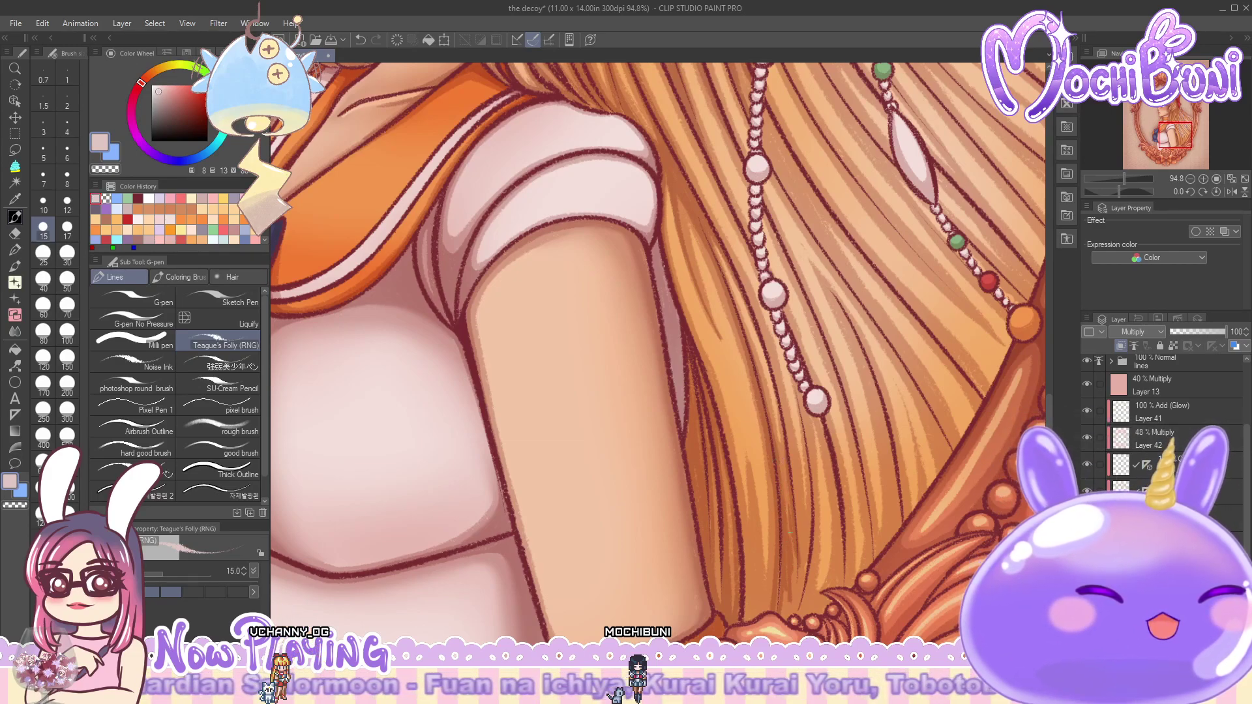
- Shade the strands directly below the end of the vertical pearl strand and trim their edges with transparent colour
{"action": "mouse_move", "coordinate": [799, 561]}
{"action": "left_mouse_down"}
{"action": "mouse_move", "coordinate": [795, 613]}
{"action": "mouse_move", "coordinate": [797, 602]}
{"action": "left_mouse_up"}
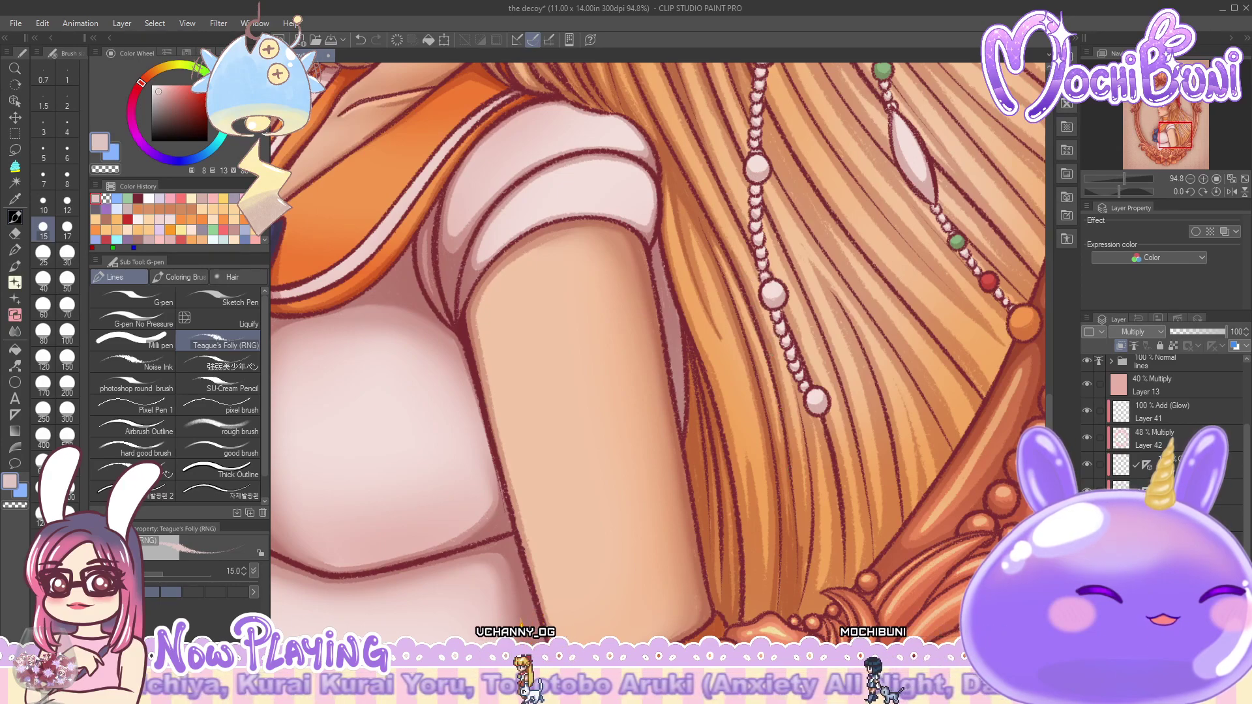
{"action": "left_click_drag", "start_coordinate": [794, 473], "coordinate": [802, 541]}
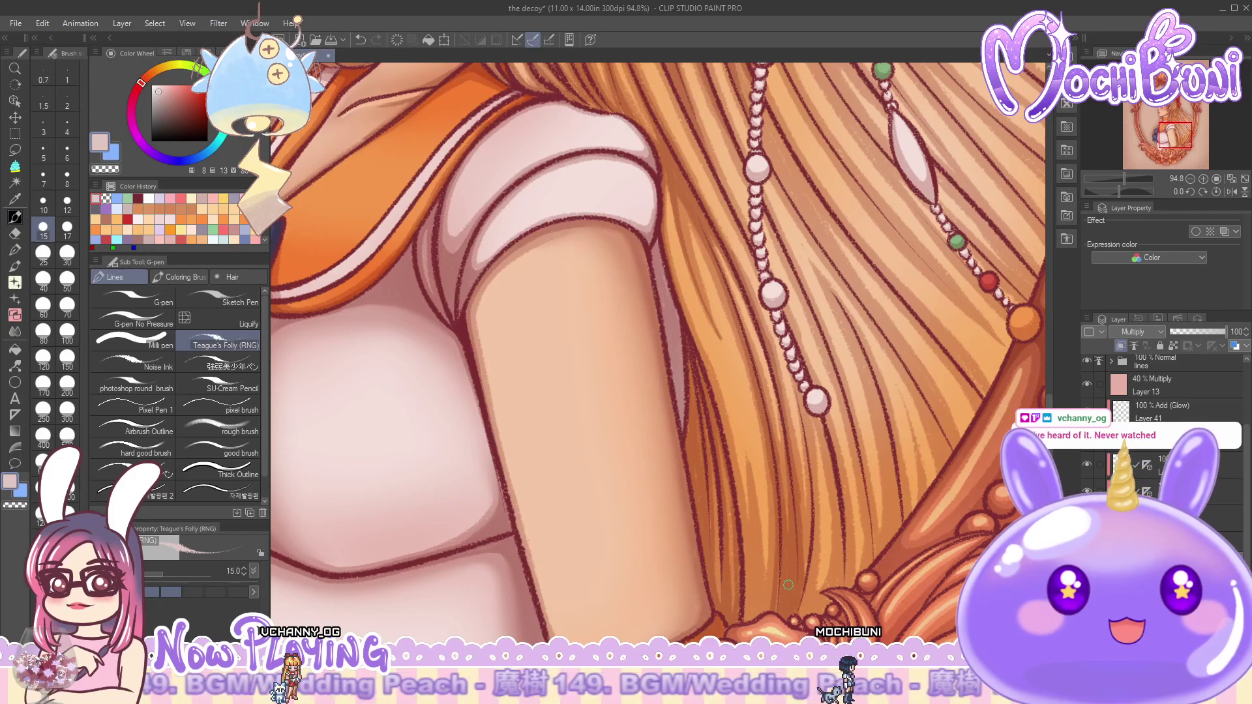
{"action": "mouse_move", "coordinate": [810, 504]}
{"action": "left_mouse_down"}
{"action": "mouse_move", "coordinate": [806, 562]}
{"action": "mouse_move", "coordinate": [808, 525]}
{"action": "left_mouse_up"}
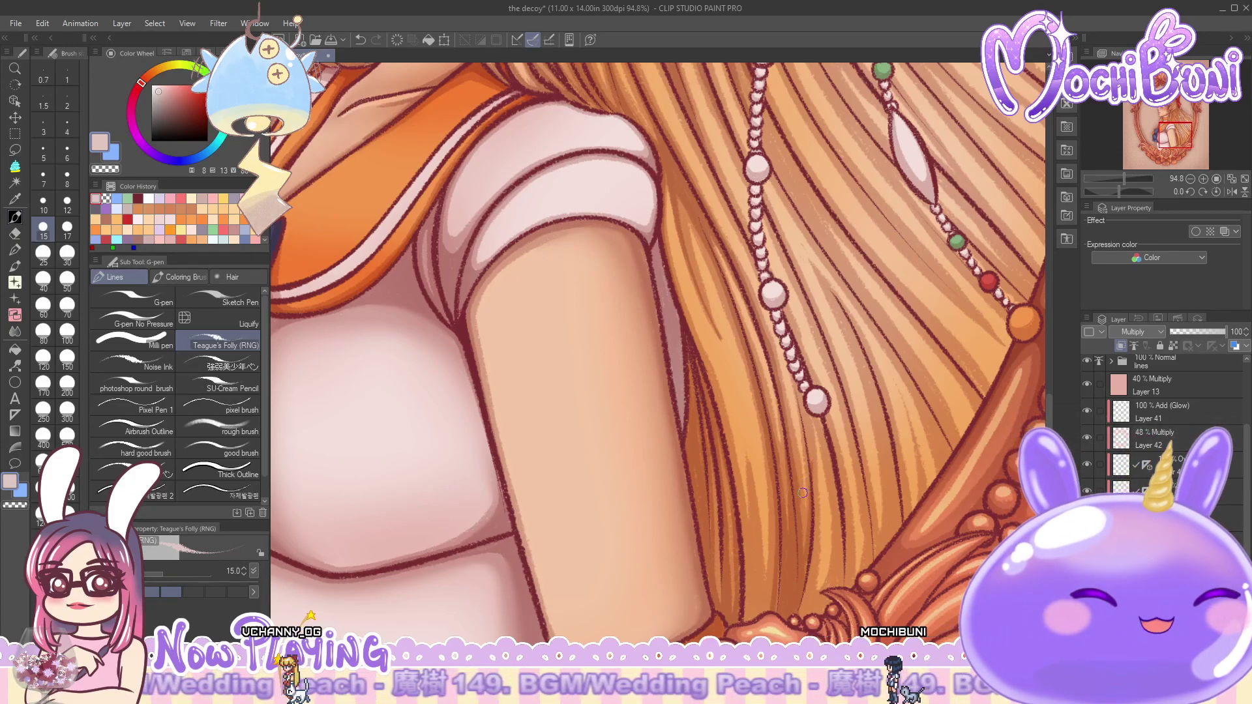
{"action": "left_click_drag", "start_coordinate": [800, 525], "coordinate": [794, 444]}
{"action": "key", "text": "c"}
{"action": "left_click_drag", "start_coordinate": [803, 542], "coordinate": [799, 551]}
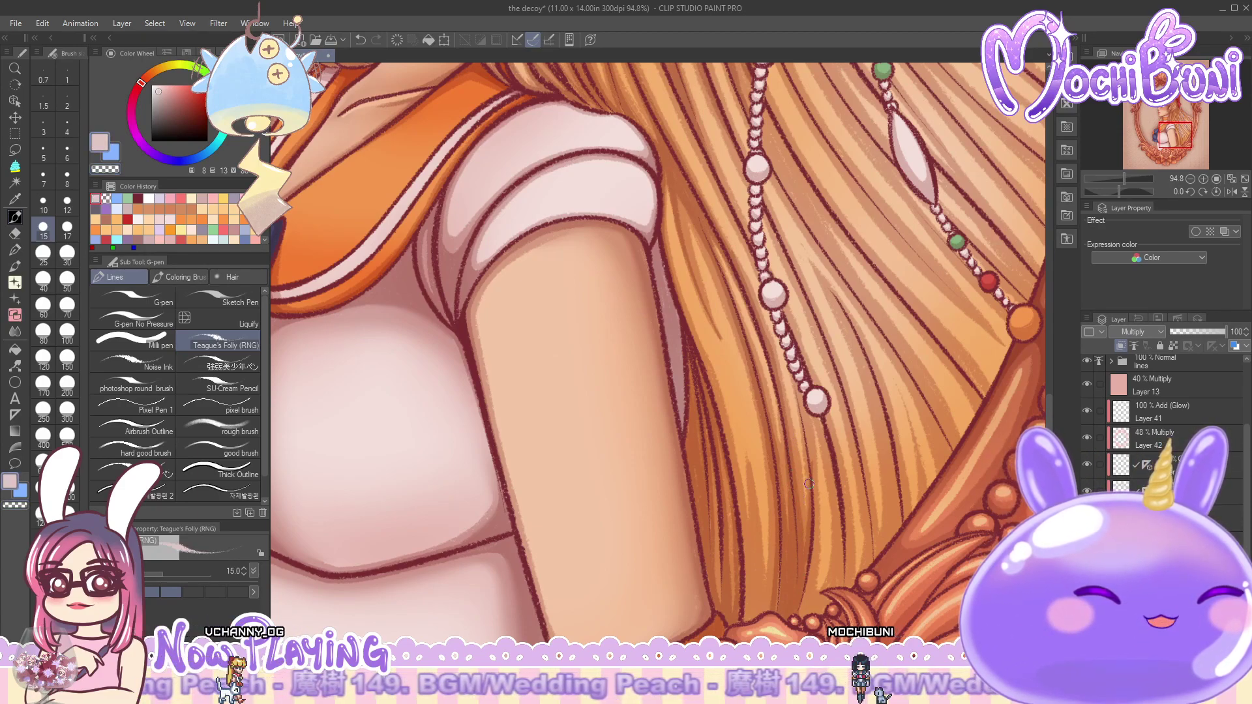
{"action": "mouse_move", "coordinate": [802, 456]}
{"action": "left_mouse_down"}
{"action": "mouse_move", "coordinate": [800, 414]}
{"action": "mouse_move", "coordinate": [809, 441]}
{"action": "left_mouse_up"}
{"action": "key", "text": "c"}
{"action": "left_click_drag", "start_coordinate": [804, 390], "coordinate": [810, 603]}
{"action": "key", "text": "c"}
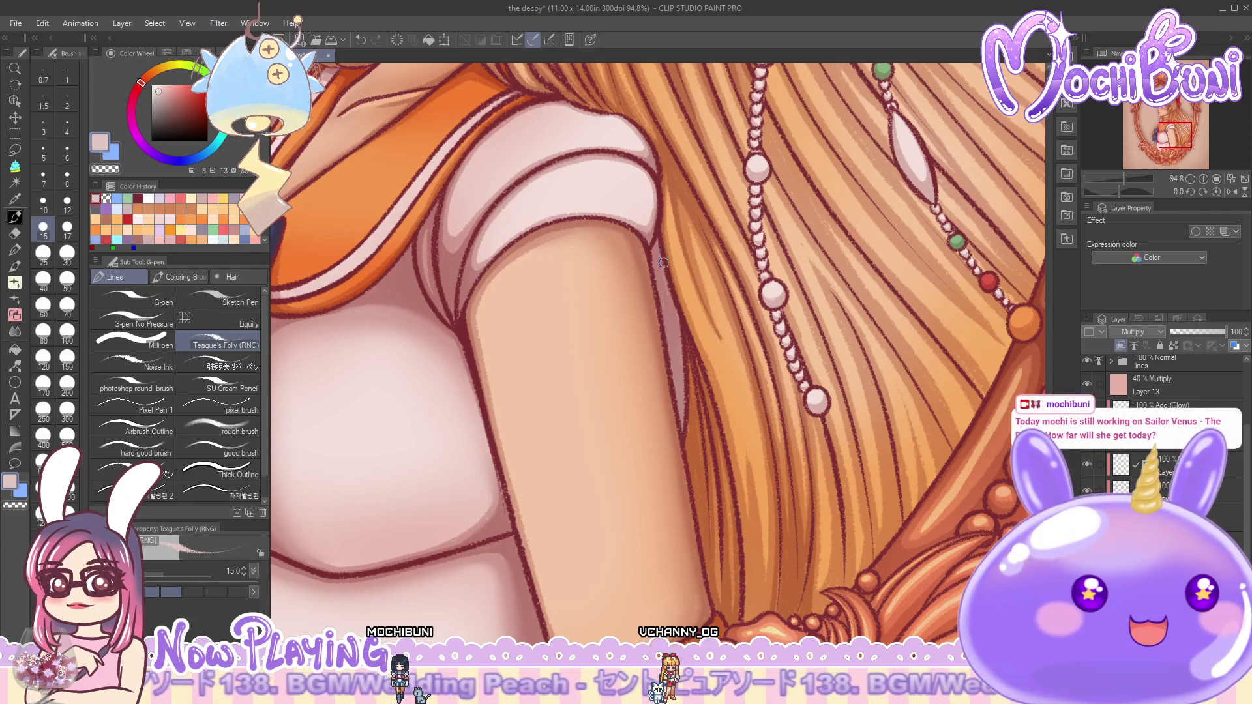
- Shade the strand behind the upper arm and the strand tips above the frame, just past the vertical pearl strand's end
{"action": "mouse_move", "coordinate": [679, 297]}
{"action": "left_mouse_down"}
{"action": "mouse_move", "coordinate": [710, 369]}
{"action": "mouse_move", "coordinate": [744, 546]}
{"action": "left_mouse_up"}
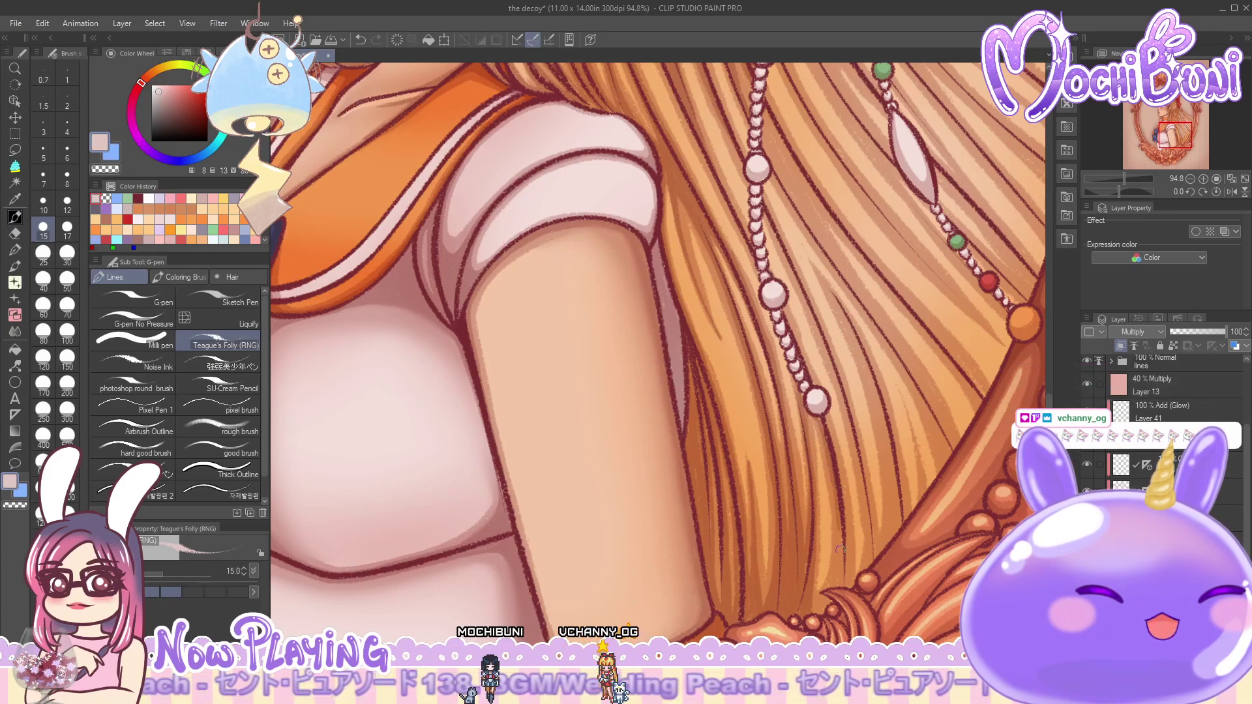
{"action": "left_click_drag", "start_coordinate": [841, 542], "coordinate": [838, 581]}
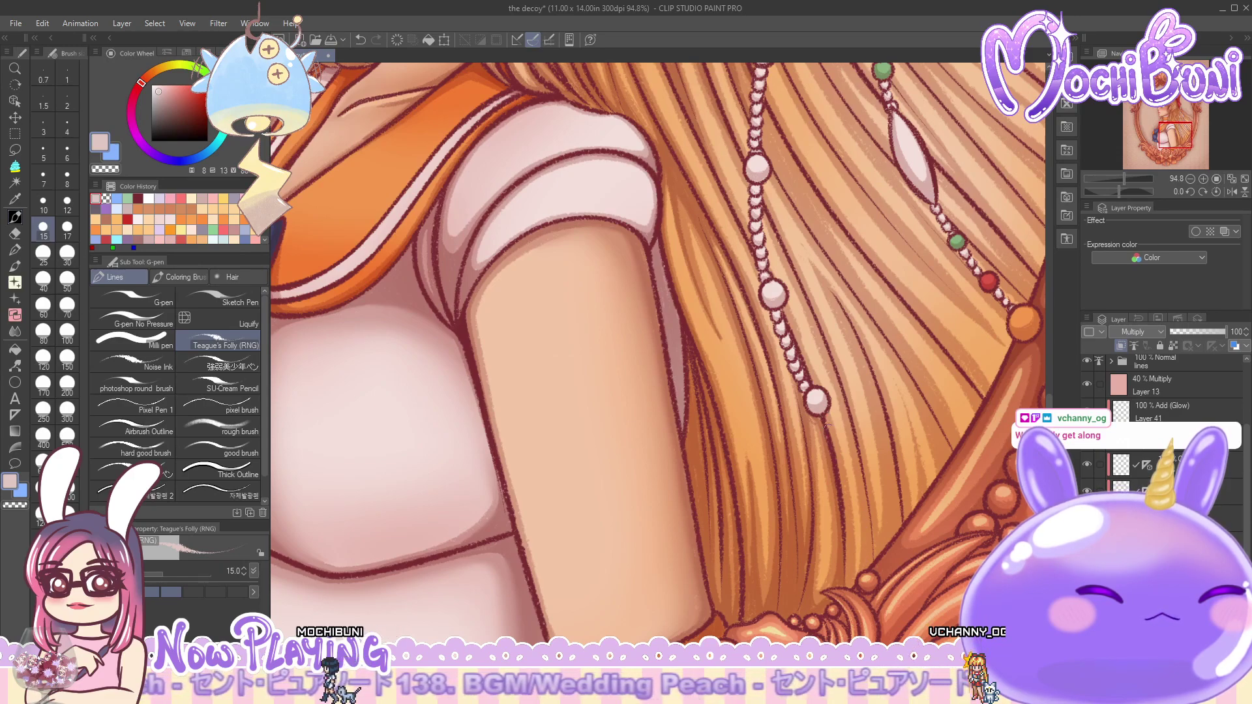
{"action": "left_click_drag", "start_coordinate": [841, 478], "coordinate": [847, 576]}
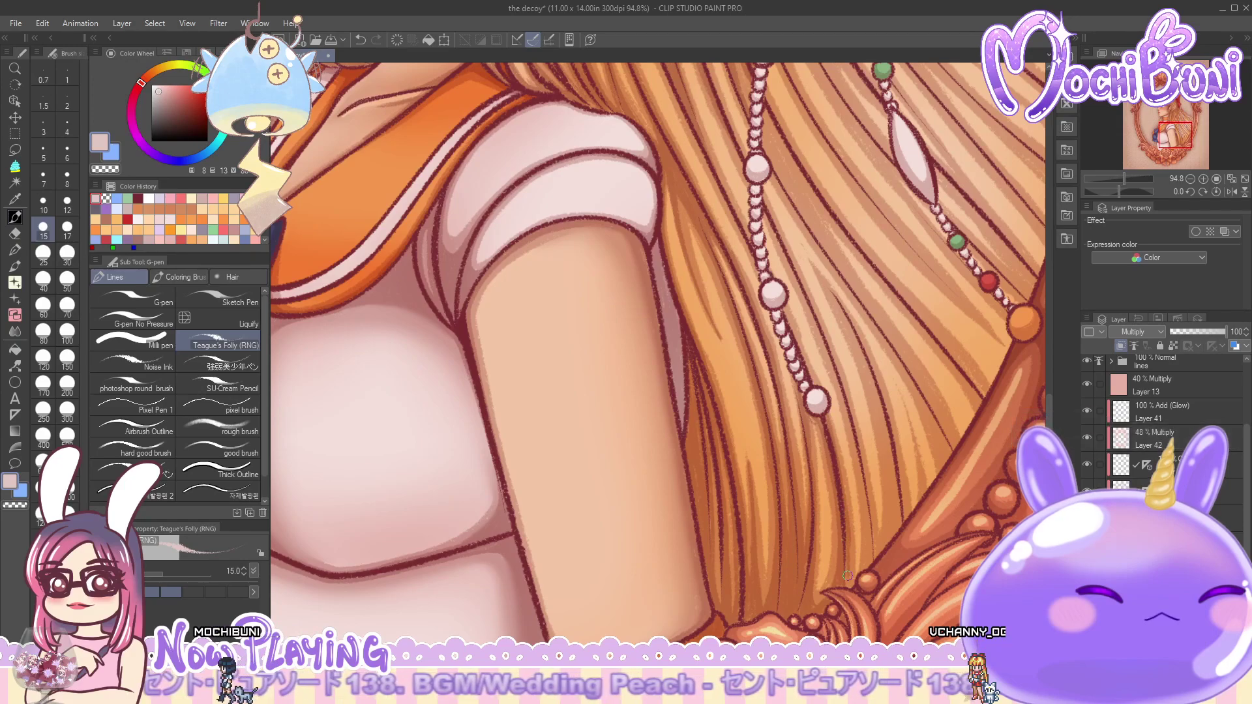
{"action": "left_click_drag", "start_coordinate": [864, 473], "coordinate": [868, 559]}
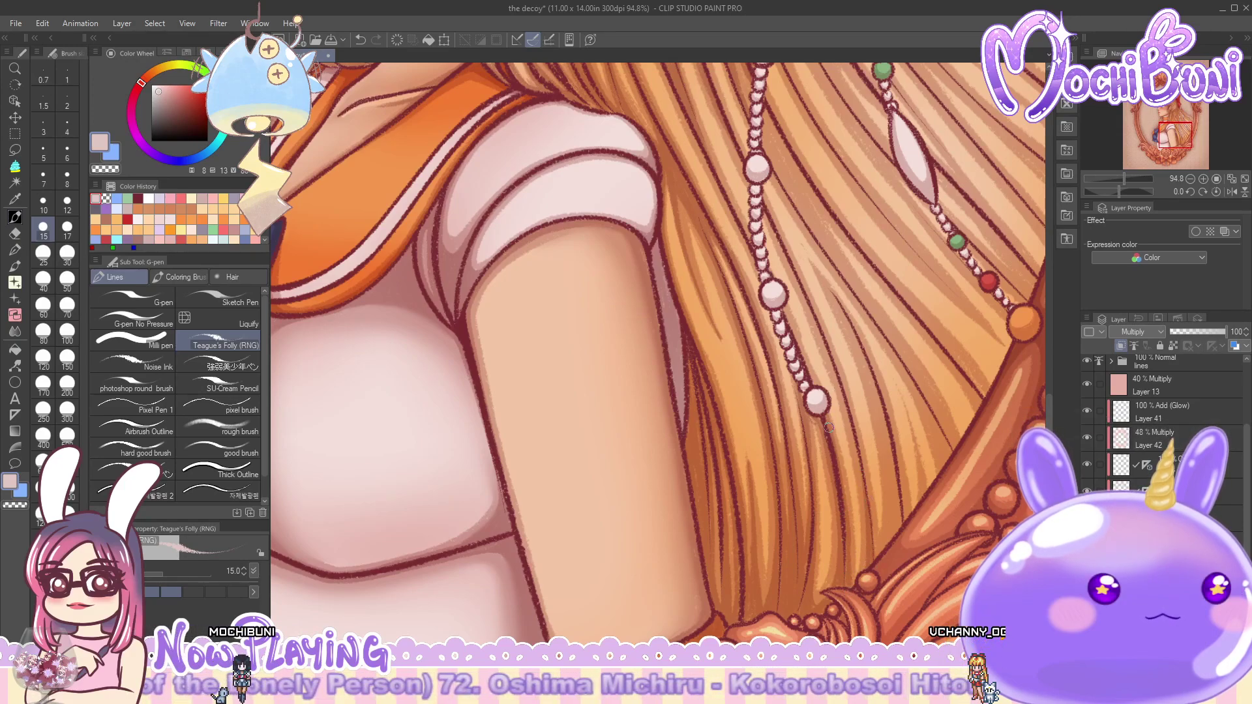
- Shade the lower strands between the end of the vertical pearl strand and the curved edge of the frame
{"action": "scroll", "coordinate": [659, 344], "scroll_direction": "up", "scroll_amount": 5}
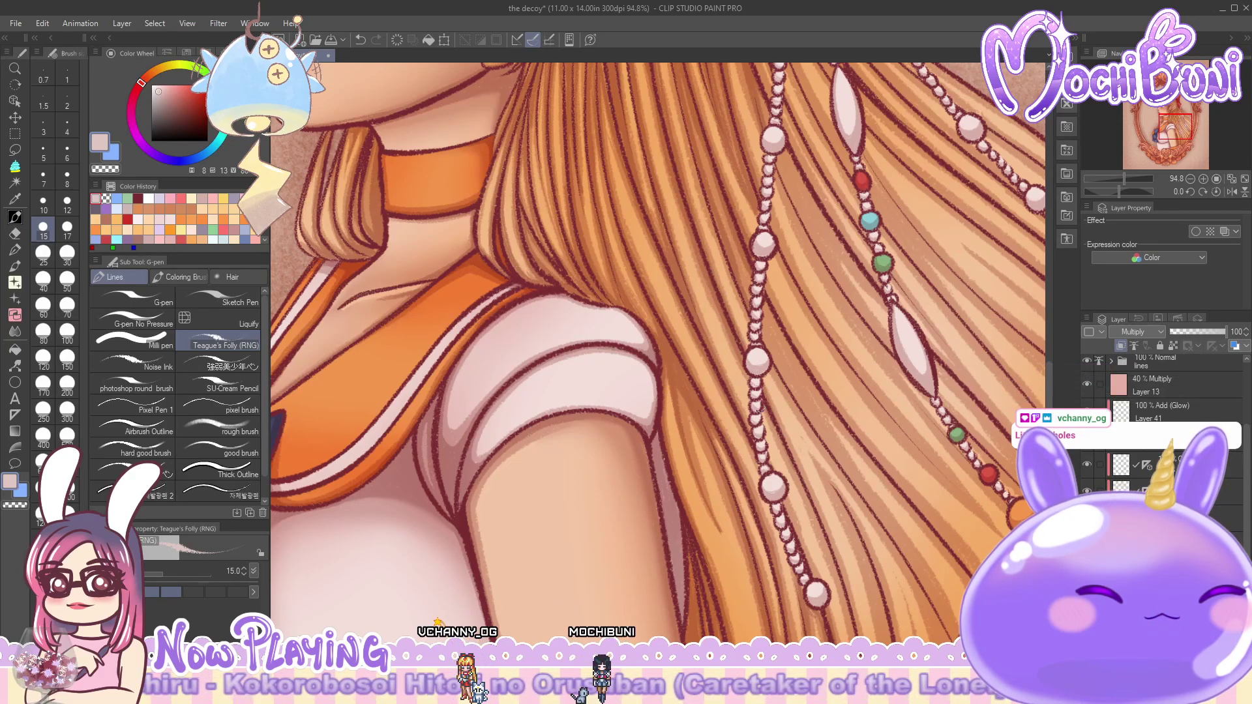
{"action": "scroll", "coordinate": [768, 425], "scroll_direction": "down", "scroll_amount": 2}
{"action": "scroll", "coordinate": [659, 352], "scroll_direction": "down", "scroll_amount": 1}
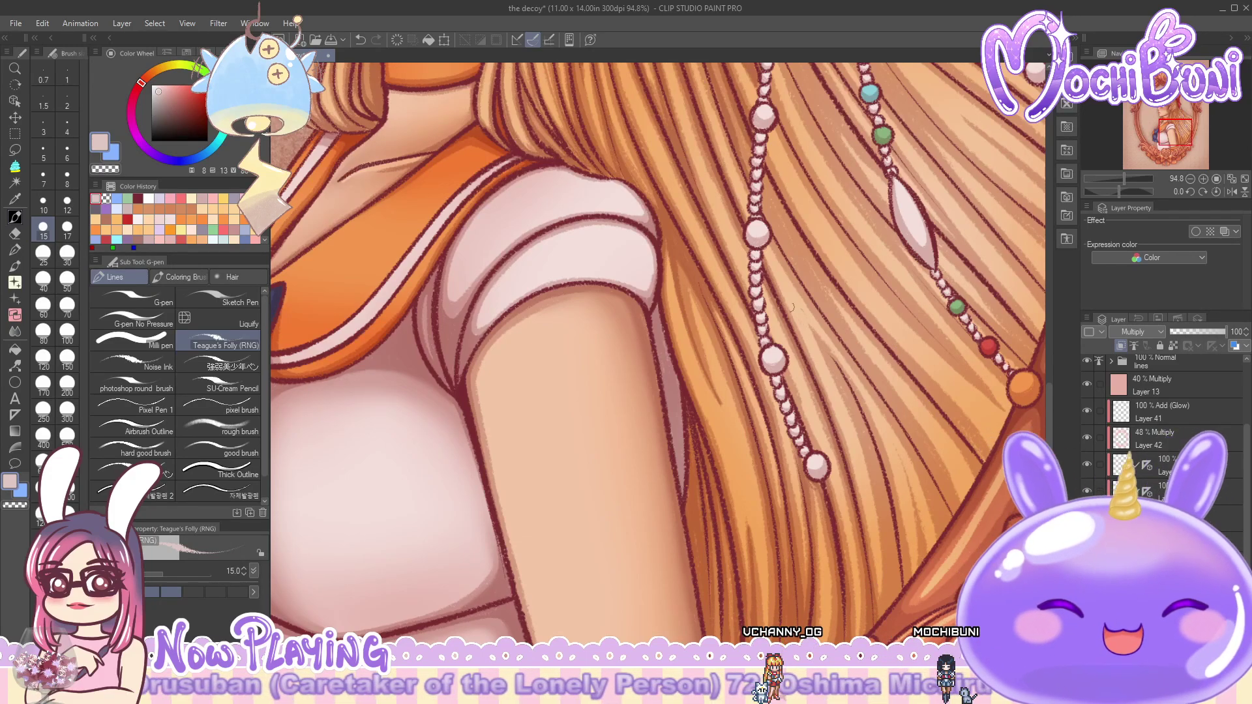
{"action": "key", "text": "c"}
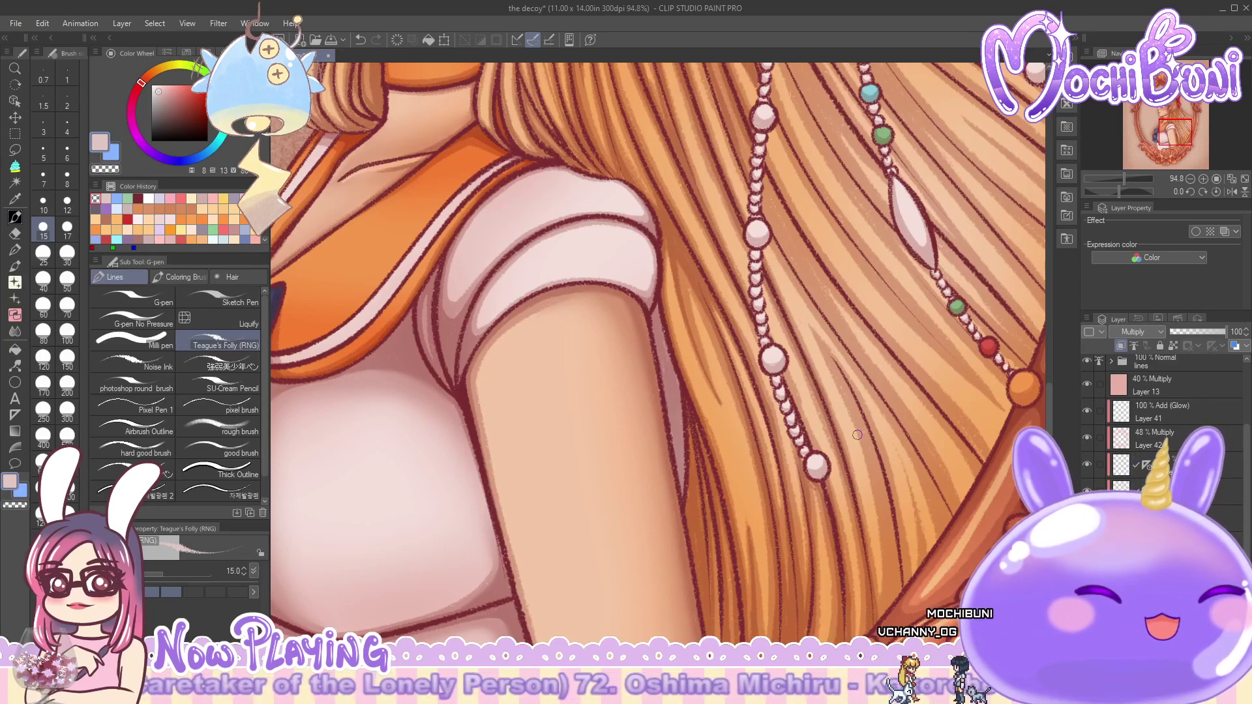
{"action": "left_click_drag", "start_coordinate": [832, 358], "coordinate": [880, 486]}
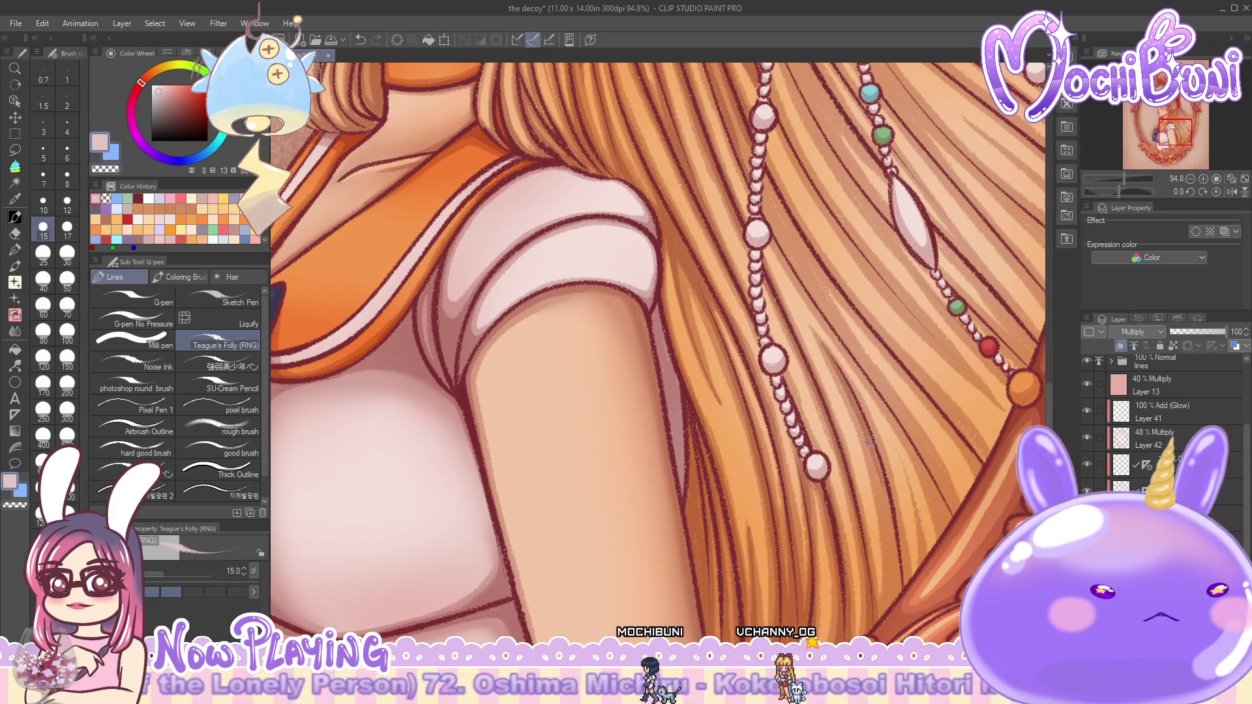
{"action": "mouse_move", "coordinate": [887, 489]}
{"action": "left_mouse_down"}
{"action": "mouse_move", "coordinate": [895, 541]}
{"action": "mouse_move", "coordinate": [876, 619]}
{"action": "left_mouse_up"}
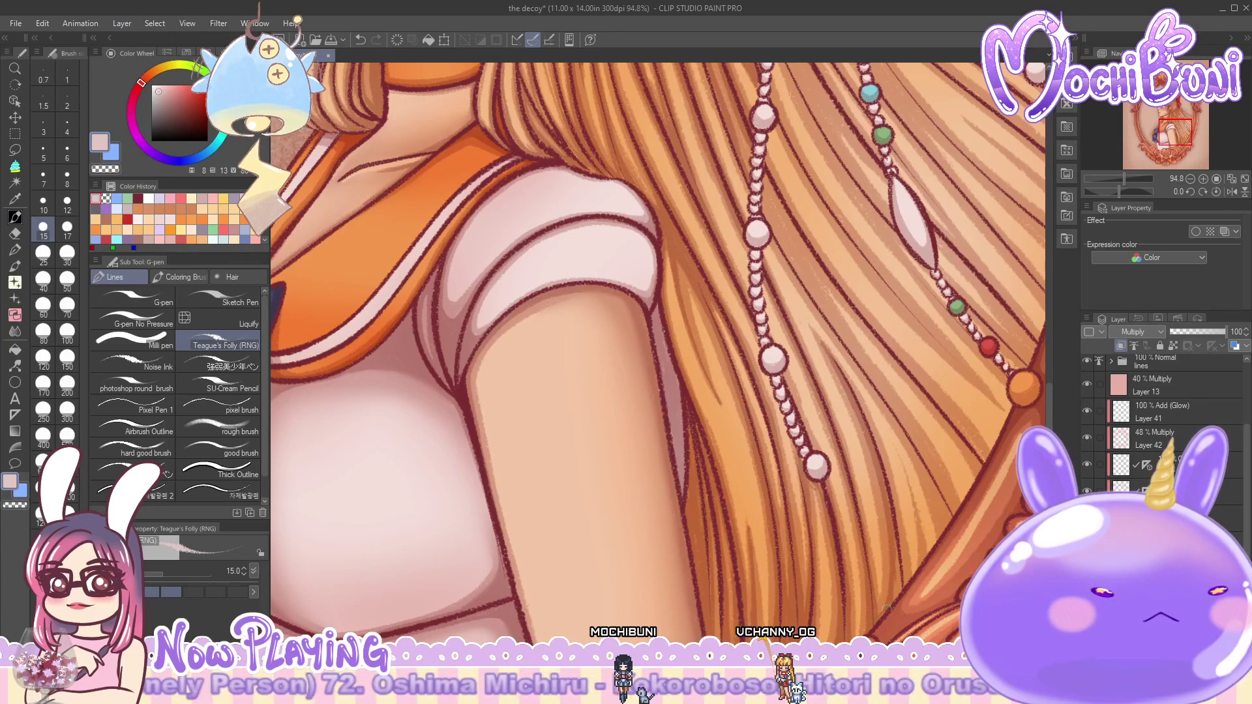
{"action": "left_click_drag", "start_coordinate": [894, 540], "coordinate": [897, 592]}
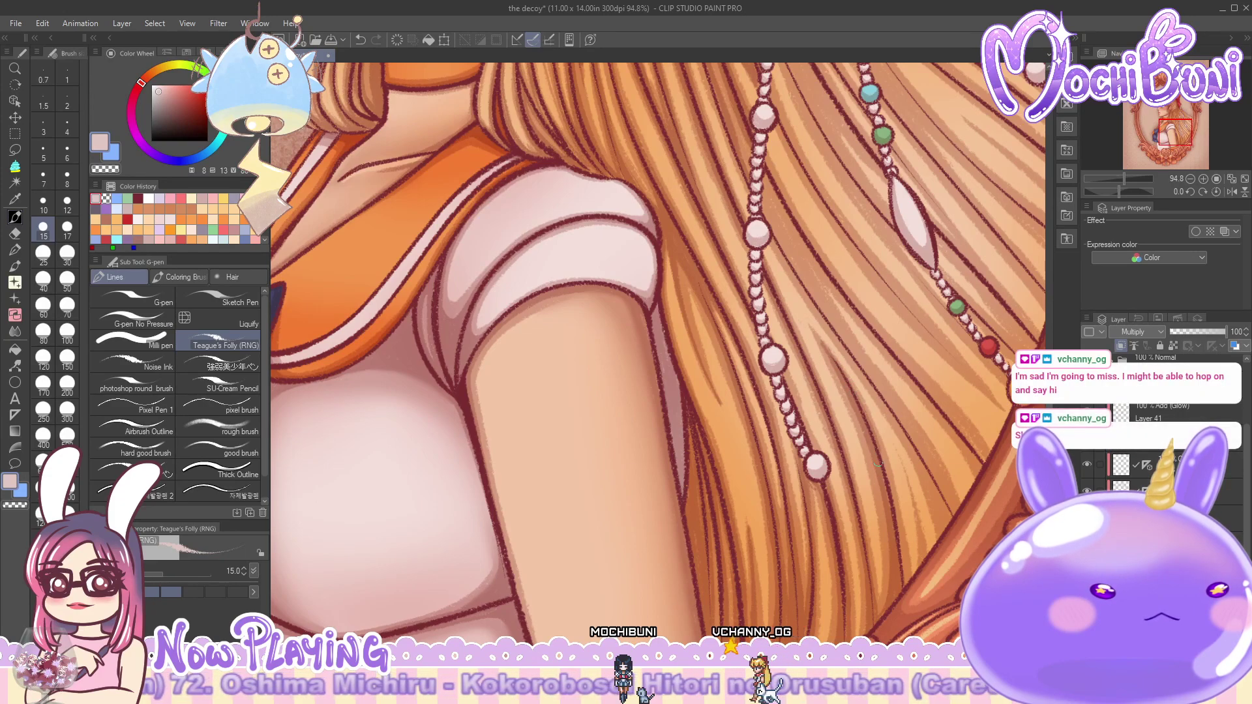
{"action": "left_click_drag", "start_coordinate": [899, 516], "coordinate": [904, 579]}
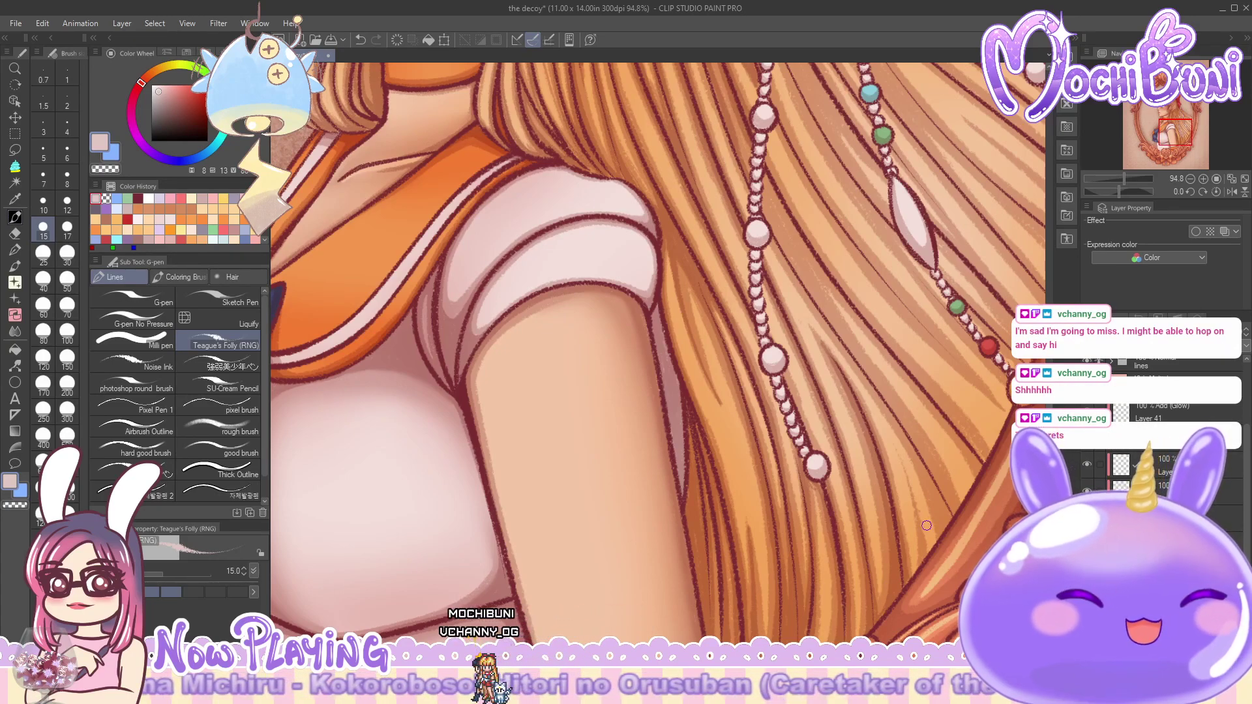
{"action": "left_click_drag", "start_coordinate": [912, 491], "coordinate": [920, 555]}
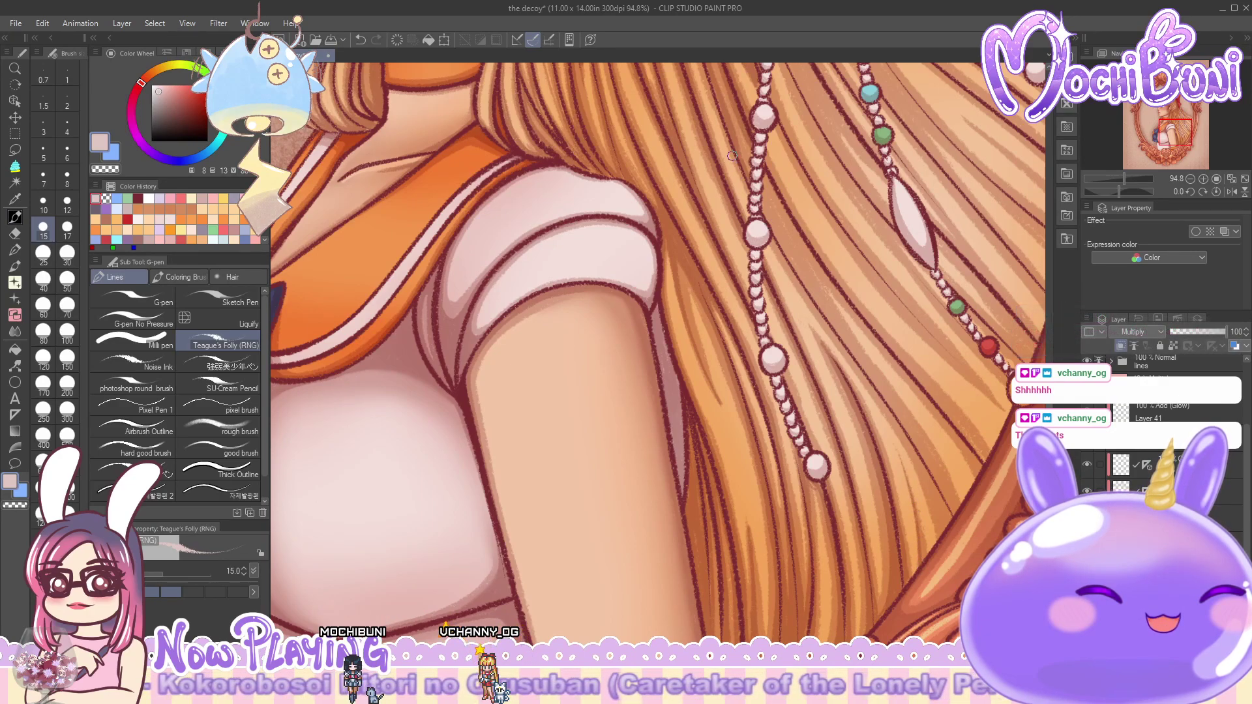
- Carry long shadow strokes along the strands from the middle of the vertical pearl strand diagonally down to the frame
{"action": "left_click_drag", "start_coordinate": [798, 286], "coordinate": [943, 513]}
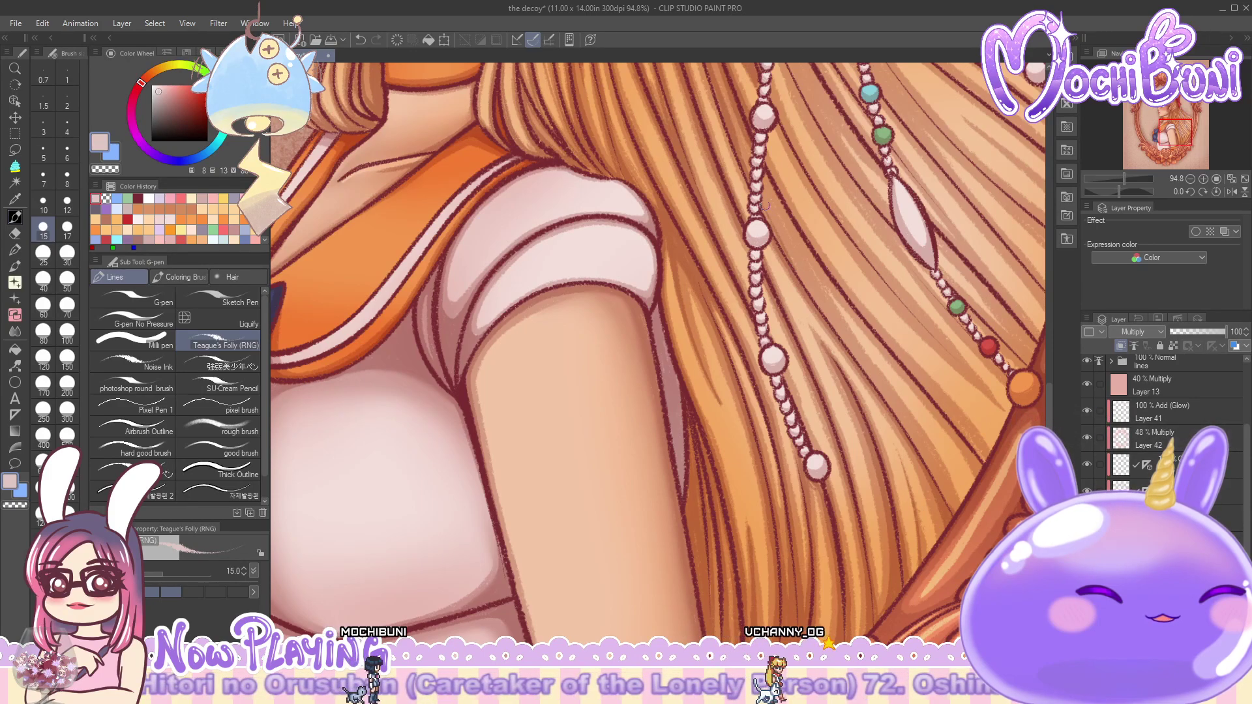
{"action": "left_click_drag", "start_coordinate": [793, 266], "coordinate": [830, 321]}
{"action": "left_click_drag", "start_coordinate": [802, 277], "coordinate": [951, 503]}
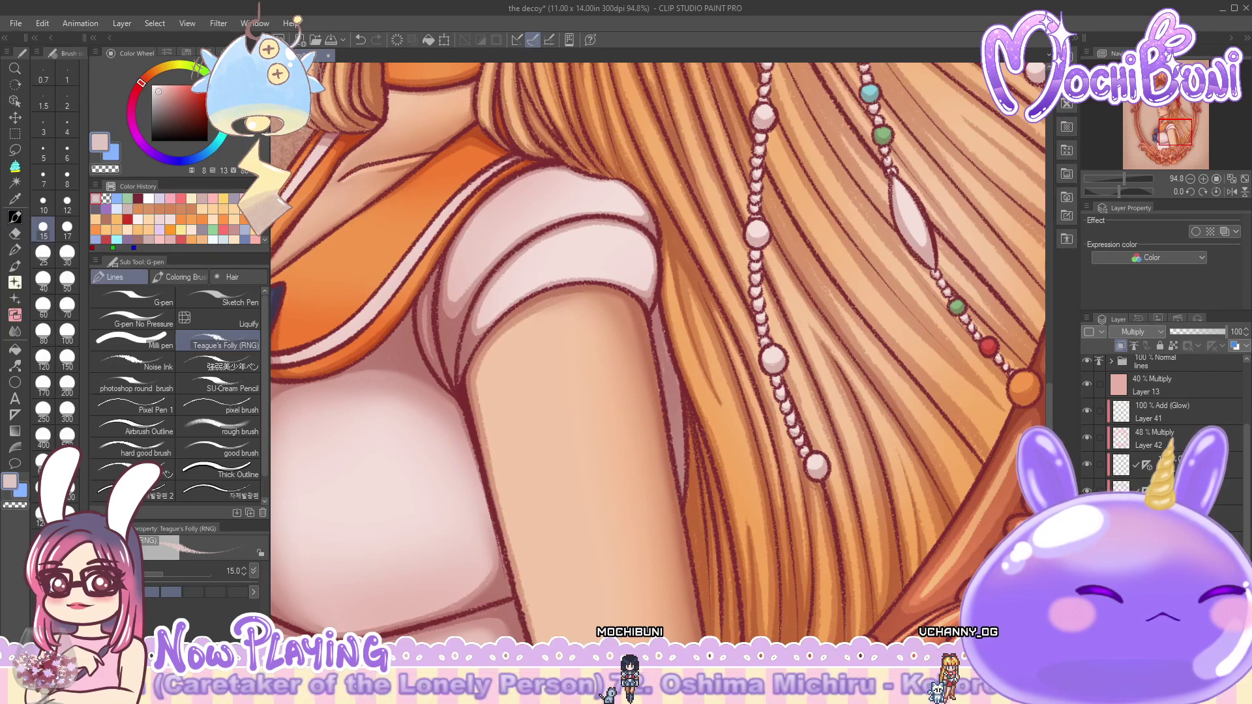
- Shade the diagonal hair strands between the vertical pearl strand and the coloured bead strand
{"action": "left_click_drag", "start_coordinate": [1049, 411], "coordinate": [1048, 377]}
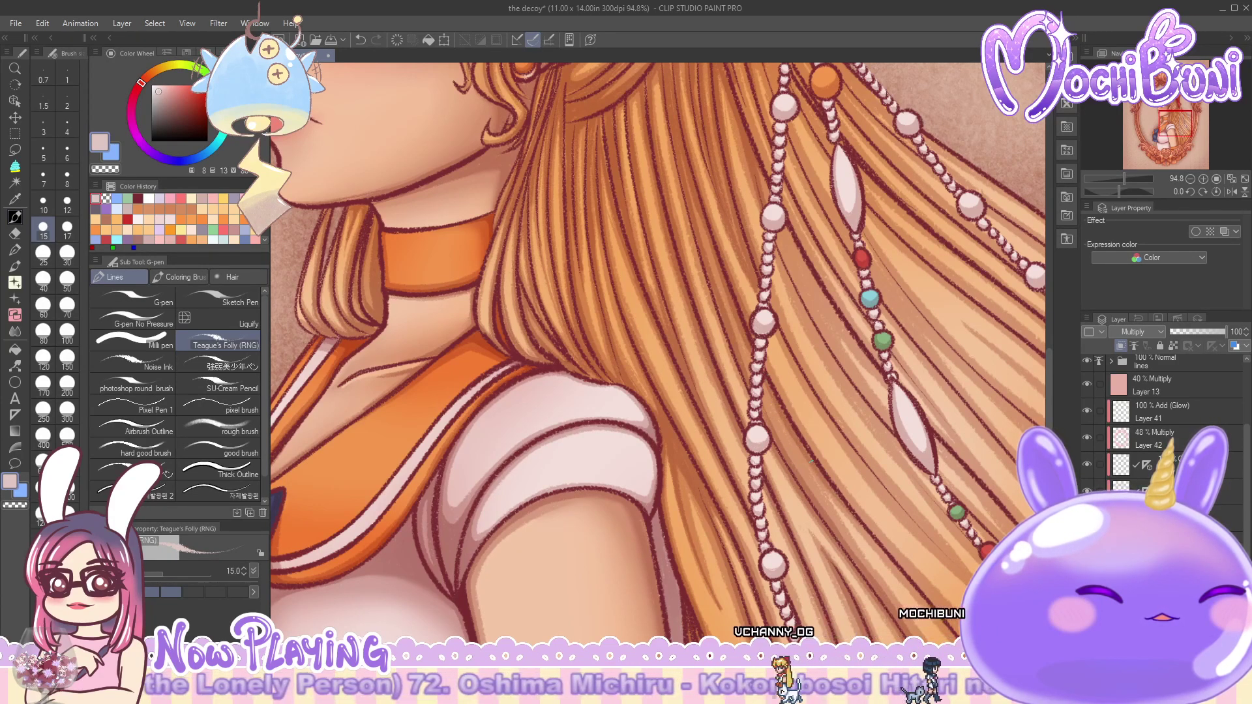
{"action": "scroll", "coordinate": [809, 458], "scroll_direction": "down", "scroll_amount": 5}
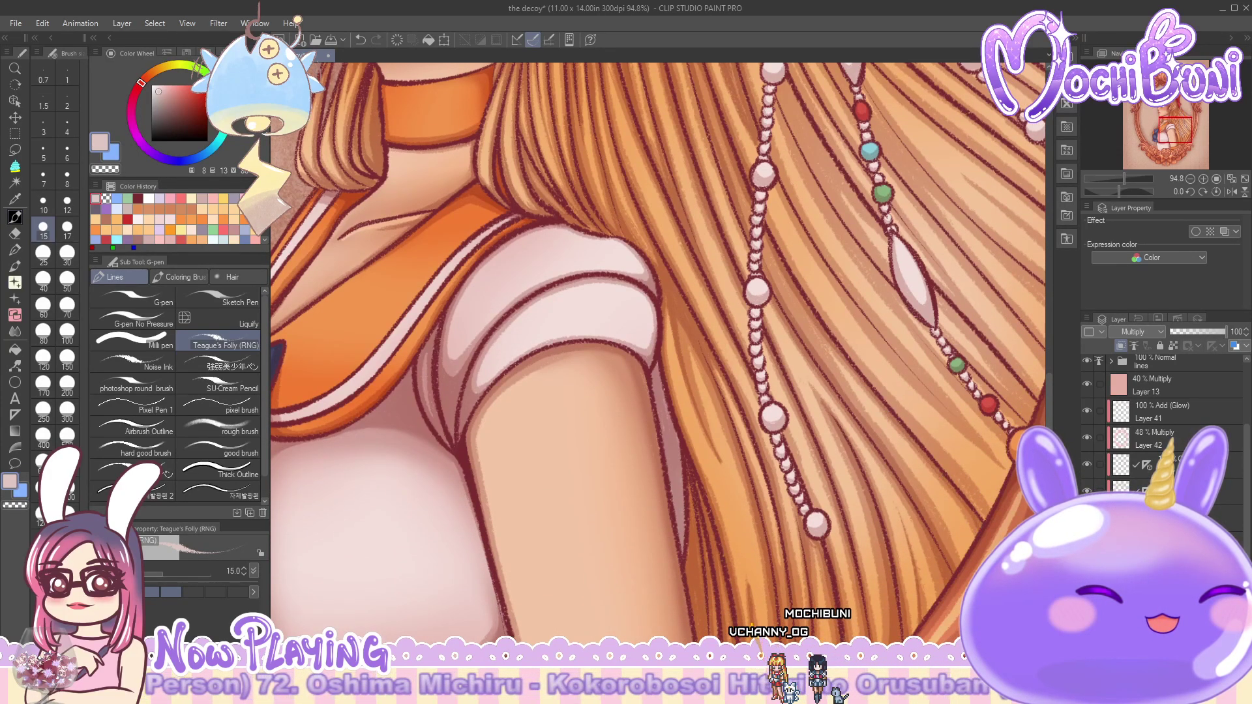
{"action": "scroll", "coordinate": [658, 345], "scroll_direction": "up", "scroll_amount": 3}
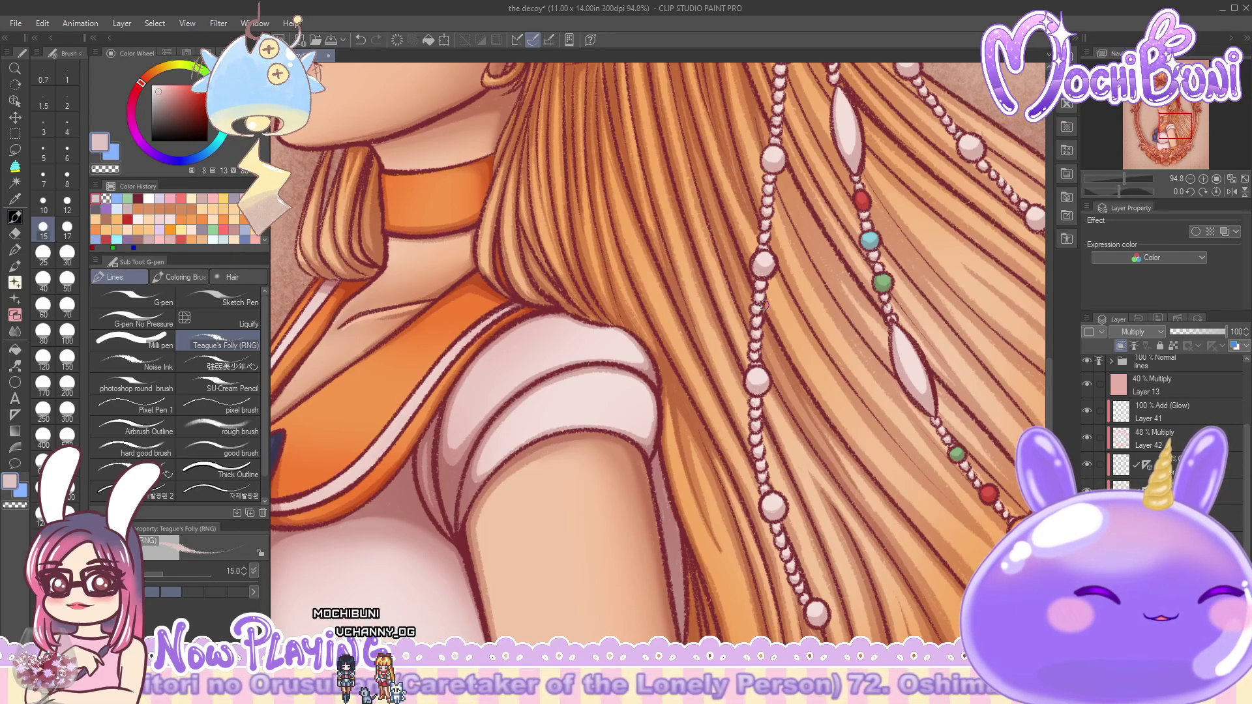
{"action": "left_click_drag", "start_coordinate": [806, 378], "coordinate": [872, 471]}
{"action": "left_click_drag", "start_coordinate": [820, 401], "coordinate": [897, 502]}
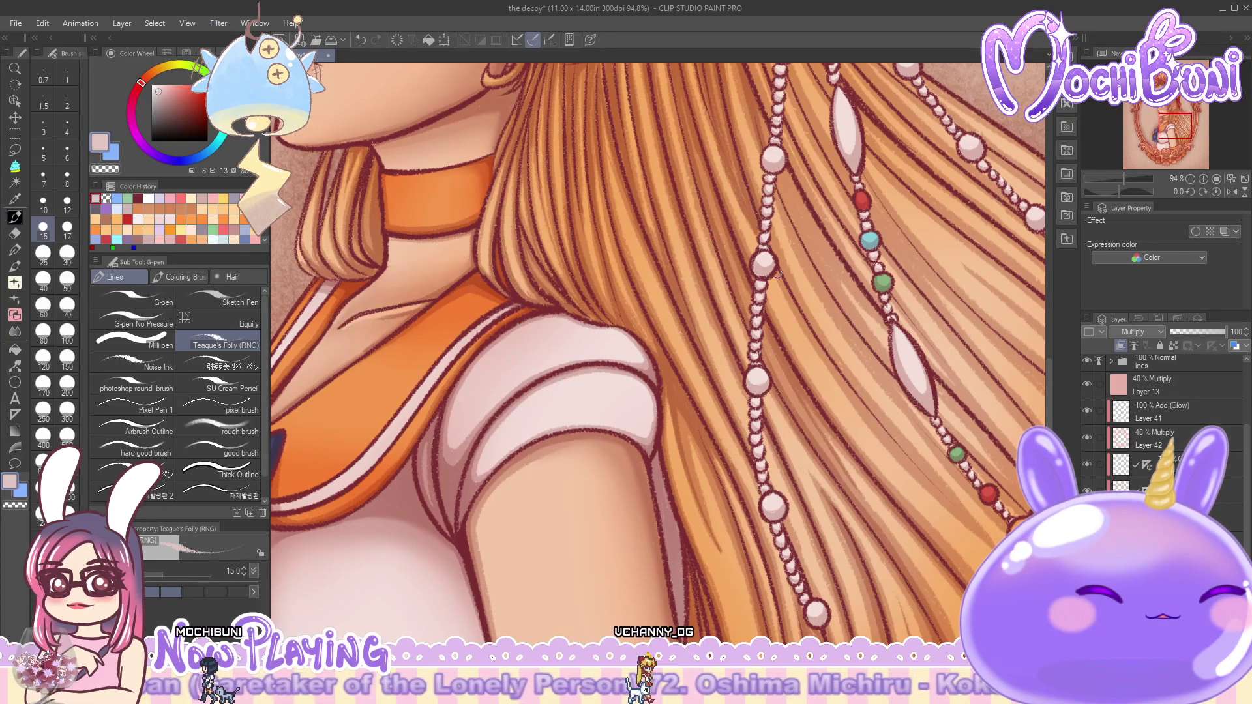
{"action": "left_click_drag", "start_coordinate": [779, 278], "coordinate": [877, 428]}
{"action": "left_click_drag", "start_coordinate": [838, 376], "coordinate": [905, 462]}
{"action": "left_click_drag", "start_coordinate": [869, 412], "coordinate": [947, 501]}
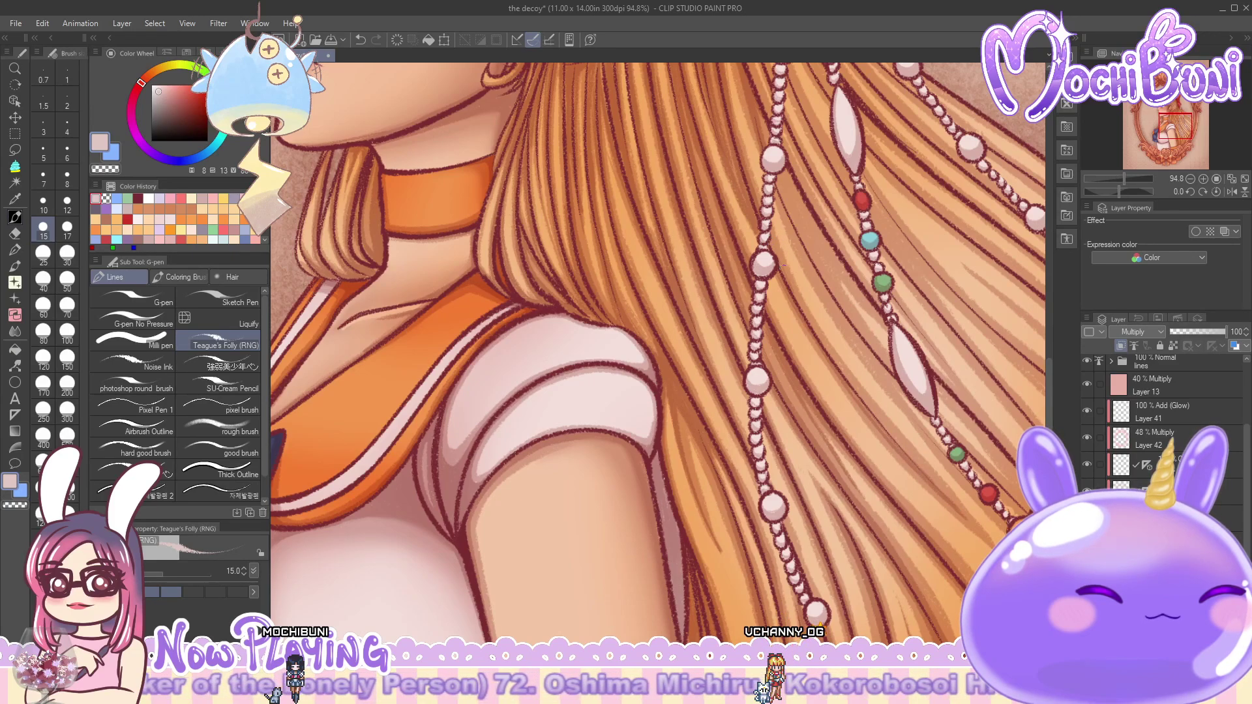
- Add and clean up shadow strokes on the strands between the vertical pearl strand and the lowest red bead near the frame
{"action": "left_click_drag", "start_coordinate": [803, 306], "coordinate": [824, 345]}
{"action": "mouse_move", "coordinate": [870, 409]}
{"action": "left_mouse_down"}
{"action": "mouse_move", "coordinate": [909, 459]}
{"action": "mouse_move", "coordinate": [850, 383]}
{"action": "mouse_move", "coordinate": [959, 507]}
{"action": "left_mouse_up"}
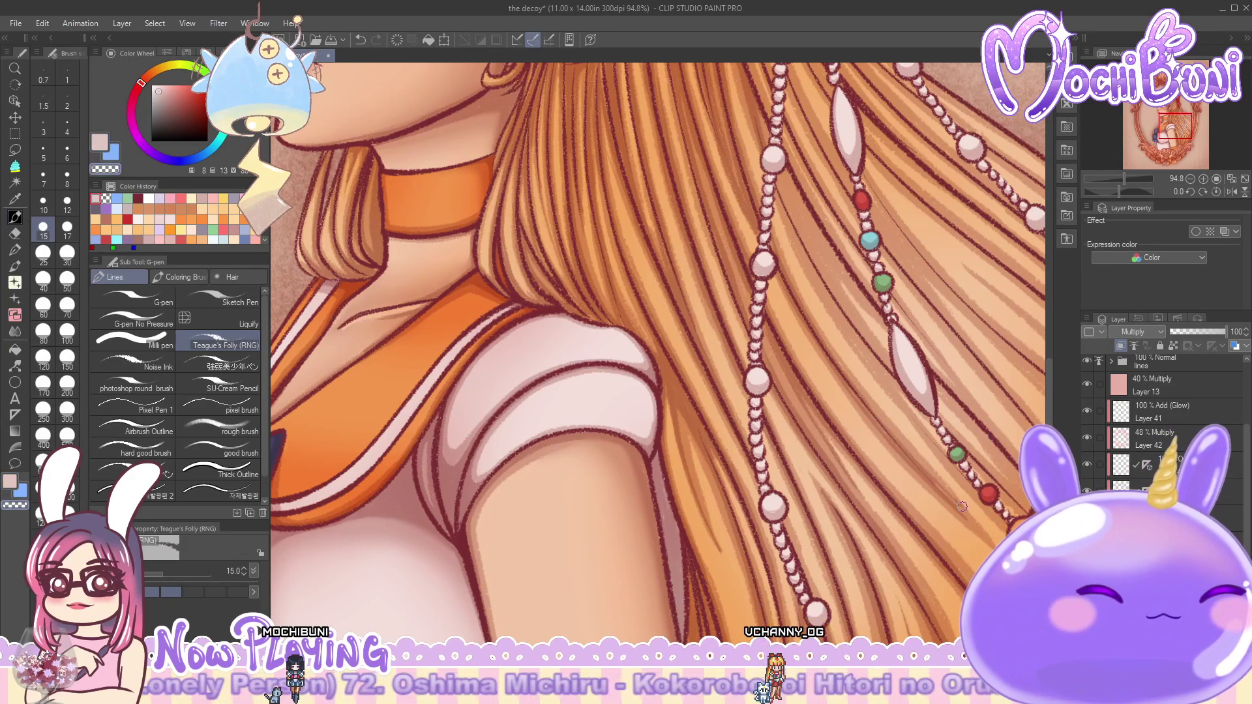
{"action": "key", "text": "c"}
{"action": "left_click_drag", "start_coordinate": [935, 488], "coordinate": [956, 510]}
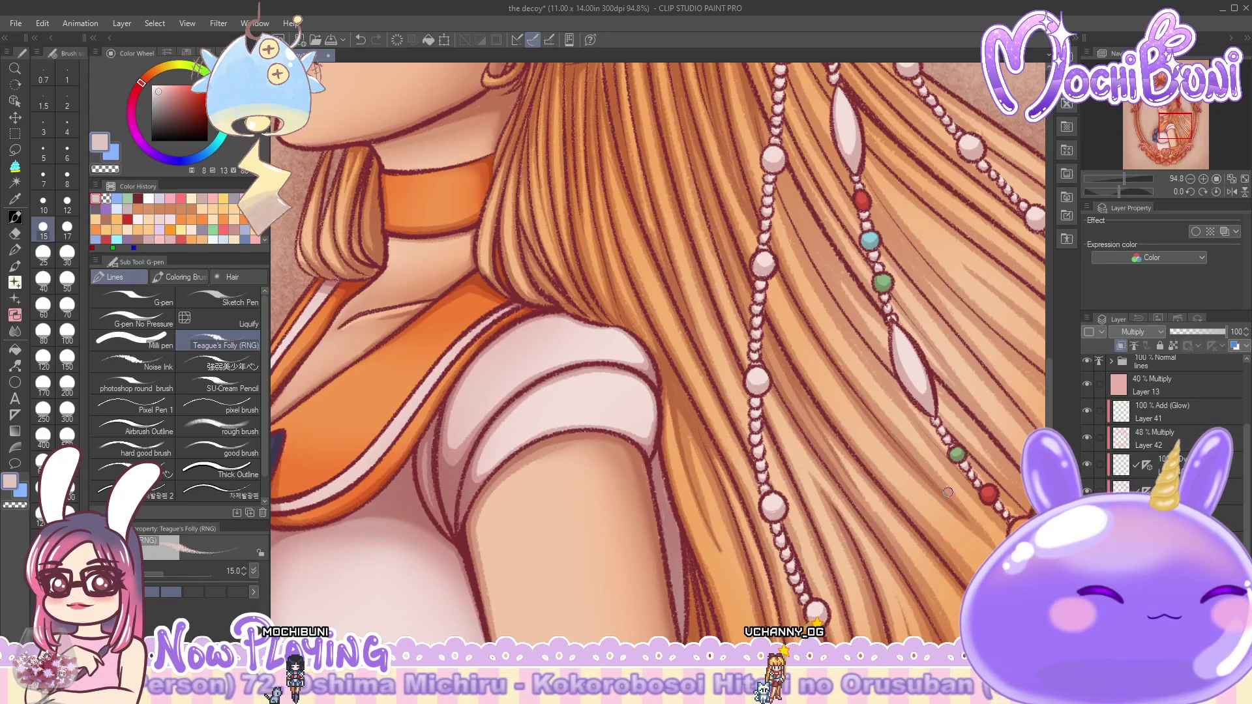
{"action": "left_click_drag", "start_coordinate": [777, 199], "coordinate": [801, 249]}
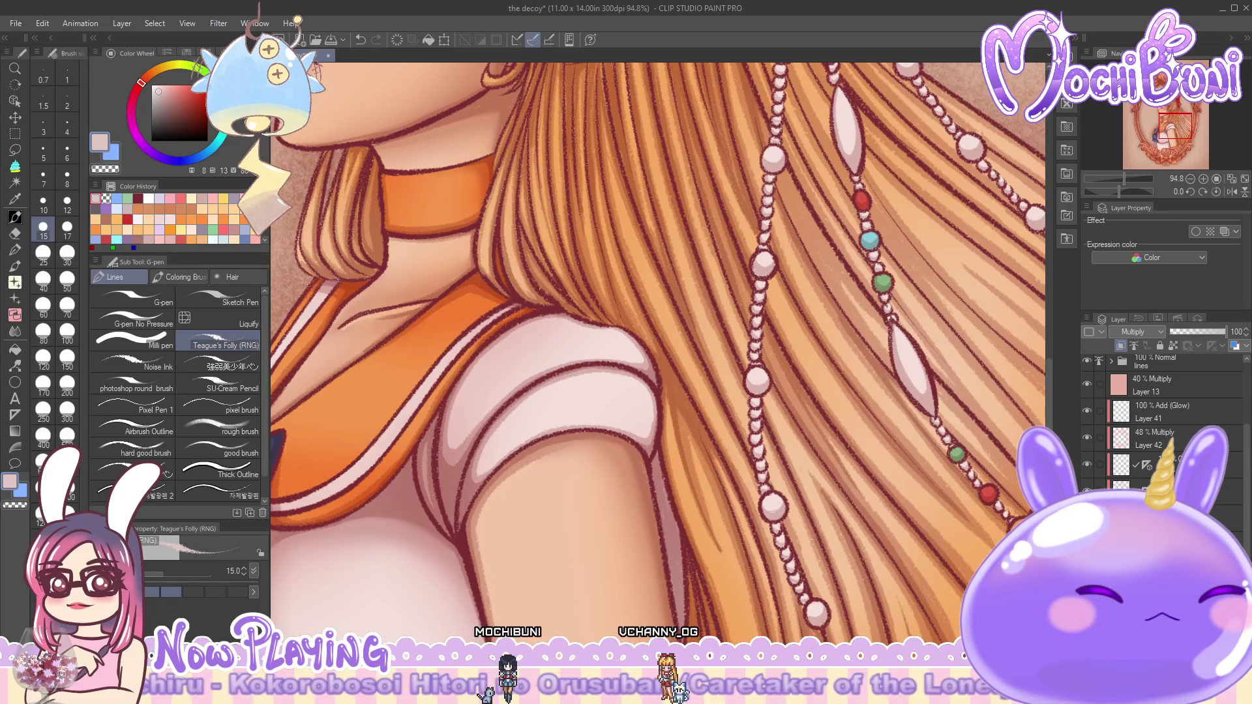
- Redo the shadow strokes on the strands fanning from the upper vertical pearl strand towards the blue and green beads
{"action": "left_click_drag", "start_coordinate": [1048, 367], "coordinate": [1049, 358]}
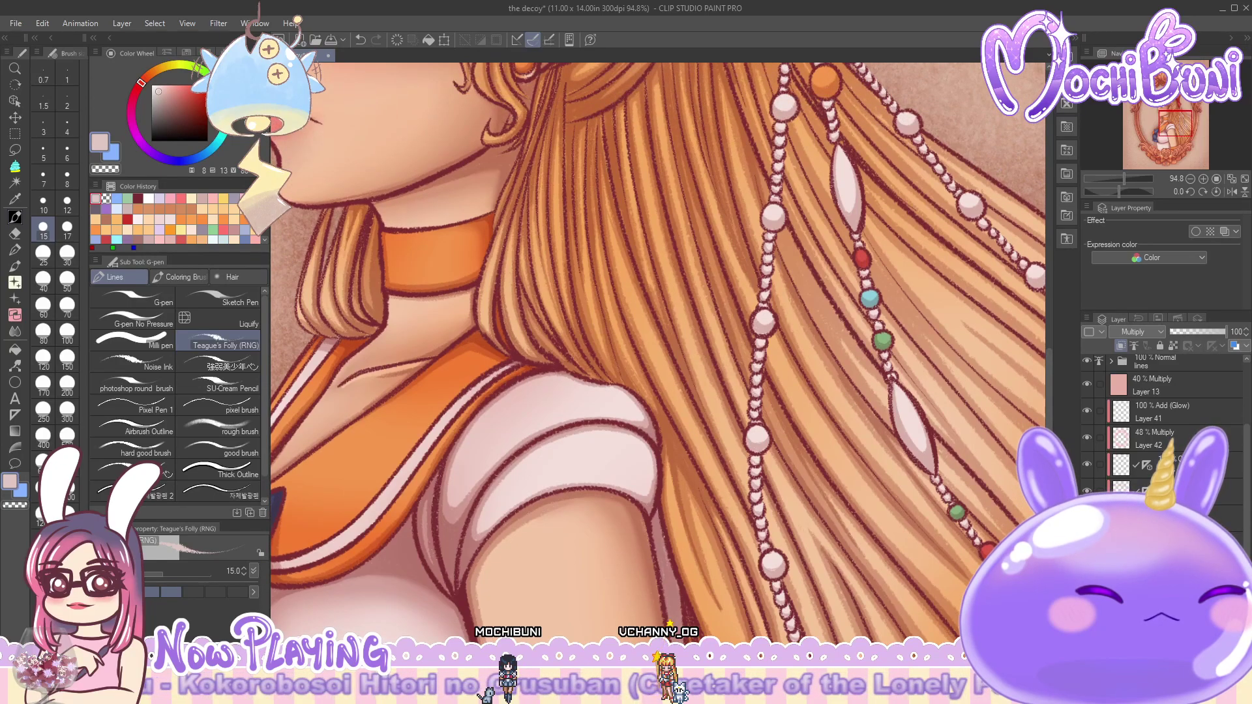
{"action": "scroll", "coordinate": [658, 352], "scroll_direction": "right", "scroll_amount": 5}
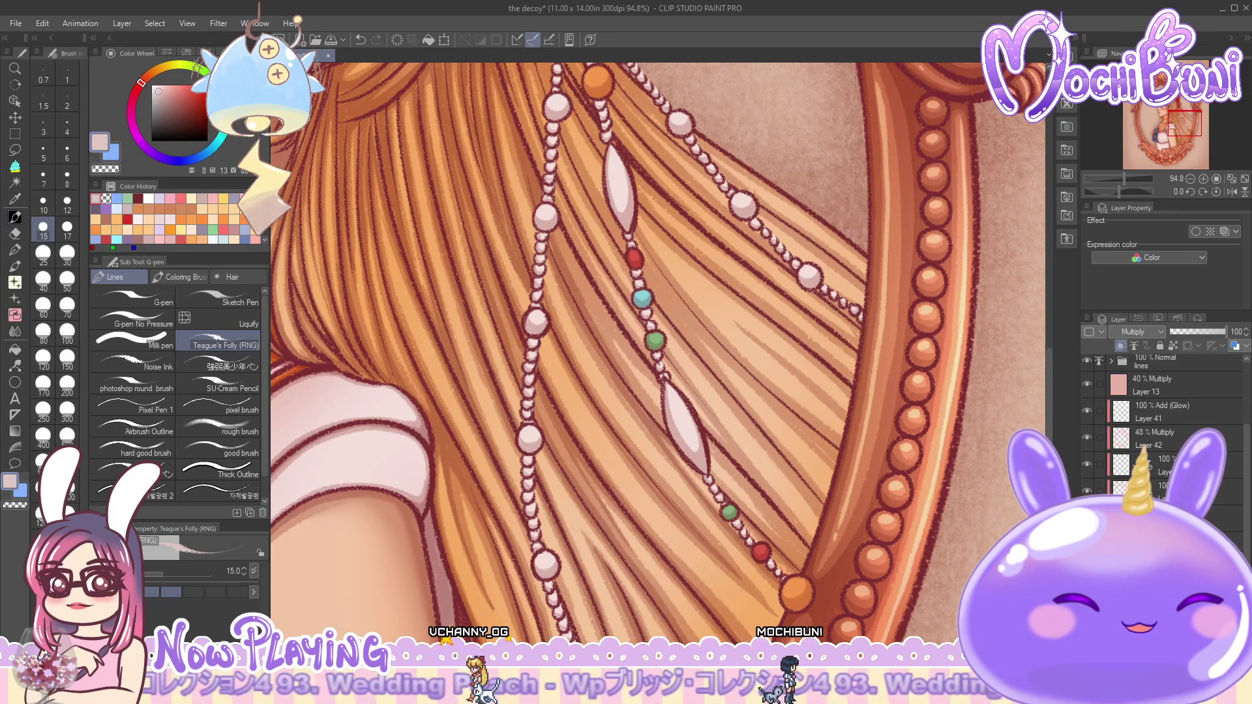
{"action": "left_click_drag", "start_coordinate": [662, 425], "coordinate": [568, 257]}
{"action": "key", "text": "ctrl+z"}
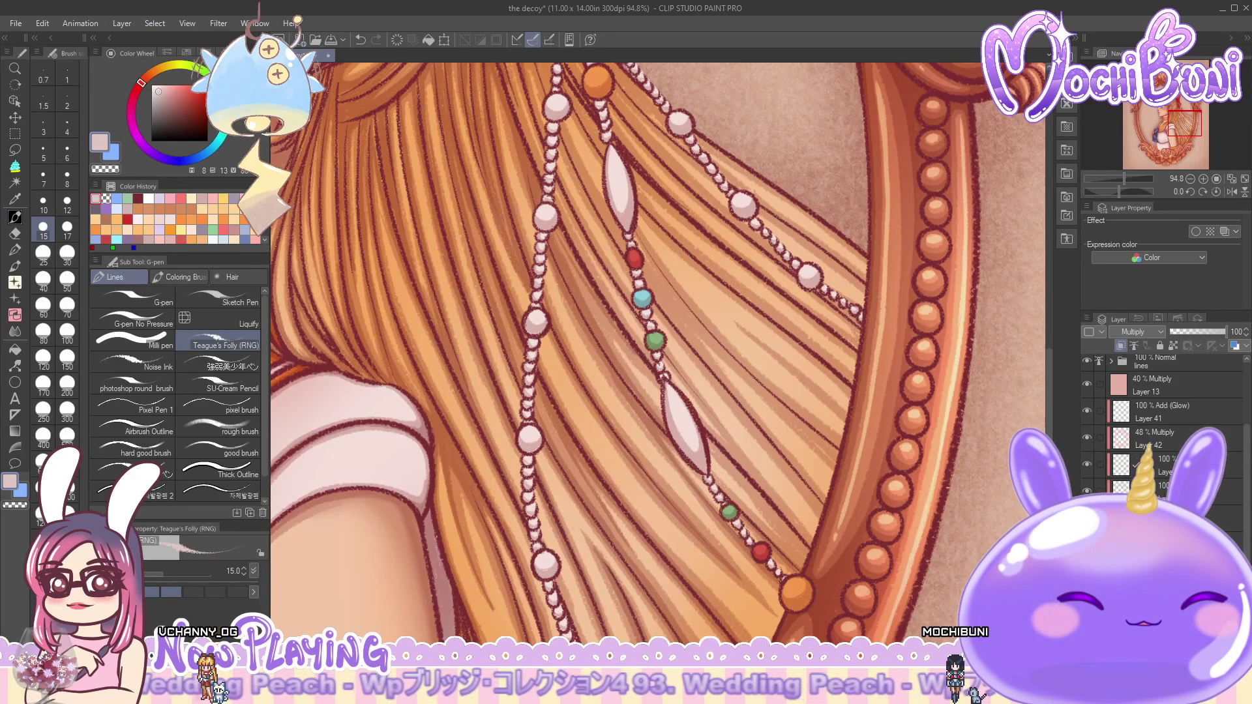
{"action": "key", "text": "ctrl+z"}
{"action": "mouse_move", "coordinate": [566, 248]}
{"action": "left_mouse_down"}
{"action": "mouse_move", "coordinate": [591, 287]}
{"action": "mouse_move", "coordinate": [557, 231]}
{"action": "mouse_move", "coordinate": [646, 367]}
{"action": "left_mouse_up"}
{"action": "left_click_drag", "start_coordinate": [607, 314], "coordinate": [639, 360]}
{"action": "left_click_drag", "start_coordinate": [551, 231], "coordinate": [598, 306]}
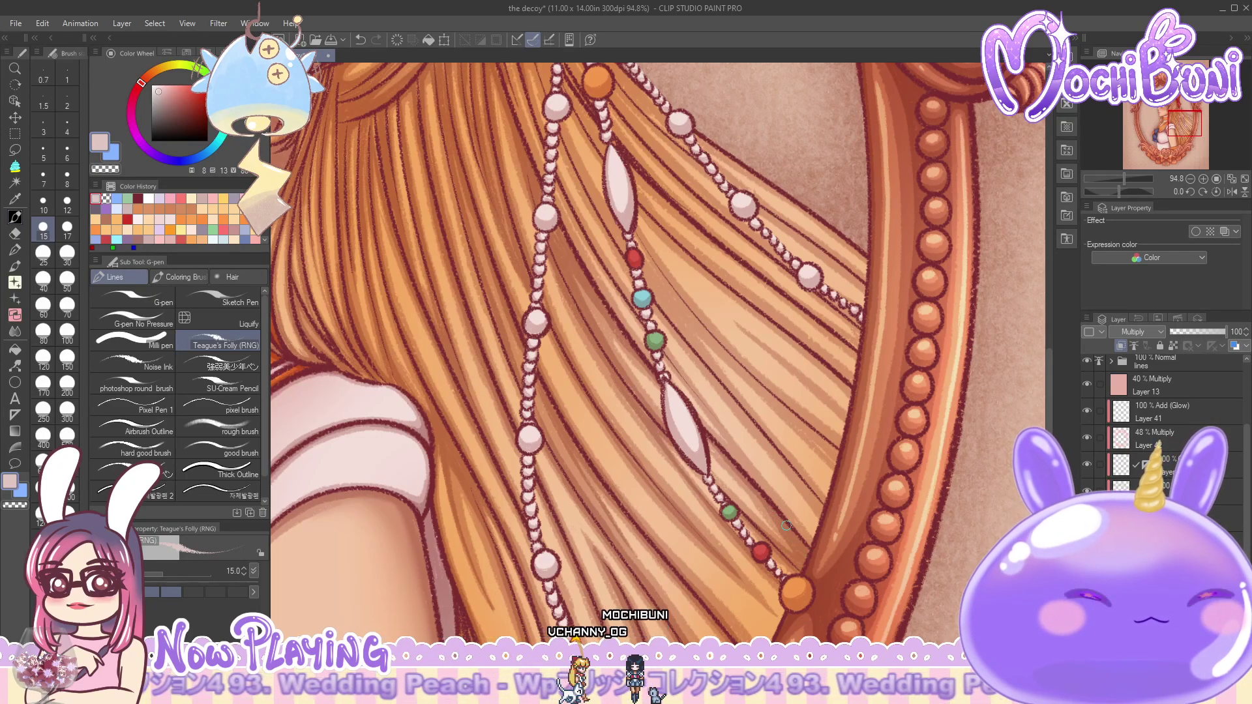
- Shade the hair strands between the coloured bead strand and the outer pearl strand, correcting strokes beside the upper elongated bead
{"action": "left_click_drag", "start_coordinate": [1050, 417], "coordinate": [1050, 389]}
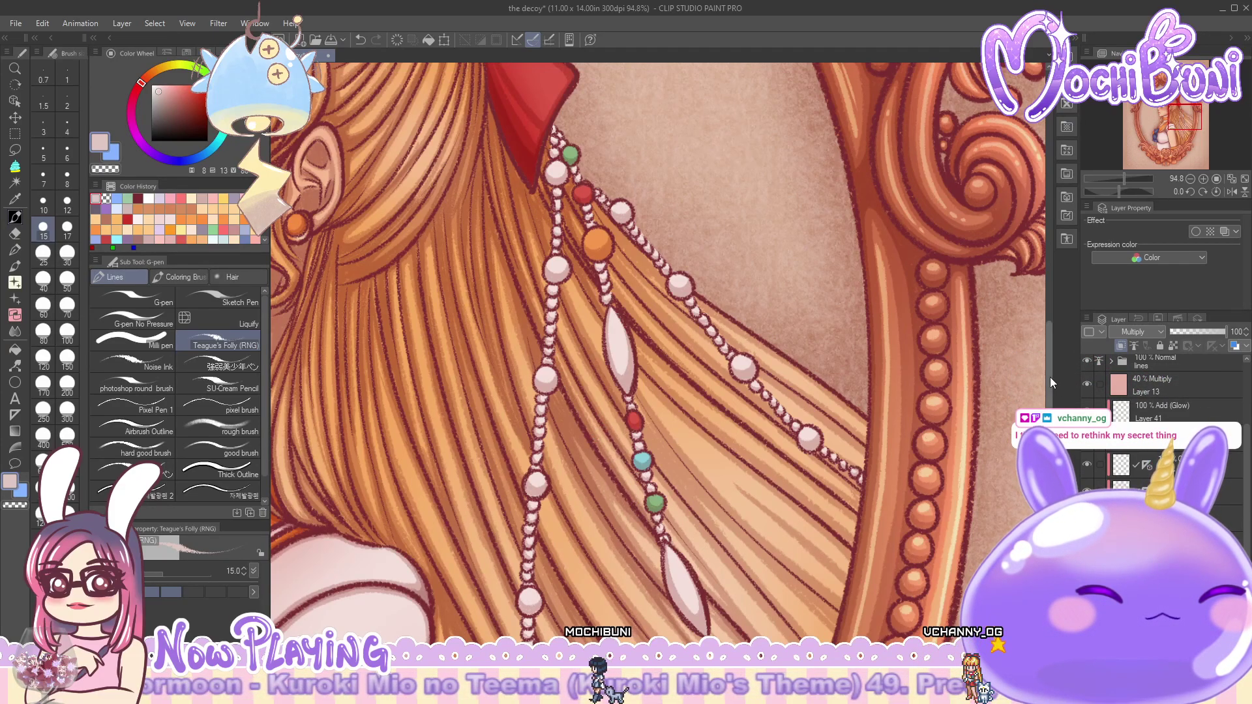
{"action": "scroll", "coordinate": [1050, 377], "scroll_direction": "down", "scroll_amount": 2}
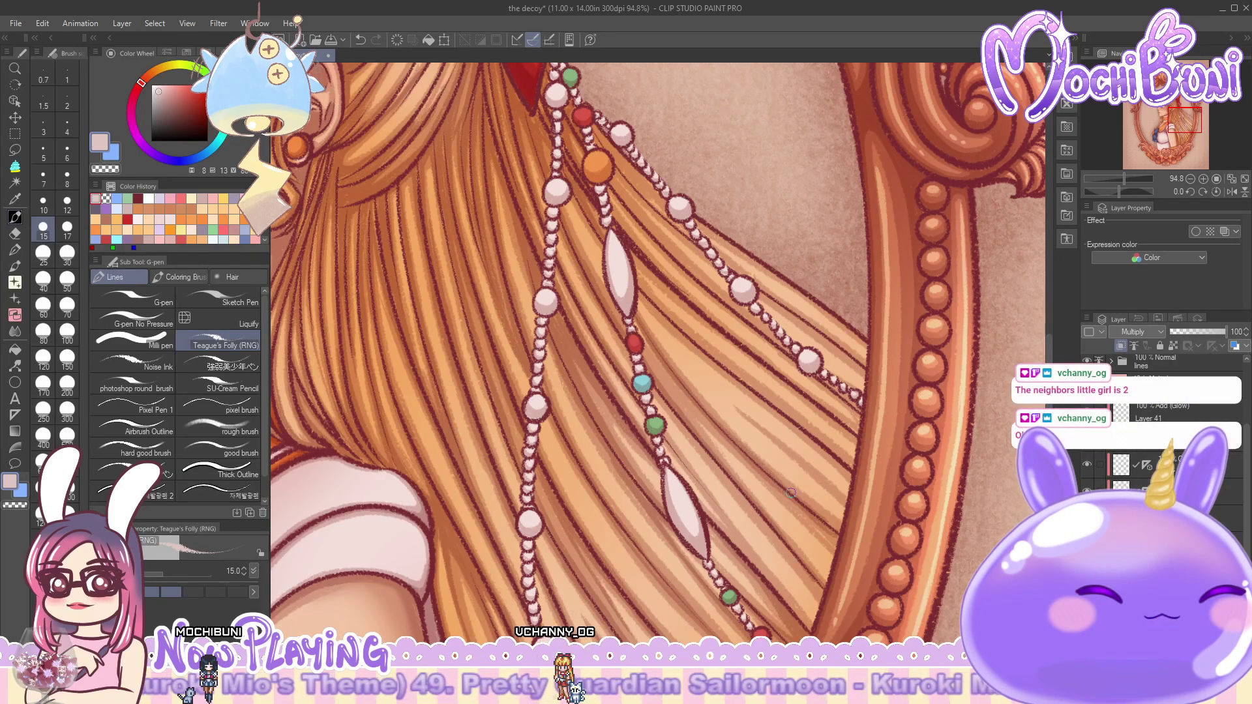
{"action": "scroll", "coordinate": [571, 618], "scroll_direction": "down", "scroll_amount": 3}
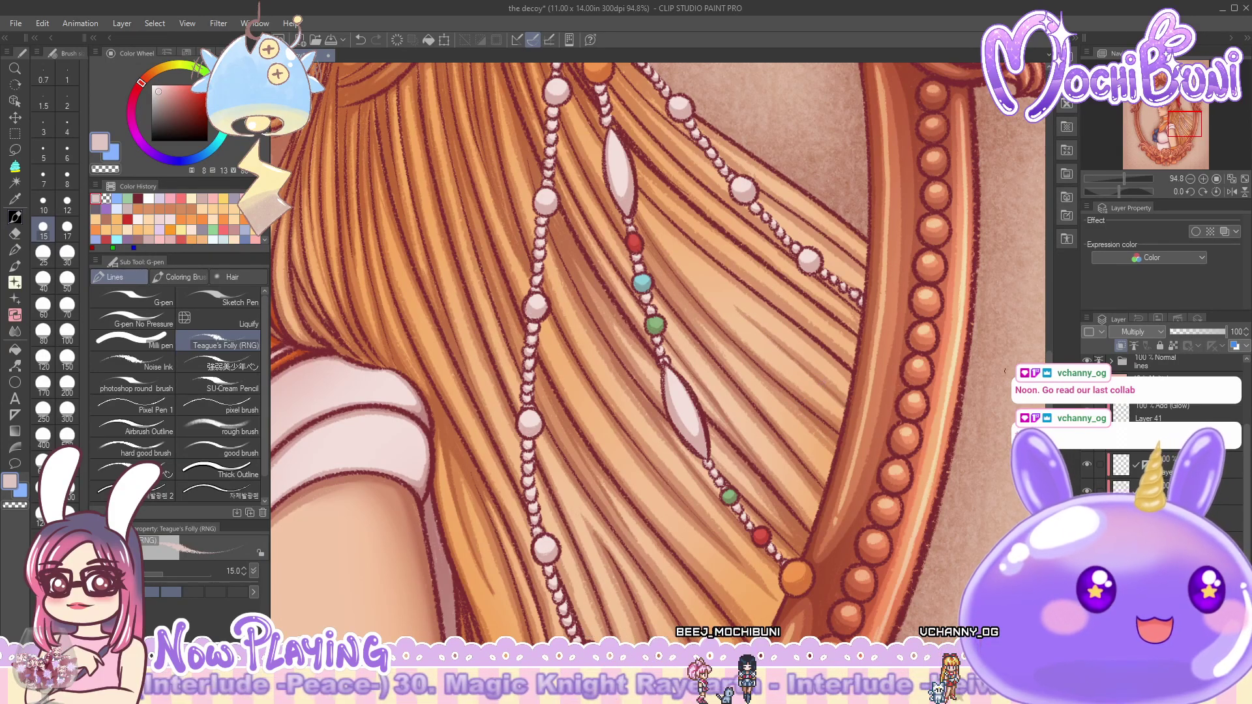
{"action": "scroll", "coordinate": [576, 189], "scroll_direction": "up", "scroll_amount": 3}
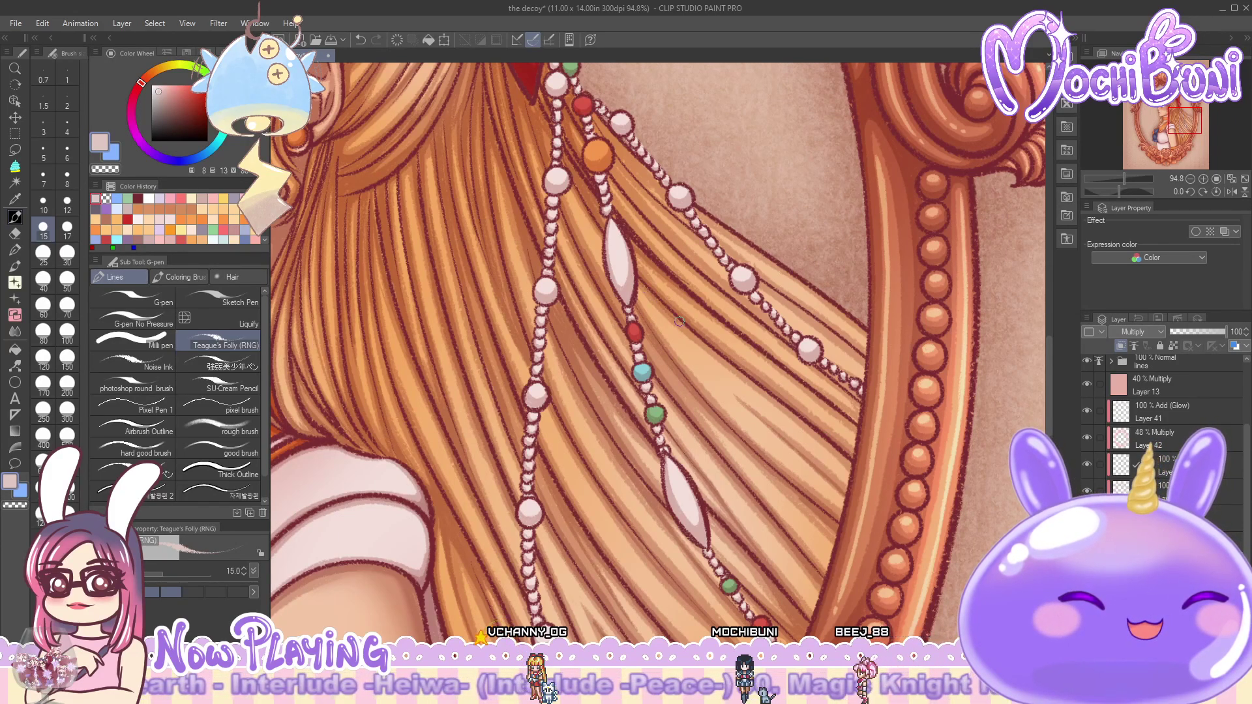
{"action": "key", "text": "super+x"}
{"action": "left_click", "coordinate": [647, 279]}
{"action": "key", "text": "ctrl+z"}
{"action": "key", "text": "ctrl+z"}
{"action": "left_click_drag", "start_coordinate": [703, 342], "coordinate": [680, 325]}
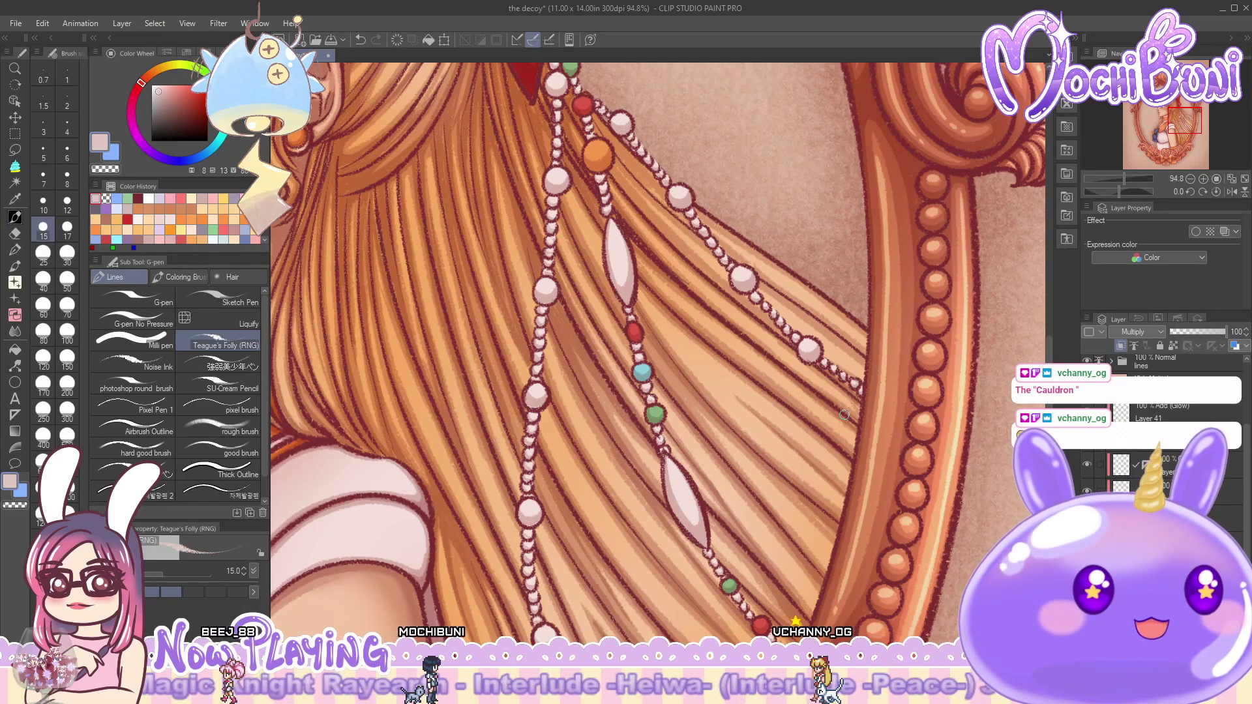
- Shade the outermost hair strands above the outer pearl strand, down to where they meet the frame
{"action": "left_click_drag", "start_coordinate": [1048, 380], "coordinate": [1047, 363]}
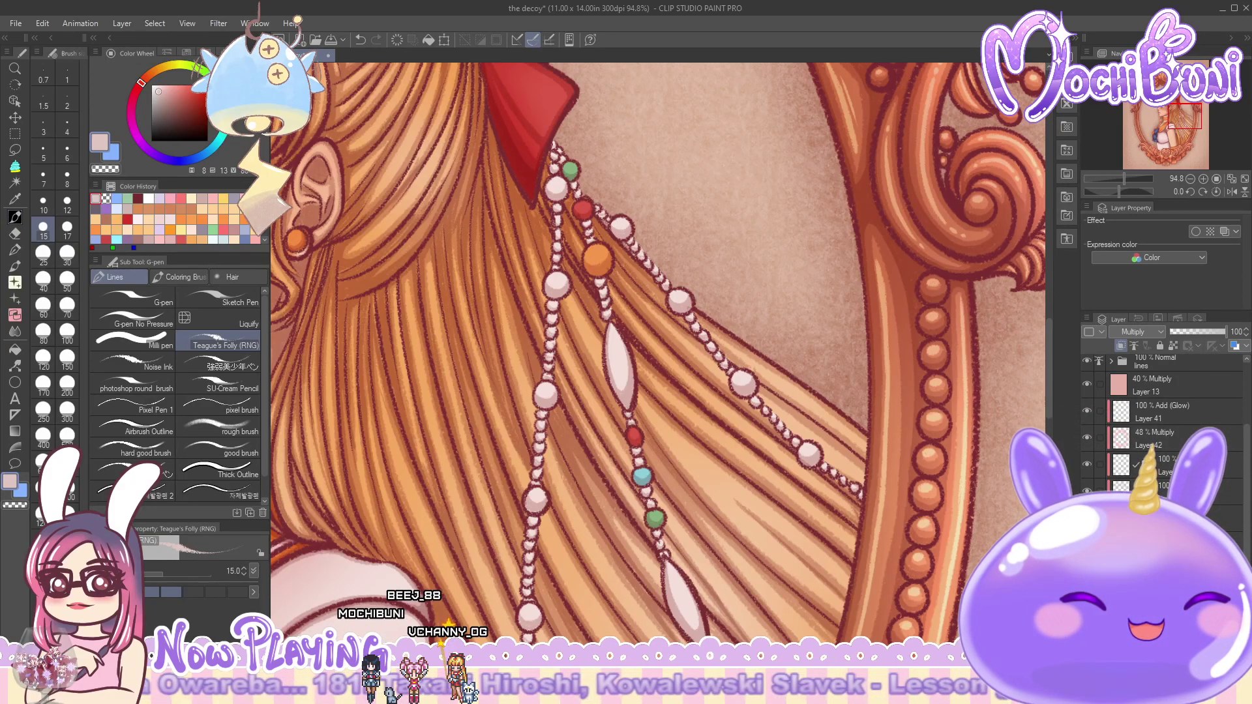
{"action": "mouse_move", "coordinate": [777, 397]}
{"action": "left_mouse_down"}
{"action": "mouse_move", "coordinate": [842, 445]}
{"action": "mouse_move", "coordinate": [835, 435]}
{"action": "left_mouse_up"}
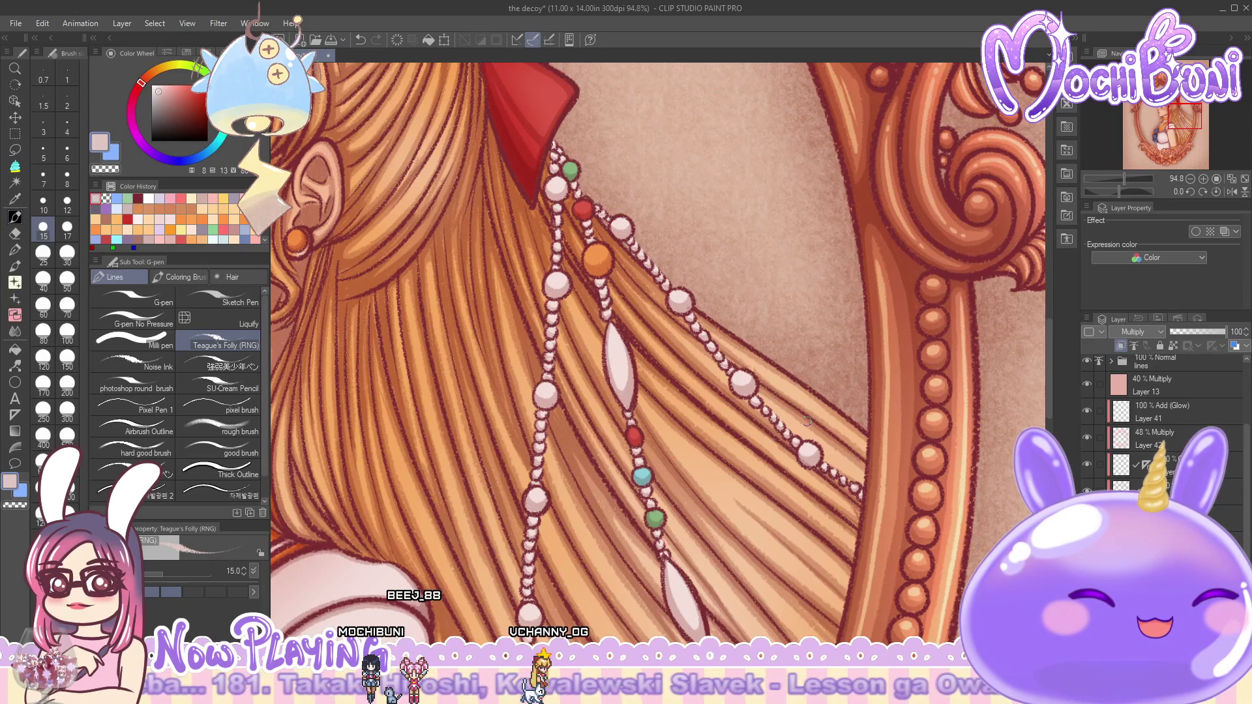
{"action": "key", "text": "ctrl+z"}
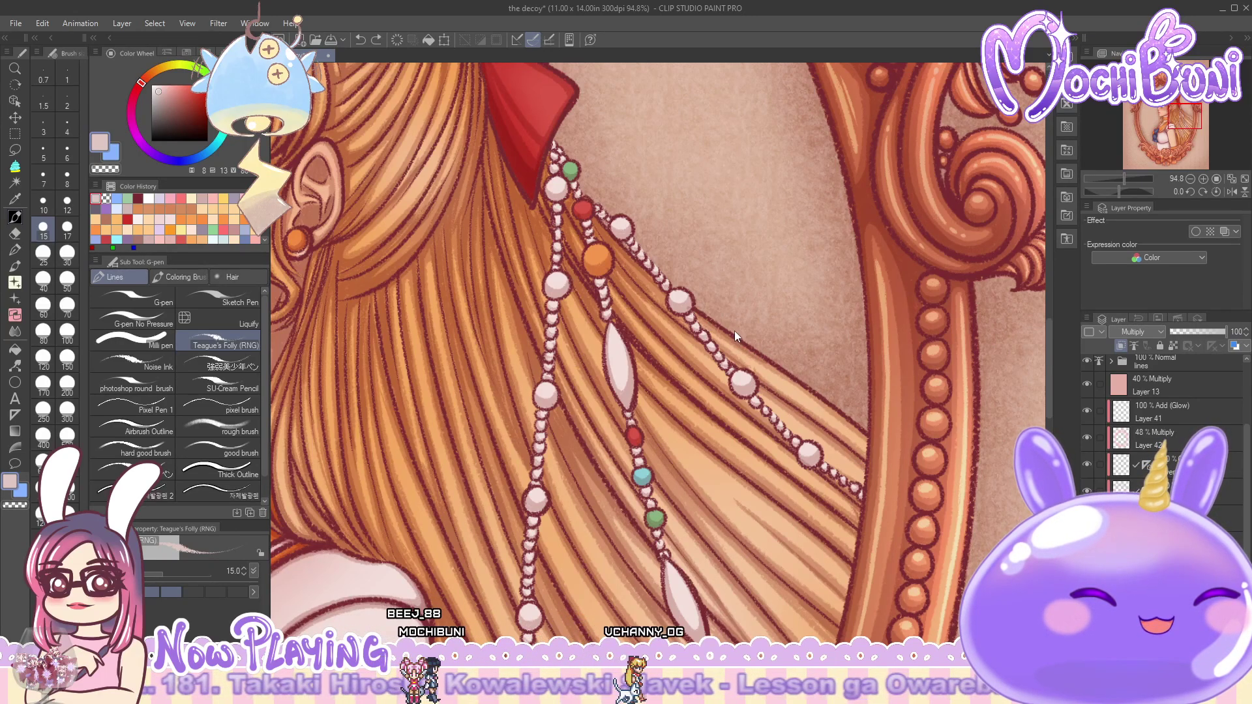
{"action": "left_click_drag", "start_coordinate": [742, 349], "coordinate": [763, 361]}
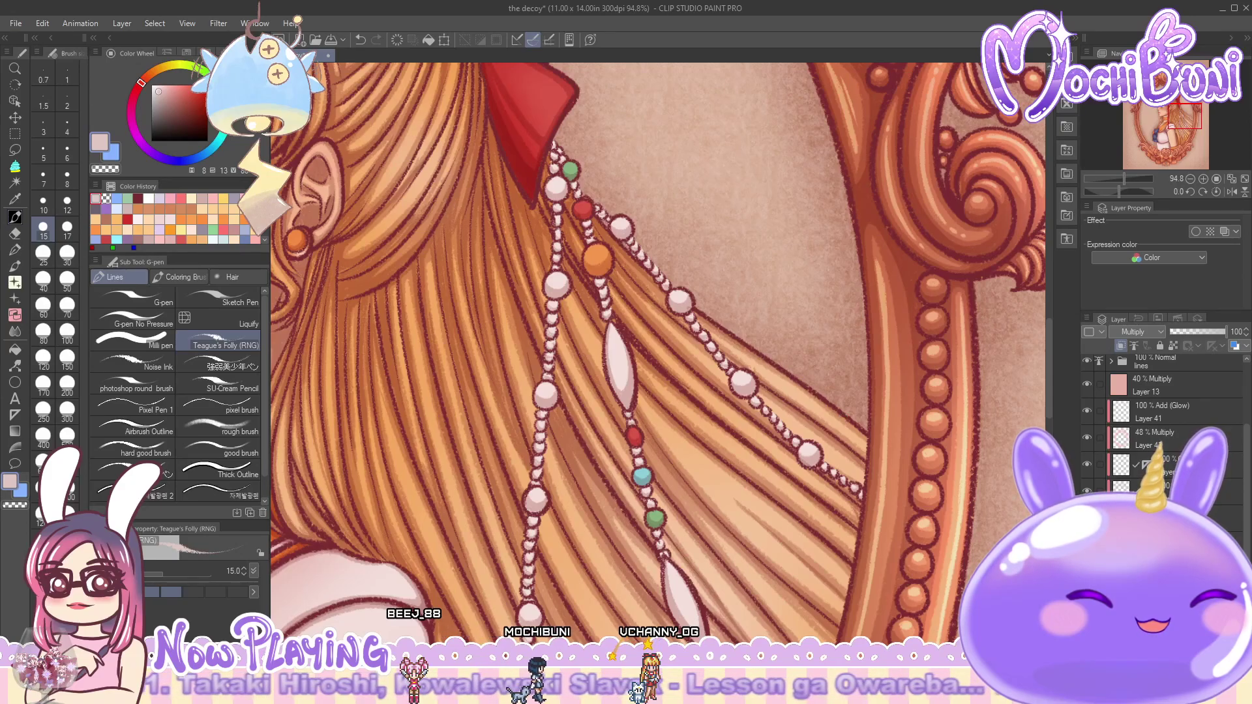
{"action": "left_click_drag", "start_coordinate": [843, 420], "coordinate": [869, 442]}
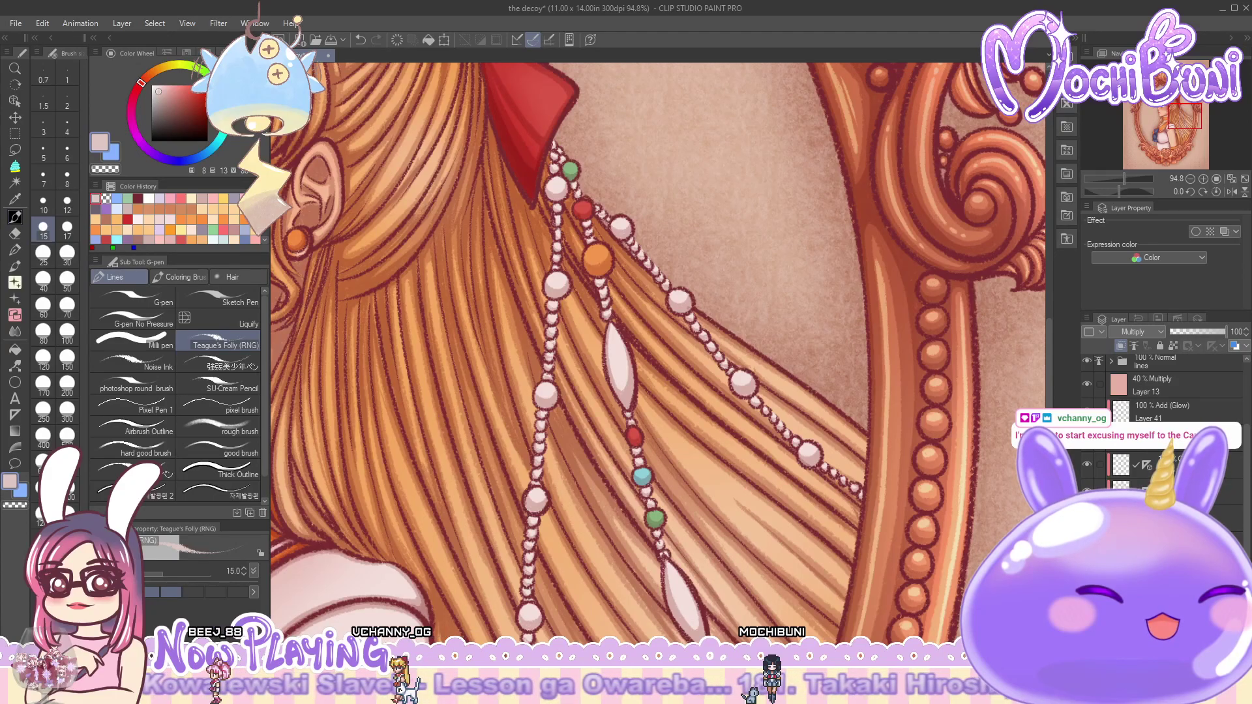
- Shade the undersides of the large round pearls along the vertical pearl strand, down to its last pearl
{"action": "left_click", "coordinate": [585, 154]}
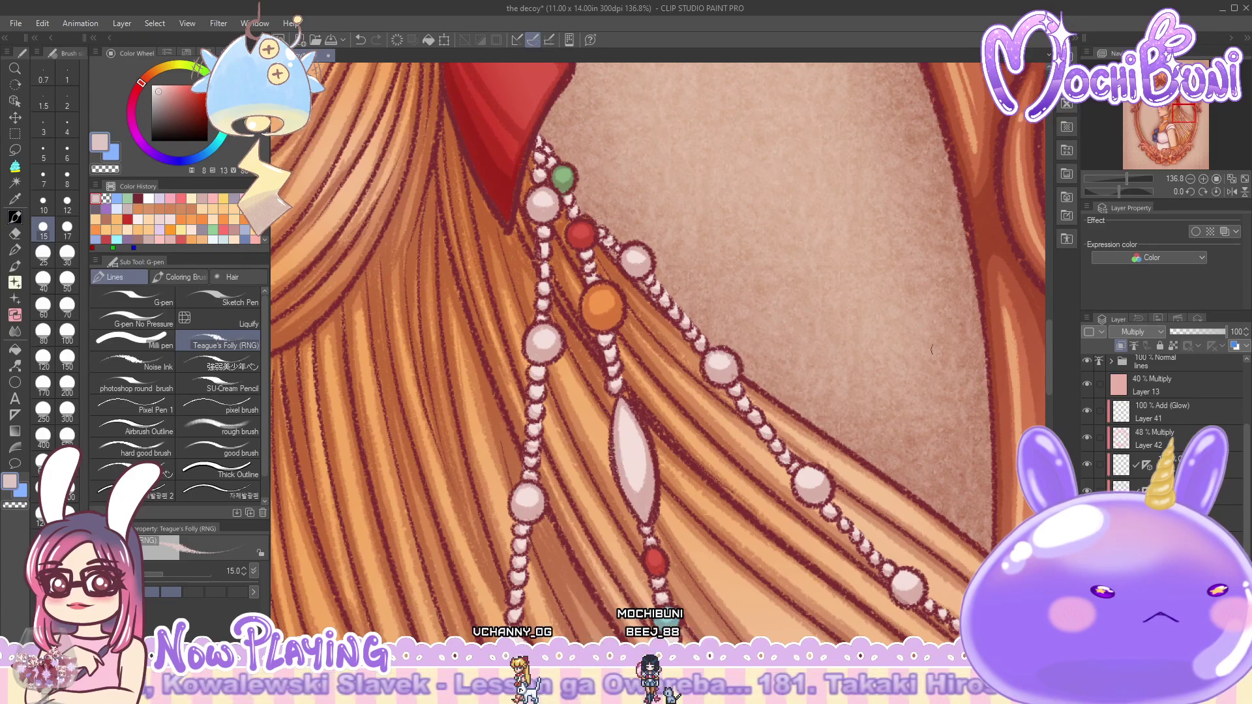
{"action": "left_click_drag", "start_coordinate": [1048, 382], "coordinate": [1047, 424]}
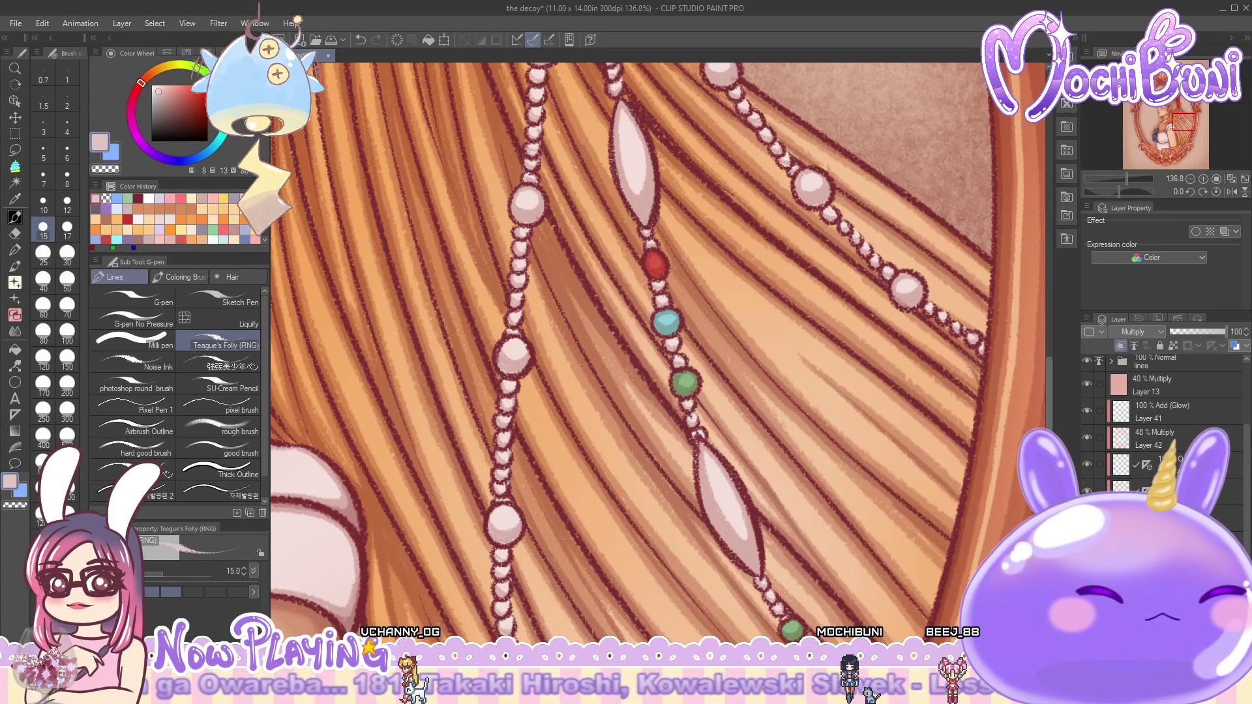
{"action": "scroll", "coordinate": [741, 534], "scroll_direction": "down", "scroll_amount": 2}
{"action": "mouse_move", "coordinate": [1049, 435]}
{"action": "left_mouse_down"}
{"action": "mouse_move", "coordinate": [1049, 405]}
{"action": "mouse_move", "coordinate": [1049, 450]}
{"action": "left_mouse_up"}
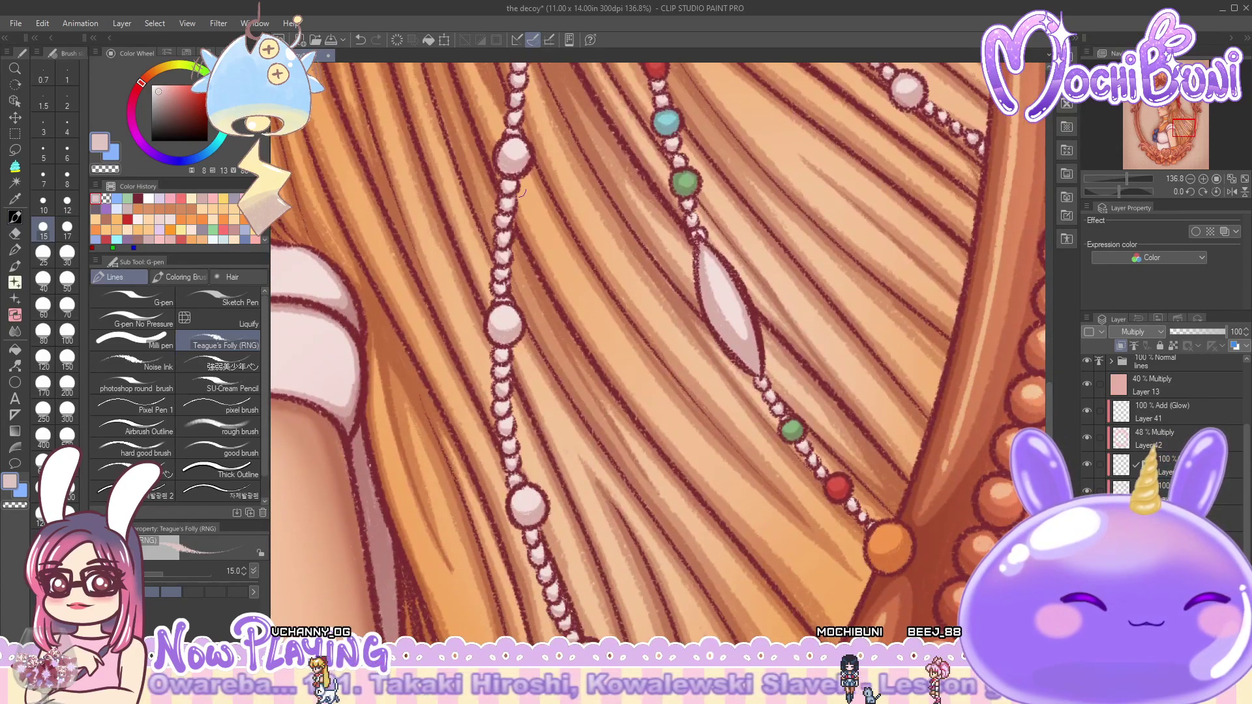
{"action": "left_click_drag", "start_coordinate": [501, 152], "coordinate": [526, 154]}
{"action": "key", "text": "ctrl+z"}
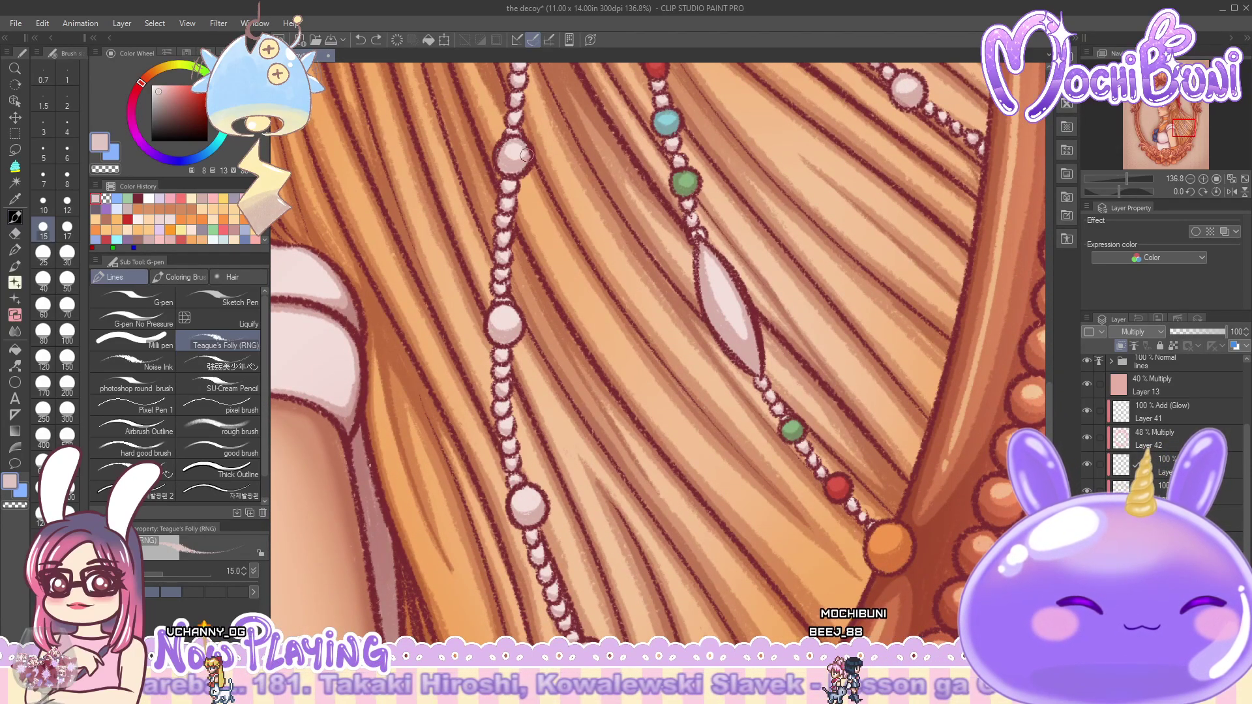
{"action": "mouse_move", "coordinate": [492, 331]}
{"action": "left_mouse_down"}
{"action": "mouse_move", "coordinate": [508, 306]}
{"action": "mouse_move", "coordinate": [508, 336]}
{"action": "left_mouse_up"}
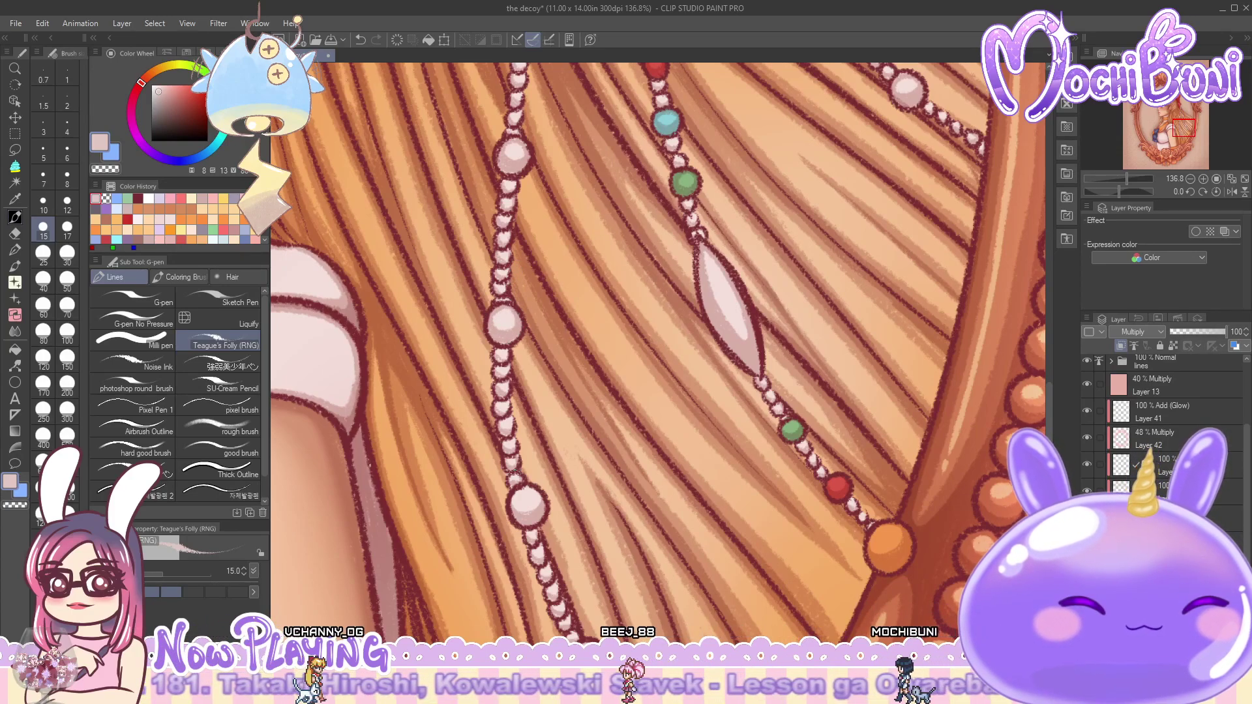
{"action": "mouse_move", "coordinate": [516, 512]}
{"action": "left_mouse_down"}
{"action": "mouse_move", "coordinate": [540, 497]}
{"action": "mouse_move", "coordinate": [536, 517]}
{"action": "left_mouse_up"}
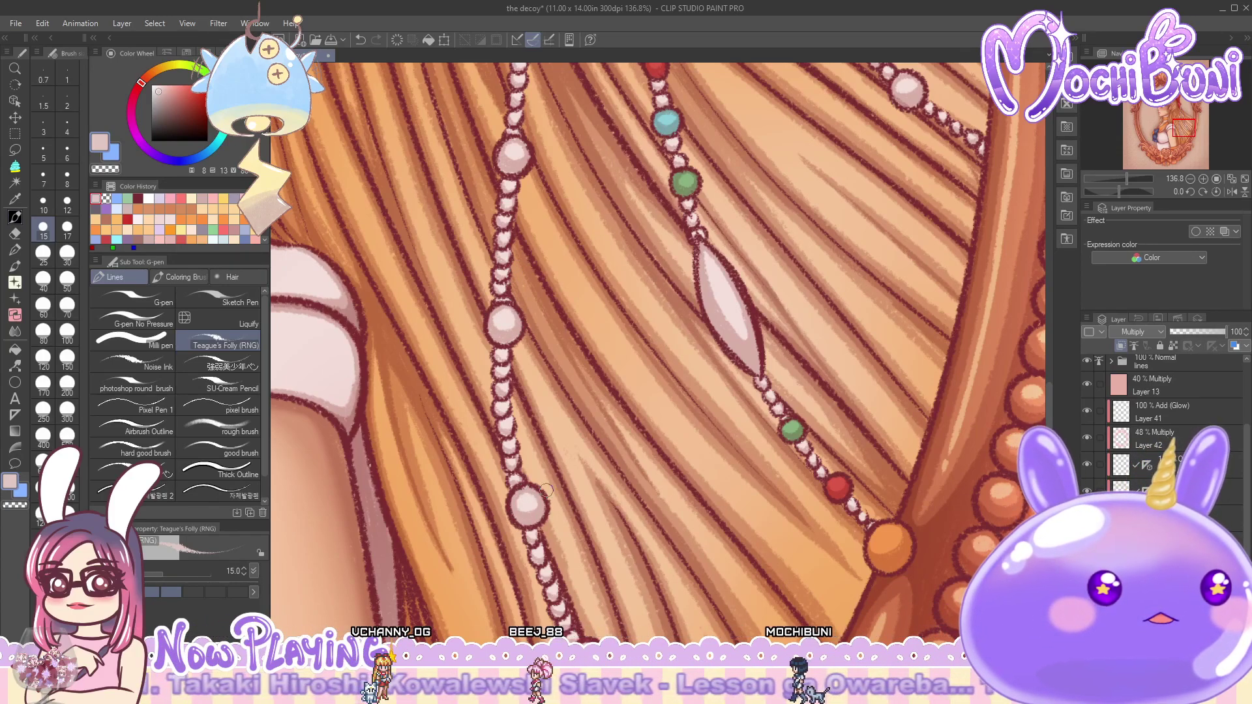
{"action": "scroll", "coordinate": [657, 352], "scroll_direction": "down", "scroll_amount": 3}
{"action": "scroll", "coordinate": [658, 352], "scroll_direction": "up", "scroll_amount": 5}
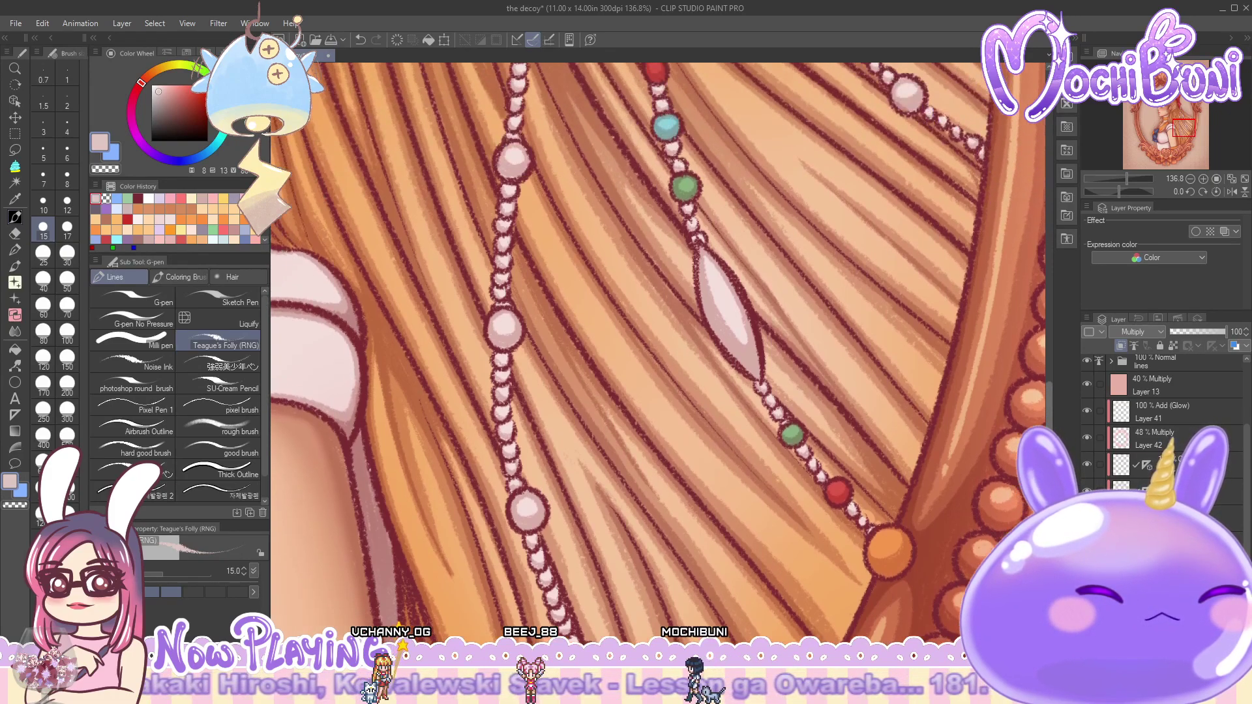
{"action": "scroll", "coordinate": [659, 344], "scroll_direction": "down", "scroll_amount": 4}
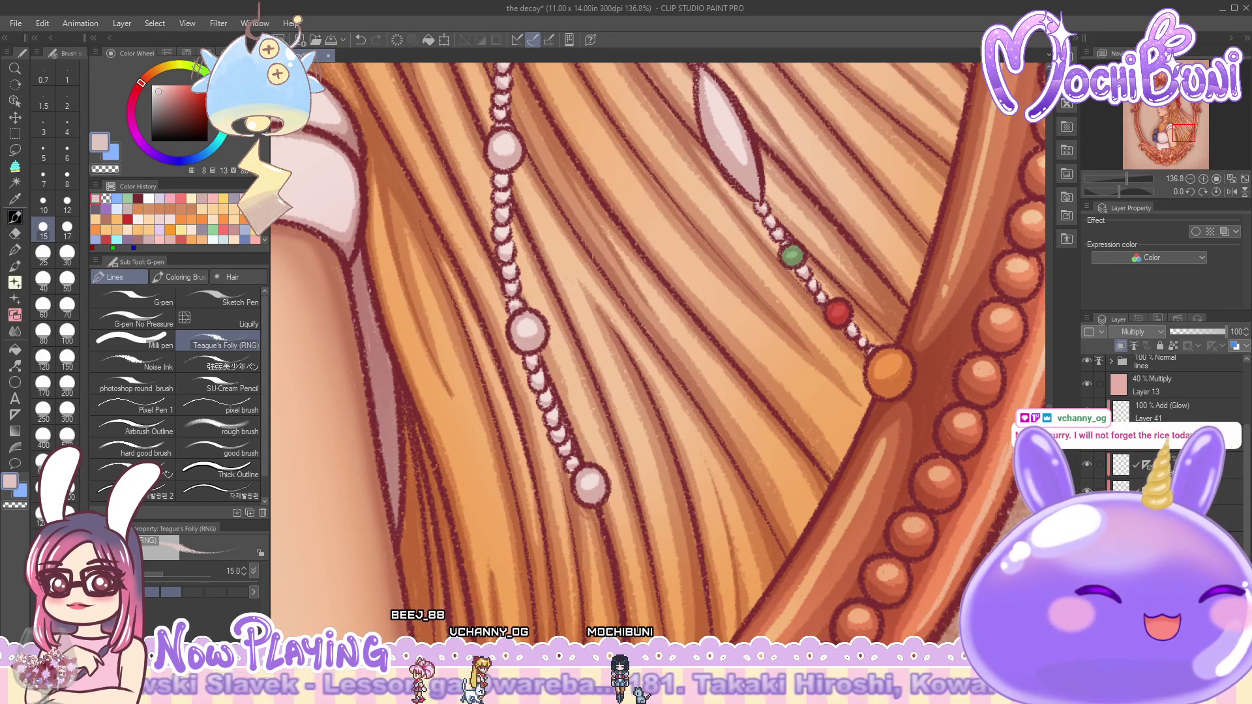
- Refine the shading on the folds and hanging tail of the red bow above the bead strands
{"action": "scroll", "coordinate": [659, 344], "scroll_direction": "up", "scroll_amount": 2}
{"action": "left_click_drag", "start_coordinate": [1049, 398], "coordinate": [1047, 342]}
{"action": "scroll", "coordinate": [1050, 353], "scroll_direction": "up", "scroll_amount": 2}
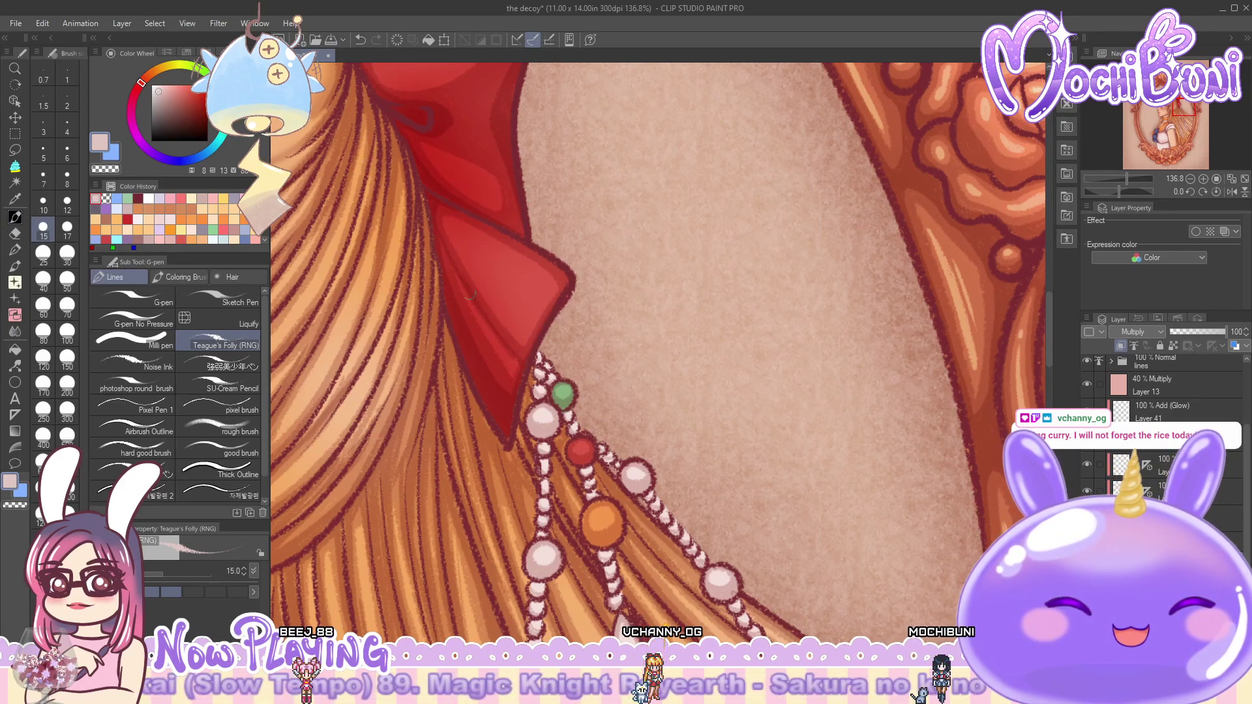
{"action": "key", "text": "ctrl+z"}
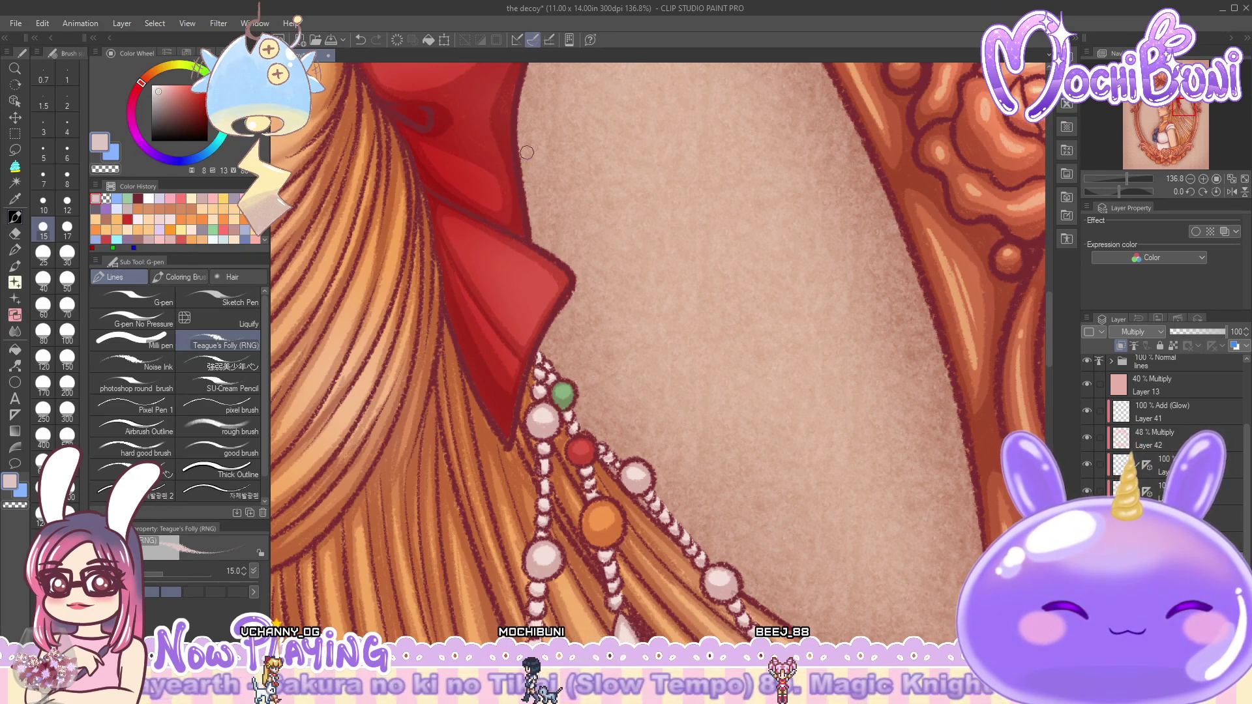
{"action": "scroll", "coordinate": [1059, 272], "scroll_direction": "up", "scroll_amount": 5}
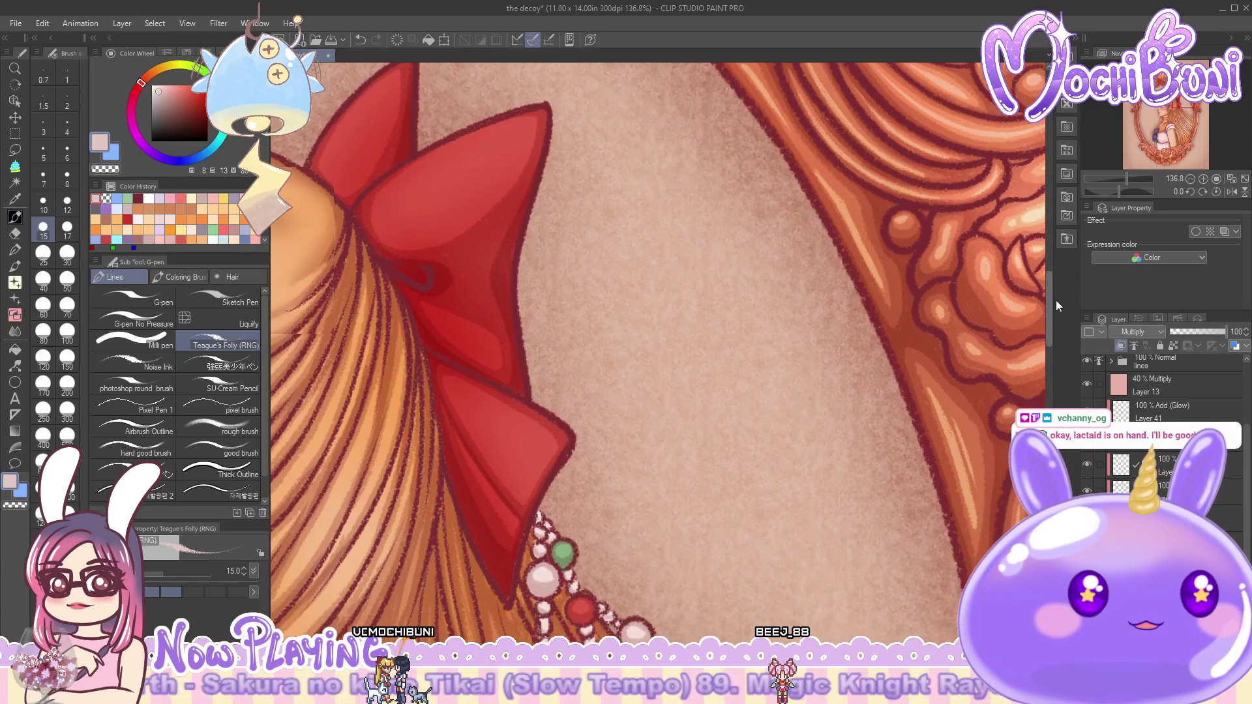
- Shade the beads just below the bow's tail, including the red and orange beads and the upper elongated bead
{"action": "left_click_drag", "start_coordinate": [1055, 300], "coordinate": [1067, 347]}
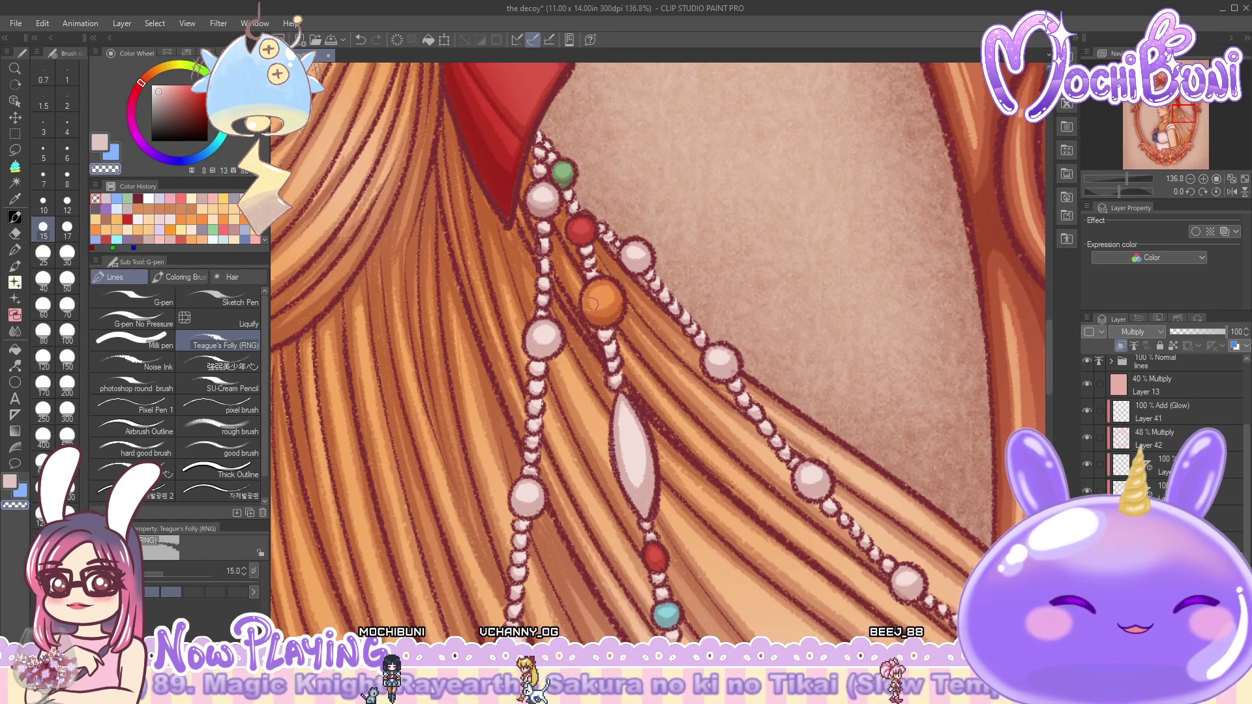
{"action": "key", "text": "c"}
{"action": "left_click", "coordinate": [563, 229]}
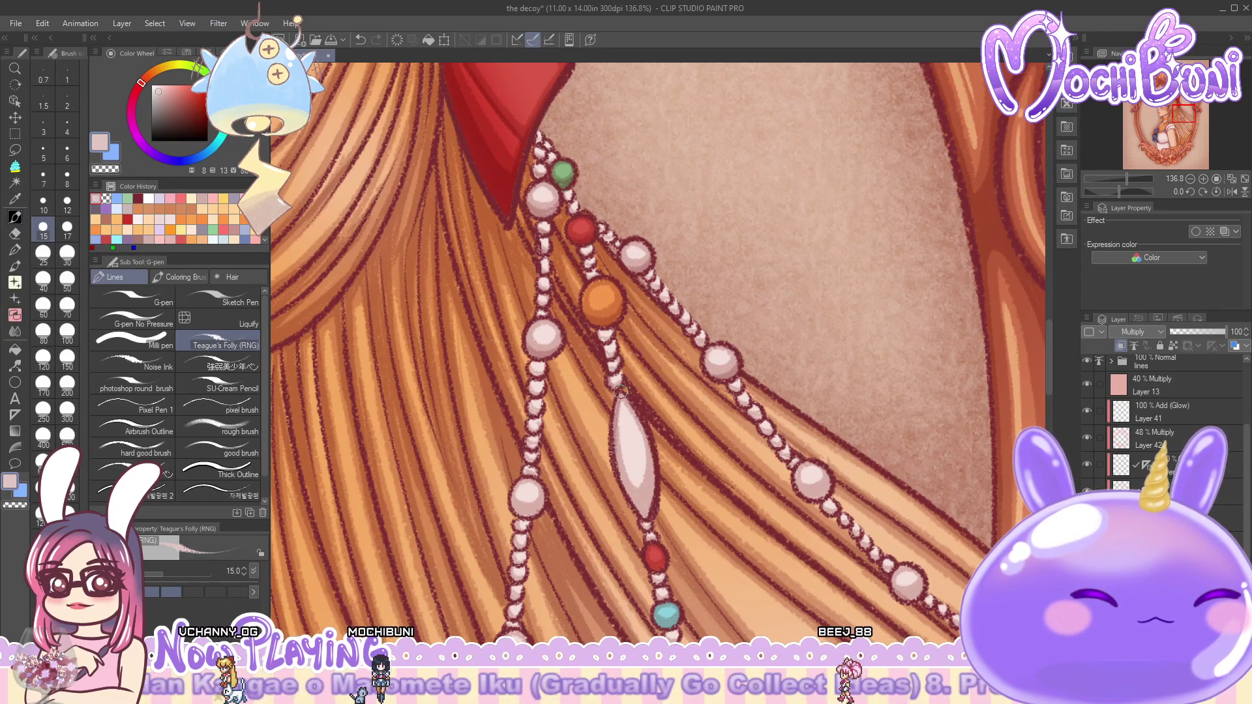
{"action": "left_click_drag", "start_coordinate": [615, 424], "coordinate": [619, 454]}
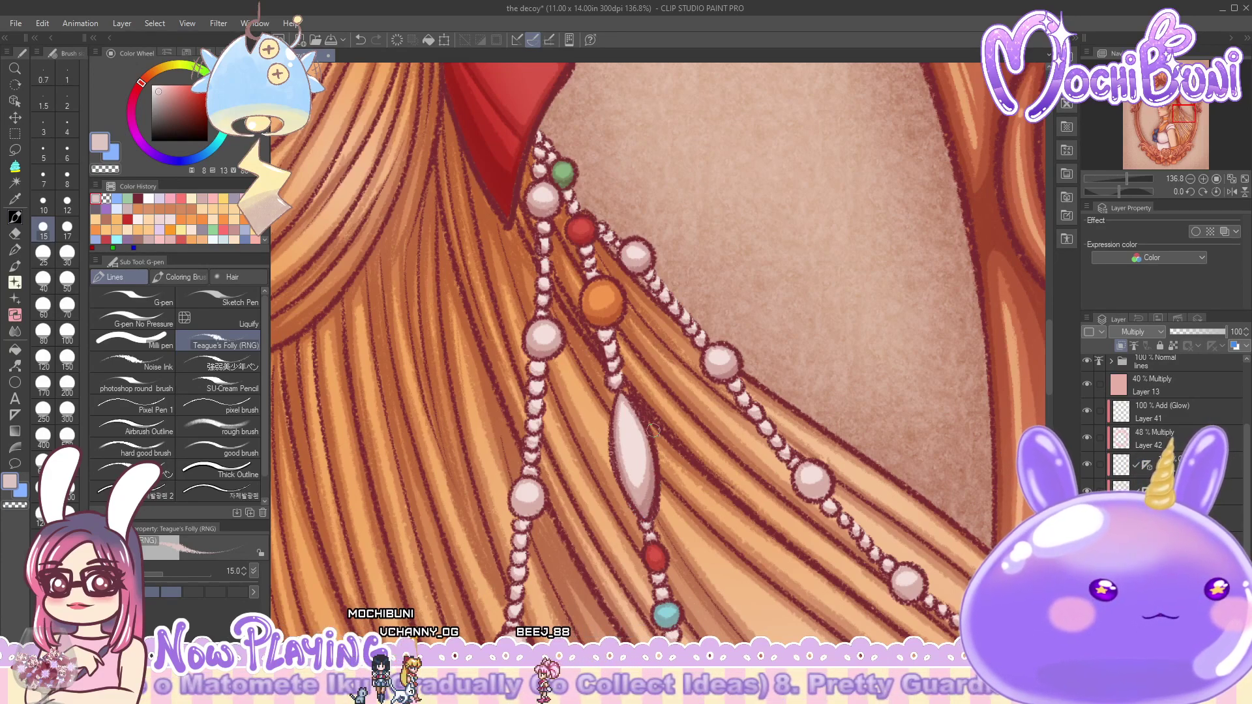
- Shade the lower part of the coloured bead strand, including the lower elongated bead and the orange bead at the frame
{"action": "left_click_drag", "start_coordinate": [1047, 364], "coordinate": [1047, 387]}
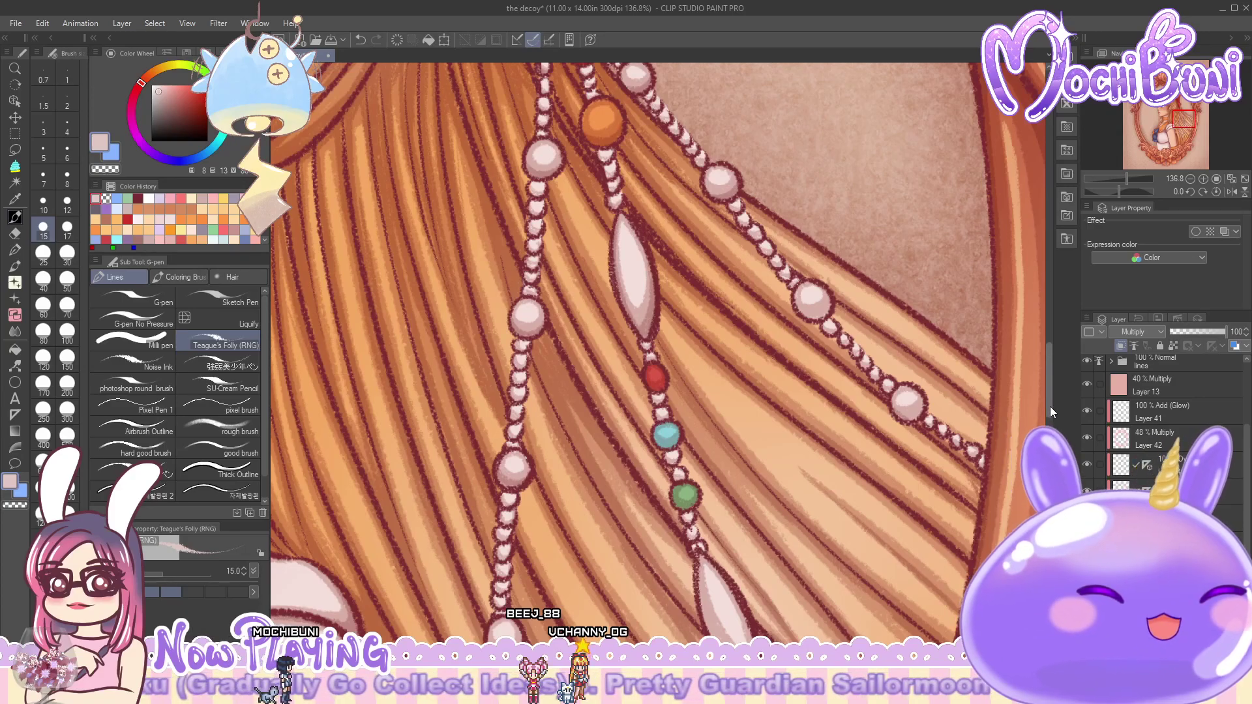
{"action": "scroll", "coordinate": [1050, 409], "scroll_direction": "down", "scroll_amount": 7}
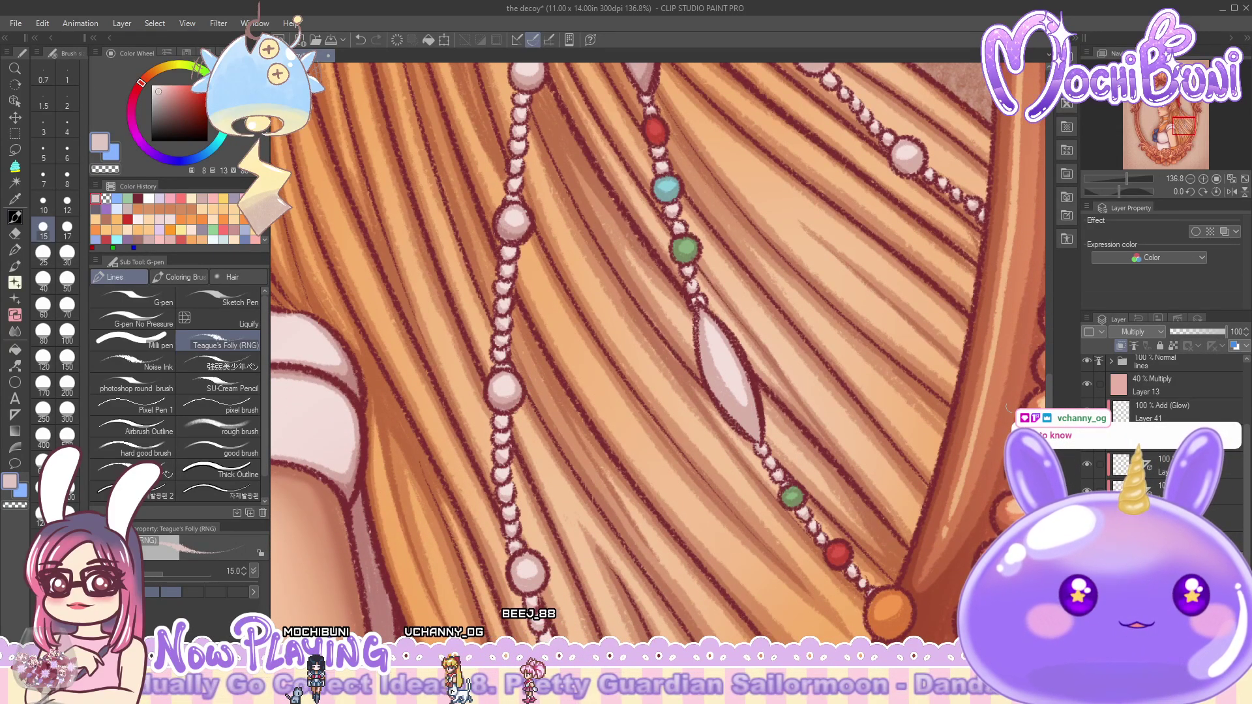
{"action": "left_click_drag", "start_coordinate": [1051, 391], "coordinate": [1046, 320]}
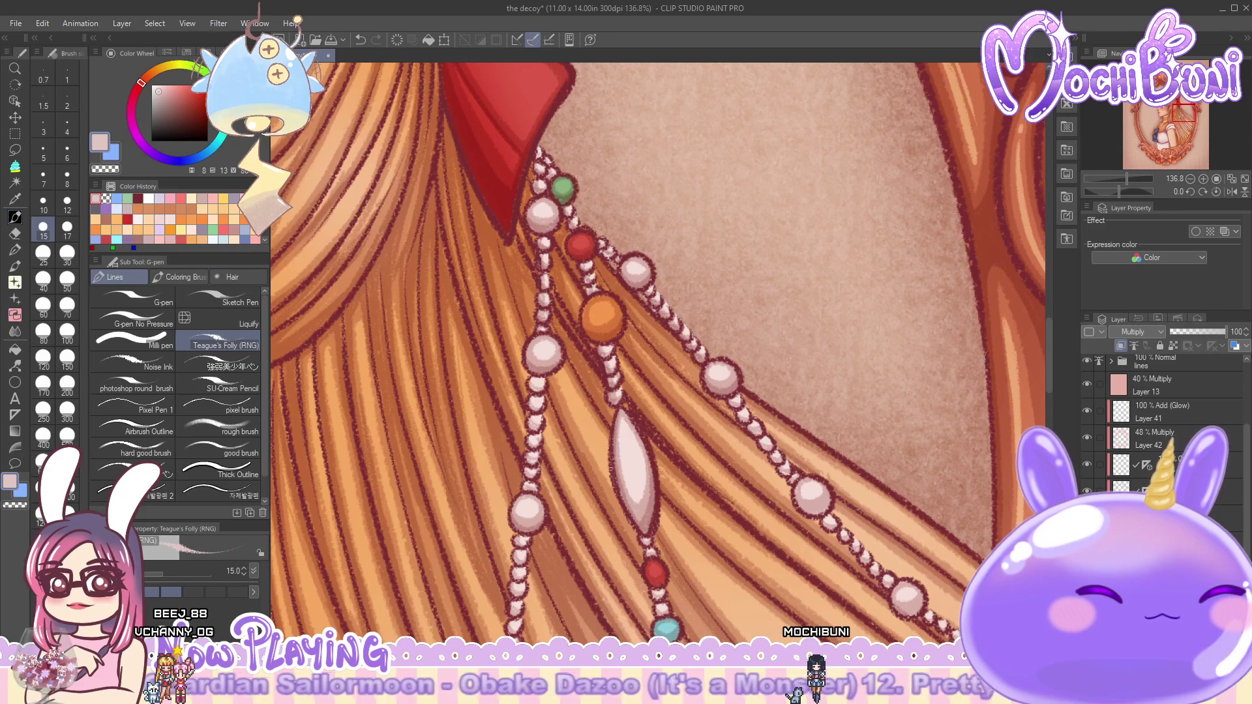
{"action": "left_click_drag", "start_coordinate": [1047, 371], "coordinate": [1055, 405]}
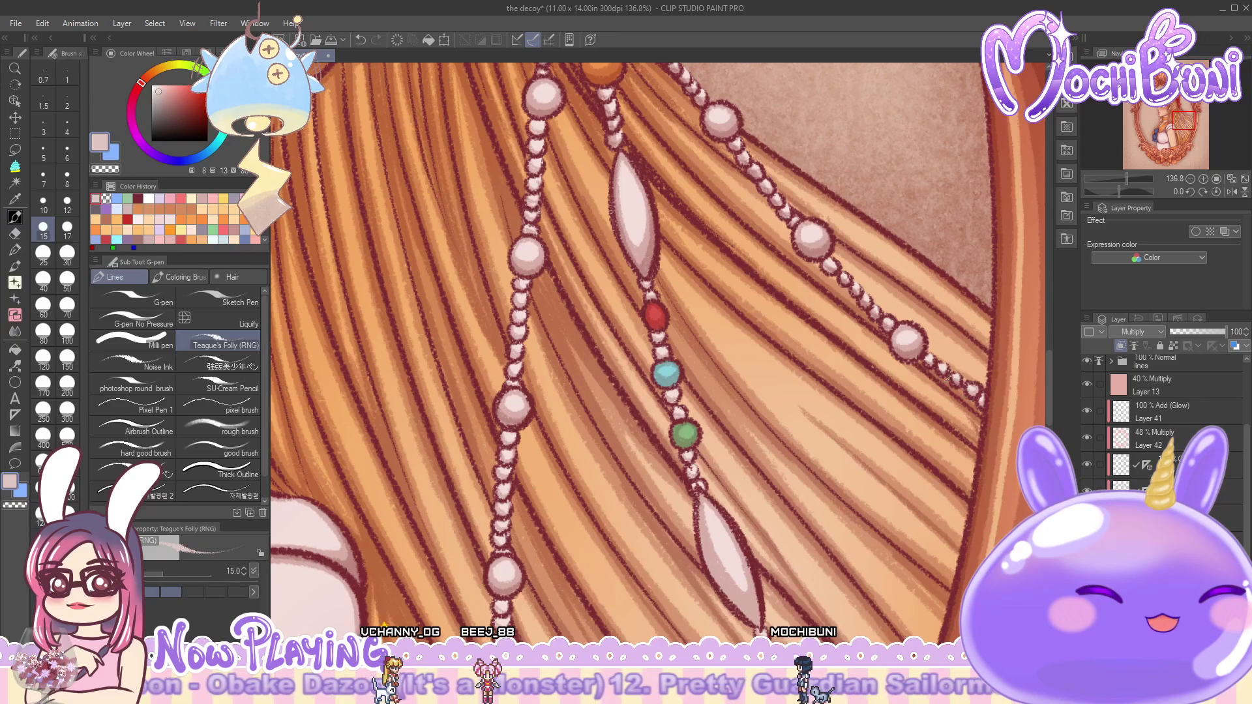
- Touch up the shading on the lower elongated bead and on the orange bead where the coloured strand meets the frame
{"action": "mouse_move", "coordinate": [1051, 395]}
{"action": "left_mouse_down"}
{"action": "mouse_move", "coordinate": [1052, 421]}
{"action": "mouse_move", "coordinate": [1054, 389]}
{"action": "left_mouse_up"}
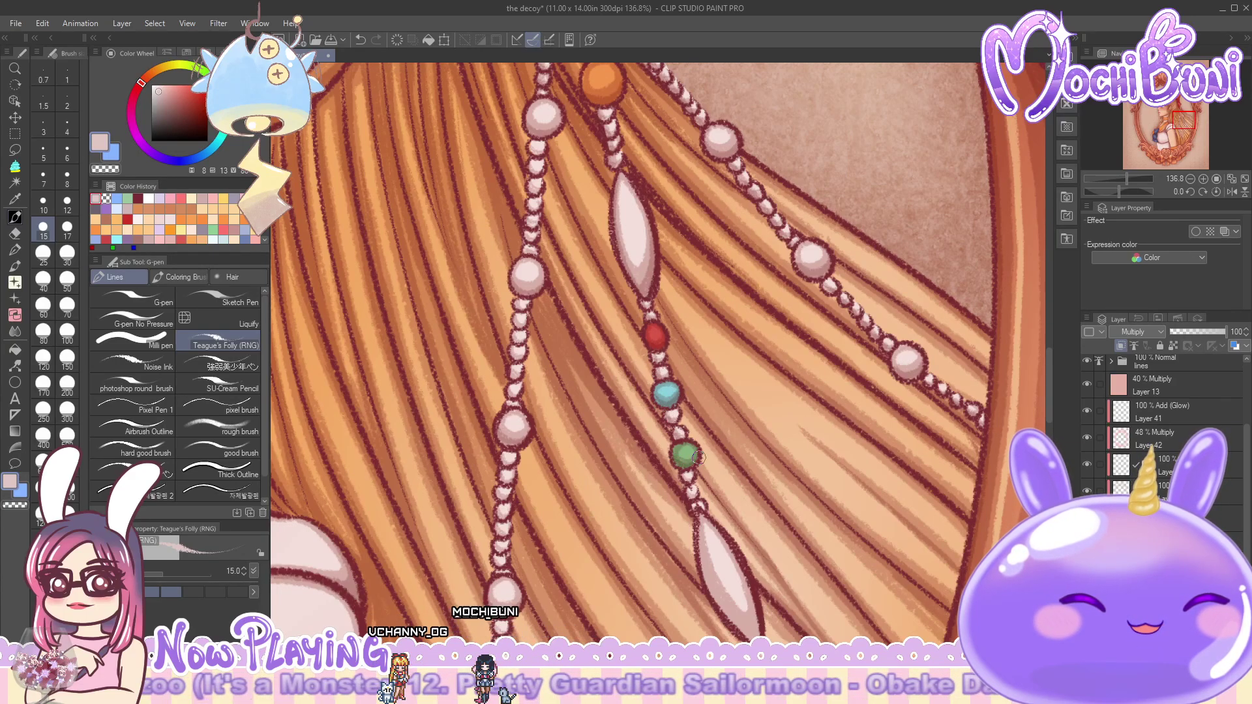
{"action": "scroll", "coordinate": [682, 471], "scroll_direction": "down", "scroll_amount": 5}
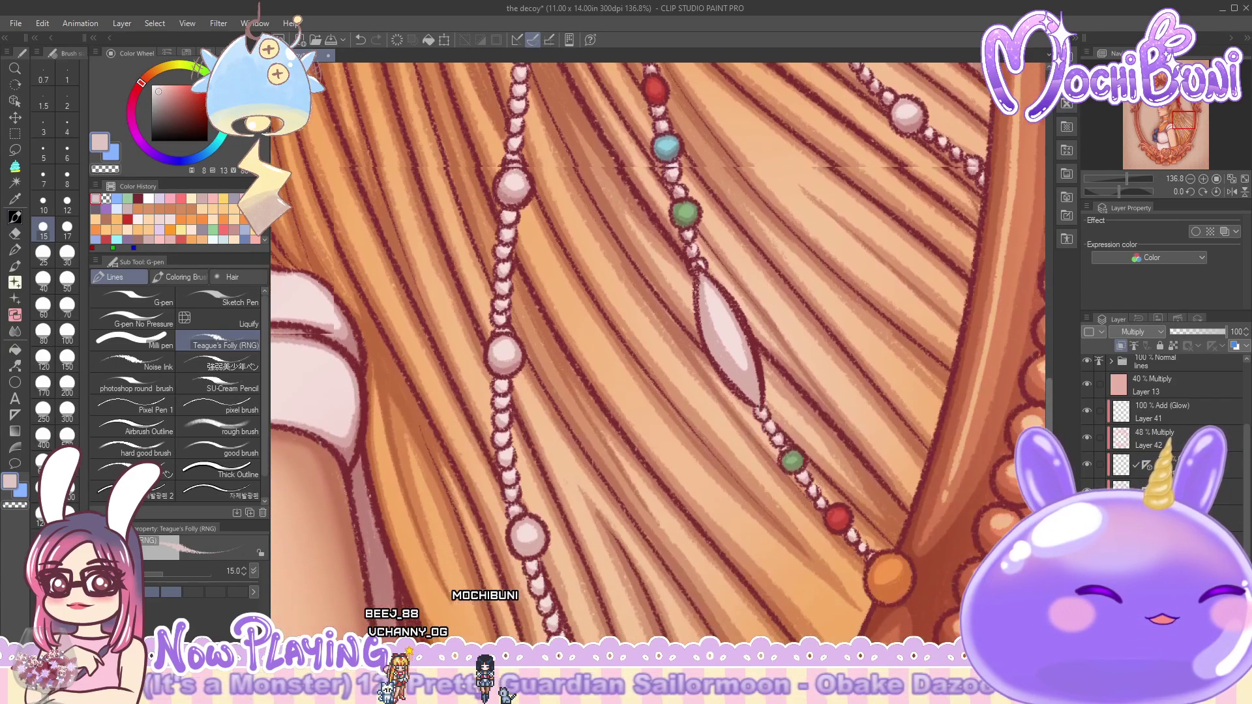
{"action": "left_click_drag", "start_coordinate": [704, 262], "coordinate": [741, 362]}
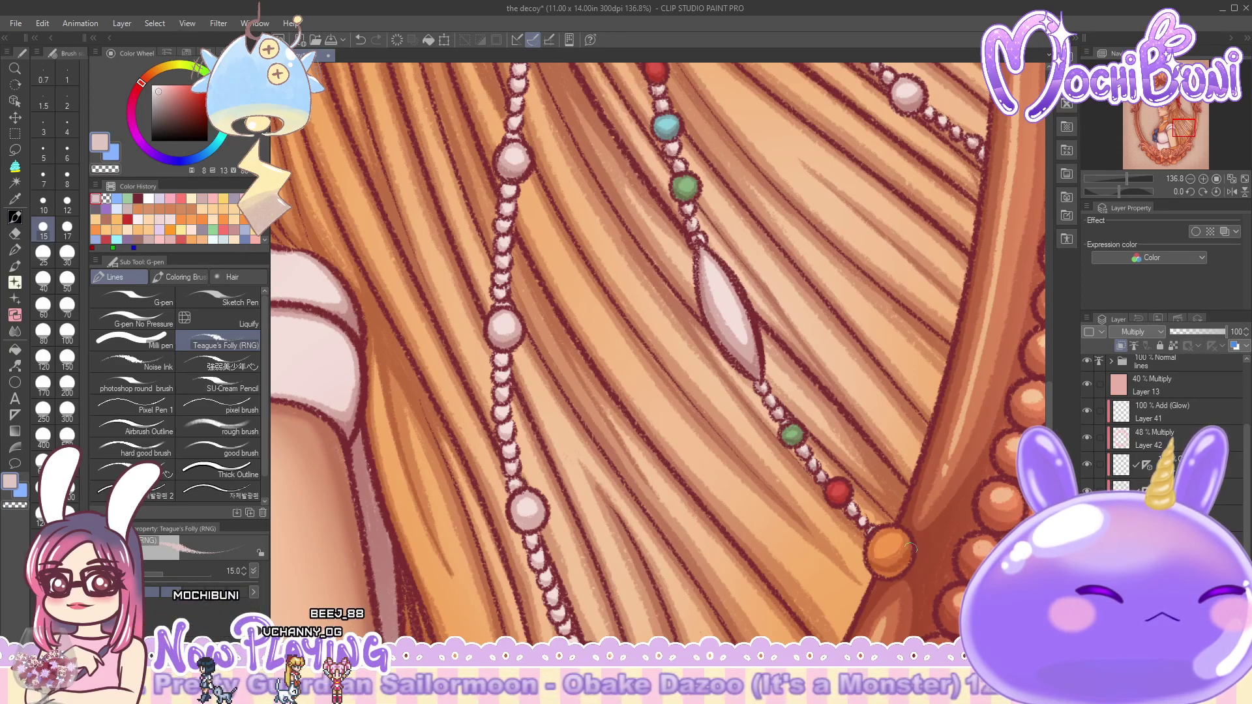
{"action": "key", "text": "c"}
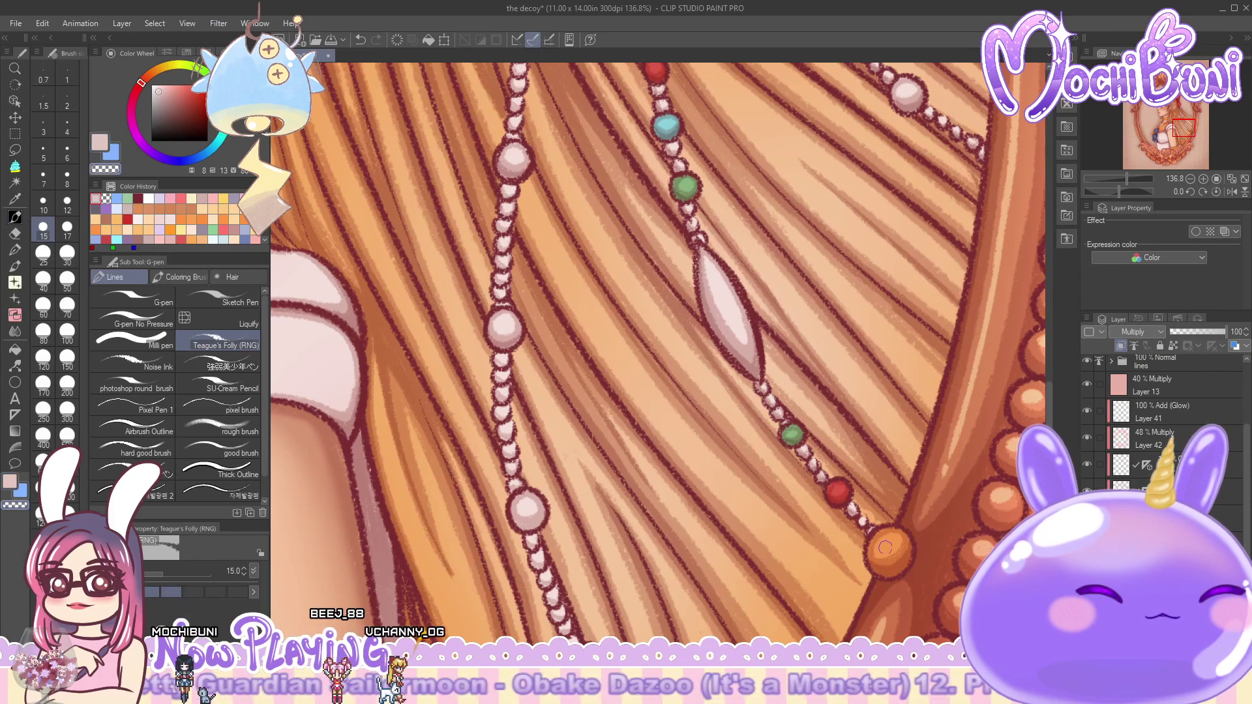
{"action": "key", "text": "c"}
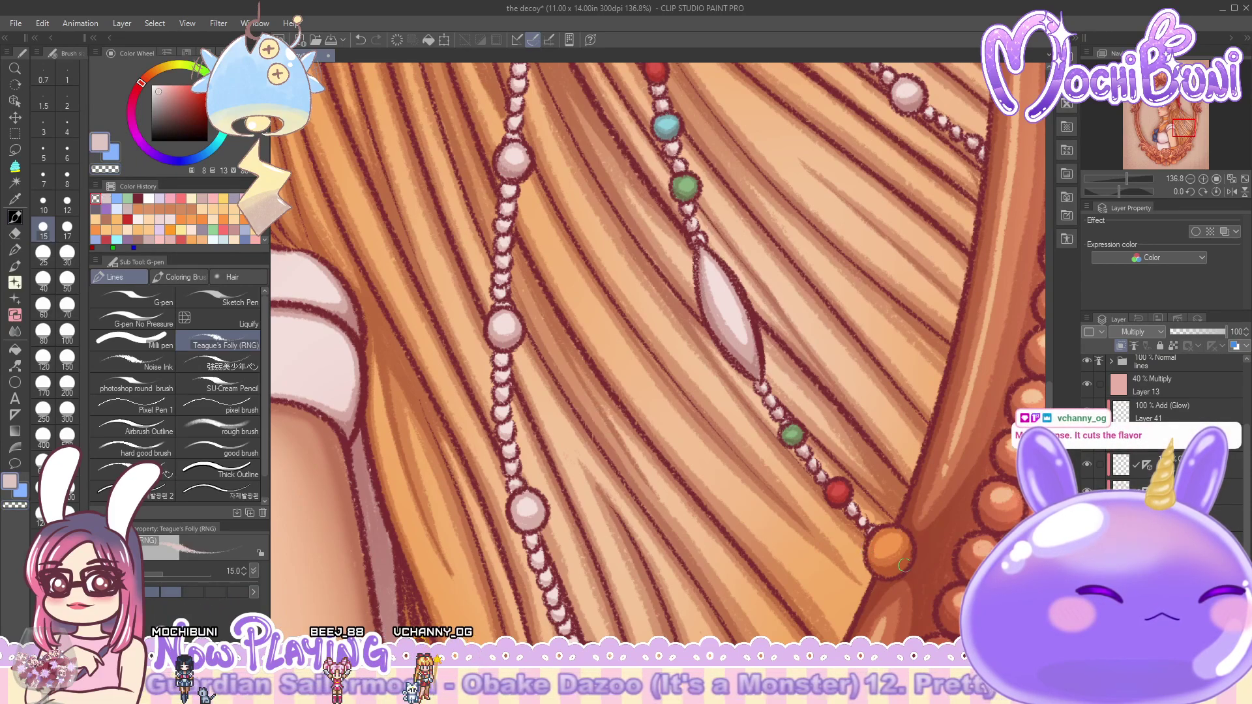
{"action": "scroll", "coordinate": [659, 352], "scroll_direction": "up", "scroll_amount": 5}
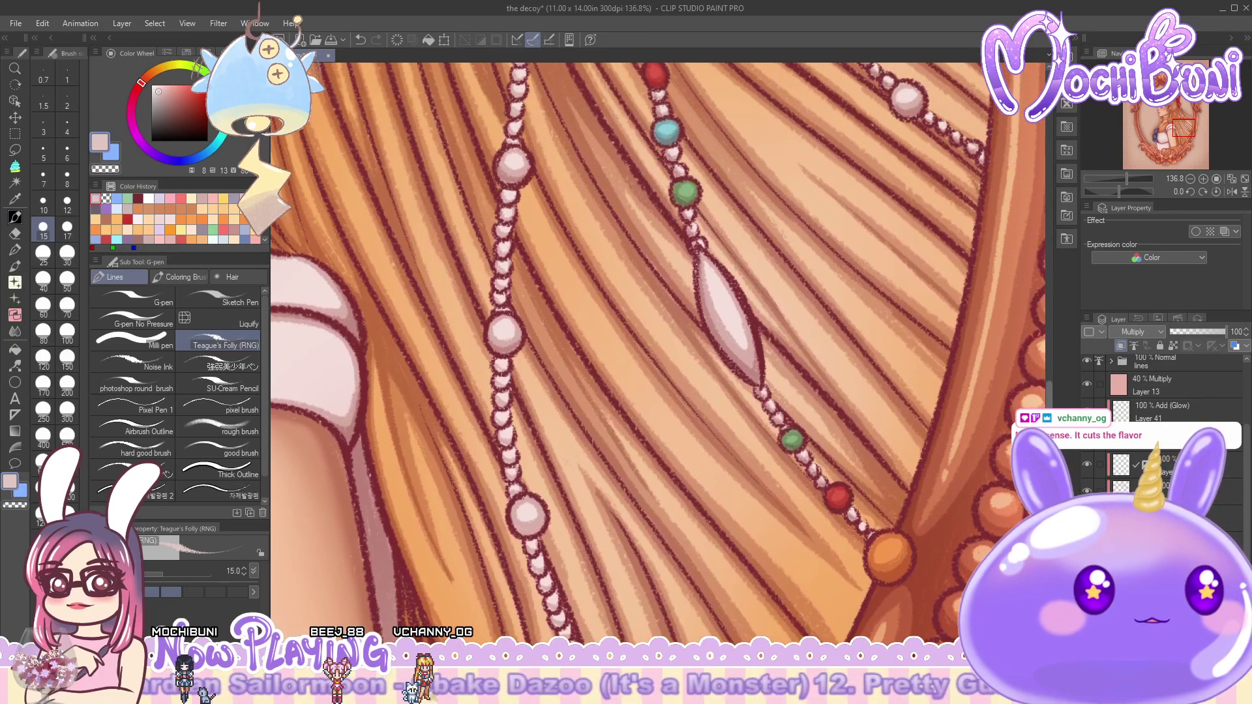
{"action": "scroll", "coordinate": [659, 352], "scroll_direction": "up", "scroll_amount": 1}
{"action": "scroll", "coordinate": [658, 352], "scroll_direction": "down", "scroll_amount": 1}
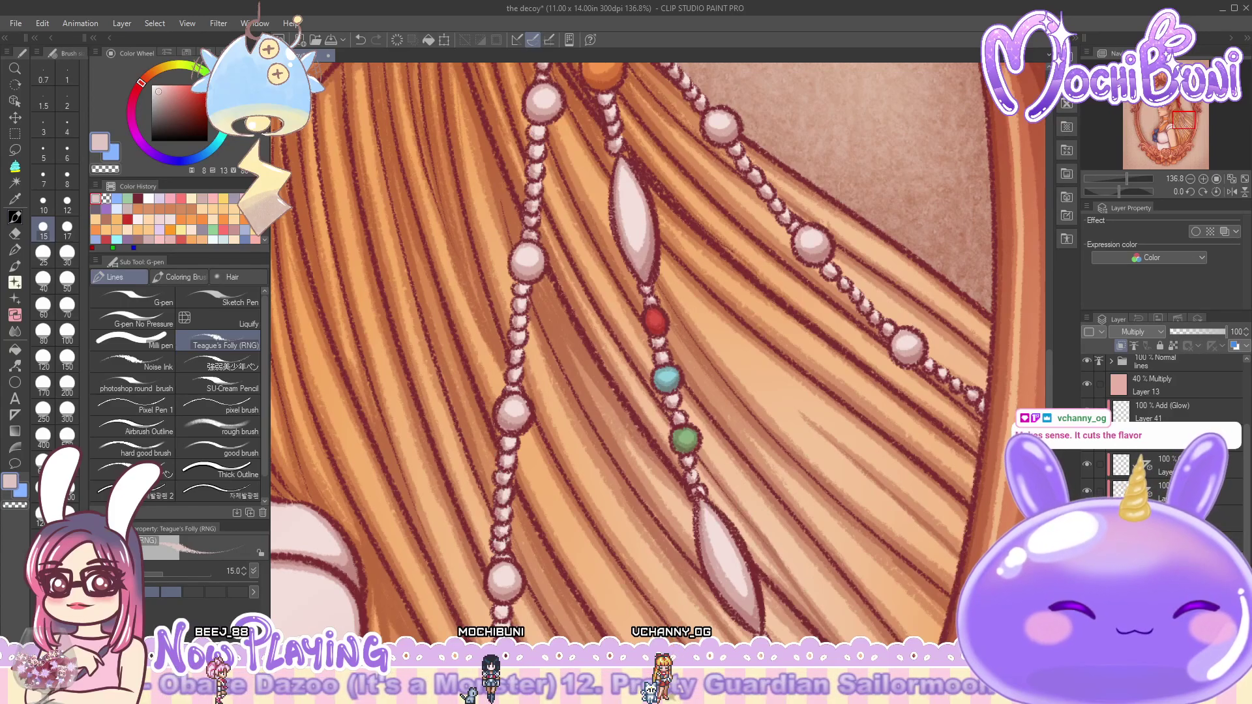
{"action": "scroll", "coordinate": [540, 254], "scroll_direction": "down", "scroll_amount": 10}
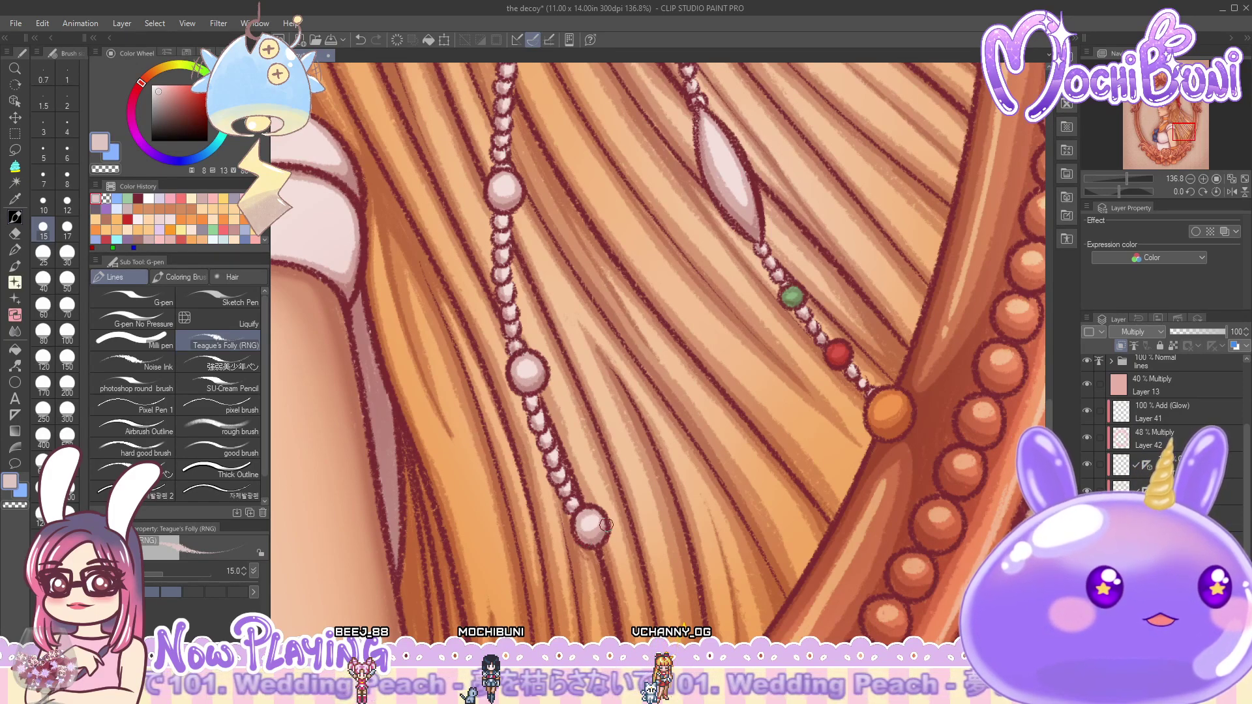
- Clean up the shading on the last round pearl at the lower end of the vertical pearl strand
{"action": "key", "text": "c"}
{"action": "left_click_drag", "start_coordinate": [584, 527], "coordinate": [578, 533]}
{"action": "key", "text": "c"}
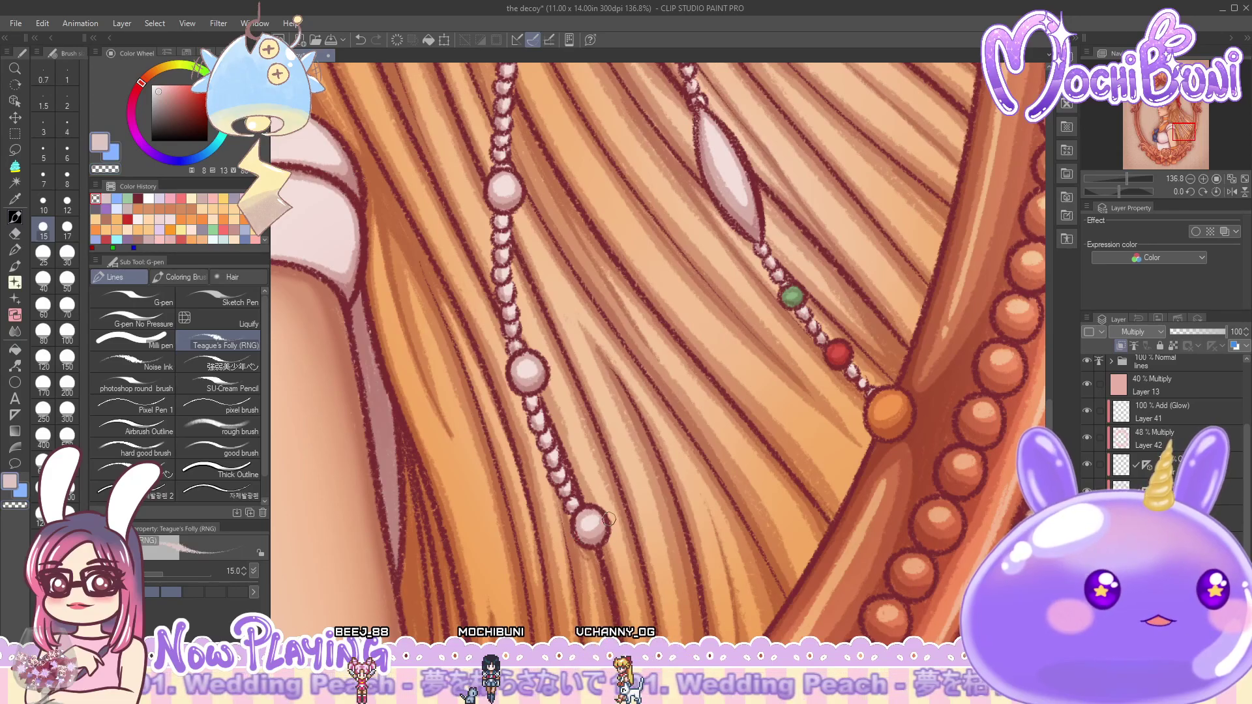
{"action": "left_click_drag", "start_coordinate": [711, 519], "coordinate": [671, 522]}
{"action": "left_click_drag", "start_coordinate": [756, 506], "coordinate": [736, 554]}
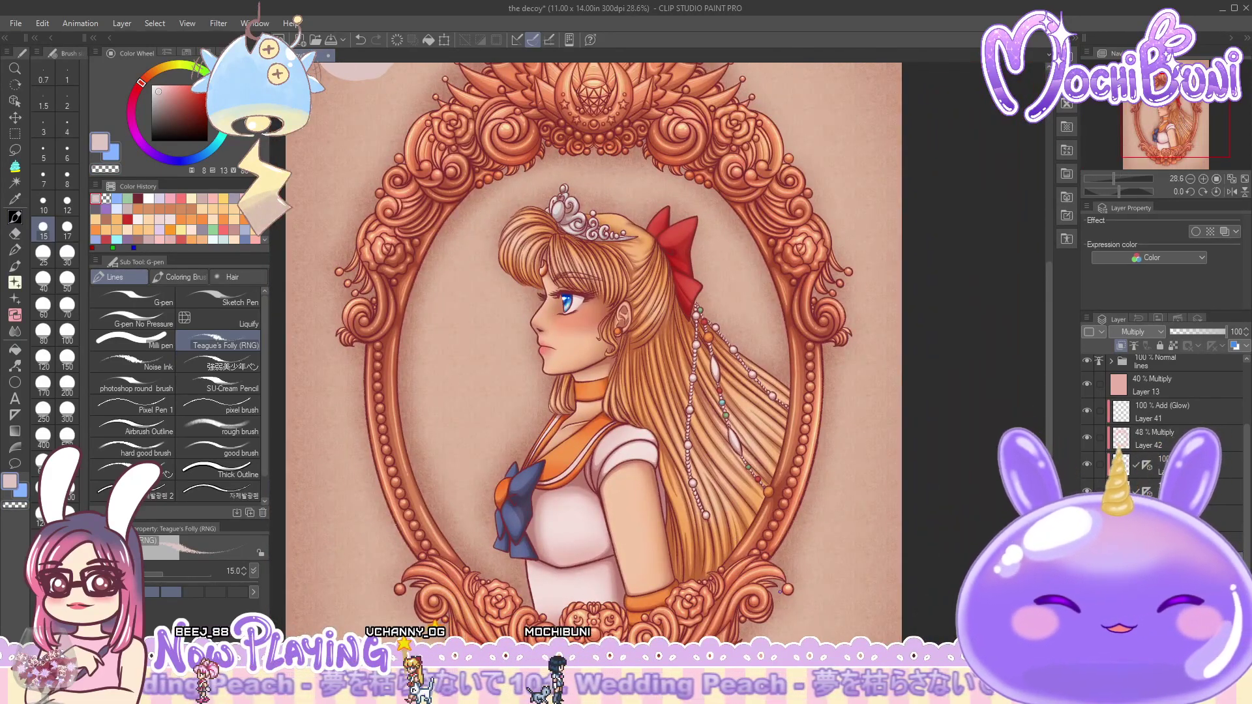
- Save the artwork and add a new layer set to Overlay above the current shading layer
{"action": "left_click", "coordinate": [17, 24]}
{"action": "left_click", "coordinate": [65, 124]}
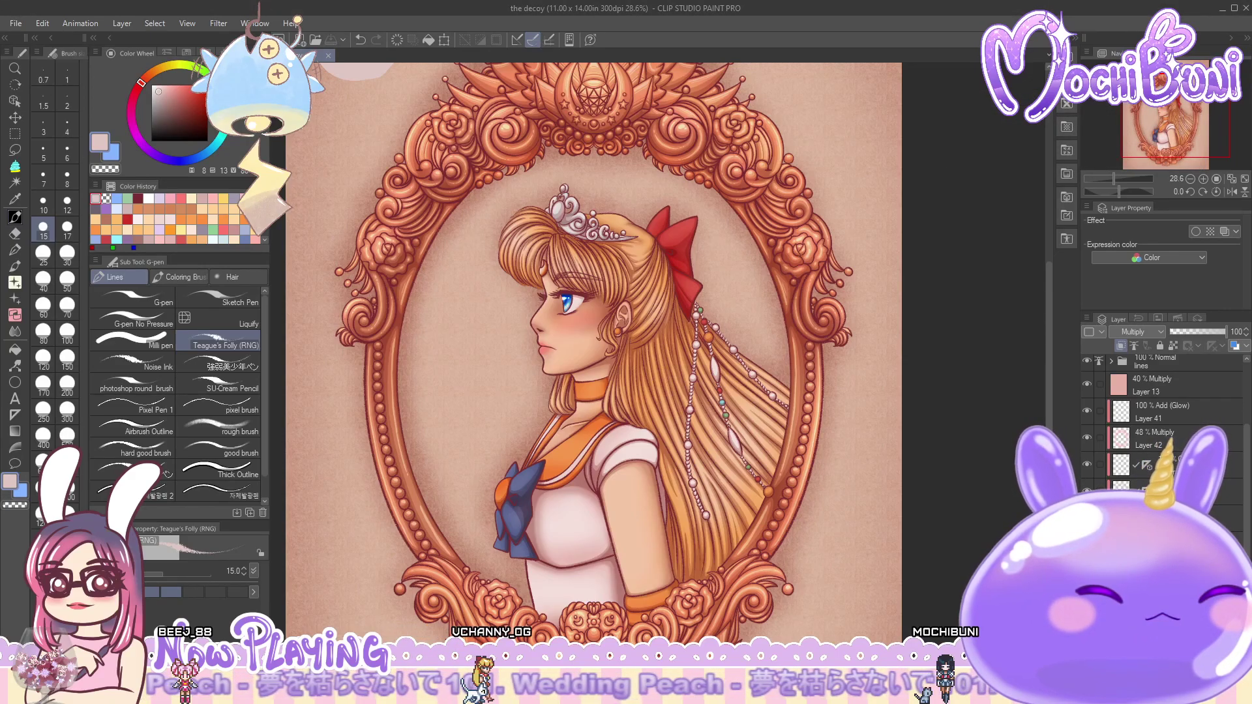
{"action": "key", "text": "ctrl+shift+n"}
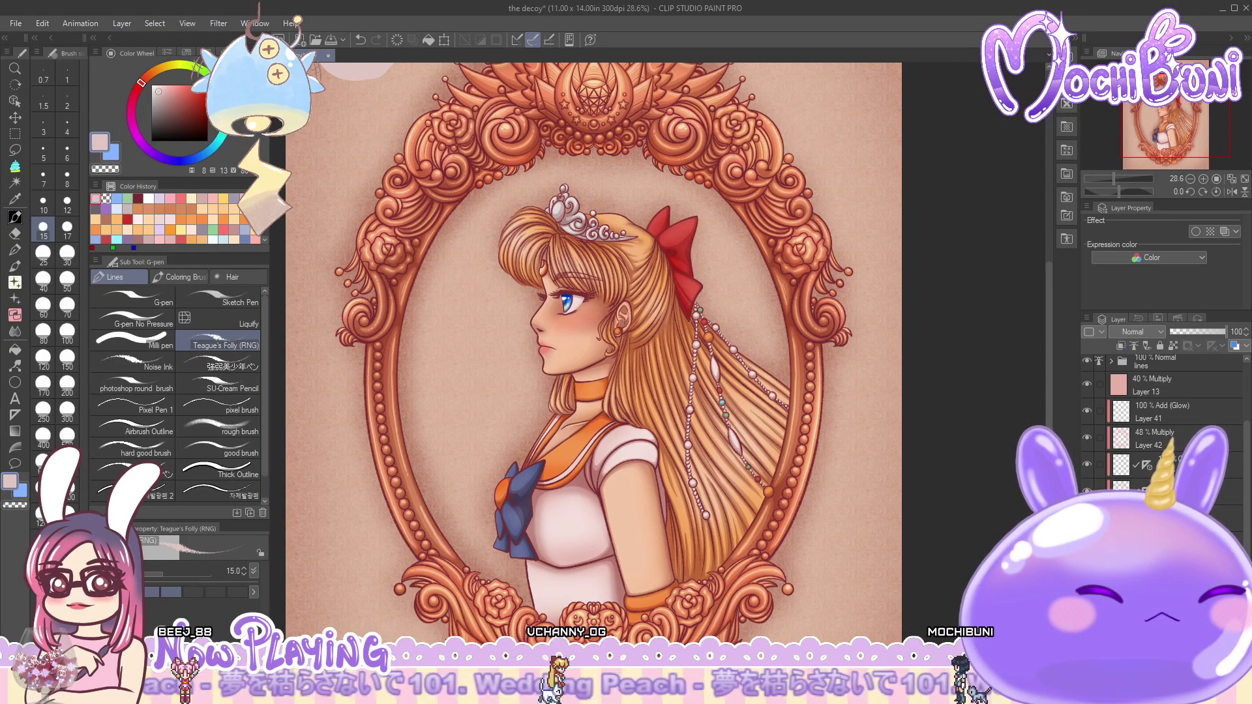
{"action": "left_click", "coordinate": [1162, 331]}
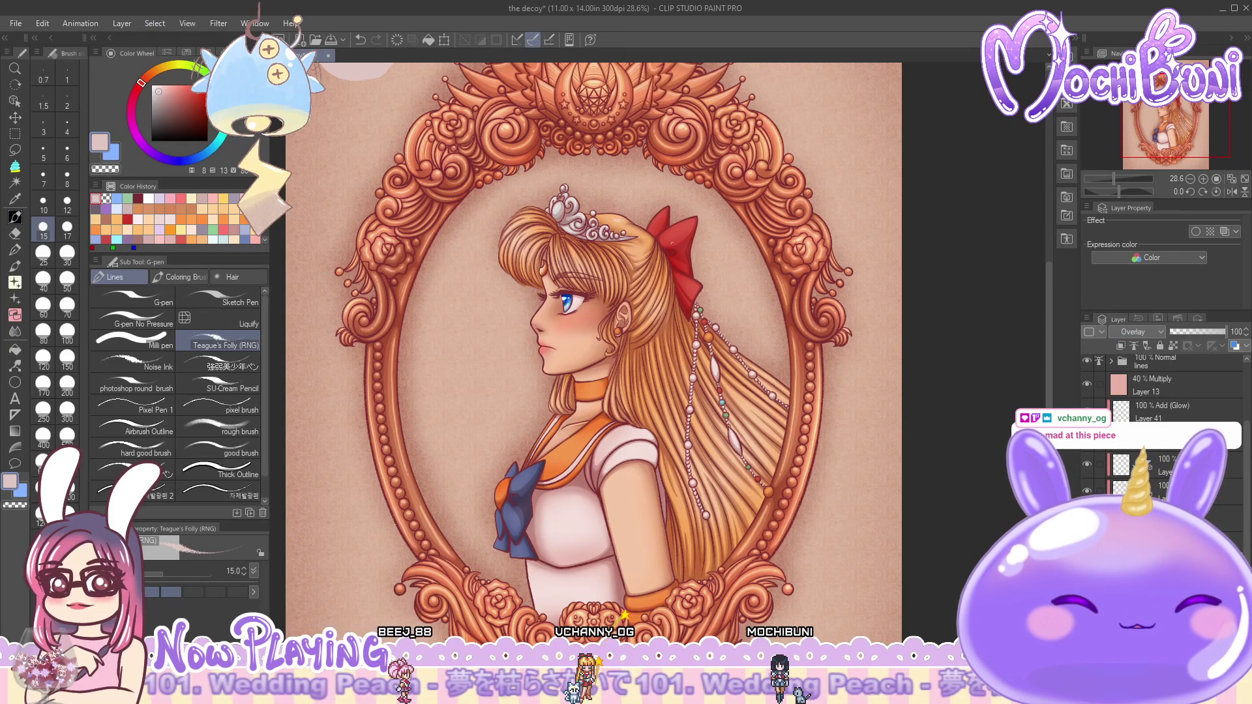
- Try pale pink overlay highlights on the tiara's oval gem and on the smooth hair behind the tiara
{"action": "left_click_drag", "start_coordinate": [1048, 371], "coordinate": [1047, 294]}
{"action": "left_click_drag", "start_coordinate": [516, 417], "coordinate": [566, 413]}
{"action": "scroll", "coordinate": [566, 412], "scroll_direction": "down", "scroll_amount": 1}
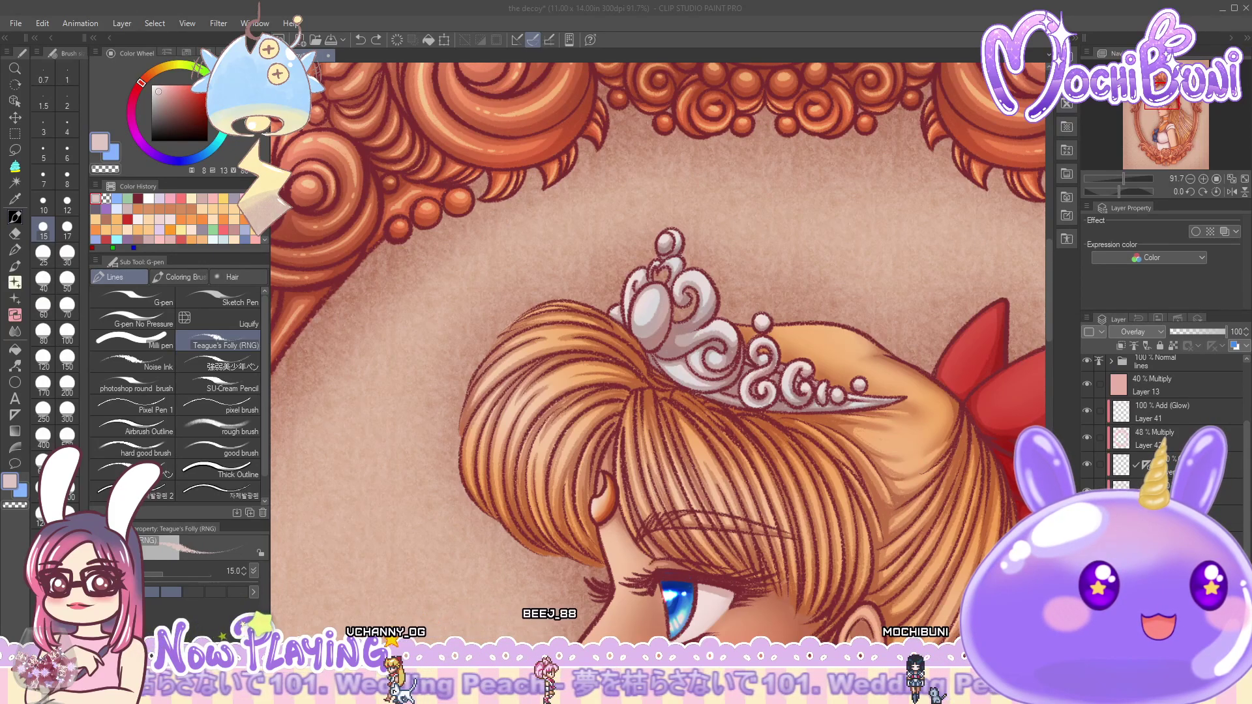
{"action": "left_click", "coordinate": [814, 9]}
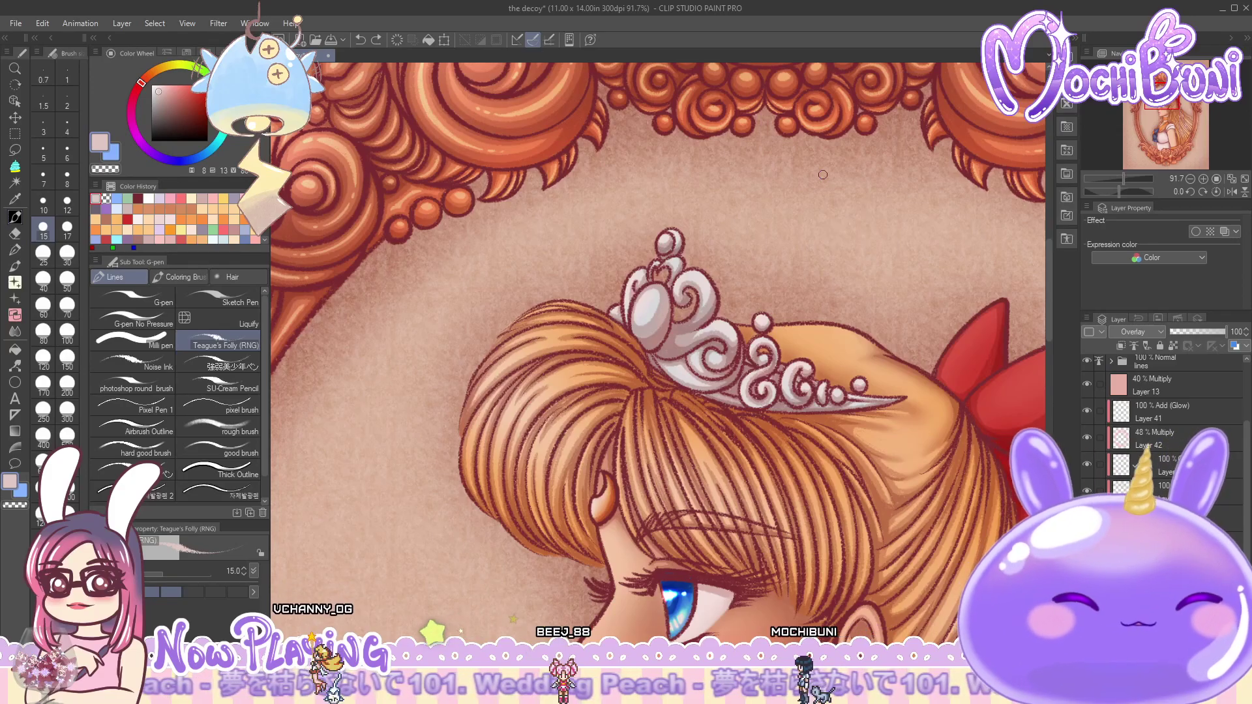
{"action": "left_click_drag", "start_coordinate": [656, 341], "coordinate": [685, 316]}
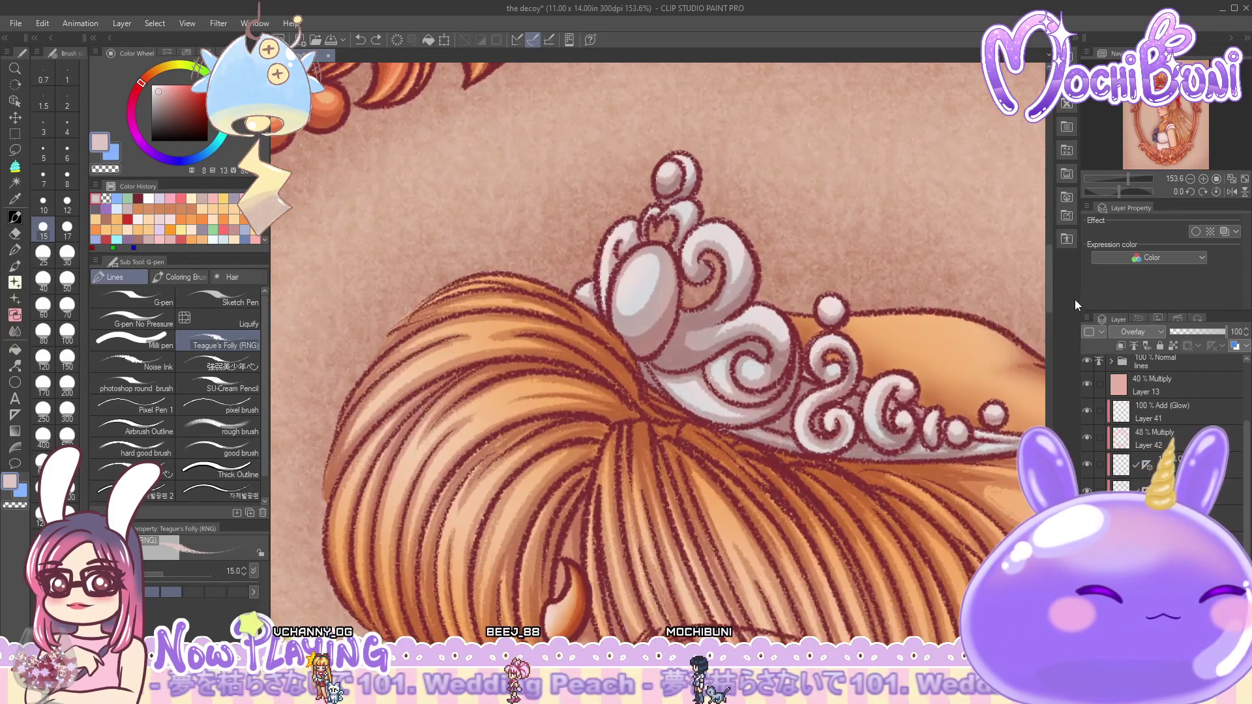
{"action": "mouse_move", "coordinate": [1050, 278]}
{"action": "left_mouse_down"}
{"action": "mouse_move", "coordinate": [1054, 319]}
{"action": "mouse_move", "coordinate": [1059, 264]}
{"action": "left_mouse_up"}
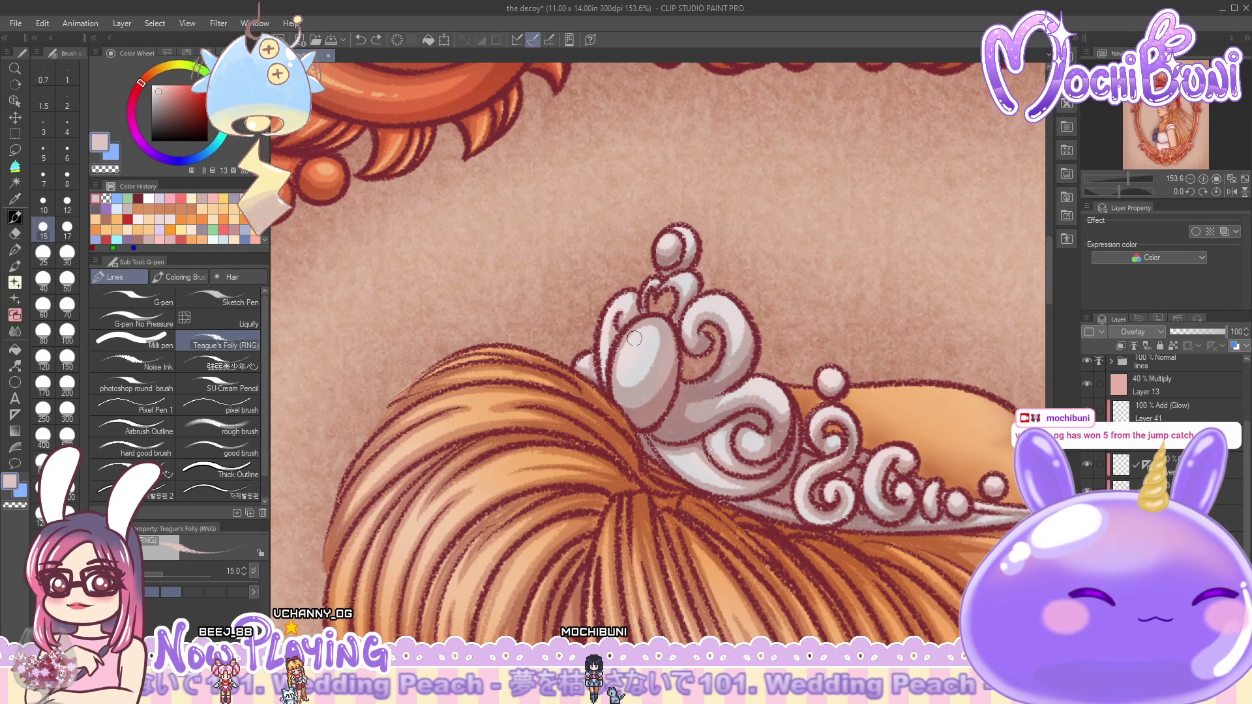
{"action": "left_click_drag", "start_coordinate": [644, 331], "coordinate": [623, 357]}
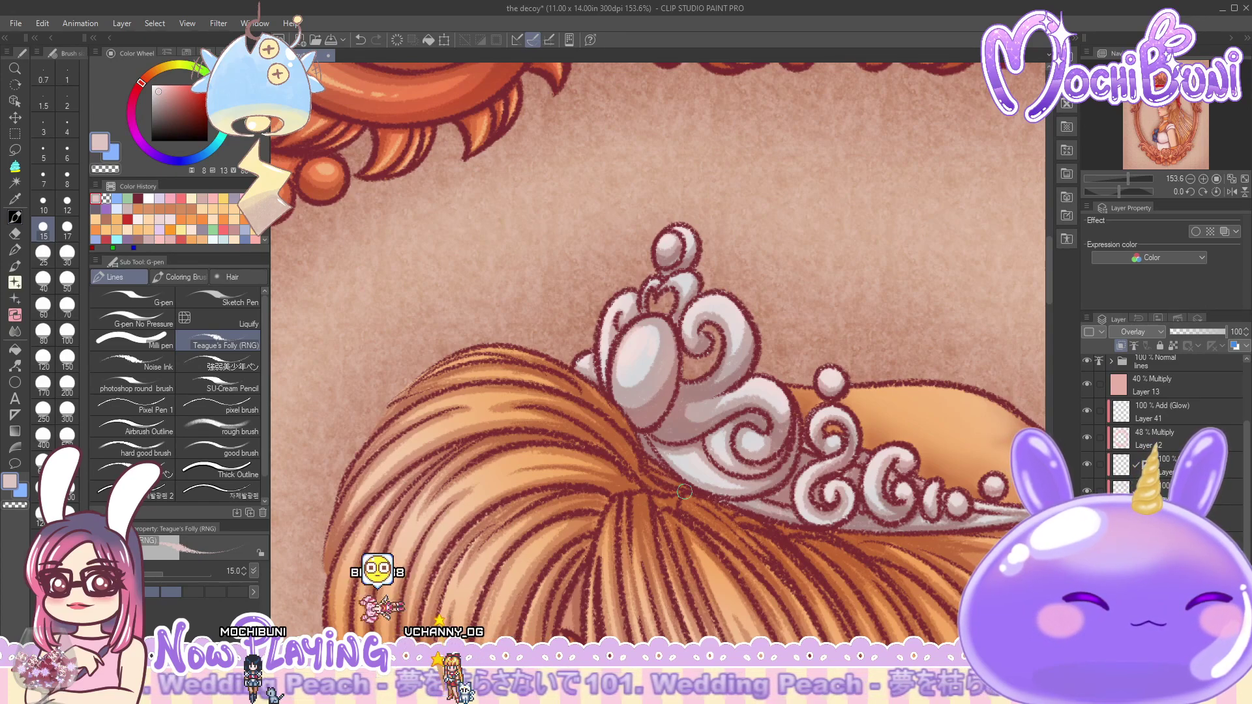
{"action": "mouse_move", "coordinate": [928, 409]}
{"action": "left_mouse_down"}
{"action": "mouse_move", "coordinate": [970, 403]}
{"action": "mouse_move", "coordinate": [924, 391]}
{"action": "left_mouse_up"}
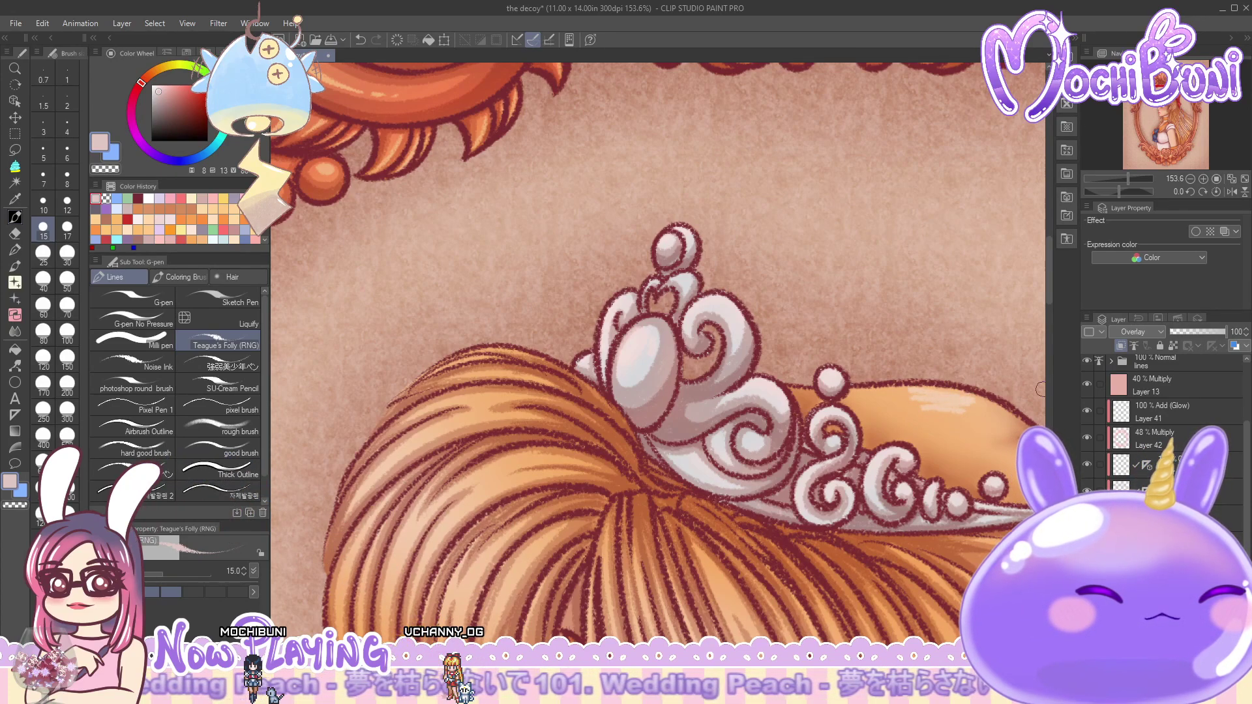
{"action": "key", "text": "ctrl+z"}
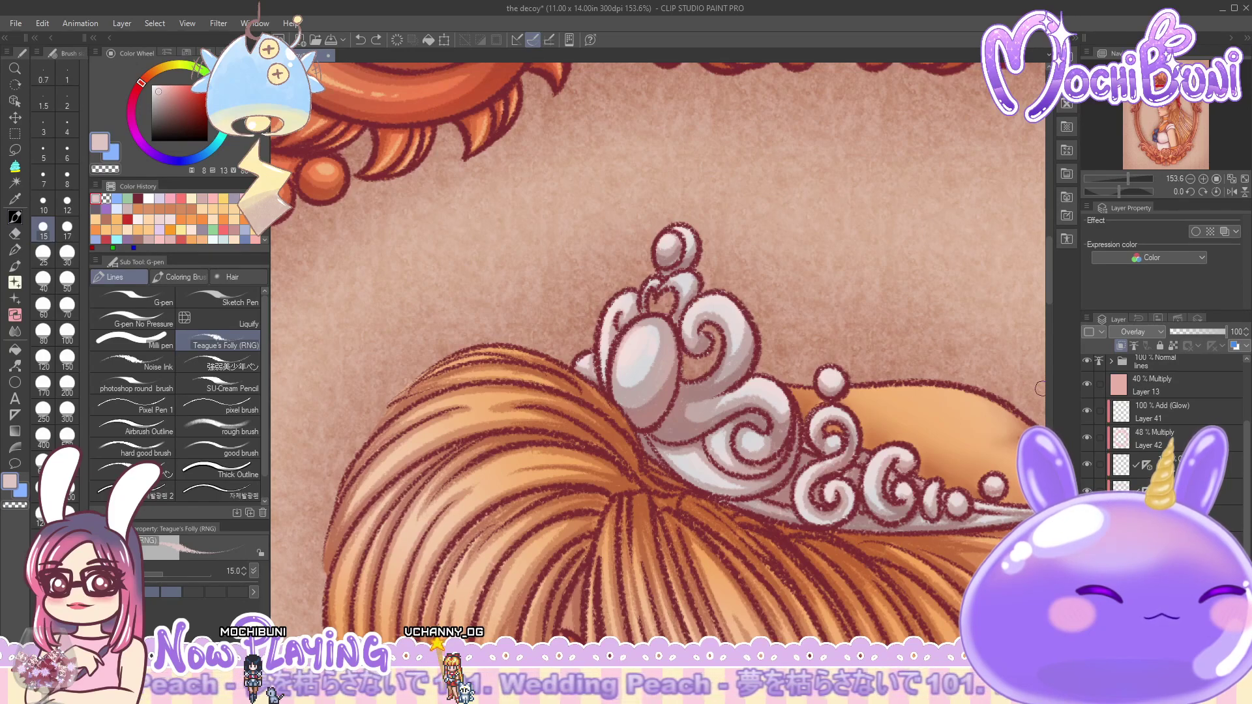
- Try pale cream and pink overlay highlights on the large upper curl of the tiara
{"action": "mouse_move", "coordinate": [1046, 296]}
{"action": "left_mouse_down"}
{"action": "mouse_move", "coordinate": [1050, 357]}
{"action": "mouse_move", "coordinate": [1065, 300]}
{"action": "left_mouse_up"}
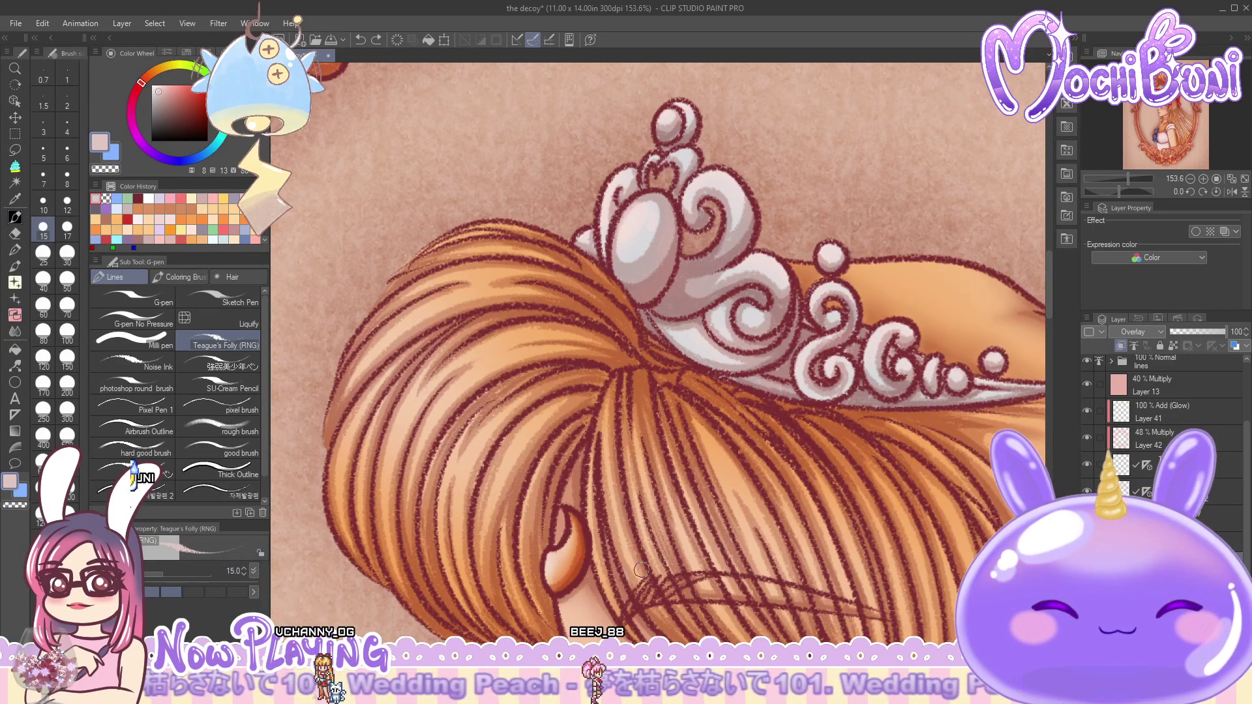
{"action": "left_click", "coordinate": [191, 198]}
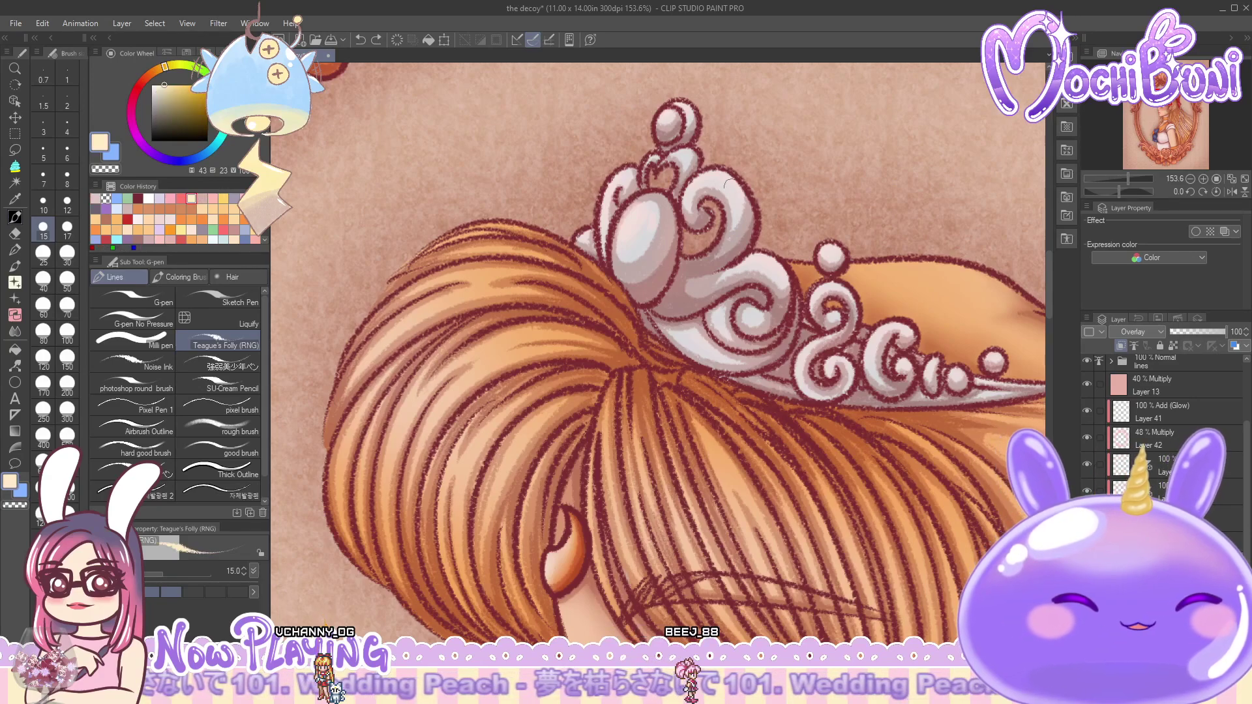
{"action": "left_click", "coordinate": [741, 193]}
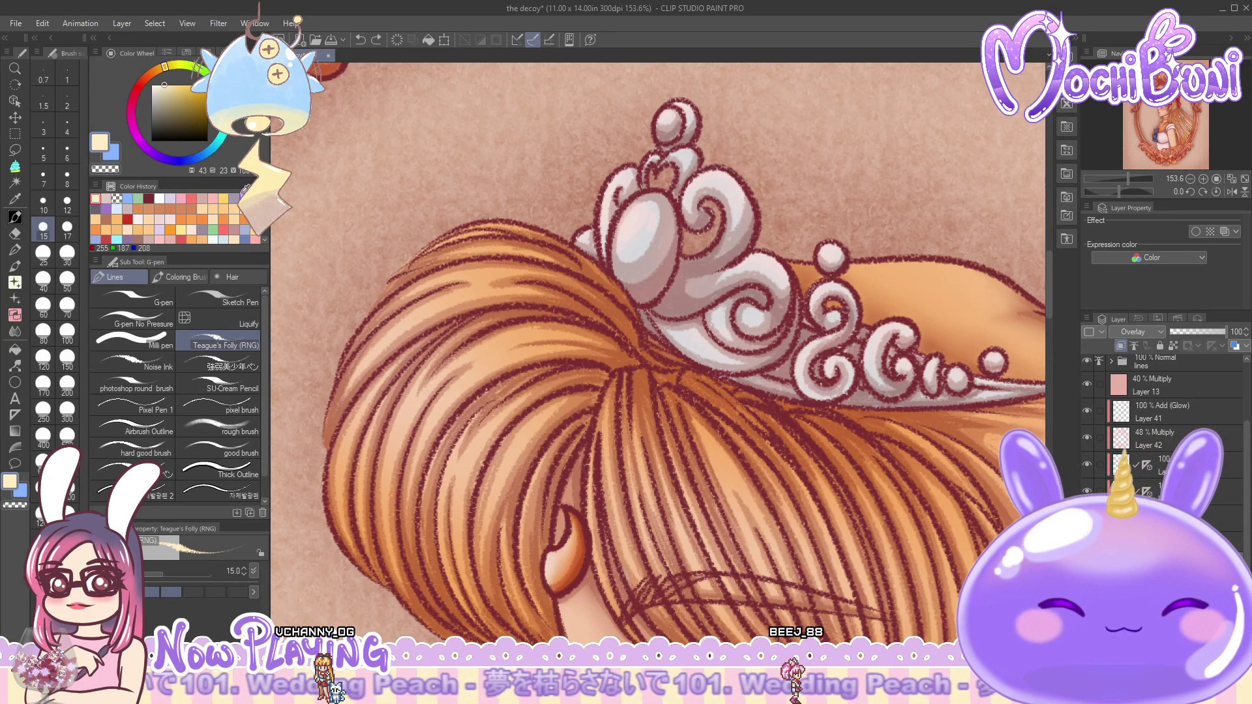
{"action": "left_click", "coordinate": [214, 197]}
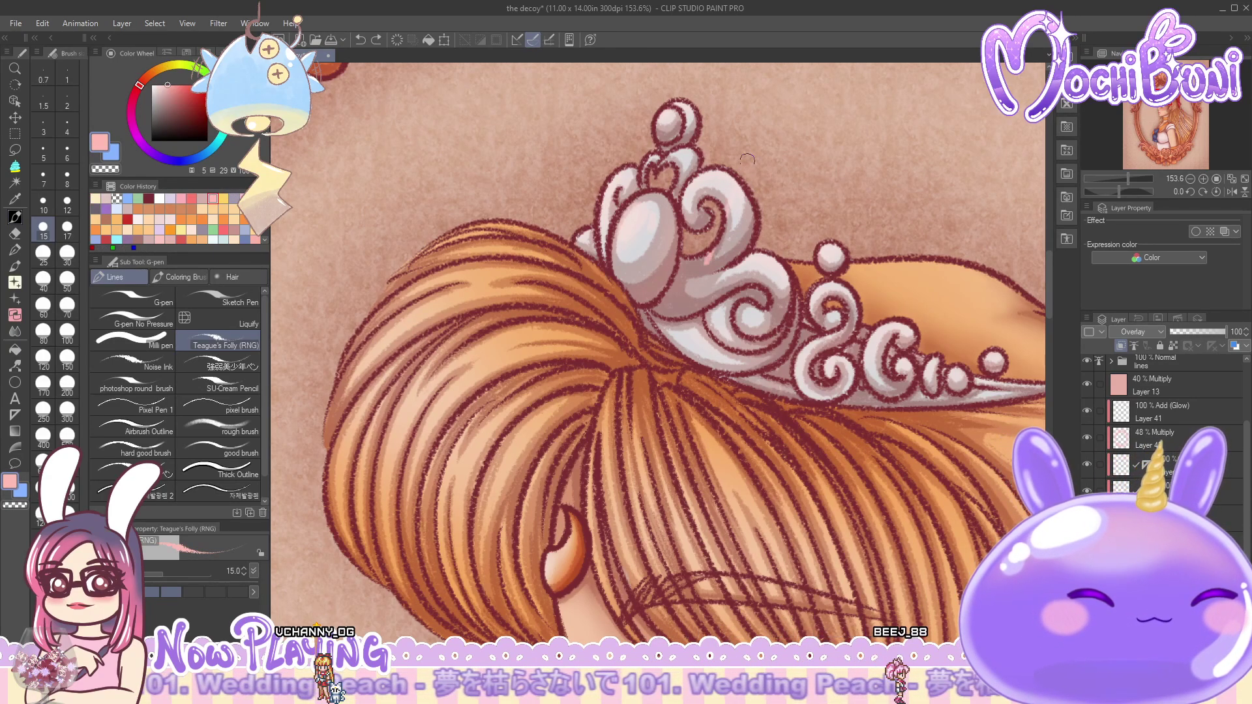
{"action": "left_click_drag", "start_coordinate": [737, 207], "coordinate": [726, 194]}
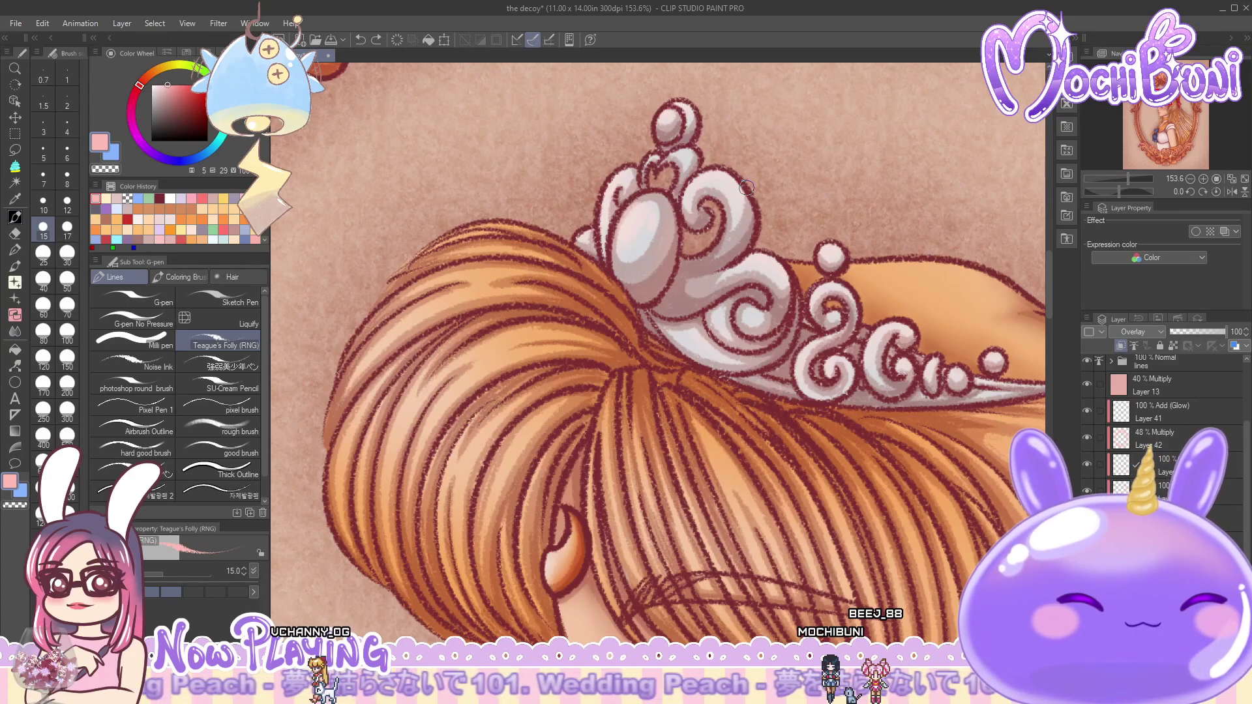
- Switch the drawing colour to white and merge the Overlay layer down into the multiply shading layer beneath it
{"action": "left_click", "coordinate": [170, 198]}
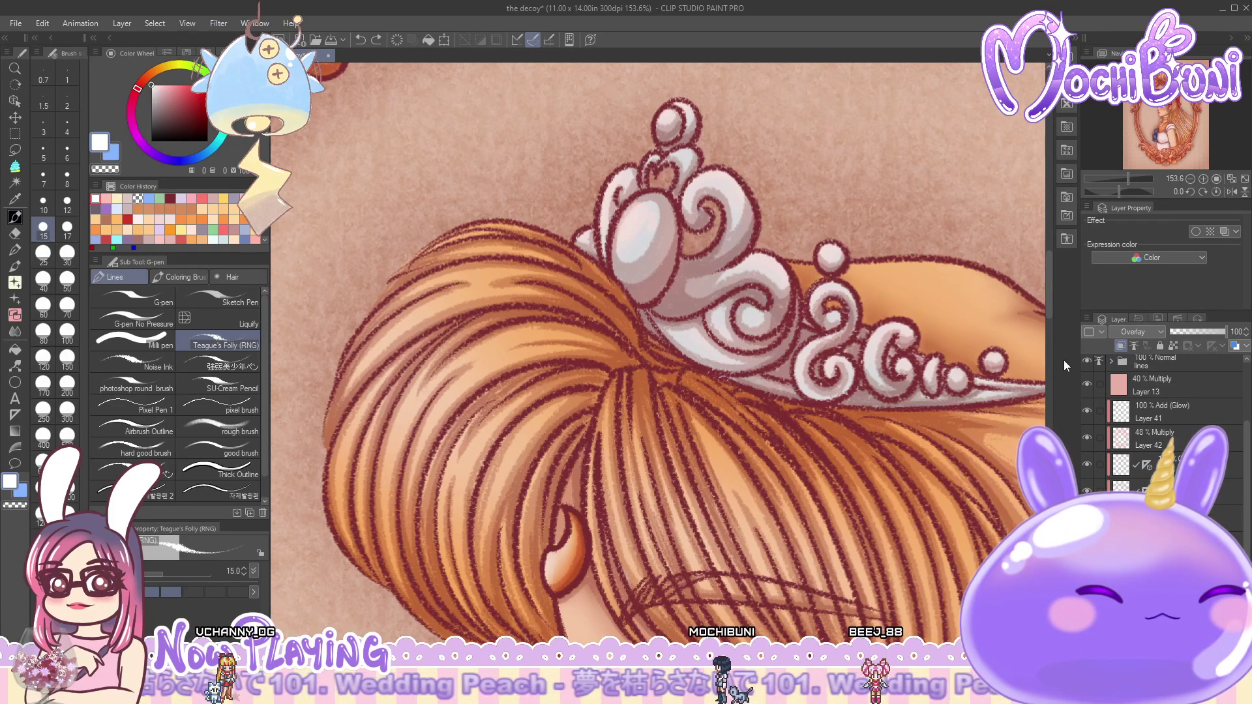
{"action": "mouse_move", "coordinate": [1050, 300]}
{"action": "left_mouse_down"}
{"action": "mouse_move", "coordinate": [1051, 329]}
{"action": "mouse_move", "coordinate": [1054, 279]}
{"action": "left_mouse_up"}
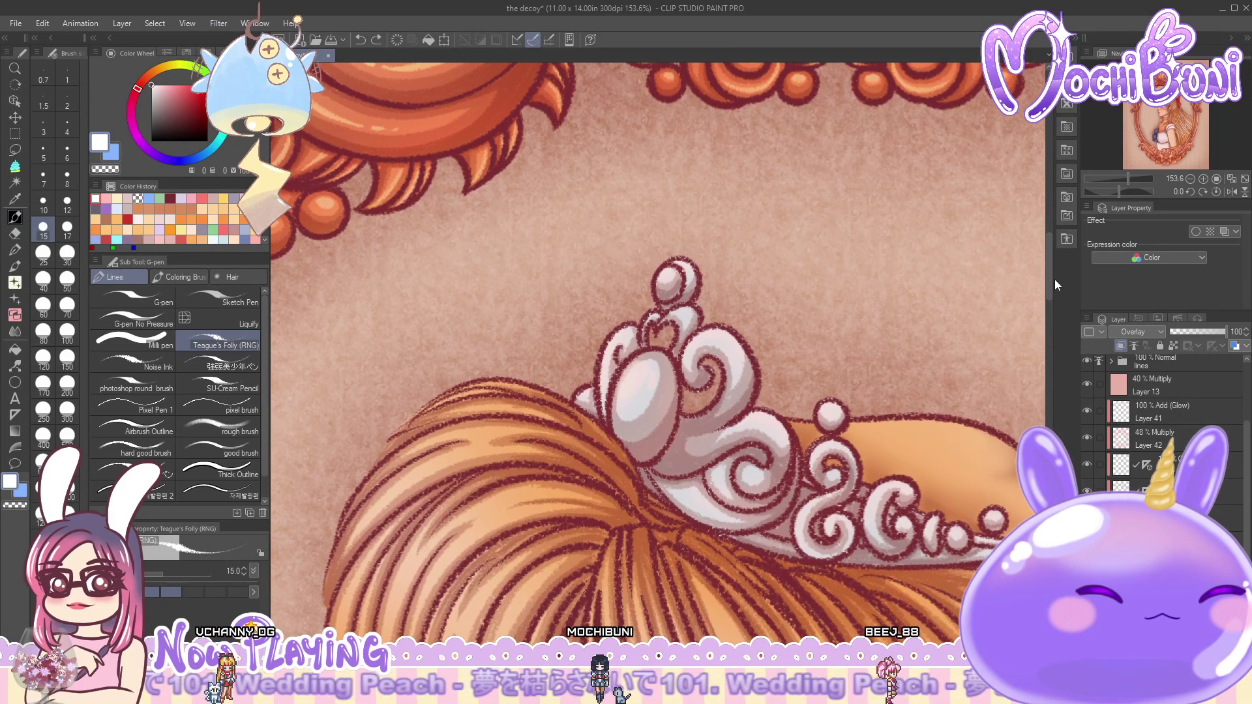
{"action": "scroll", "coordinate": [1168, 417], "scroll_direction": "up", "scroll_amount": 4}
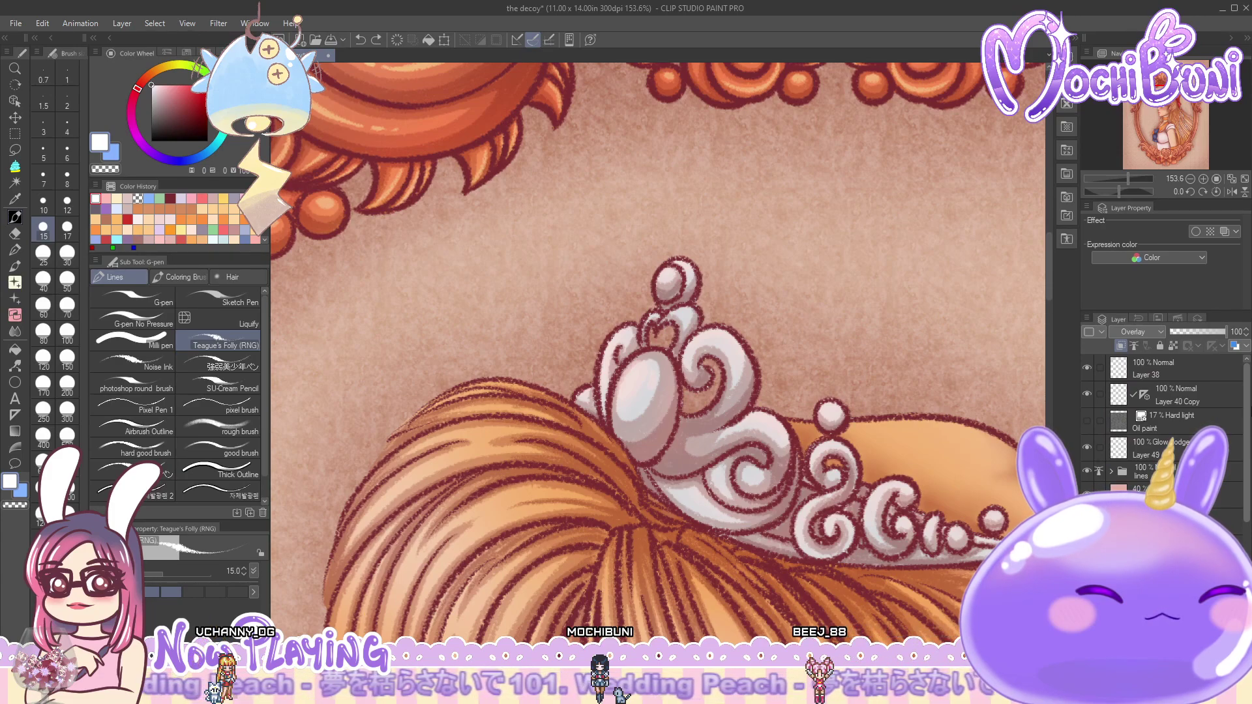
{"action": "scroll", "coordinate": [1167, 418], "scroll_direction": "down", "scroll_amount": 4}
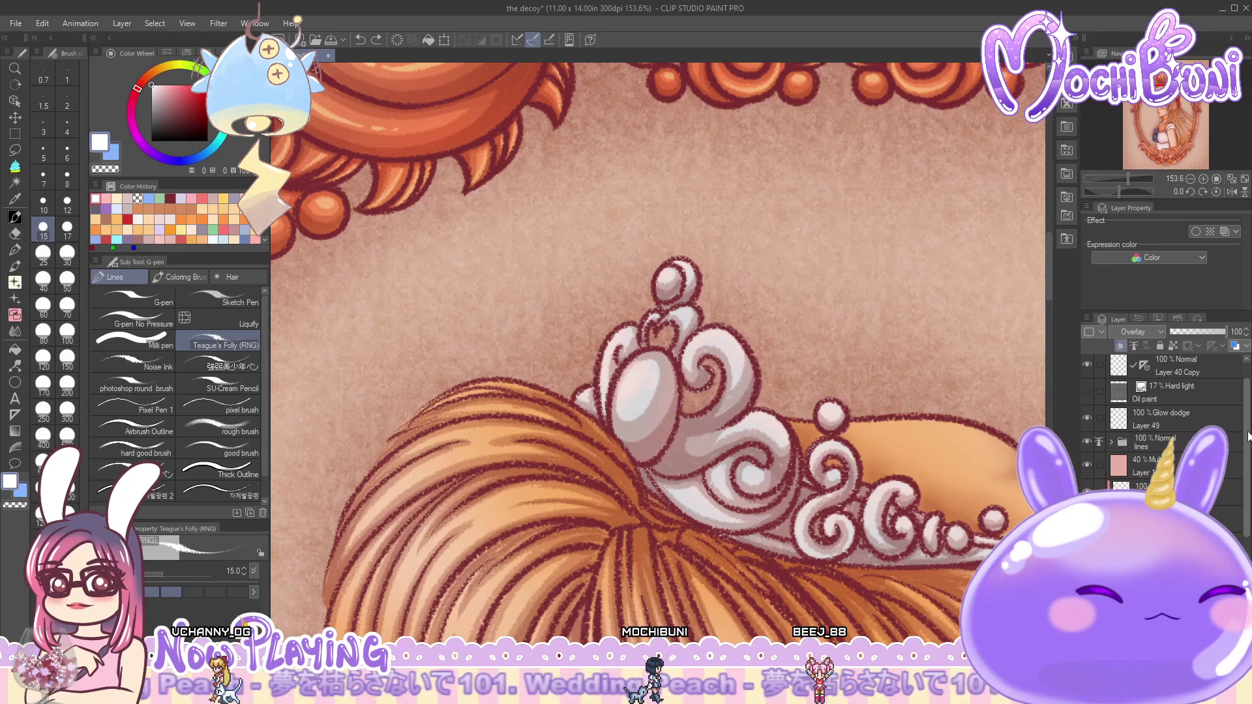
{"action": "scroll", "coordinate": [1167, 417], "scroll_direction": "up", "scroll_amount": 3}
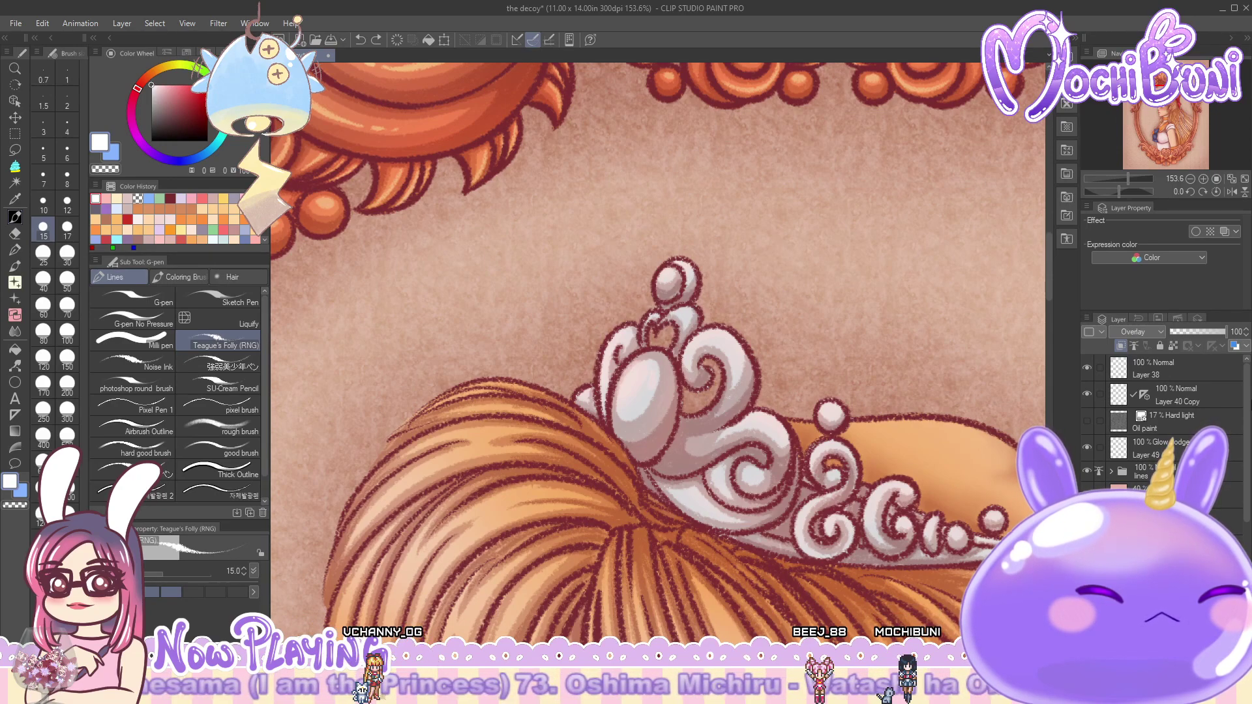
{"action": "scroll", "coordinate": [1231, 534], "scroll_direction": "down", "scroll_amount": 5}
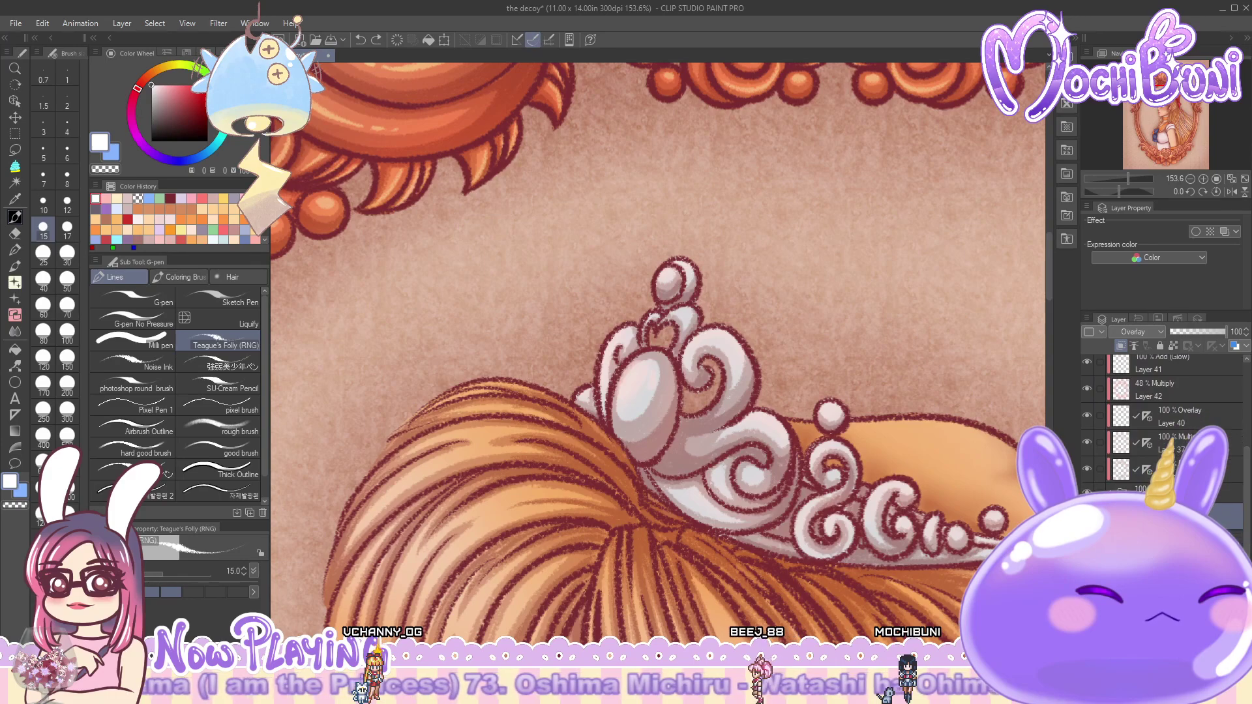
{"action": "key", "text": "ctrl+e"}
- Add a new layer directly above the Glow dodge layer, Layer 49, and set its blending mode to Overlay
{"action": "scroll", "coordinate": [1231, 534], "scroll_direction": "up", "scroll_amount": 5}
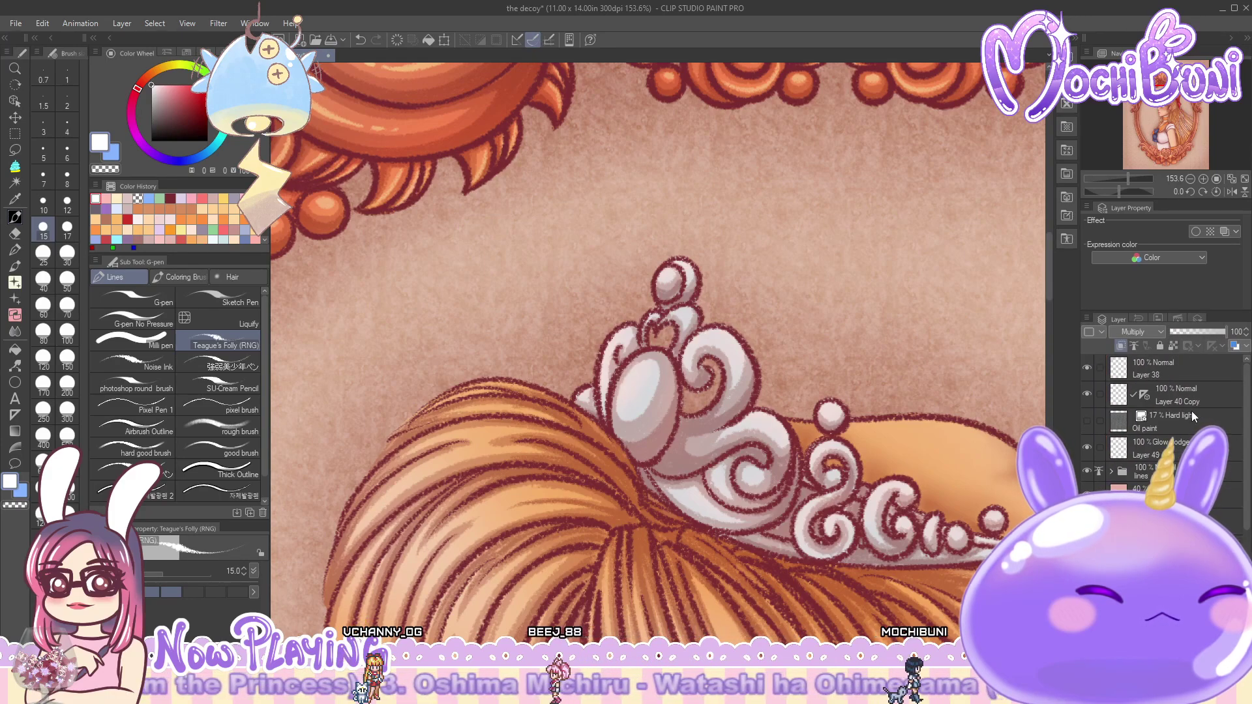
{"action": "left_click", "coordinate": [1174, 447]}
{"action": "key", "text": "ctrl+shift+n"}
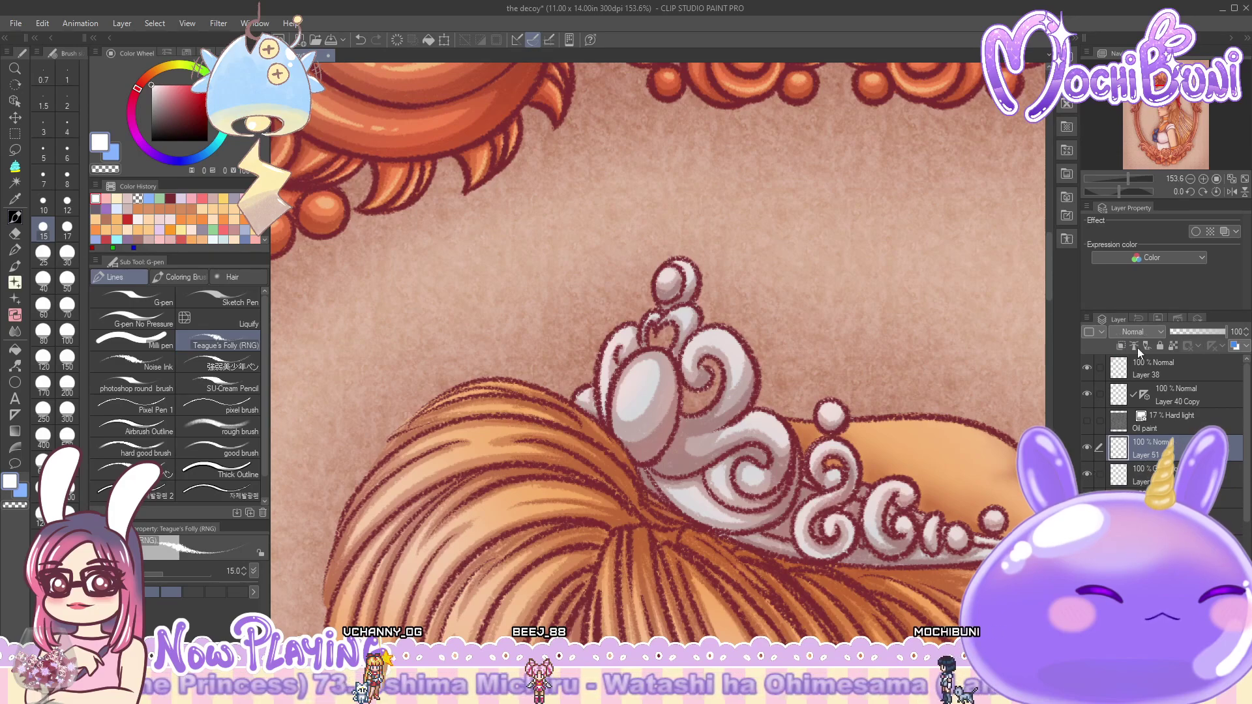
{"action": "left_click", "coordinate": [1145, 334]}
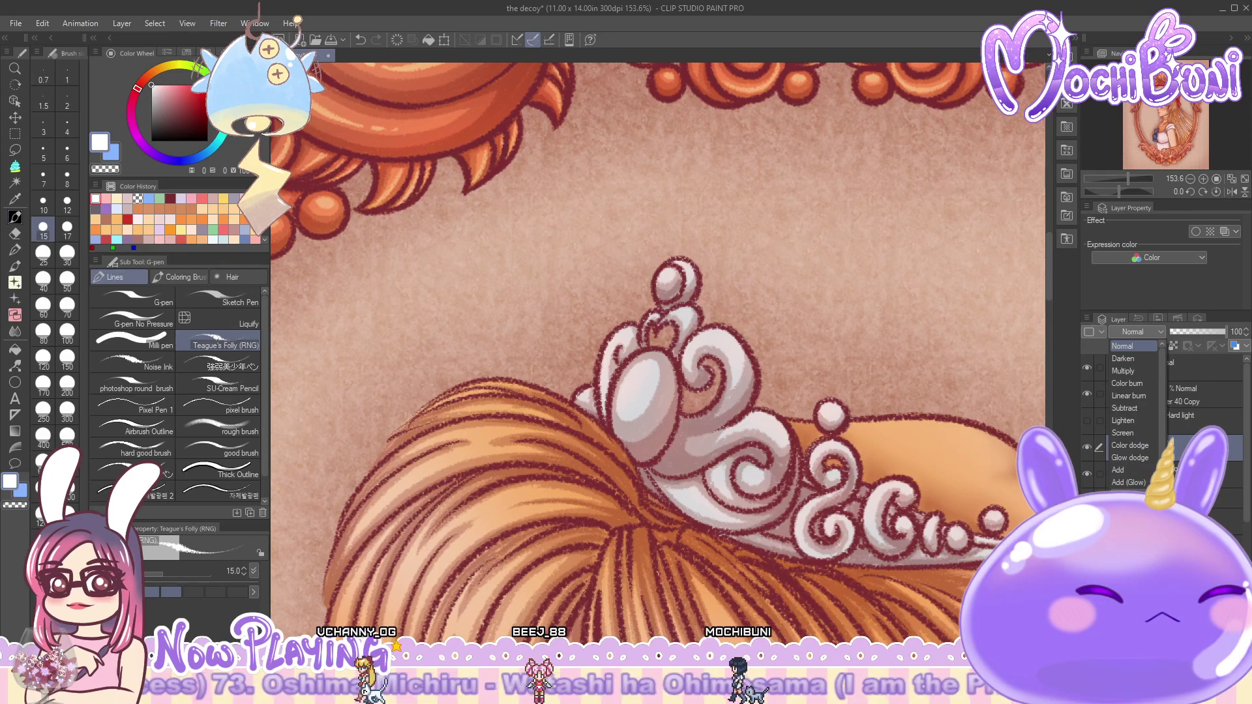
{"action": "left_click", "coordinate": [1102, 464]}
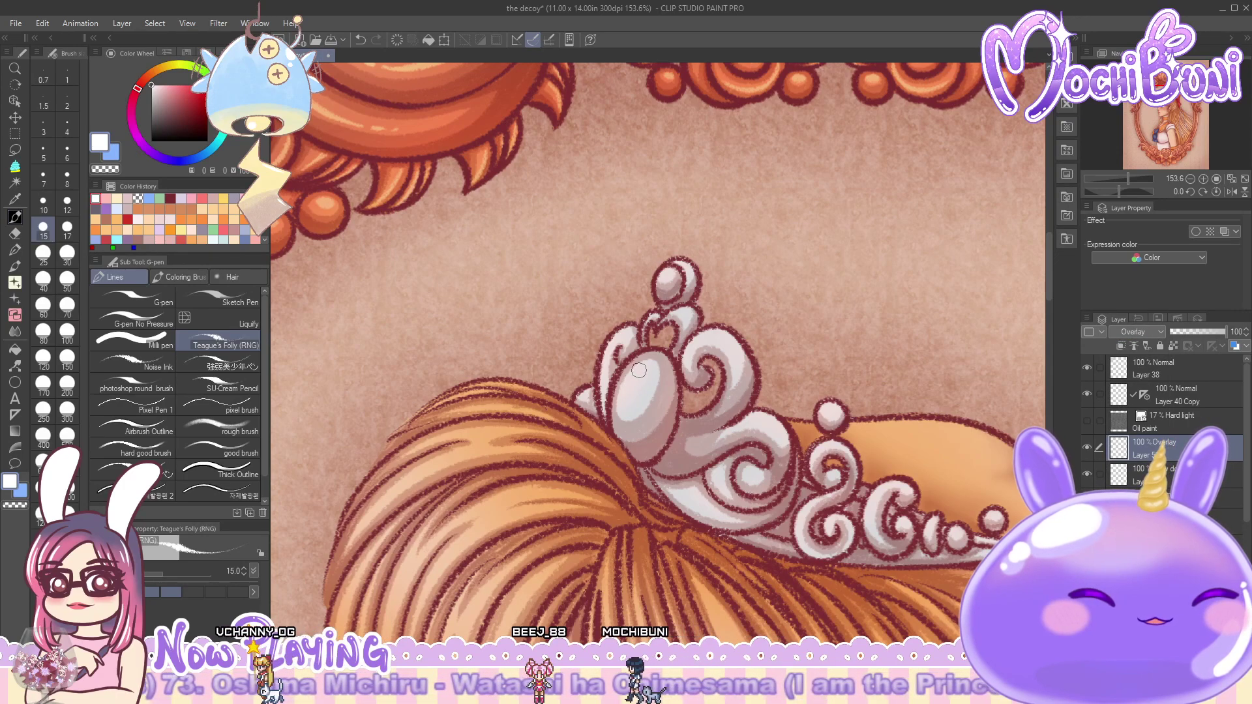
- Look through the layer stack and toggle the visibility of the multiply layer beneath the frame color folder to check it
{"action": "scroll", "coordinate": [1246, 509], "scroll_direction": "down", "scroll_amount": 5}
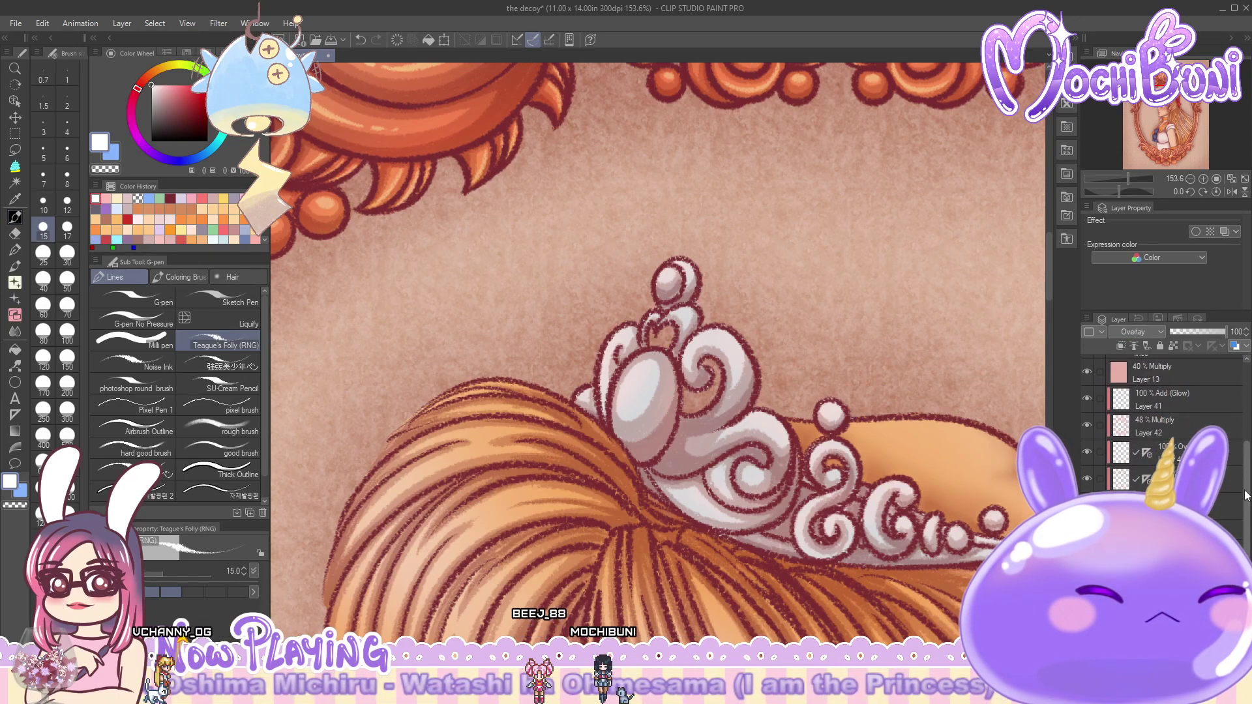
{"action": "scroll", "coordinate": [1245, 515], "scroll_direction": "down", "scroll_amount": 3}
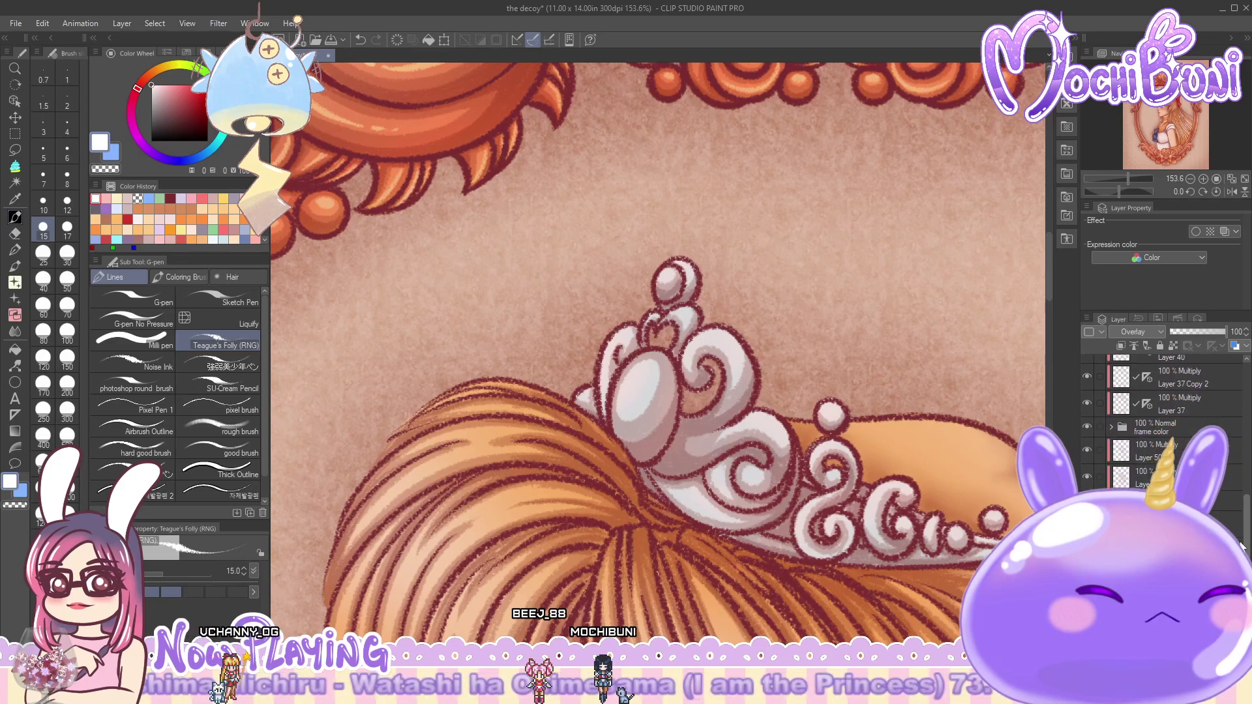
{"action": "scroll", "coordinate": [1246, 525], "scroll_direction": "up", "scroll_amount": 8}
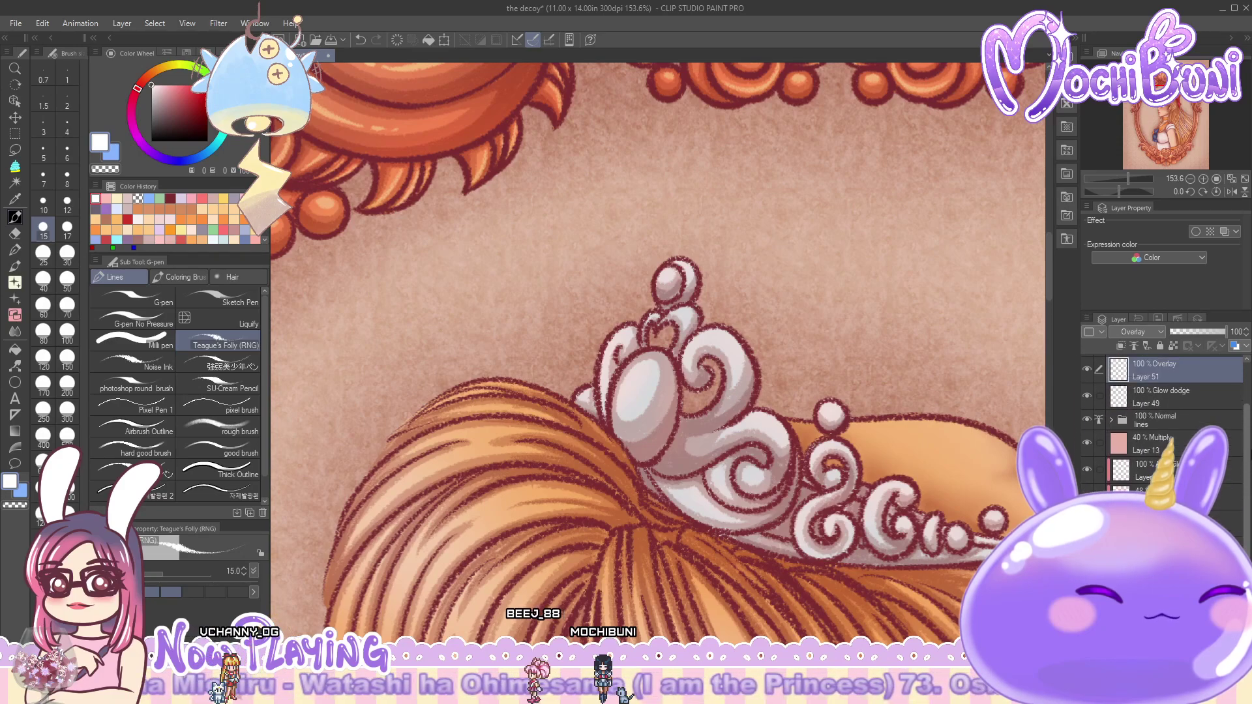
{"action": "scroll", "coordinate": [1167, 424], "scroll_direction": "down", "scroll_amount": 7}
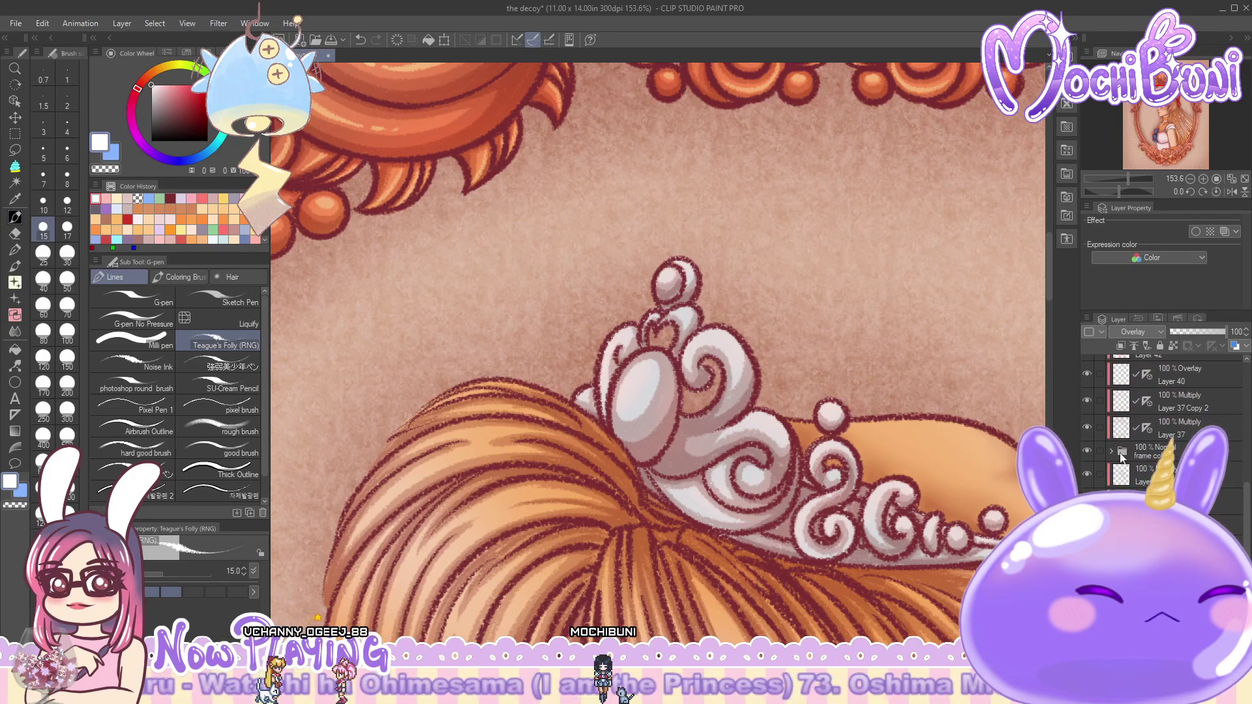
{"action": "left_click", "coordinate": [1088, 474]}
{"action": "left_click", "coordinate": [1088, 474]}
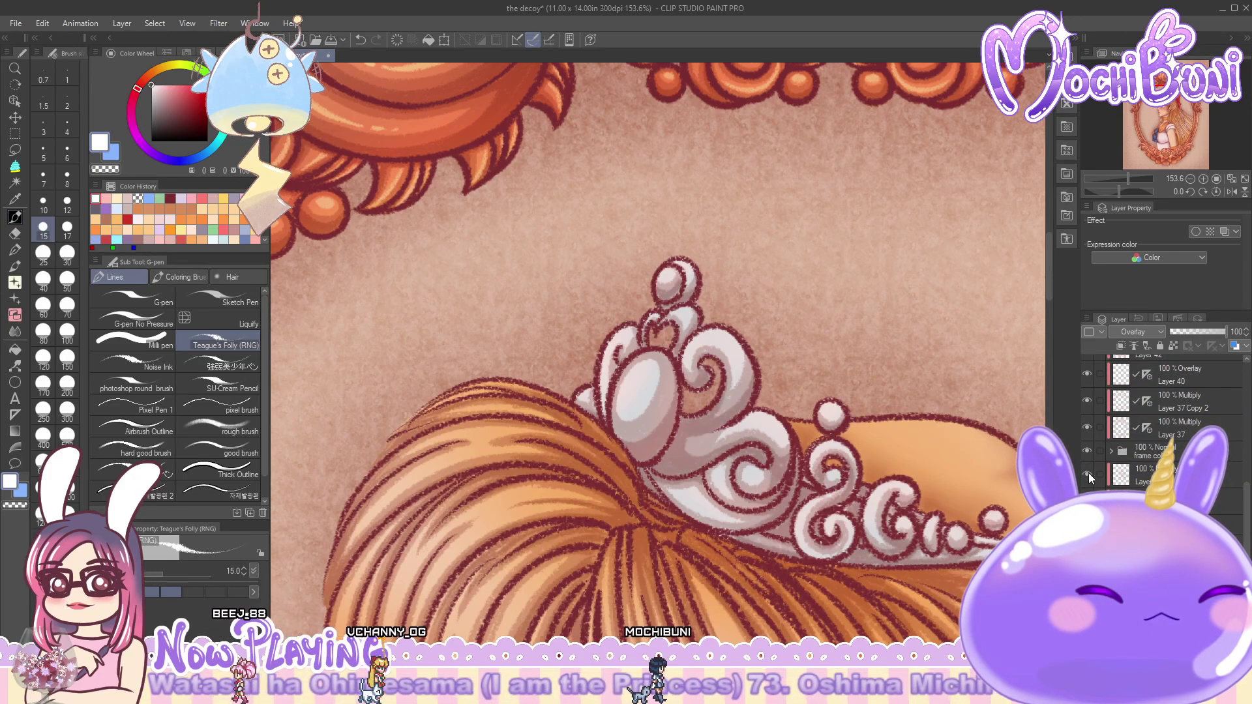
{"action": "scroll", "coordinate": [1243, 398], "scroll_direction": "up", "scroll_amount": 8}
{"action": "left_click_drag", "start_coordinate": [1245, 396], "coordinate": [1245, 394]}
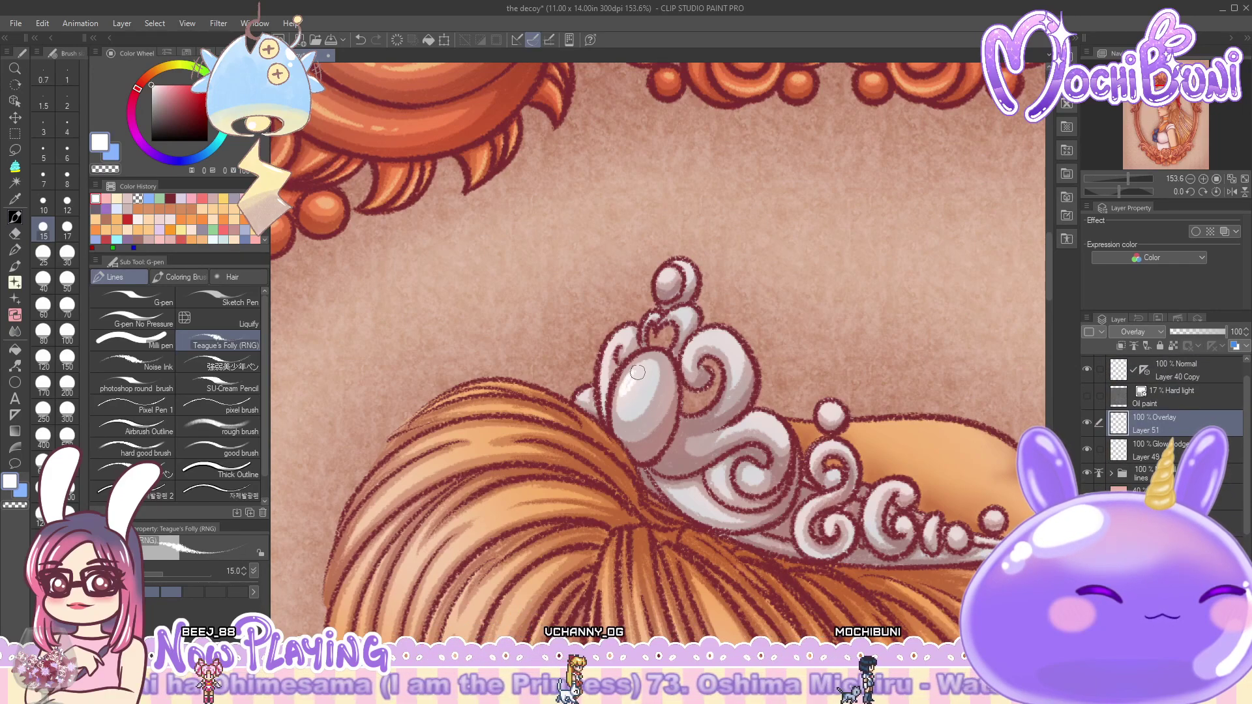
- Undo a white test highlight on the tiara's oval gem and repaint it in muted pale pink on the Overlay layer
{"action": "left_click_drag", "start_coordinate": [640, 368], "coordinate": [627, 391]}
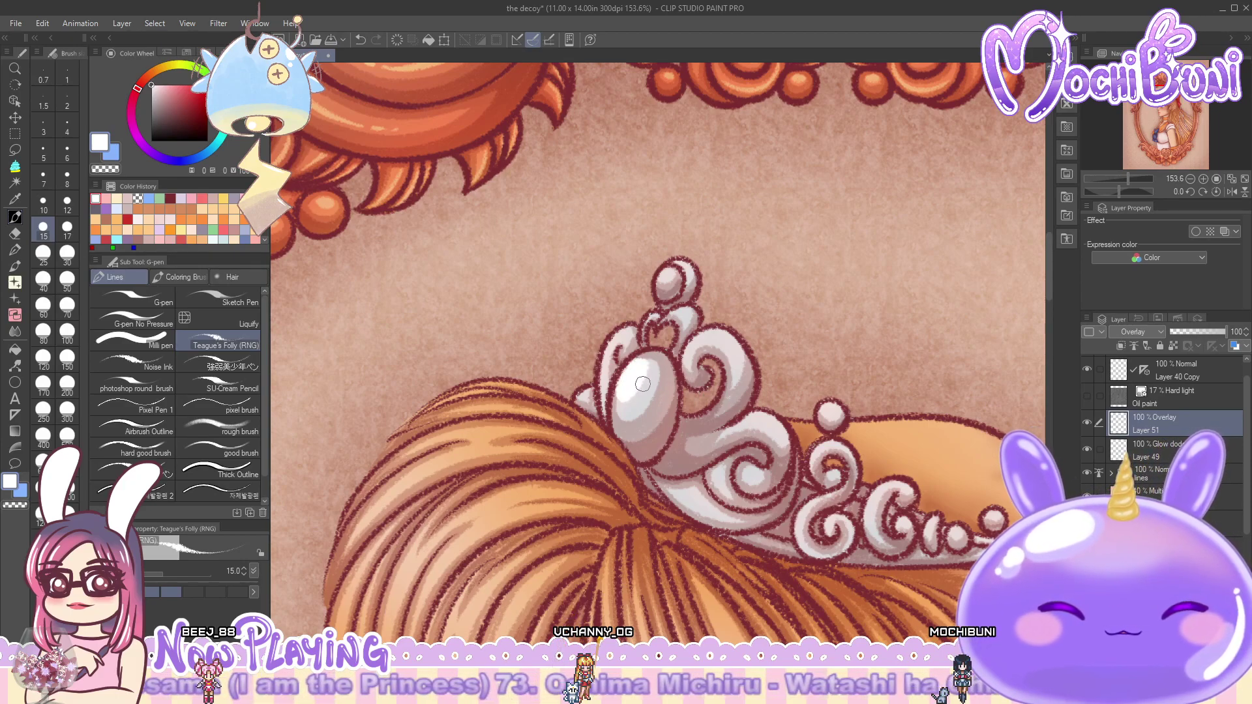
{"action": "key", "text": "ctrl+z"}
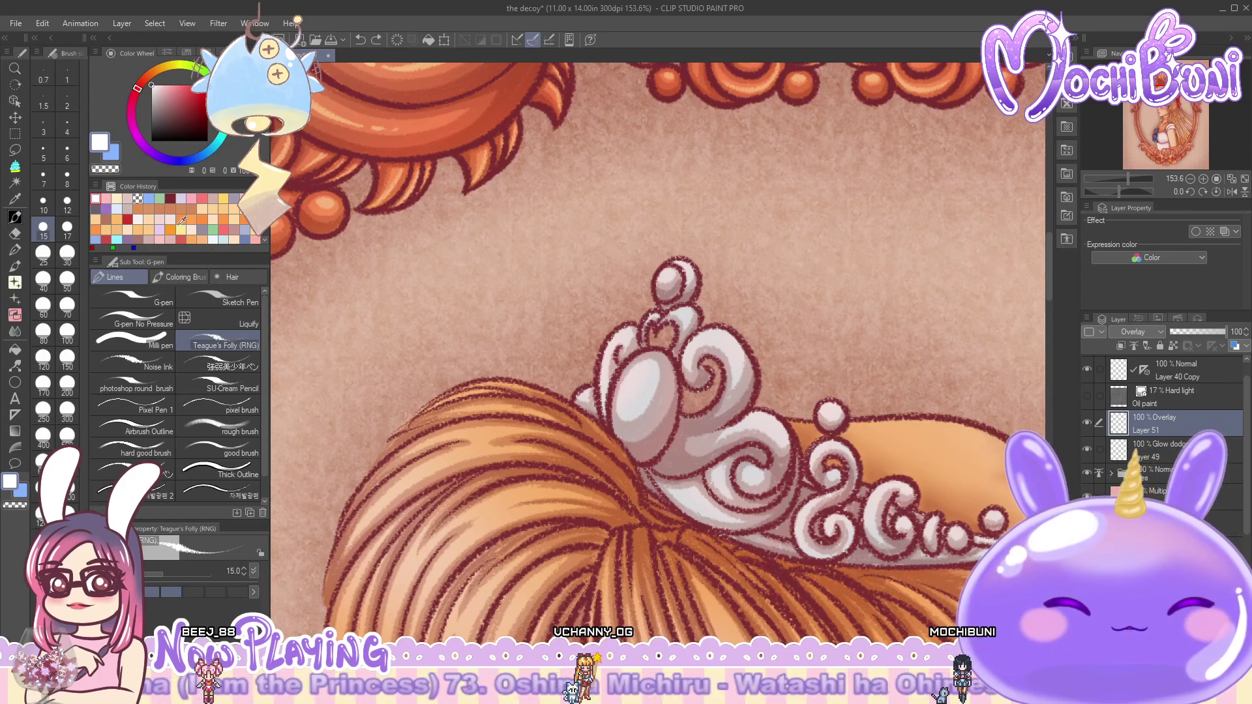
{"action": "left_click", "coordinate": [631, 368], "text": "alt"}
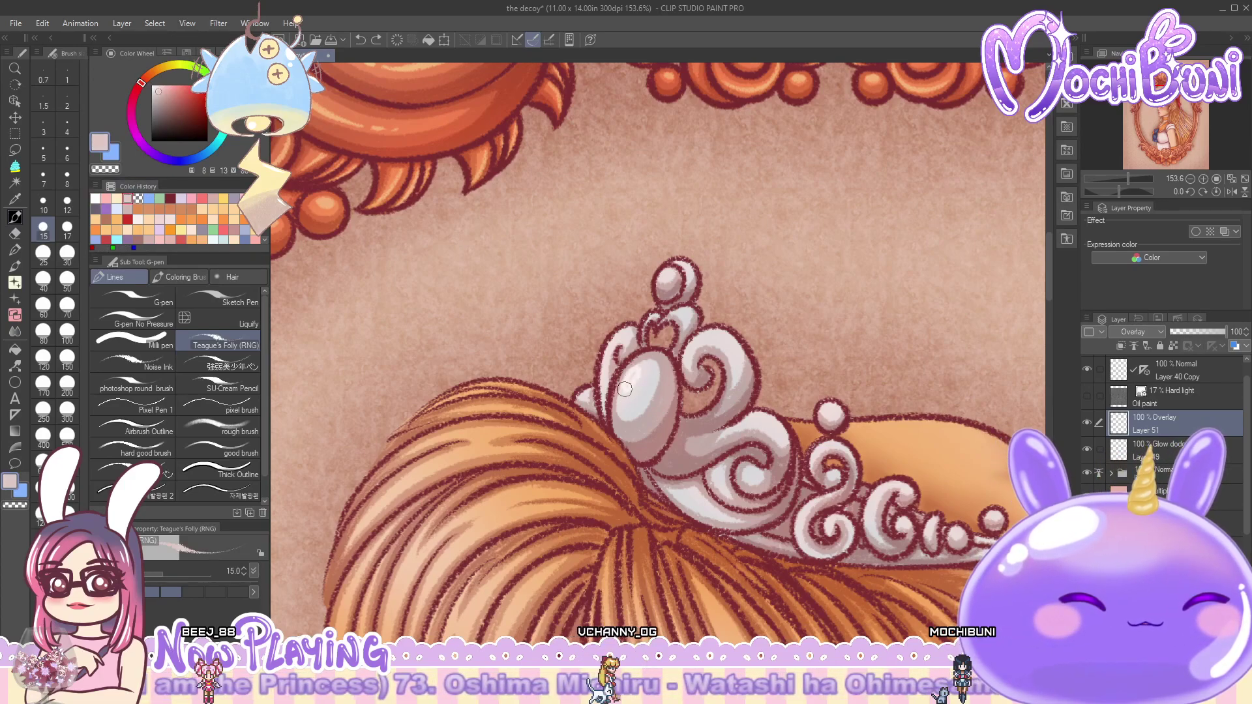
{"action": "mouse_move", "coordinate": [637, 369]}
{"action": "left_mouse_down"}
{"action": "mouse_move", "coordinate": [620, 390]}
{"action": "mouse_move", "coordinate": [642, 368]}
{"action": "mouse_move", "coordinate": [626, 393]}
{"action": "mouse_move", "coordinate": [656, 386]}
{"action": "left_mouse_up"}
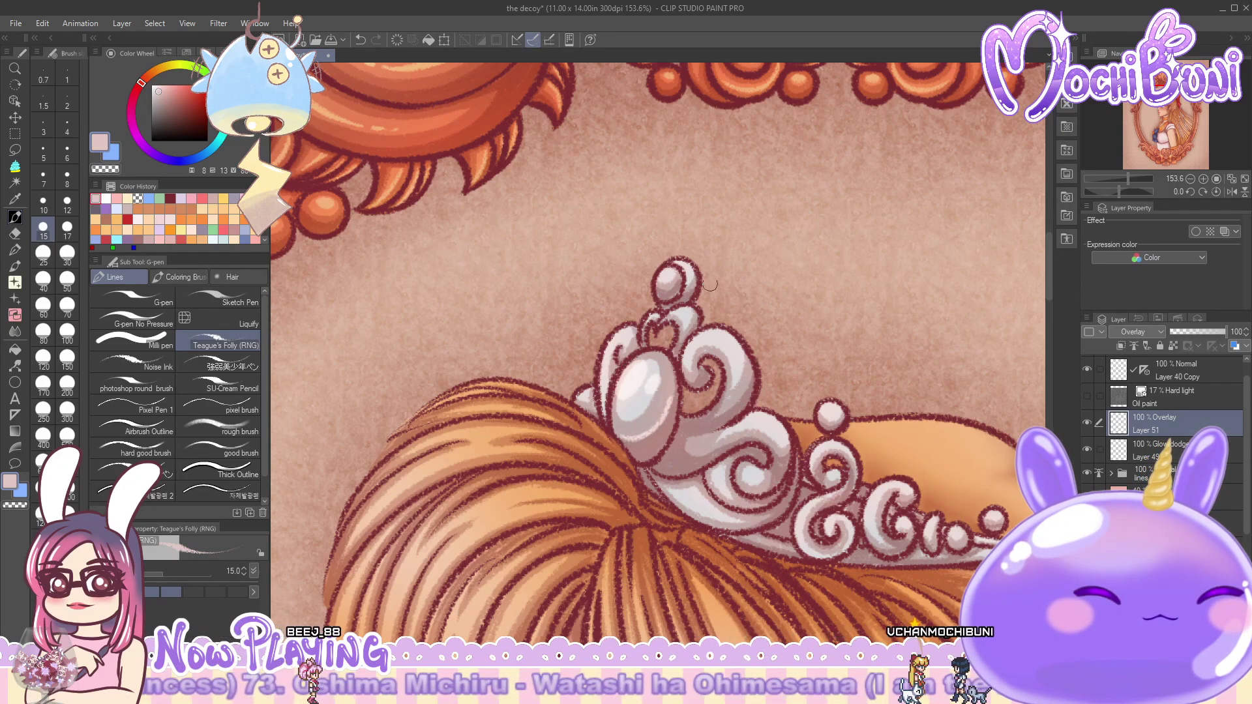
- Paint a thin pale pink rim light along the lower edge of the oval gem, undoing stray strokes
{"action": "mouse_move", "coordinate": [635, 461]}
{"action": "left_mouse_down"}
{"action": "mouse_move", "coordinate": [660, 450]}
{"action": "mouse_move", "coordinate": [675, 417]}
{"action": "mouse_move", "coordinate": [674, 367]}
{"action": "mouse_move", "coordinate": [639, 454]}
{"action": "left_mouse_up"}
{"action": "key", "text": "ctrl+z"}
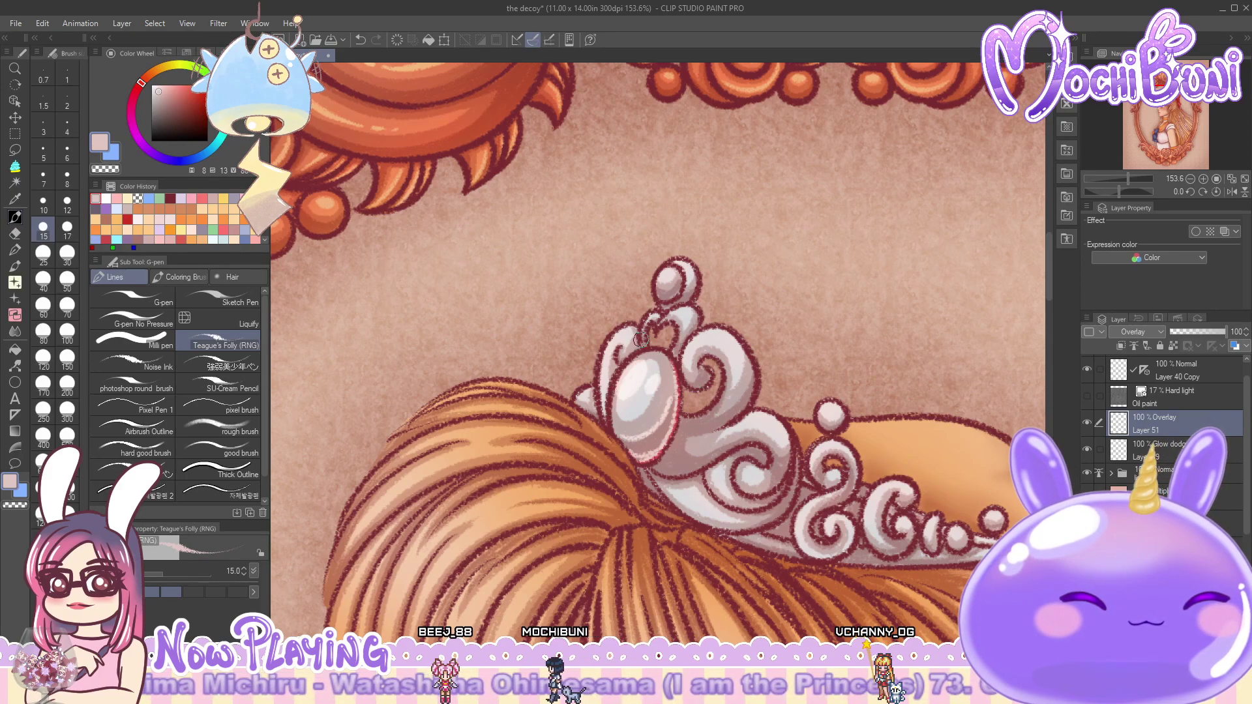
{"action": "key", "text": "ctrl+z"}
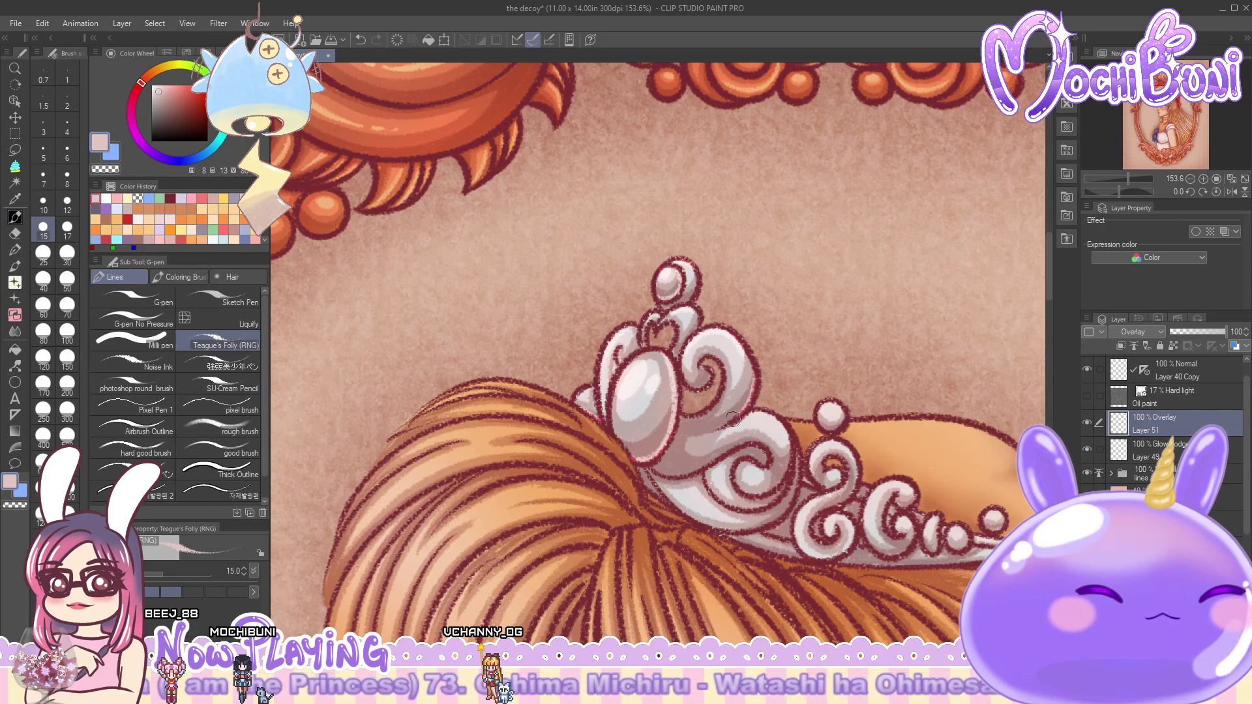
- Paint pale pink overlay highlights along the edges of the tiara's large lower curl beside the gem, undoing the unwanted stroke
{"action": "left_click_drag", "start_coordinate": [673, 433], "coordinate": [737, 416]}
{"action": "left_click_drag", "start_coordinate": [658, 471], "coordinate": [739, 454]}
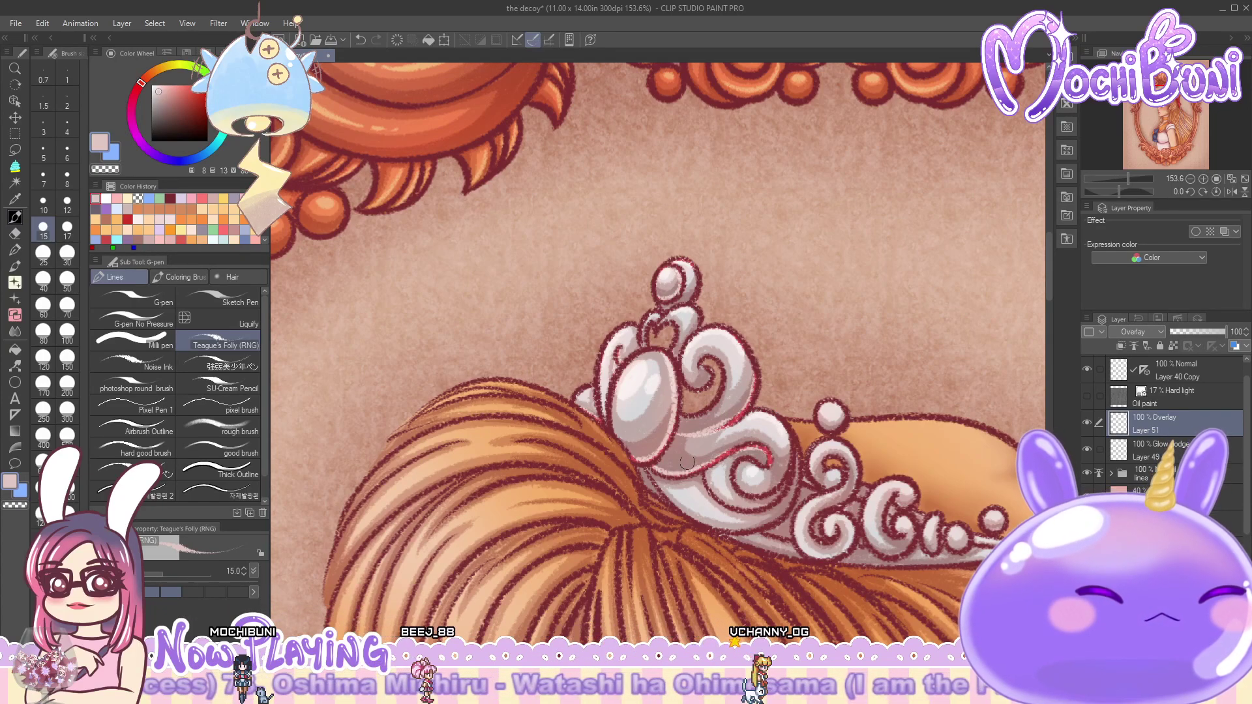
{"action": "key", "text": "ctrl+z"}
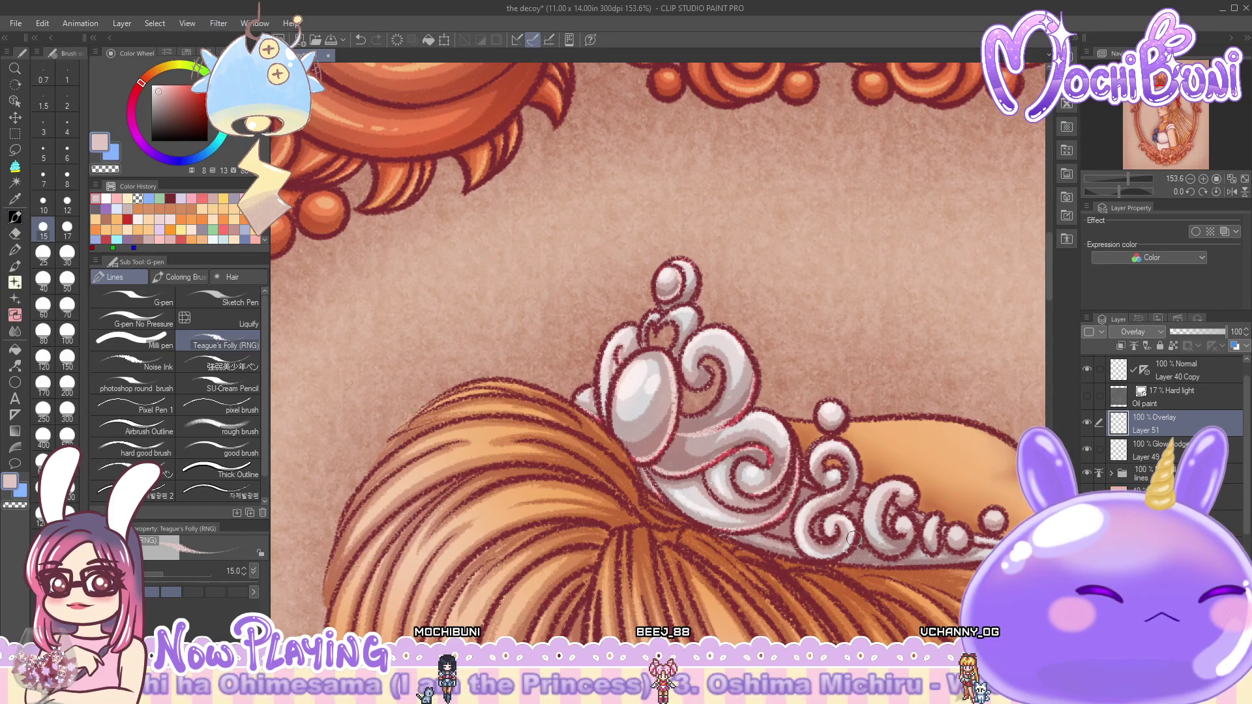
{"action": "scroll", "coordinate": [658, 352], "scroll_direction": "right", "scroll_amount": 4}
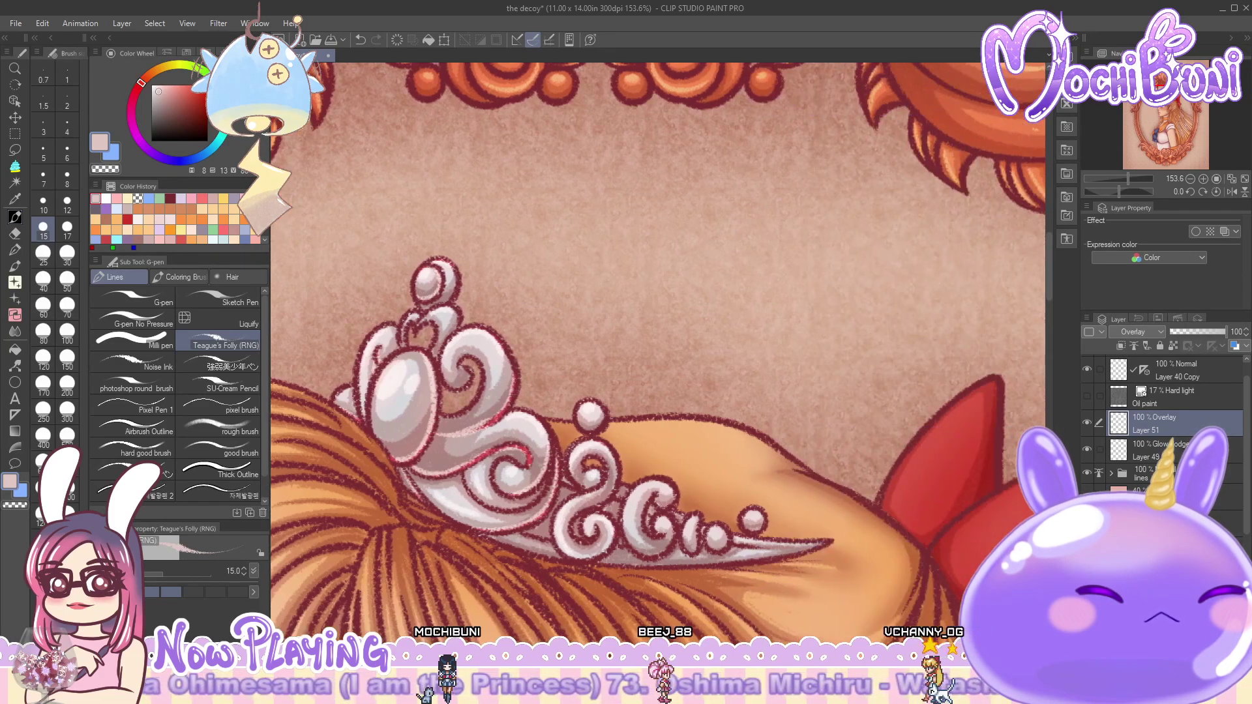
{"action": "scroll", "coordinate": [658, 353], "scroll_direction": "left", "scroll_amount": 1}
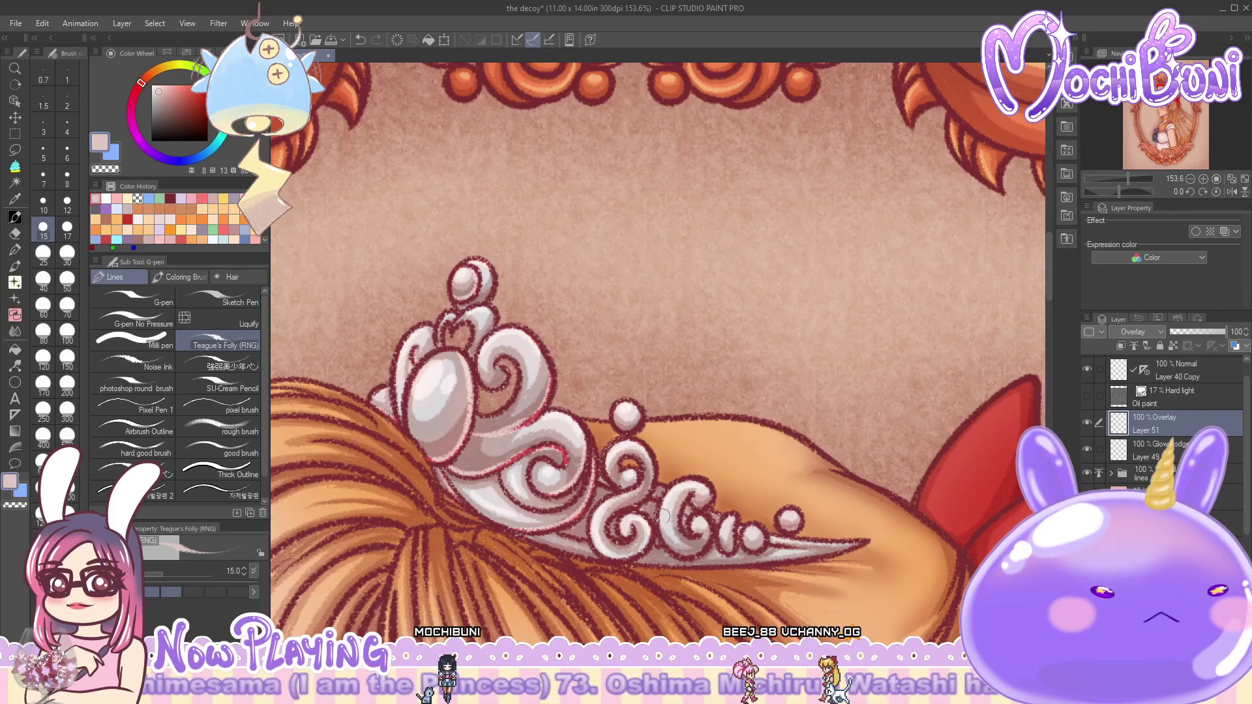
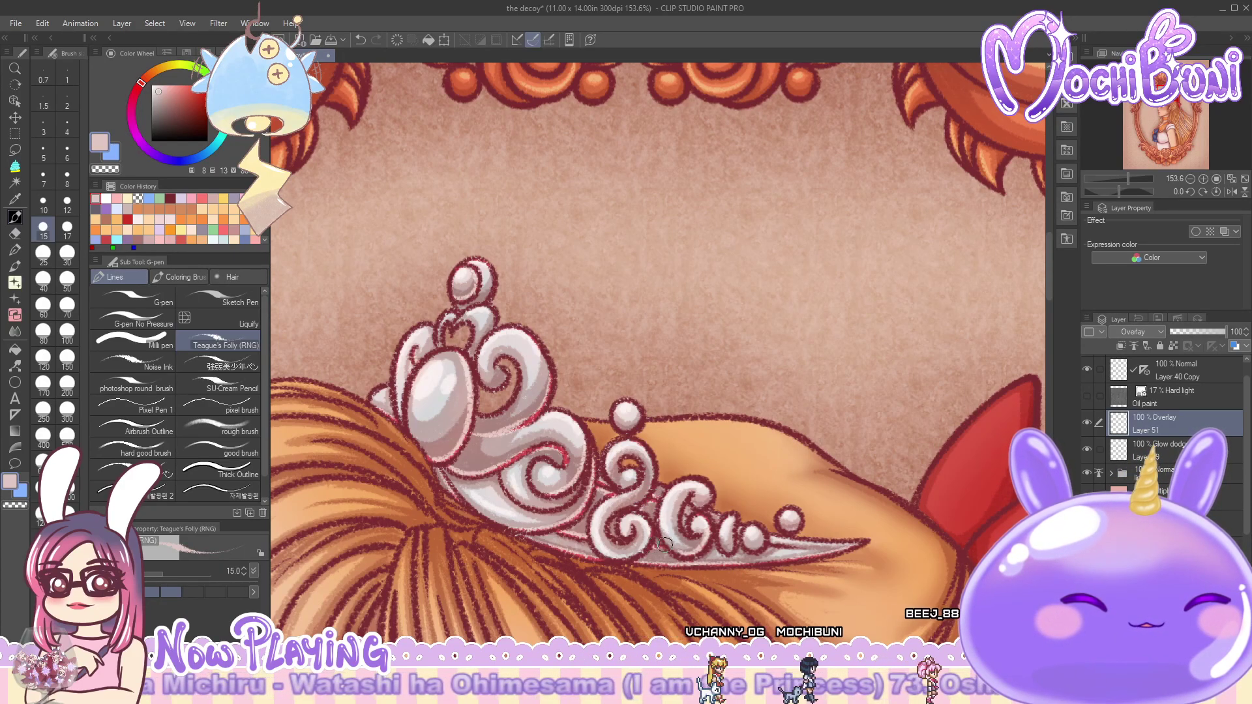
- Set the blending mode of the tiara highlight layer to Add
{"action": "scroll", "coordinate": [770, 474], "scroll_direction": "down", "scroll_amount": 5}
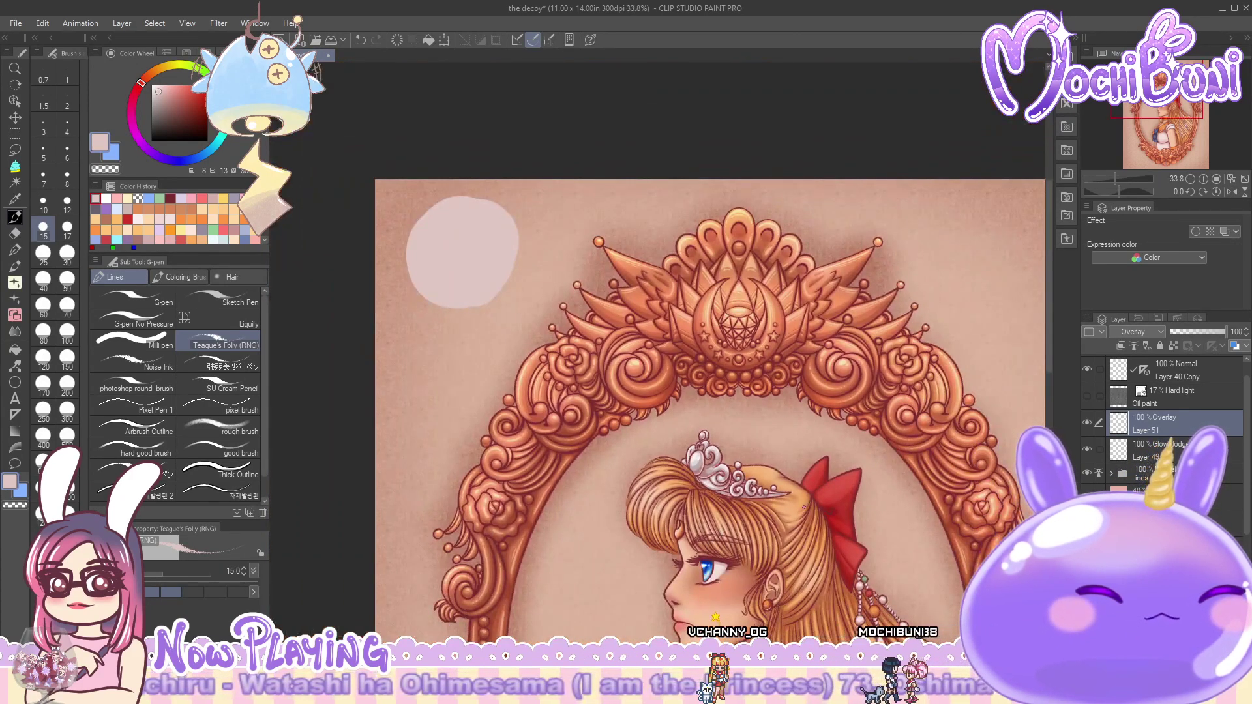
{"action": "scroll", "coordinate": [801, 512], "scroll_direction": "down", "scroll_amount": 2}
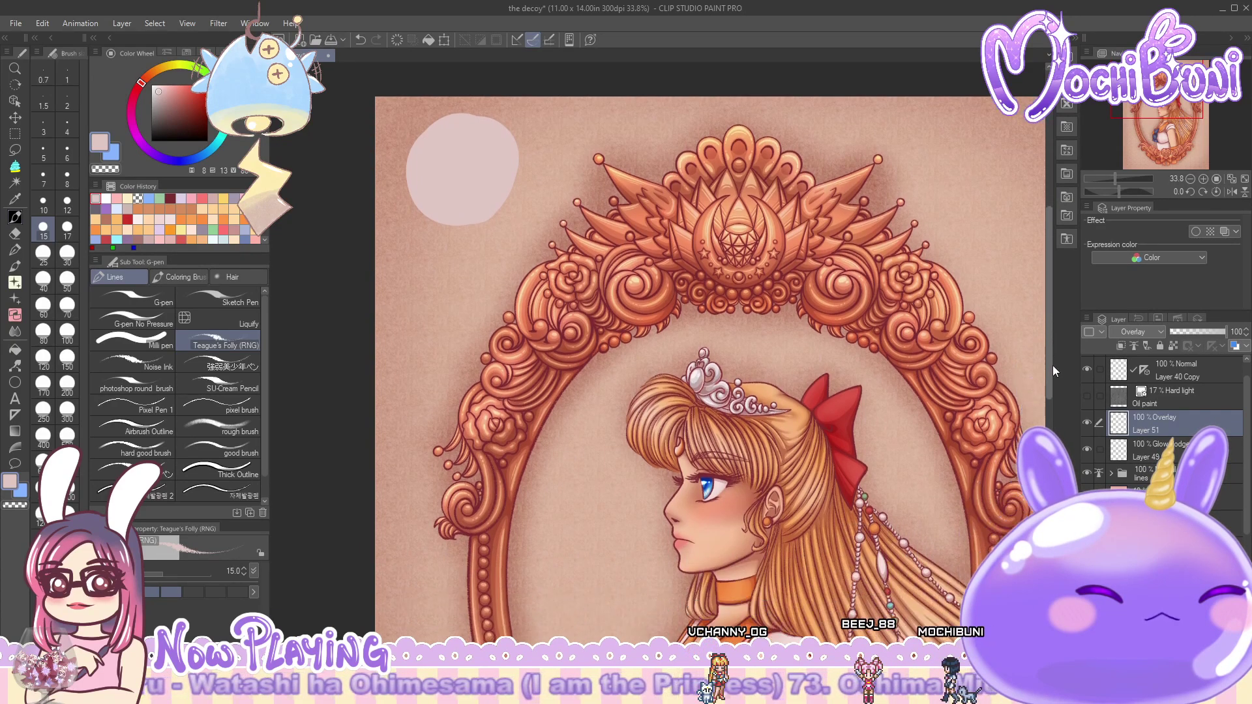
{"action": "scroll", "coordinate": [793, 421], "scroll_direction": "up", "scroll_amount": 4}
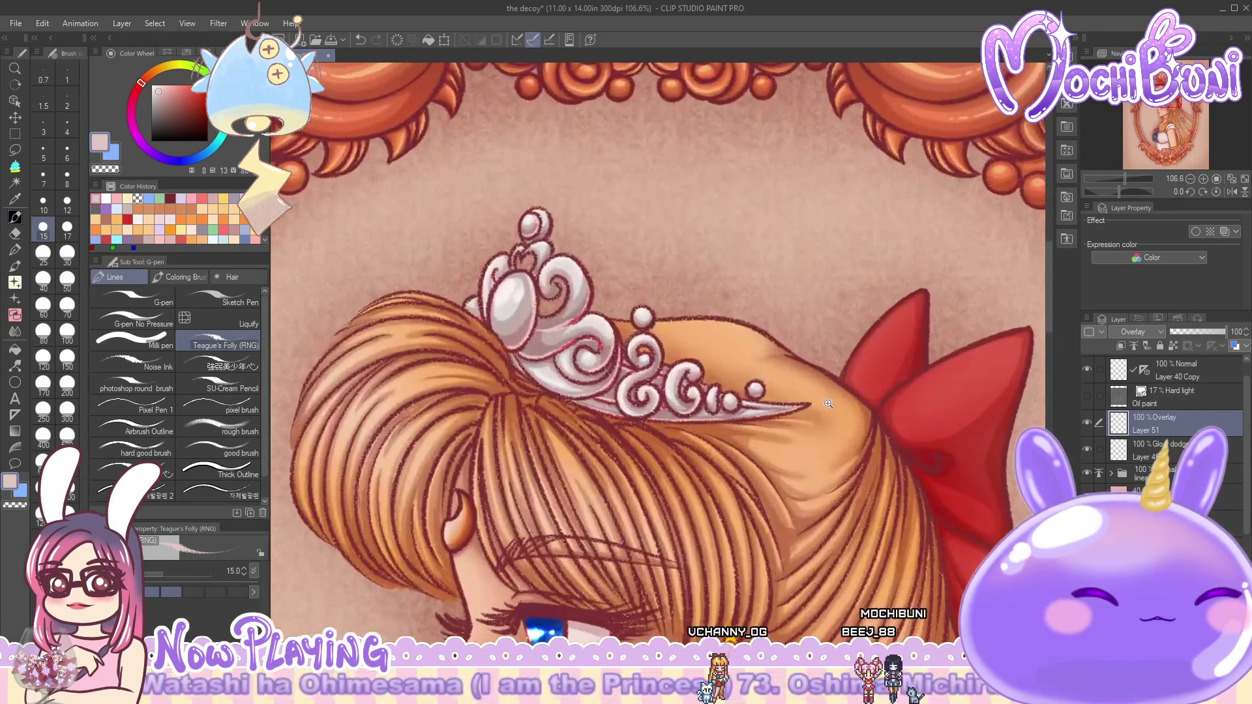
{"action": "left_click", "coordinate": [1157, 331]}
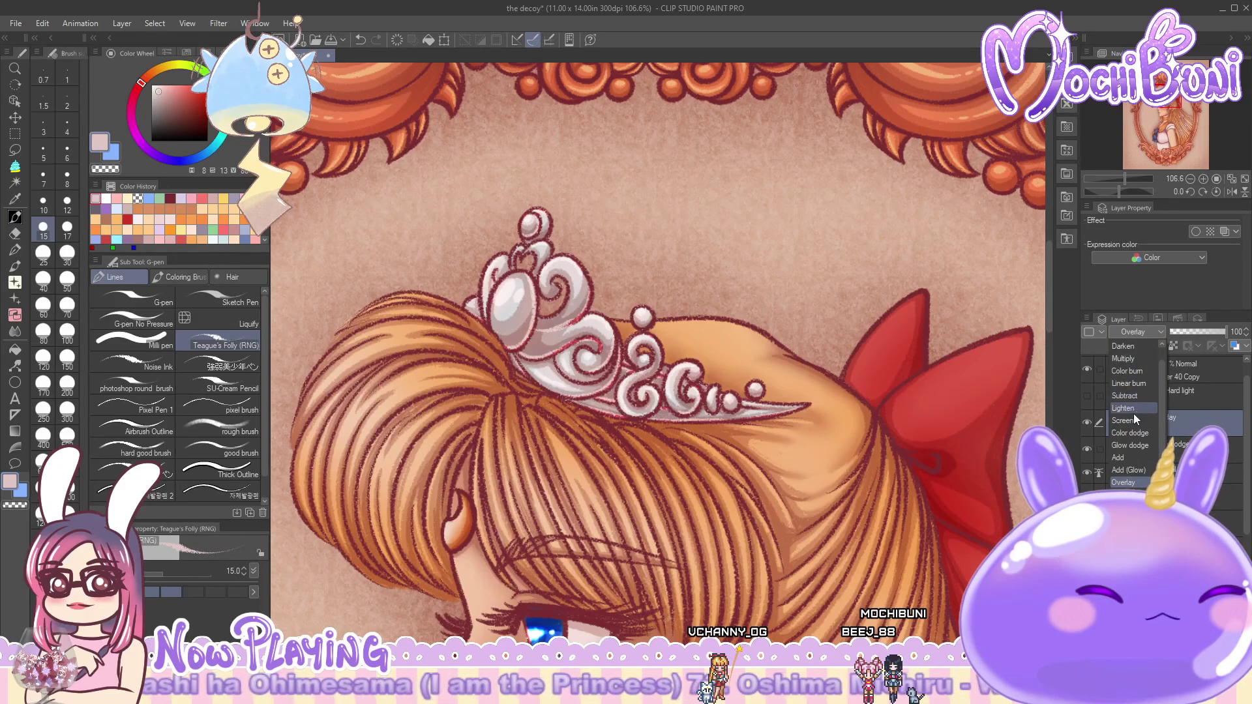
{"action": "left_click", "coordinate": [1125, 459]}
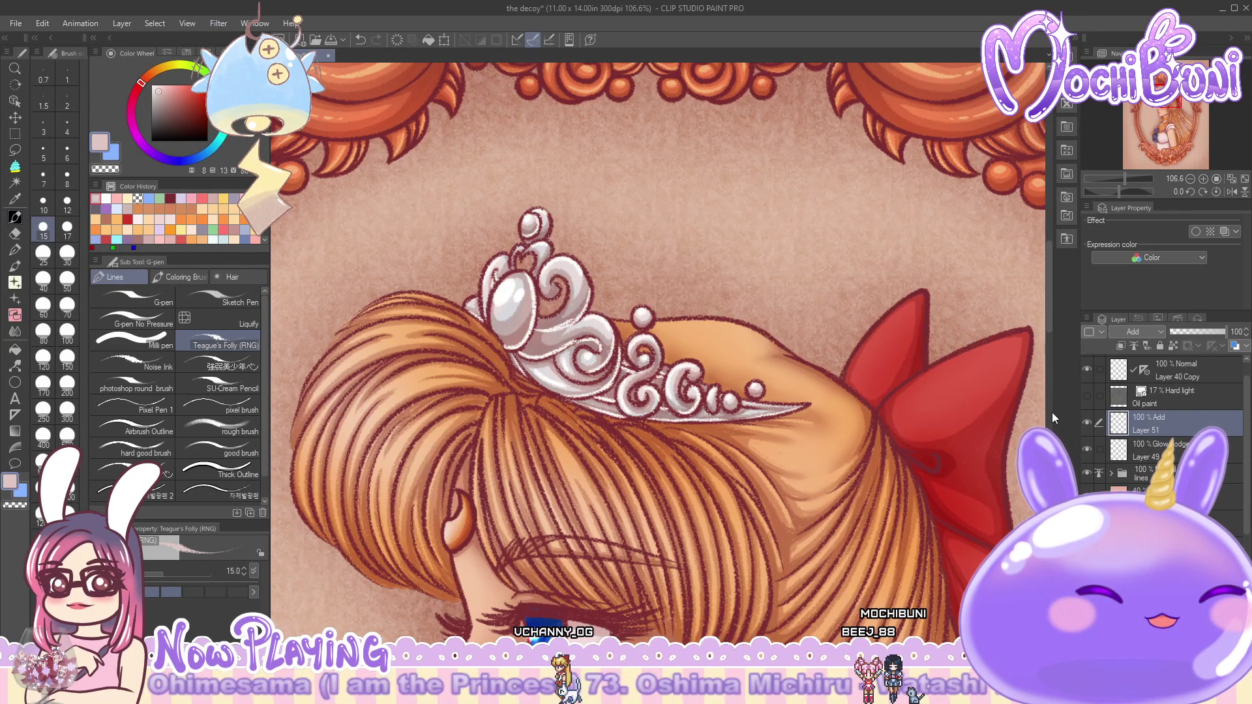
- Paint a bright pale pink highlight on the lower part of the curved forehead gem, undoing the stray stroke
{"action": "left_click_drag", "start_coordinate": [450, 569], "coordinate": [742, 504]}
{"action": "mouse_move", "coordinate": [725, 450]}
{"action": "left_mouse_down"}
{"action": "mouse_move", "coordinate": [718, 490]}
{"action": "mouse_move", "coordinate": [729, 453]}
{"action": "mouse_move", "coordinate": [717, 492]}
{"action": "mouse_move", "coordinate": [744, 437]}
{"action": "mouse_move", "coordinate": [742, 497]}
{"action": "mouse_move", "coordinate": [724, 520]}
{"action": "mouse_move", "coordinate": [755, 496]}
{"action": "mouse_move", "coordinate": [756, 390]}
{"action": "mouse_move", "coordinate": [772, 446]}
{"action": "mouse_move", "coordinate": [763, 480]}
{"action": "mouse_move", "coordinate": [748, 514]}
{"action": "left_mouse_up"}
{"action": "key", "text": "ctrl+z"}
{"action": "left_click_drag", "start_coordinate": [758, 397], "coordinate": [765, 447]}
{"action": "scroll", "coordinate": [879, 414], "scroll_direction": "down", "scroll_amount": 6}
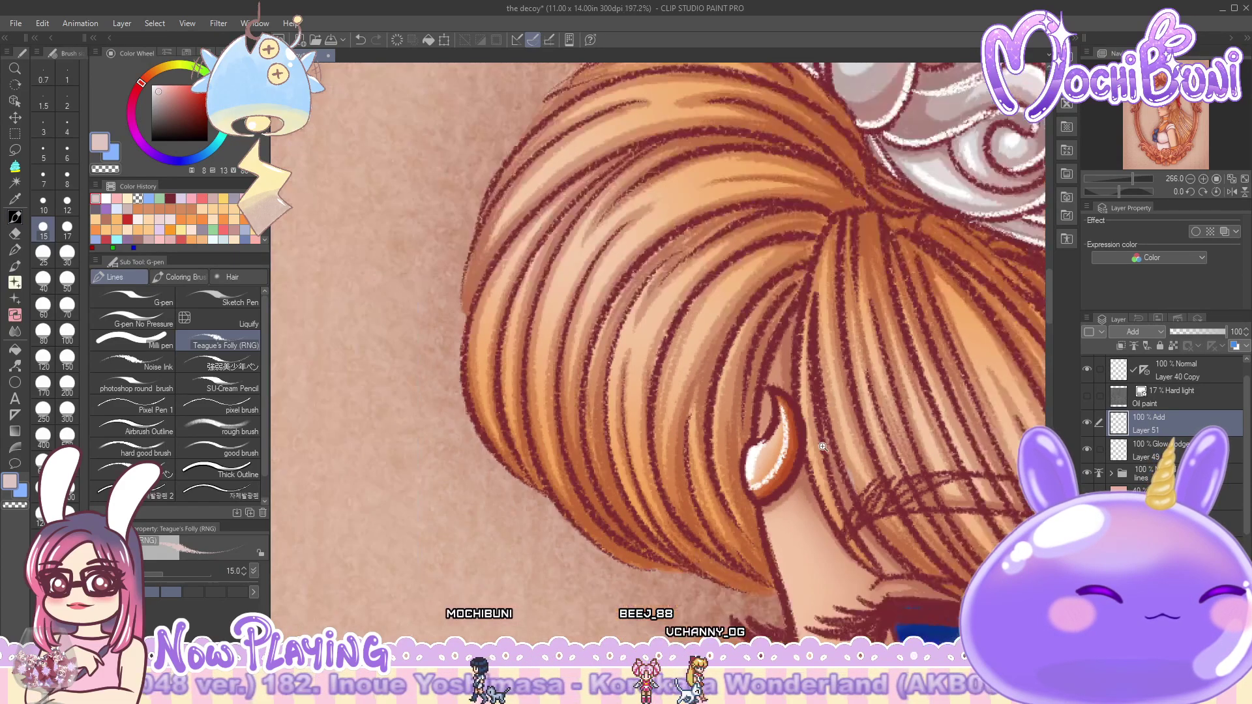
{"action": "scroll", "coordinate": [879, 415], "scroll_direction": "up", "scroll_amount": 5}
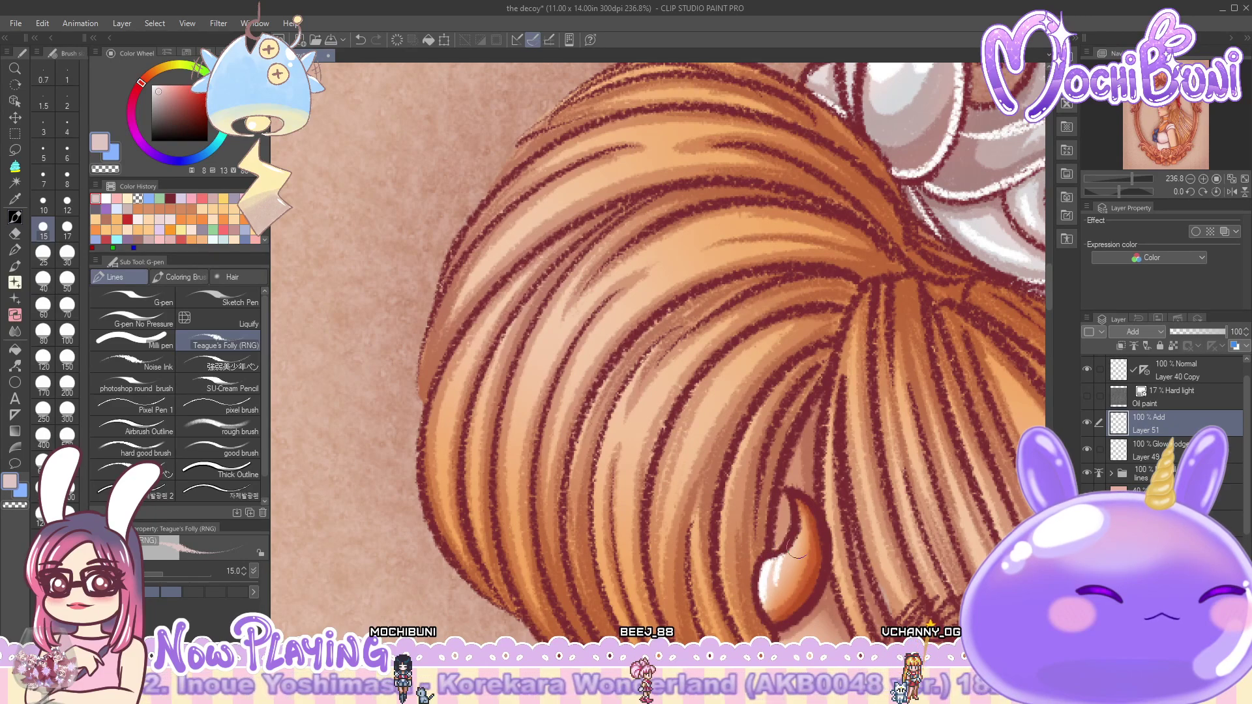
{"action": "scroll", "coordinate": [793, 555], "scroll_direction": "down", "scroll_amount": 3}
{"action": "scroll", "coordinate": [658, 352], "scroll_direction": "right", "scroll_amount": 3}
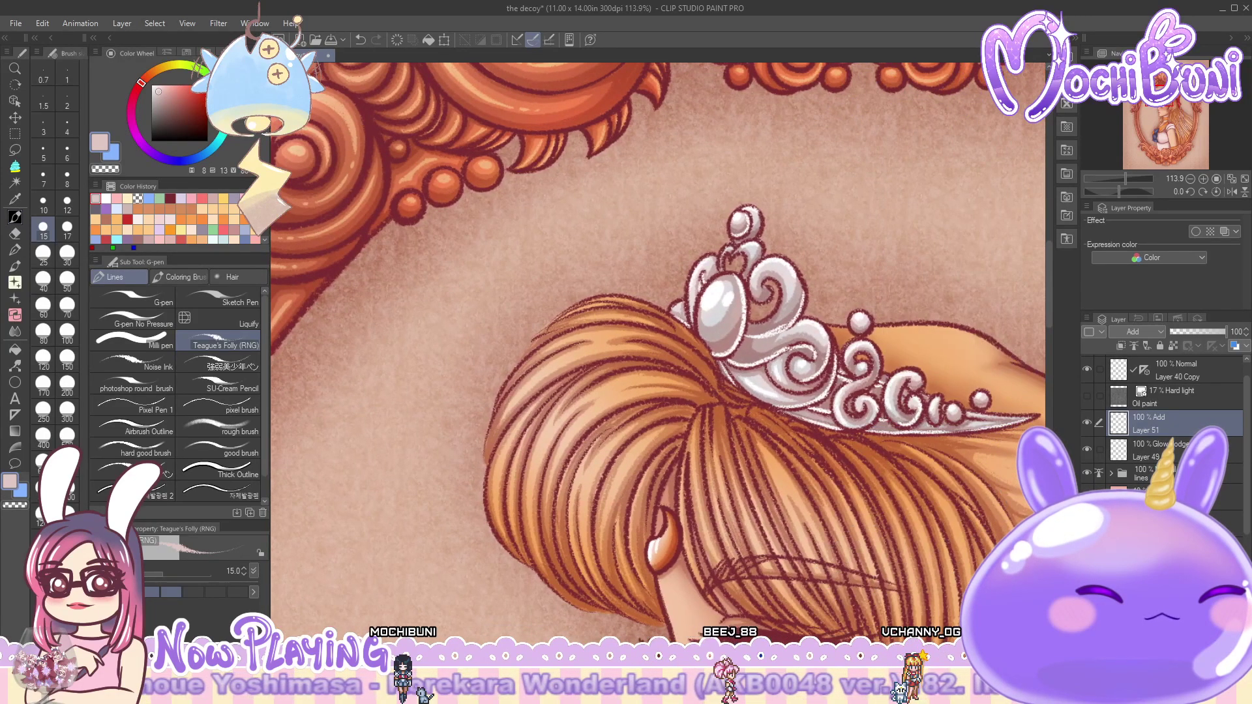
{"action": "scroll", "coordinate": [1050, 327], "scroll_direction": "down", "scroll_amount": 3}
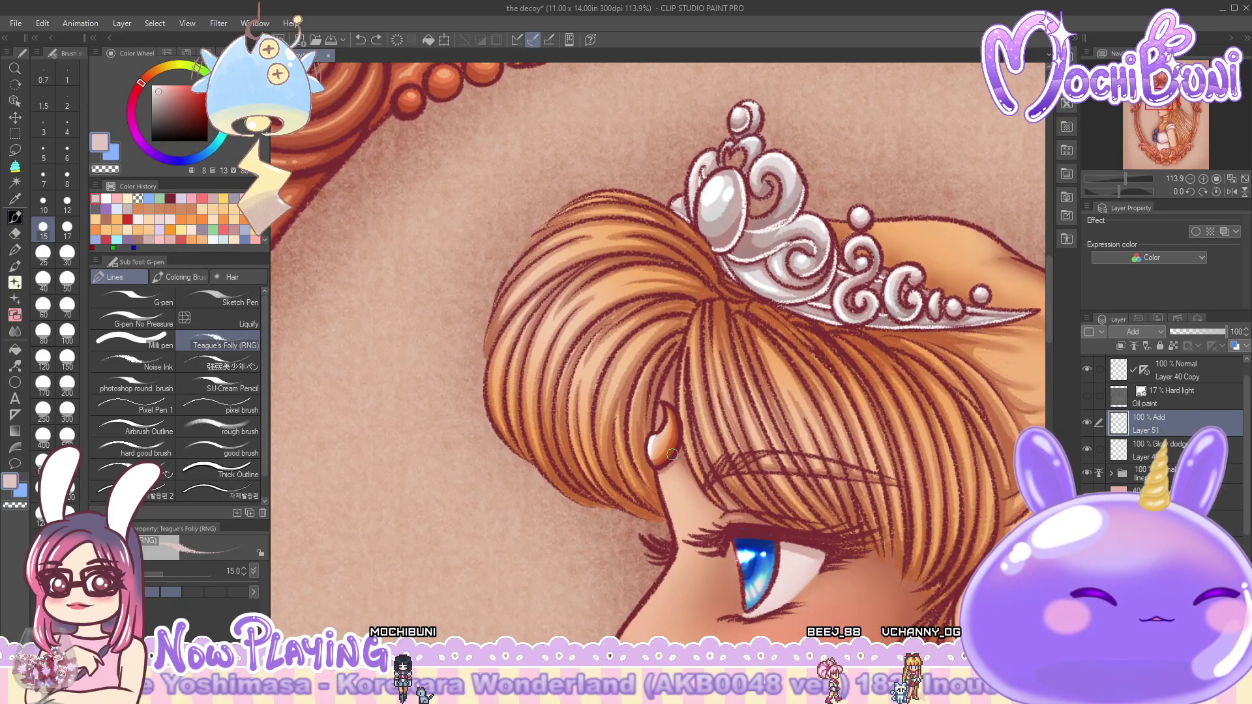
- Touch up the forehead gem's highlight with short pale pink strokes, undoing the unwanted one
{"action": "scroll", "coordinate": [679, 460], "scroll_direction": "up", "scroll_amount": 1}
{"action": "left_click_drag", "start_coordinate": [679, 460], "coordinate": [706, 460]}
{"action": "left_click_drag", "start_coordinate": [637, 439], "coordinate": [657, 421]}
{"action": "key", "text": "ctrl+z"}
{"action": "mouse_move", "coordinate": [648, 438]}
{"action": "left_mouse_down"}
{"action": "mouse_move", "coordinate": [665, 416]}
{"action": "mouse_move", "coordinate": [677, 422]}
{"action": "mouse_move", "coordinate": [637, 443]}
{"action": "left_mouse_up"}
{"action": "left_click_drag", "start_coordinate": [828, 459], "coordinate": [836, 405]}
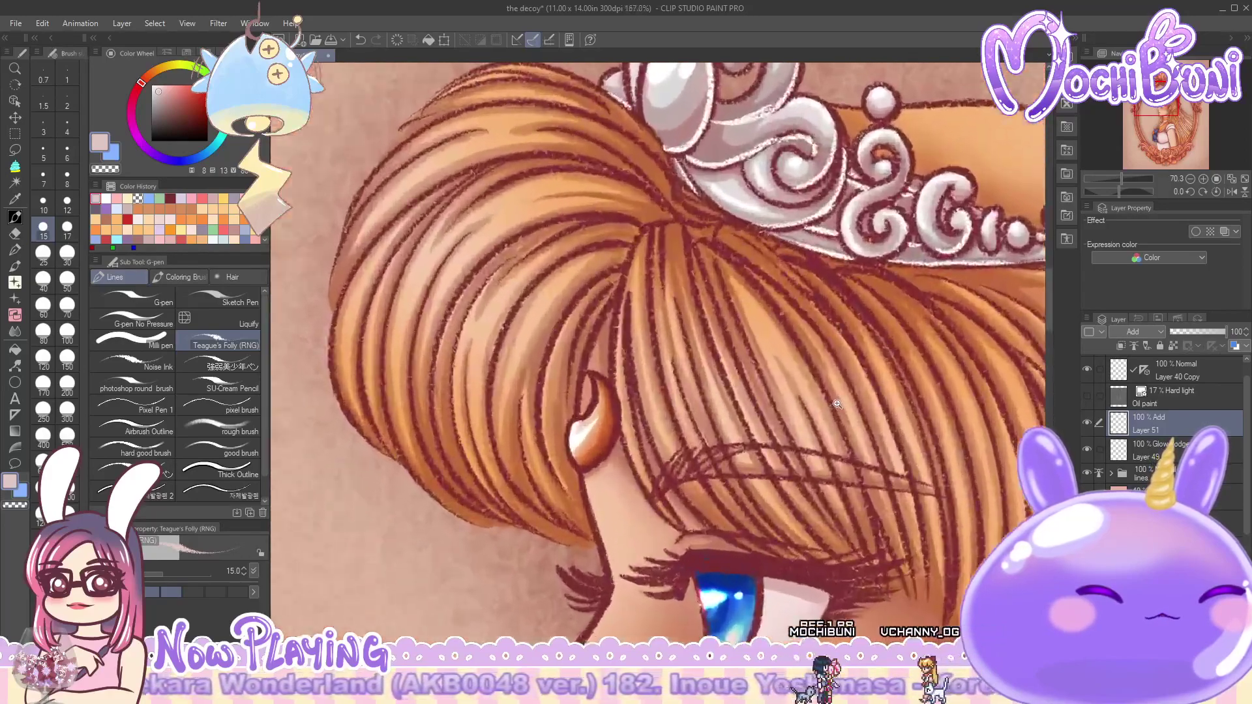
- Refine the shape of the forehead gem's highlight, alternating between pale pink and the transparent color to trim its inner edge
{"action": "scroll", "coordinate": [837, 405], "scroll_direction": "up", "scroll_amount": 1}
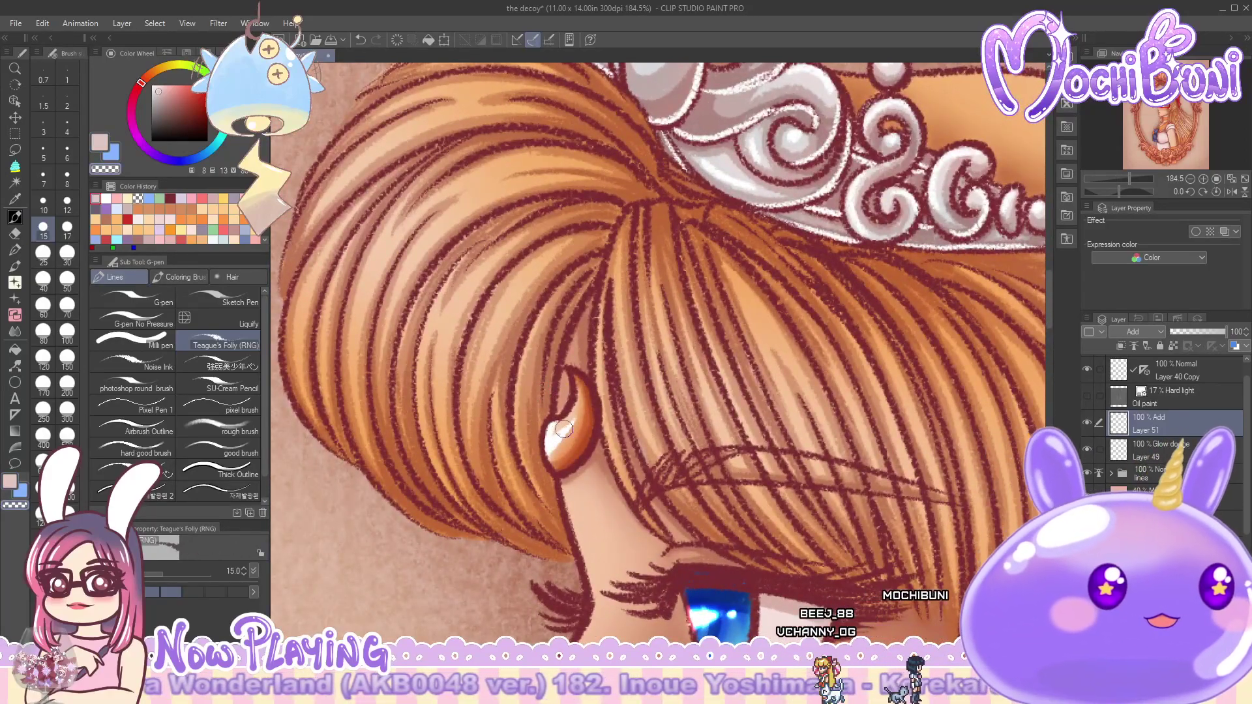
{"action": "left_click_drag", "start_coordinate": [573, 414], "coordinate": [551, 447]}
{"action": "key", "text": "c"}
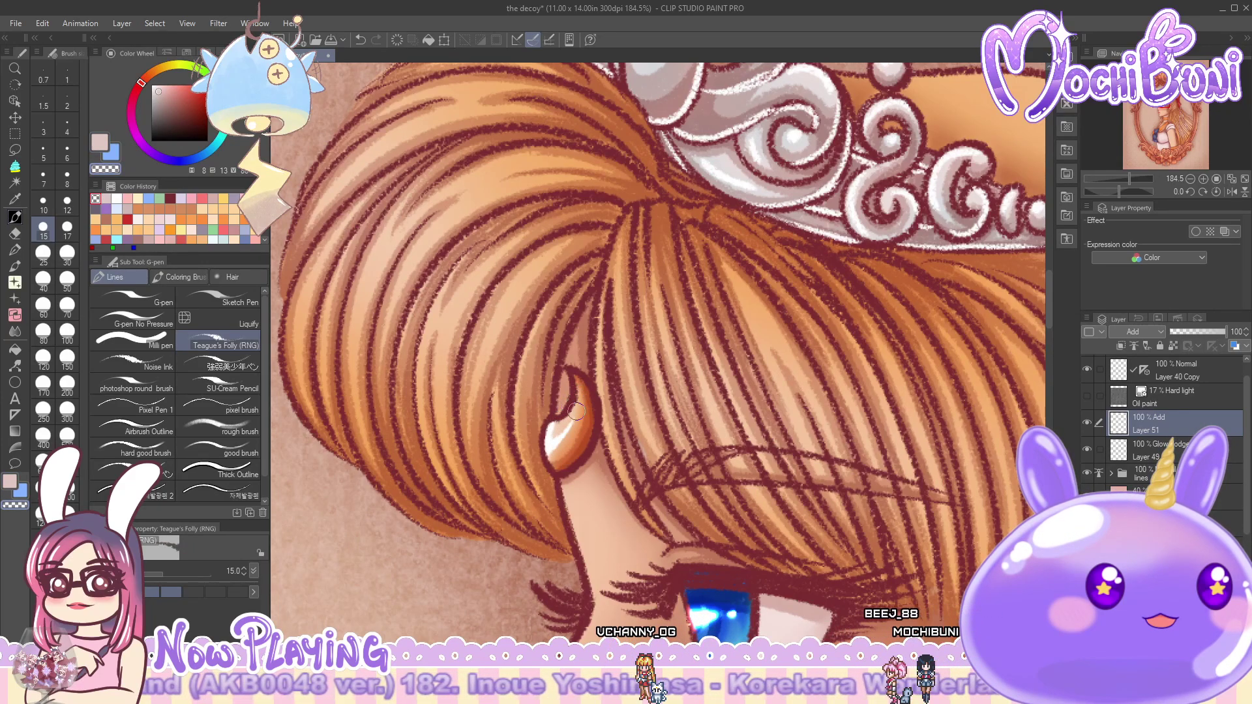
{"action": "key", "text": "c"}
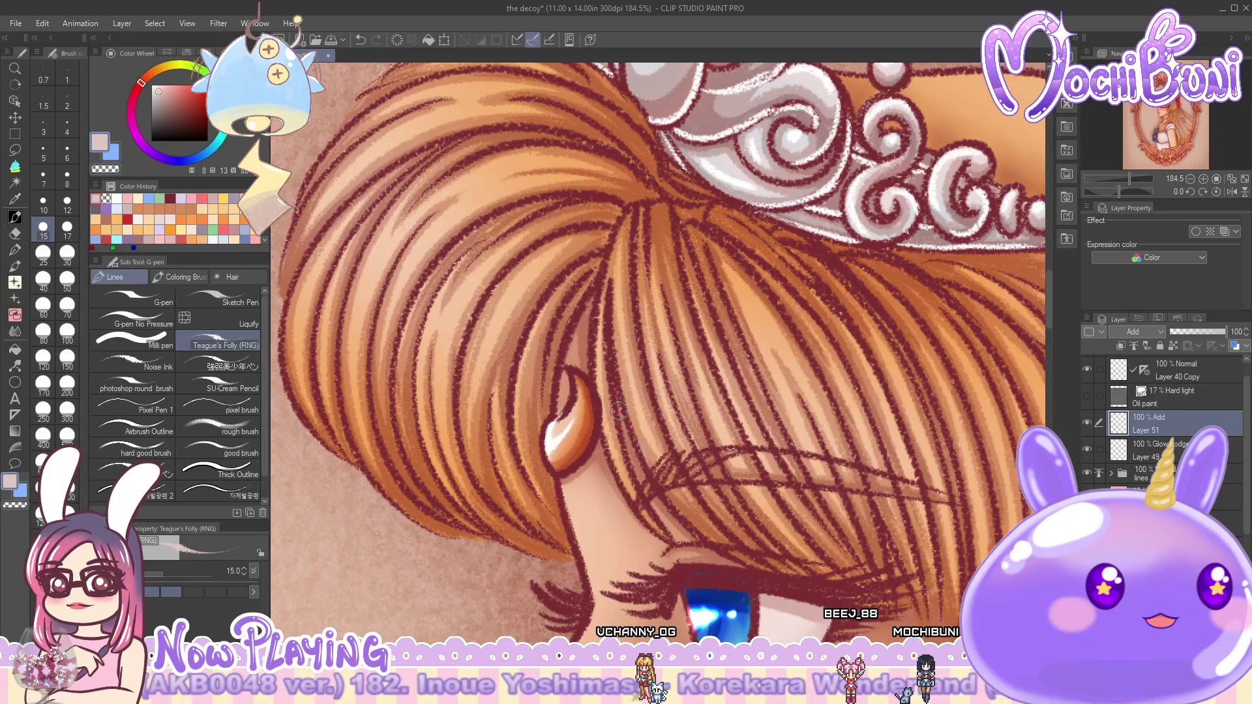
{"action": "key", "text": "c"}
{"action": "left_click_drag", "start_coordinate": [564, 424], "coordinate": [551, 455]}
{"action": "key", "text": "c"}
{"action": "key", "text": "c"}
{"action": "scroll", "coordinate": [639, 431], "scroll_direction": "down", "scroll_amount": 5}
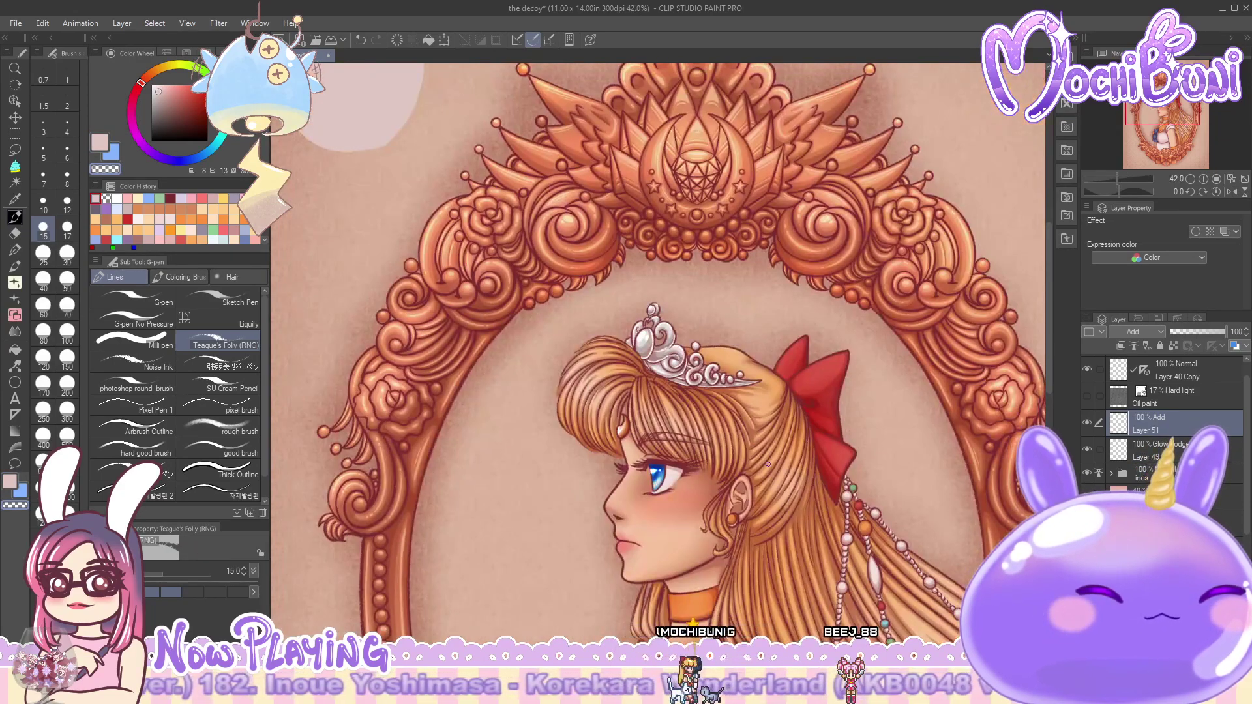
- Paint a round pale pink highlight on the orange earring and a thin rim light along its lower edge
{"action": "left_click_drag", "start_coordinate": [733, 563], "coordinate": [779, 561]}
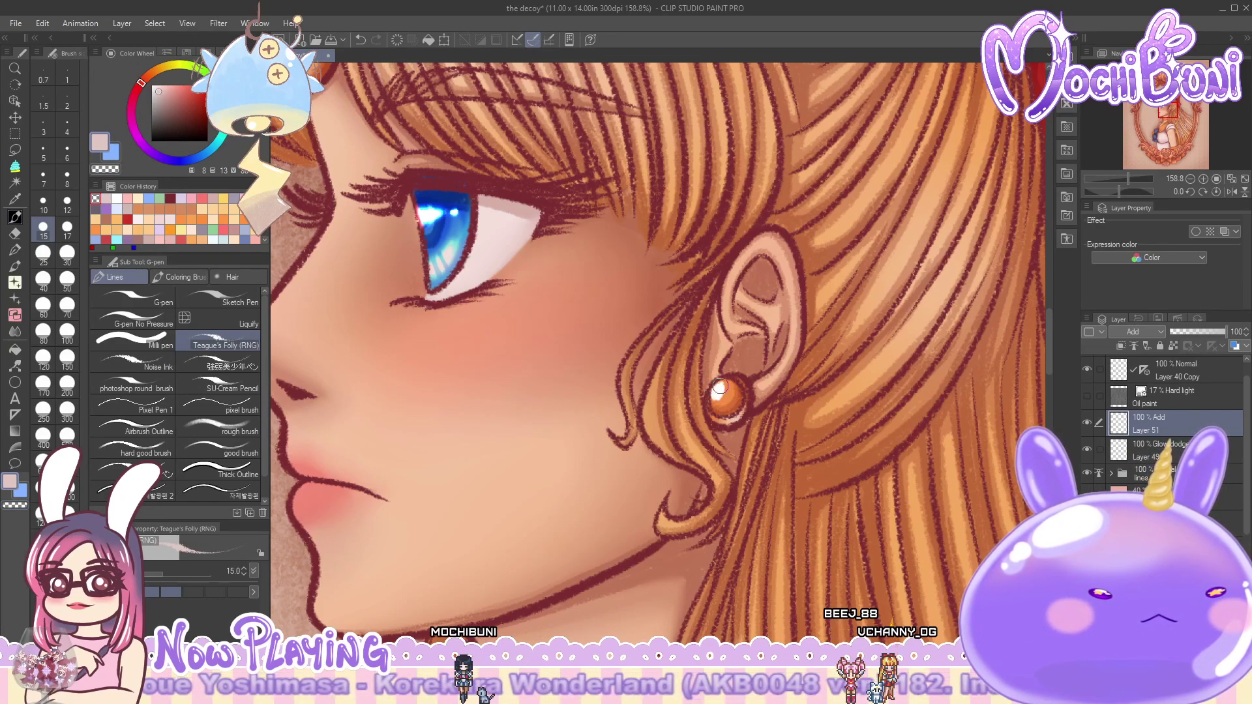
{"action": "left_click", "coordinate": [730, 393]}
{"action": "left_click_drag", "start_coordinate": [716, 409], "coordinate": [742, 403]}
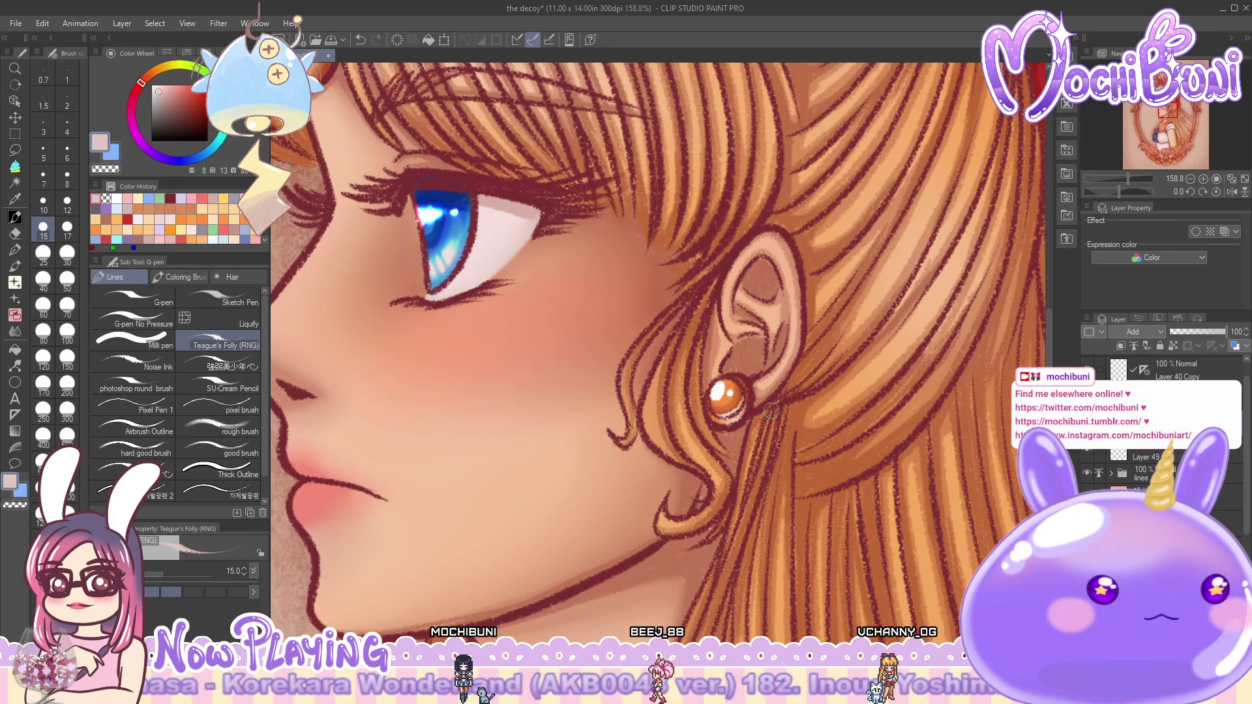
{"action": "scroll", "coordinate": [771, 410], "scroll_direction": "down", "scroll_amount": 6}
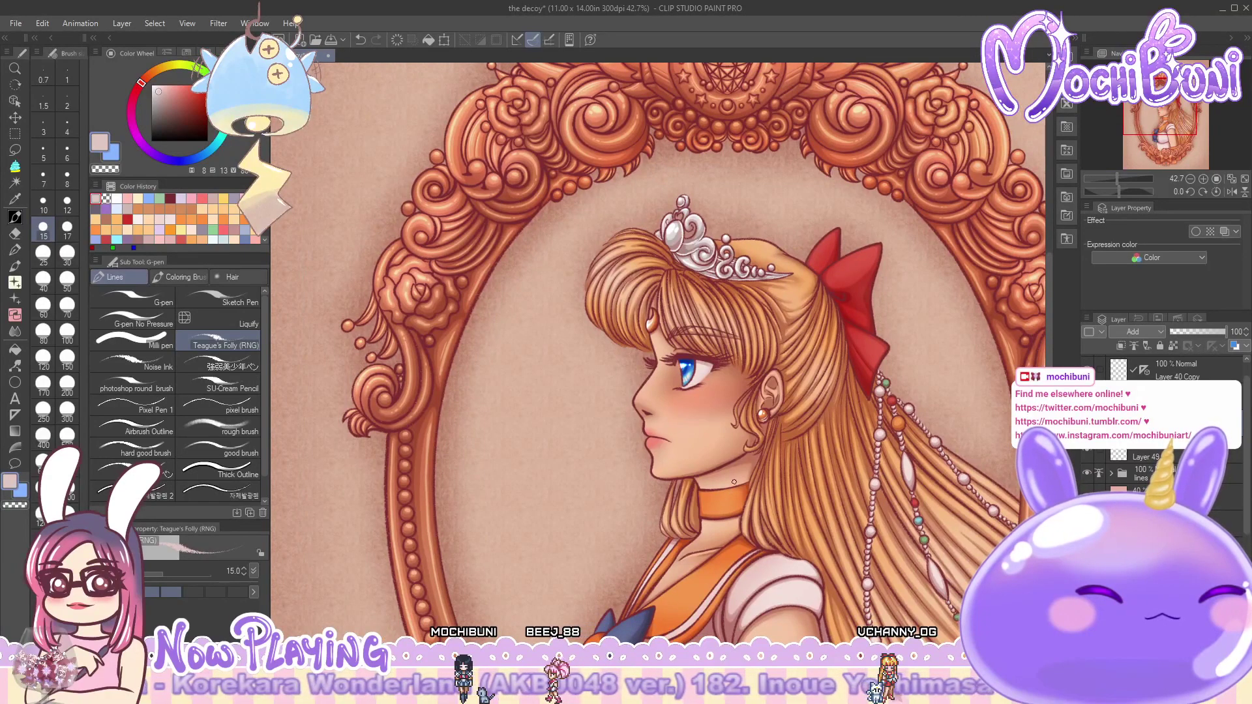
- Paint a pale pink highlight on the lower lip and soften it with the Froggy Blending brush at size 10
{"action": "scroll", "coordinate": [675, 487], "scroll_direction": "up", "scroll_amount": 6}
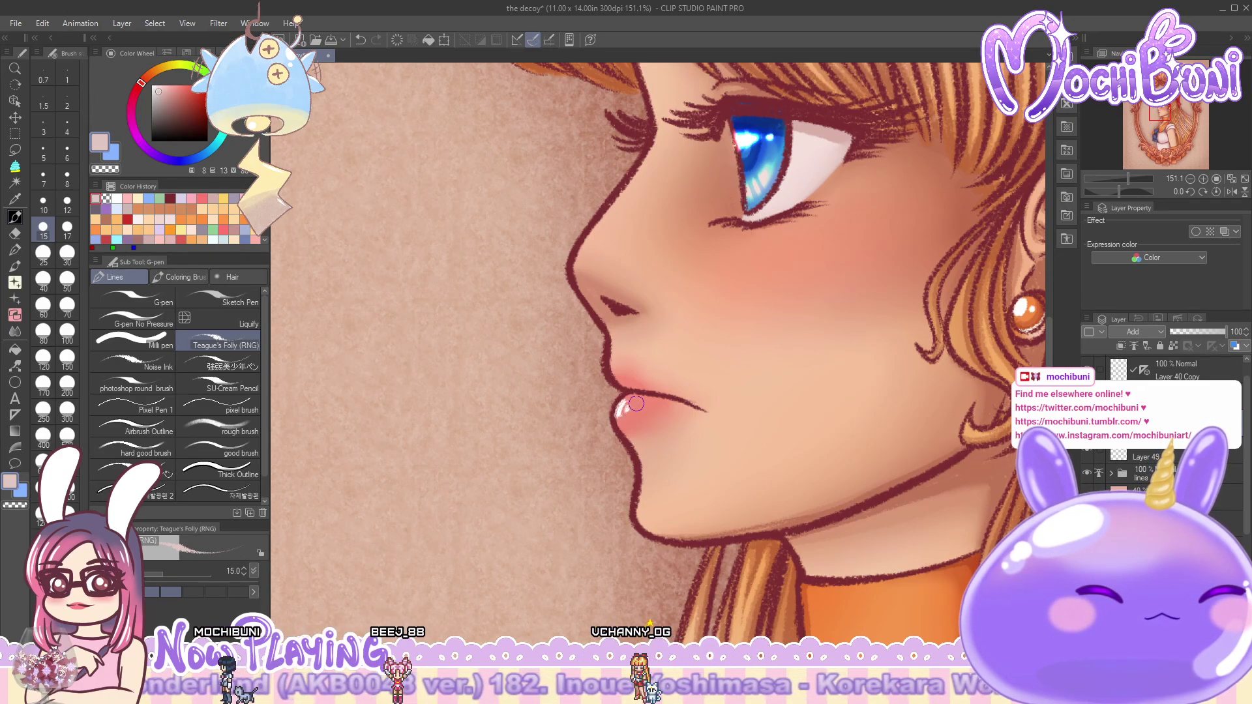
{"action": "left_click", "coordinate": [180, 276]}
{"action": "left_click", "coordinate": [44, 208]}
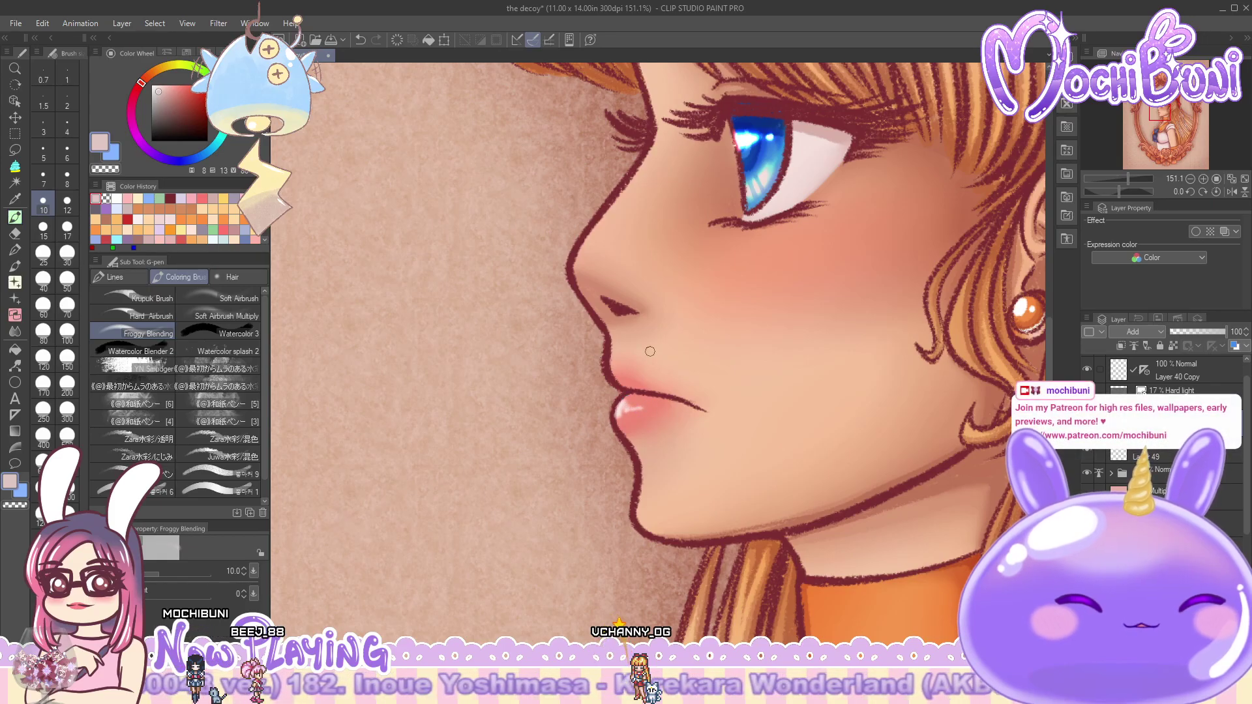
{"action": "left_click_drag", "start_coordinate": [767, 402], "coordinate": [777, 431]}
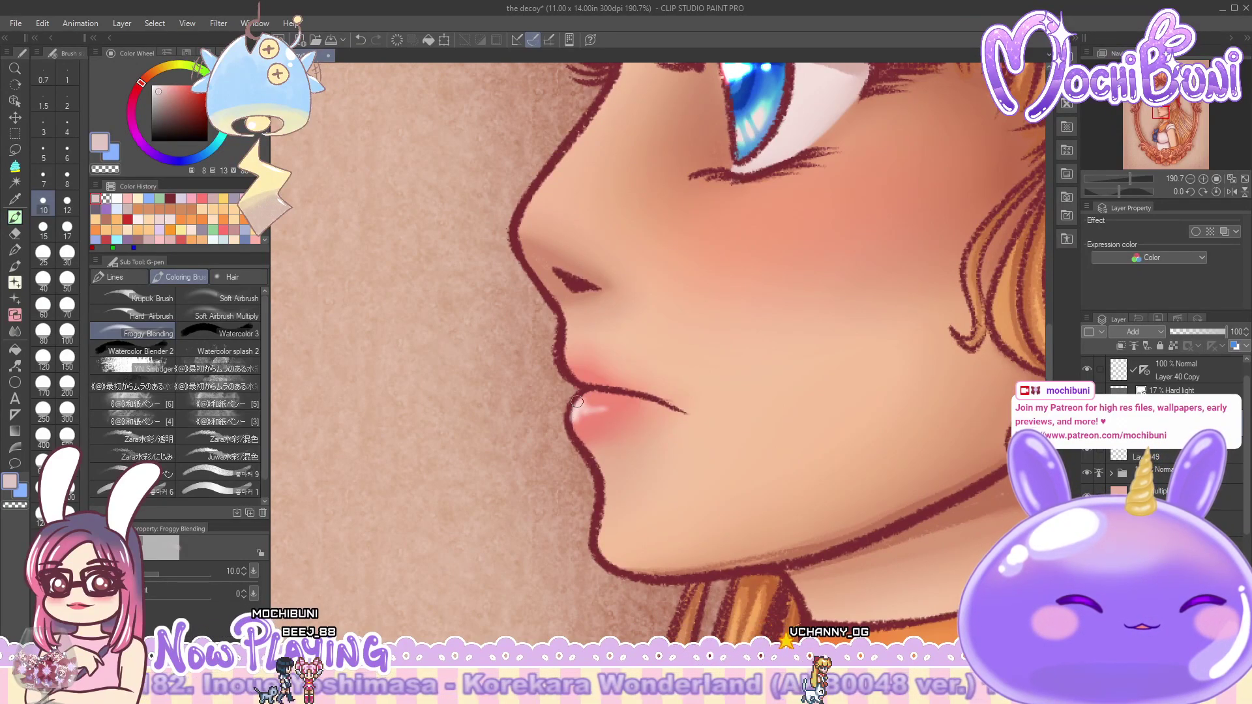
{"action": "scroll", "coordinate": [726, 428], "scroll_direction": "down", "scroll_amount": 5}
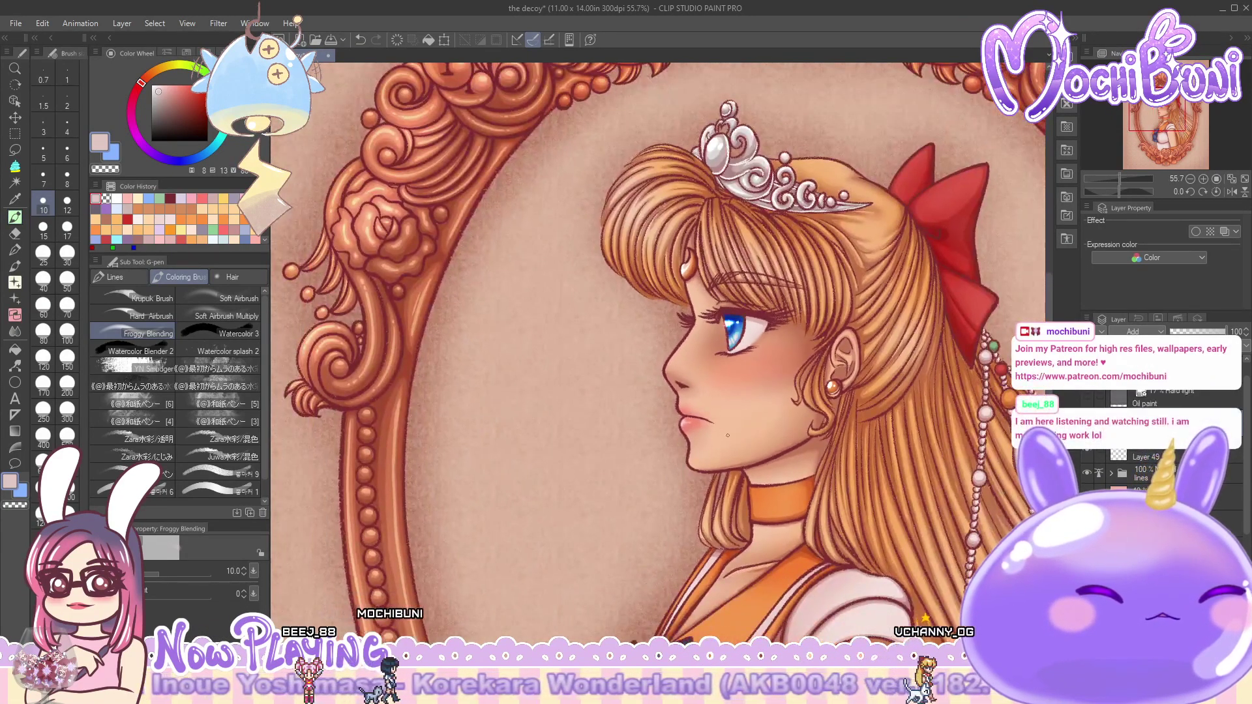
{"action": "scroll", "coordinate": [727, 430], "scroll_direction": "up", "scroll_amount": 5}
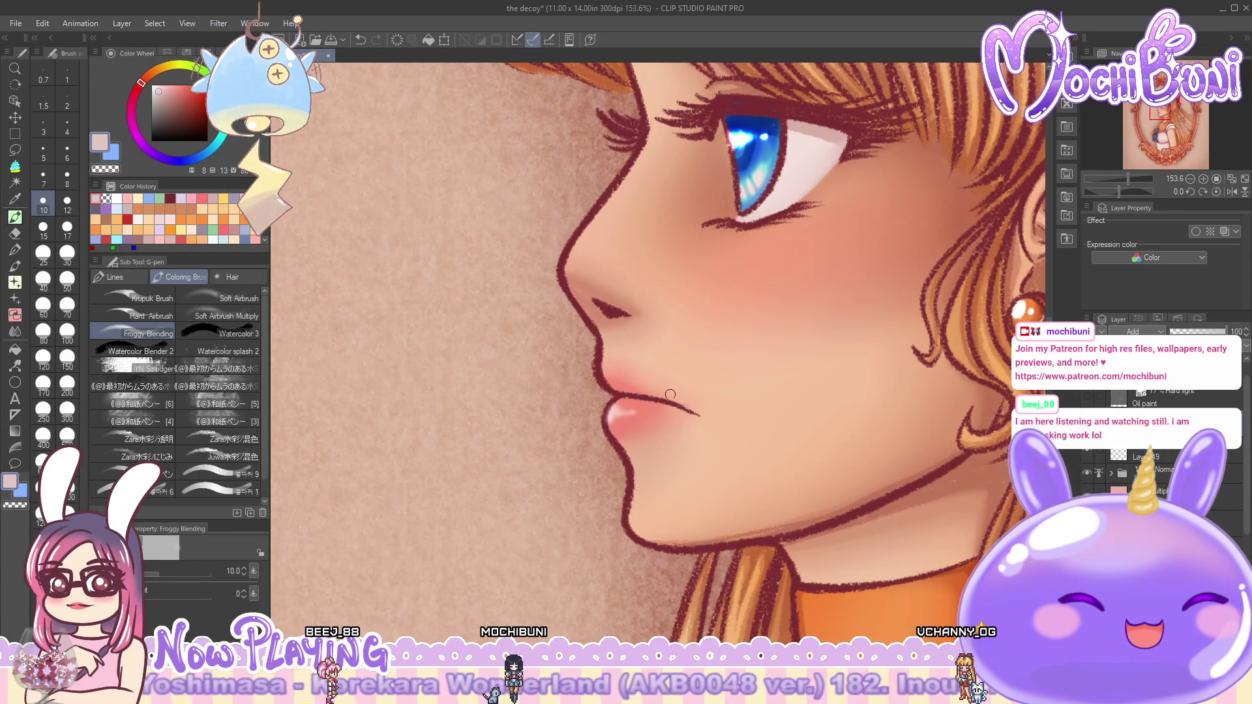
{"action": "left_click", "coordinate": [127, 277]}
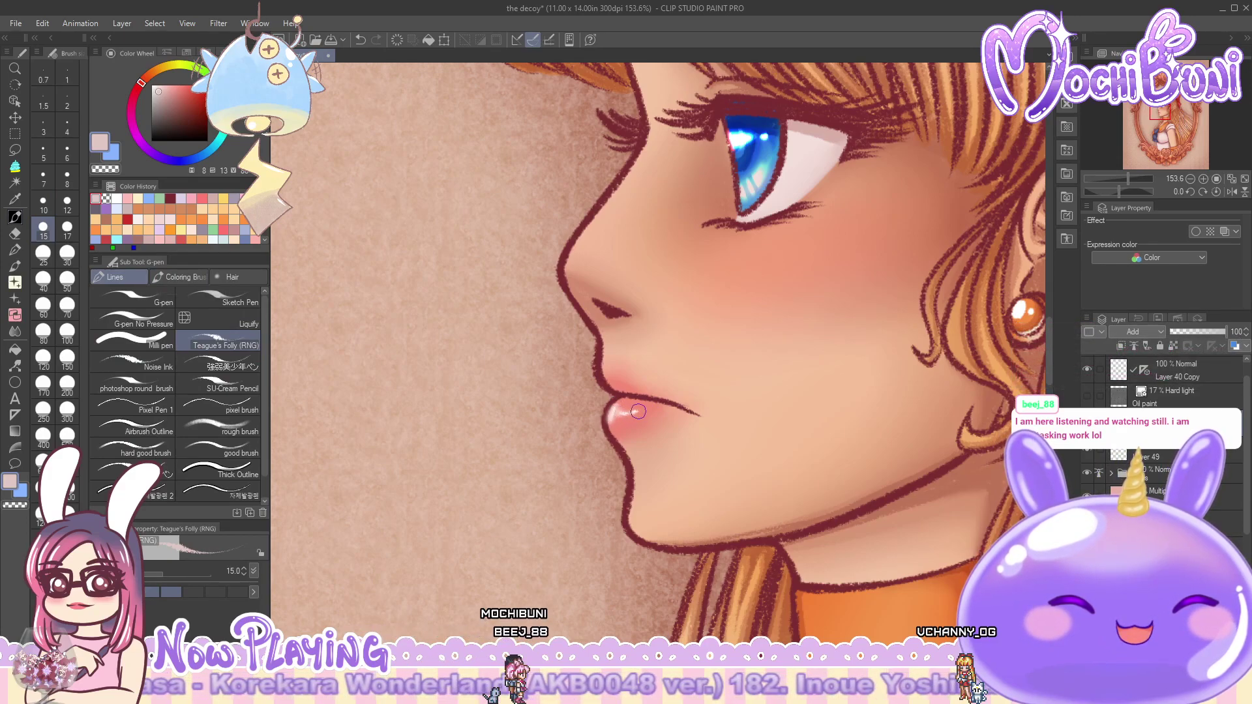
{"action": "scroll", "coordinate": [862, 466], "scroll_direction": "down", "scroll_amount": 5}
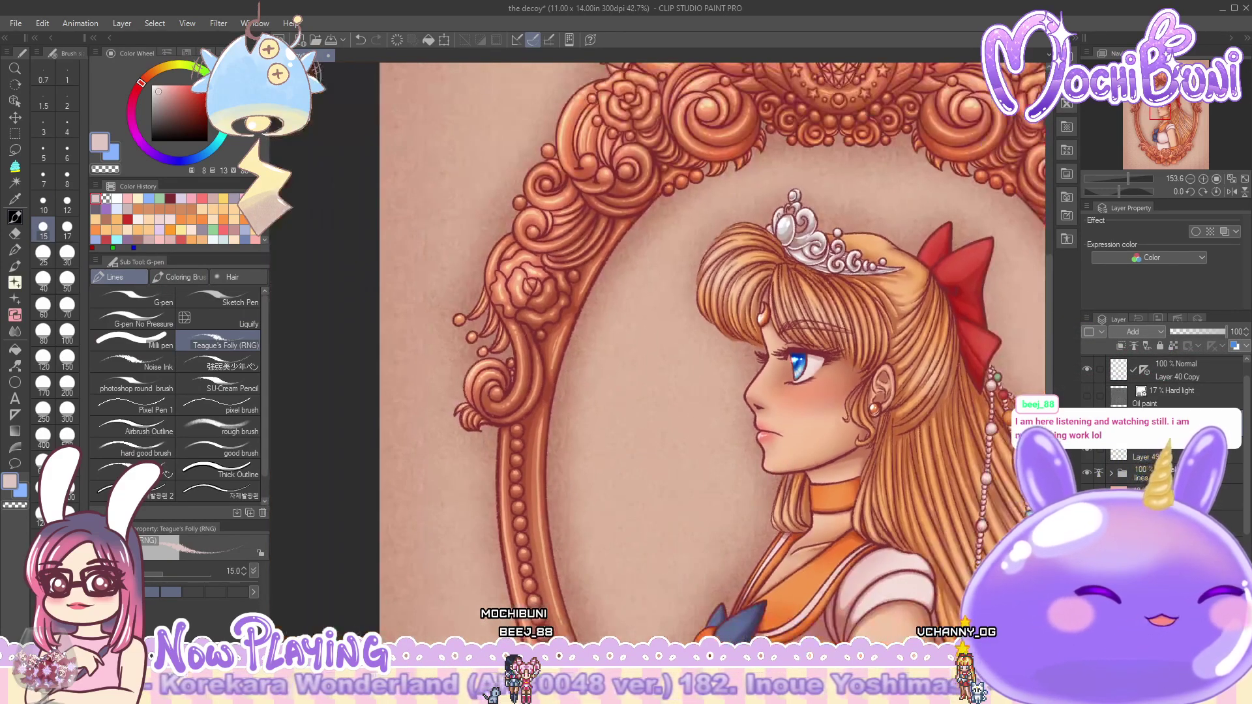
- Outline and fill an oval highlight on the upper part of the orange bow brooch with Teague's Folly, and add a small dot below it
{"action": "left_click_drag", "start_coordinate": [863, 466], "coordinate": [893, 459]}
{"action": "left_click_drag", "start_coordinate": [1051, 344], "coordinate": [1051, 426]}
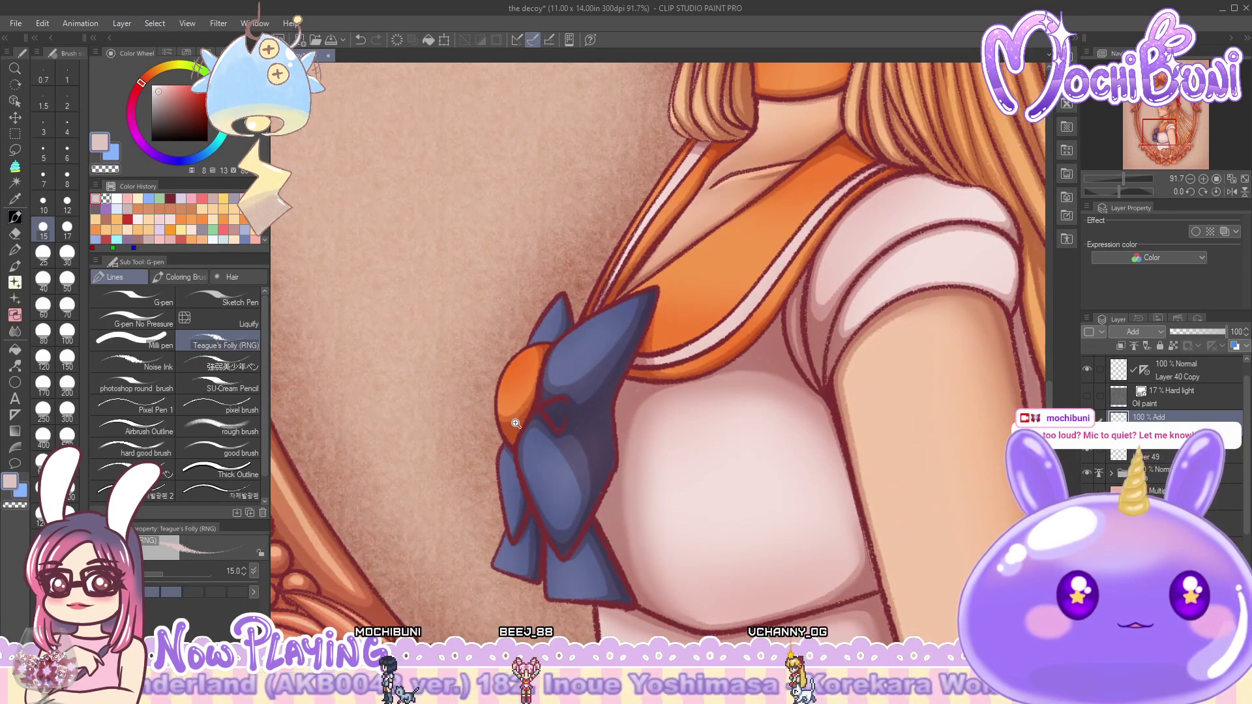
{"action": "left_click_drag", "start_coordinate": [511, 418], "coordinate": [537, 415]}
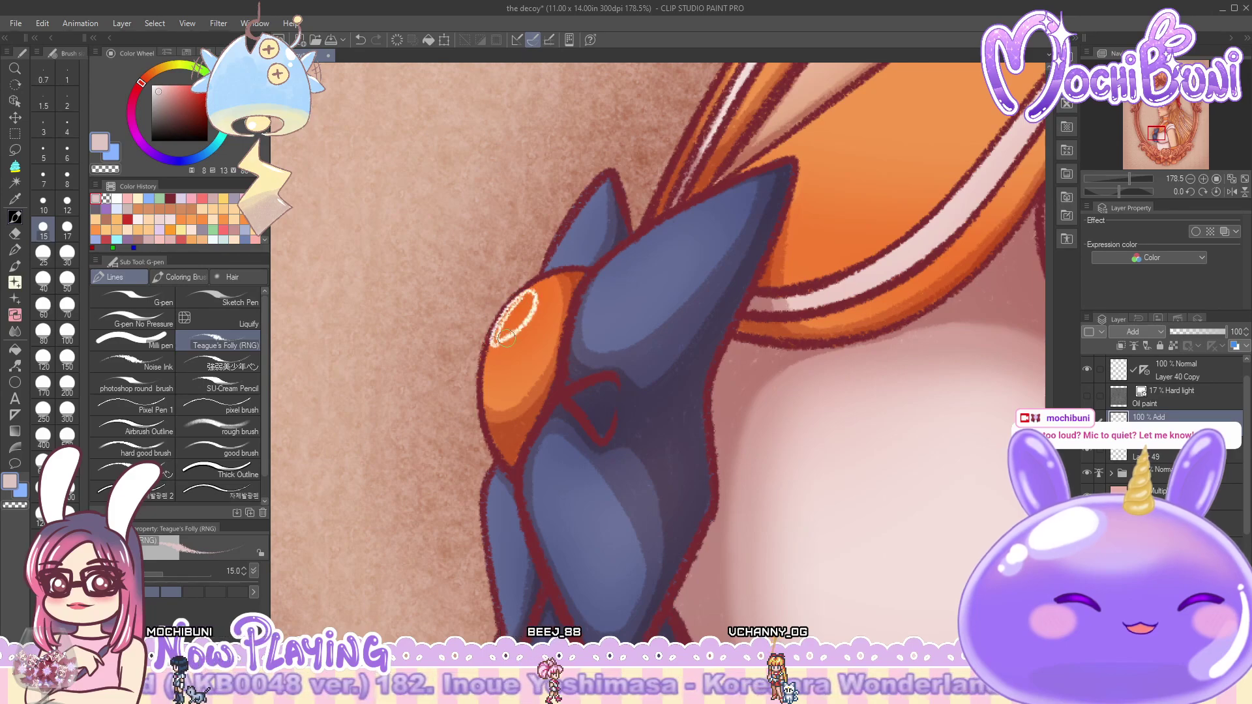
{"action": "mouse_move", "coordinate": [518, 323]}
{"action": "left_mouse_down"}
{"action": "mouse_move", "coordinate": [495, 339]}
{"action": "mouse_move", "coordinate": [528, 296]}
{"action": "mouse_move", "coordinate": [514, 330]}
{"action": "left_mouse_up"}
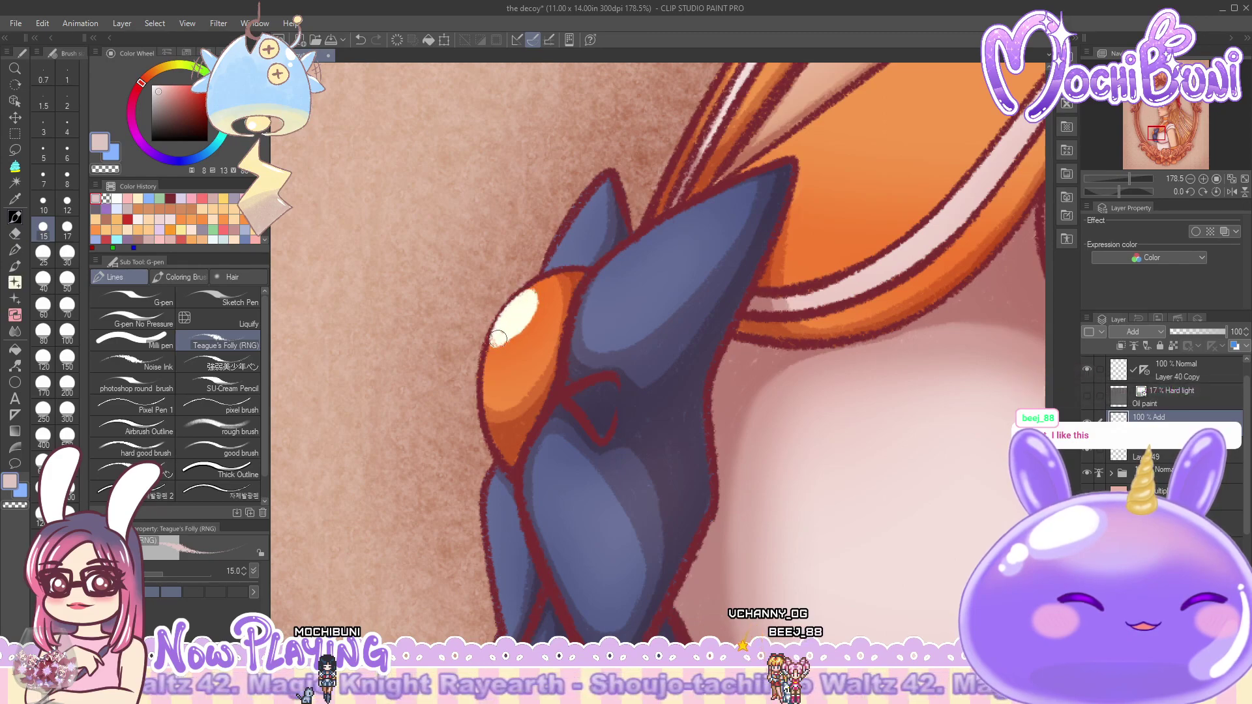
{"action": "left_click_drag", "start_coordinate": [500, 330], "coordinate": [530, 291]}
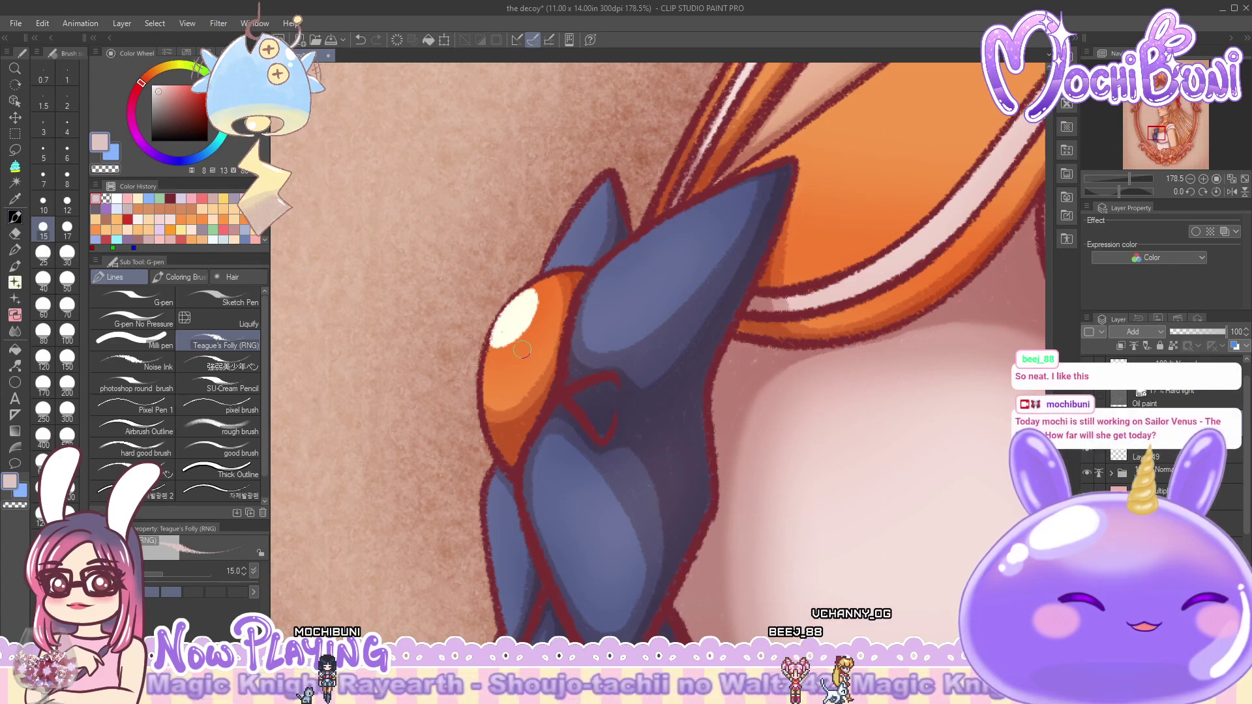
{"action": "left_click_drag", "start_coordinate": [521, 347], "coordinate": [520, 350]}
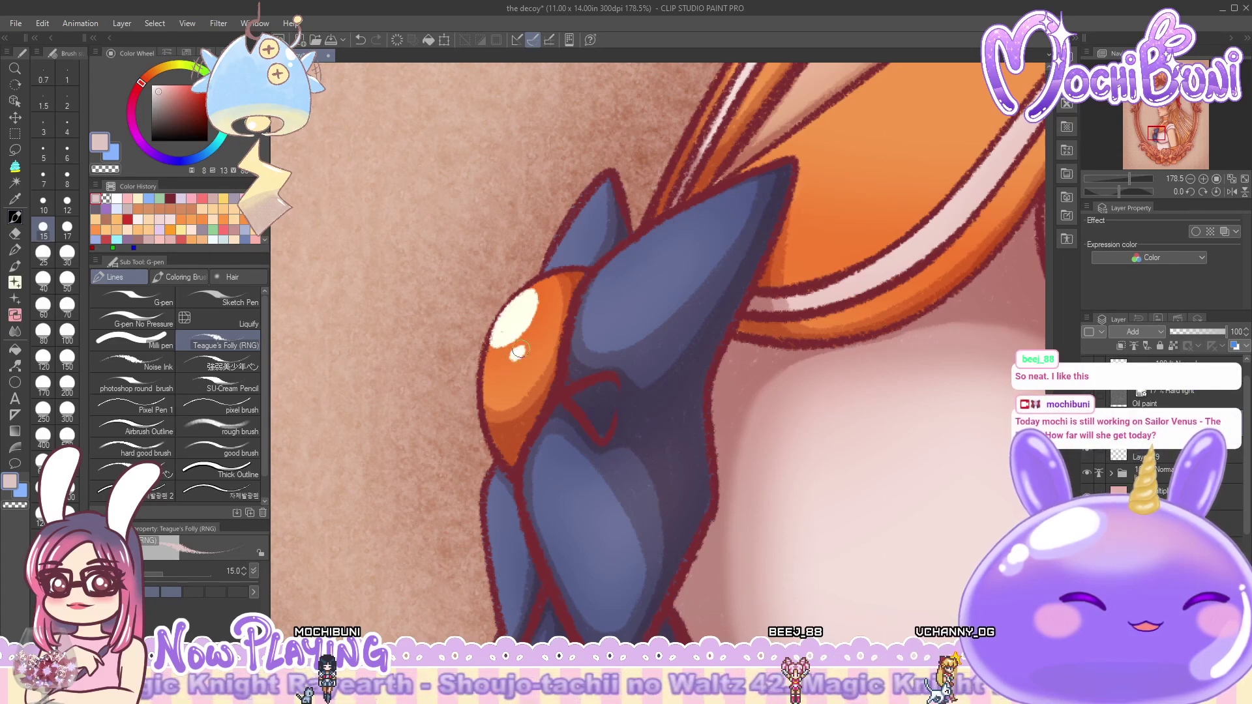
{"action": "scroll", "coordinate": [744, 384], "scroll_direction": "down", "scroll_amount": 5}
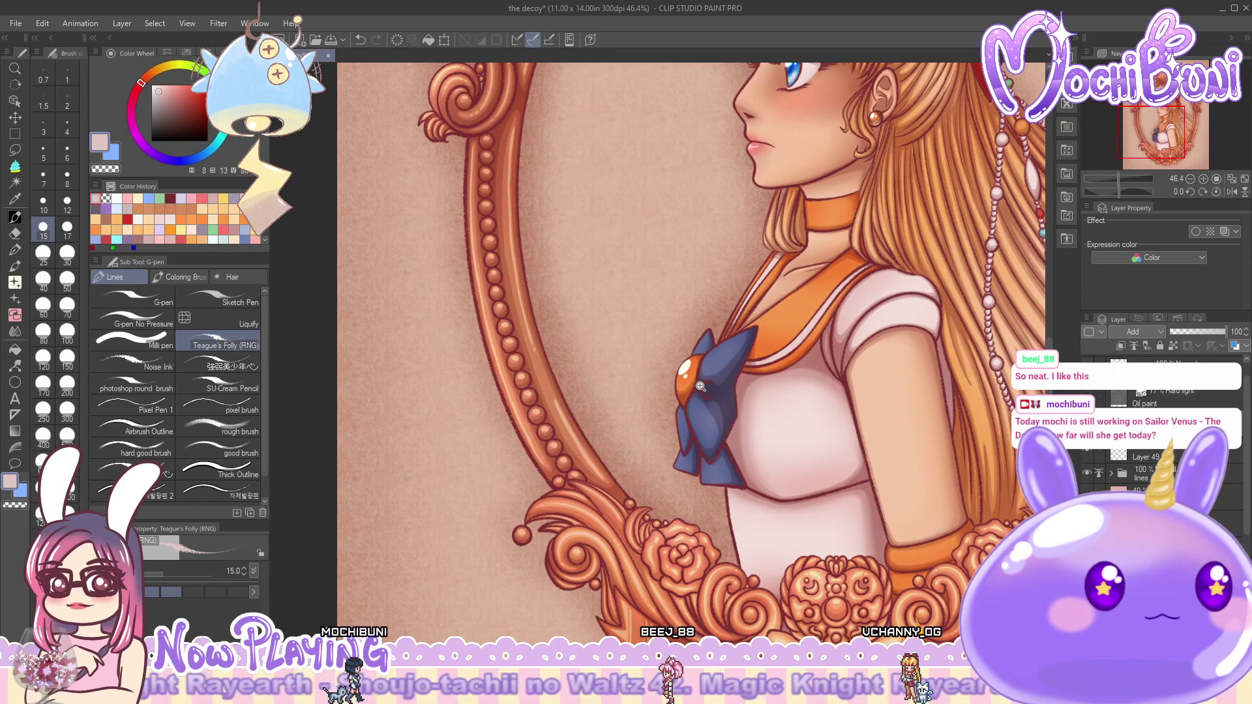
- Paint a thin pale pink rim light along the lower tip of the orange bow brooch
{"action": "scroll", "coordinate": [701, 395], "scroll_direction": "up", "scroll_amount": 5}
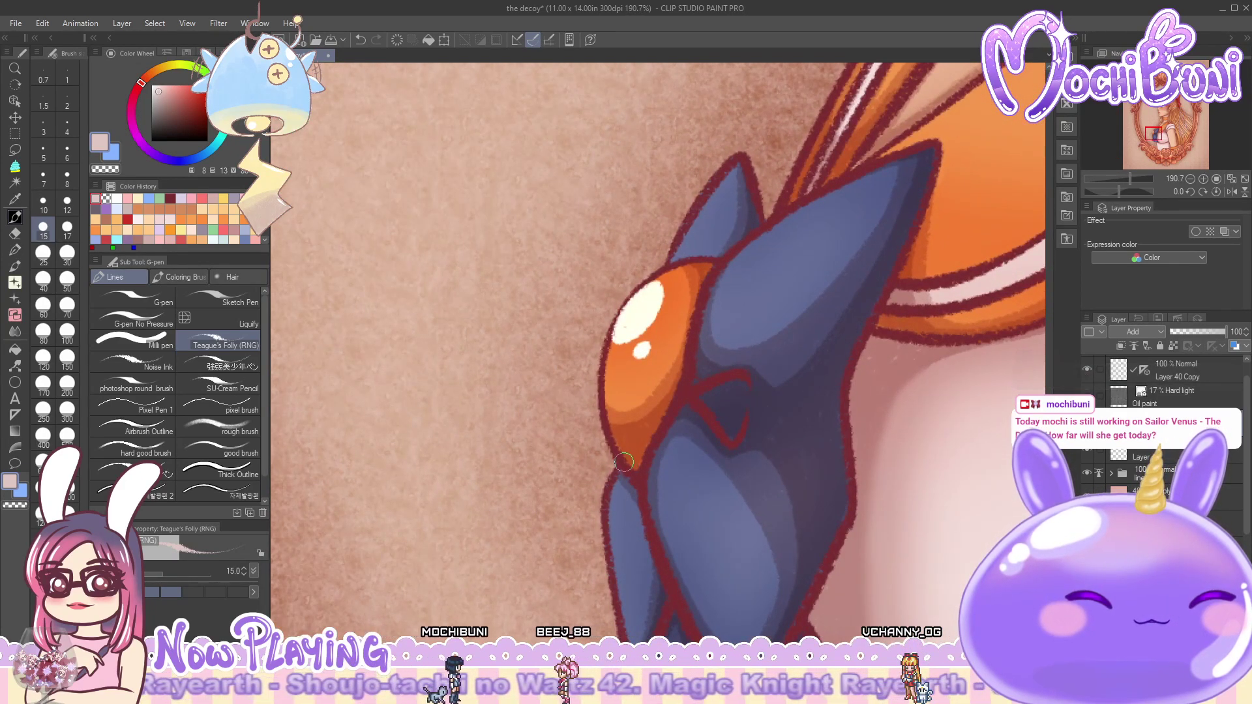
{"action": "left_click_drag", "start_coordinate": [624, 454], "coordinate": [619, 450]}
{"action": "left_click_drag", "start_coordinate": [635, 468], "coordinate": [622, 456]}
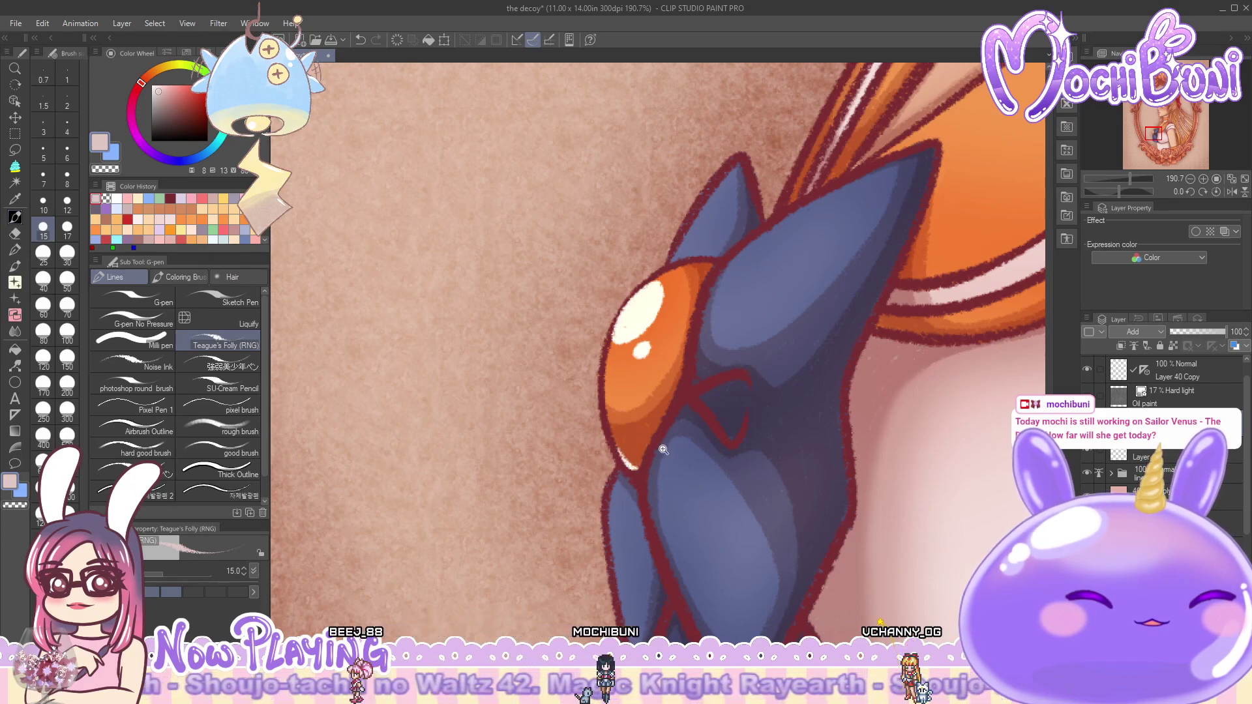
{"action": "scroll", "coordinate": [664, 449], "scroll_direction": "down", "scroll_amount": 4}
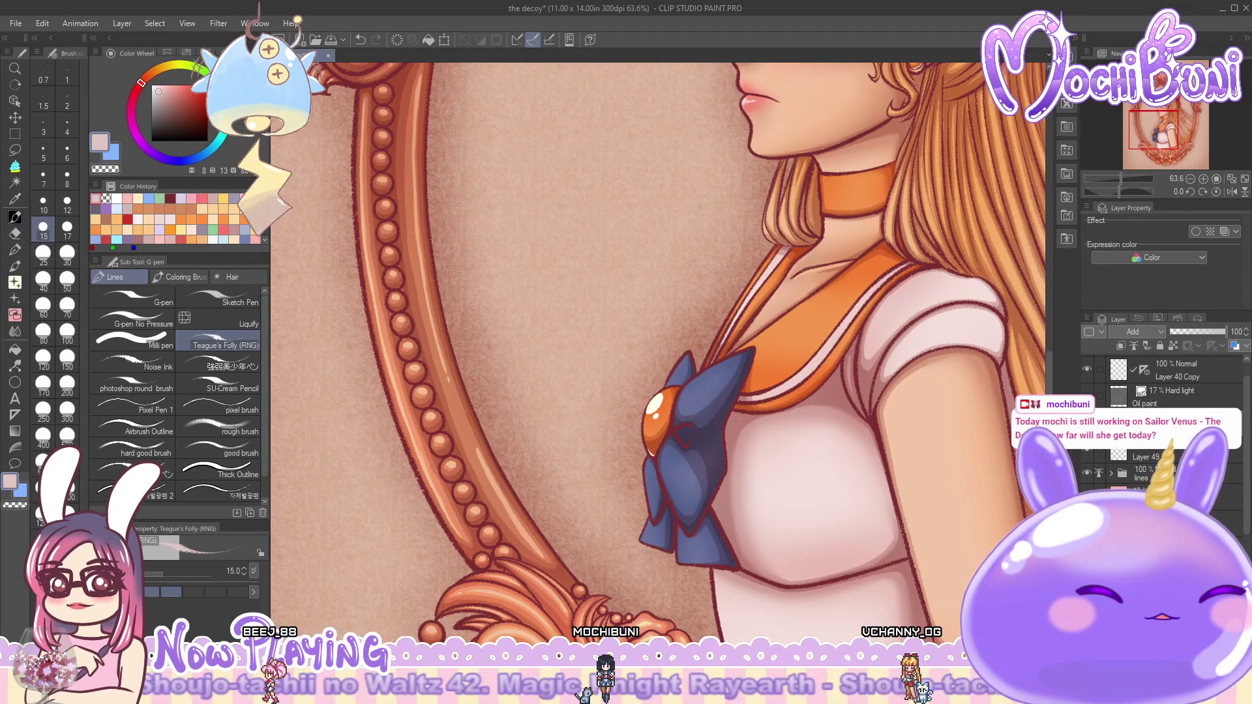
{"action": "left_click_drag", "start_coordinate": [621, 644], "coordinate": [662, 644]}
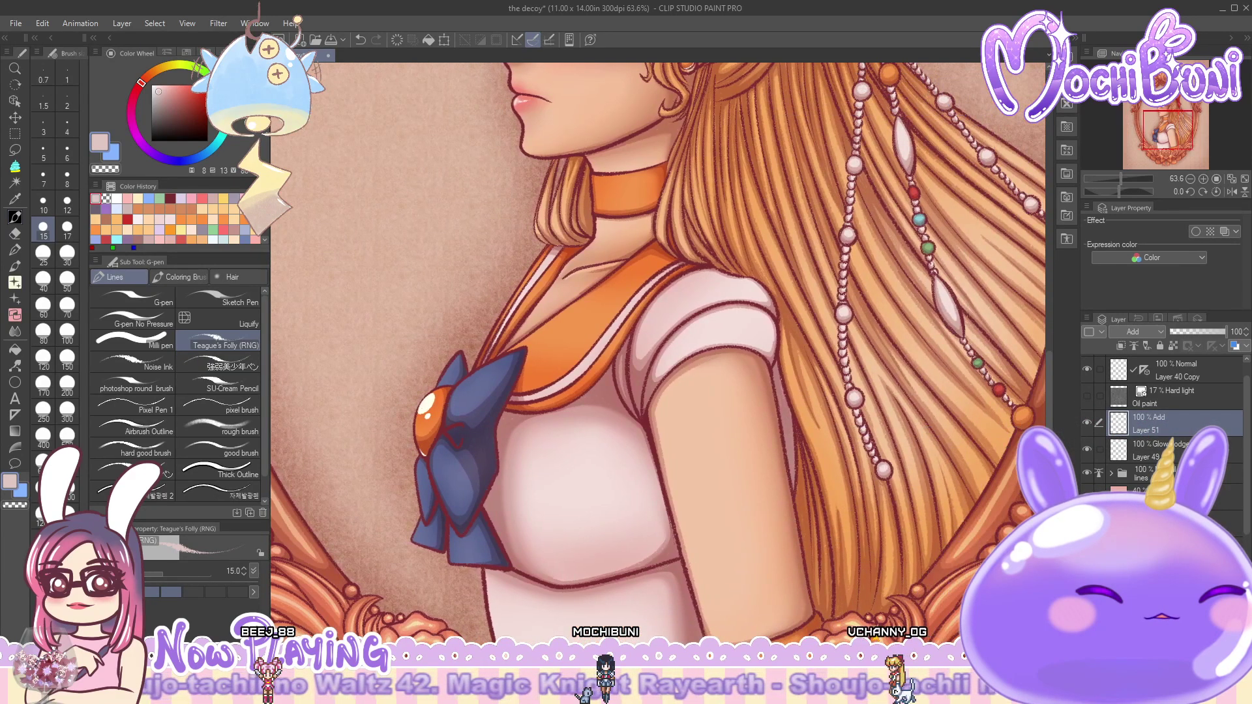
{"action": "scroll", "coordinate": [658, 344], "scroll_direction": "right", "scroll_amount": 4}
{"action": "scroll", "coordinate": [1035, 344], "scroll_direction": "up", "scroll_amount": 6}
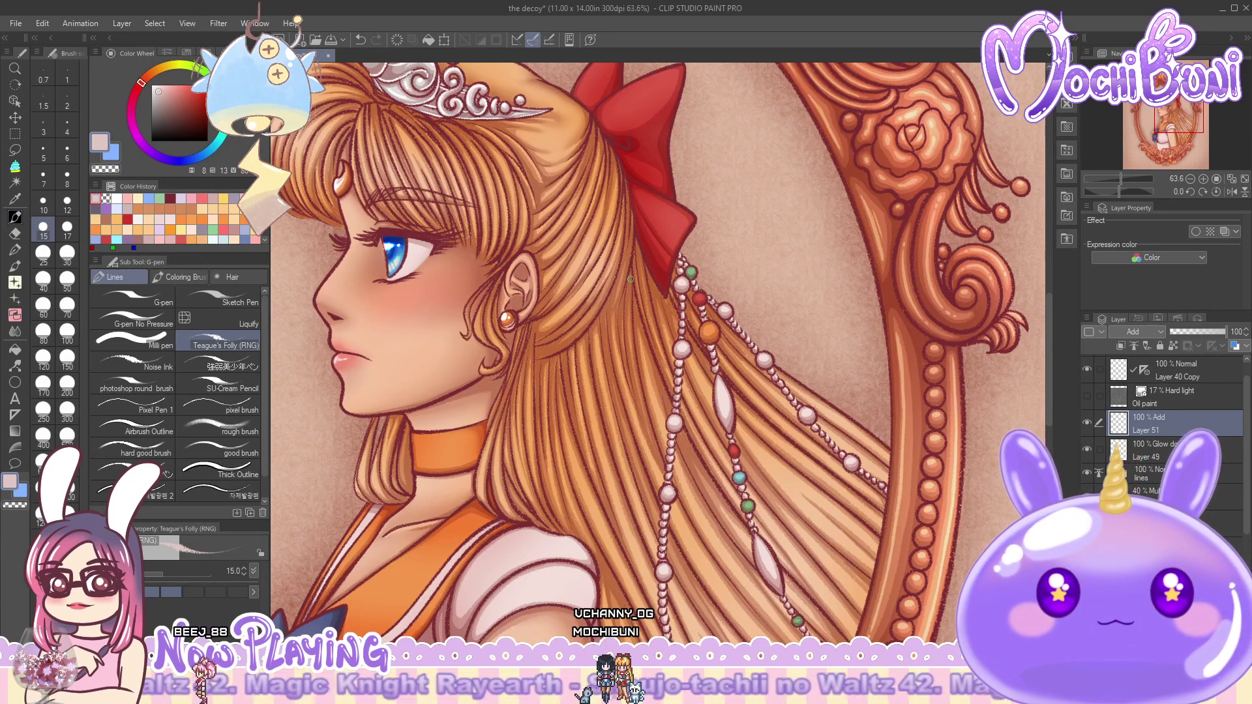
- Paint round pale pink highlights on the green, red and orange beads where the hair strands hang from the red bow
{"action": "left_click_drag", "start_coordinate": [688, 303], "coordinate": [727, 290]}
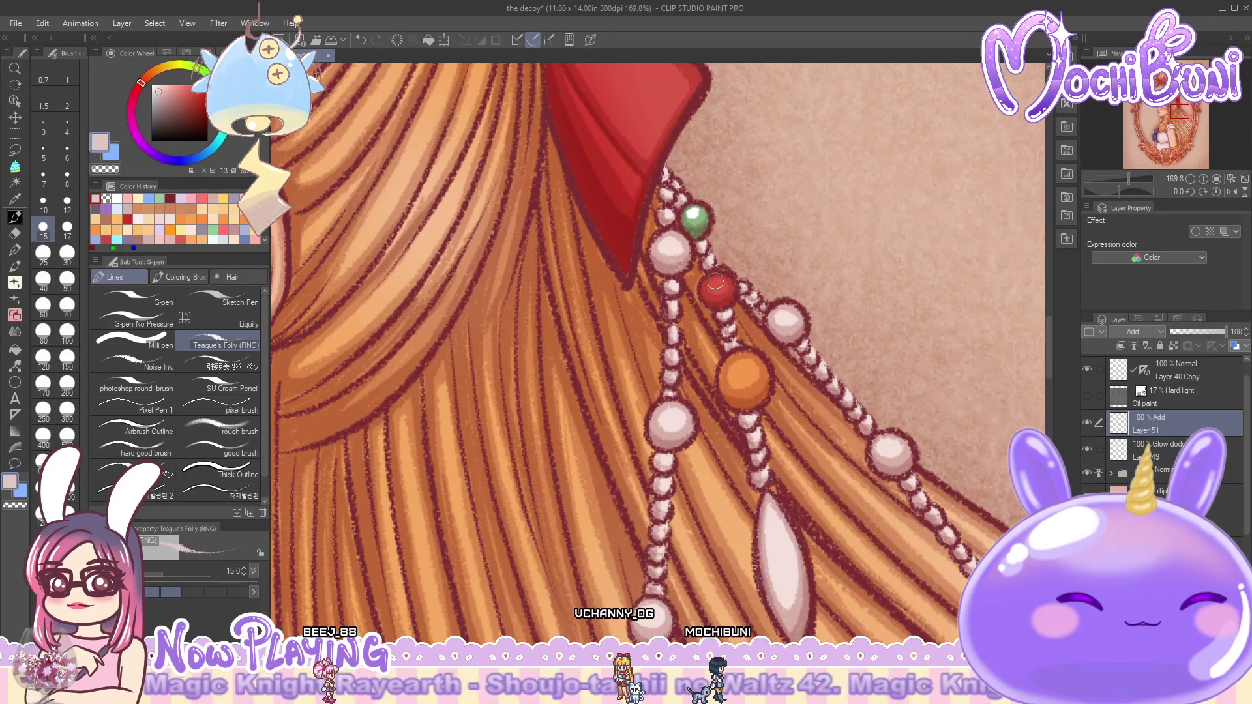
{"action": "left_click_drag", "start_coordinate": [738, 370], "coordinate": [744, 365]}
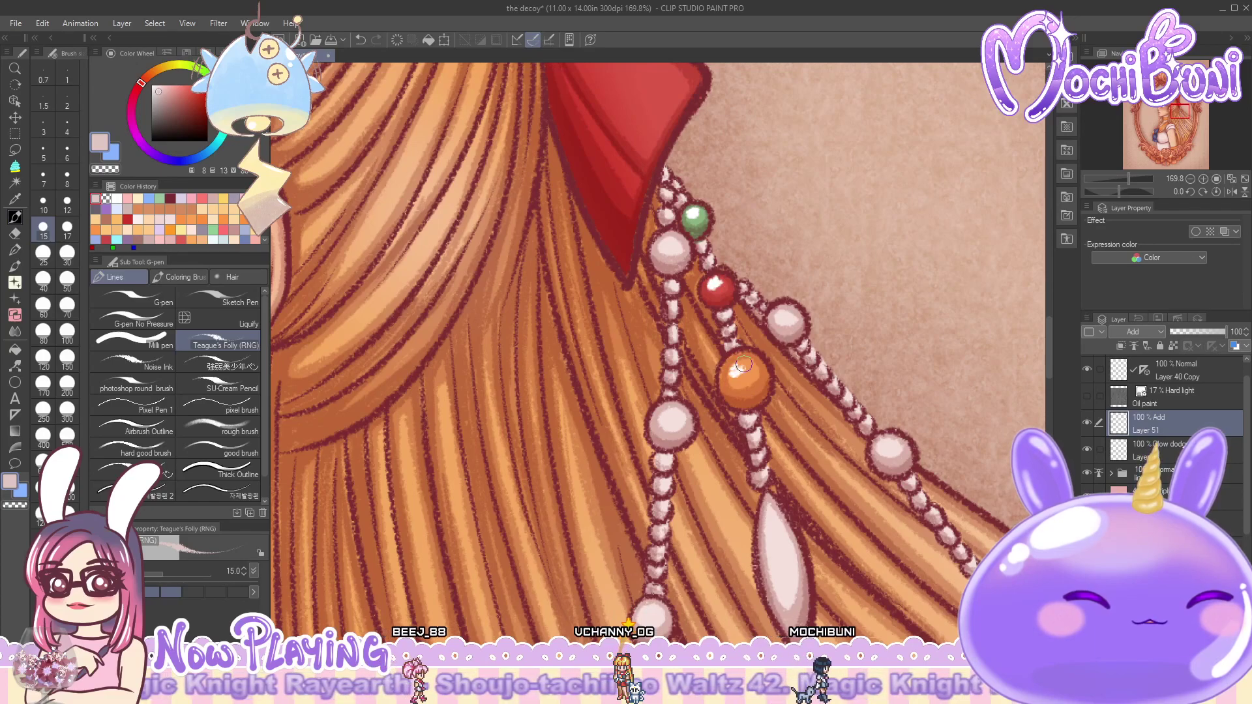
{"action": "left_click", "coordinate": [752, 372]}
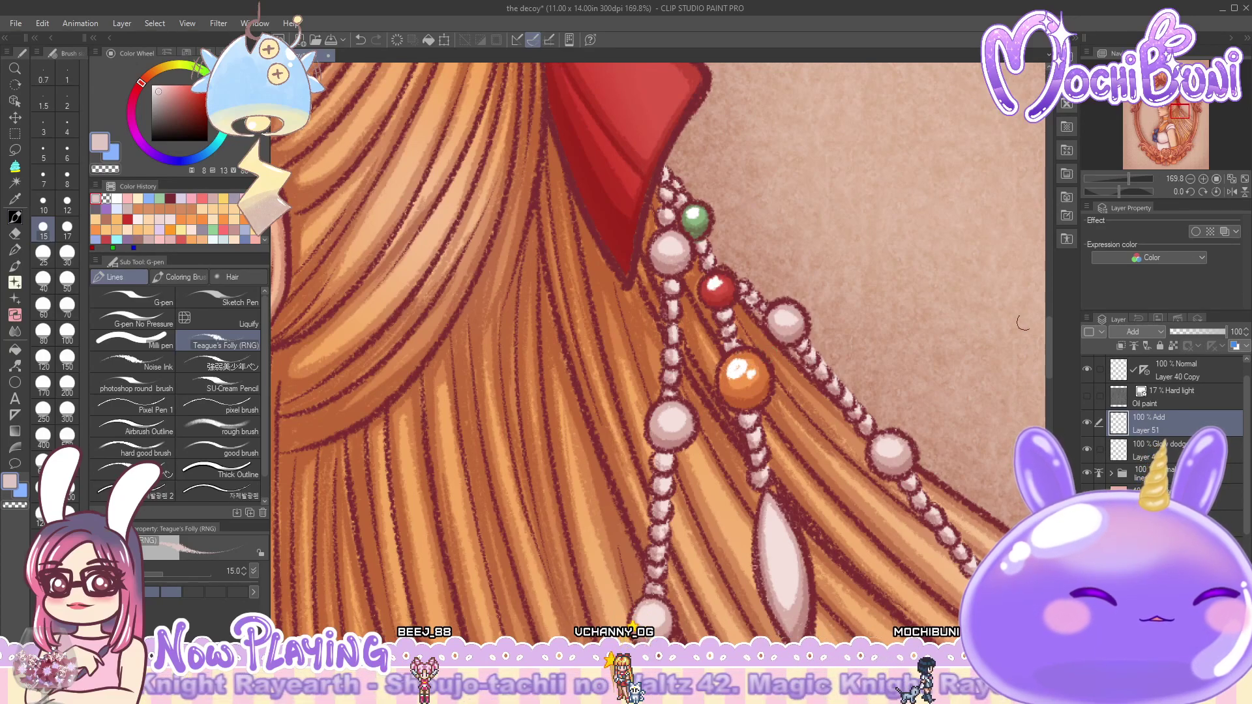
- Paint small pale pink highlights on the red, teal and green beads in the middle of the beaded strand
{"action": "left_click_drag", "start_coordinate": [1049, 337], "coordinate": [1057, 378]}
{"action": "left_click", "coordinate": [808, 296]}
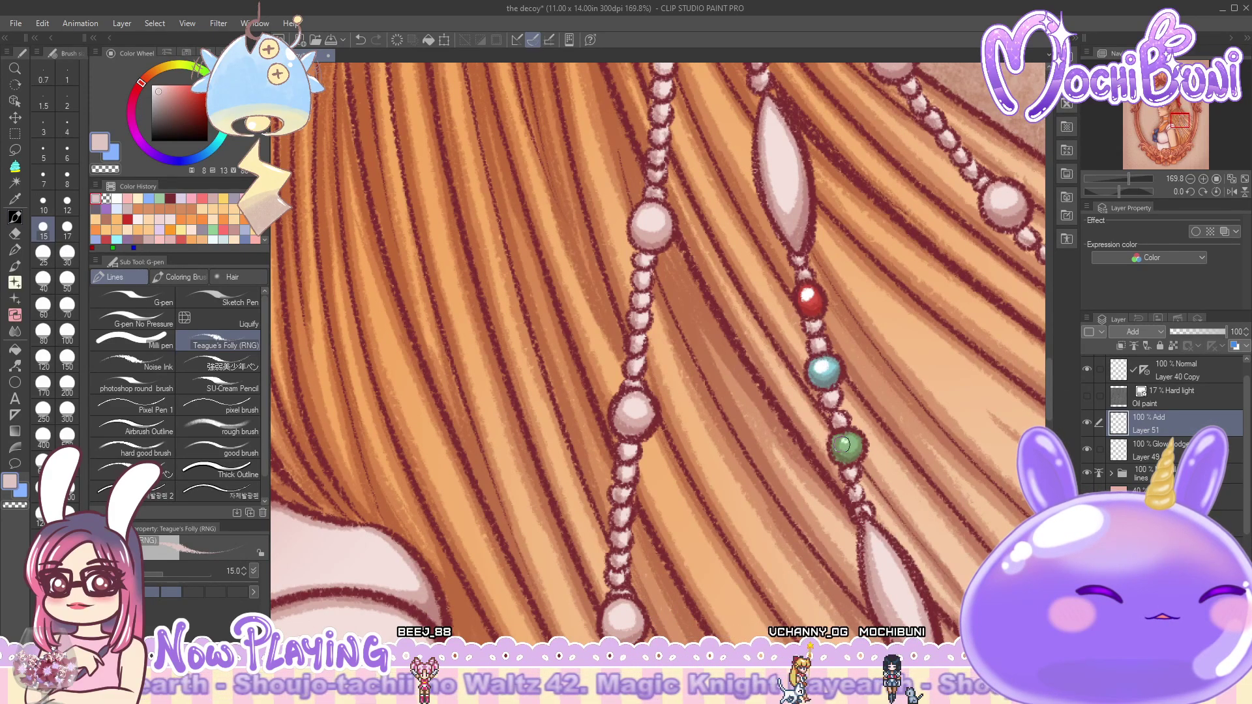
{"action": "left_click_drag", "start_coordinate": [1057, 388], "coordinate": [1052, 424]}
- Paint small pale pink highlights on the last green, red and orange beads at the strand's lower end beside the frame
{"action": "scroll", "coordinate": [658, 352], "scroll_direction": "right", "scroll_amount": 5}
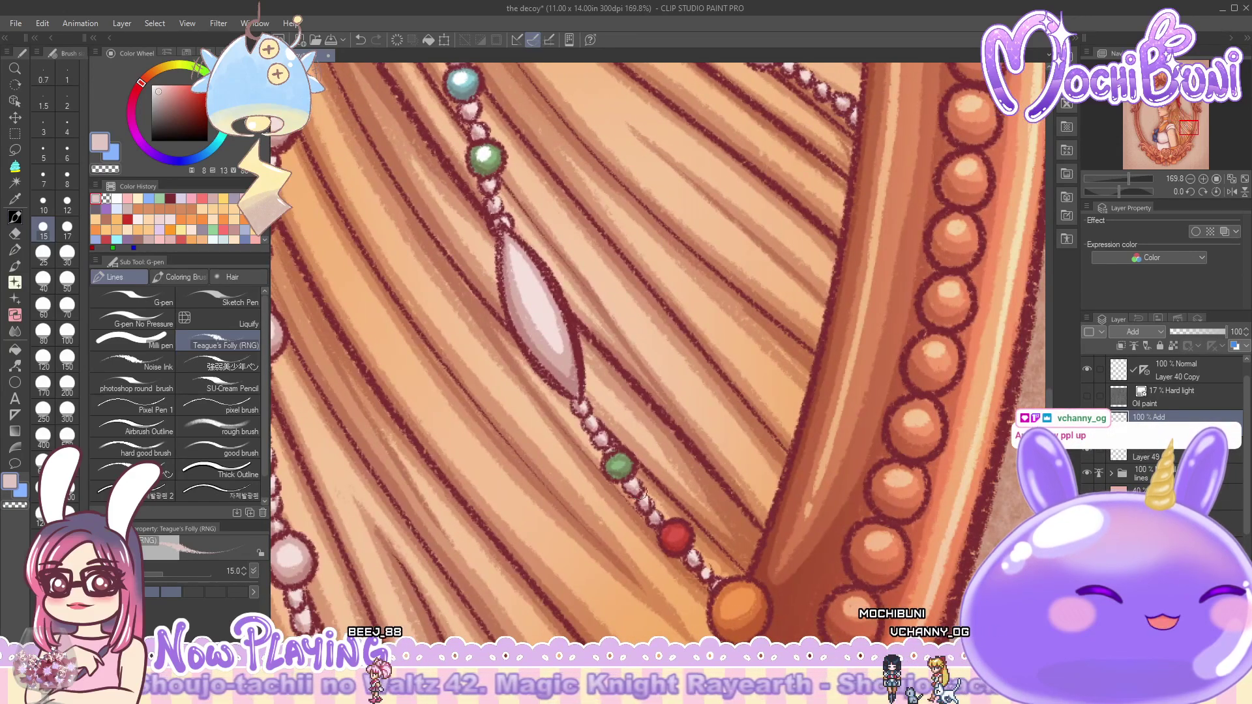
{"action": "left_click", "coordinate": [617, 461]}
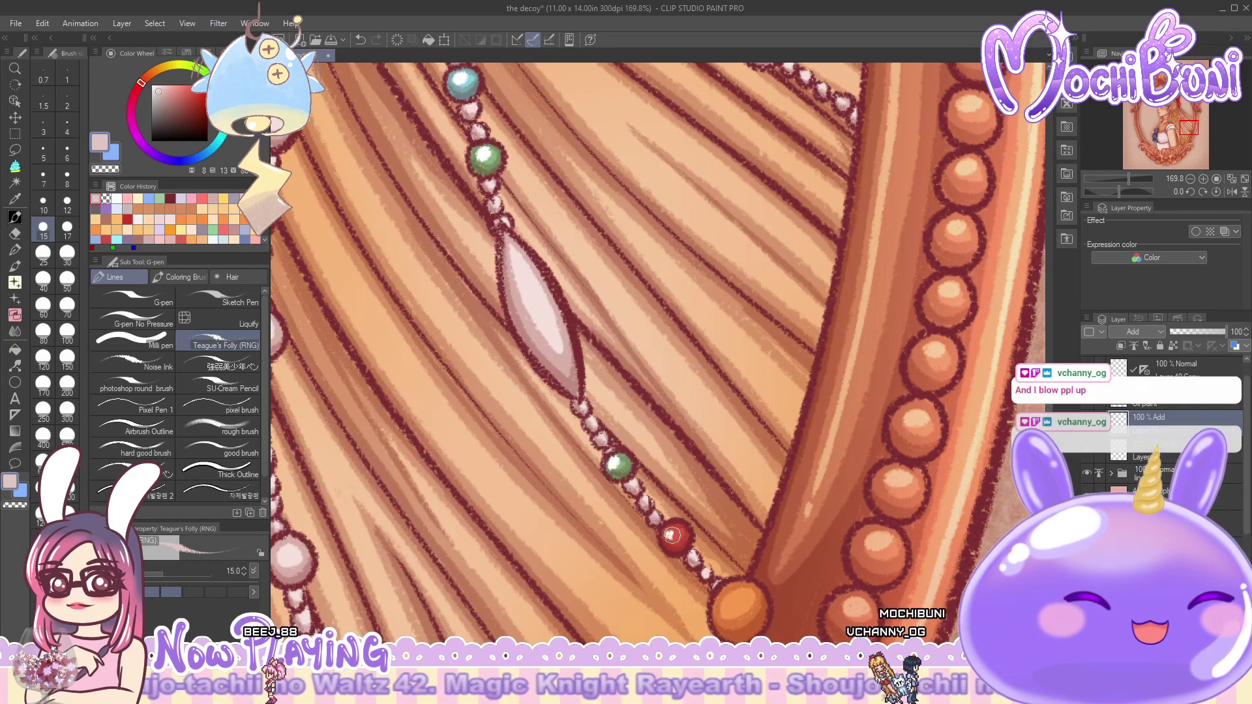
{"action": "key", "text": "ctrl+z"}
{"action": "key", "text": "ctrl+z"}
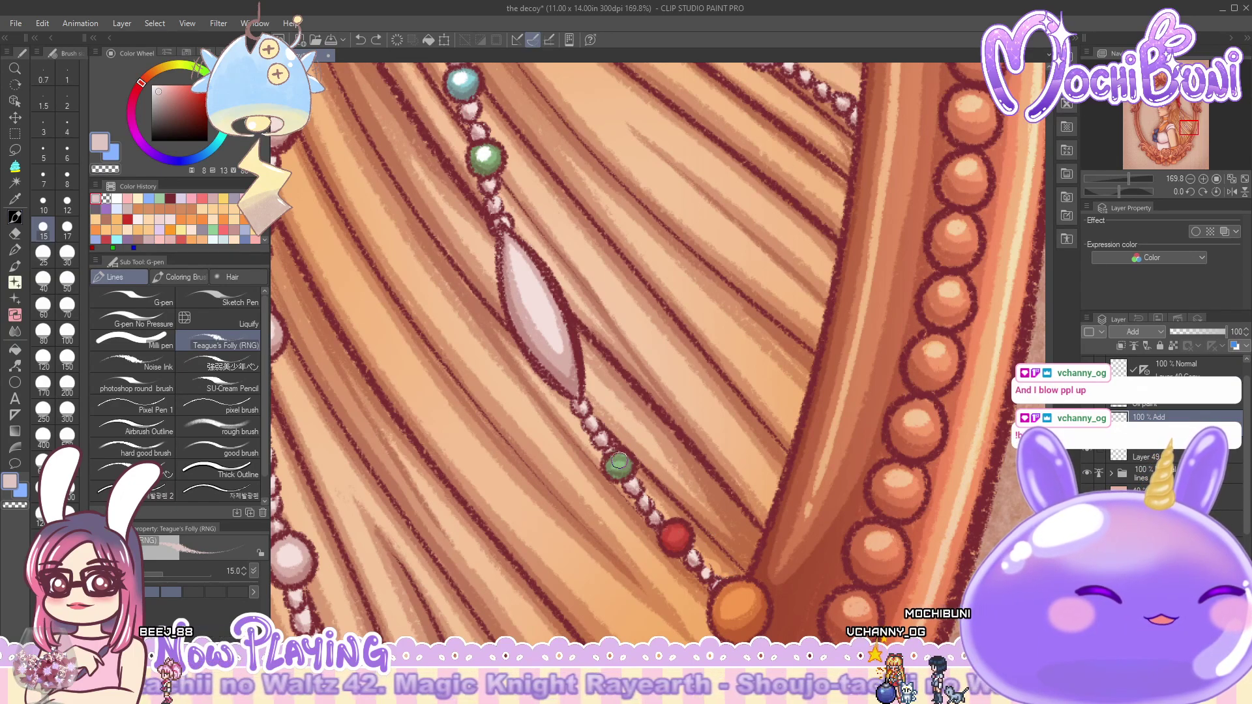
{"action": "left_click", "coordinate": [621, 461]}
{"action": "key", "text": "ctrl+y"}
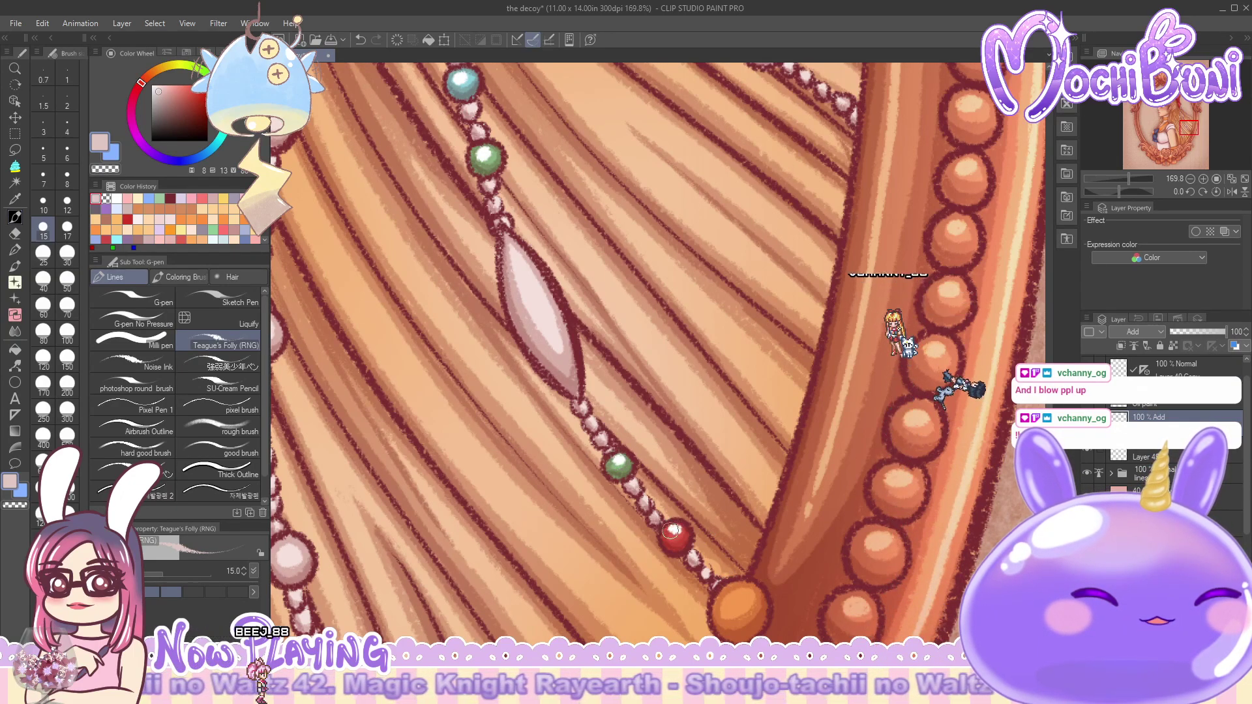
{"action": "left_click_drag", "start_coordinate": [736, 591], "coordinate": [744, 595]}
- Set the brush size to 10 and paint thin rim lights along the lower edges of the green, red and orange beads near the bow
{"action": "scroll", "coordinate": [797, 592], "scroll_direction": "down", "scroll_amount": 5}
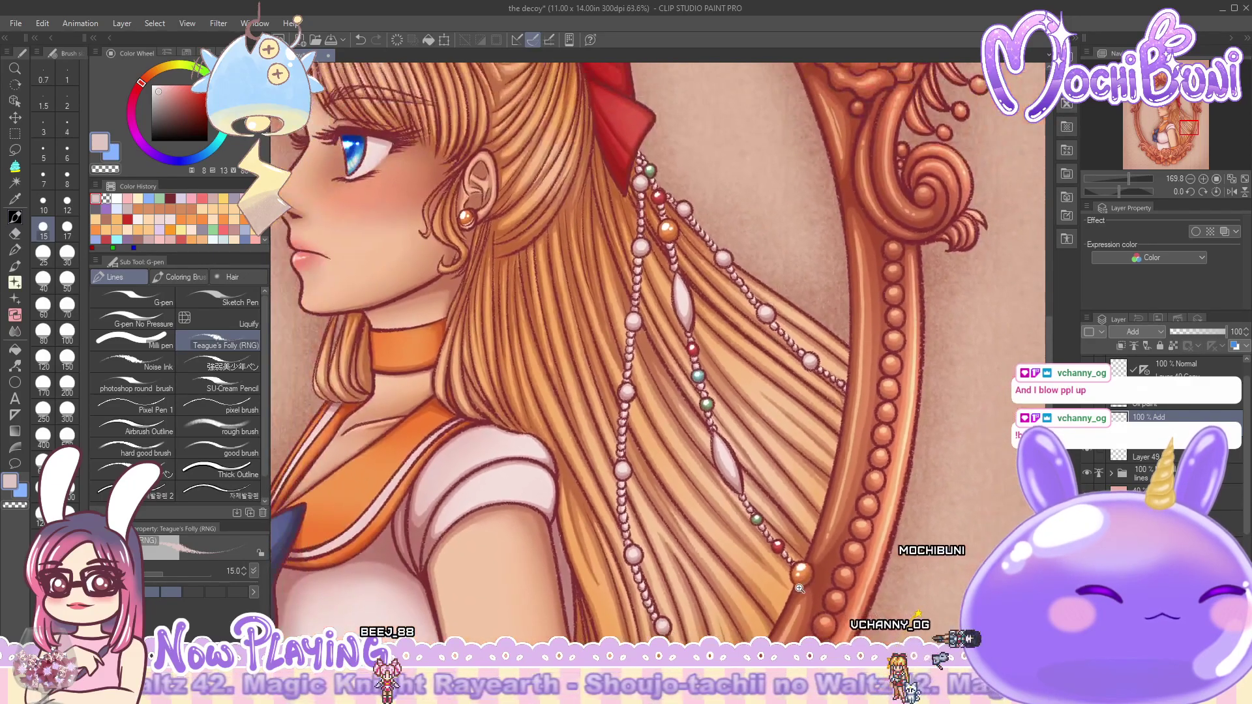
{"action": "scroll", "coordinate": [797, 592], "scroll_direction": "down", "scroll_amount": 1}
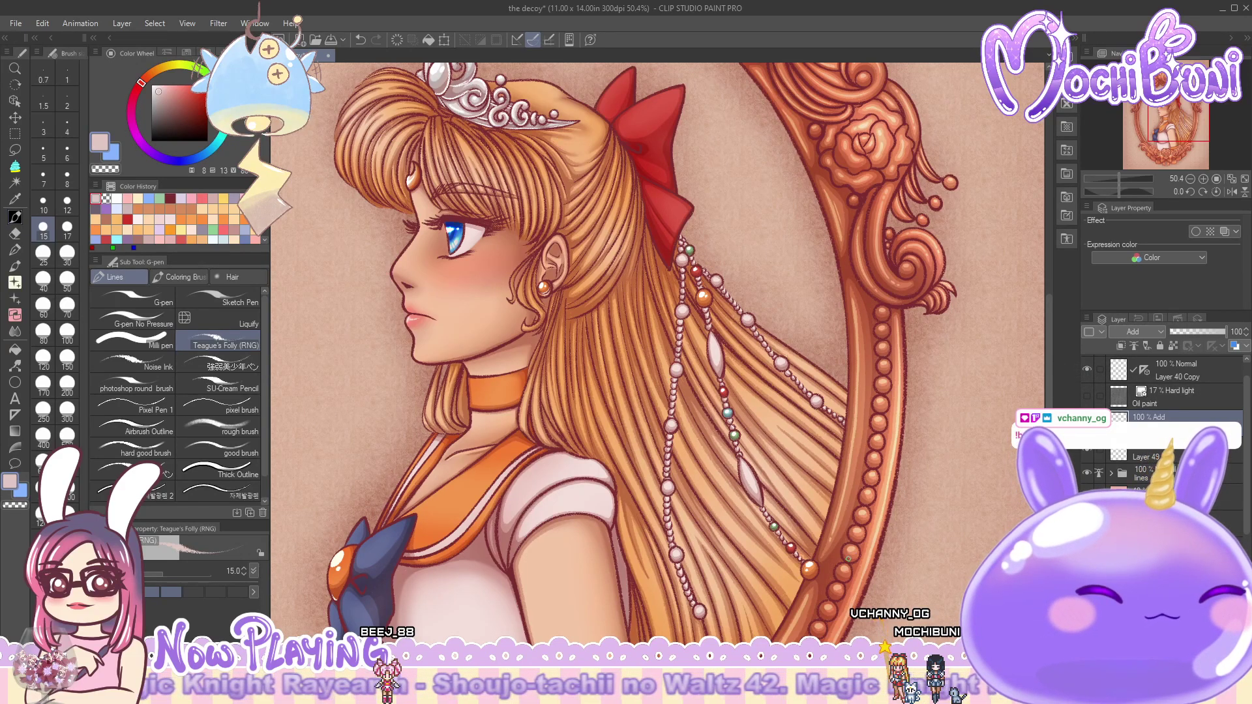
{"action": "scroll", "coordinate": [721, 286], "scroll_direction": "up", "scroll_amount": 7}
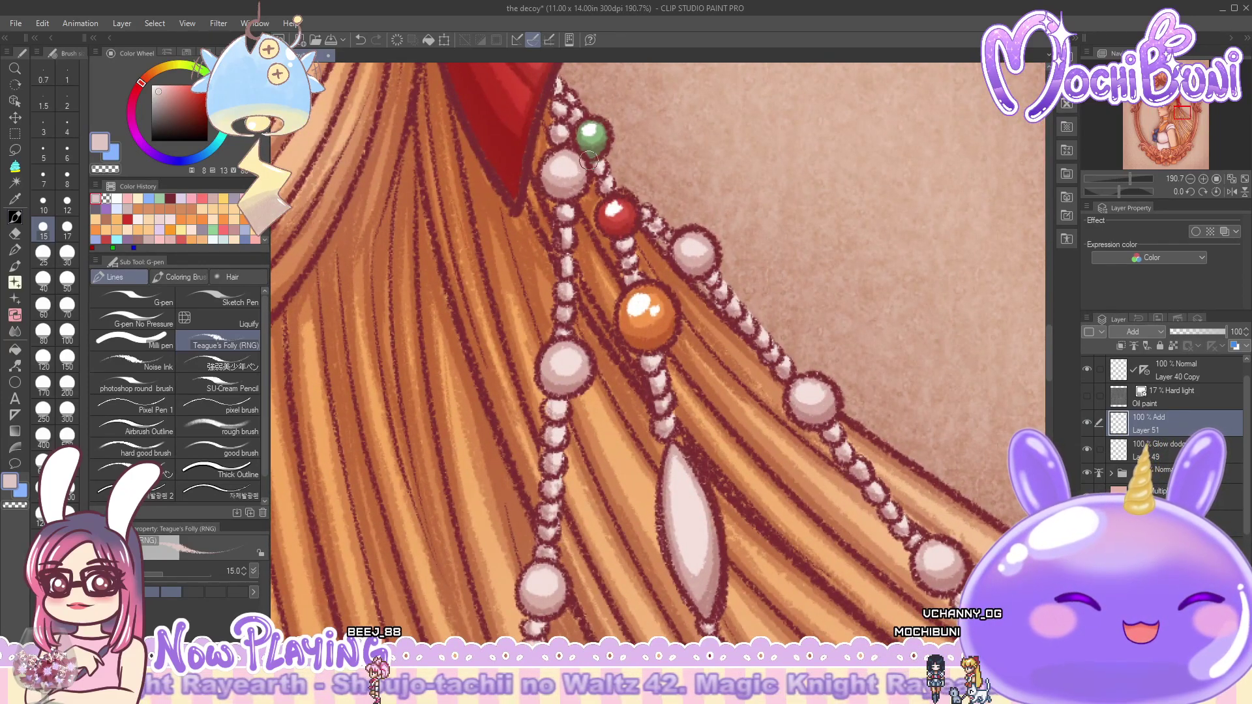
{"action": "key", "text": "ctrl+z"}
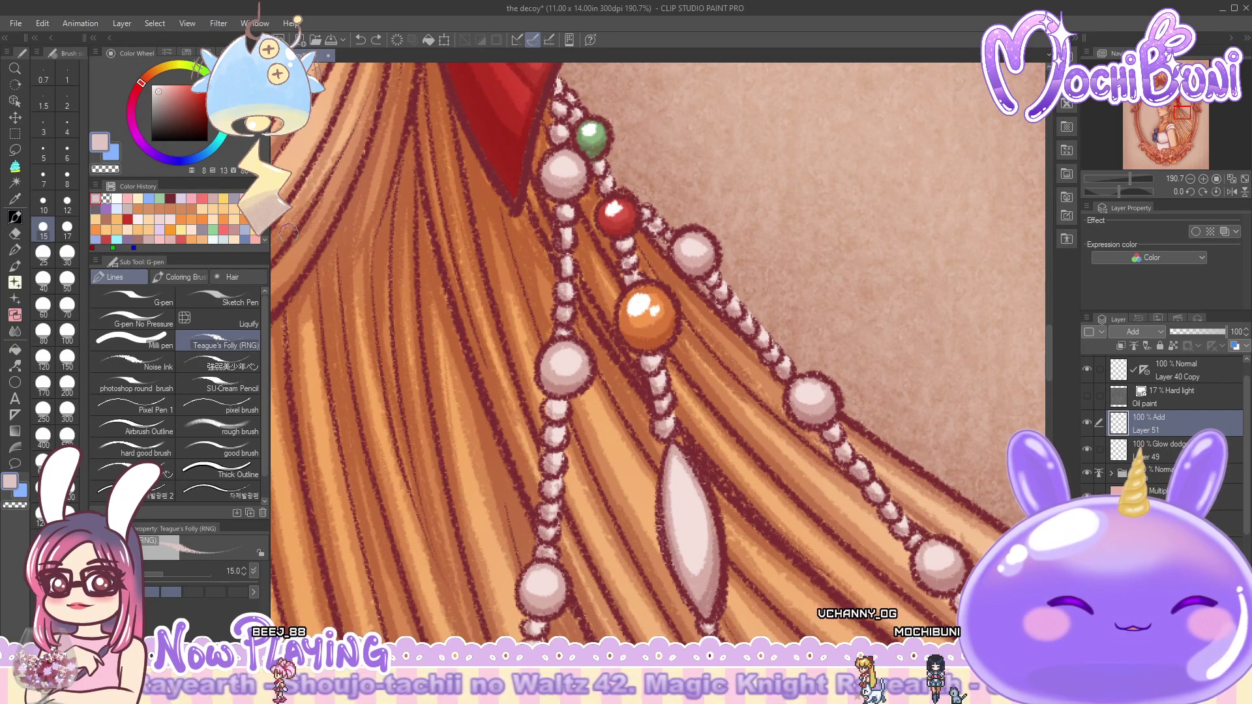
{"action": "left_click", "coordinate": [43, 205]}
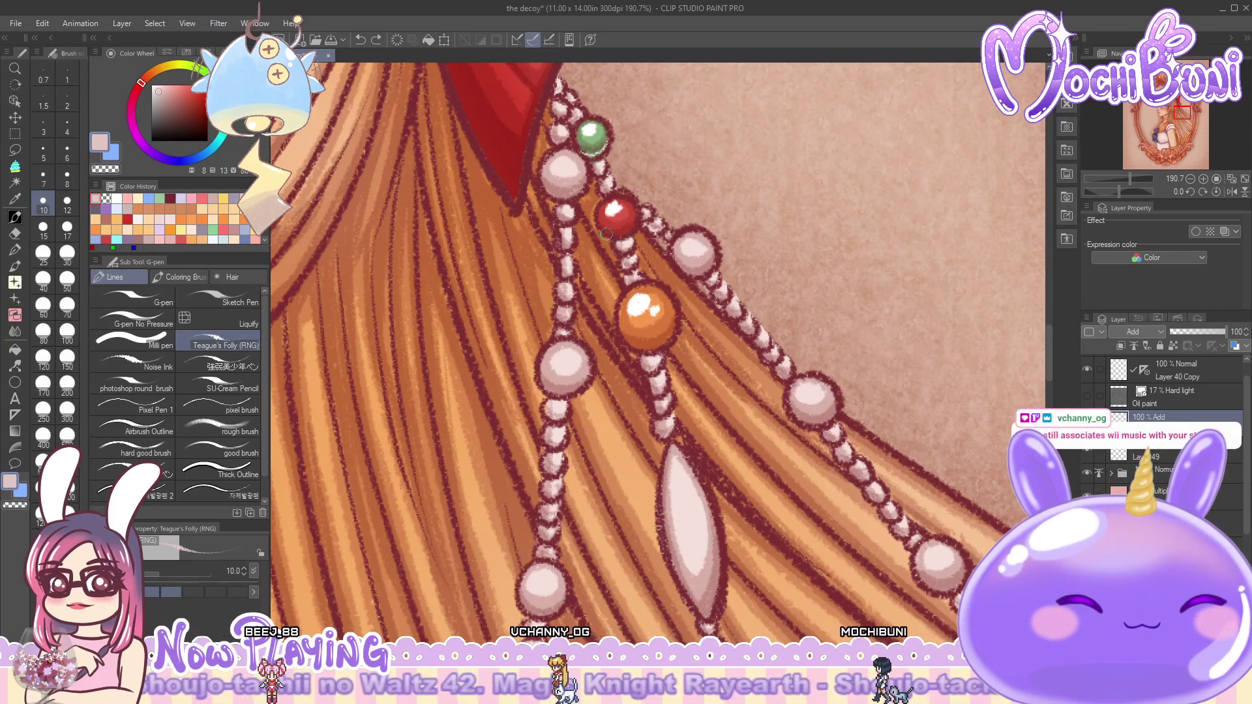
{"action": "left_click_drag", "start_coordinate": [749, 312], "coordinate": [733, 401]}
{"action": "scroll", "coordinate": [734, 401], "scroll_direction": "up", "scroll_amount": 1}
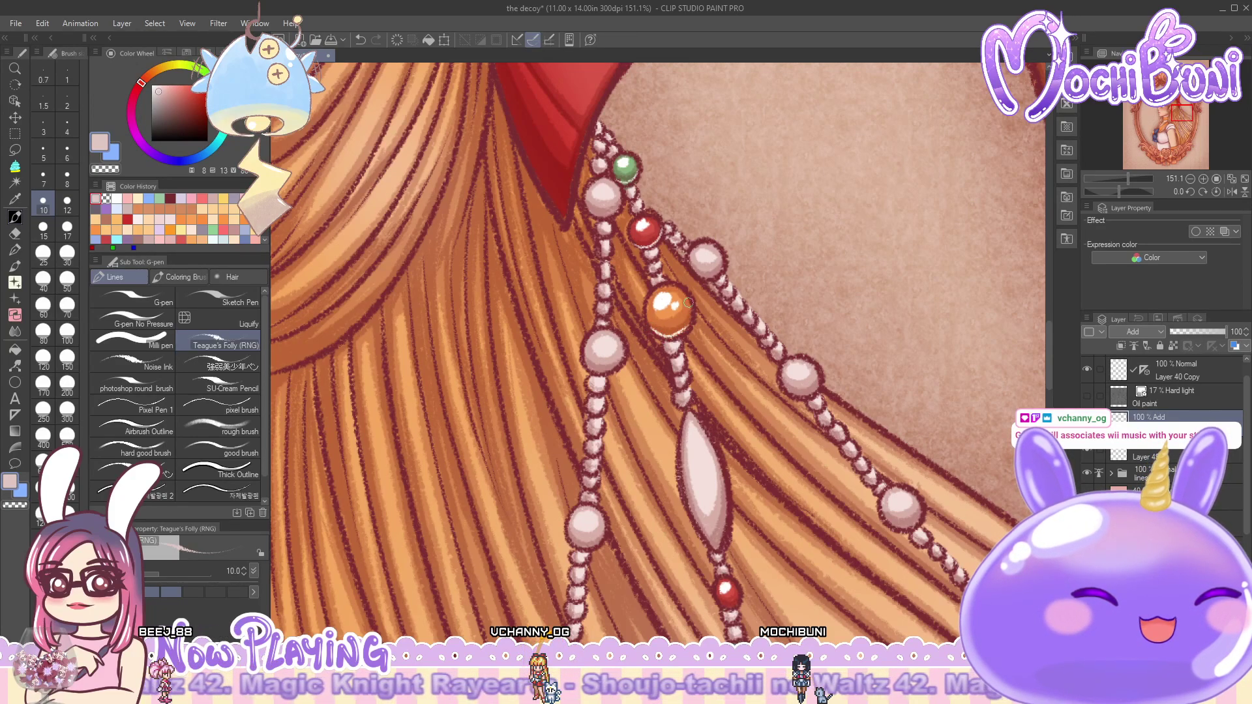
- Paint thin rim lights along the lower edges of the remaining coloured beads, down to the orange bead at the frame
{"action": "scroll", "coordinate": [1050, 386], "scroll_direction": "down", "scroll_amount": 3}
{"action": "scroll", "coordinate": [1030, 390], "scroll_direction": "down", "scroll_amount": 5}
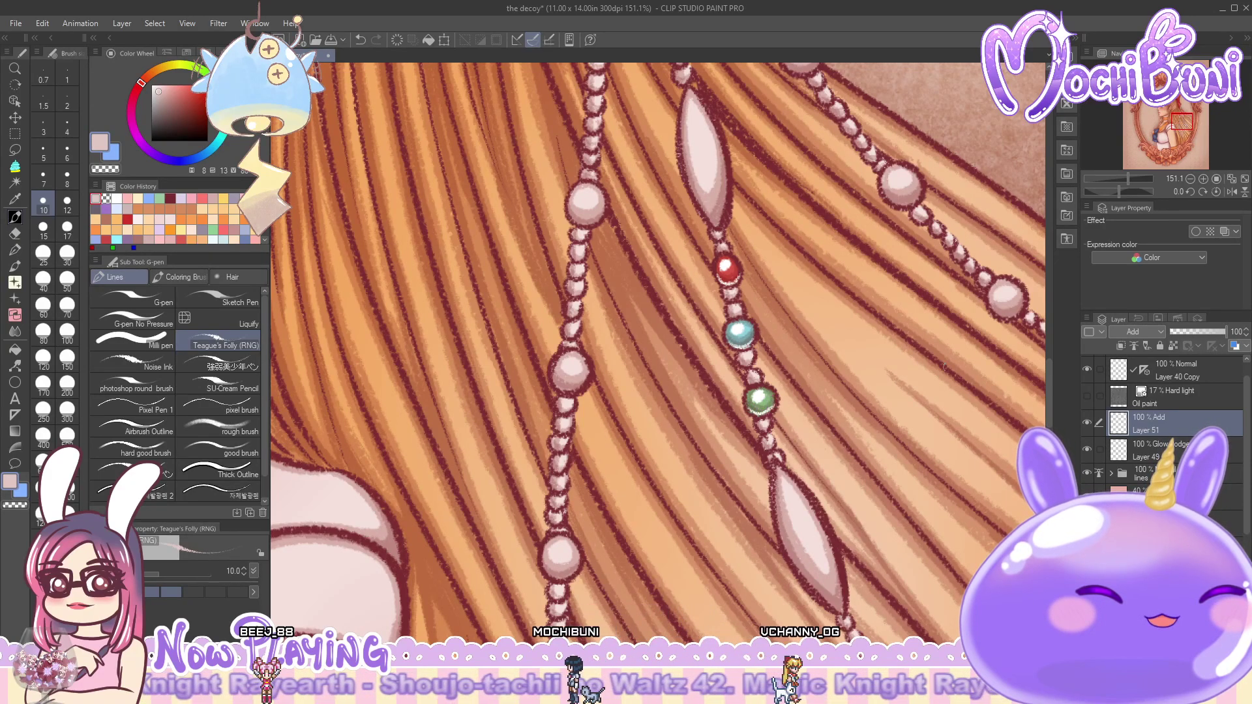
{"action": "scroll", "coordinate": [1047, 378], "scroll_direction": "down", "scroll_amount": 8}
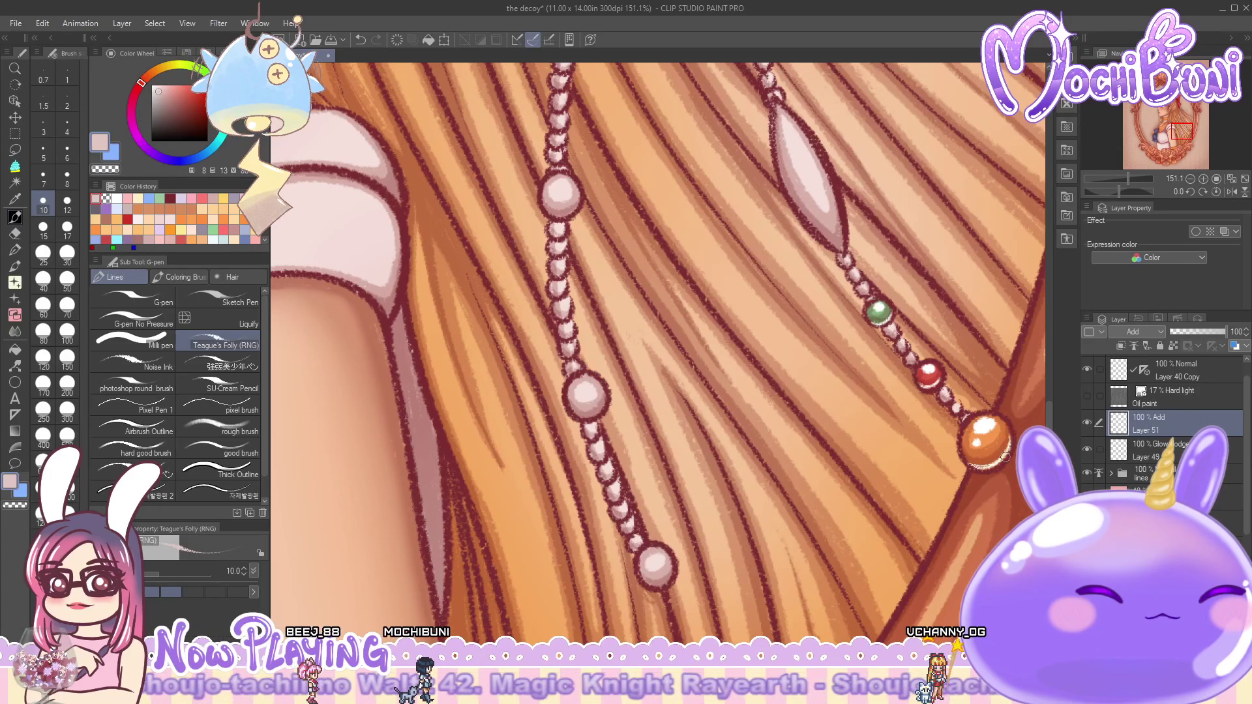
{"action": "left_click_drag", "start_coordinate": [961, 493], "coordinate": [904, 529]}
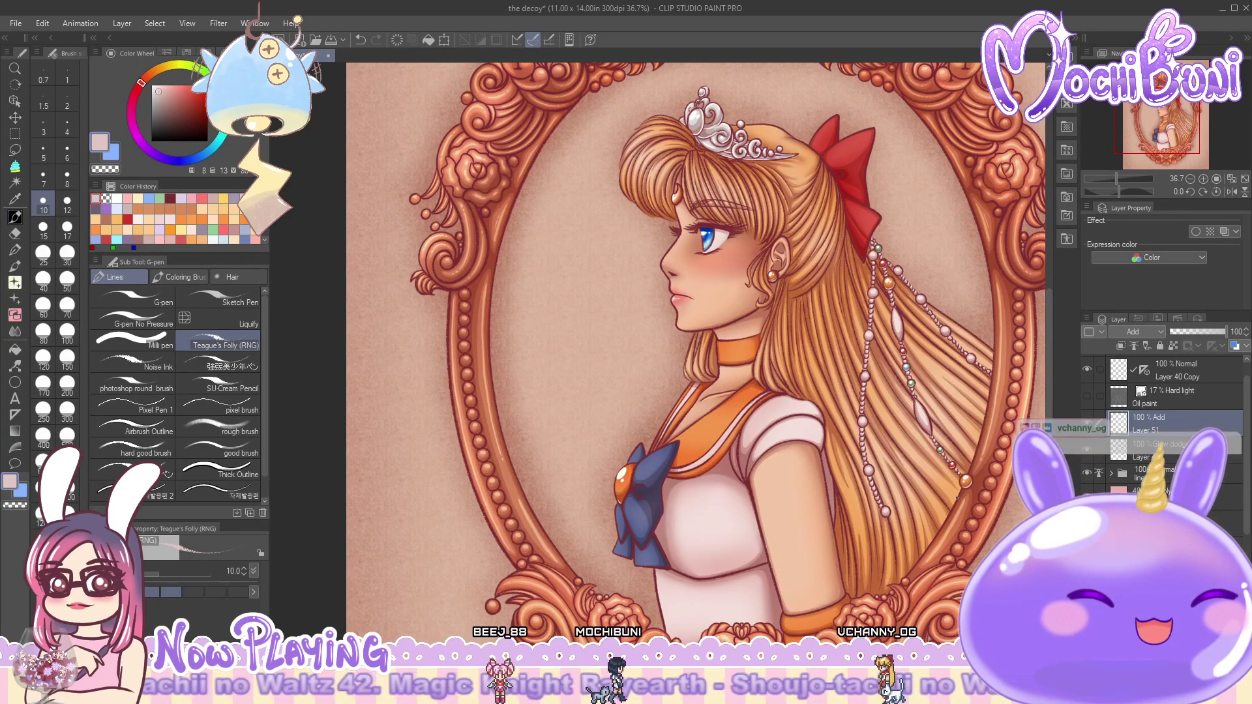
{"action": "left_click_drag", "start_coordinate": [627, 512], "coordinate": [639, 472]}
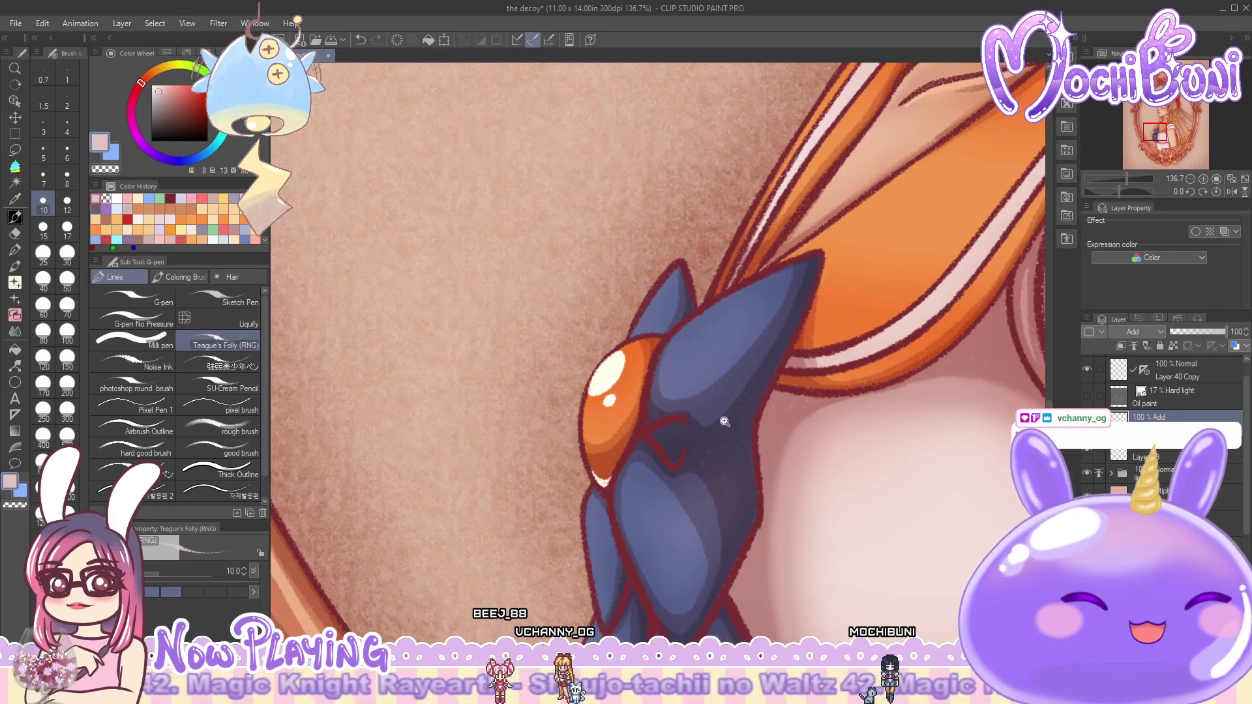
{"action": "left_click_drag", "start_coordinate": [724, 421], "coordinate": [626, 421]}
{"action": "left_click_drag", "start_coordinate": [1048, 400], "coordinate": [1049, 329]}
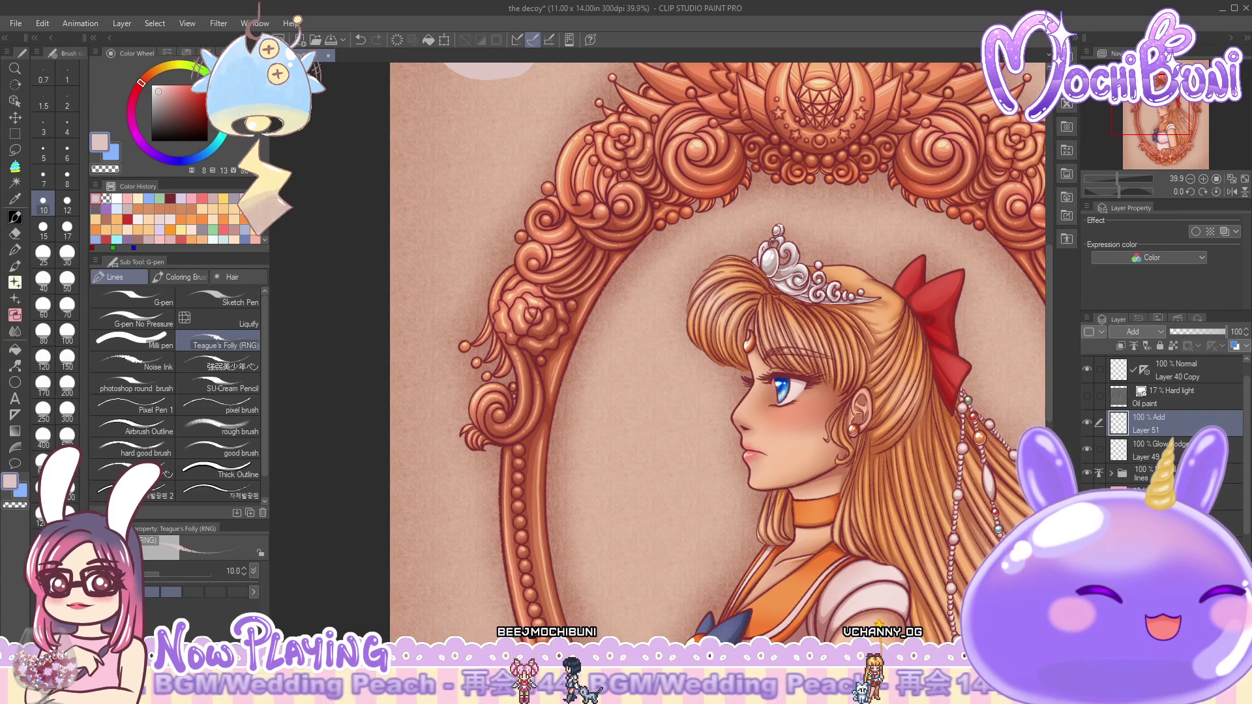
- Prepare a clipped layer for the hair highlights and set its blending mode to Overlay
{"action": "left_click_drag", "start_coordinate": [1248, 503], "coordinate": [1248, 584]}
{"action": "left_click", "coordinate": [1214, 521]}
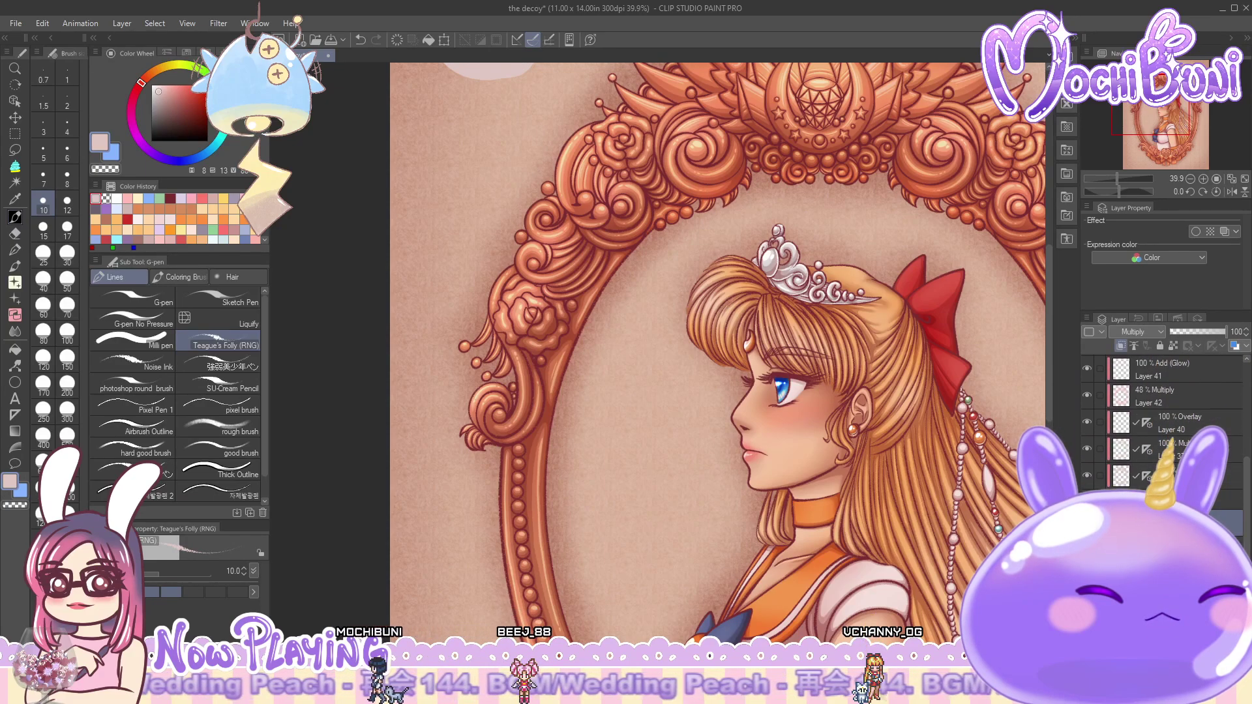
{"action": "left_click", "coordinate": [1159, 332]}
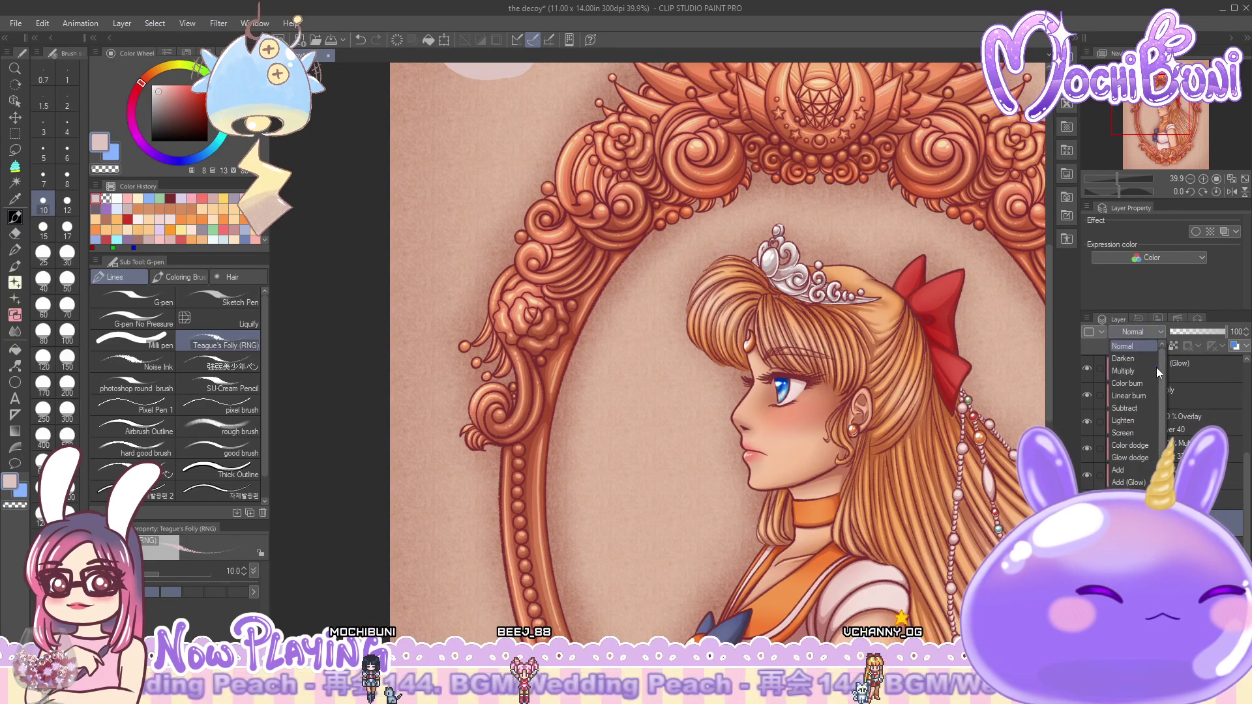
{"action": "left_click", "coordinate": [1139, 490]}
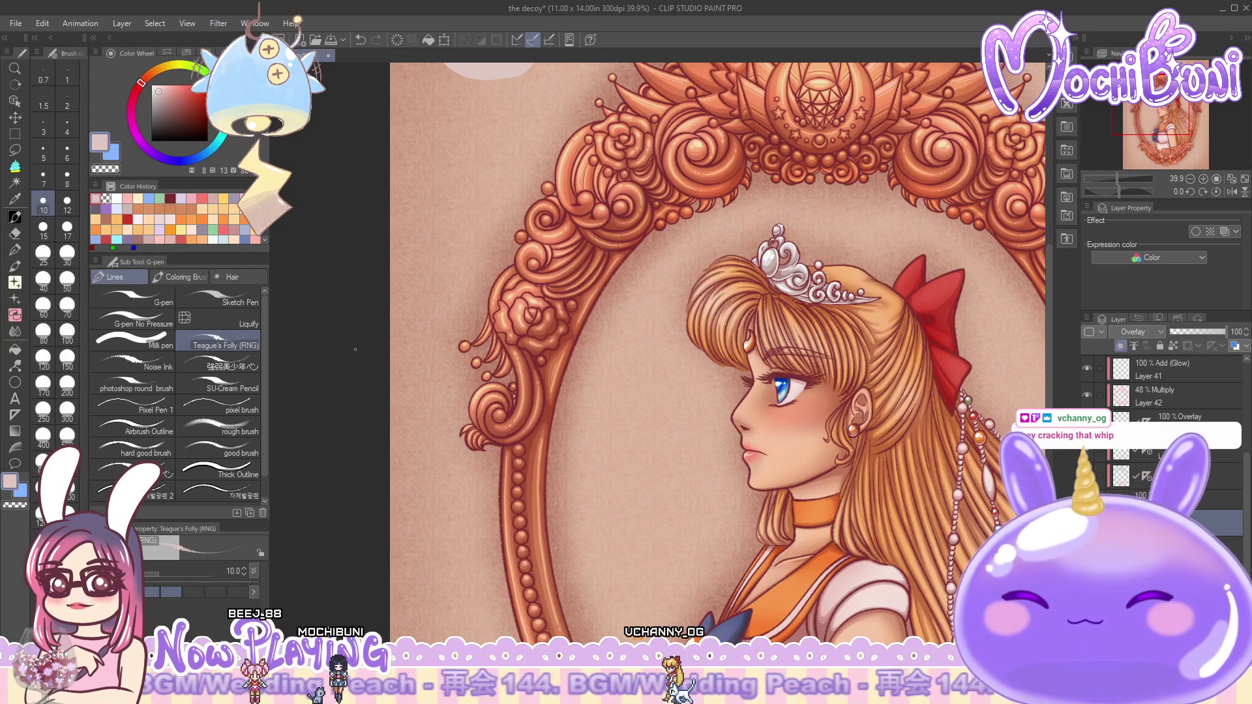
- Set the brush size to 15 and paint pale highlight strokes along the strands of the swept-up front hair below the tiara
{"action": "left_click_drag", "start_coordinate": [1048, 365], "coordinate": [1050, 331]}
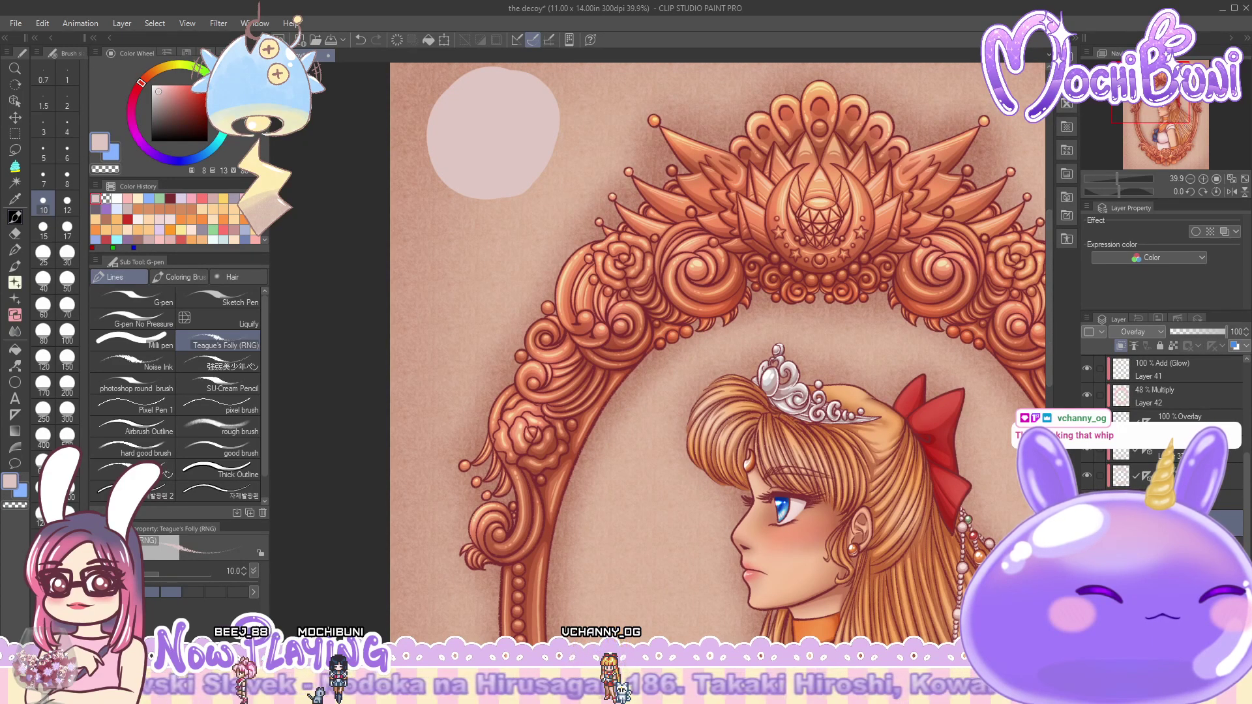
{"action": "scroll", "coordinate": [759, 437], "scroll_direction": "up", "scroll_amount": 5}
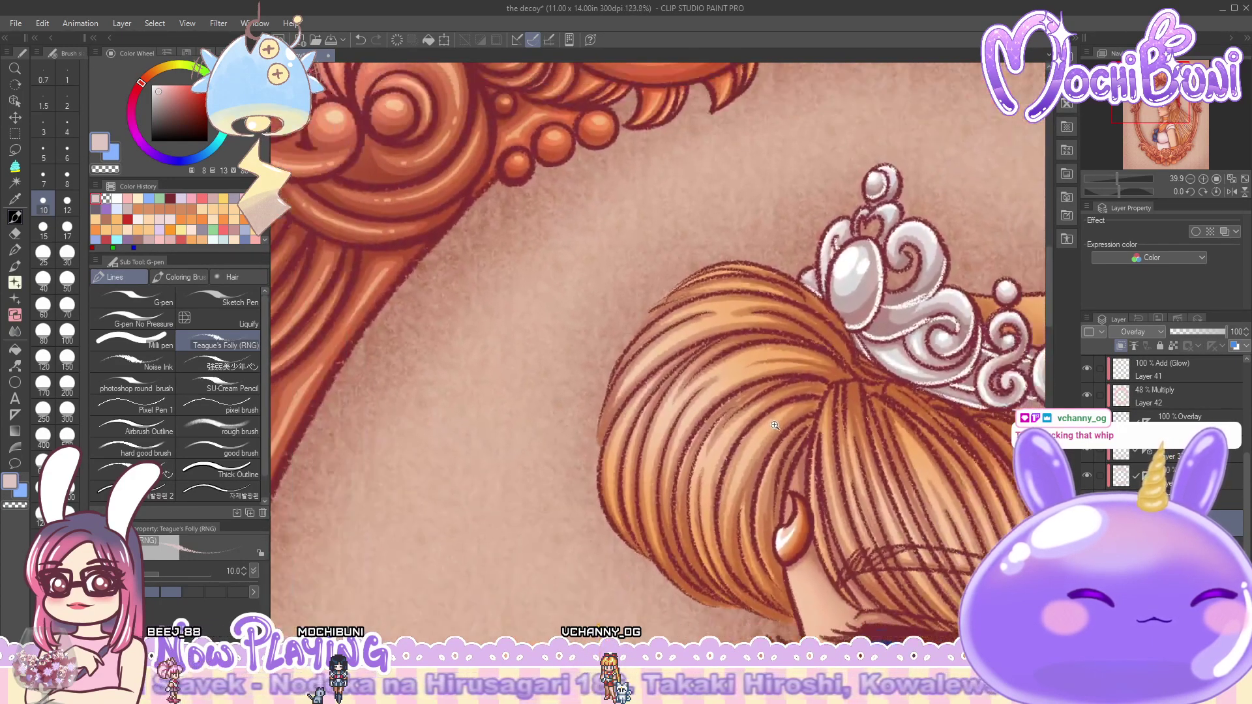
{"action": "key", "text": "bracketright"}
{"action": "key", "text": "bracketright"}
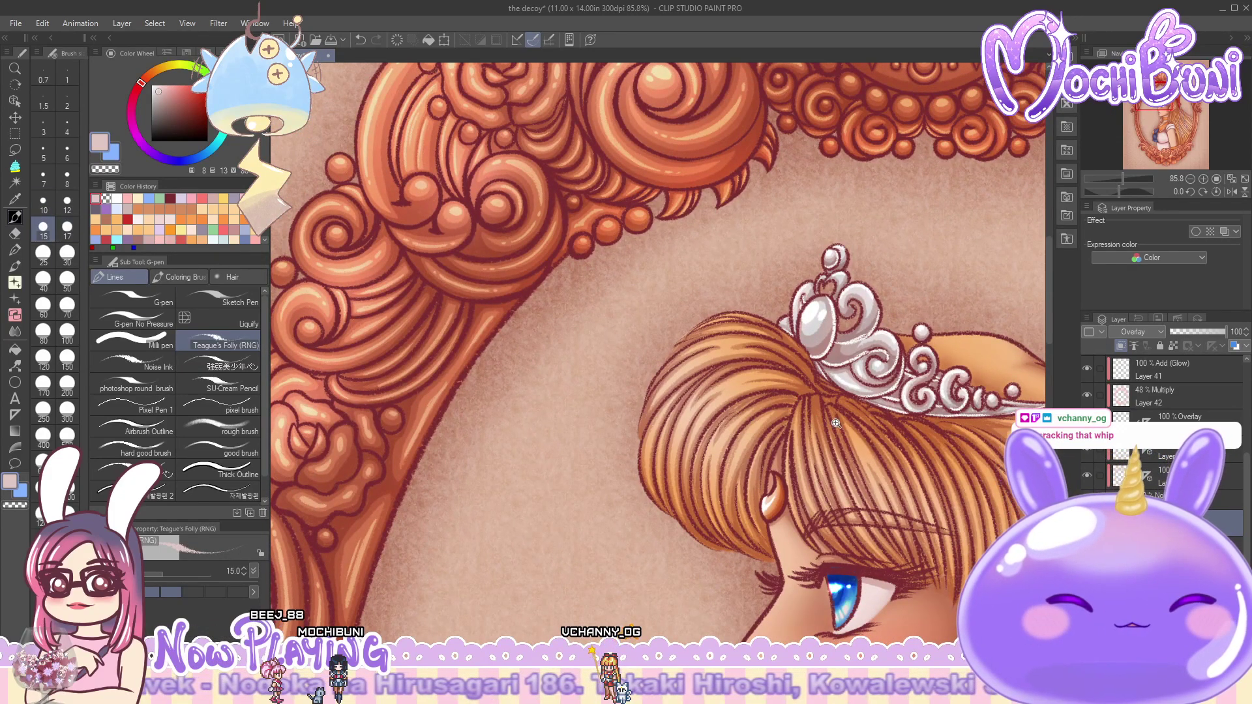
{"action": "scroll", "coordinate": [850, 420], "scroll_direction": "up", "scroll_amount": 1}
{"action": "scroll", "coordinate": [850, 420], "scroll_direction": "up", "scroll_amount": 1}
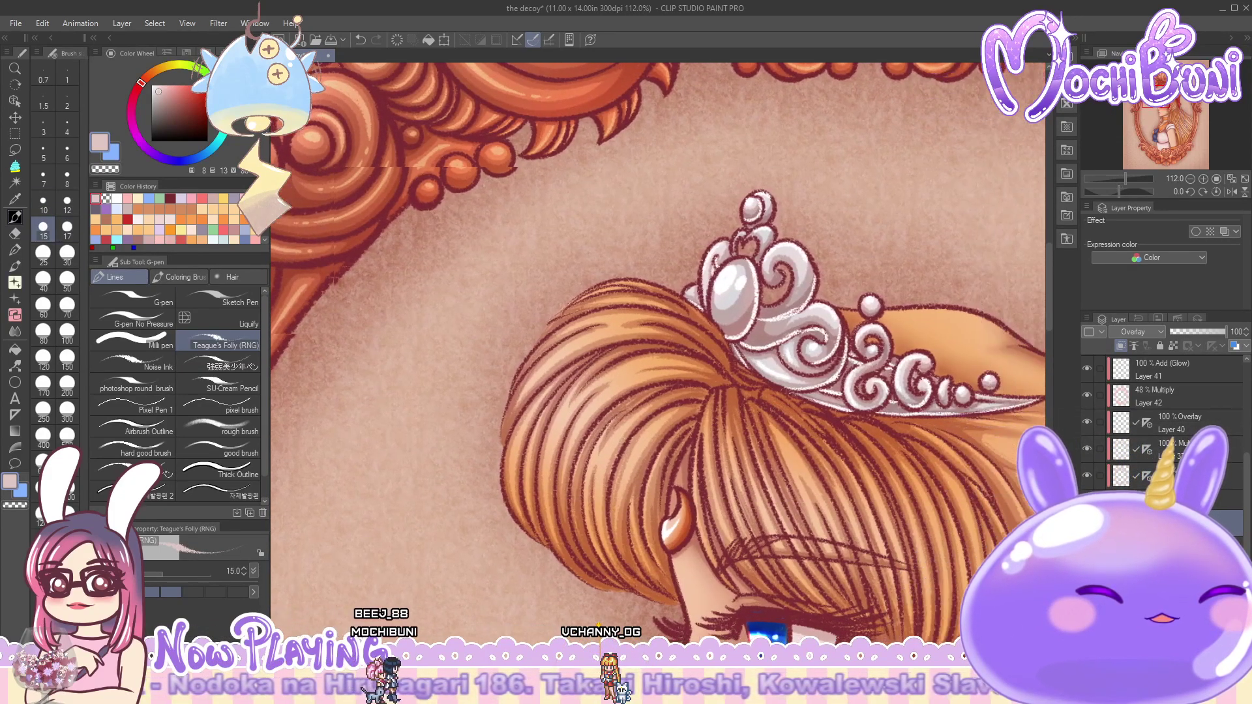
{"action": "scroll", "coordinate": [658, 352], "scroll_direction": "left", "scroll_amount": 1}
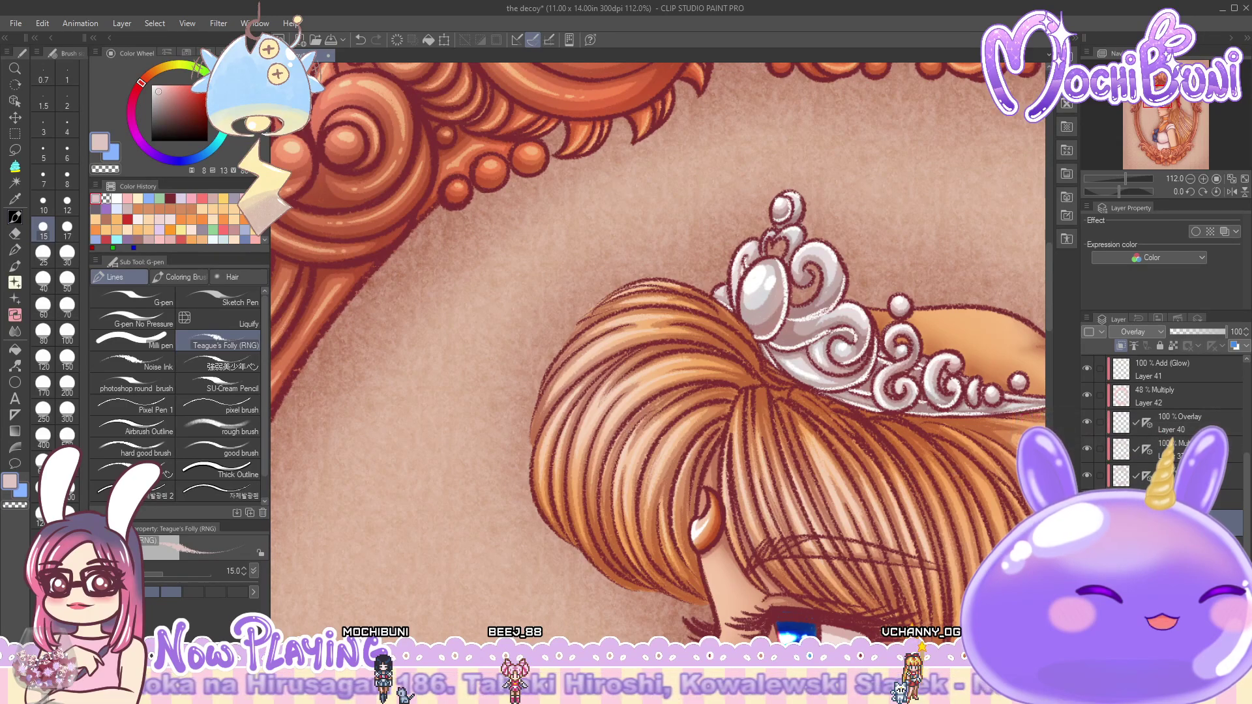
- Paint pale highlight strokes following the strands of the fringe and the hair swept back behind the ear
{"action": "scroll", "coordinate": [657, 352], "scroll_direction": "right", "scroll_amount": 3}
{"action": "scroll", "coordinate": [1051, 334], "scroll_direction": "down", "scroll_amount": 4}
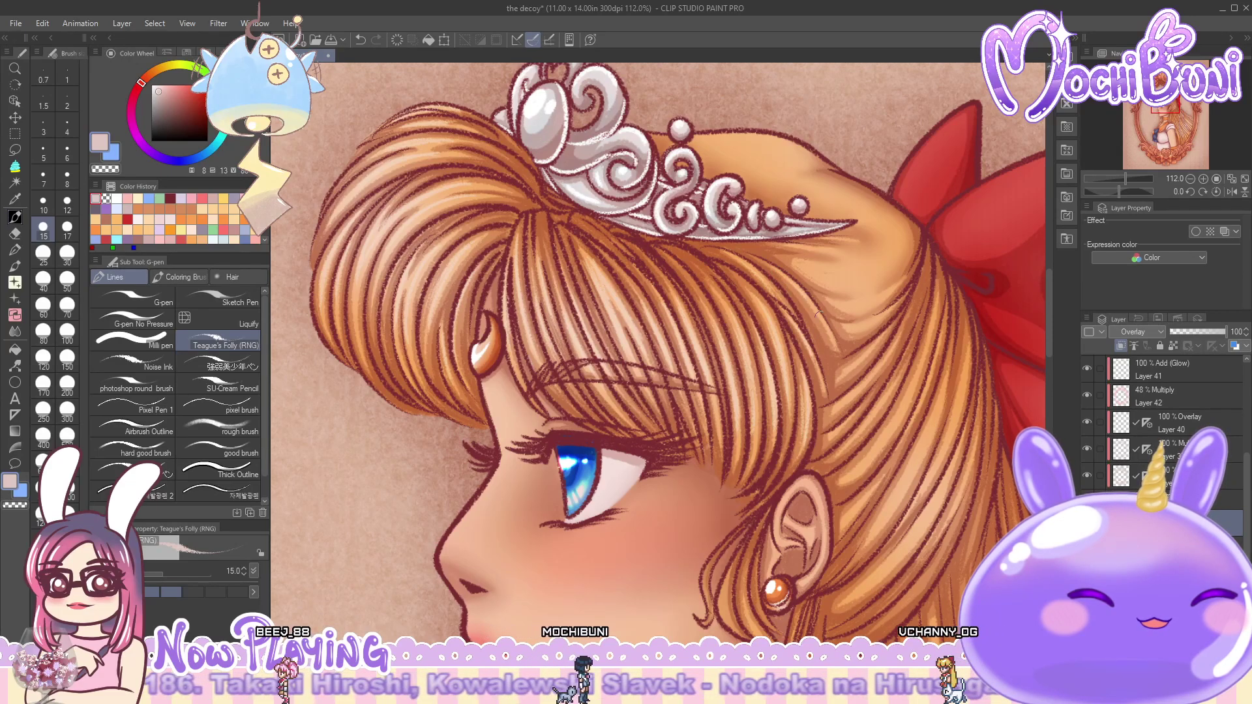
{"action": "scroll", "coordinate": [1052, 357], "scroll_direction": "down", "scroll_amount": 3}
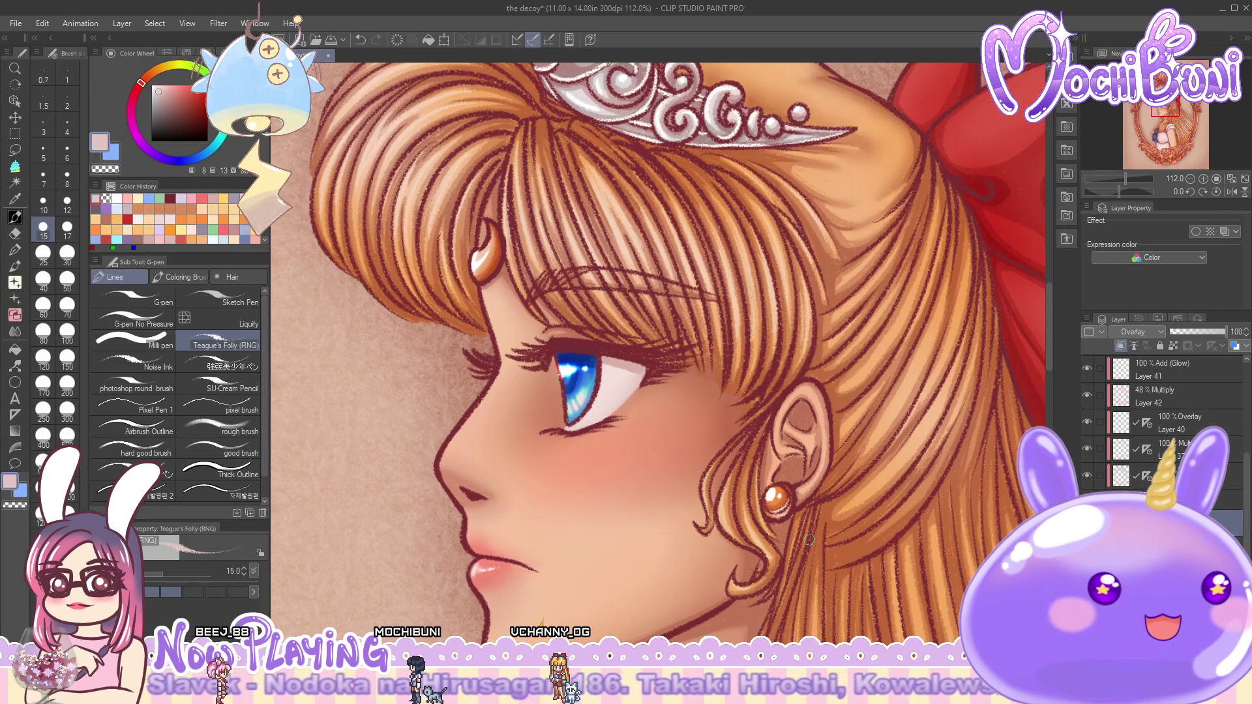
- Paint pale highlights on the smooth crown of hair behind the tiara and soften them with the Froggy Blending brush at size 25
{"action": "scroll", "coordinate": [1054, 307], "scroll_direction": "up", "scroll_amount": 5}
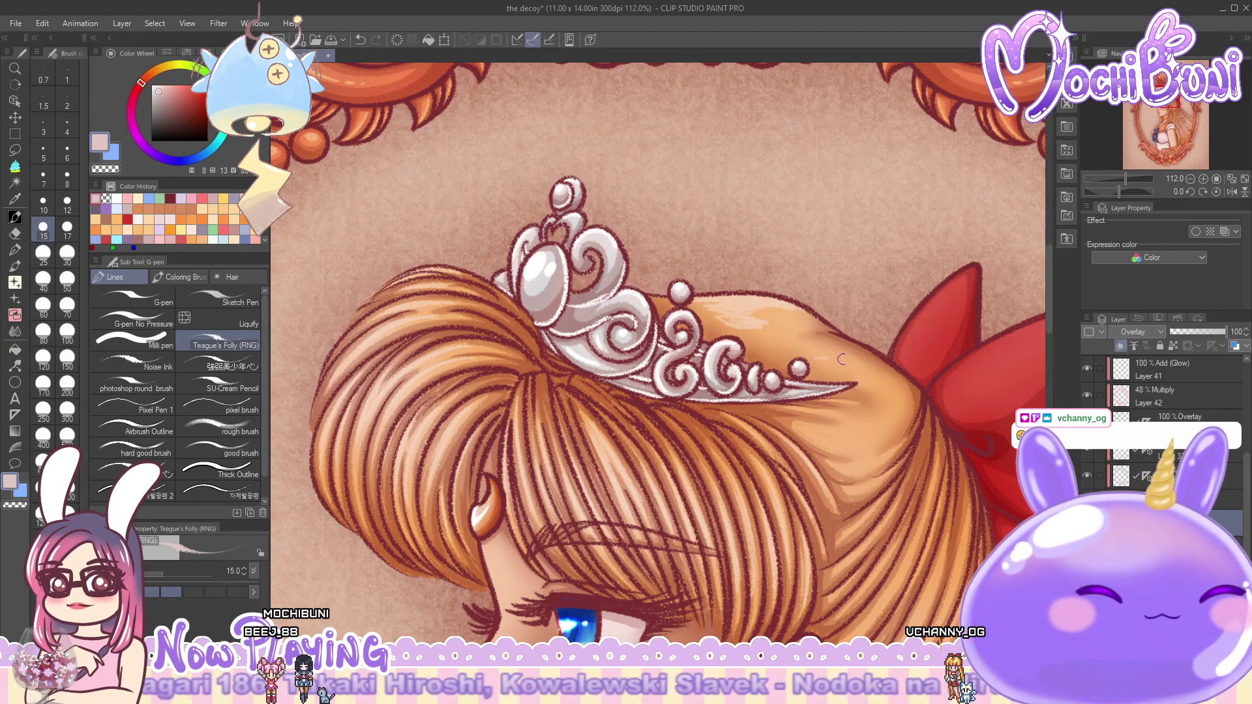
{"action": "mouse_move", "coordinate": [810, 353]}
{"action": "left_mouse_down"}
{"action": "mouse_move", "coordinate": [853, 353]}
{"action": "mouse_move", "coordinate": [871, 376]}
{"action": "left_mouse_up"}
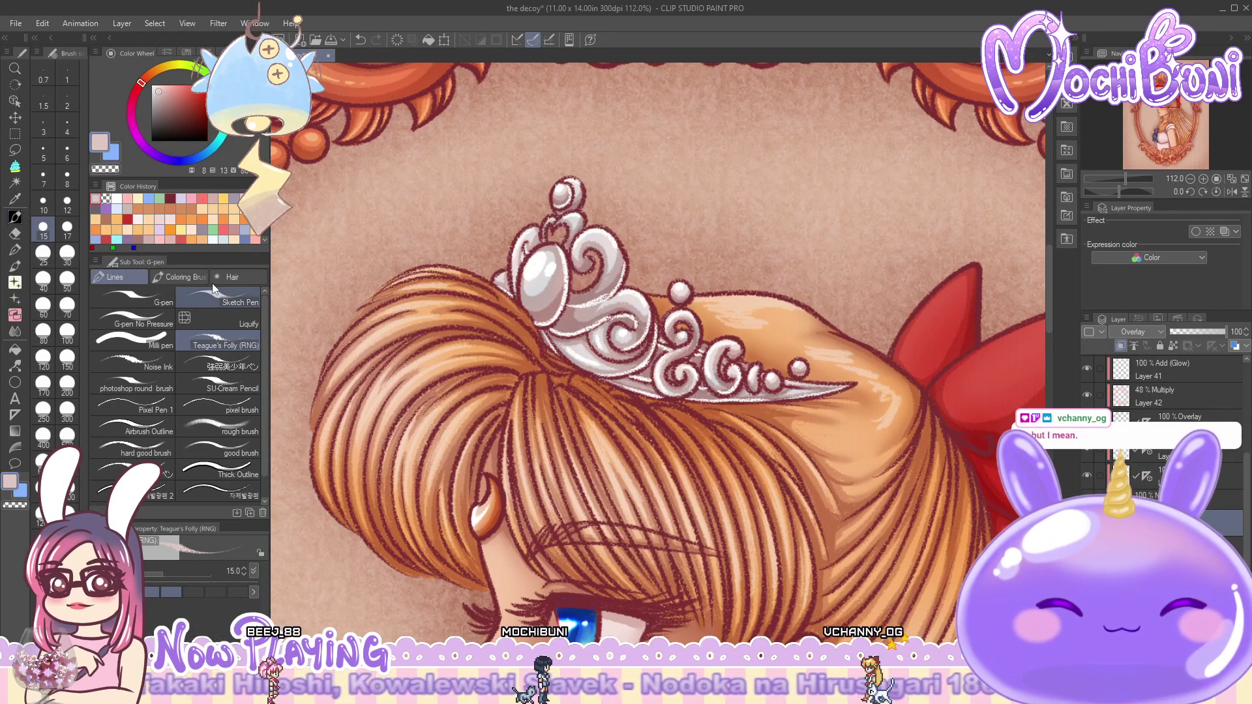
{"action": "left_click", "coordinate": [178, 276]}
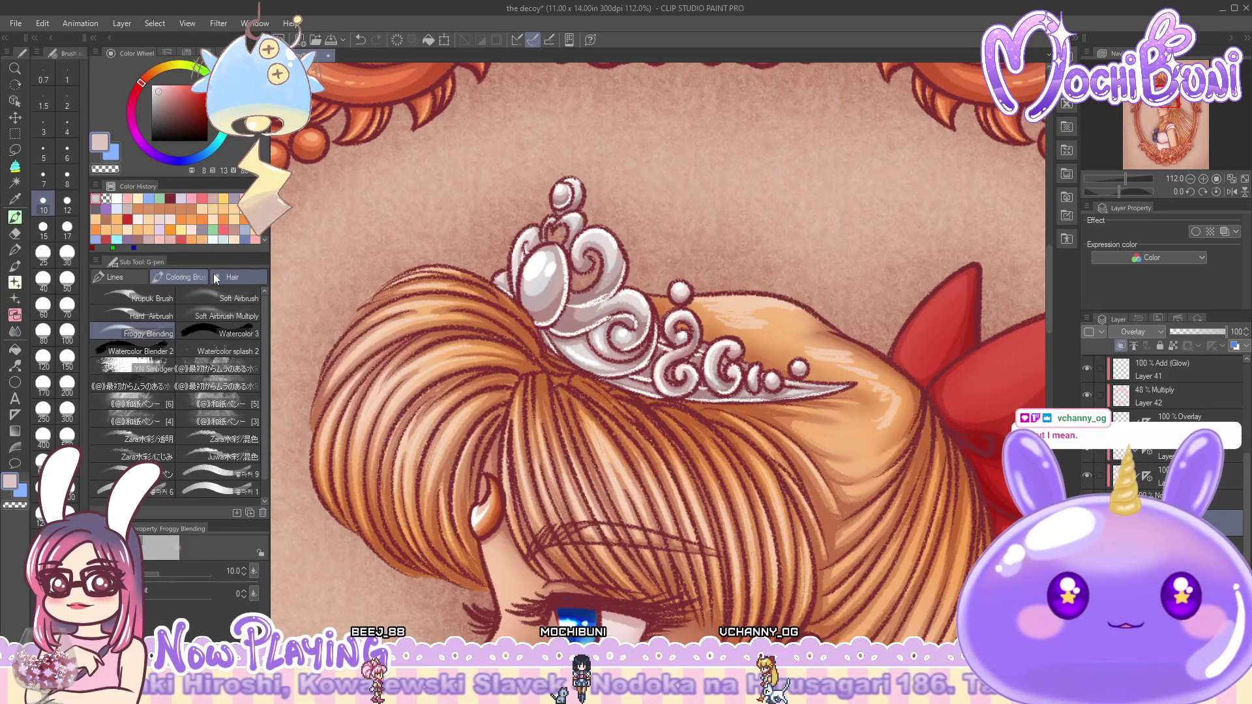
{"action": "left_click", "coordinate": [43, 255]}
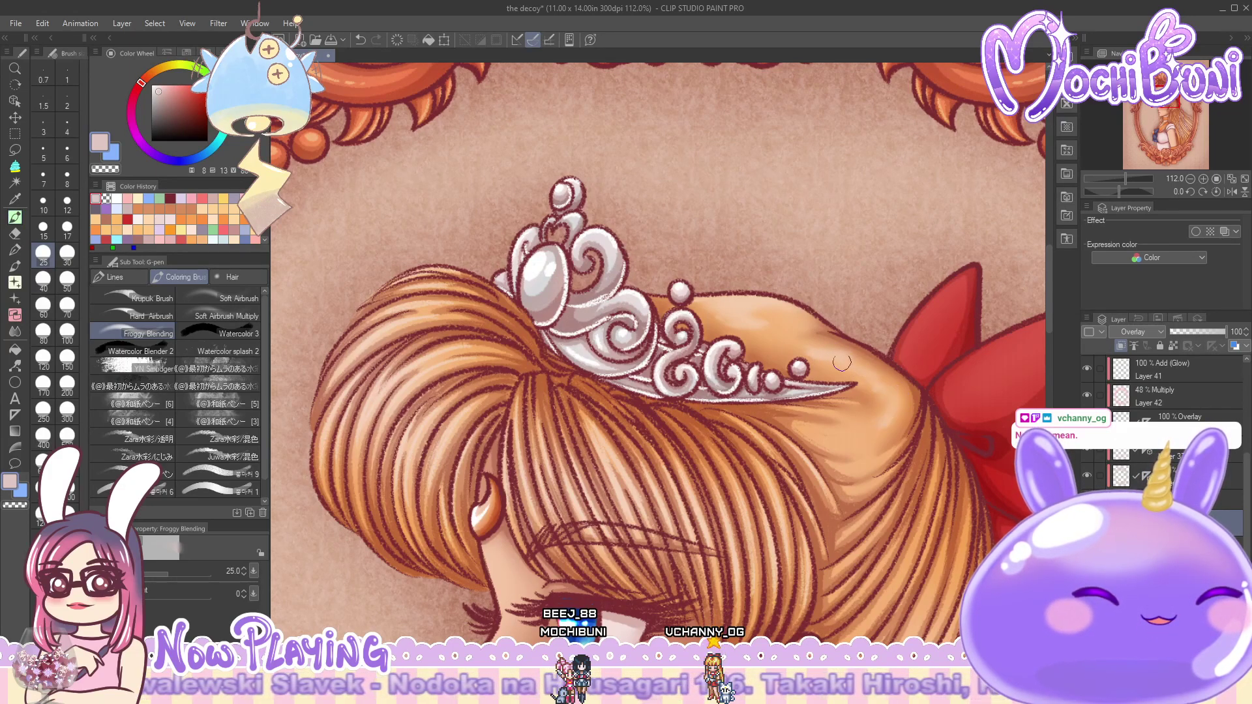
- Add pale highlight strokes with the size 15 brush to the rear crown hair near the red bow and soften them with Froggy Blending
{"action": "left_click", "coordinate": [140, 276]}
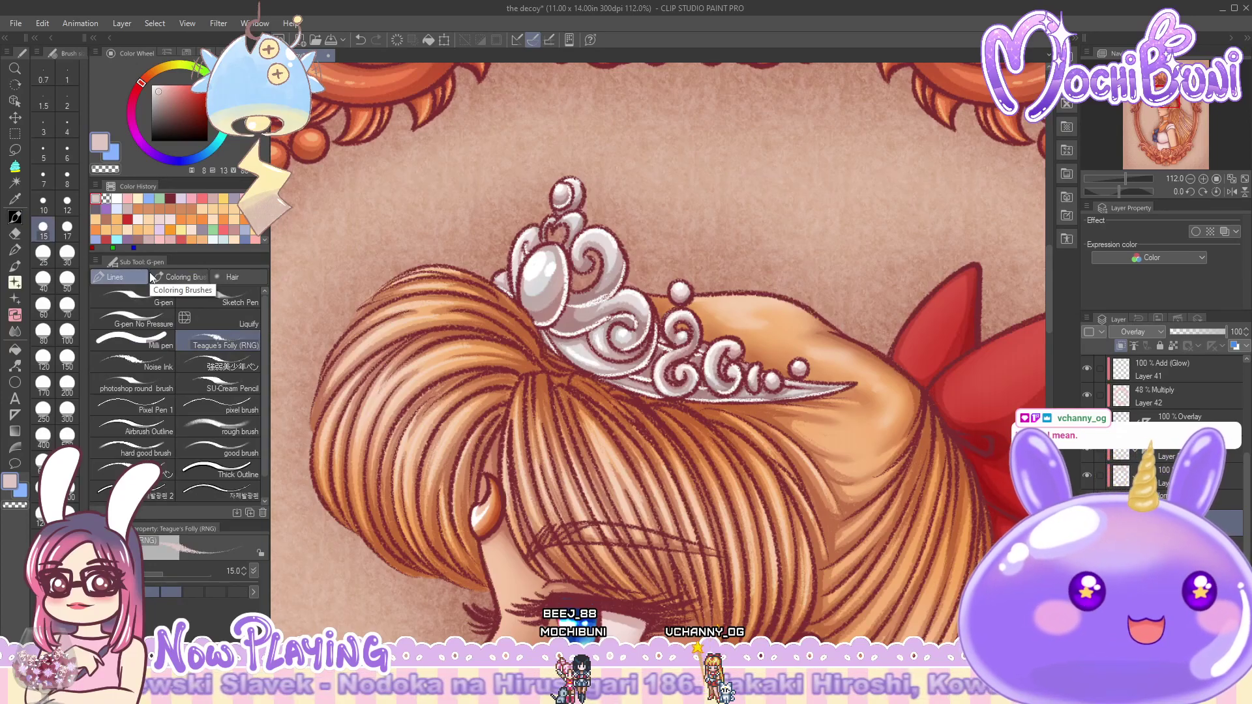
{"action": "mouse_move", "coordinate": [819, 435]}
{"action": "left_mouse_down"}
{"action": "mouse_move", "coordinate": [877, 430]}
{"action": "mouse_move", "coordinate": [815, 432]}
{"action": "mouse_move", "coordinate": [878, 433]}
{"action": "mouse_move", "coordinate": [859, 469]}
{"action": "mouse_move", "coordinate": [844, 465]}
{"action": "mouse_move", "coordinate": [883, 461]}
{"action": "left_mouse_up"}
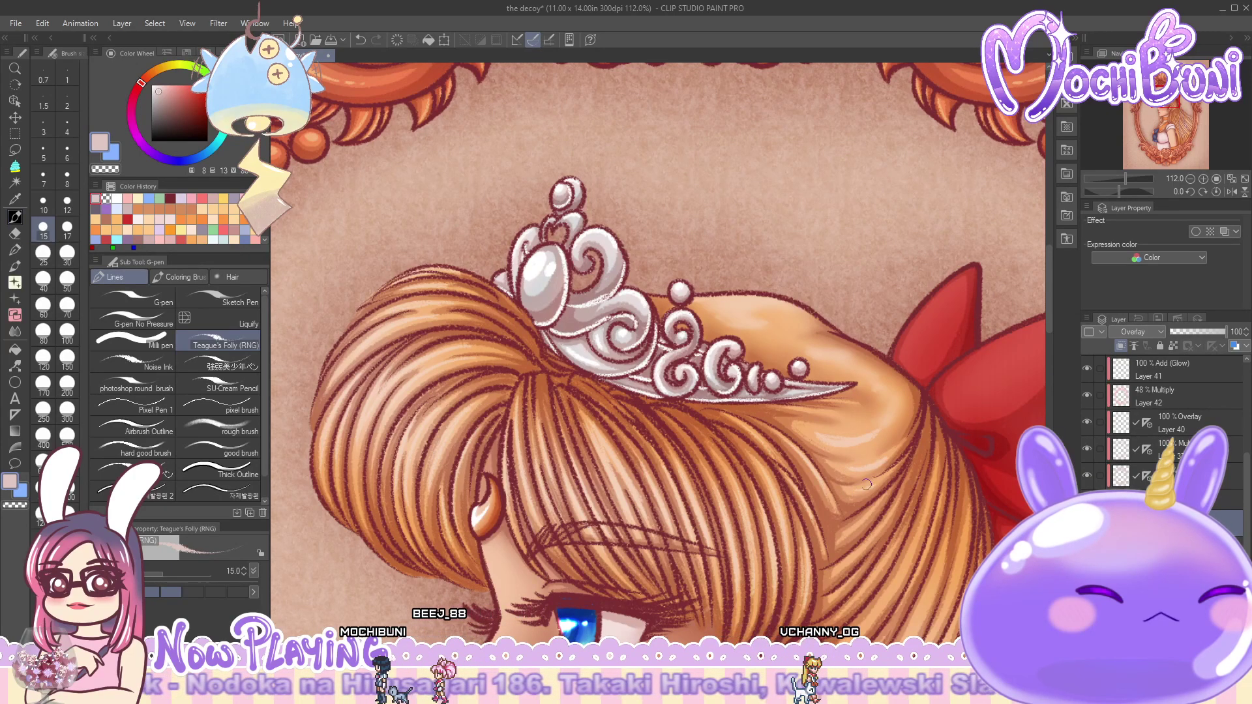
{"action": "left_click", "coordinate": [179, 277]}
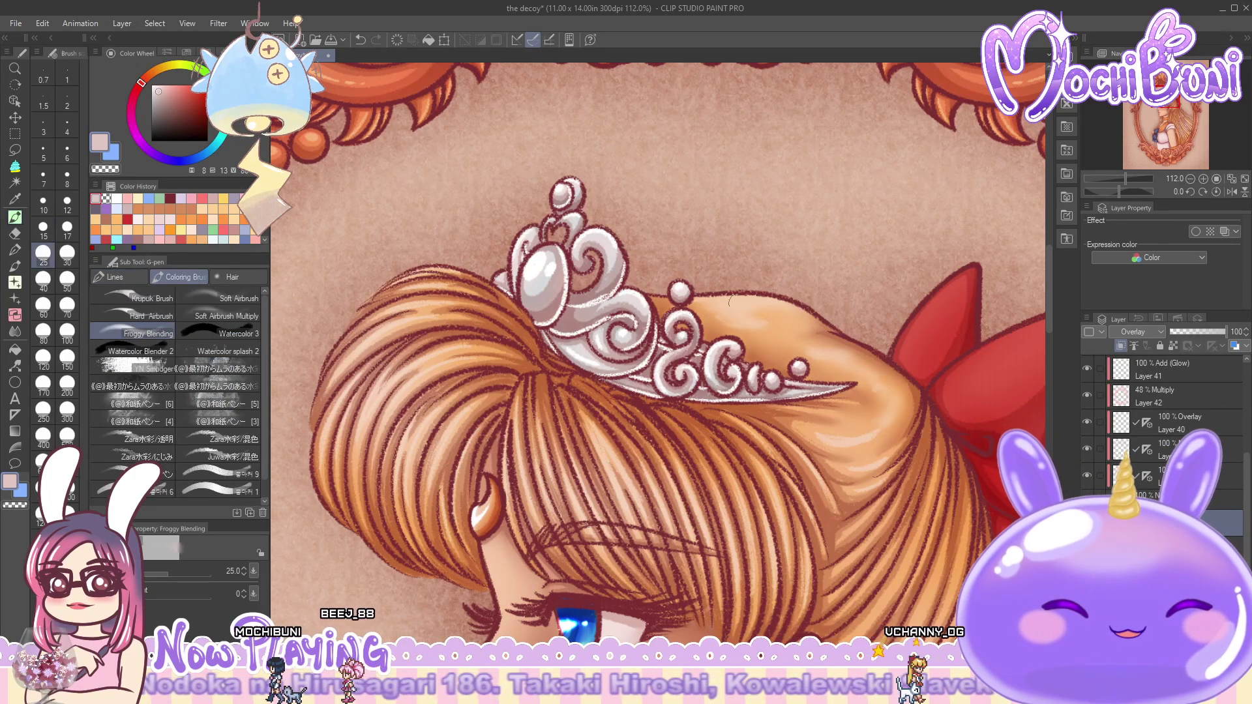
{"action": "left_click_drag", "start_coordinate": [885, 431], "coordinate": [835, 432]}
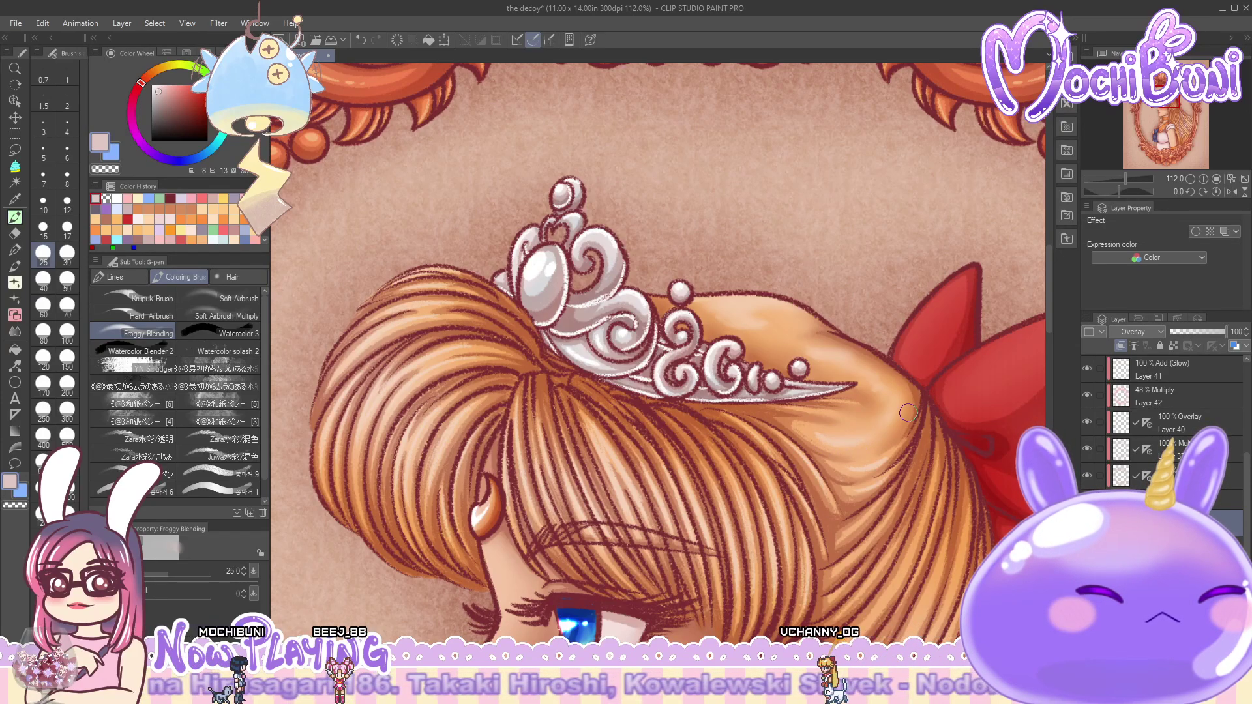
{"action": "left_click", "coordinate": [135, 276]}
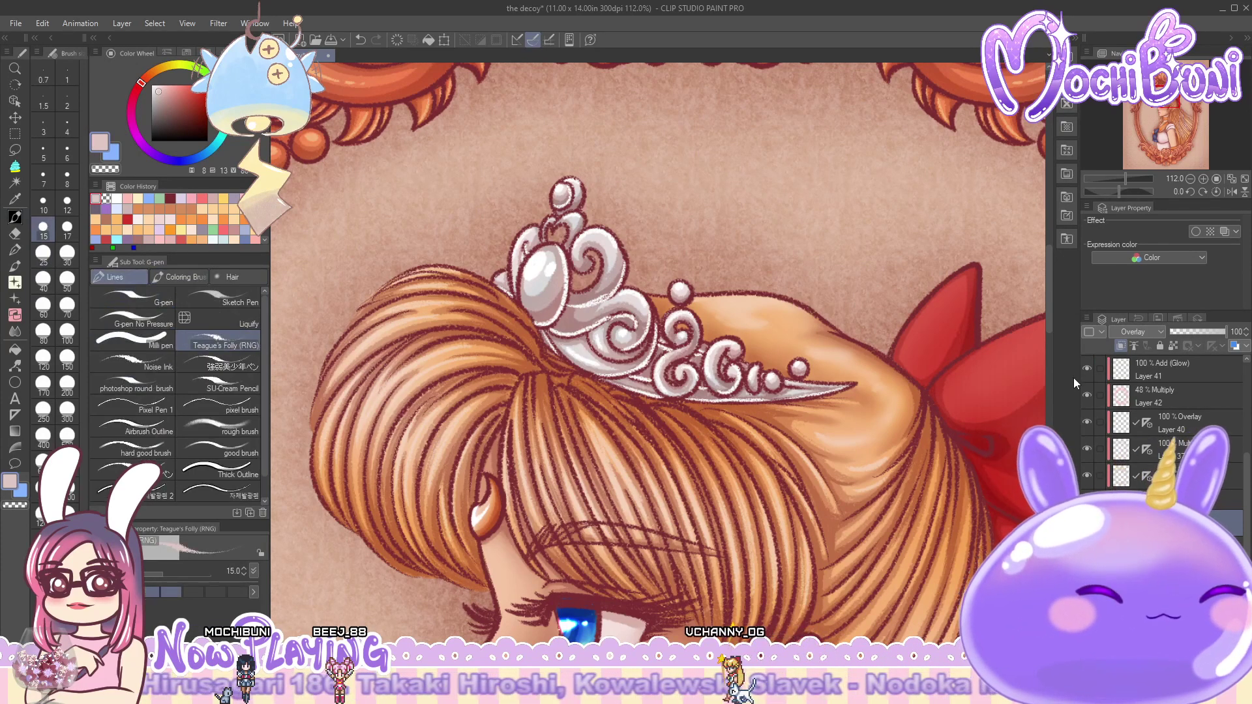
- Continue the pale highlights on the hair around the ear and along the face, softening them with the Froggy Blending brush at size 25
{"action": "left_click_drag", "start_coordinate": [1053, 315], "coordinate": [1050, 376]}
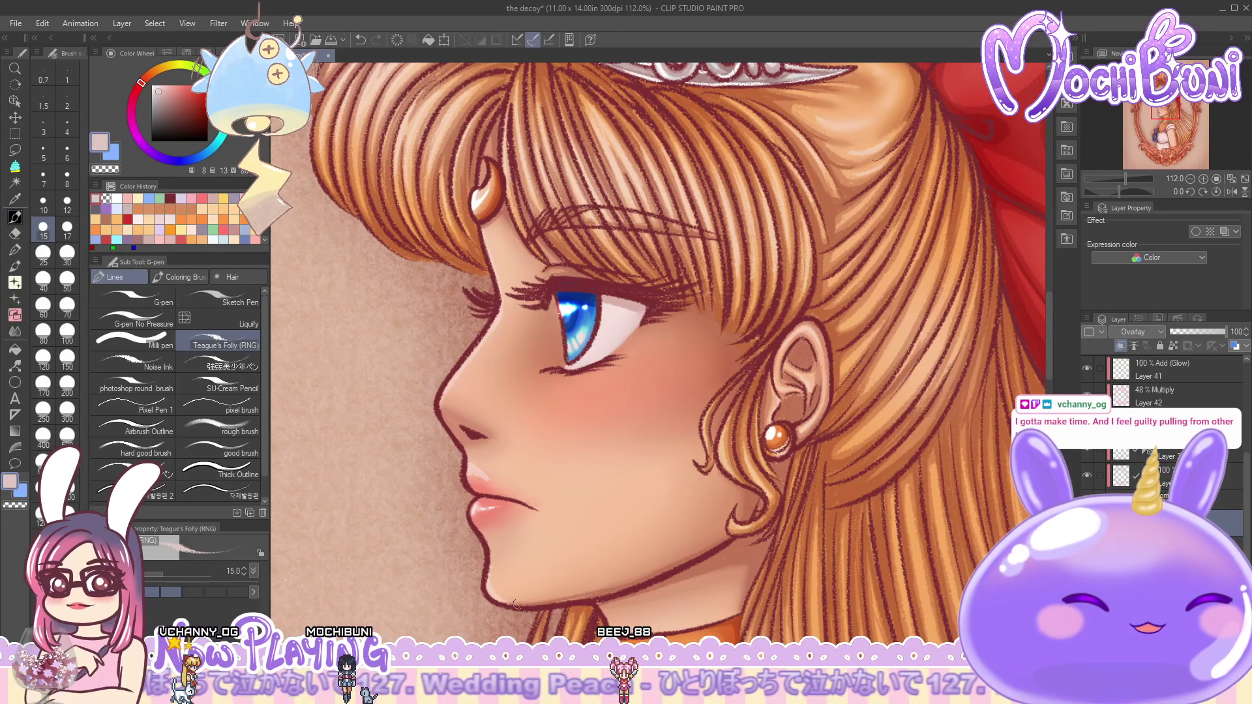
{"action": "left_click", "coordinate": [181, 276]}
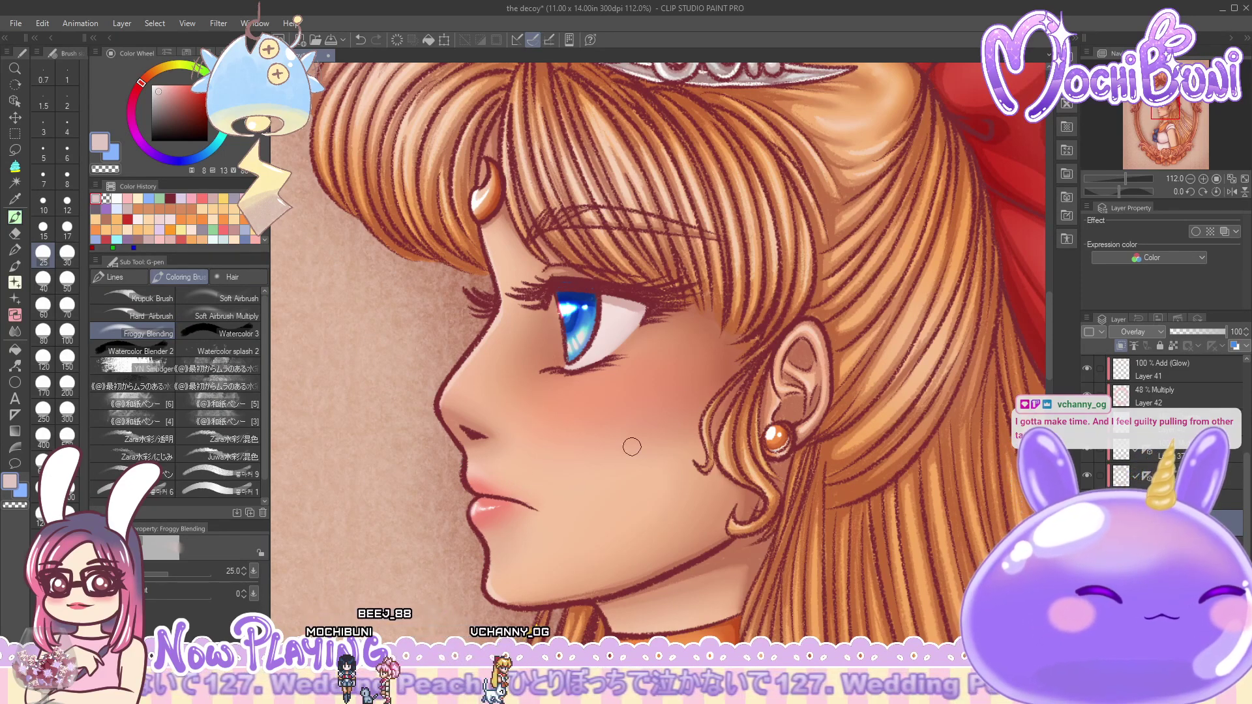
{"action": "left_click", "coordinate": [138, 275]}
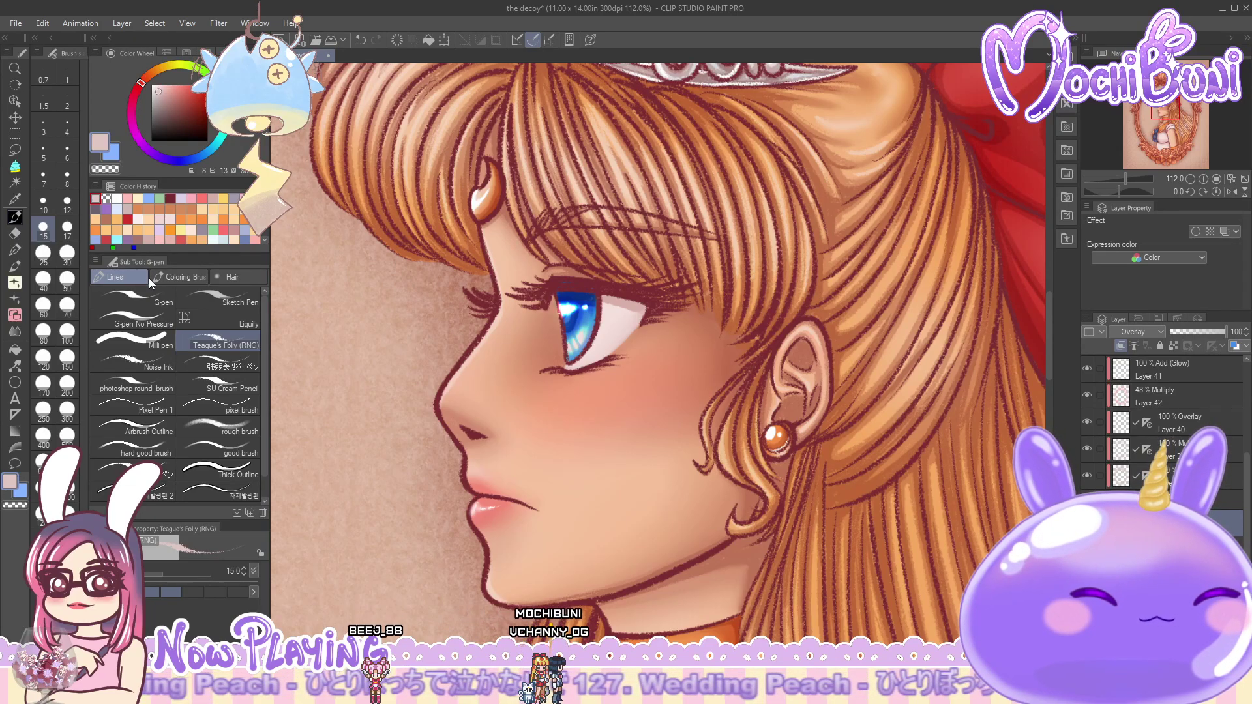
- Paint pale highlights on the orange choker and the curled lock in front of it, softening them with Froggy Blending at size 25
{"action": "left_click_drag", "start_coordinate": [1050, 374], "coordinate": [1053, 425]}
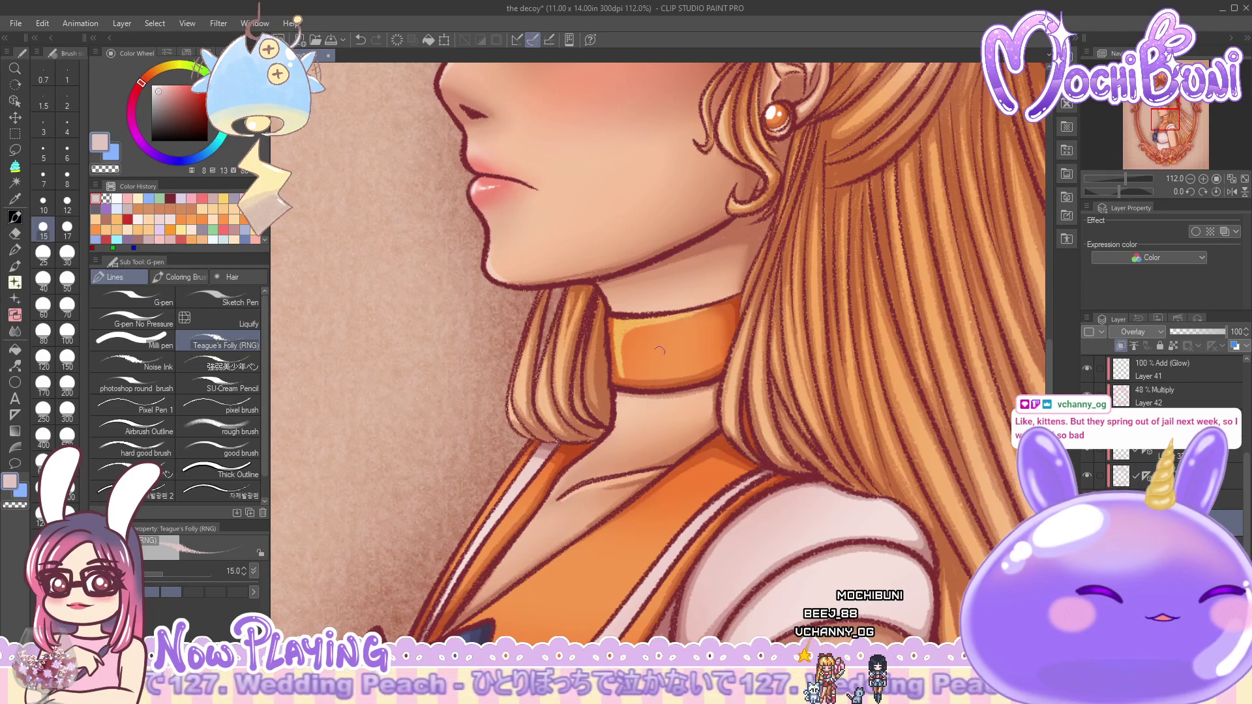
{"action": "left_click", "coordinate": [179, 277]}
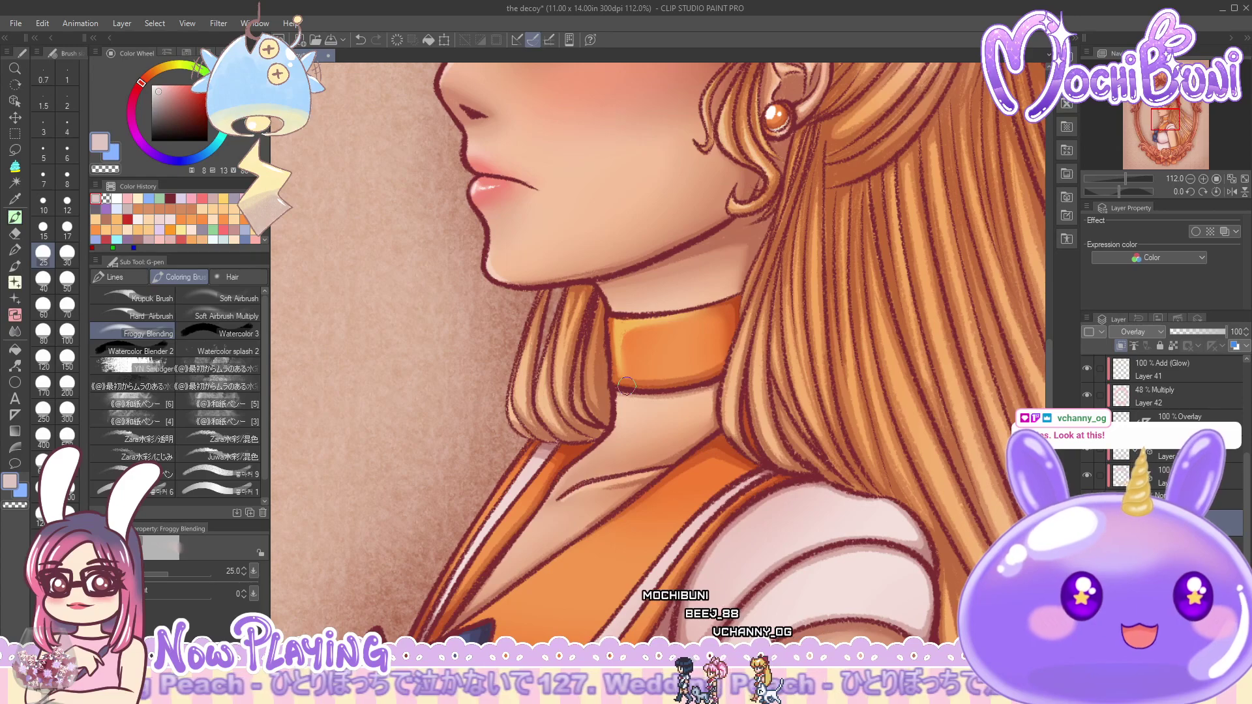
{"action": "left_click", "coordinate": [135, 279]}
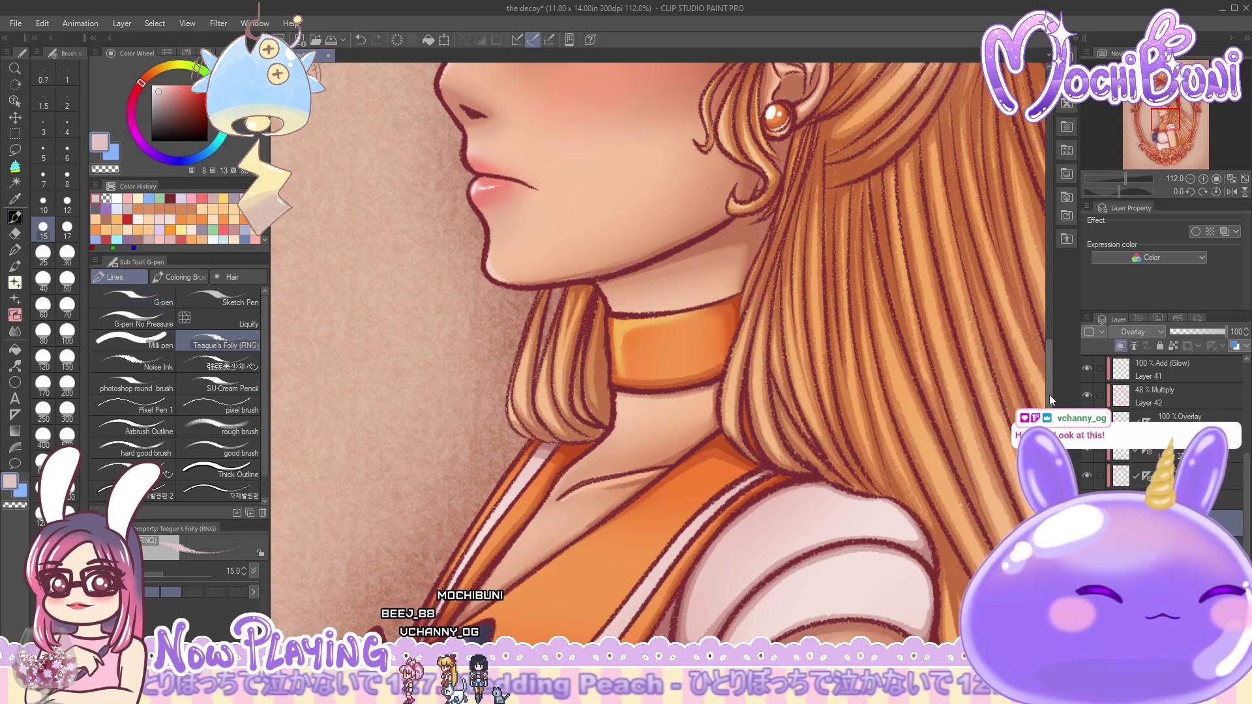
{"action": "scroll", "coordinate": [1050, 394], "scroll_direction": "down", "scroll_amount": 3}
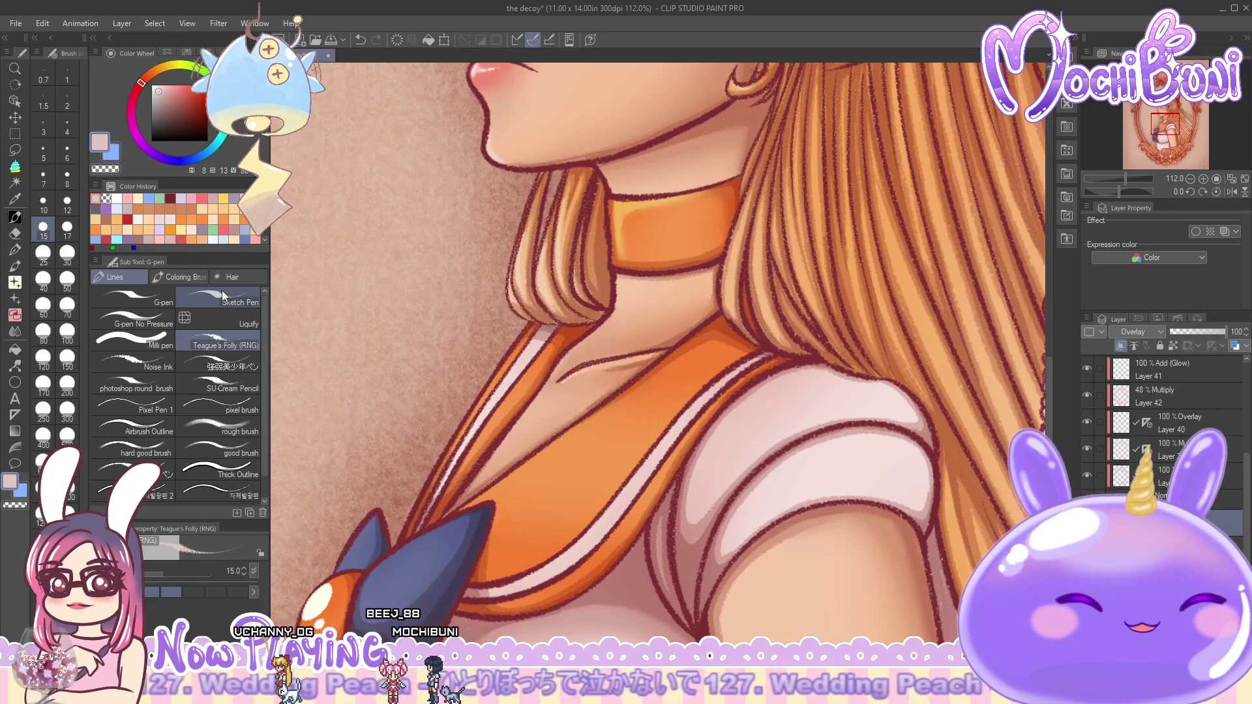
{"action": "left_click", "coordinate": [177, 277]}
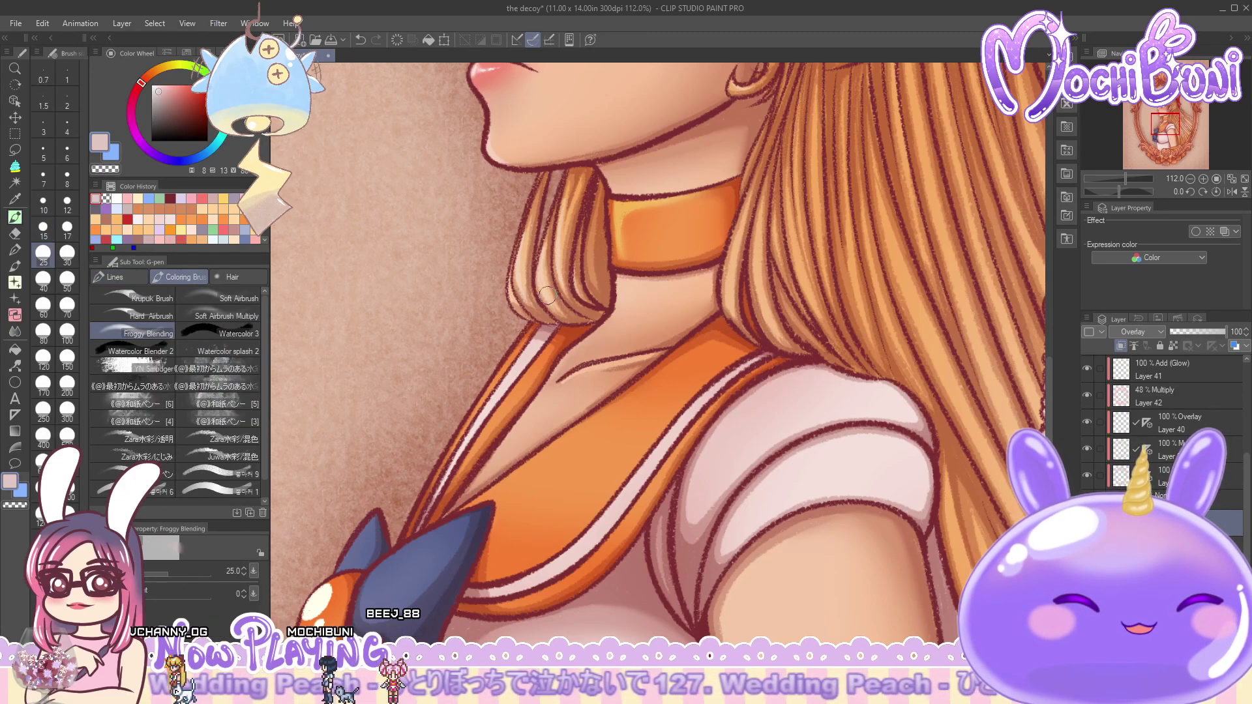
- Hatch a broad pale highlight across the middle of the orange sailor collar and smooth it with the Froggy Blending brush at size 40
{"action": "left_click", "coordinate": [146, 272]}
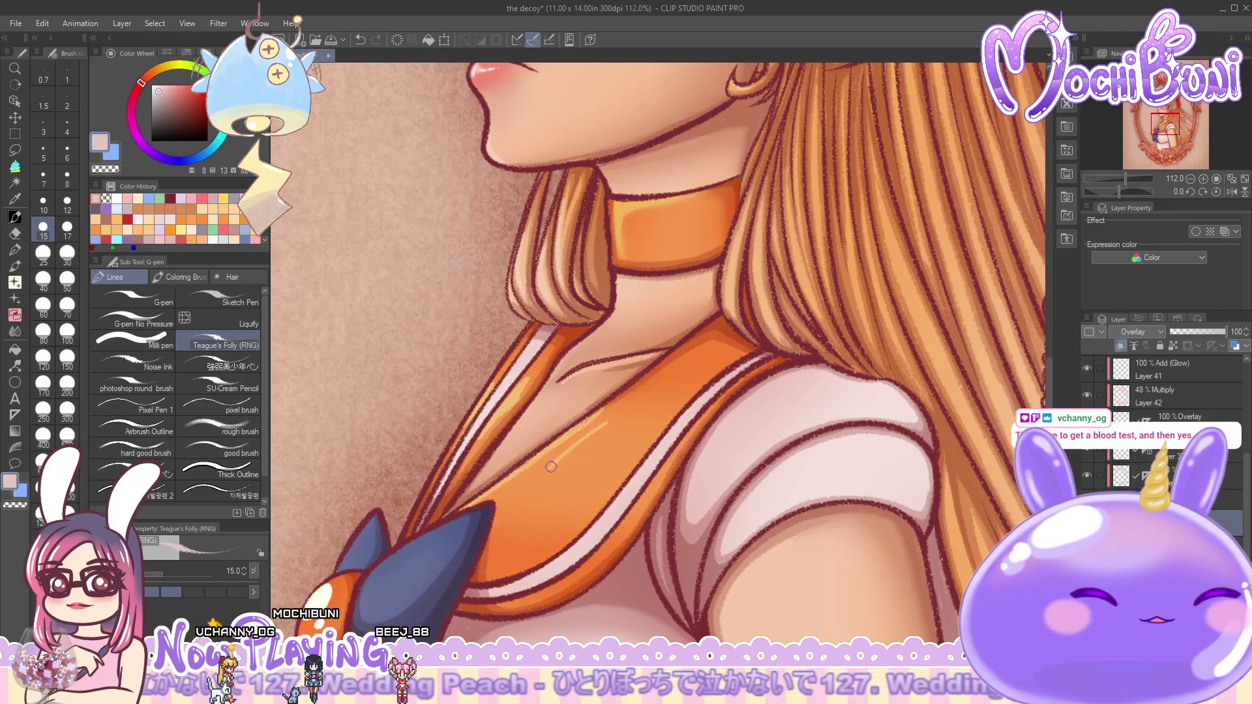
{"action": "mouse_move", "coordinate": [574, 466]}
{"action": "left_mouse_down"}
{"action": "mouse_move", "coordinate": [610, 434]}
{"action": "mouse_move", "coordinate": [571, 486]}
{"action": "mouse_move", "coordinate": [642, 421]}
{"action": "mouse_move", "coordinate": [626, 447]}
{"action": "left_mouse_up"}
{"action": "left_click_drag", "start_coordinate": [585, 499], "coordinate": [671, 409]}
{"action": "left_click_drag", "start_coordinate": [616, 486], "coordinate": [676, 403]}
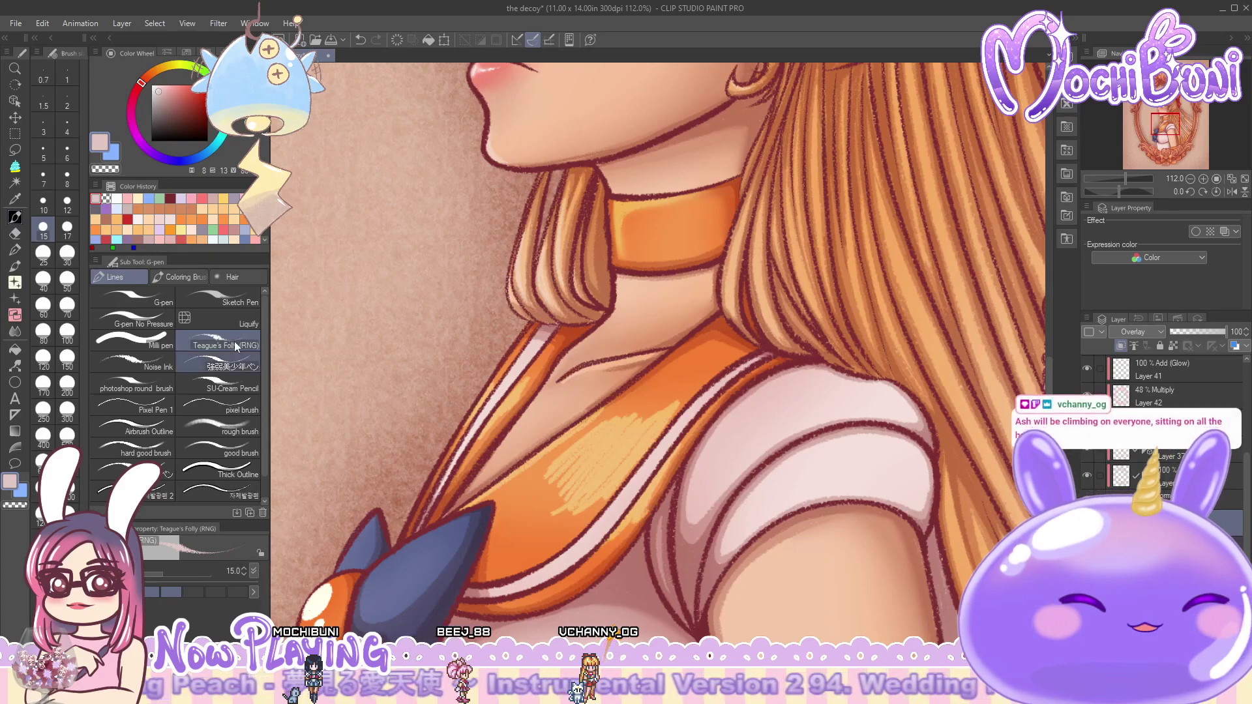
{"action": "left_click", "coordinate": [159, 278]}
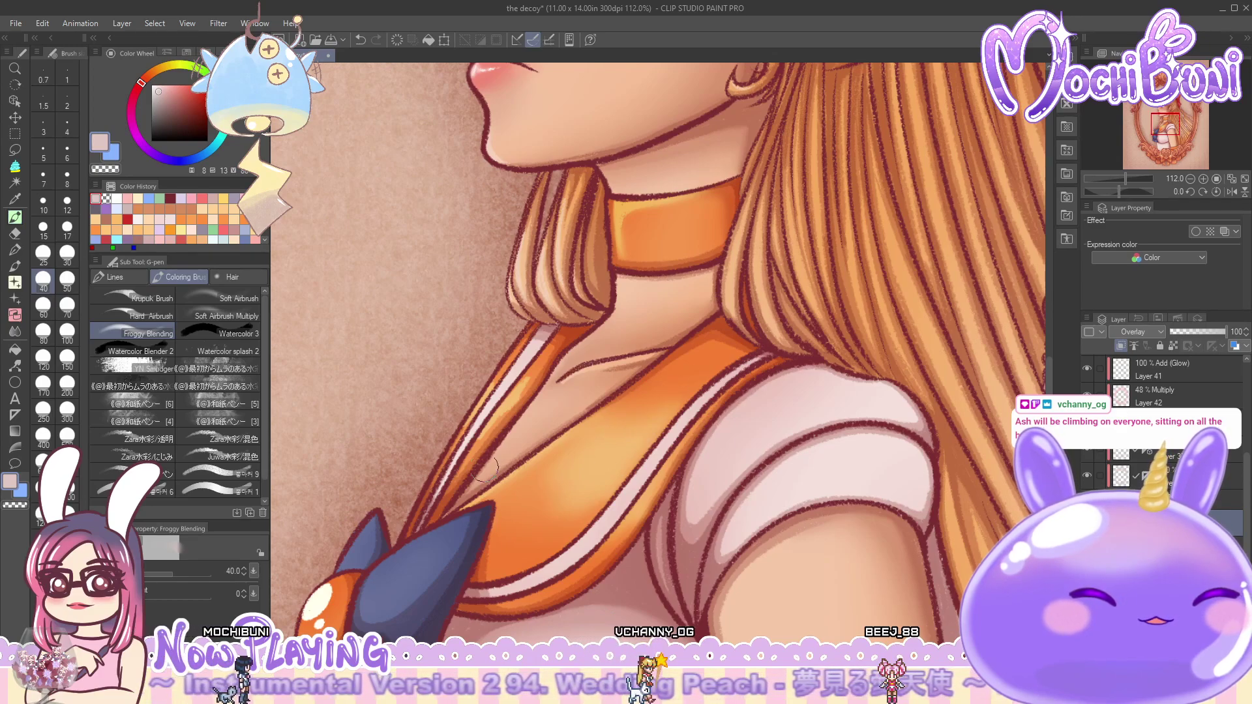
- Extend the collar highlight toward the bow with size 15 strokes and soften its edges with Froggy Blending, using transparent color to trim it
{"action": "left_click", "coordinate": [135, 276]}
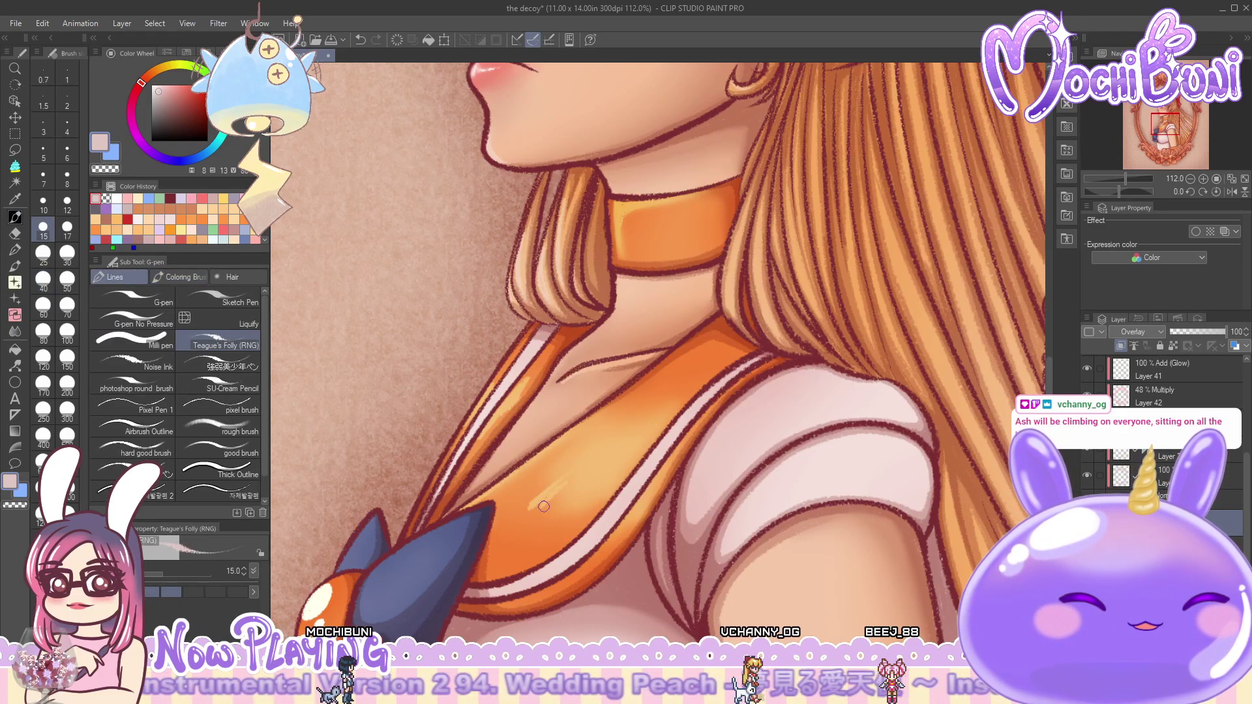
{"action": "mouse_move", "coordinate": [603, 497]}
{"action": "left_mouse_down"}
{"action": "mouse_move", "coordinate": [570, 467]}
{"action": "mouse_move", "coordinate": [520, 501]}
{"action": "mouse_move", "coordinate": [635, 415]}
{"action": "mouse_move", "coordinate": [642, 433]}
{"action": "mouse_move", "coordinate": [649, 370]}
{"action": "mouse_move", "coordinate": [656, 390]}
{"action": "mouse_move", "coordinate": [584, 466]}
{"action": "mouse_move", "coordinate": [600, 465]}
{"action": "mouse_move", "coordinate": [541, 482]}
{"action": "mouse_move", "coordinate": [527, 503]}
{"action": "mouse_move", "coordinate": [558, 516]}
{"action": "mouse_move", "coordinate": [603, 495]}
{"action": "mouse_move", "coordinate": [623, 473]}
{"action": "mouse_move", "coordinate": [567, 449]}
{"action": "mouse_move", "coordinate": [538, 489]}
{"action": "left_mouse_up"}
{"action": "left_click", "coordinate": [179, 276]}
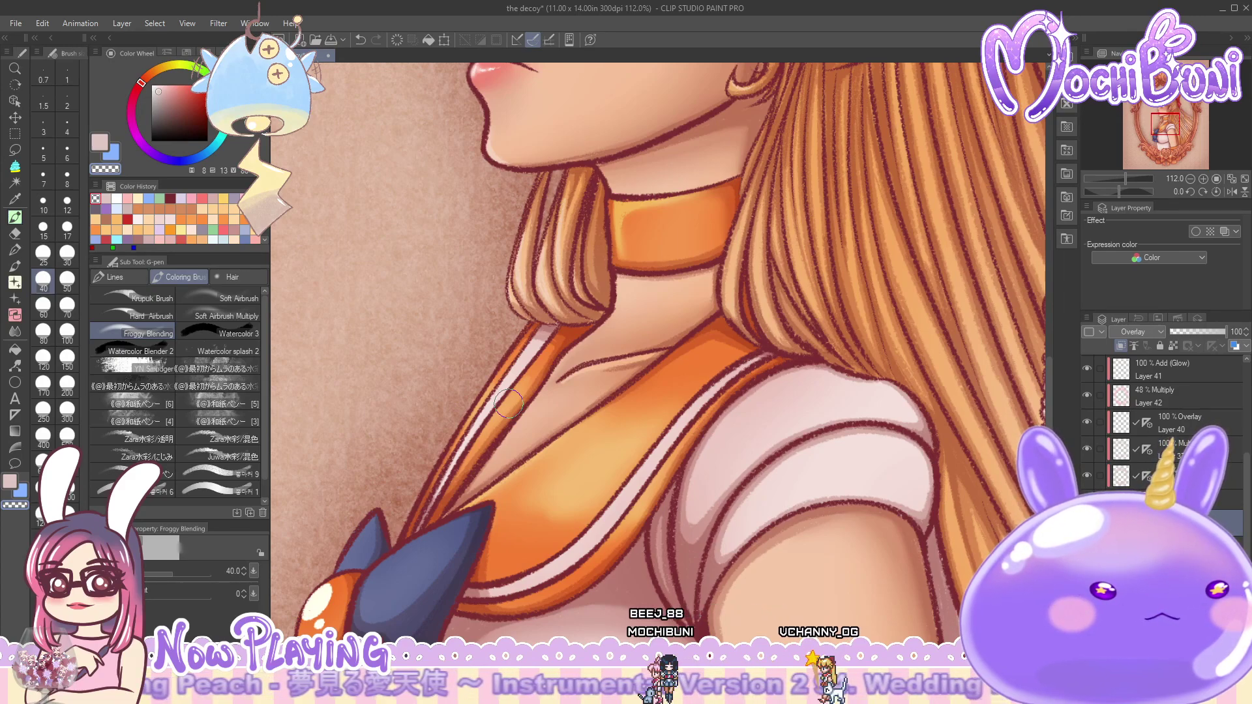
{"action": "left_click_drag", "start_coordinate": [656, 391], "coordinate": [618, 418]}
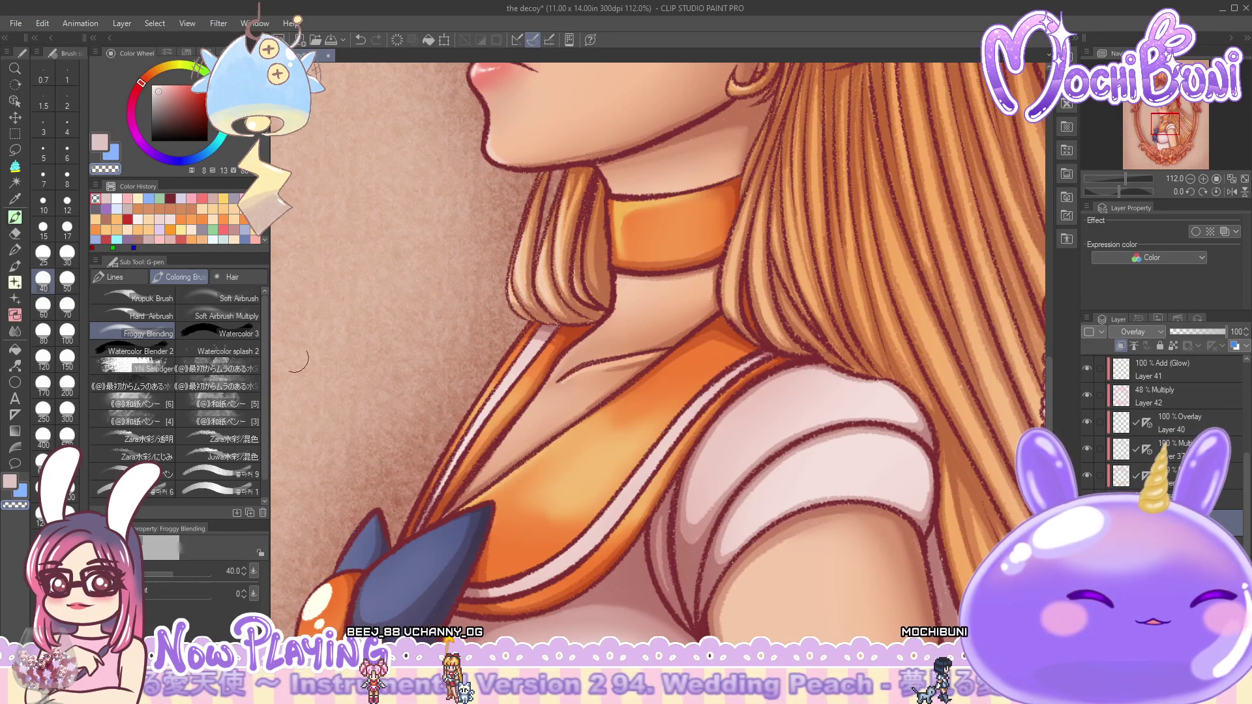
- Refine the collar highlight near the shoulder with the size 15 line brush and blend the whole glow at size 40
{"action": "left_click", "coordinate": [135, 276]}
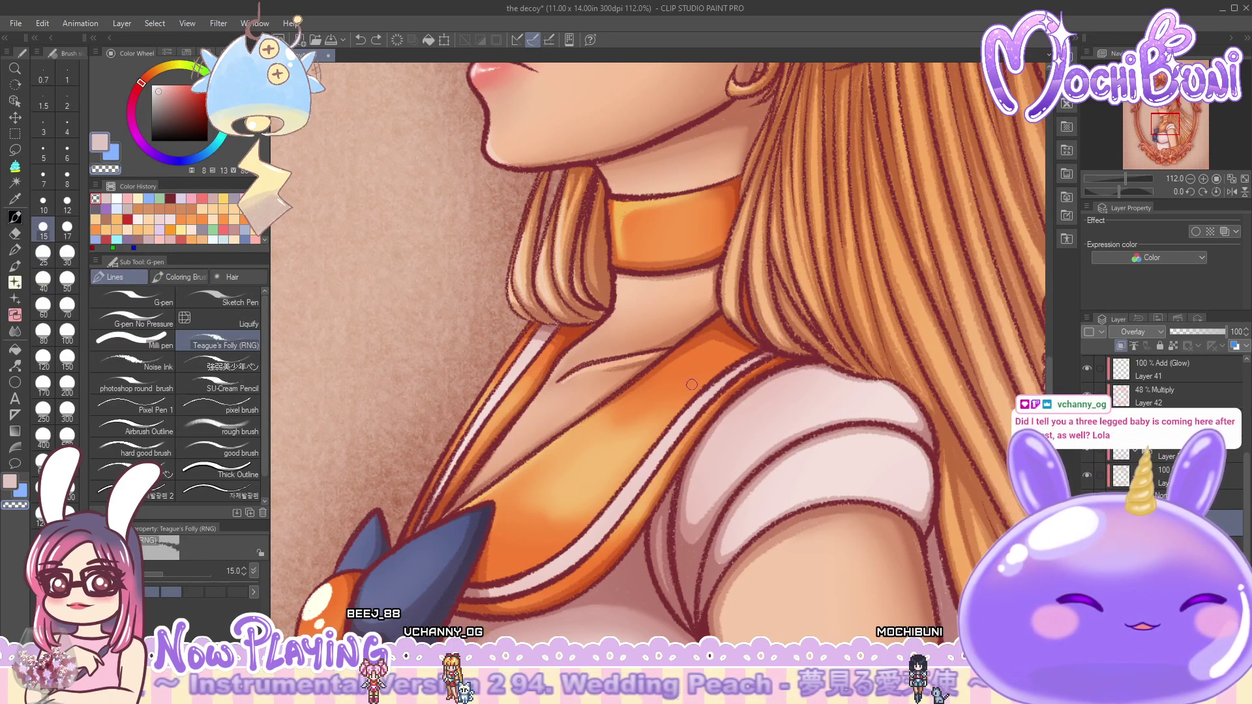
{"action": "left_click_drag", "start_coordinate": [693, 385], "coordinate": [660, 417]}
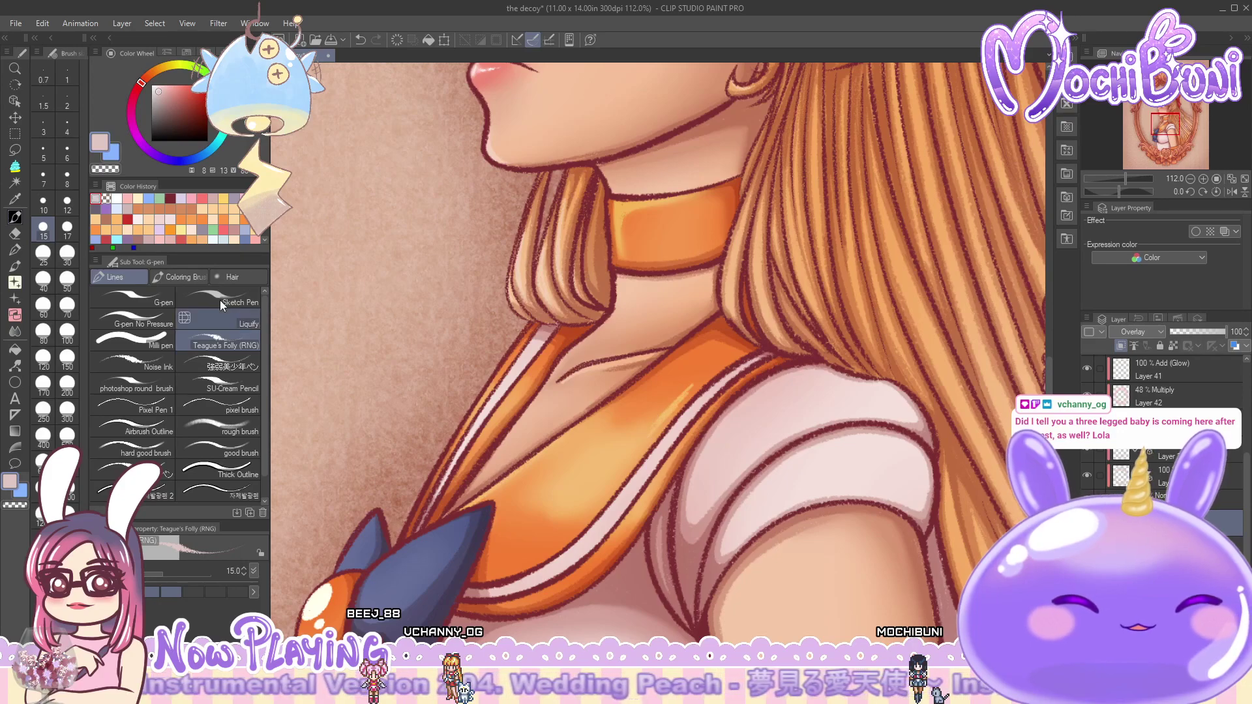
{"action": "key", "text": "b"}
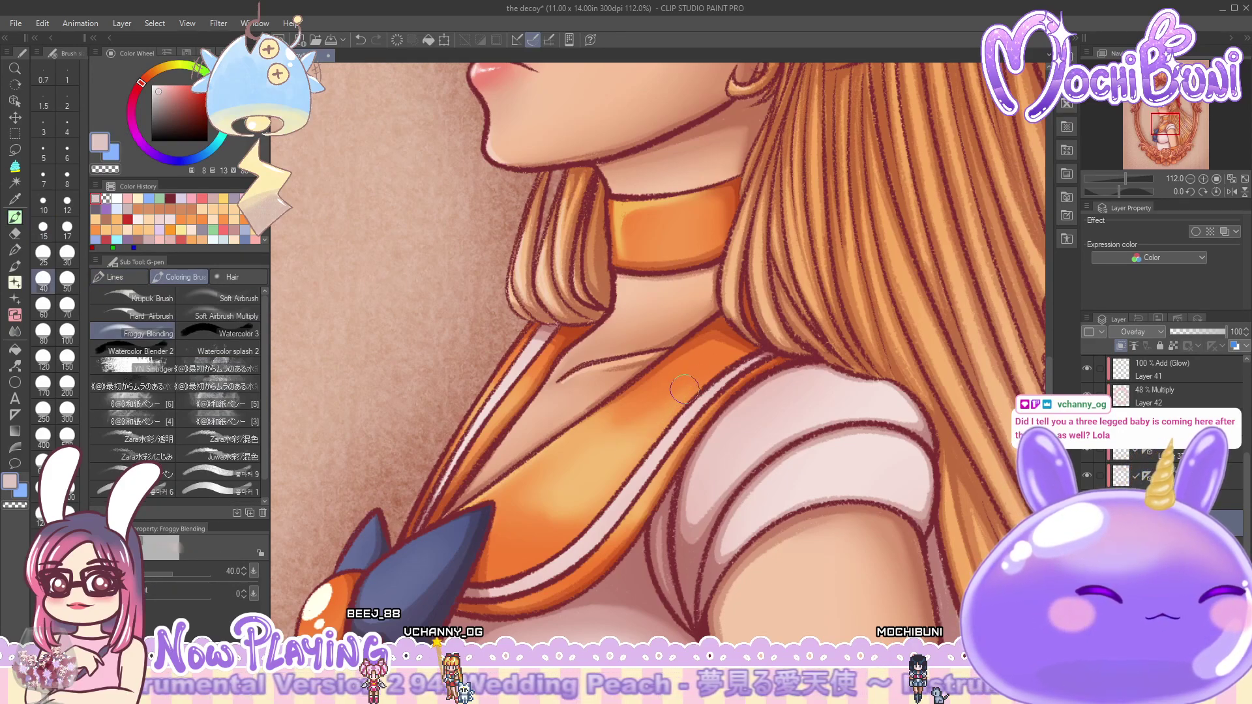
{"action": "mouse_move", "coordinate": [587, 532]}
{"action": "left_mouse_down"}
{"action": "mouse_move", "coordinate": [548, 515]}
{"action": "mouse_move", "coordinate": [561, 504]}
{"action": "mouse_move", "coordinate": [571, 512]}
{"action": "mouse_move", "coordinate": [524, 534]}
{"action": "left_mouse_up"}
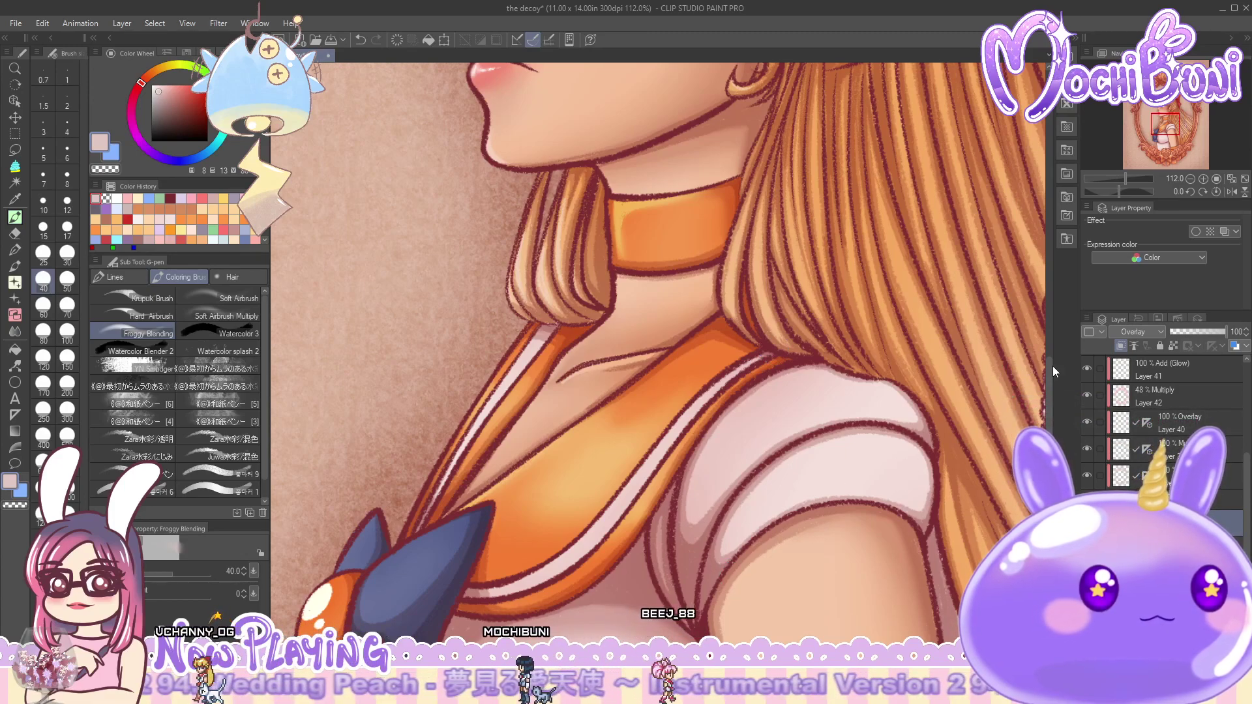
- Paint a pale highlight on the orange brooch gem at size 15 and soften it with the Froggy Blending brush
{"action": "scroll", "coordinate": [995, 410], "scroll_direction": "down", "scroll_amount": 5}
{"action": "scroll", "coordinate": [657, 353], "scroll_direction": "left", "scroll_amount": 6}
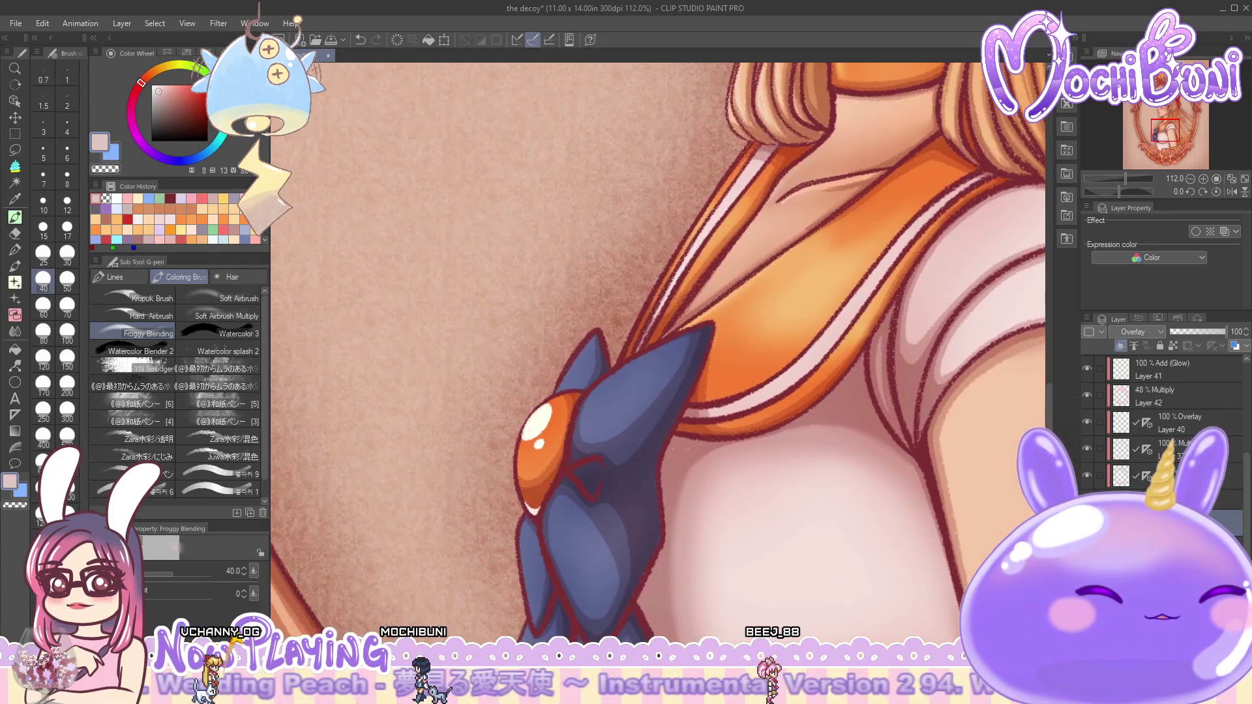
{"action": "left_click", "coordinate": [131, 279]}
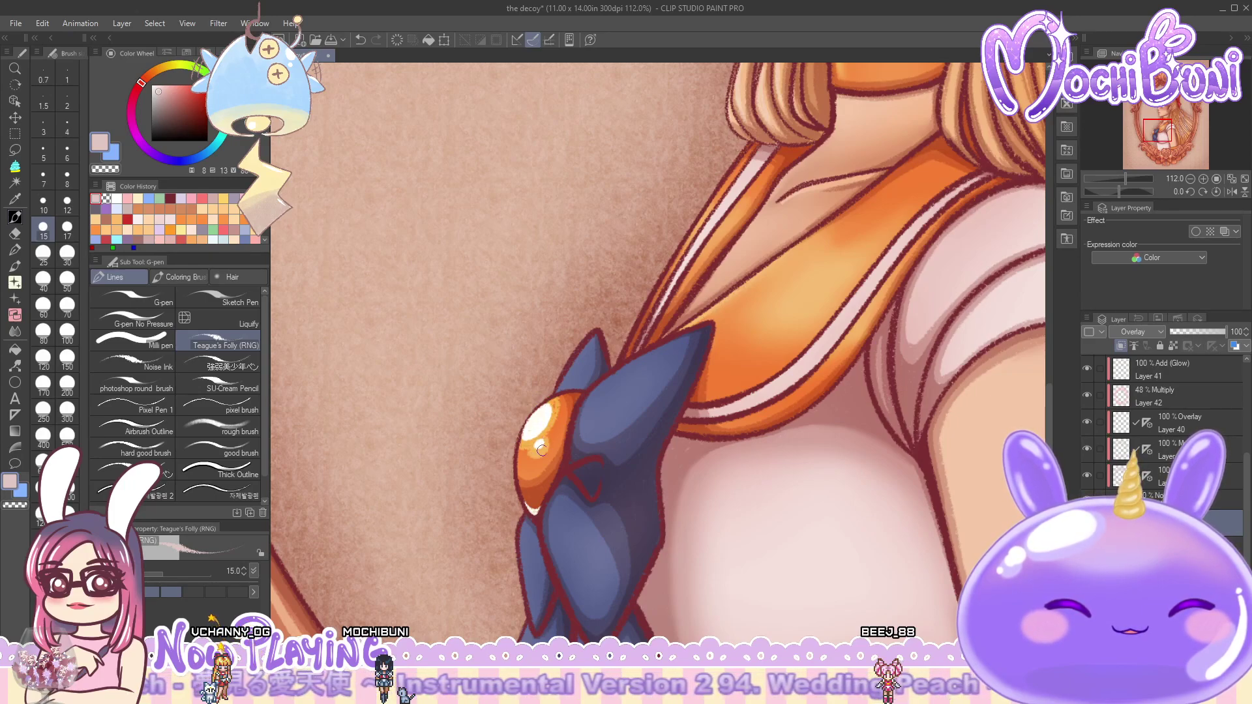
{"action": "key", "text": "b"}
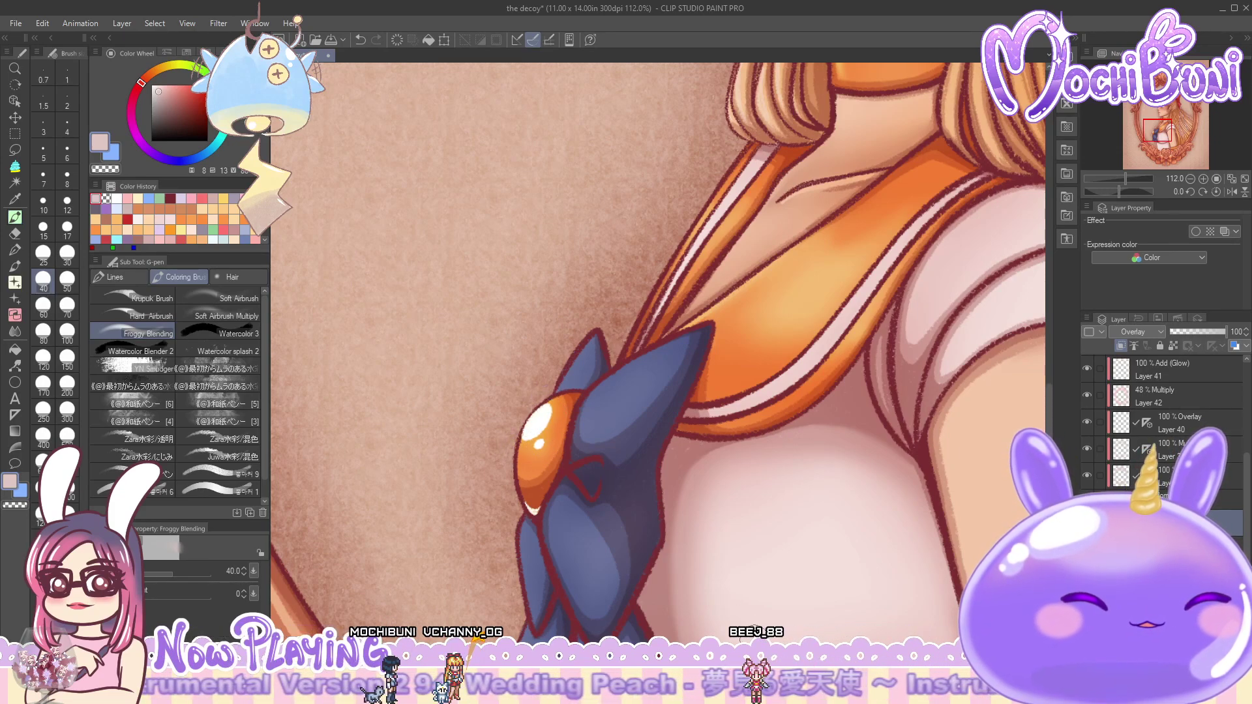
- Paint a pale highlight along the upper loop of the blue chest bow with Teague's Folly at size 15, shaping it into streaks
{"action": "left_click_drag", "start_coordinate": [658, 353], "coordinate": [534, 352]}
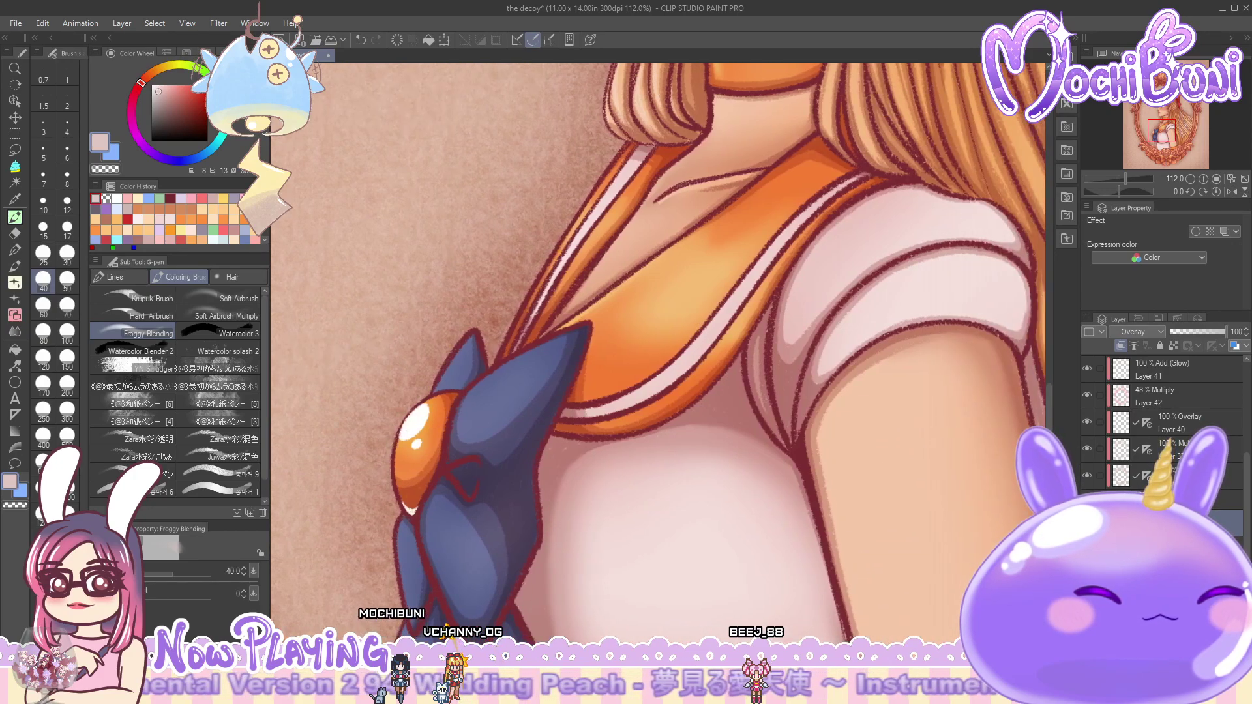
{"action": "scroll", "coordinate": [658, 344], "scroll_direction": "right", "scroll_amount": 5}
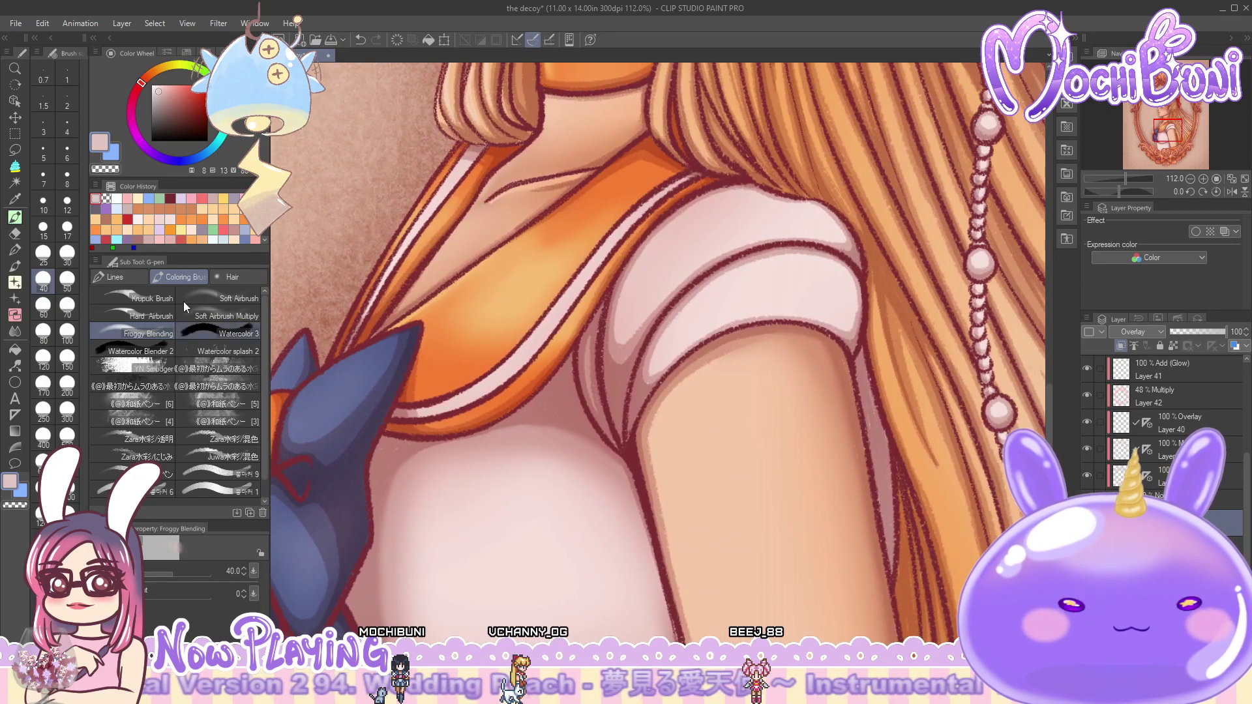
{"action": "left_click", "coordinate": [122, 277]}
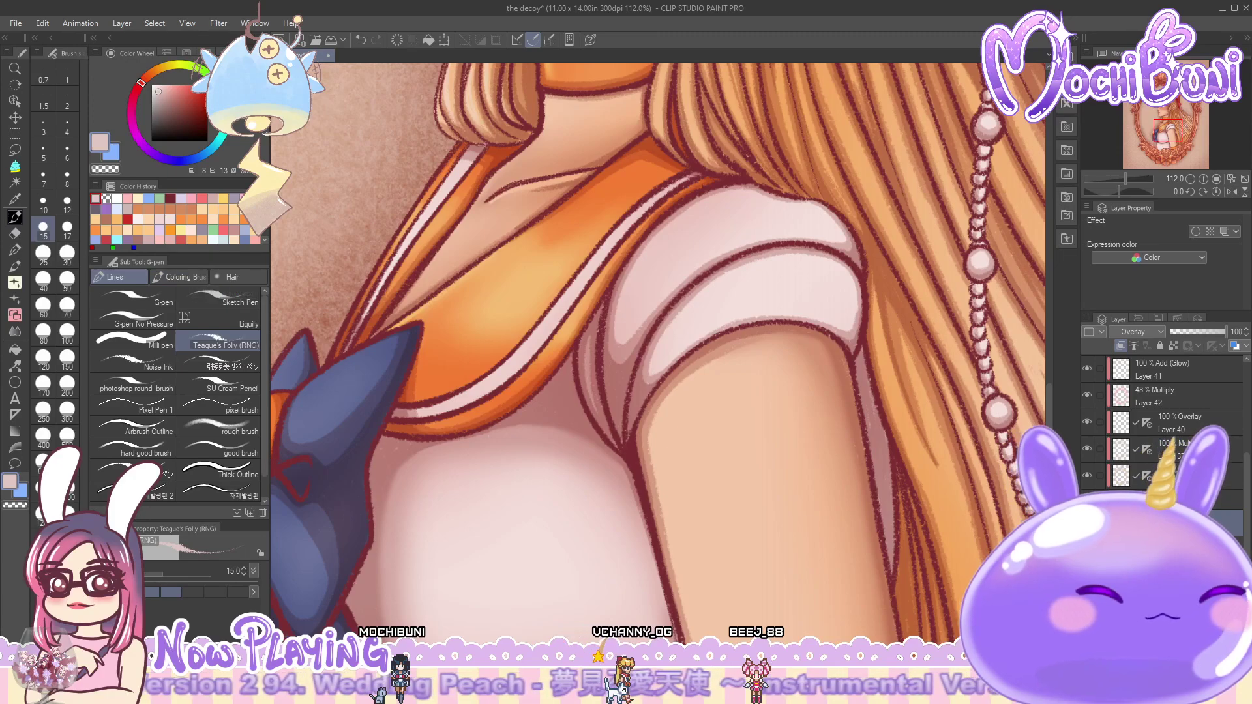
{"action": "scroll", "coordinate": [659, 344], "scroll_direction": "left", "scroll_amount": 9}
{"action": "scroll", "coordinate": [659, 353], "scroll_direction": "left", "scroll_amount": 1}
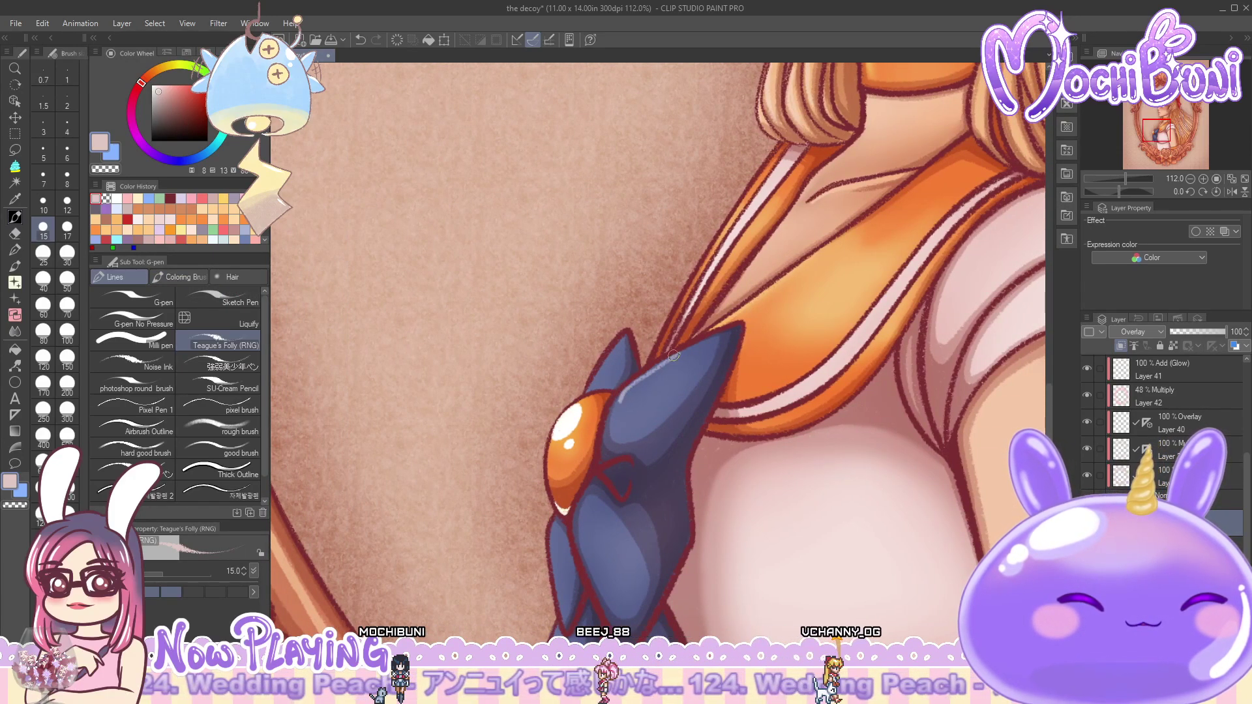
{"action": "mouse_move", "coordinate": [619, 412]}
{"action": "left_mouse_down"}
{"action": "mouse_move", "coordinate": [700, 343]}
{"action": "mouse_move", "coordinate": [620, 409]}
{"action": "mouse_move", "coordinate": [695, 351]}
{"action": "left_mouse_up"}
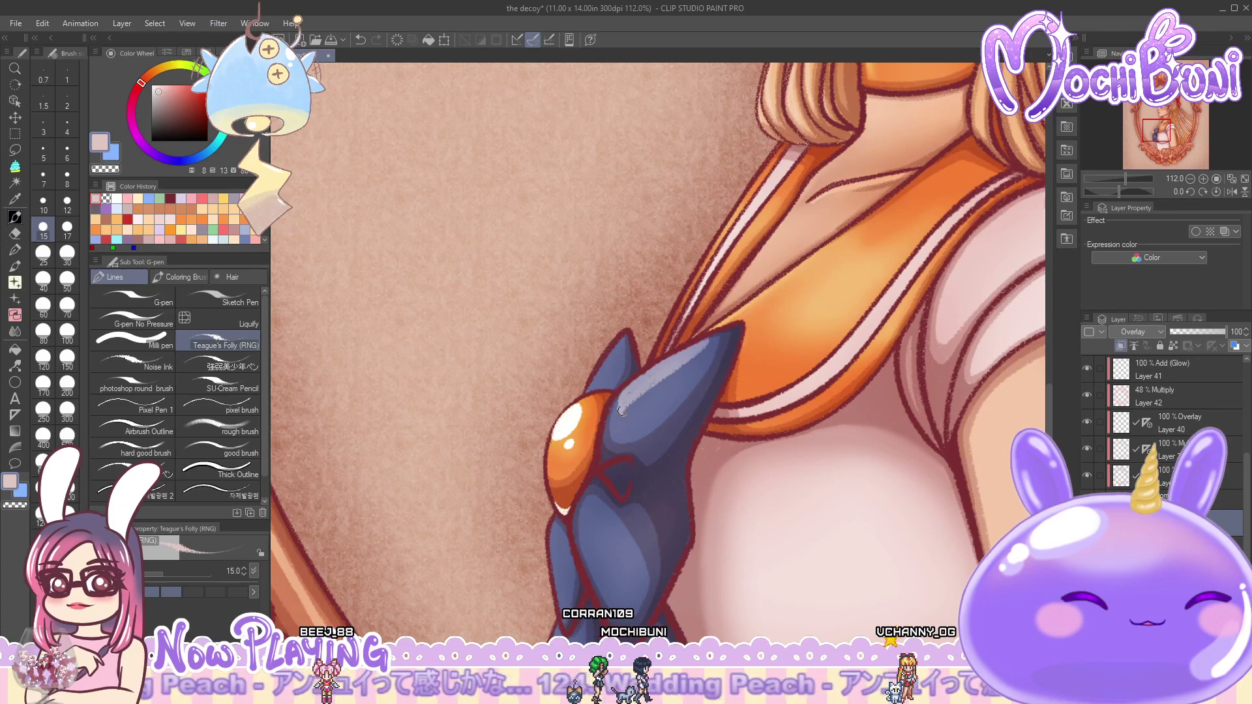
{"action": "left_click_drag", "start_coordinate": [643, 403], "coordinate": [639, 405]}
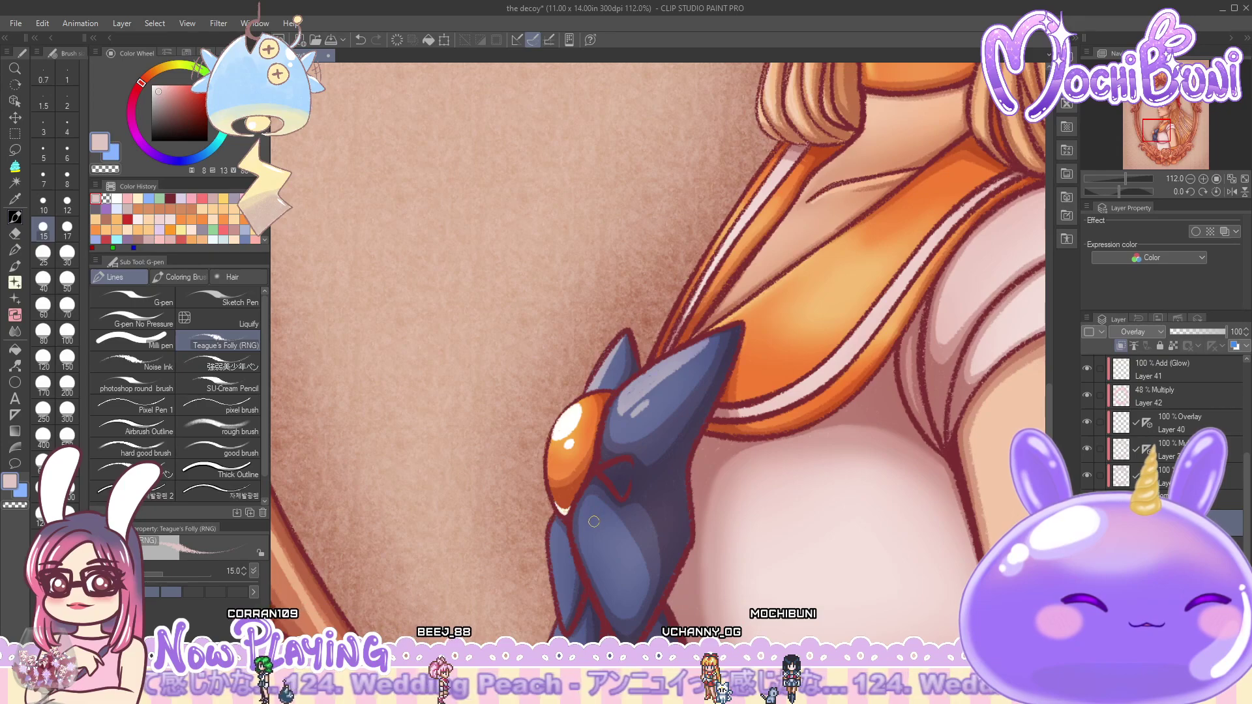
- Paint a pale highlight down the lower part of the blue bow, undoing and repainting its lower end
{"action": "left_click_drag", "start_coordinate": [598, 513], "coordinate": [609, 533]}
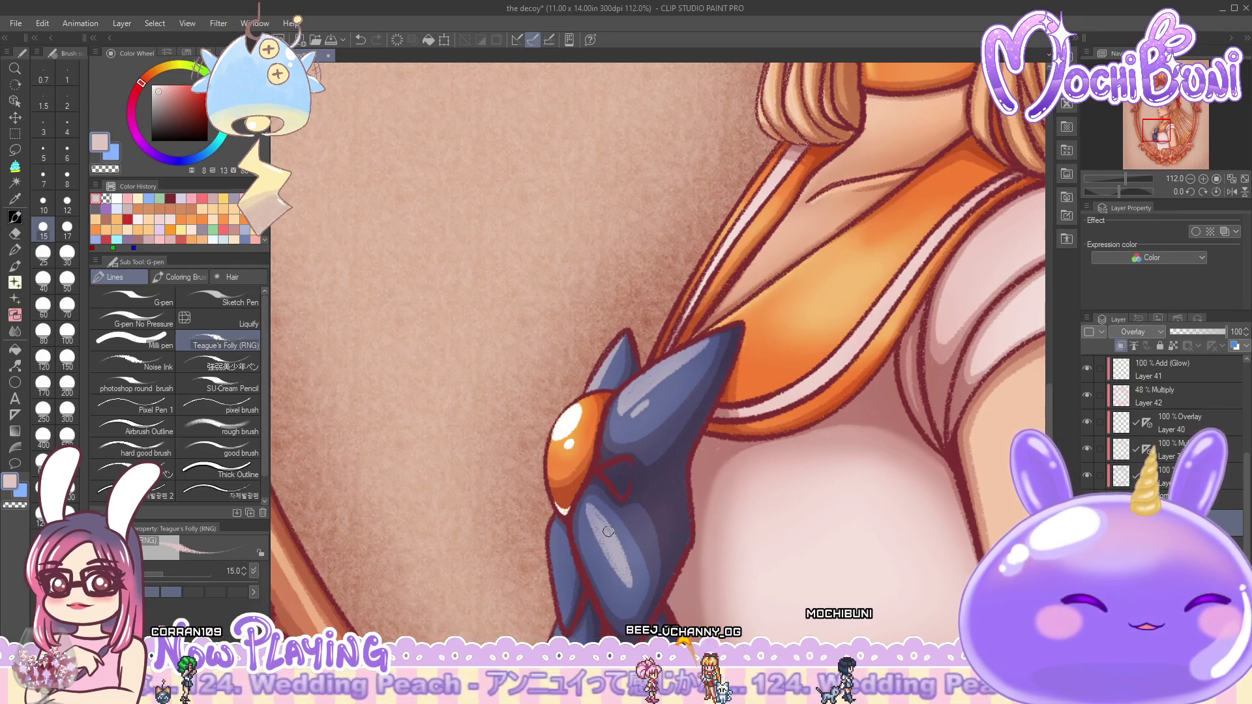
{"action": "left_click_drag", "start_coordinate": [611, 577], "coordinate": [624, 599]}
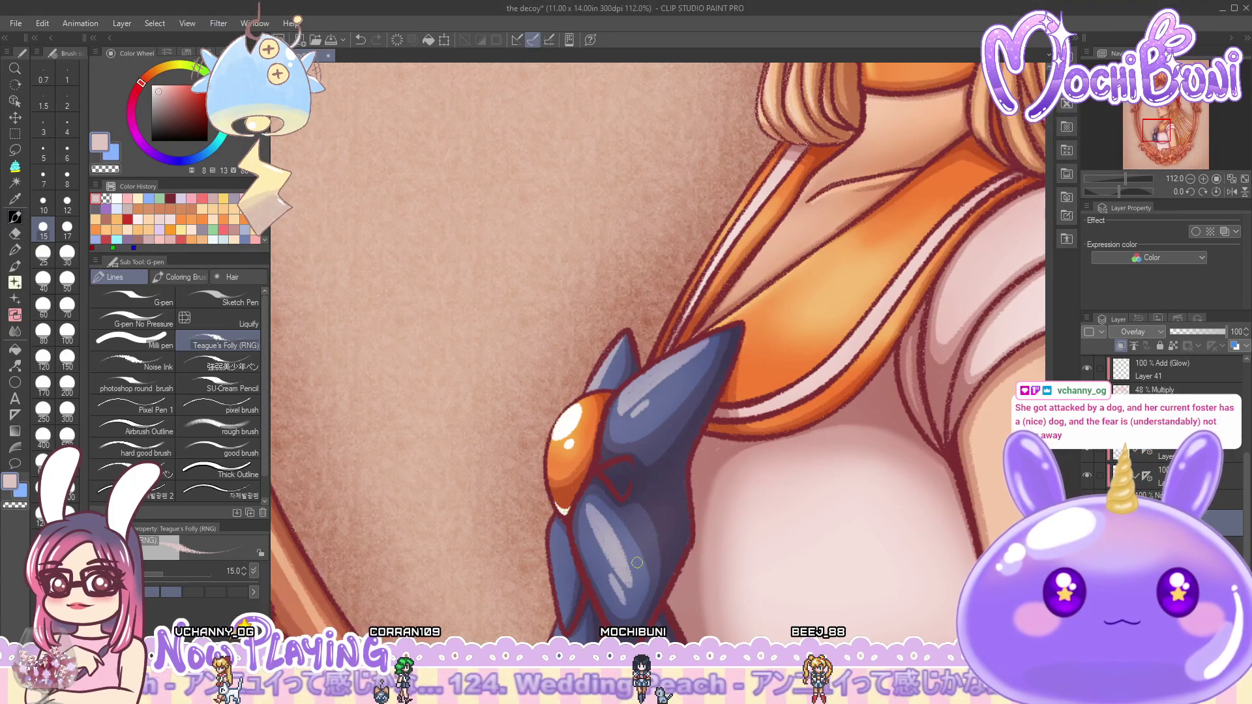
{"action": "key", "text": "ctrl+z"}
{"action": "left_click_drag", "start_coordinate": [612, 582], "coordinate": [623, 601]}
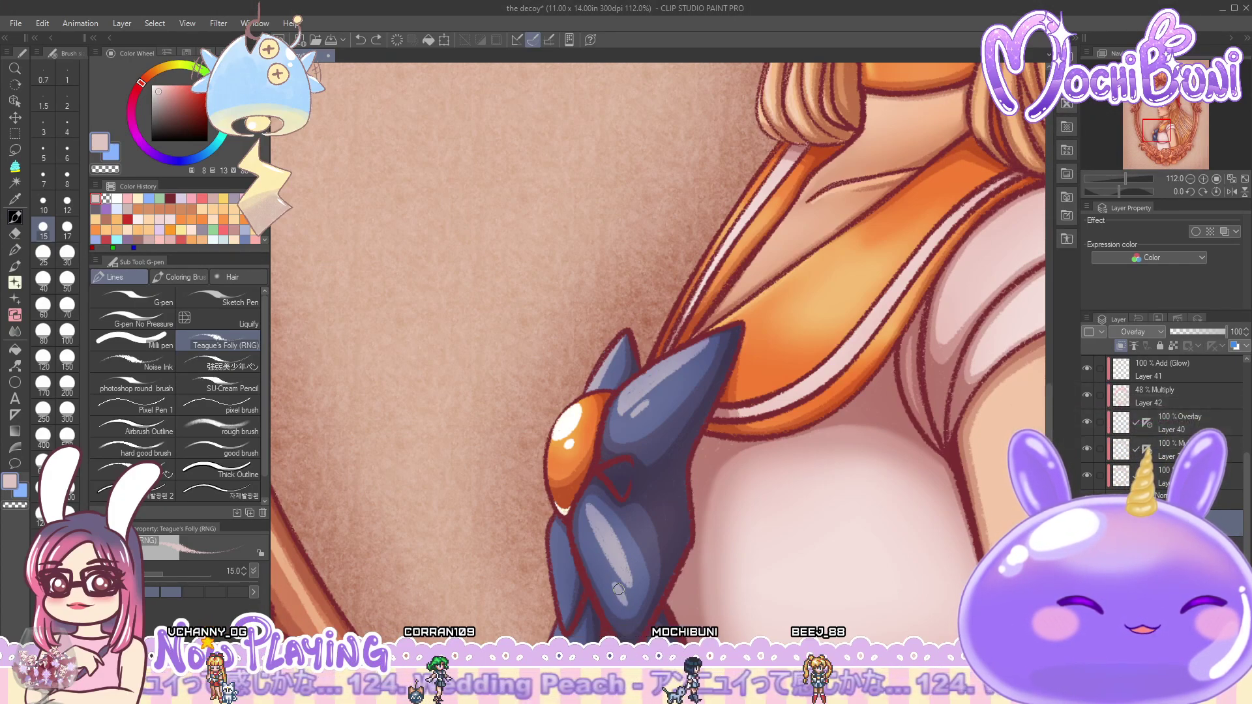
- Paint a thin pale highlight on the bow's narrow left loop at size 15, repainting it once and trimming it with transparent colour
{"action": "left_click_drag", "start_coordinate": [565, 621], "coordinate": [553, 525]}
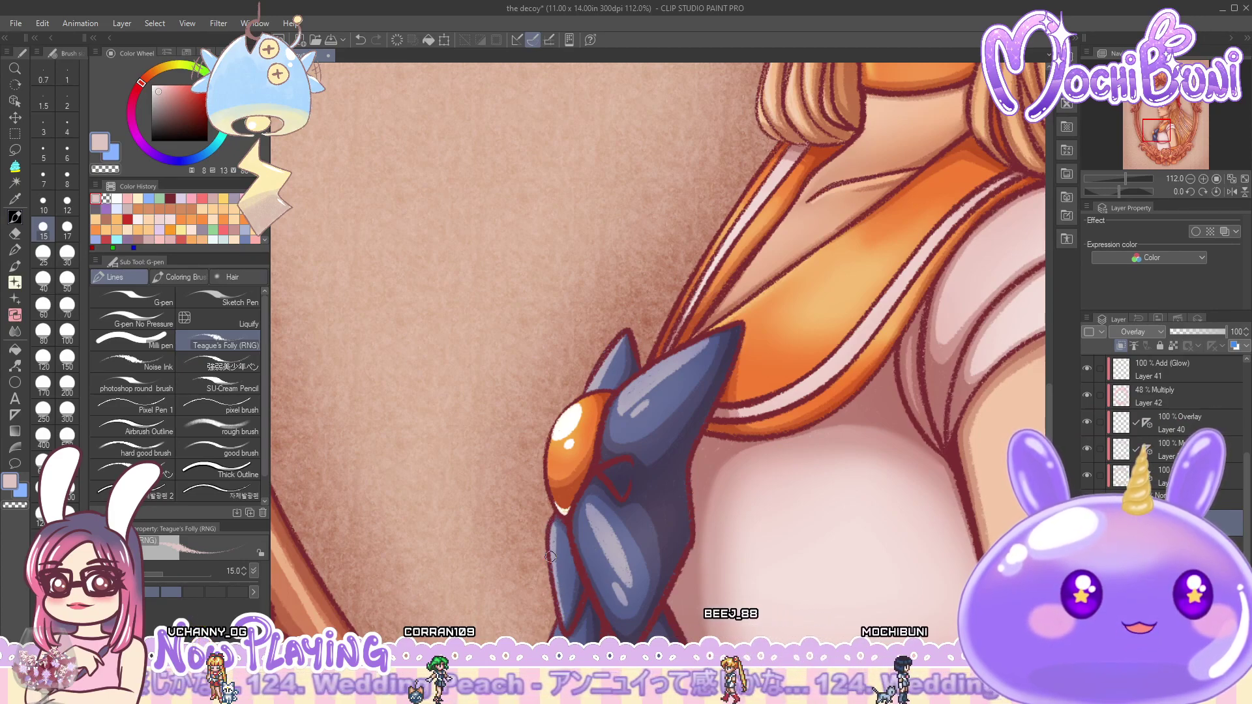
{"action": "key", "text": "ctrl+z"}
{"action": "left_click_drag", "start_coordinate": [553, 527], "coordinate": [560, 605]}
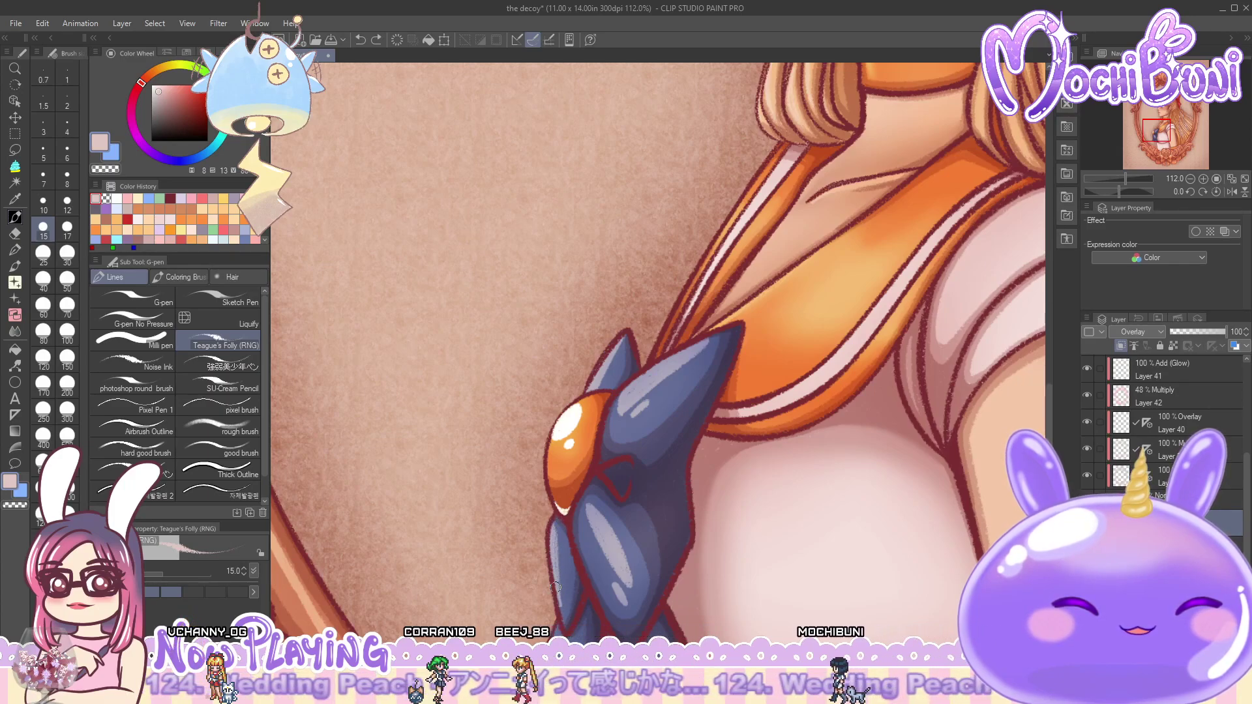
{"action": "key", "text": "c"}
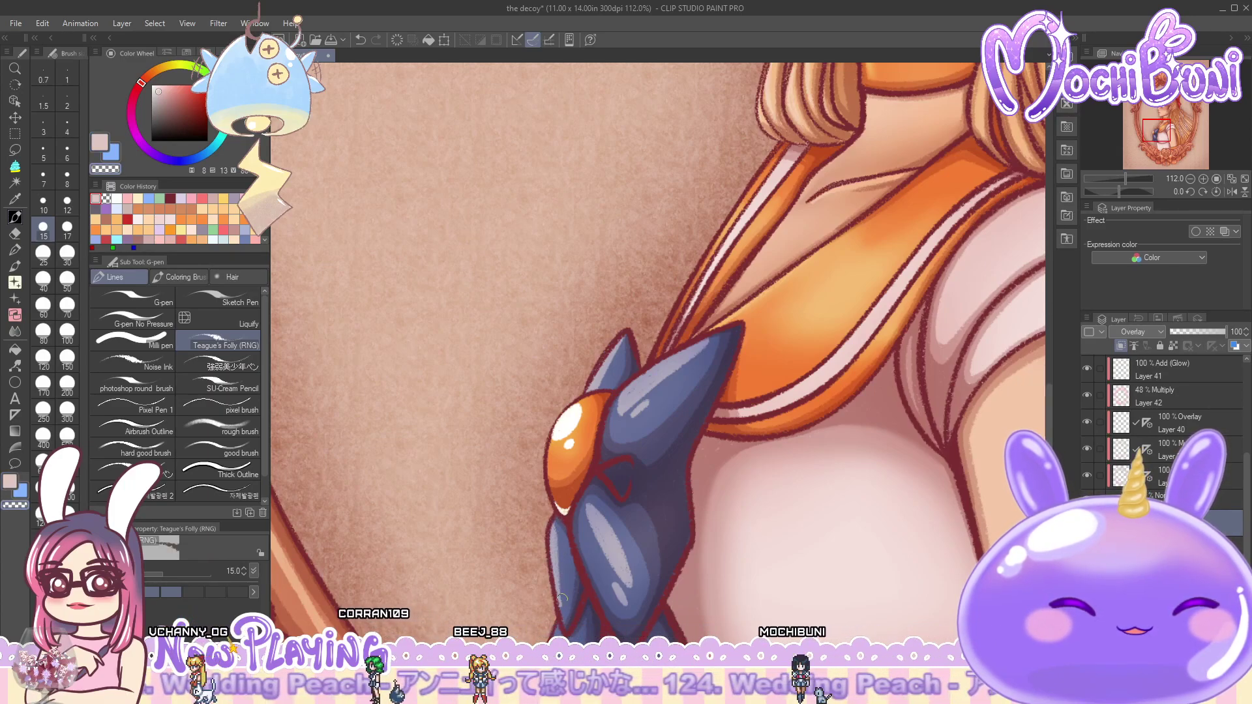
{"action": "left_click_drag", "start_coordinate": [558, 545], "coordinate": [563, 590]}
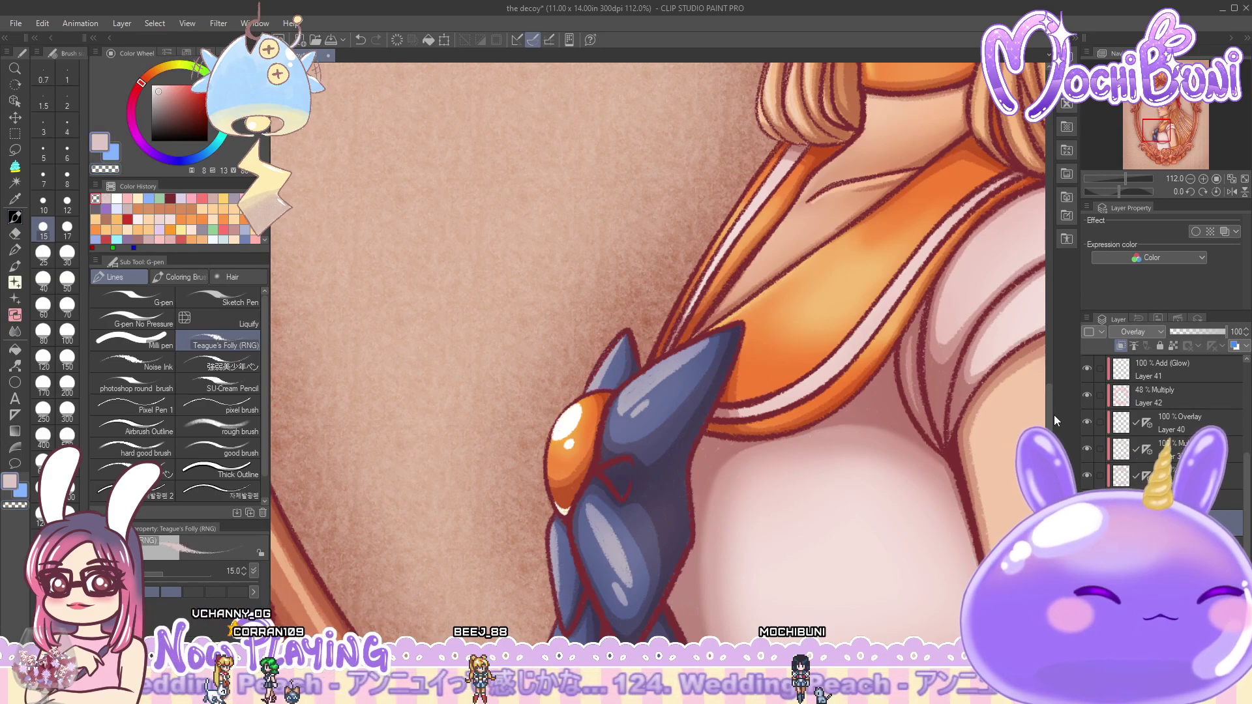
- Paint pale vertical highlight streaks down the tails of the blue bow with Teague's Folly at size 15
{"action": "scroll", "coordinate": [563, 589], "scroll_direction": "down", "scroll_amount": 5}
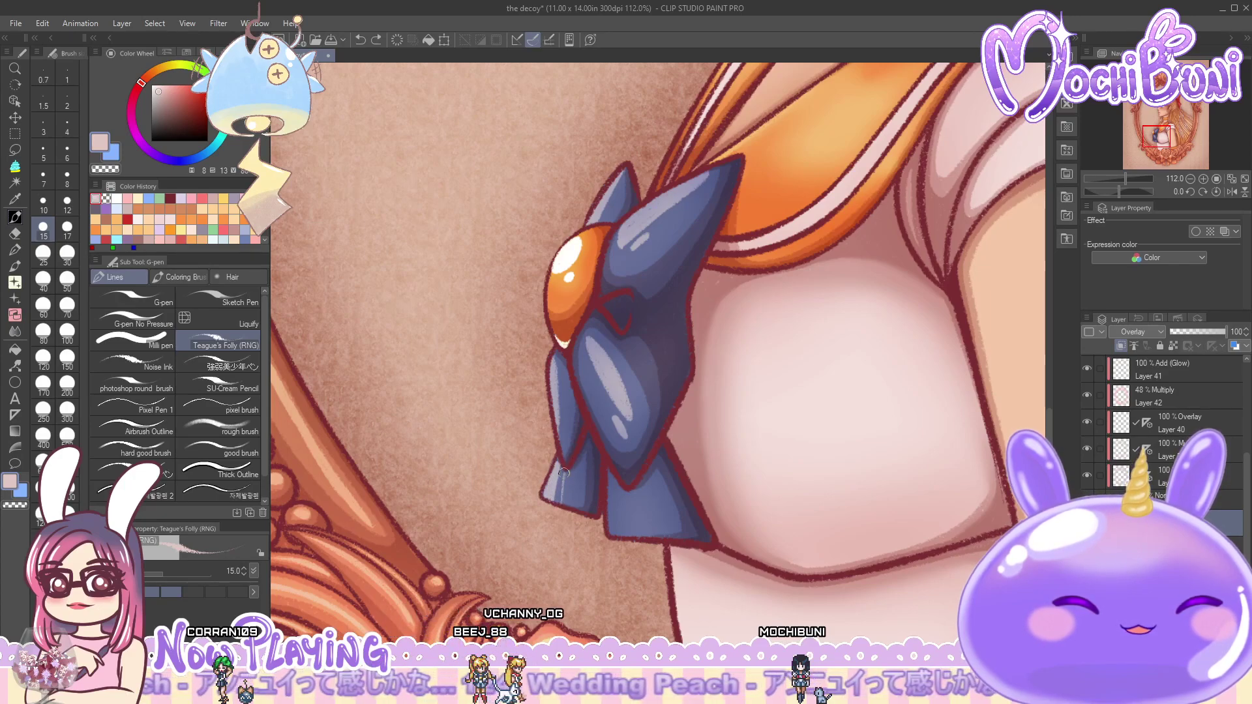
{"action": "left_click_drag", "start_coordinate": [608, 490], "coordinate": [609, 531]}
{"action": "left_click_drag", "start_coordinate": [614, 482], "coordinate": [619, 540]}
{"action": "left_click_drag", "start_coordinate": [623, 491], "coordinate": [631, 529]}
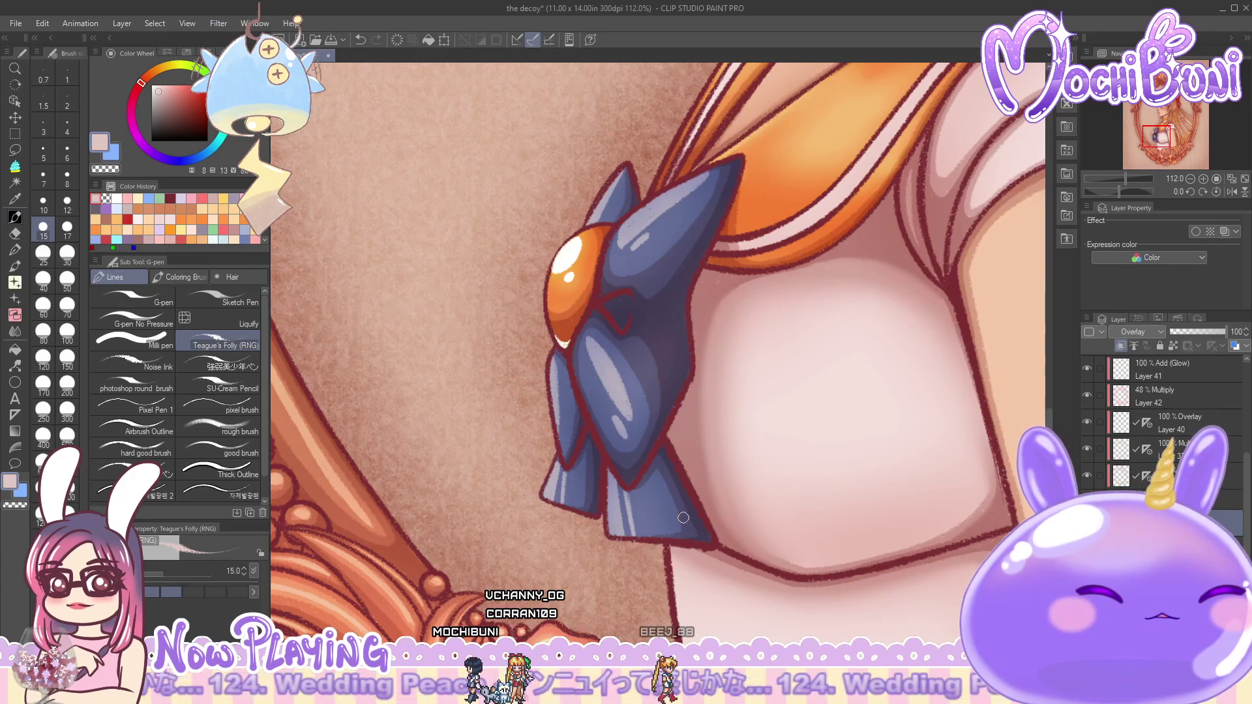
{"action": "scroll", "coordinate": [685, 513], "scroll_direction": "down", "scroll_amount": 8}
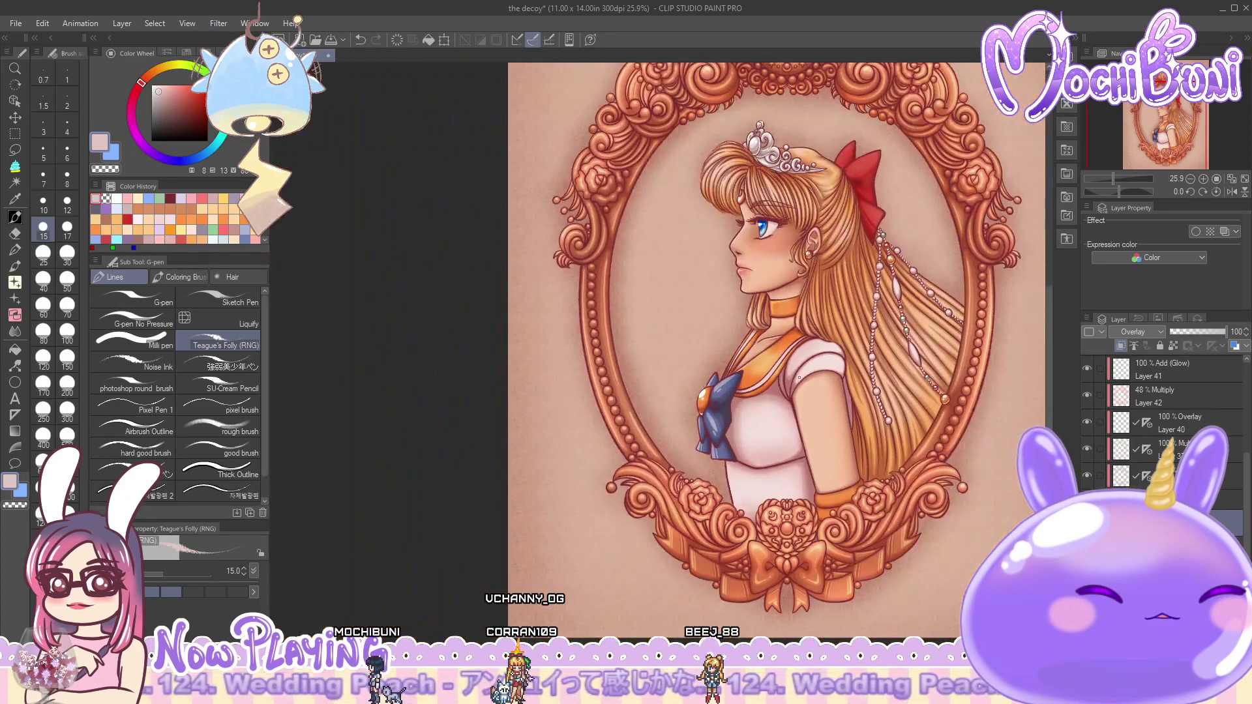
{"action": "scroll", "coordinate": [757, 382], "scroll_direction": "up", "scroll_amount": 6}
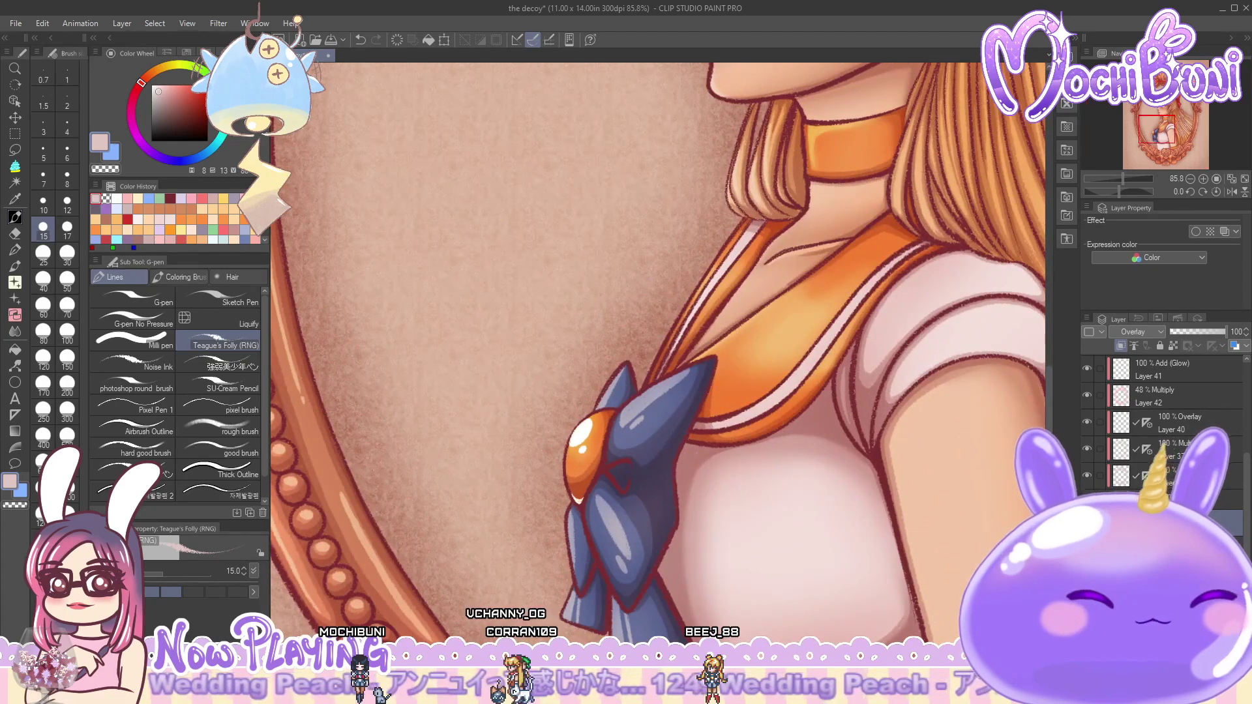
- Soften the highlights on the bow's lower loops and tails with the Froggy Blending brush at size 15
{"action": "left_click", "coordinate": [179, 276]}
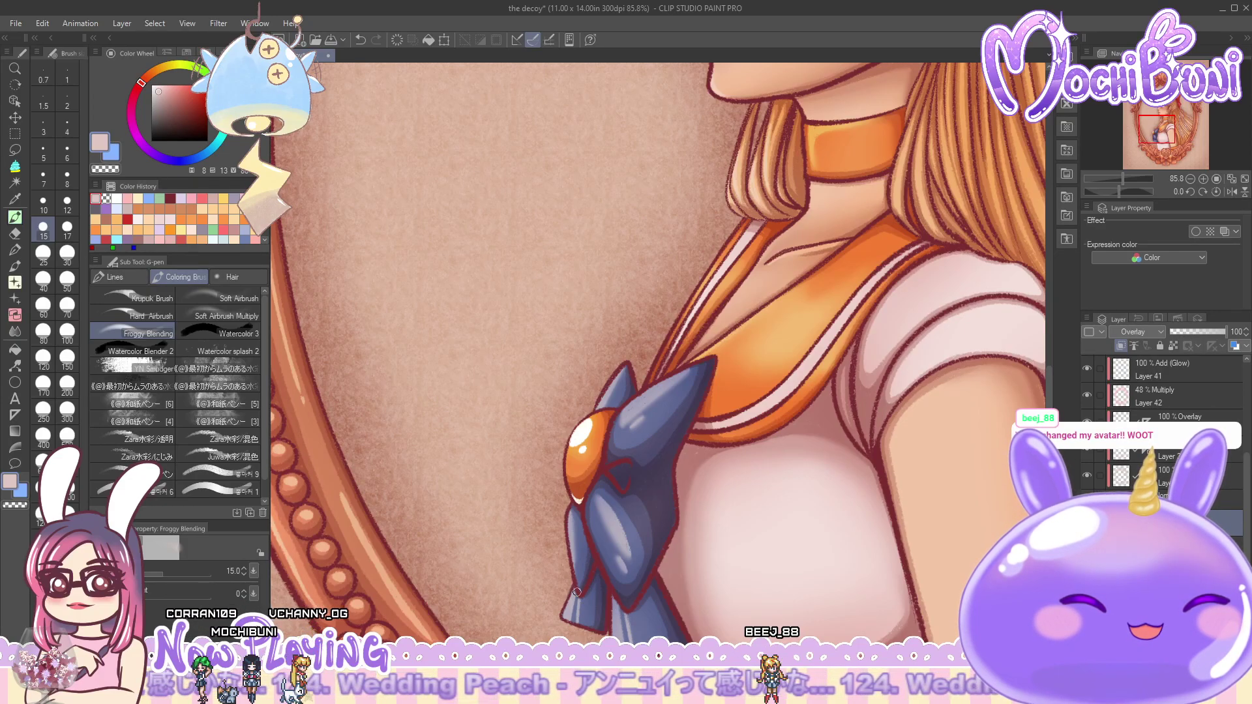
{"action": "scroll", "coordinate": [711, 550], "scroll_direction": "down", "scroll_amount": 2}
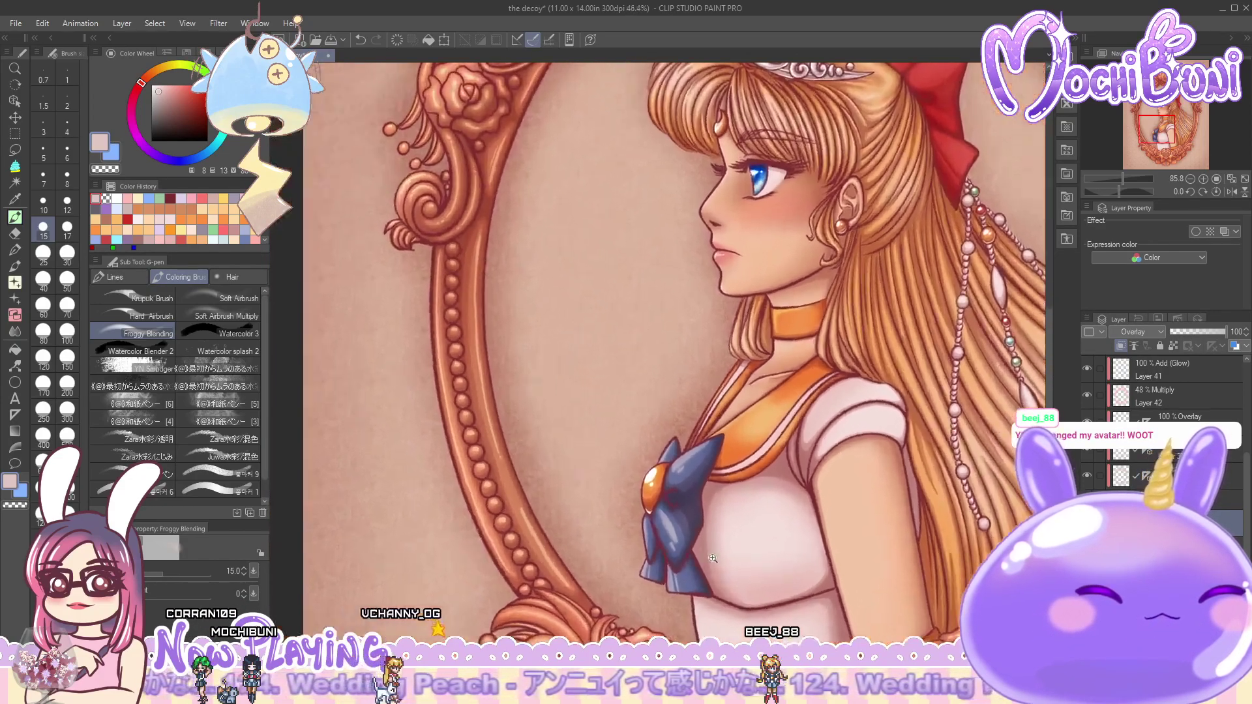
{"action": "scroll", "coordinate": [712, 550], "scroll_direction": "up", "scroll_amount": 2}
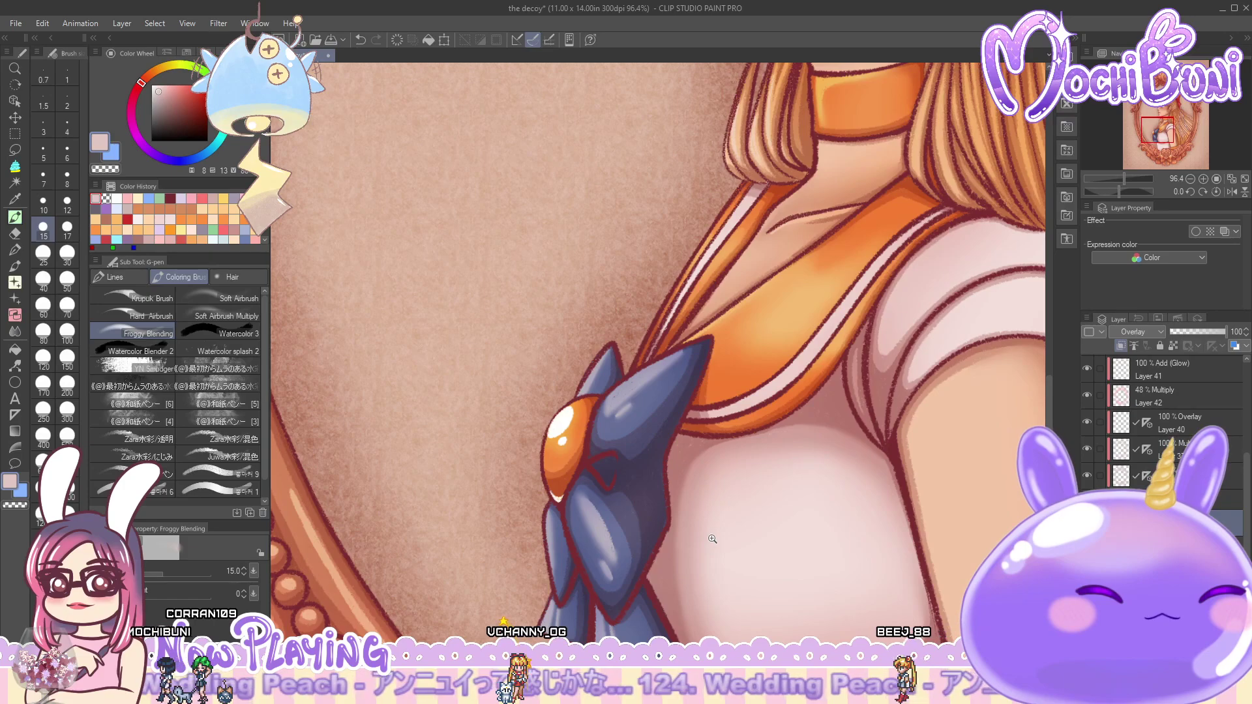
{"action": "scroll", "coordinate": [712, 539], "scroll_direction": "down", "scroll_amount": 2}
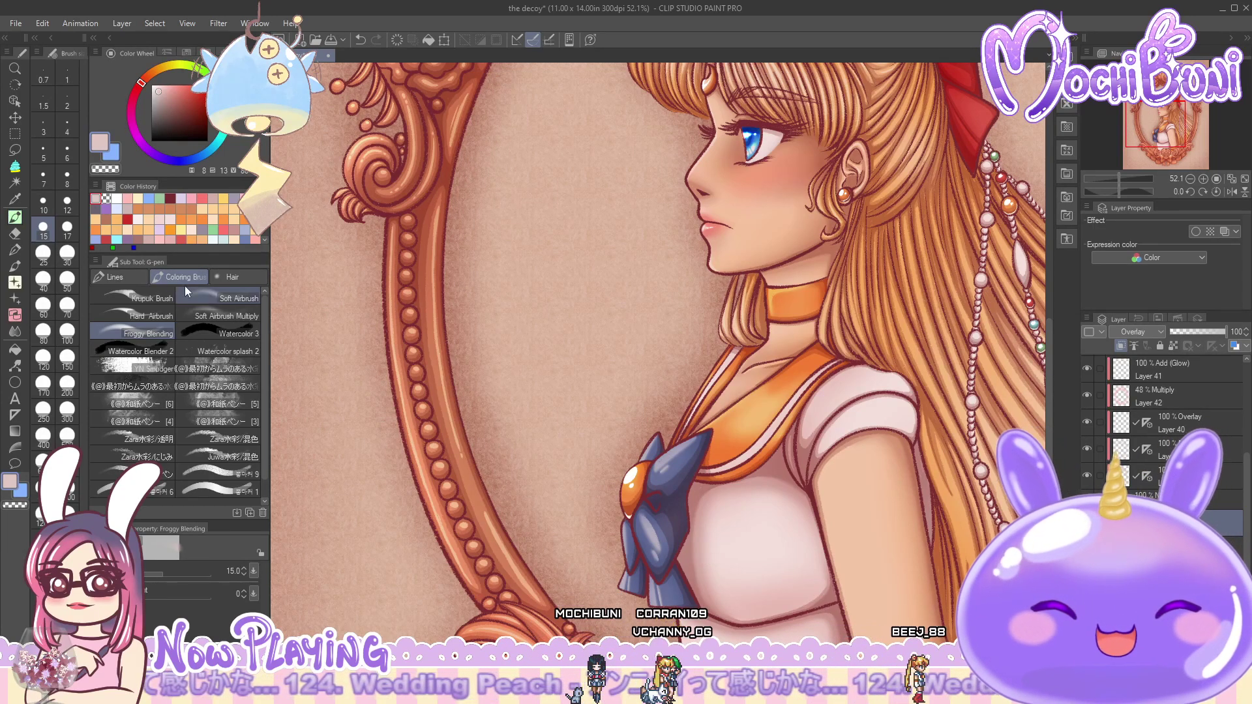
{"action": "left_click", "coordinate": [119, 277]}
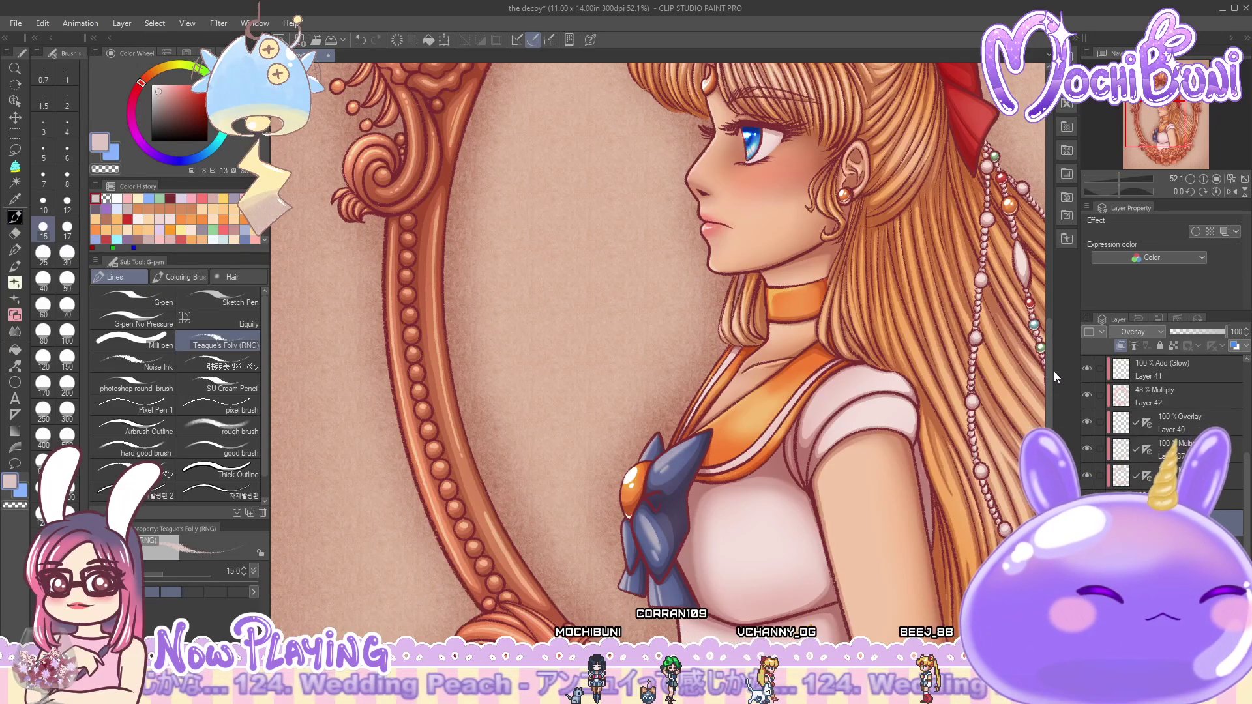
{"action": "left_click_drag", "start_coordinate": [1051, 404], "coordinate": [1059, 374]}
{"action": "scroll", "coordinate": [777, 406], "scroll_direction": "up", "scroll_amount": 3}
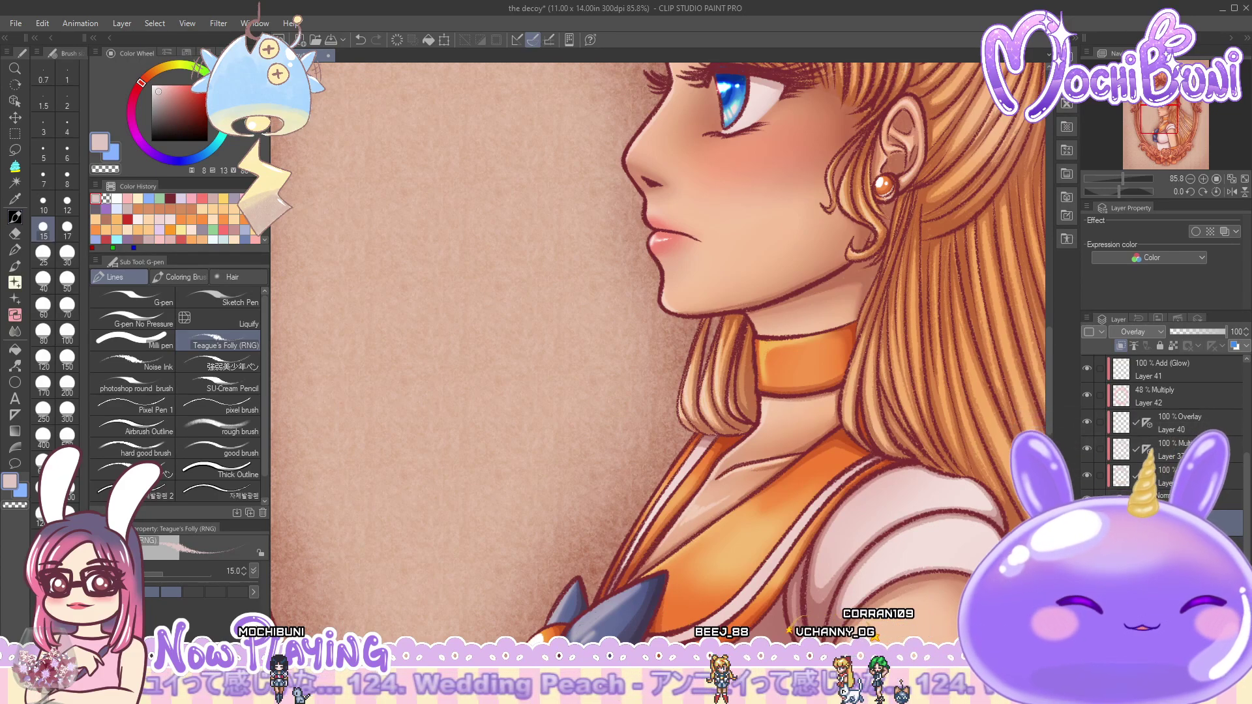
{"action": "left_click", "coordinate": [193, 279]}
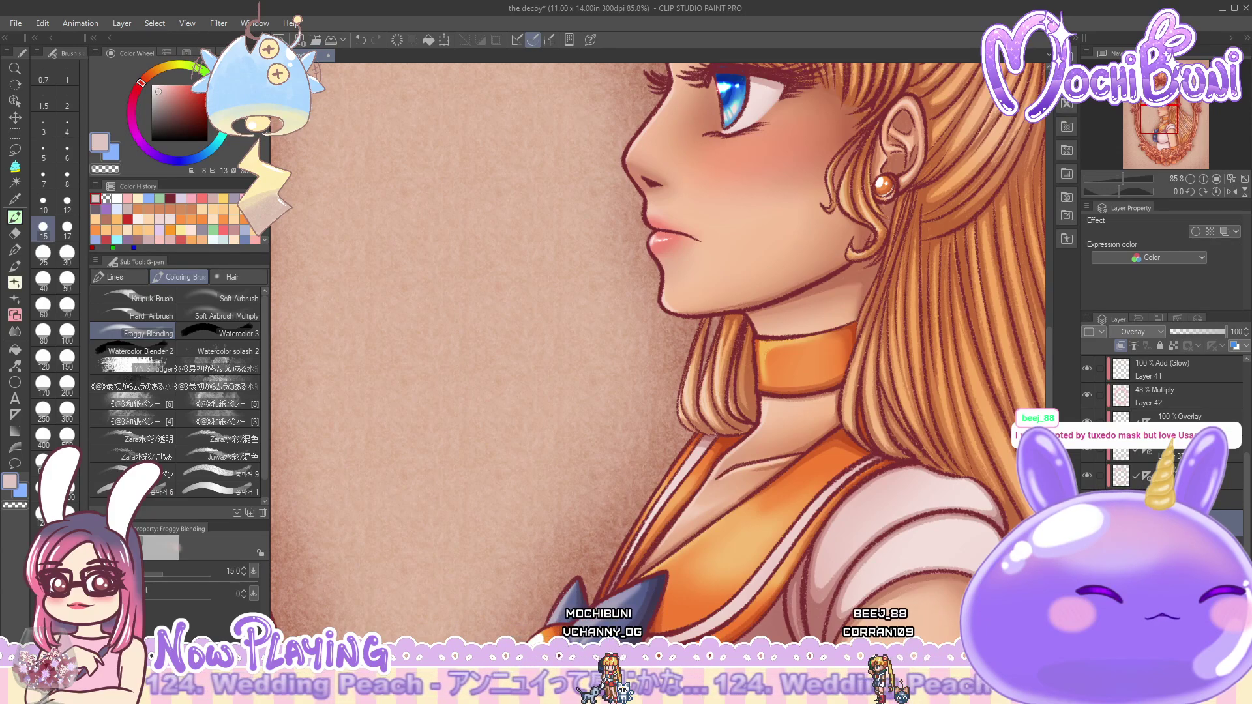
- Paint a long pale highlight near the arm's front edge with Teague's Folly at size 25 and soften it with Froggy Blending at size 40
{"action": "left_click", "coordinate": [116, 277]}
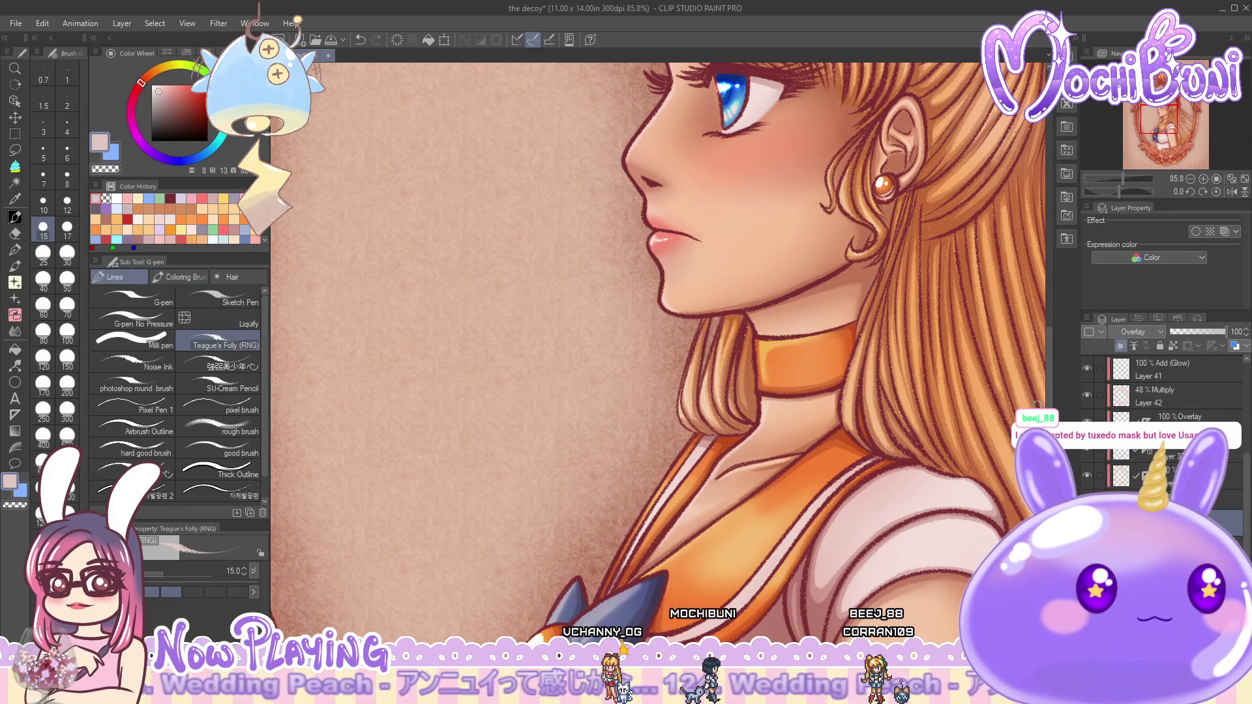
{"action": "scroll", "coordinate": [659, 346], "scroll_direction": "down", "scroll_amount": 10}
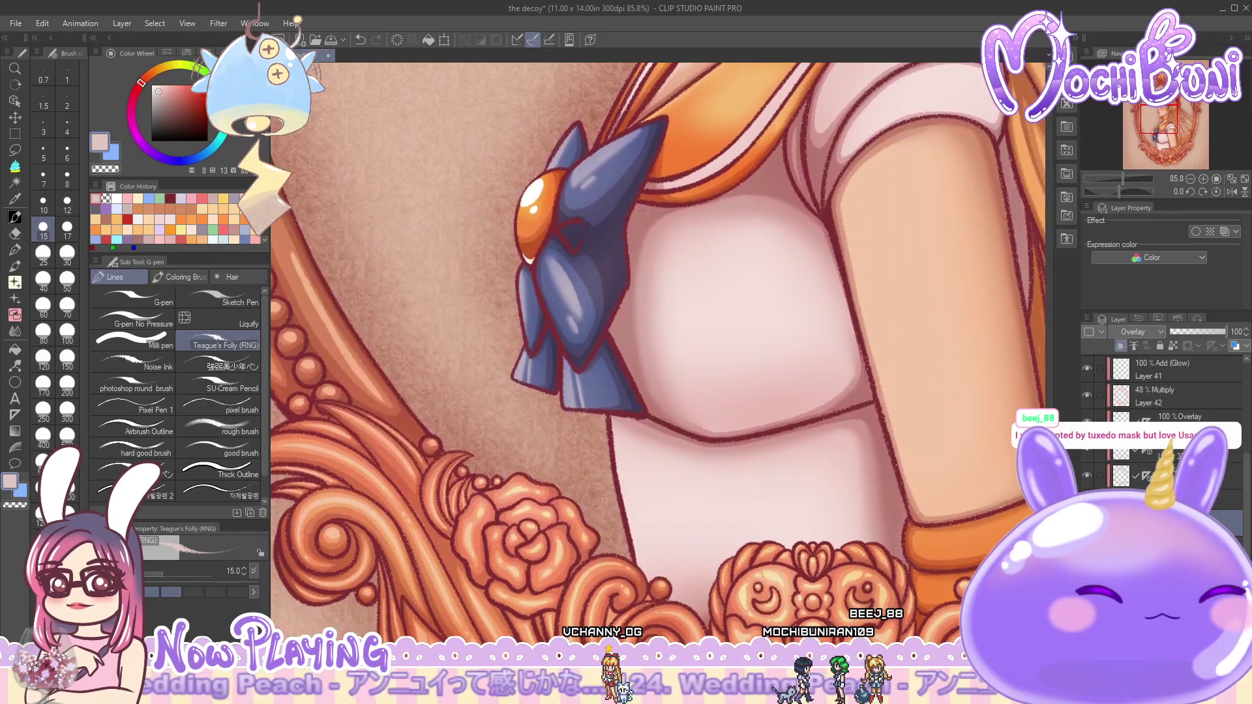
{"action": "scroll", "coordinate": [658, 346], "scroll_direction": "right", "scroll_amount": 5}
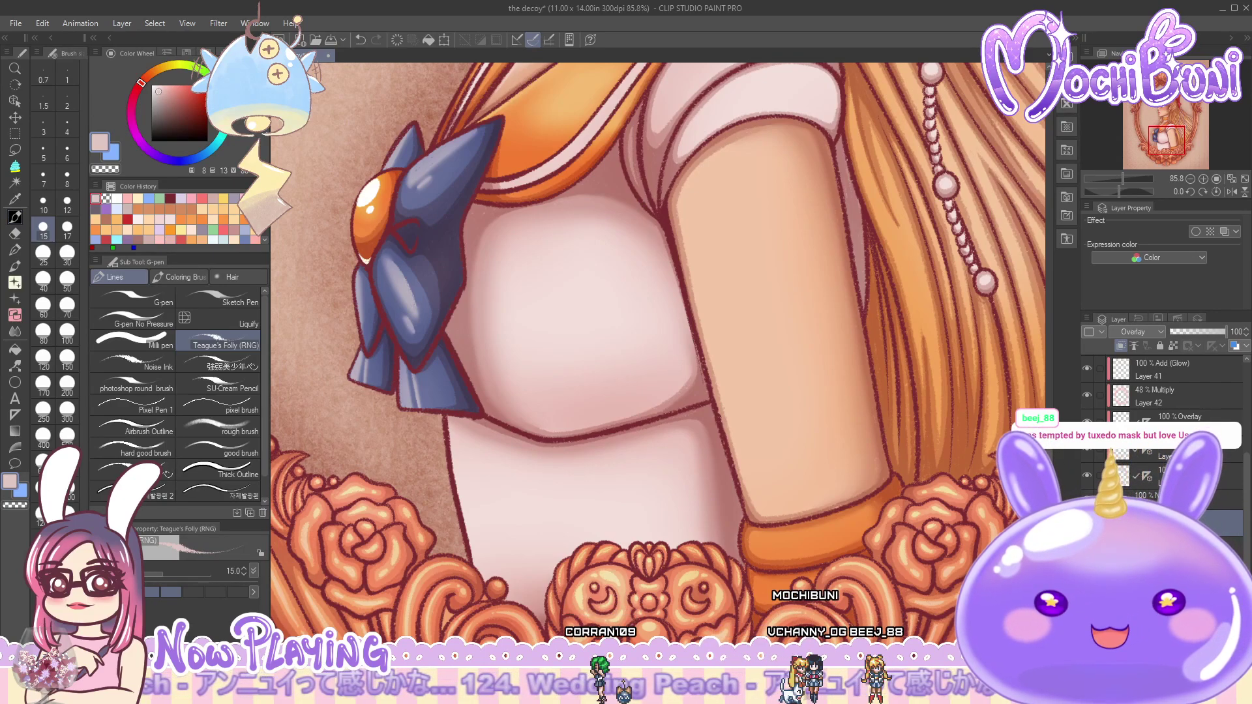
{"action": "key", "text": "bracketright"}
{"action": "key", "text": "bracketright"}
{"action": "left_click_drag", "start_coordinate": [696, 208], "coordinate": [712, 276]}
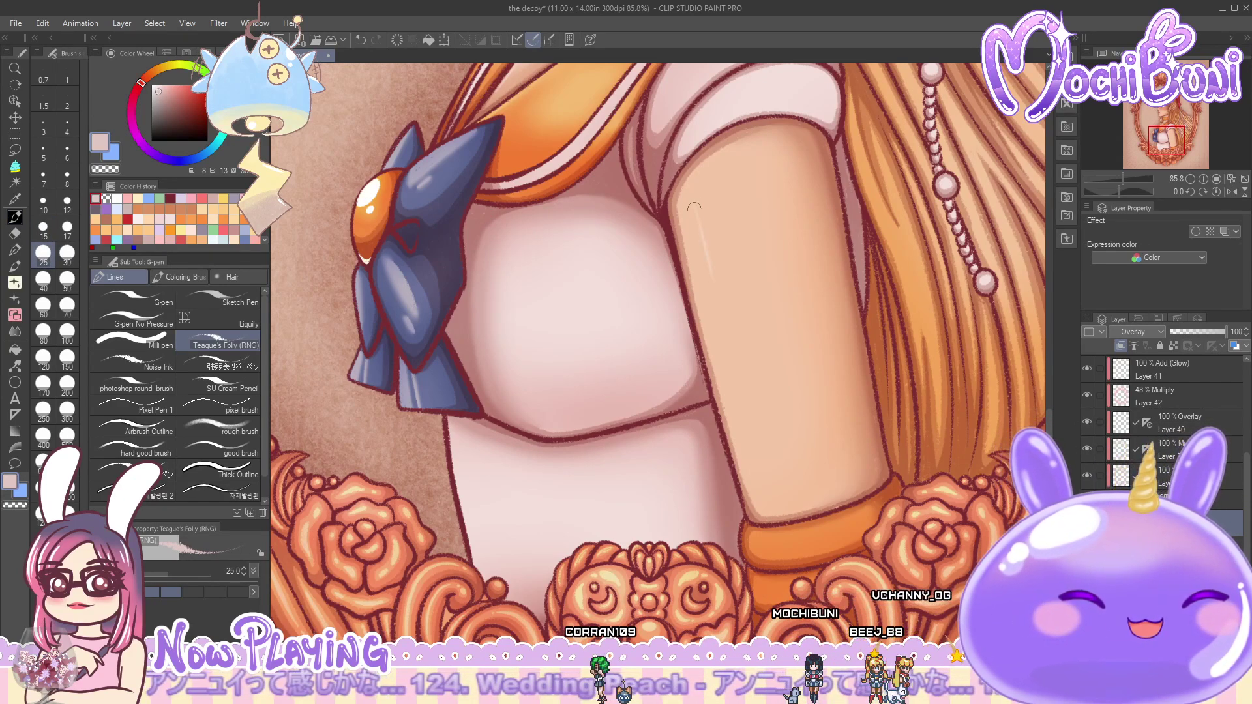
{"action": "mouse_move", "coordinate": [693, 203]}
{"action": "left_mouse_down"}
{"action": "mouse_move", "coordinate": [759, 485]}
{"action": "mouse_move", "coordinate": [774, 503]}
{"action": "left_mouse_up"}
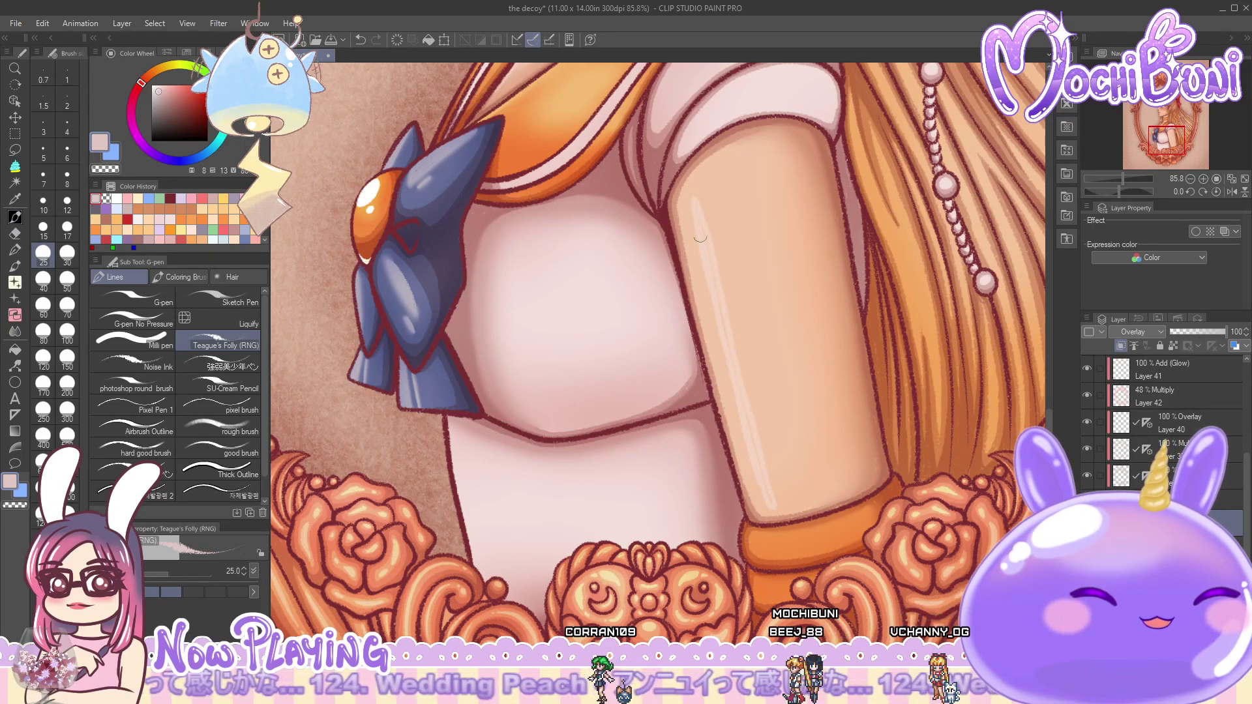
{"action": "left_click_drag", "start_coordinate": [692, 200], "coordinate": [775, 500]}
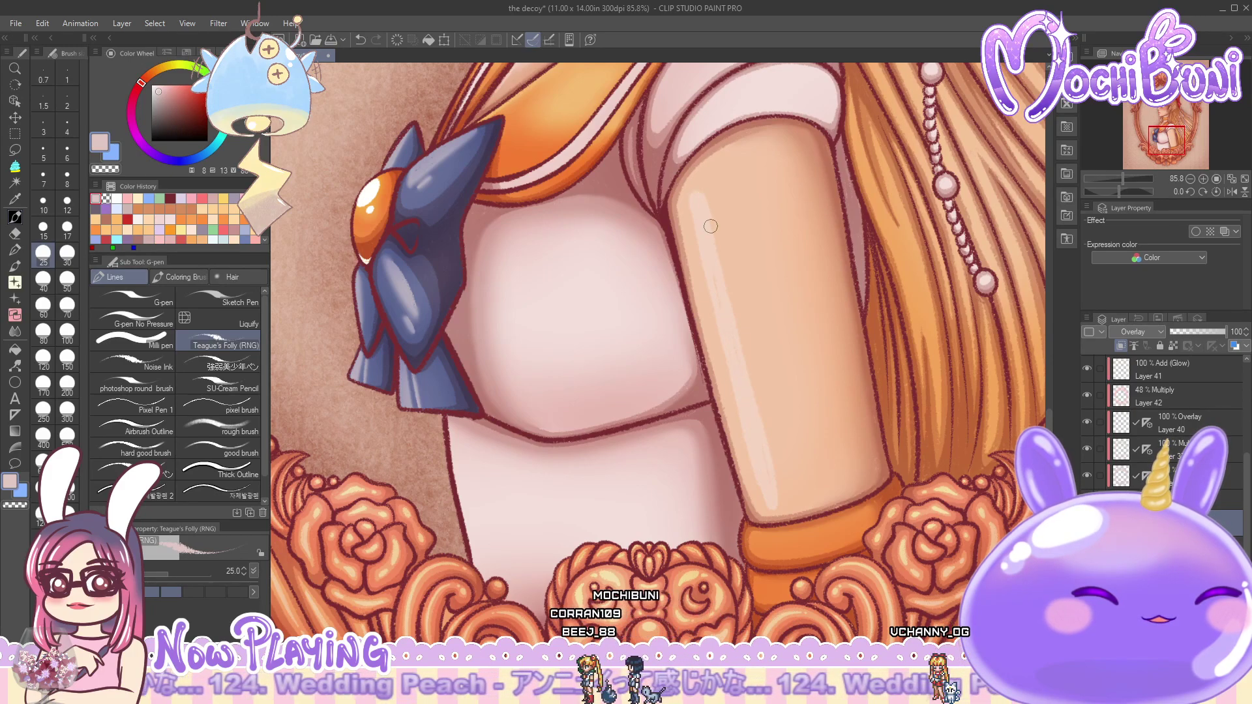
{"action": "left_click_drag", "start_coordinate": [698, 188], "coordinate": [776, 480]}
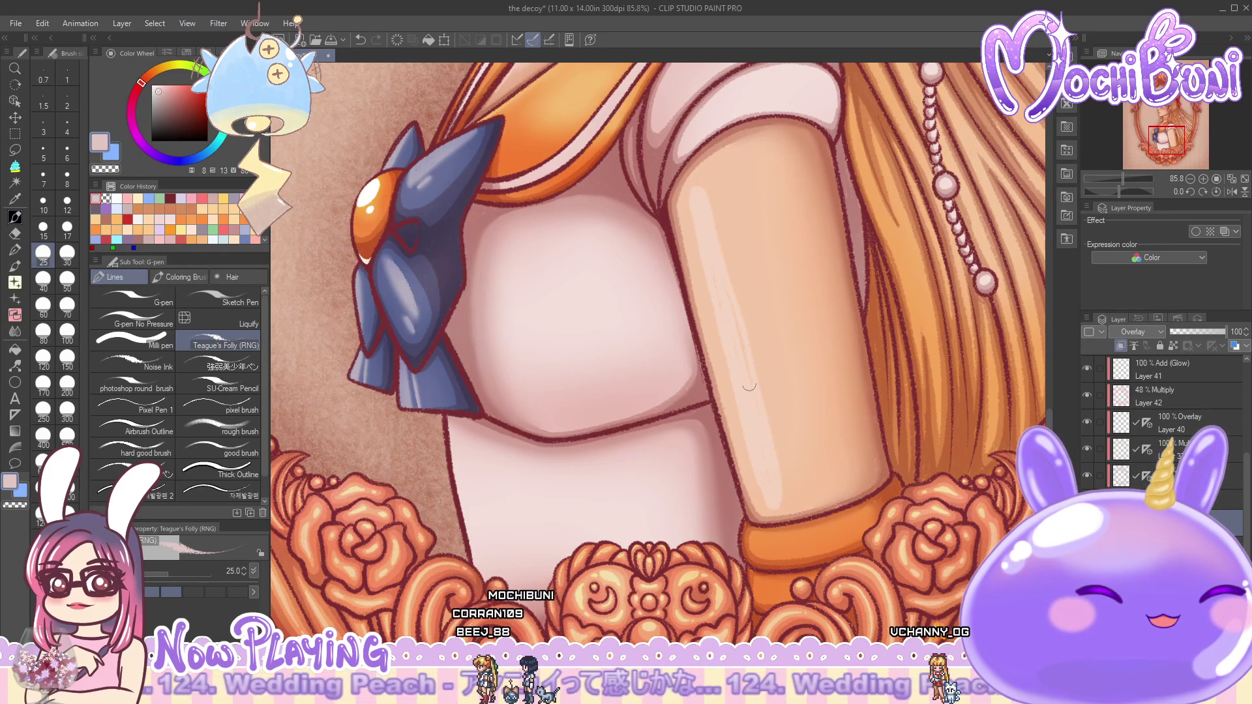
{"action": "left_click", "coordinate": [183, 278]}
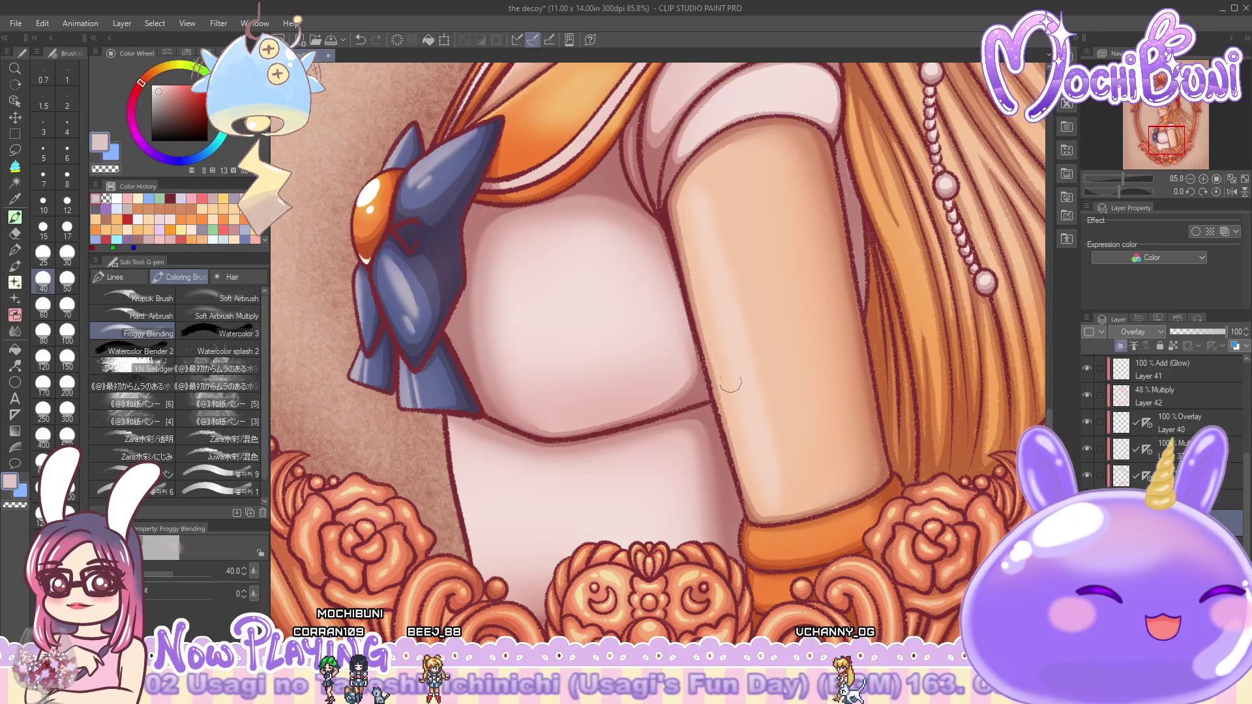
{"action": "scroll", "coordinate": [790, 464], "scroll_direction": "down", "scroll_amount": 5}
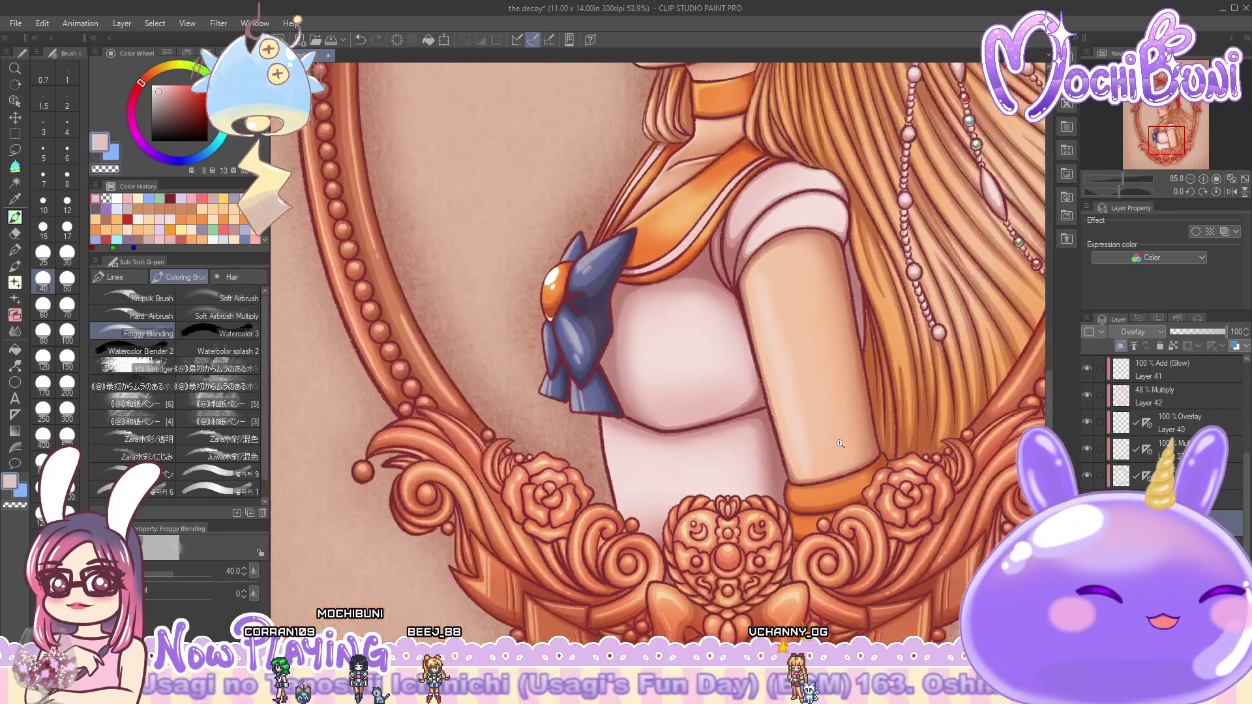
{"action": "scroll", "coordinate": [830, 470], "scroll_direction": "up", "scroll_amount": 3}
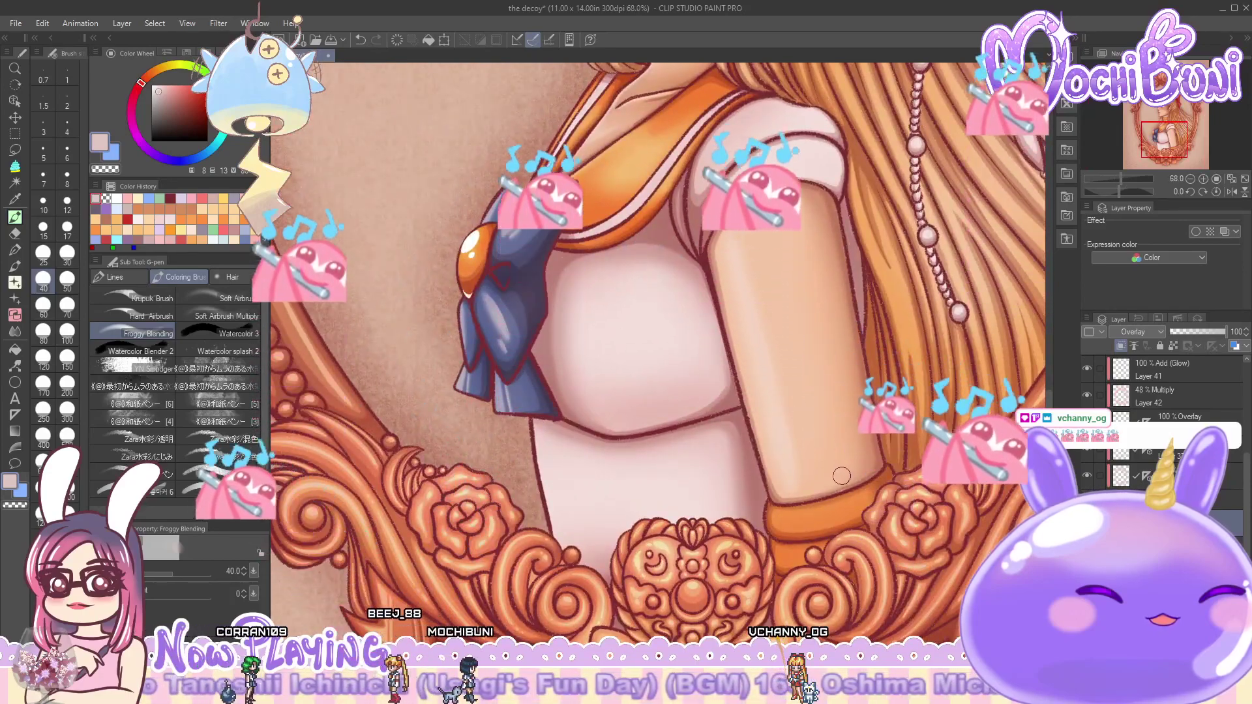
- Lasso the highlight on the arm, delete it from the layer and clear the selection
{"action": "left_click", "coordinate": [15, 150]}
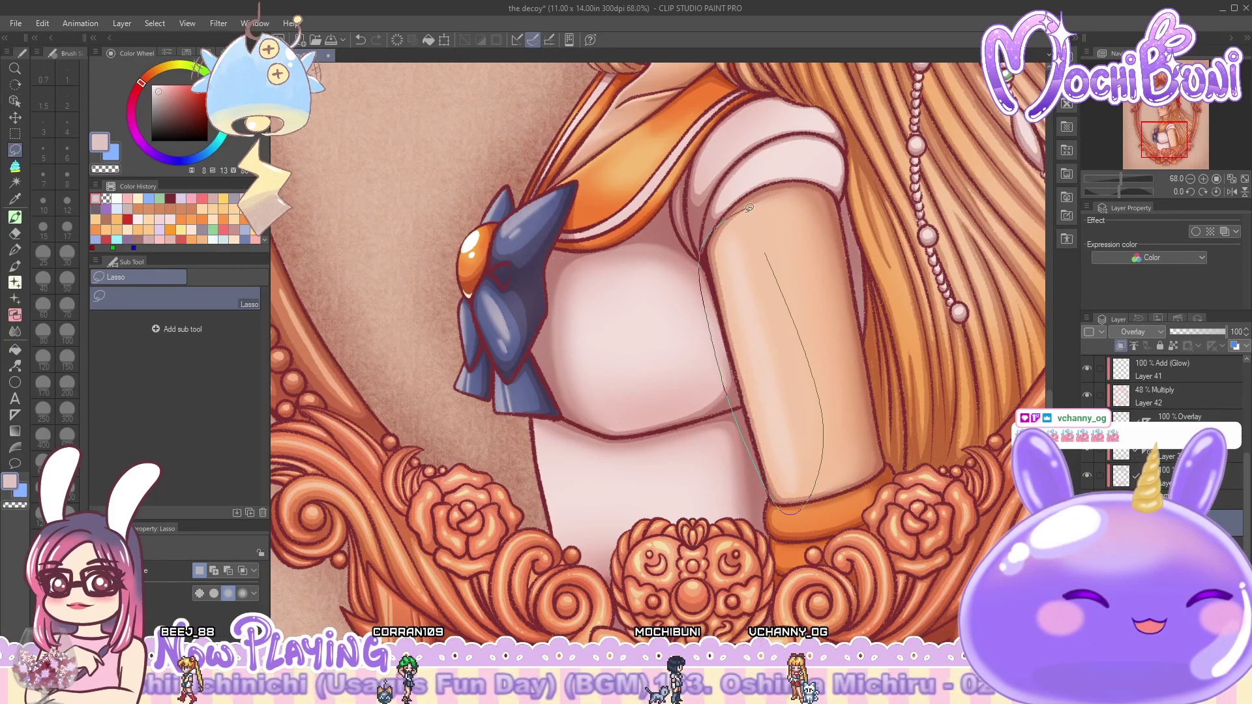
{"action": "left_click_drag", "start_coordinate": [753, 208], "coordinate": [761, 208]}
{"action": "key", "text": "Delete"}
{"action": "key", "text": "ctrl+d"}
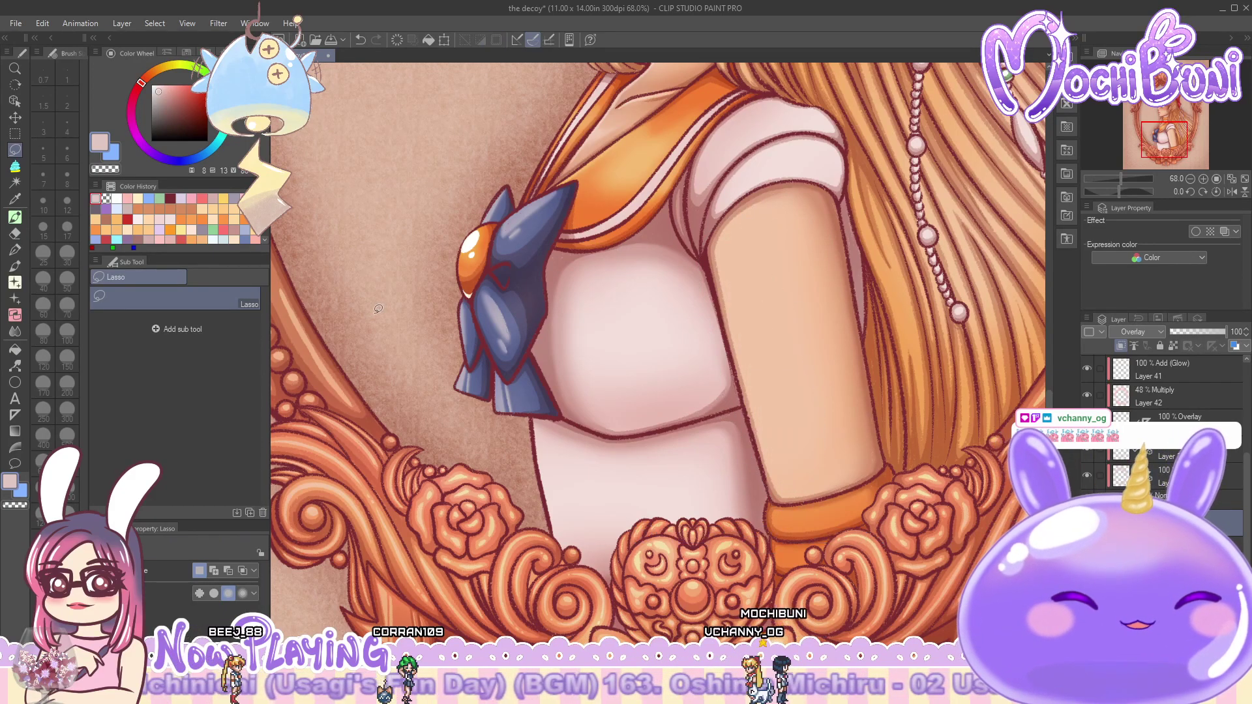
- Paint a long pale highlight closer to the middle of the arm, from sleeve to glove, with Teague's Folly at size 25
{"action": "left_click", "coordinate": [15, 216]}
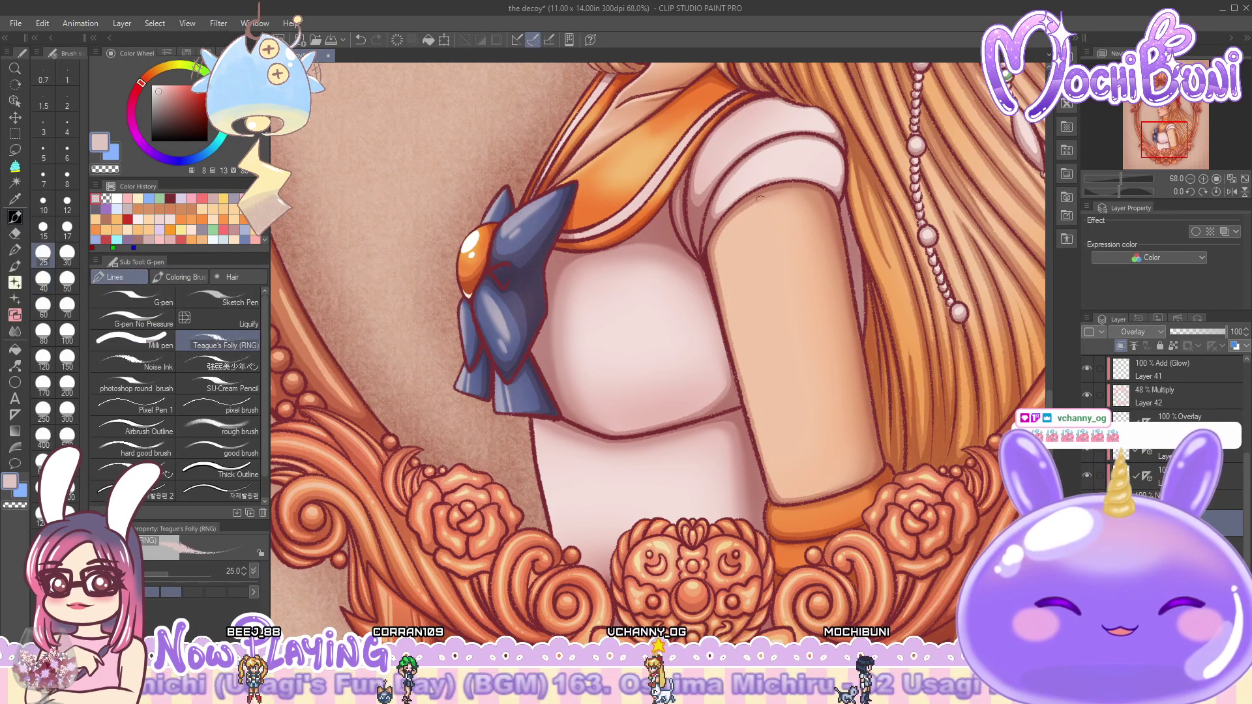
{"action": "left_click_drag", "start_coordinate": [747, 231], "coordinate": [761, 288]}
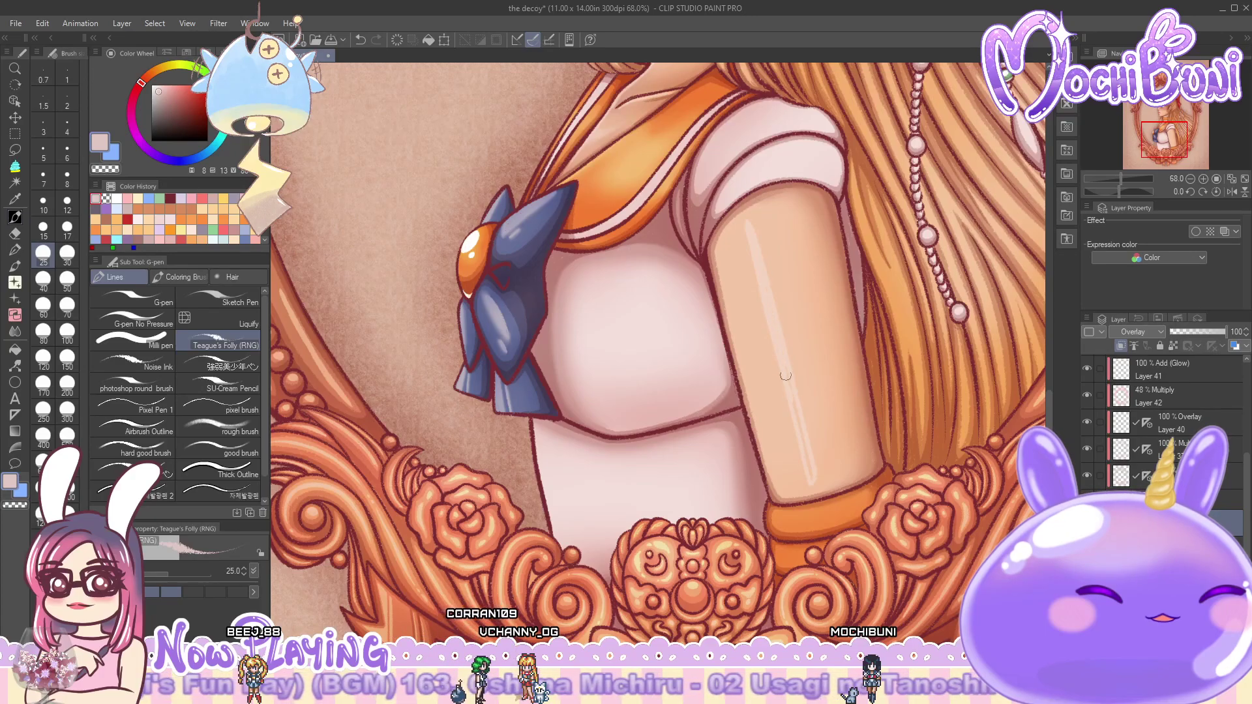
{"action": "left_click_drag", "start_coordinate": [805, 456], "coordinate": [776, 365]}
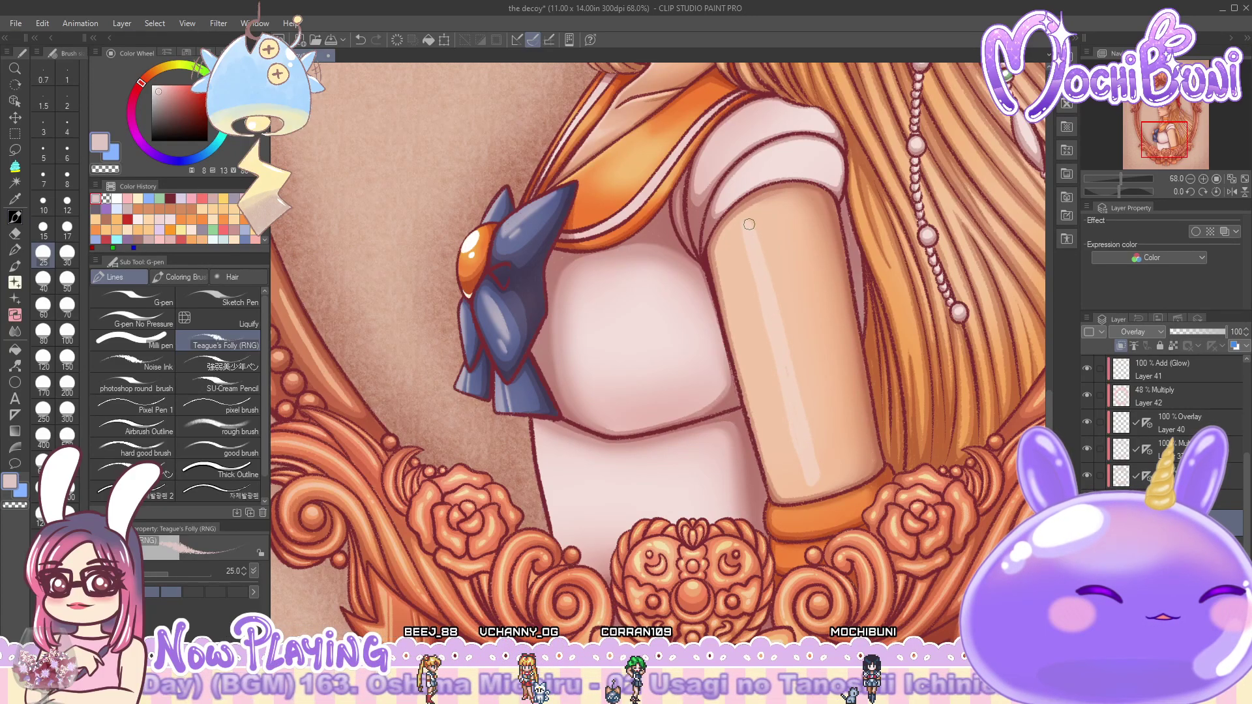
- Blend the arm highlight into the skin with Froggy Blending at size 40 and smooth it further at size 80
{"action": "left_click", "coordinate": [161, 277]}
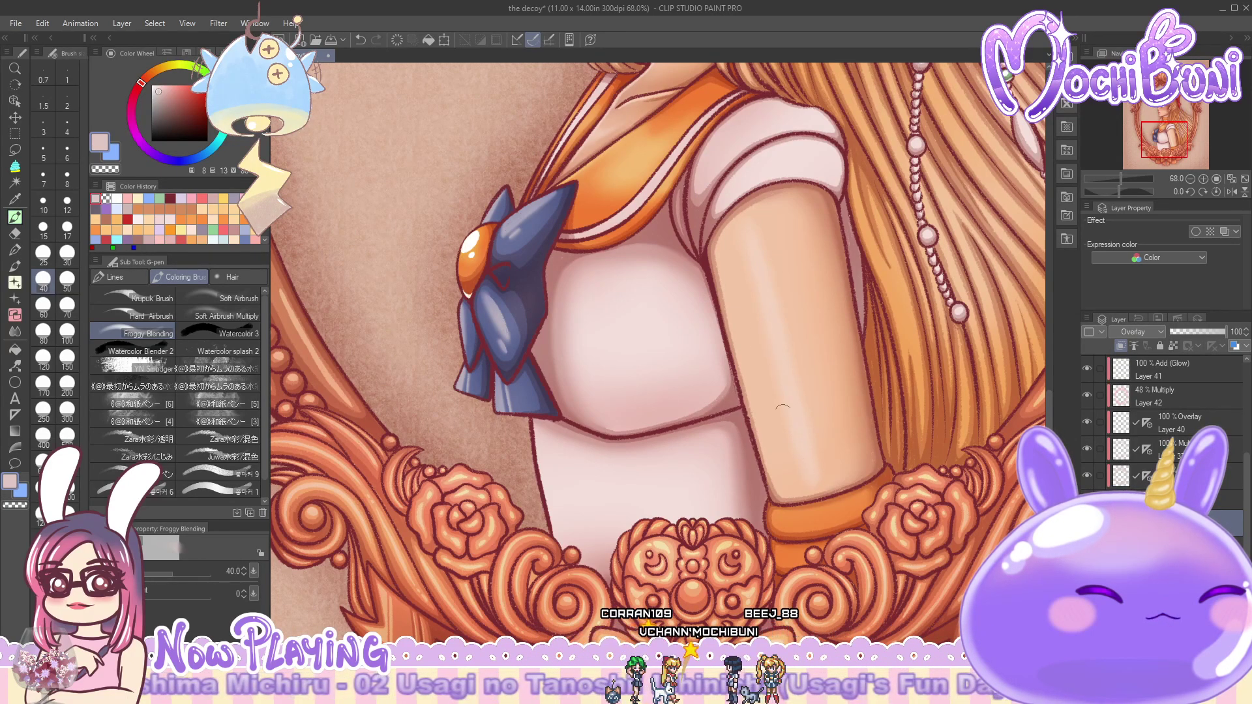
{"action": "scroll", "coordinate": [794, 388], "scroll_direction": "down", "scroll_amount": 5}
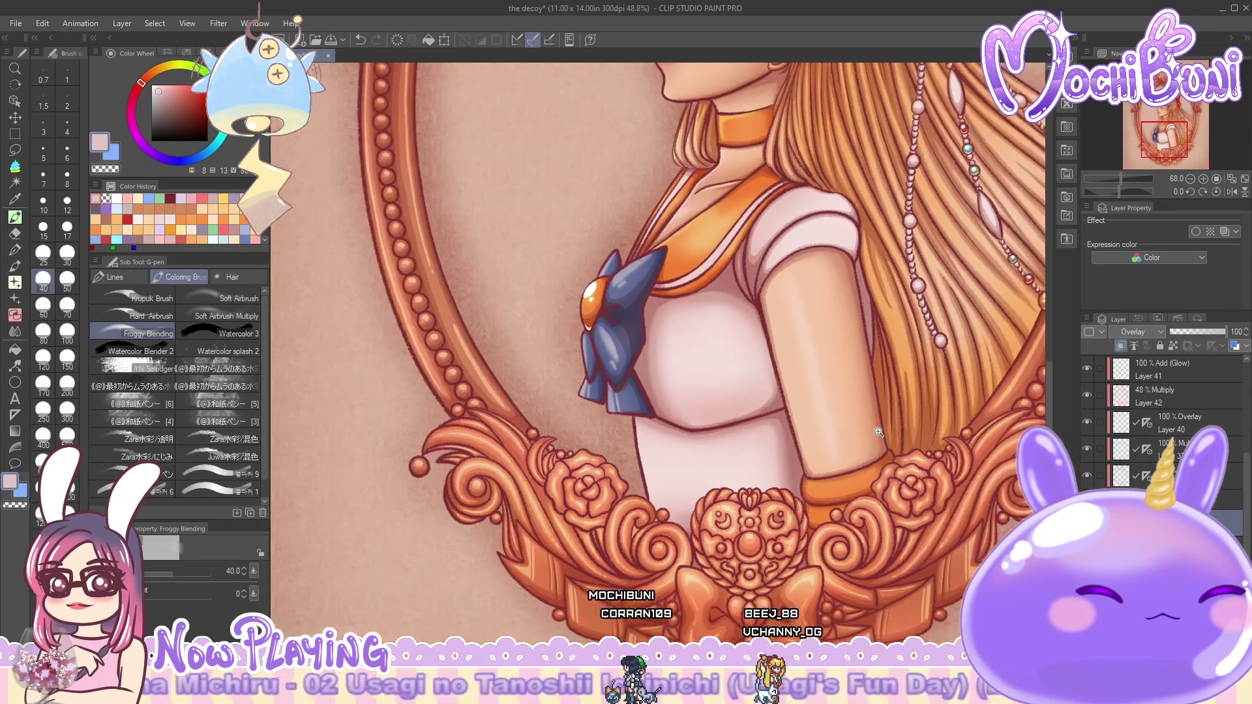
{"action": "scroll", "coordinate": [910, 399], "scroll_direction": "up", "scroll_amount": 4}
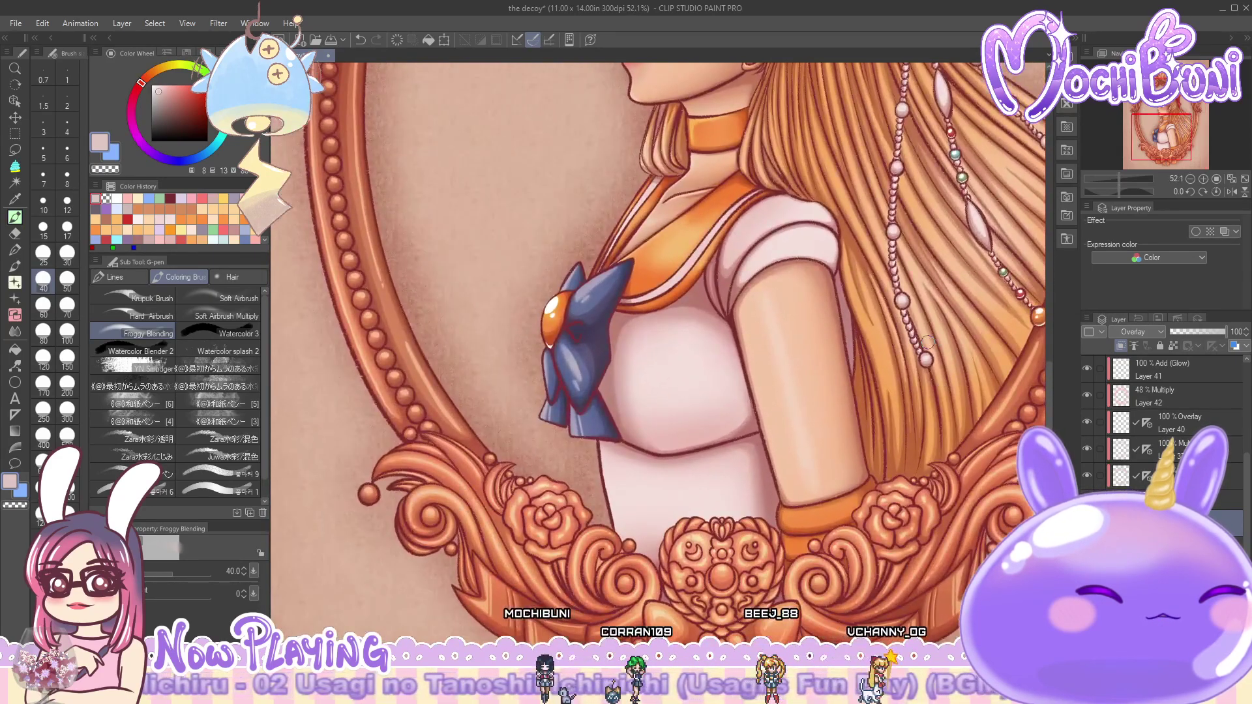
{"action": "left_click", "coordinate": [43, 330]}
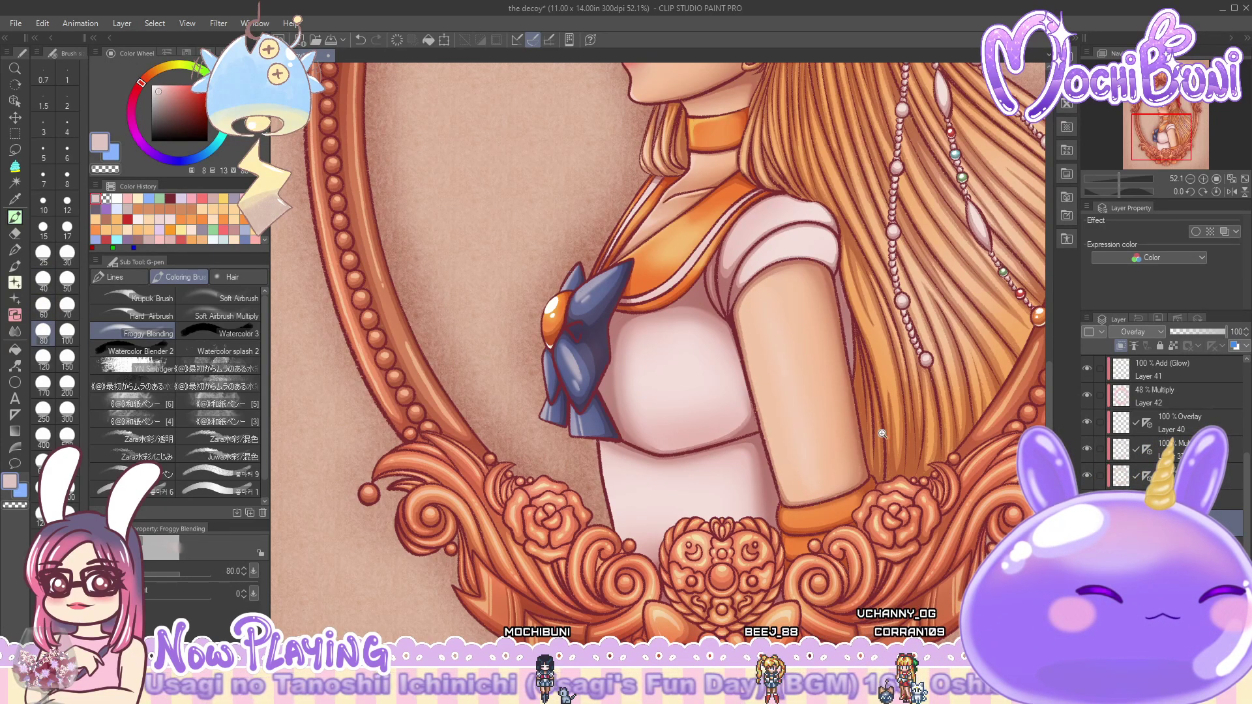
{"action": "scroll", "coordinate": [883, 432], "scroll_direction": "down", "scroll_amount": 5}
{"action": "scroll", "coordinate": [900, 421], "scroll_direction": "up", "scroll_amount": 5}
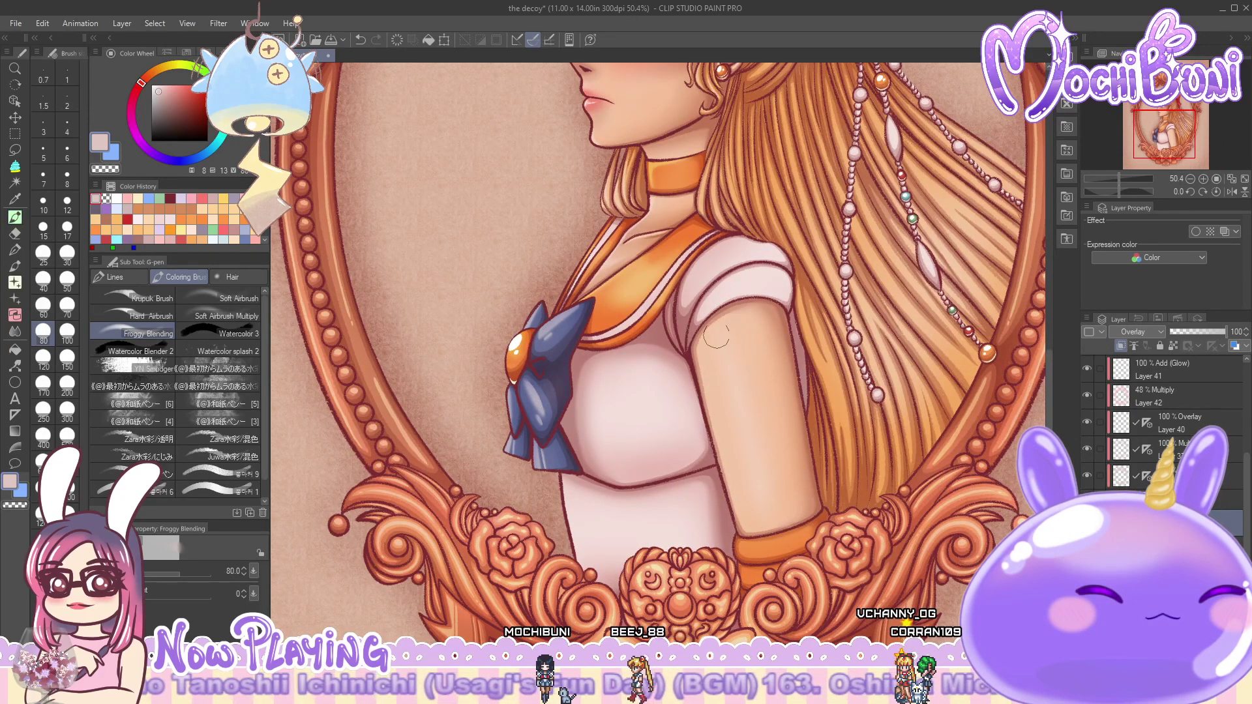
- Paint a pale highlight along the orange glove cuff with Teague's Folly at size 15 and soften it with Froggy Blending at size 15
{"action": "left_click_drag", "start_coordinate": [885, 532], "coordinate": [884, 428]}
{"action": "scroll", "coordinate": [885, 428], "scroll_direction": "up", "scroll_amount": 3}
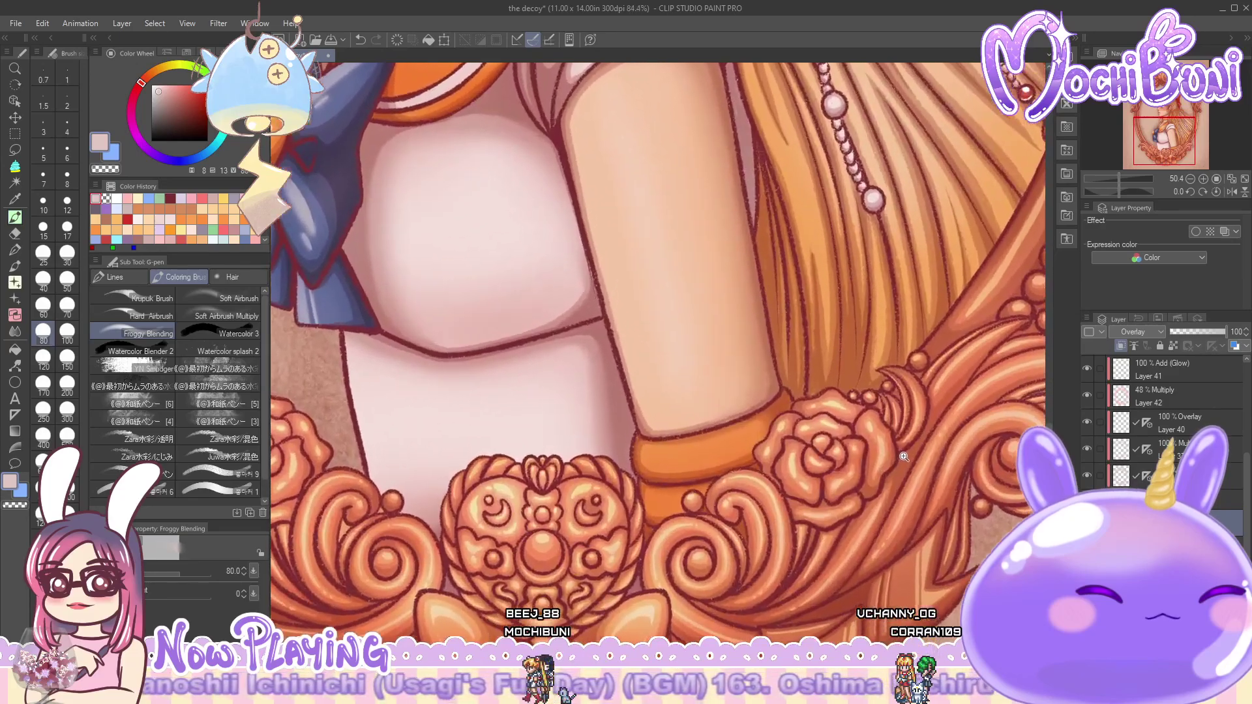
{"action": "left_click", "coordinate": [136, 277]}
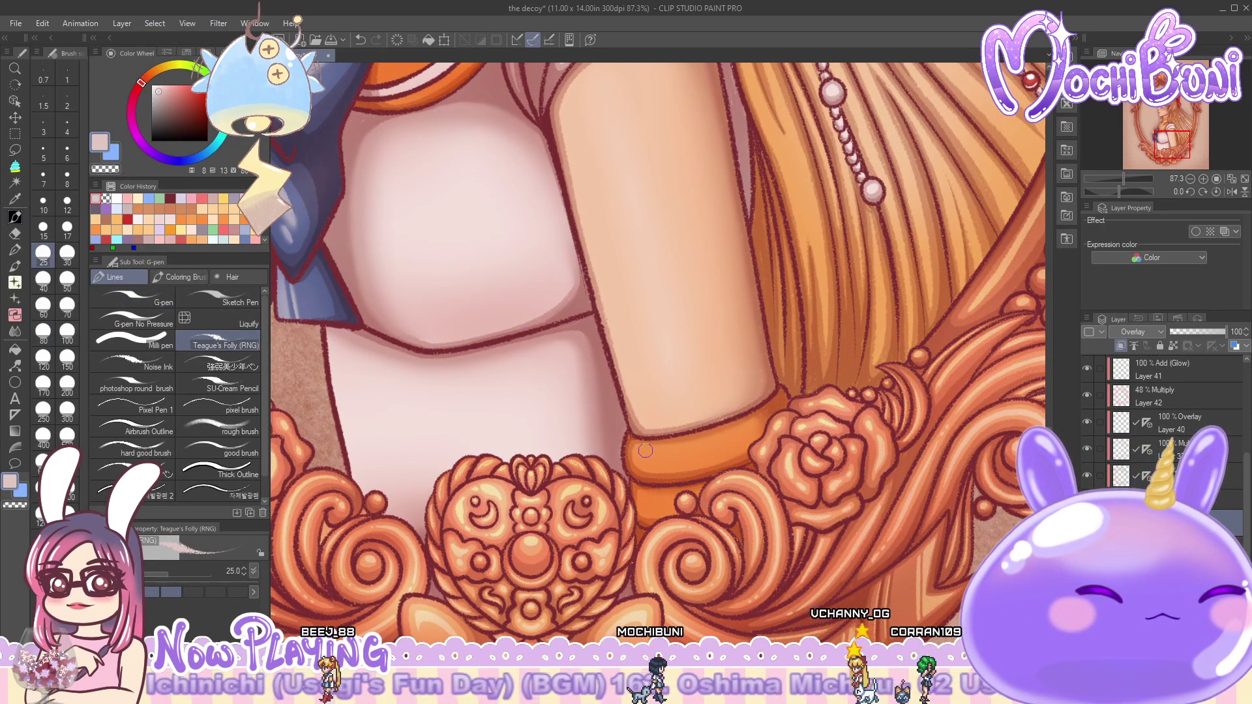
{"action": "left_click", "coordinate": [43, 228]}
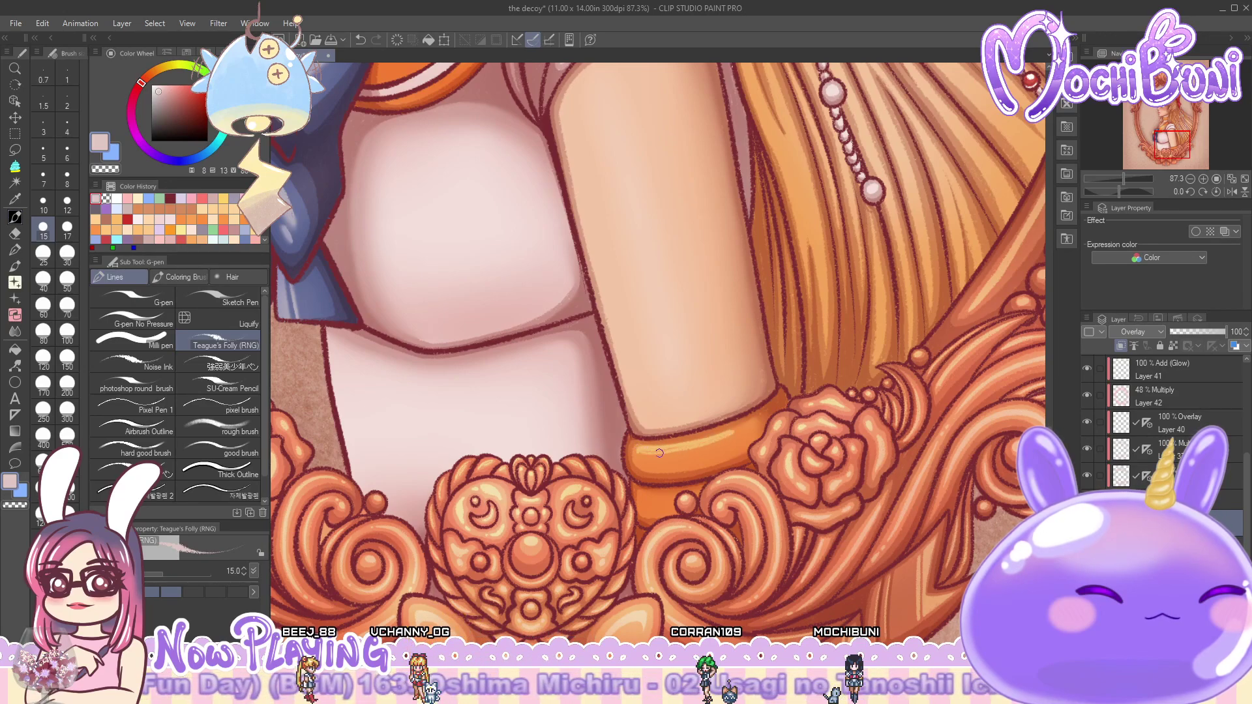
{"action": "left_click_drag", "start_coordinate": [641, 452], "coordinate": [728, 438]}
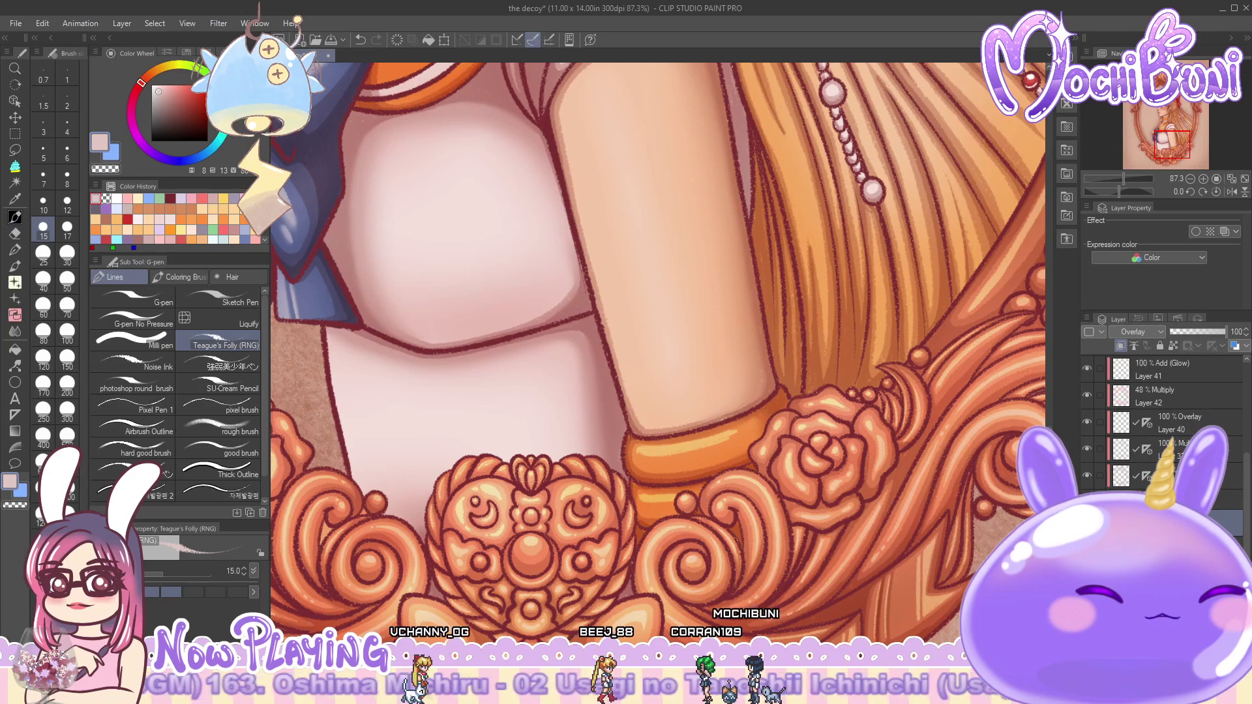
{"action": "left_click", "coordinate": [182, 276]}
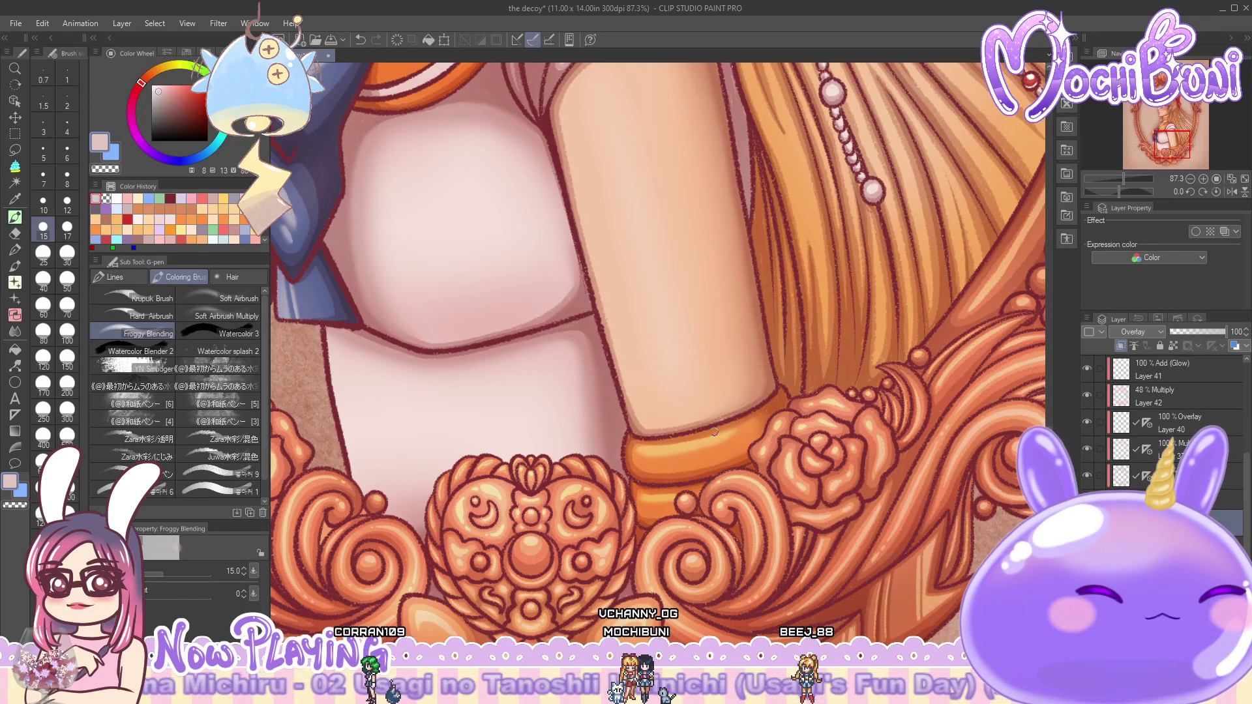
{"action": "scroll", "coordinate": [854, 428], "scroll_direction": "down", "scroll_amount": 5}
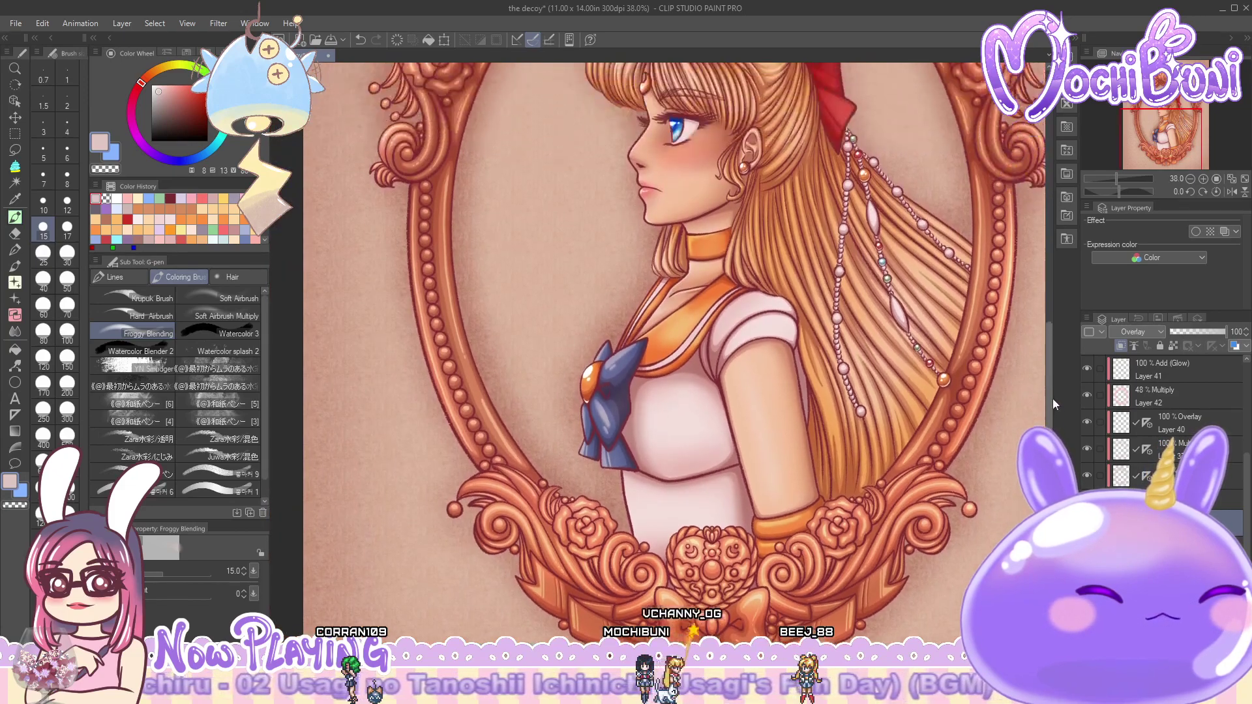
- Paint pale highlights on the two upper loops of the red hair bow with Teague's Folly at size 15
{"action": "left_click_drag", "start_coordinate": [1052, 398], "coordinate": [1055, 334]}
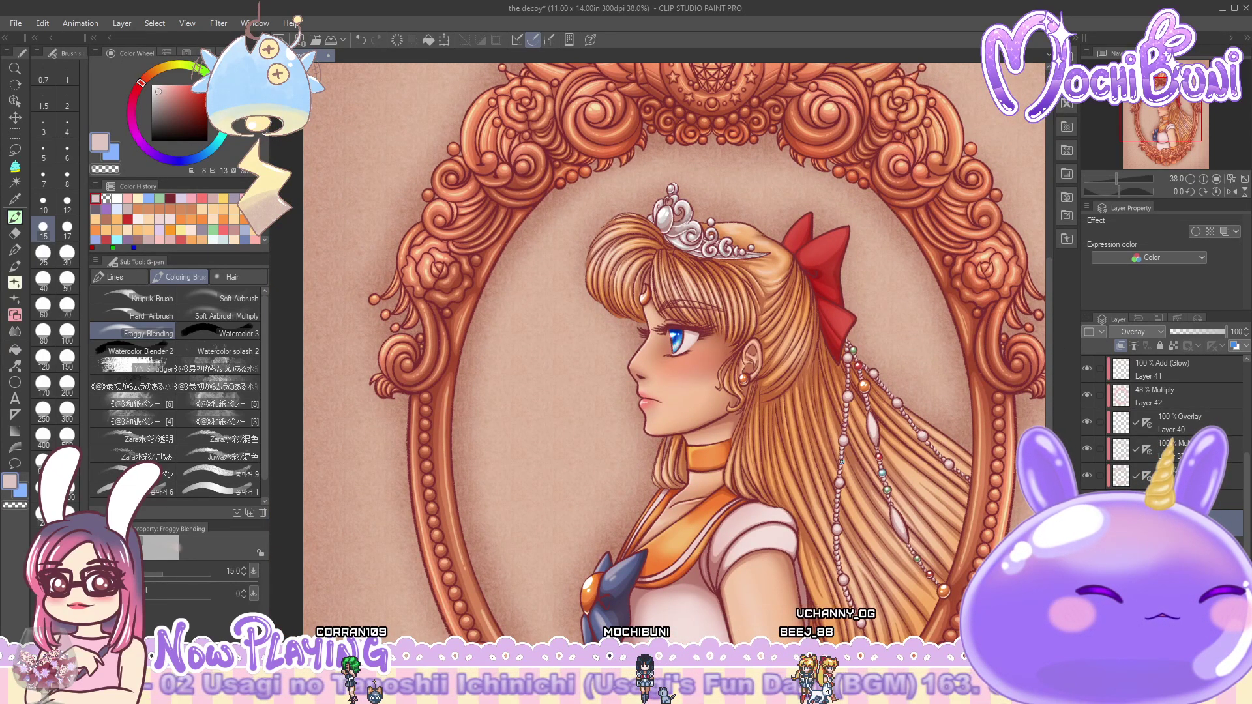
{"action": "scroll", "coordinate": [768, 415], "scroll_direction": "up", "scroll_amount": 5}
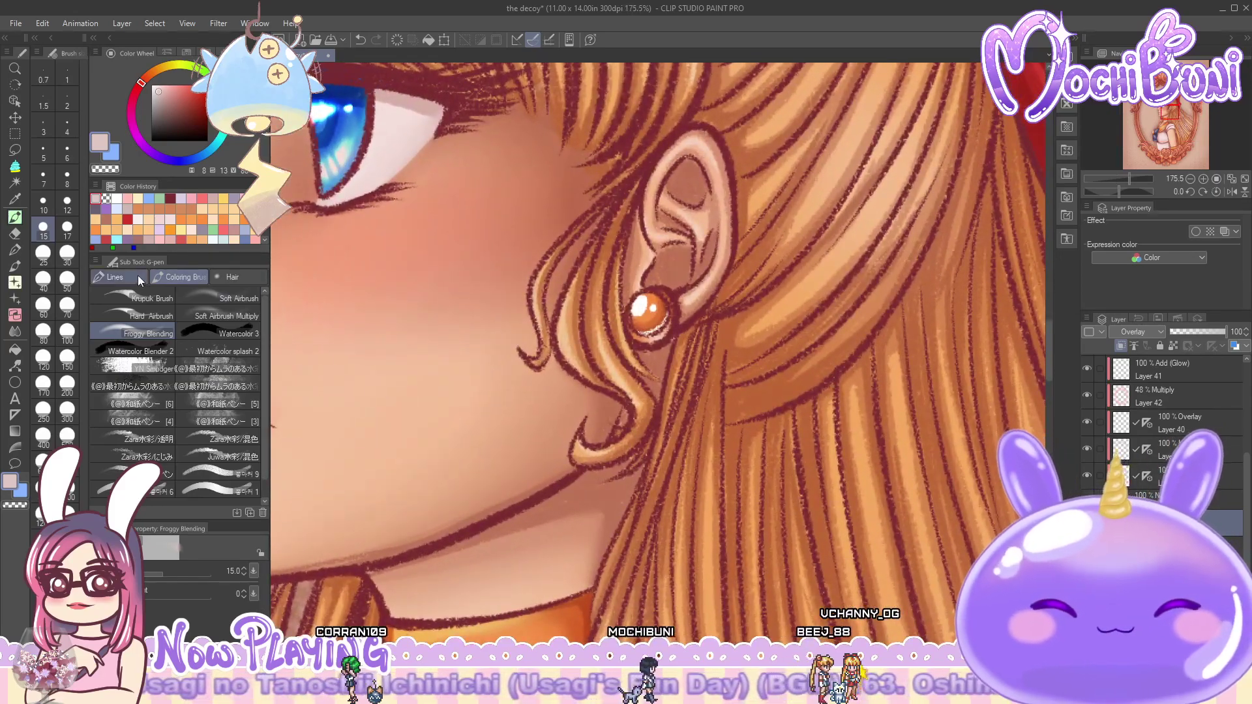
{"action": "left_click", "coordinate": [138, 278]}
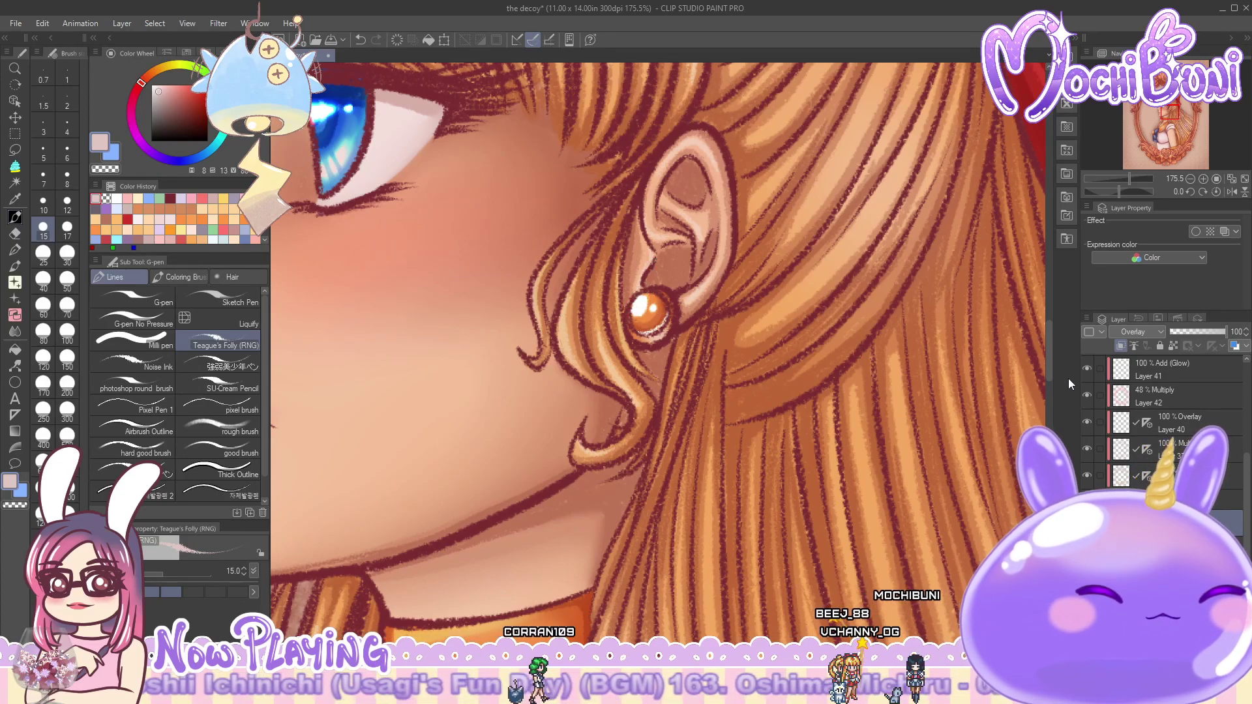
{"action": "scroll", "coordinate": [1051, 391], "scroll_direction": "down", "scroll_amount": 5}
{"action": "scroll", "coordinate": [1051, 410], "scroll_direction": "up", "scroll_amount": 1}
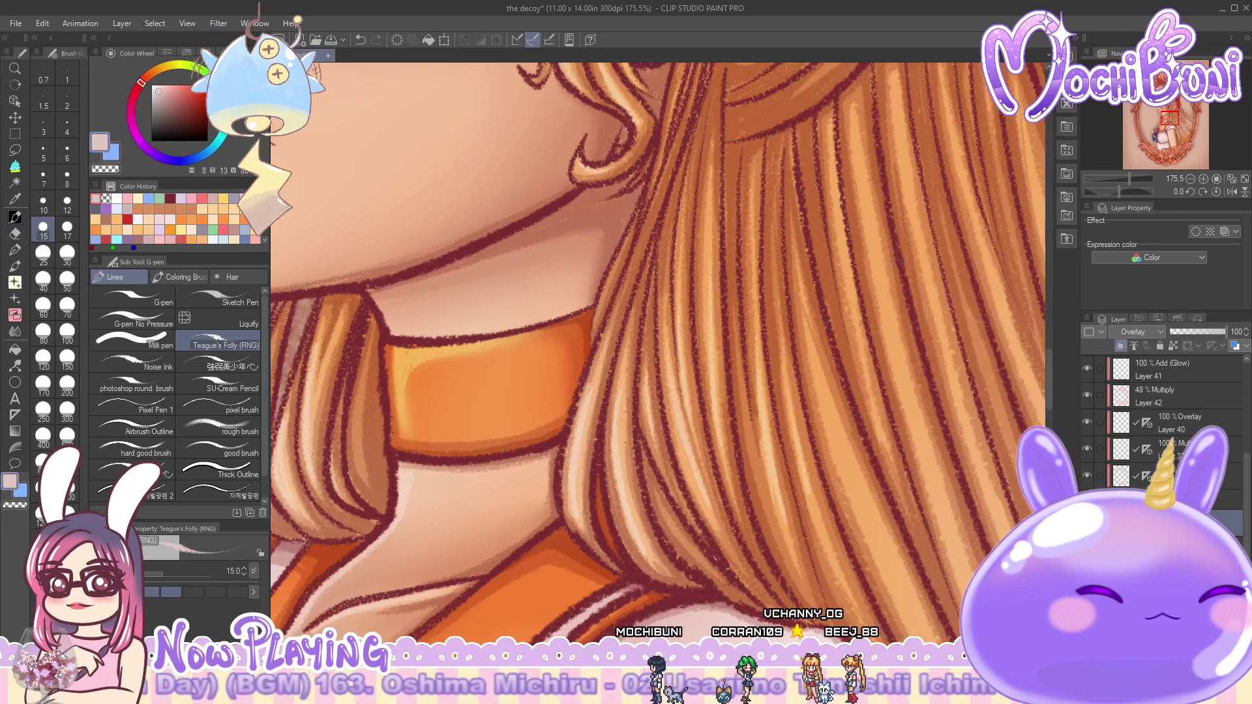
{"action": "scroll", "coordinate": [813, 508], "scroll_direction": "down", "scroll_amount": 5}
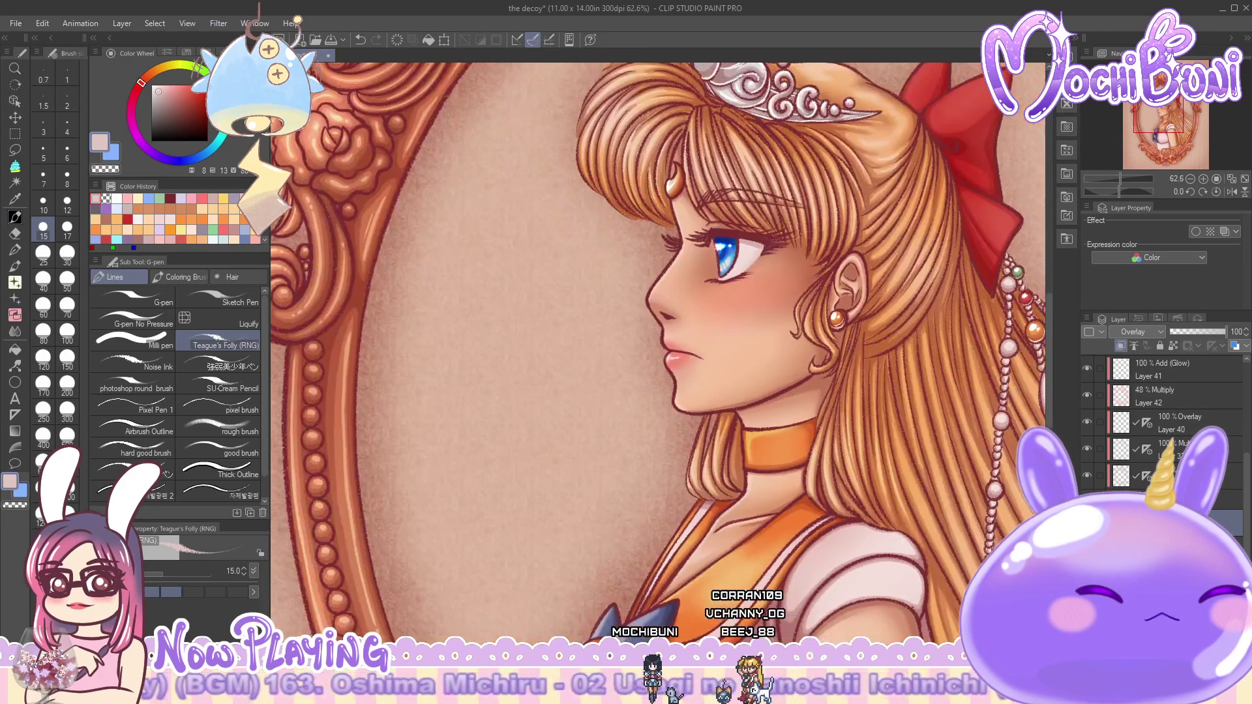
{"action": "scroll", "coordinate": [1050, 399], "scroll_direction": "up", "scroll_amount": 4}
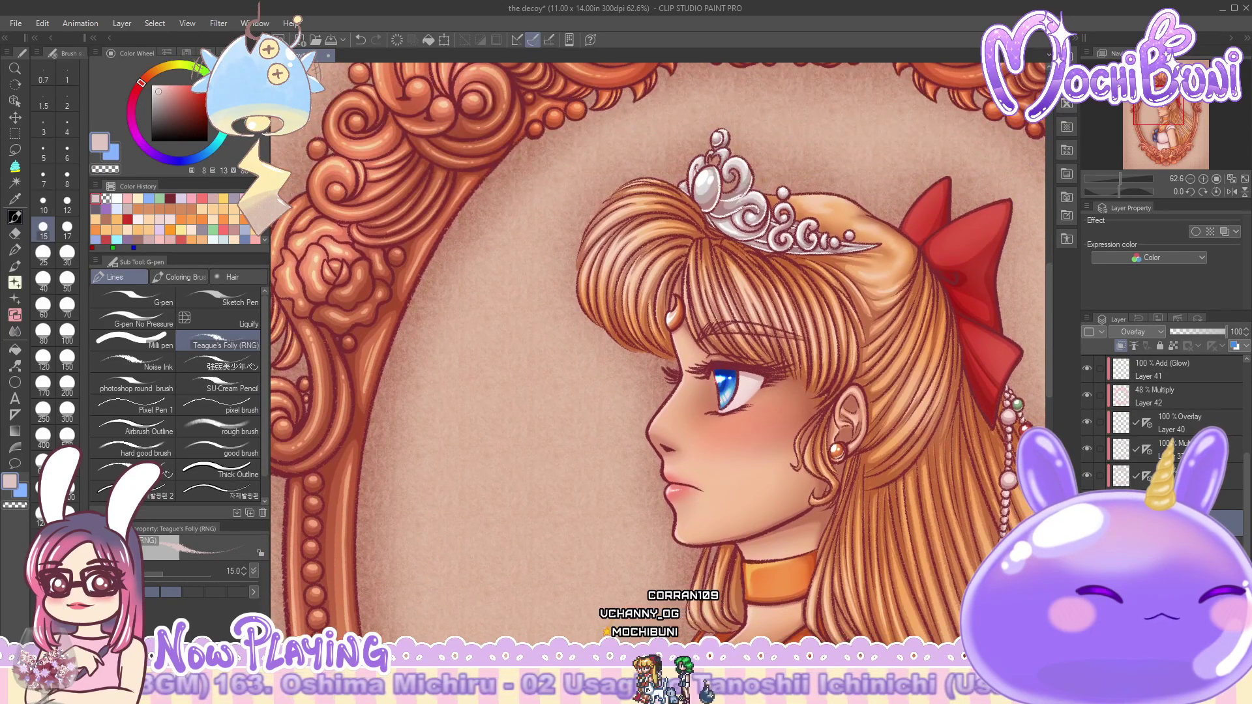
{"action": "scroll", "coordinate": [1051, 312], "scroll_direction": "up", "scroll_amount": 5}
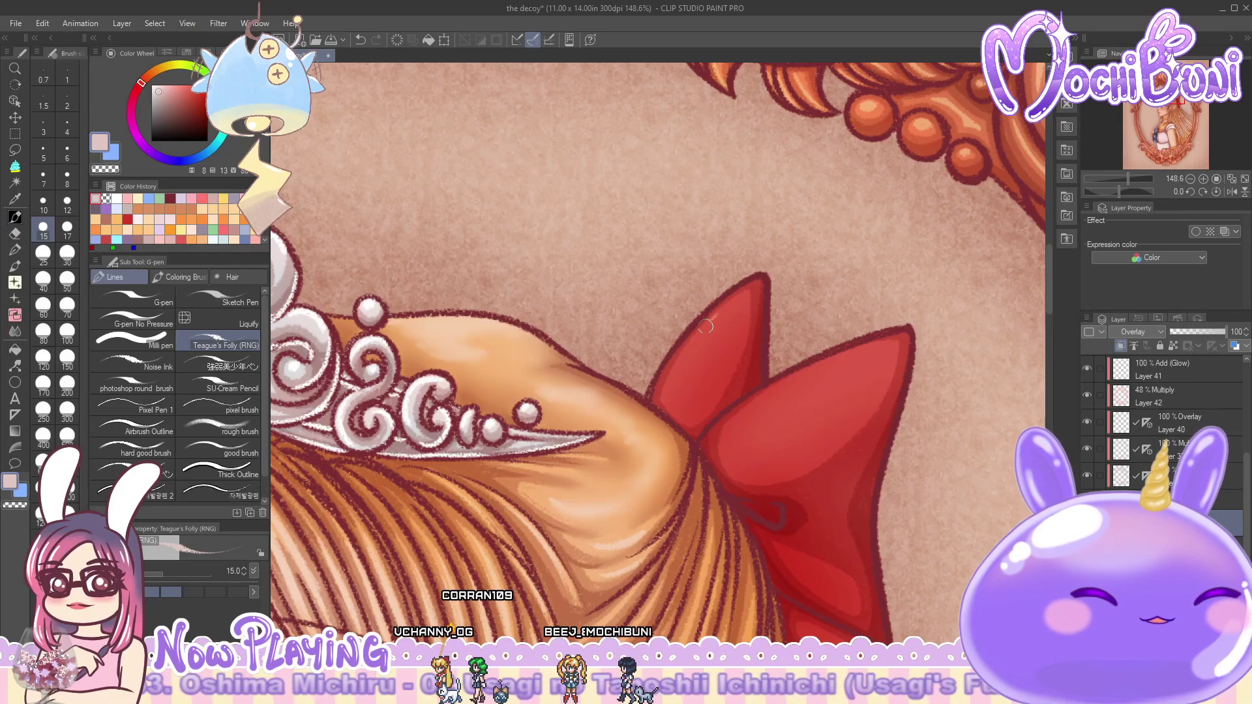
{"action": "mouse_move", "coordinate": [706, 326]}
{"action": "left_mouse_down"}
{"action": "mouse_move", "coordinate": [667, 387]}
{"action": "mouse_move", "coordinate": [678, 407]}
{"action": "mouse_move", "coordinate": [733, 304]}
{"action": "mouse_move", "coordinate": [680, 360]}
{"action": "mouse_move", "coordinate": [671, 401]}
{"action": "mouse_move", "coordinate": [673, 377]}
{"action": "mouse_move", "coordinate": [678, 400]}
{"action": "mouse_move", "coordinate": [718, 325]}
{"action": "mouse_move", "coordinate": [687, 369]}
{"action": "left_mouse_up"}
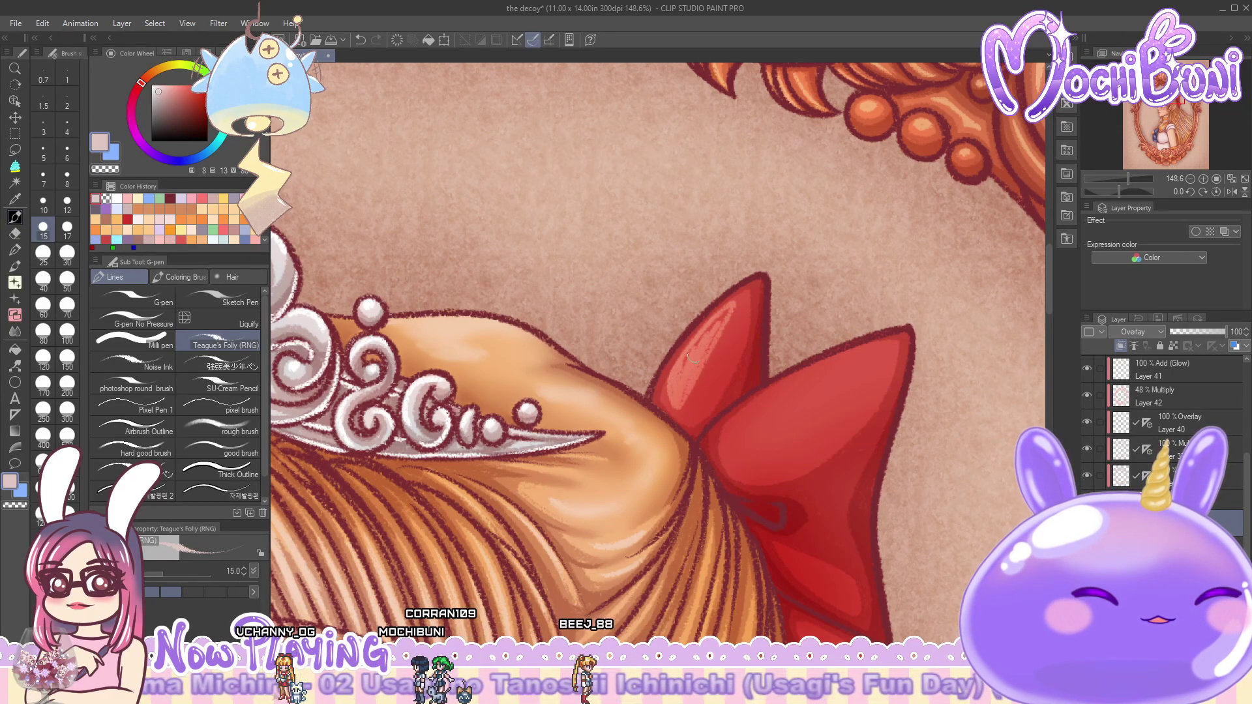
{"action": "left_click_drag", "start_coordinate": [723, 315], "coordinate": [697, 360]}
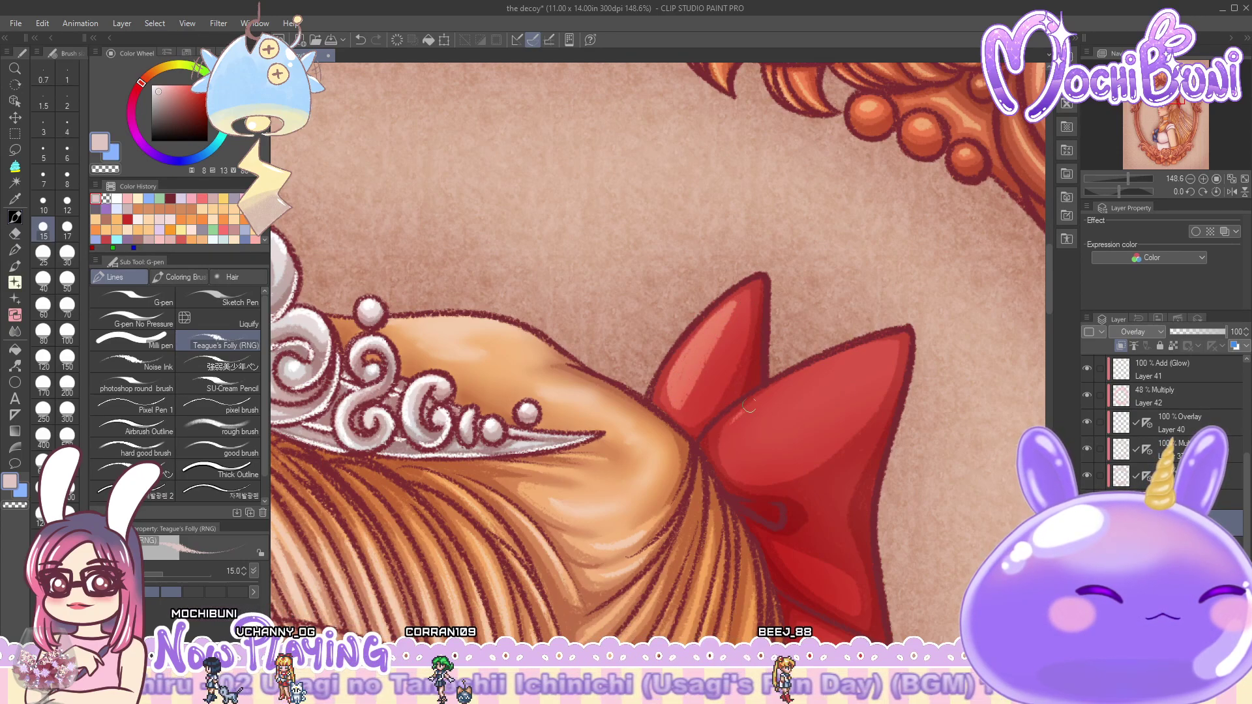
{"action": "left_click_drag", "start_coordinate": [735, 422], "coordinate": [747, 438]}
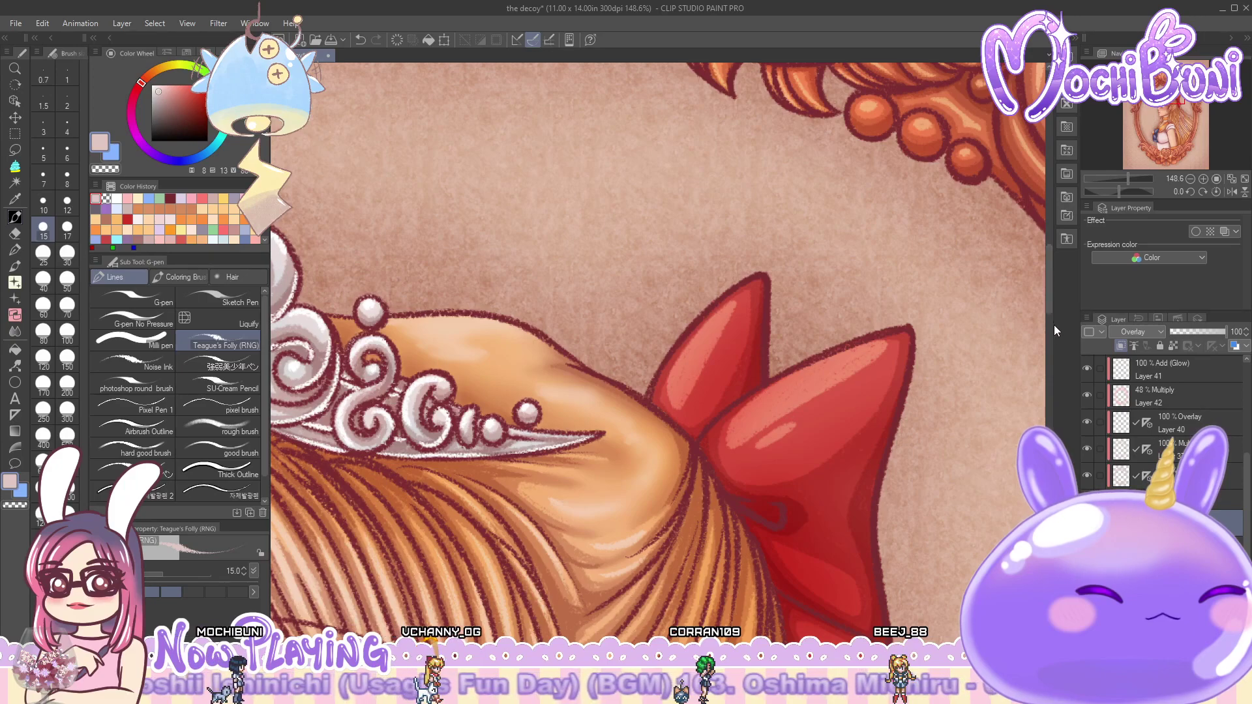
- Add pale highlight strokes to the folds below the red bow's knot and to its lower tail with Teague's Folly at size 15
{"action": "left_click_drag", "start_coordinate": [1050, 295], "coordinate": [1051, 332]}
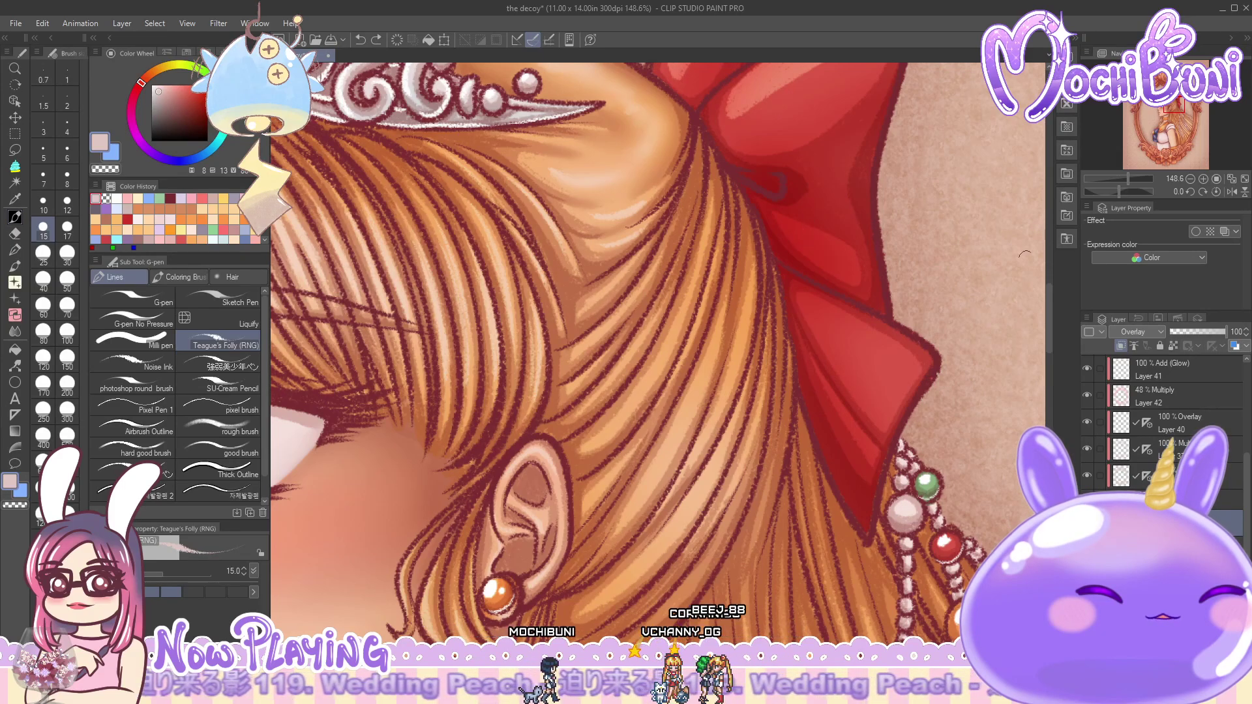
{"action": "scroll", "coordinate": [652, 346], "scroll_direction": "up", "scroll_amount": 5}
{"action": "left_click", "coordinate": [42, 22]}
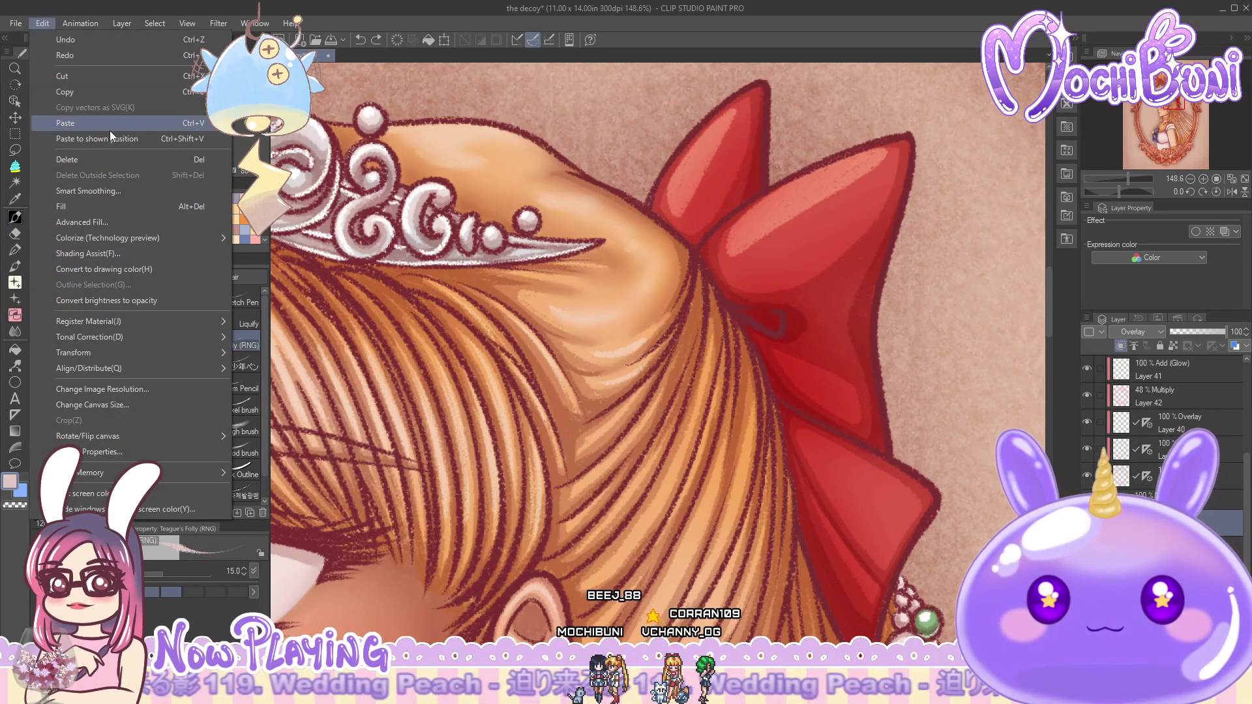
{"action": "left_click", "coordinate": [117, 54]}
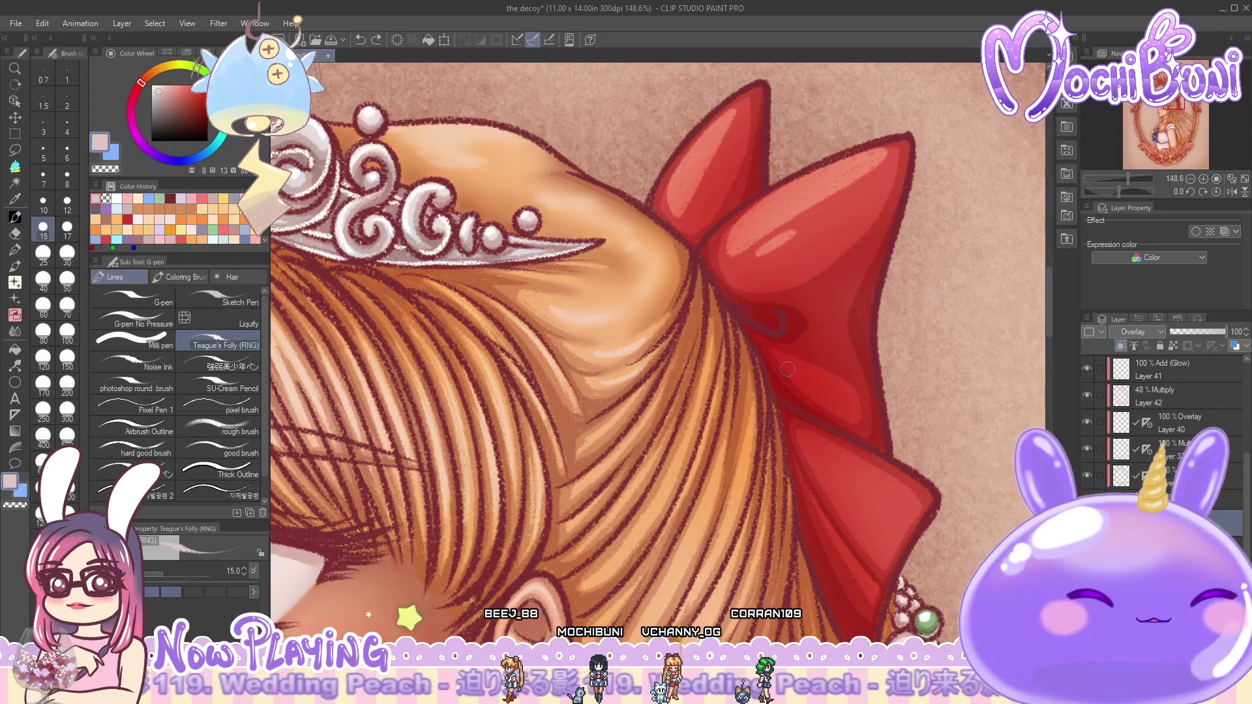
{"action": "left_click_drag", "start_coordinate": [792, 372], "coordinate": [839, 408]}
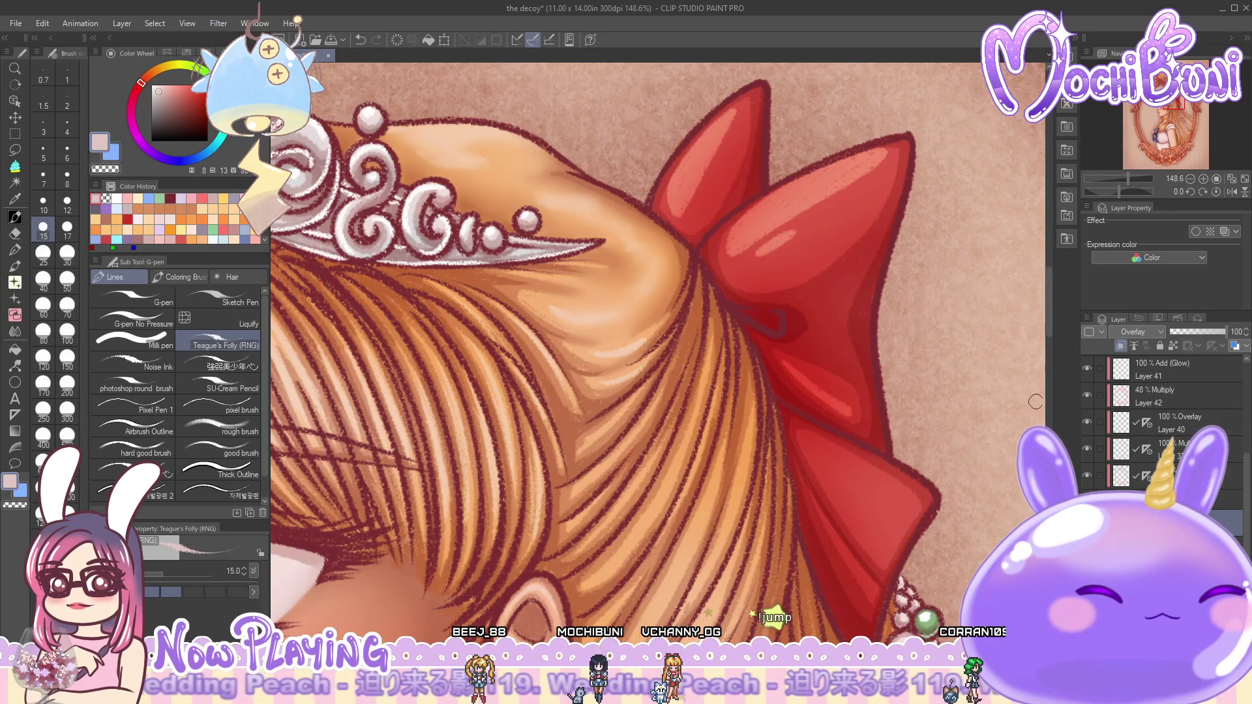
{"action": "scroll", "coordinate": [772, 355], "scroll_direction": "down", "scroll_amount": 5}
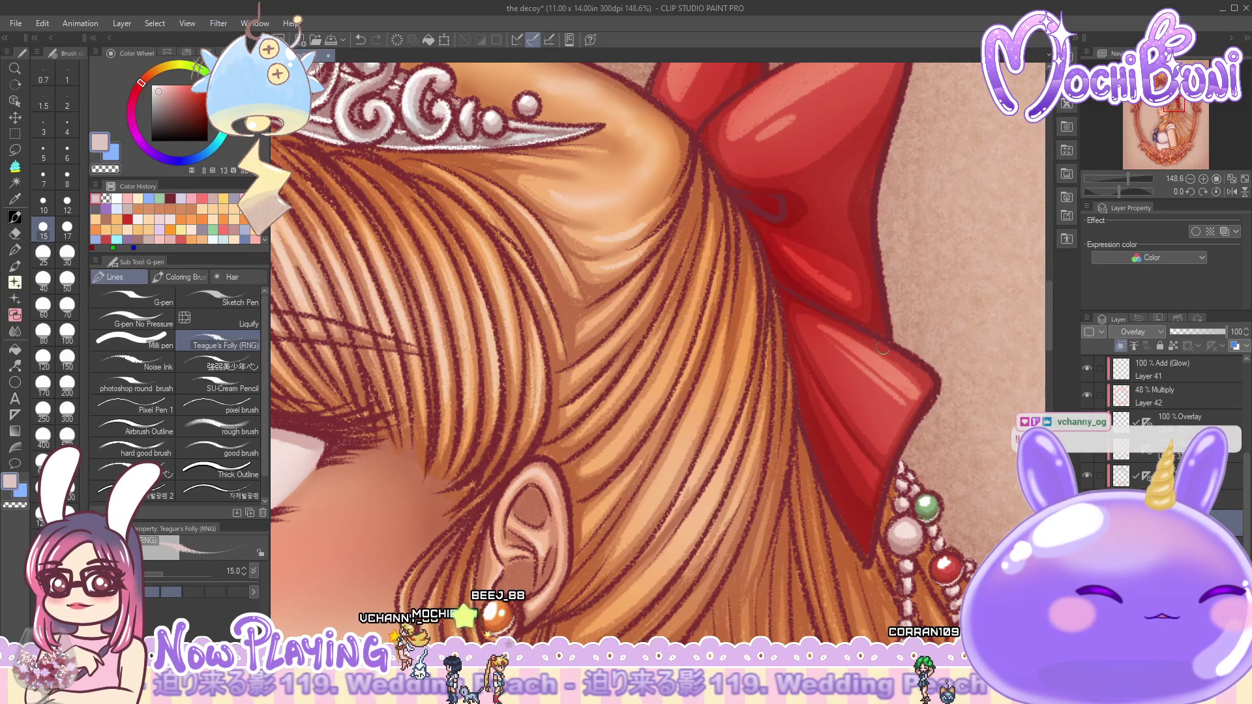
- Soften the highlights on the red bow's loops and folds with Froggy Blending at size 25
{"action": "left_click_drag", "start_coordinate": [1046, 335], "coordinate": [1047, 306]}
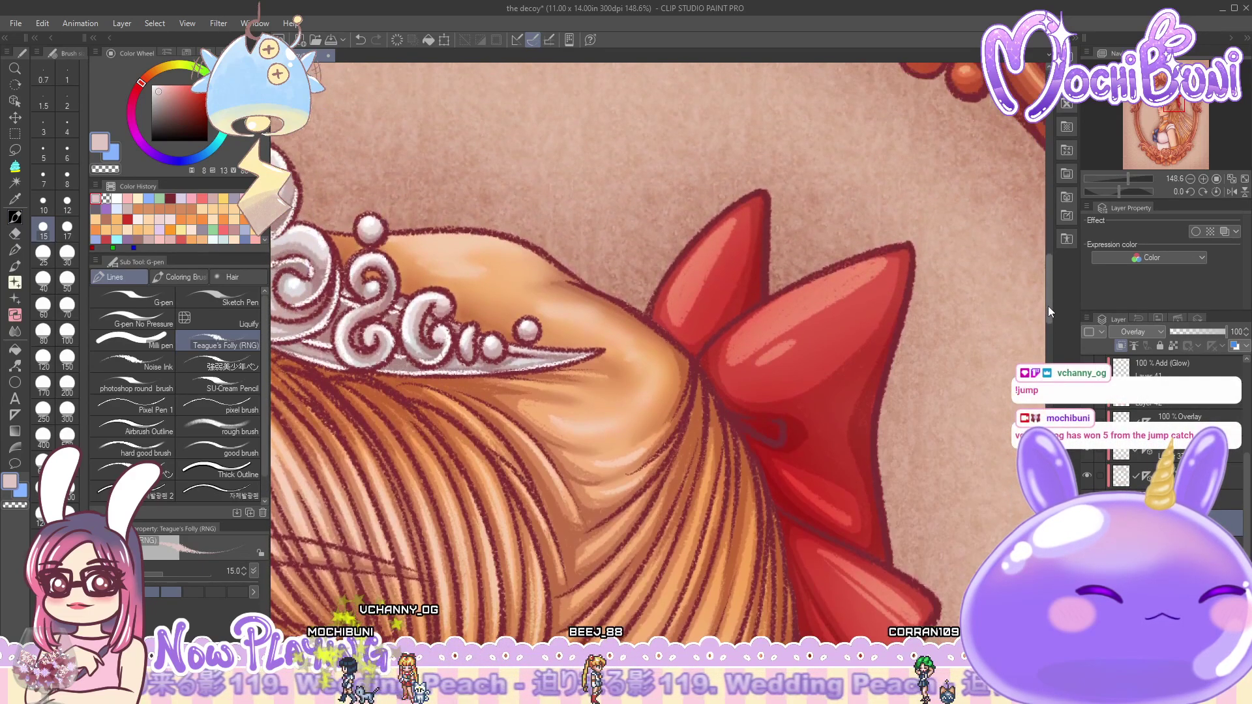
{"action": "left_click", "coordinate": [202, 275]}
{"action": "left_click", "coordinate": [45, 253]}
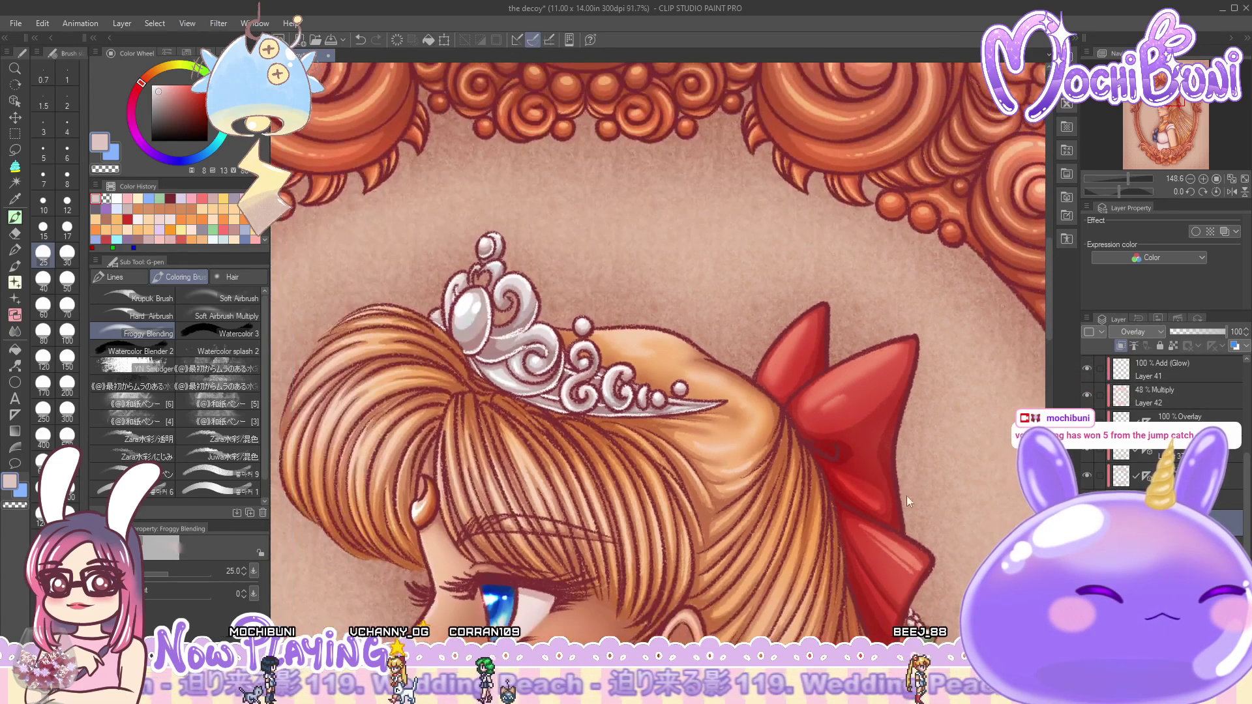
{"action": "scroll", "coordinate": [920, 486], "scroll_direction": "down", "scroll_amount": 2}
{"action": "left_click_drag", "start_coordinate": [1050, 319], "coordinate": [1047, 336]}
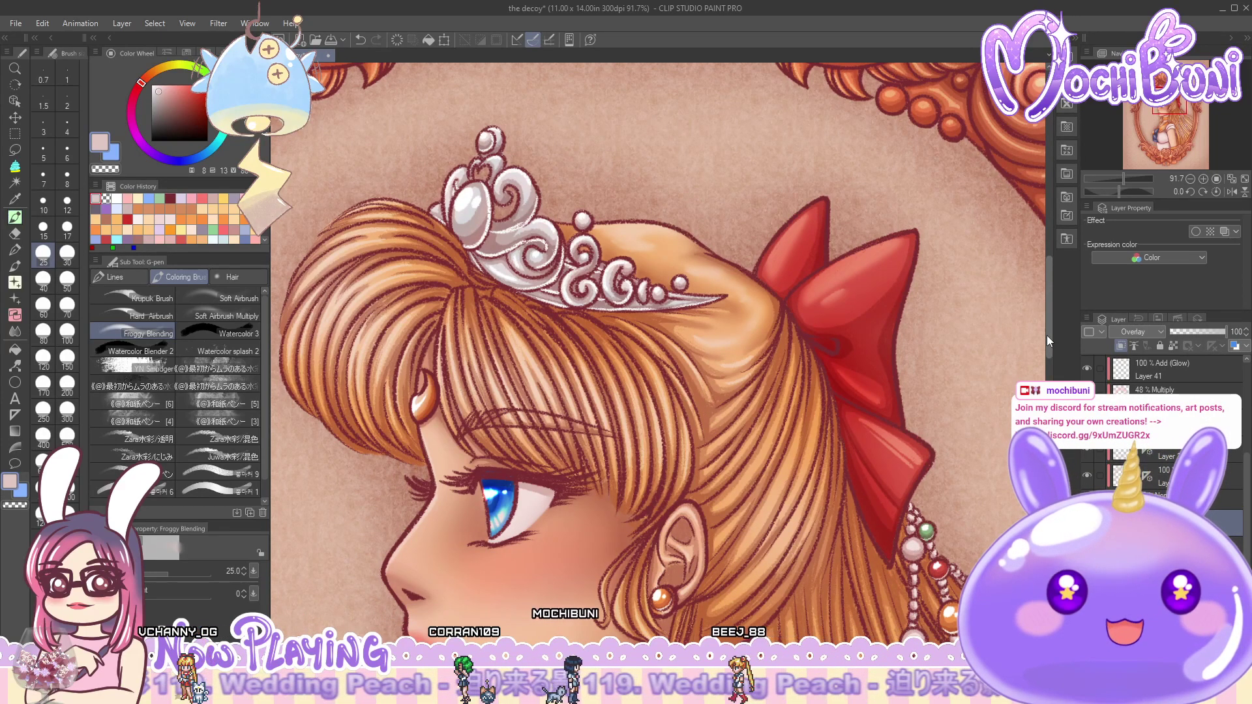
- Paint pale highlight strands in the long hair behind the shoulder and arm with Teague's Folly at size 25
{"action": "left_click", "coordinate": [130, 277]}
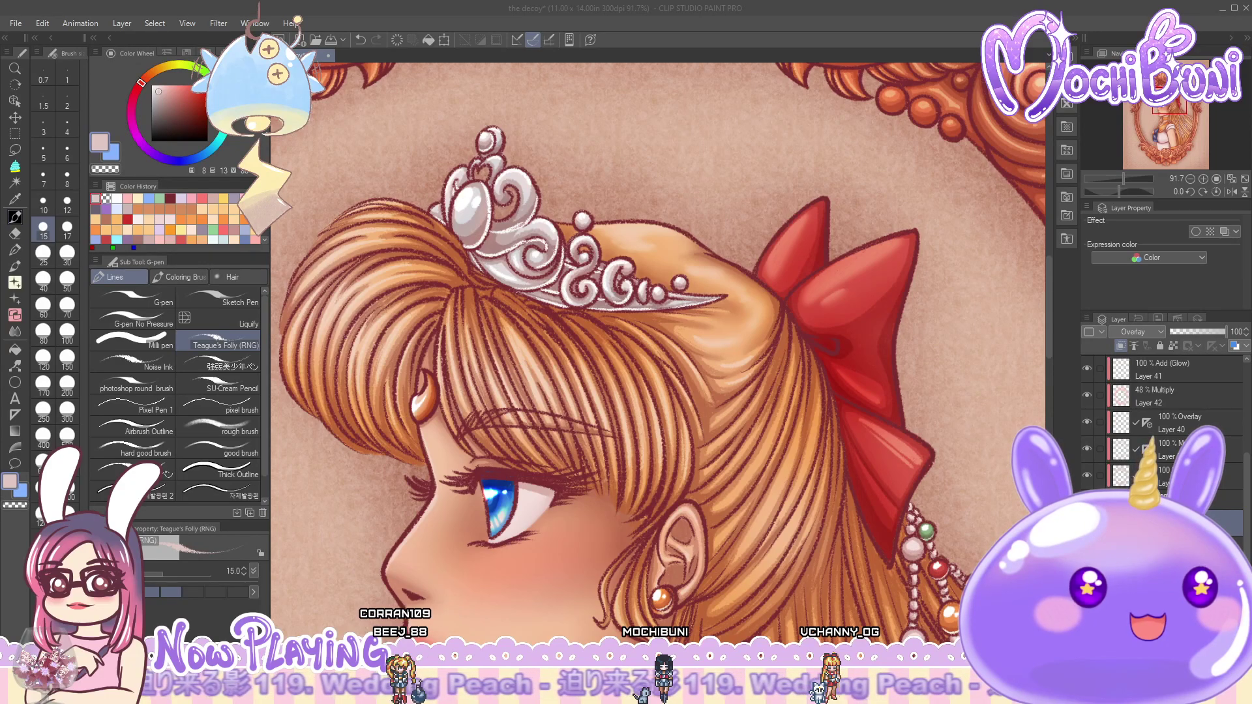
{"action": "left_click", "coordinate": [930, 8]}
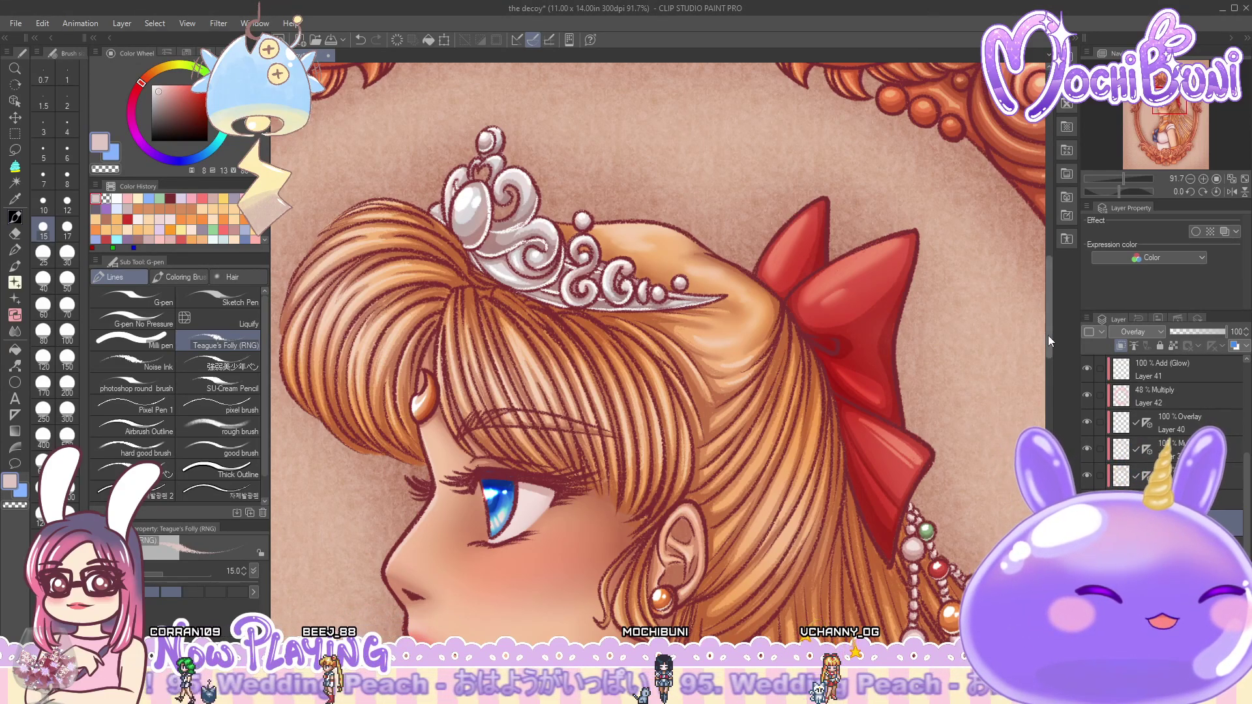
{"action": "left_click_drag", "start_coordinate": [1048, 336], "coordinate": [1050, 333]}
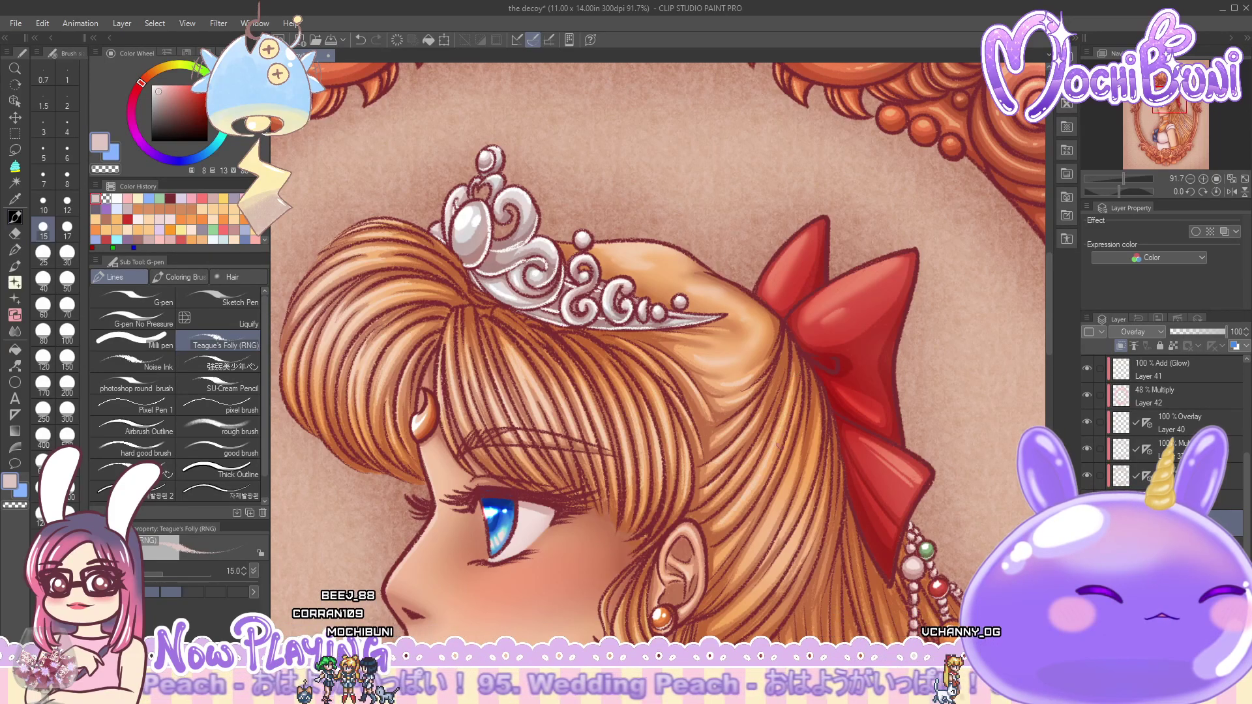
{"action": "scroll", "coordinate": [720, 440], "scroll_direction": "down", "scroll_amount": 3}
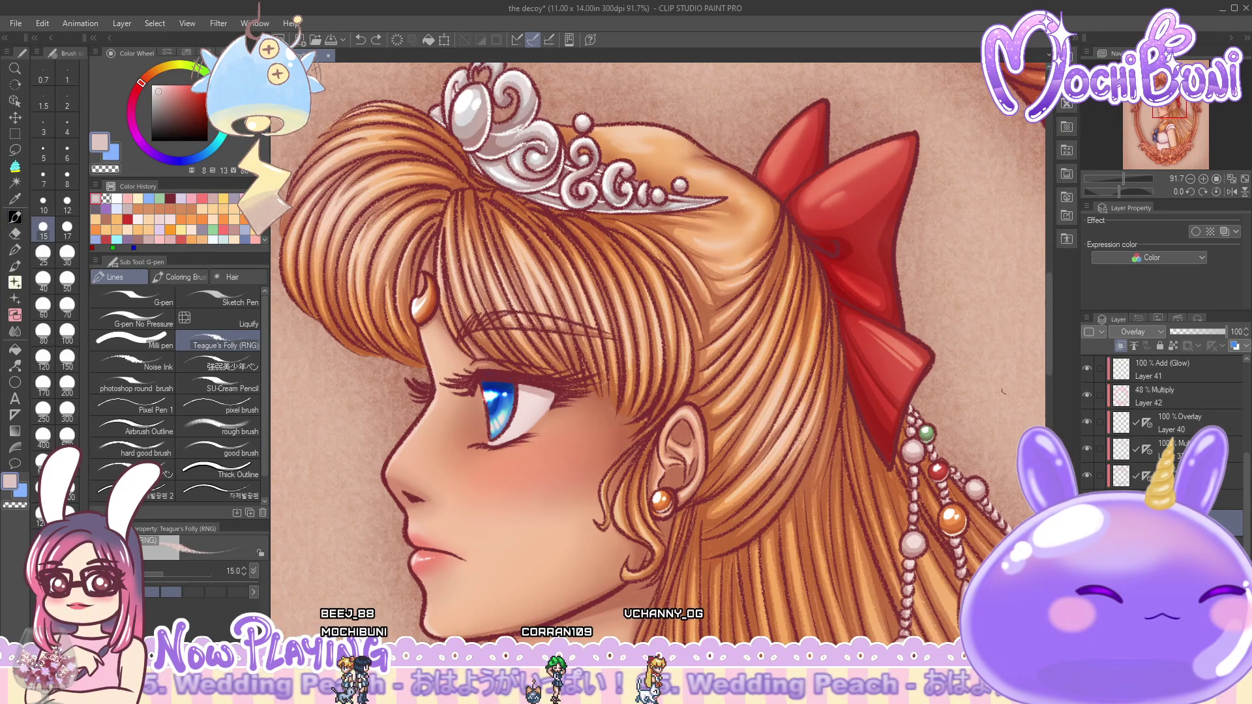
{"action": "left_click_drag", "start_coordinate": [1050, 349], "coordinate": [1053, 400]}
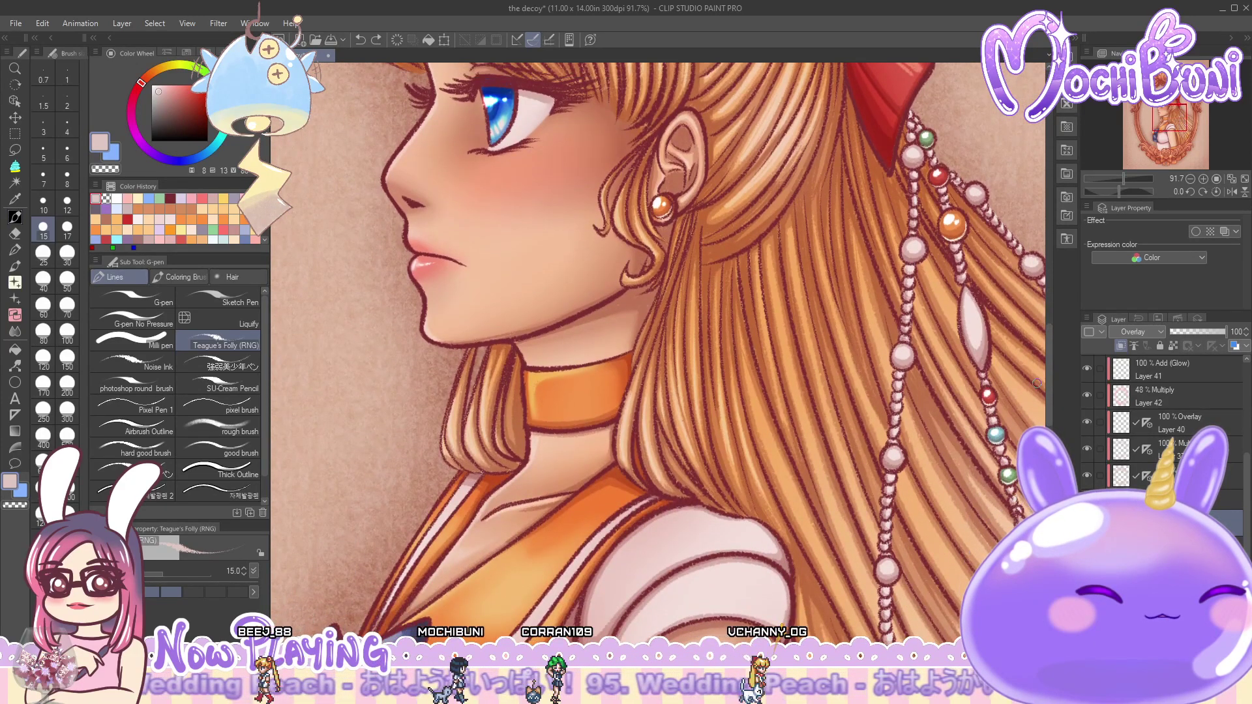
{"action": "scroll", "coordinate": [1037, 383], "scroll_direction": "right", "scroll_amount": 3}
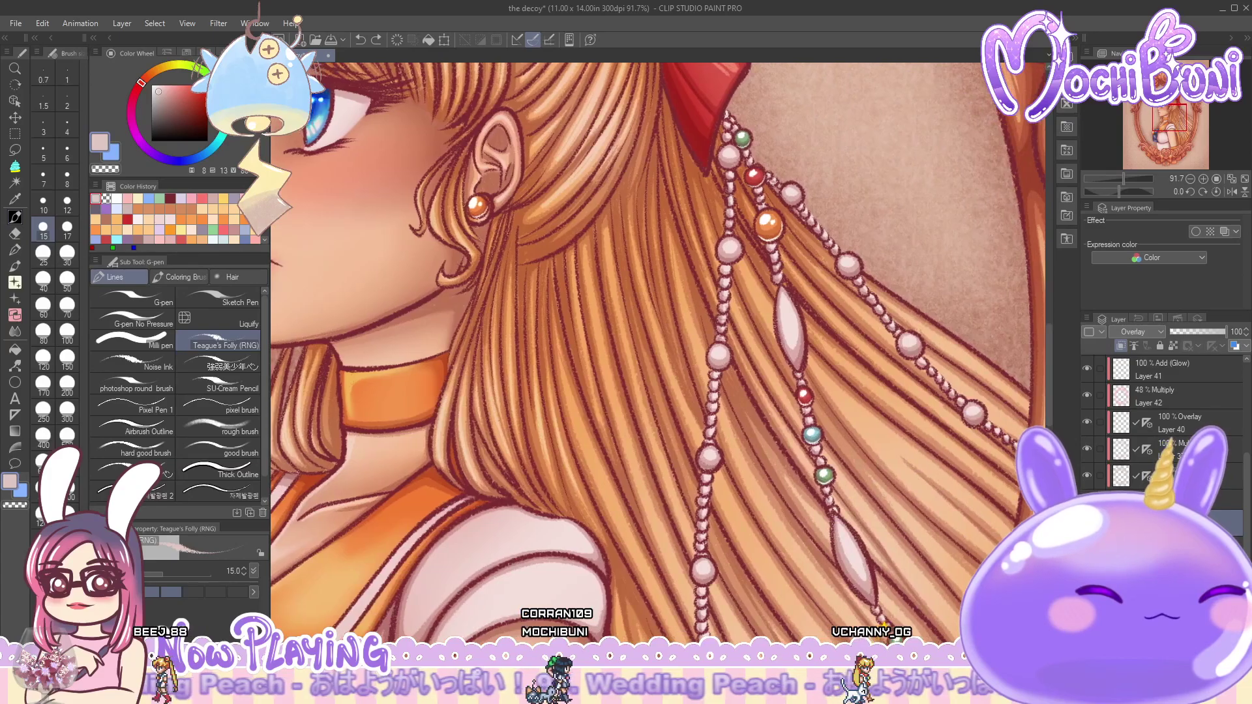
{"action": "left_click_drag", "start_coordinate": [1047, 367], "coordinate": [1052, 424]}
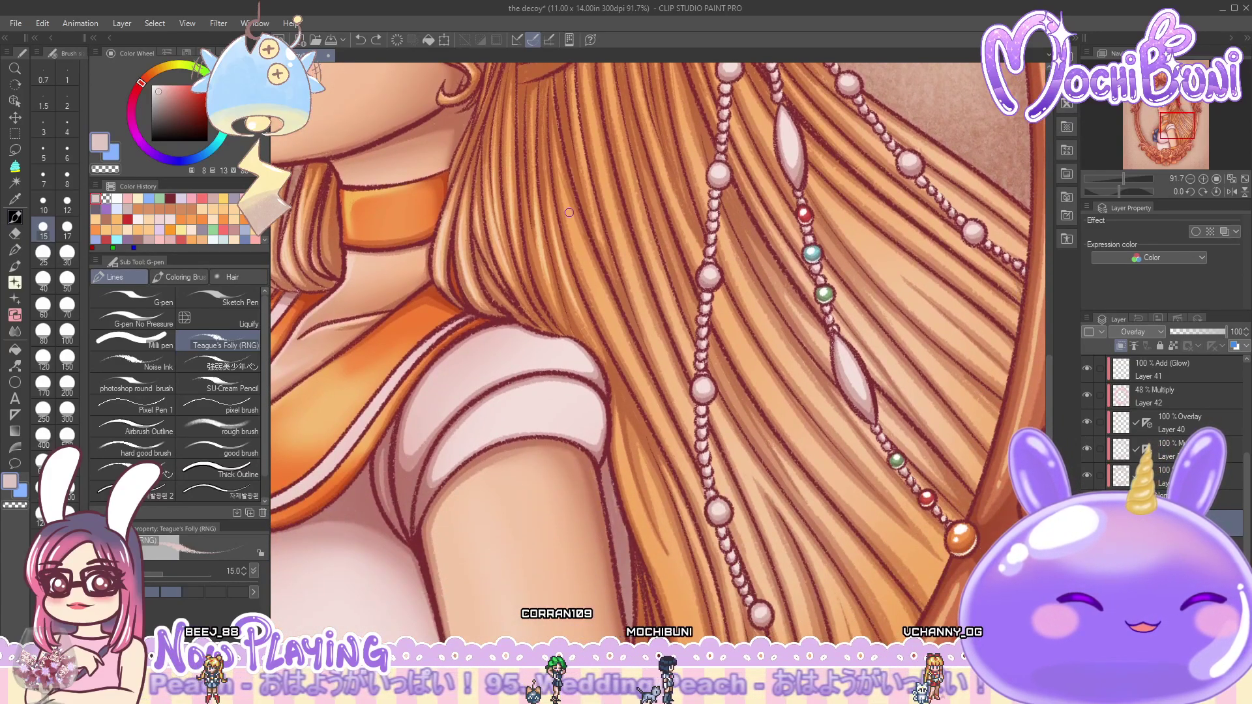
{"action": "key", "text": "]"}
{"action": "key", "text": "]"}
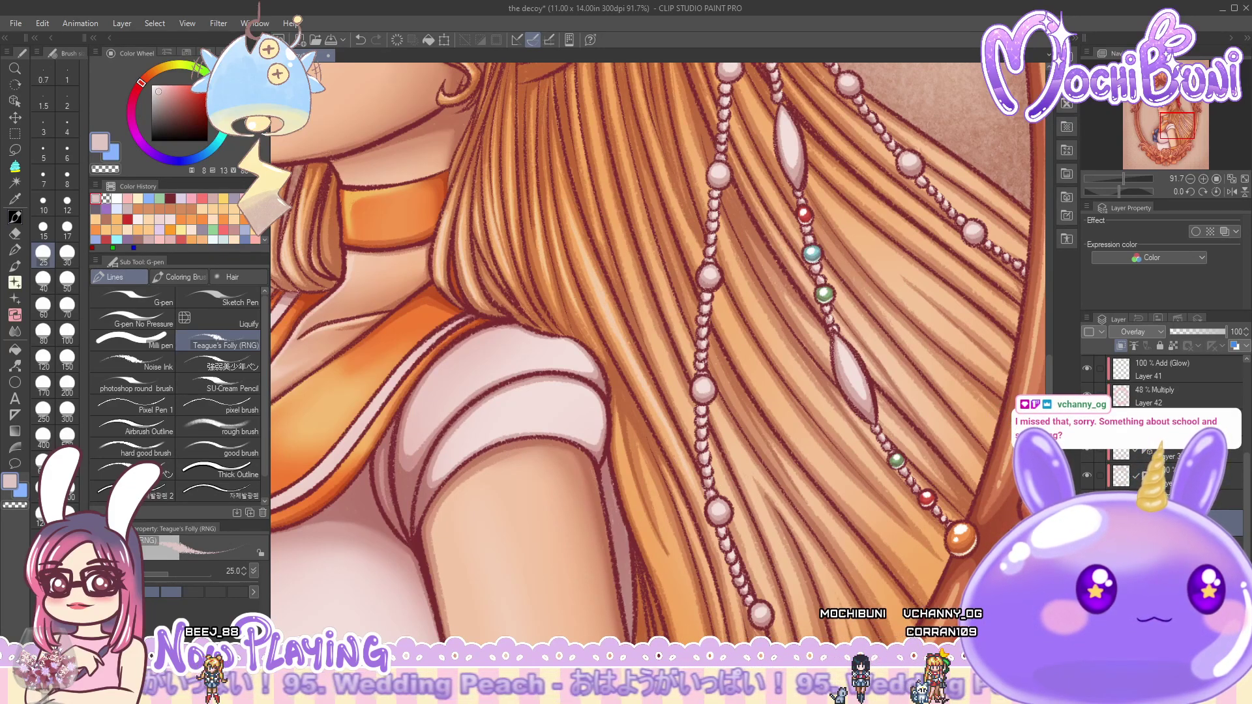
{"action": "scroll", "coordinate": [1001, 409], "scroll_direction": "down", "scroll_amount": 3}
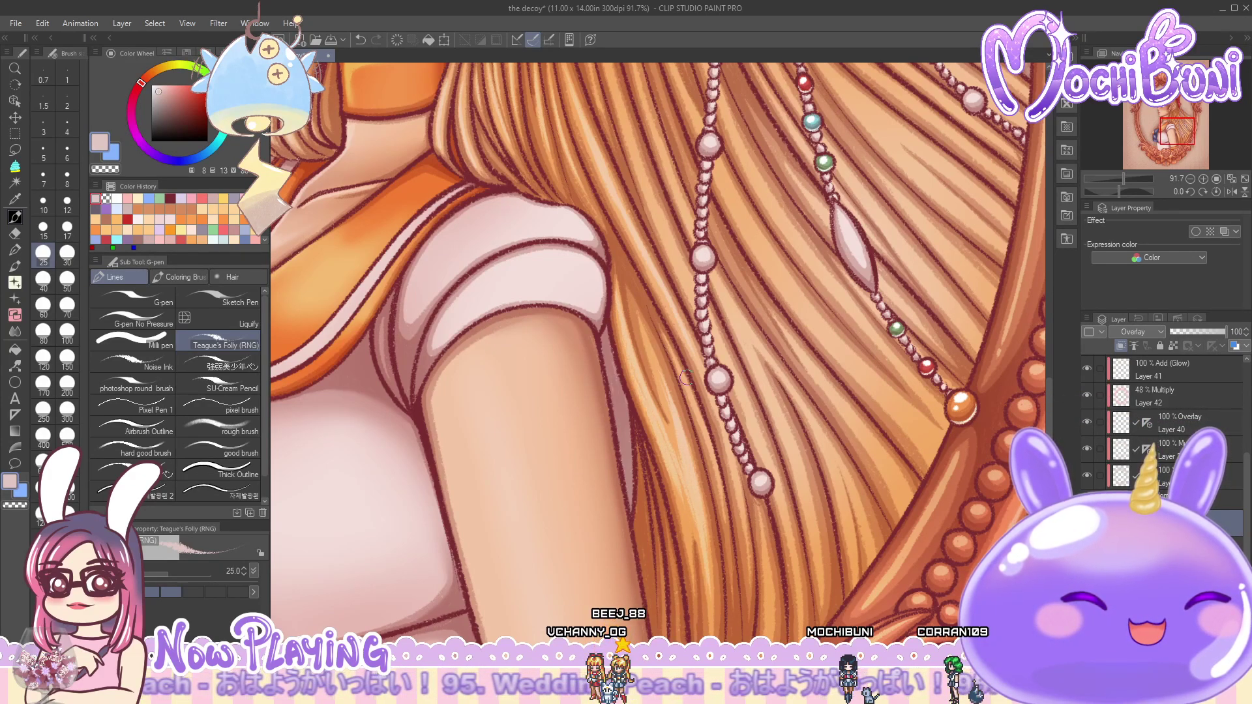
{"action": "scroll", "coordinate": [613, 242], "scroll_direction": "down", "scroll_amount": 3}
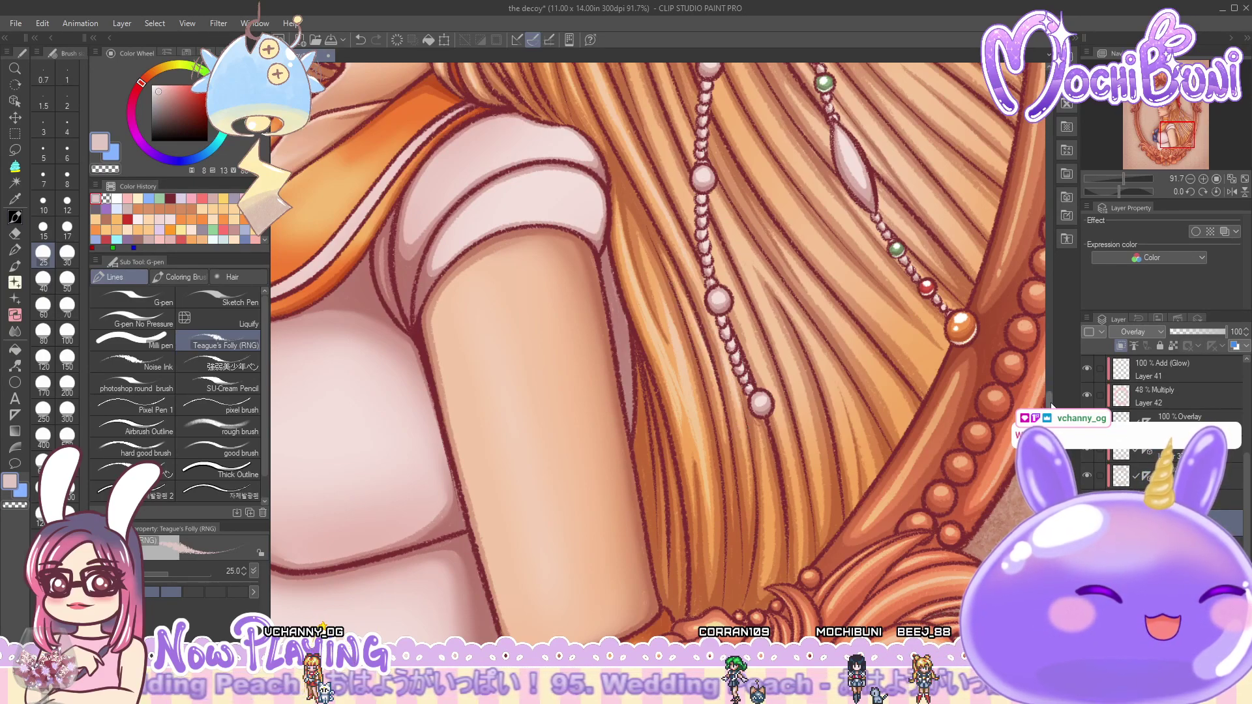
- Continue the pale highlight strands through the long hair around the bead strings and out to the frame's inner edge
{"action": "left_click_drag", "start_coordinate": [1049, 405], "coordinate": [1053, 378]}
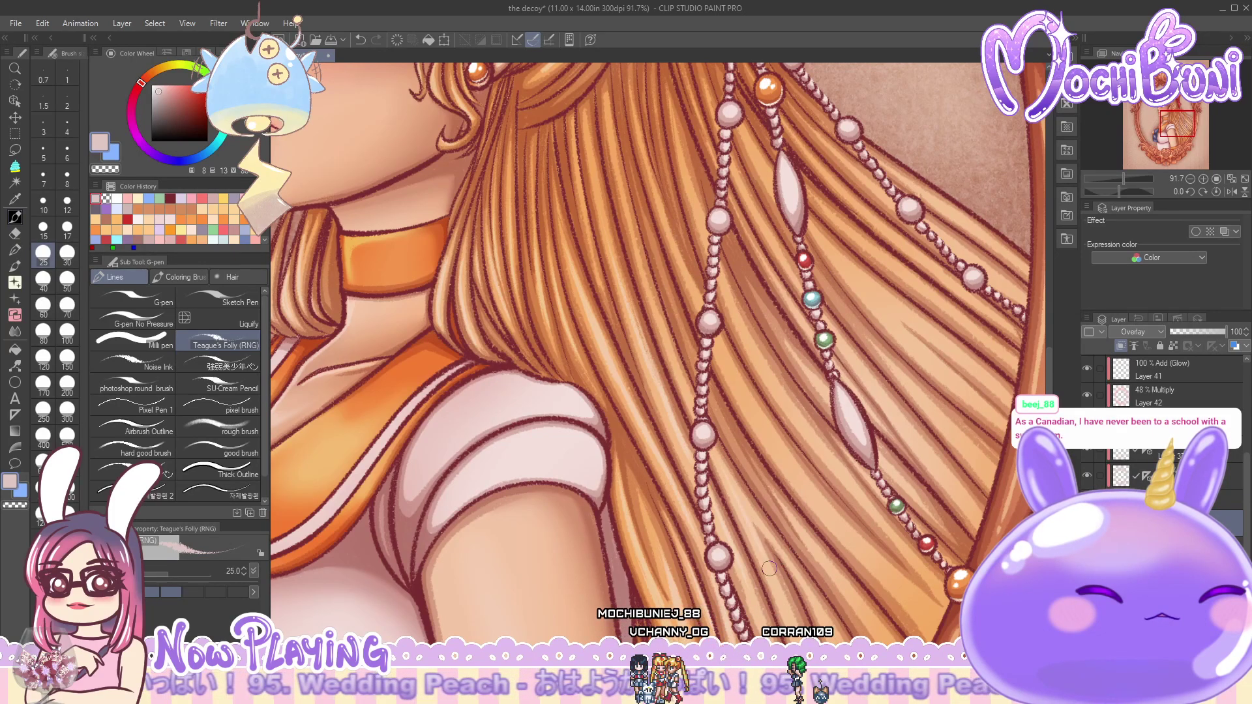
{"action": "scroll", "coordinate": [802, 434], "scroll_direction": "down", "scroll_amount": 3}
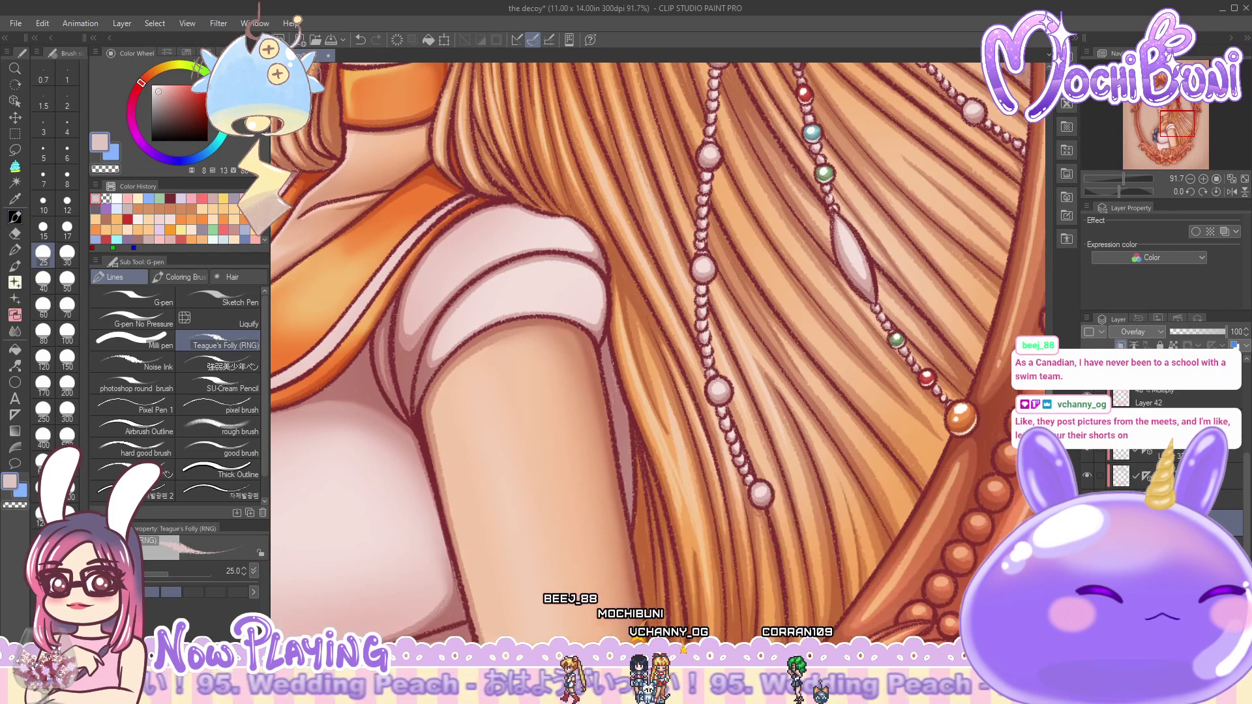
{"action": "scroll", "coordinate": [659, 344], "scroll_direction": "right", "scroll_amount": 2}
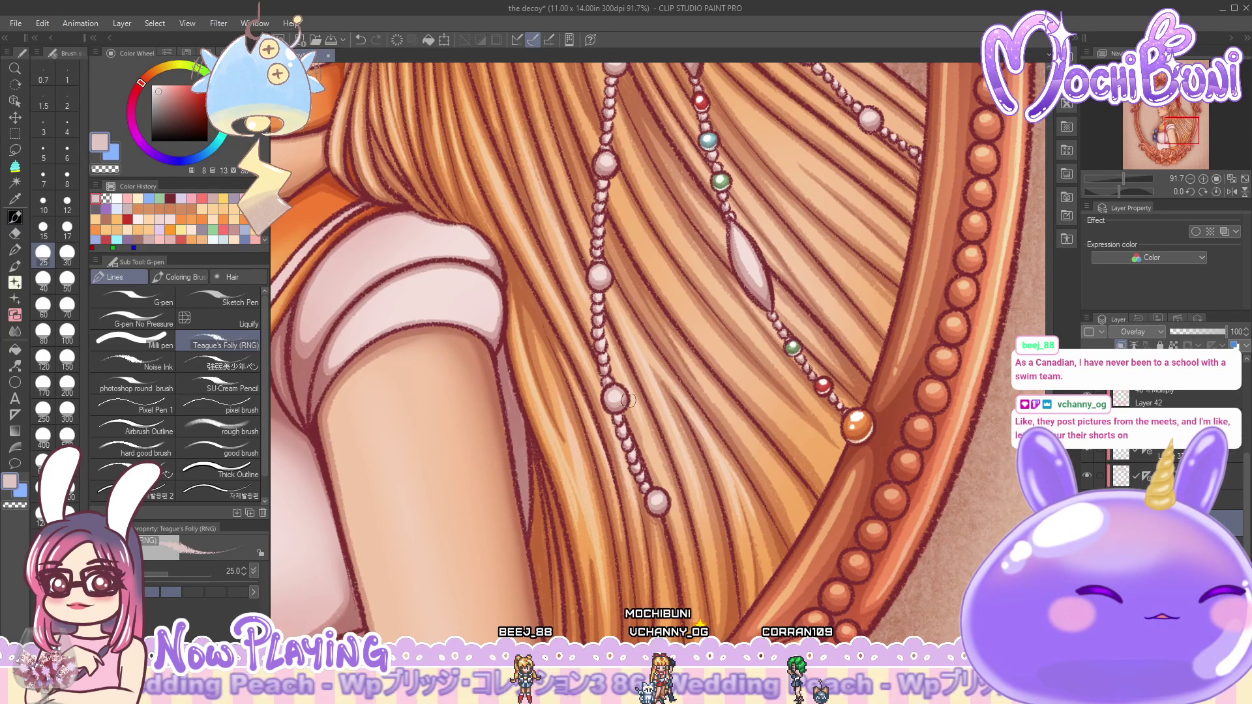
{"action": "scroll", "coordinate": [657, 344], "scroll_direction": "up", "scroll_amount": 3}
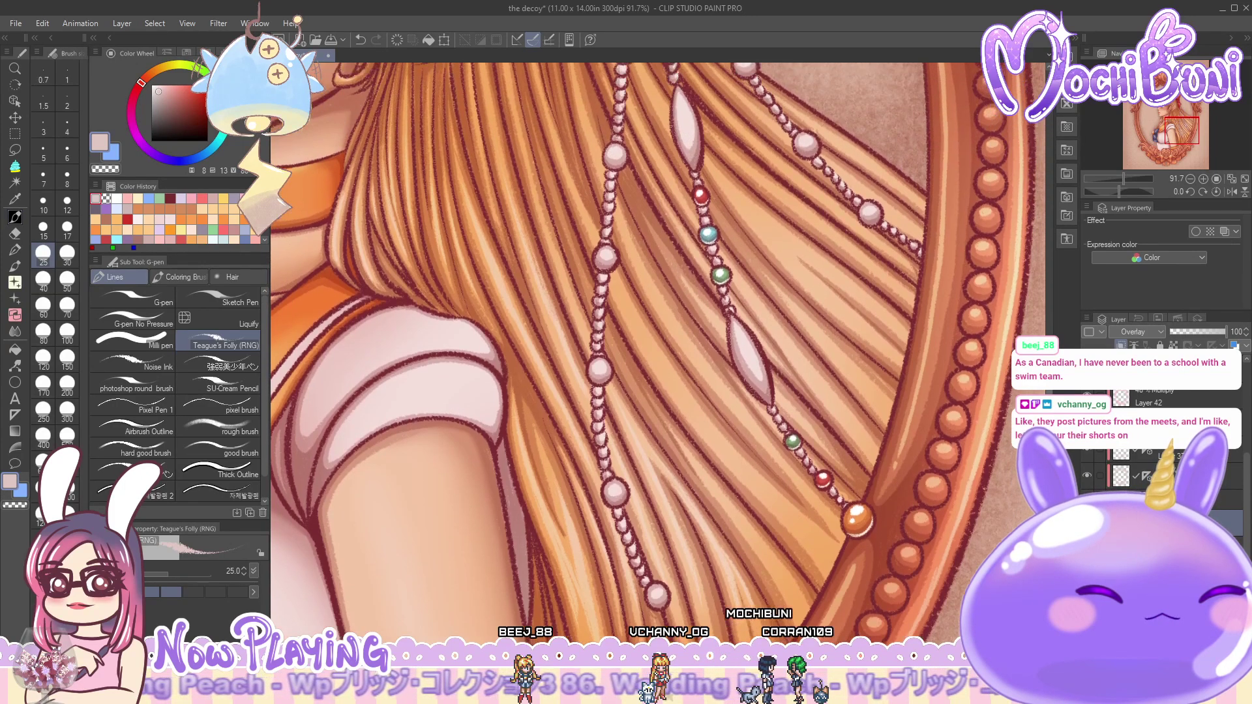
{"action": "scroll", "coordinate": [657, 344], "scroll_direction": "down", "scroll_amount": 3}
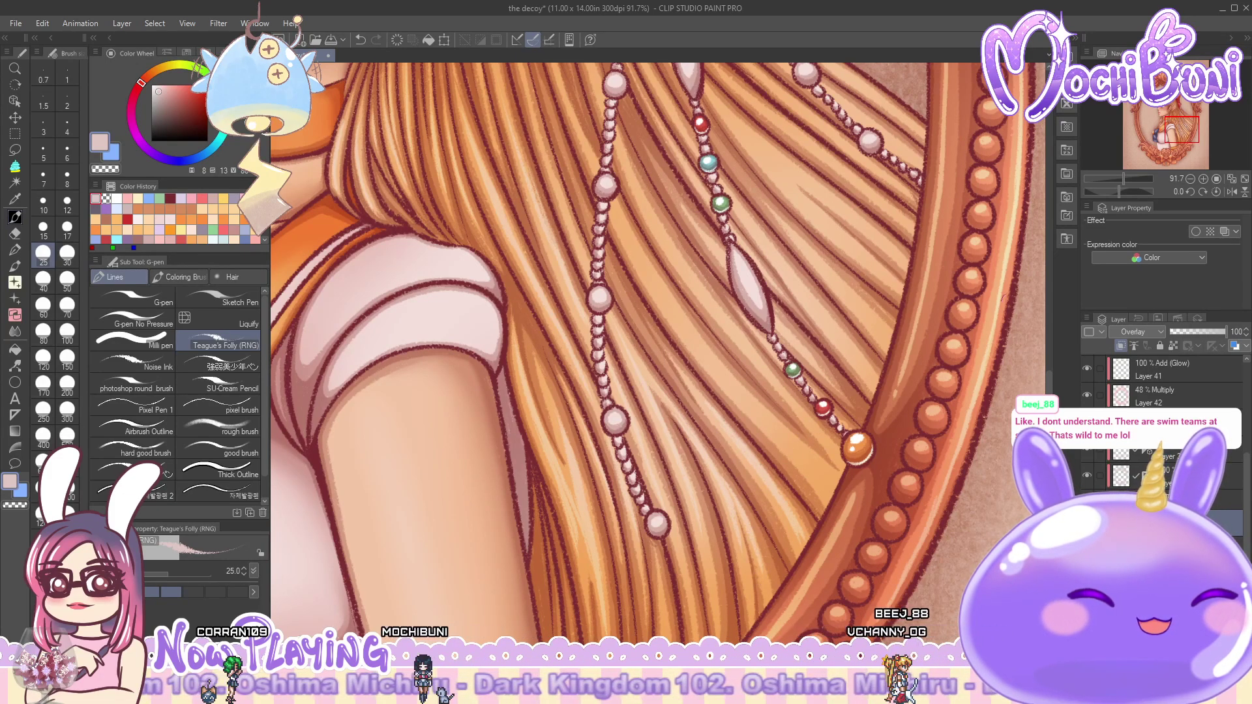
{"action": "scroll", "coordinate": [672, 359], "scroll_direction": "up", "scroll_amount": 3}
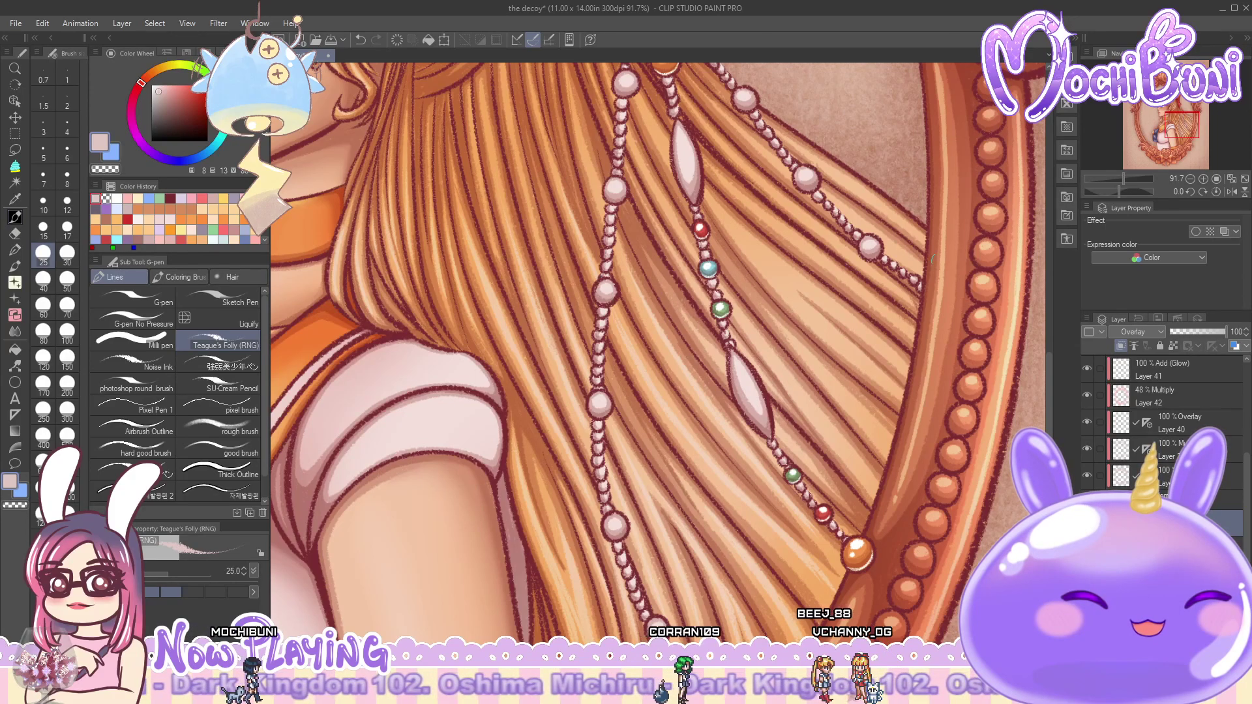
{"action": "scroll", "coordinate": [1044, 339], "scroll_direction": "up", "scroll_amount": 3}
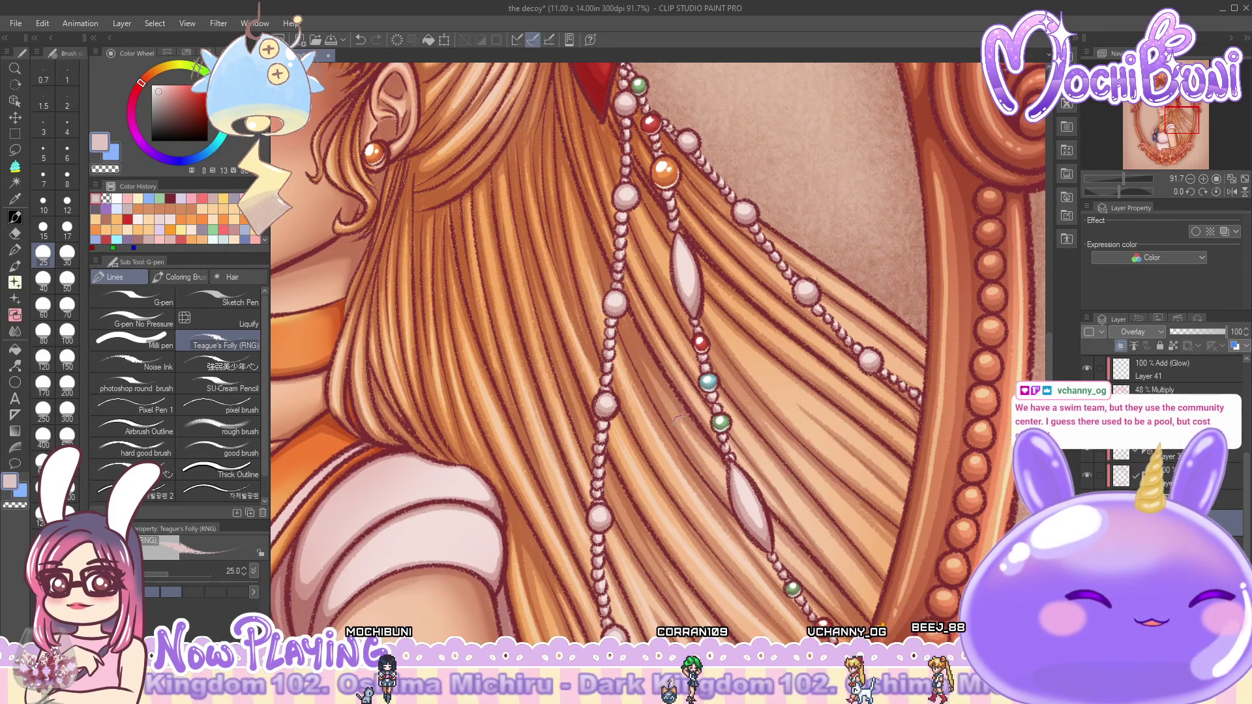
{"action": "scroll", "coordinate": [659, 345], "scroll_direction": "down", "scroll_amount": 3}
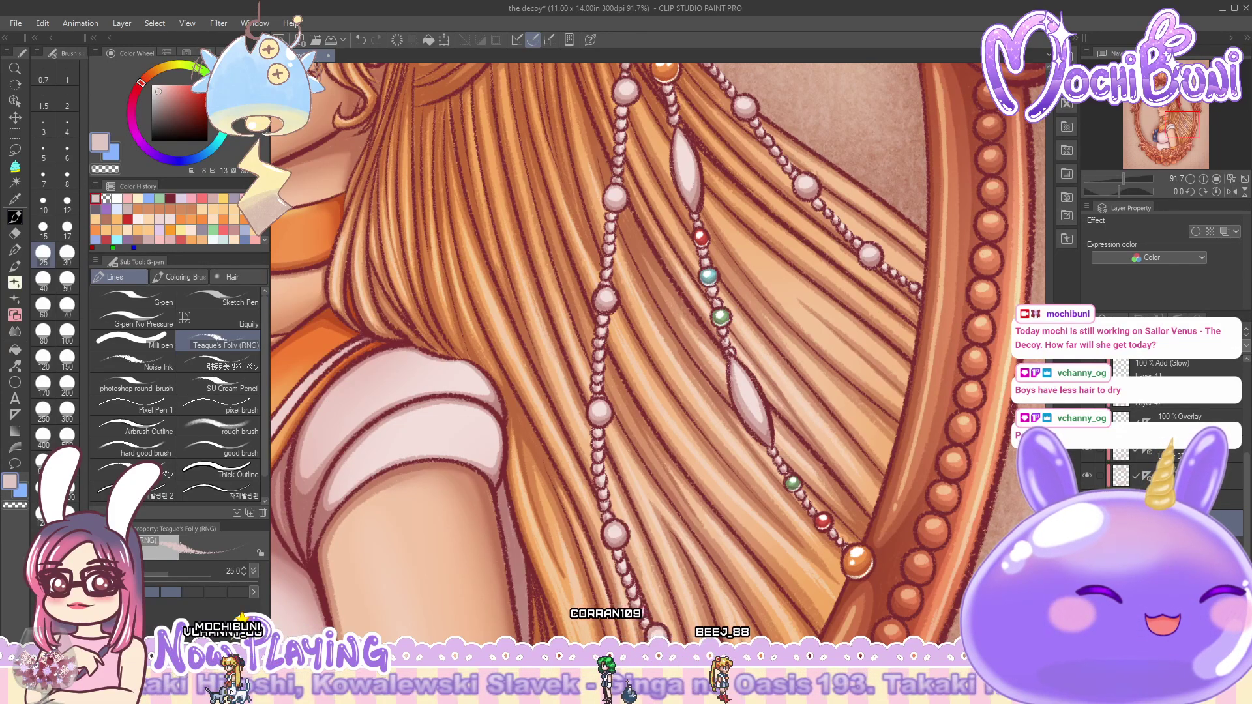
{"action": "scroll", "coordinate": [642, 324], "scroll_direction": "up", "scroll_amount": 3}
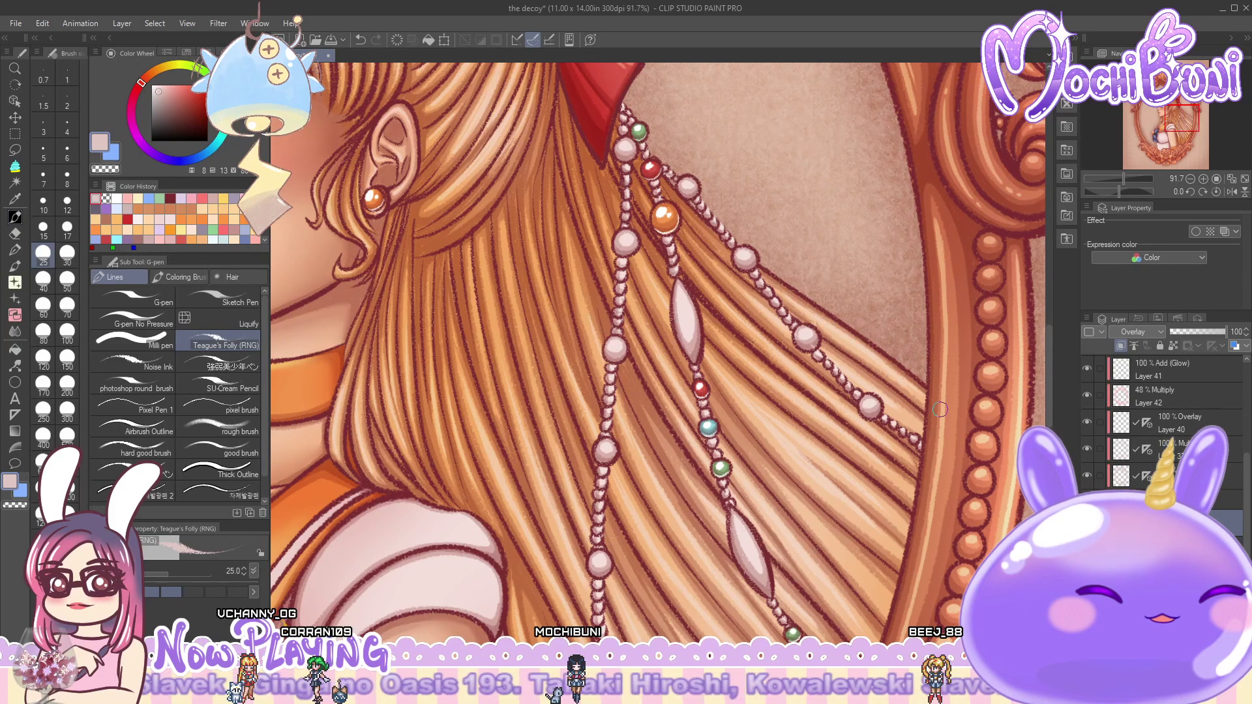
{"action": "left_click_drag", "start_coordinate": [864, 504], "coordinate": [819, 565]}
- Add a new layer clipped to the one below and set its blending mode to Glow dodge
{"action": "mouse_move", "coordinate": [1050, 405]}
{"action": "left_mouse_down"}
{"action": "mouse_move", "coordinate": [1049, 443]}
{"action": "mouse_move", "coordinate": [1052, 390]}
{"action": "left_mouse_up"}
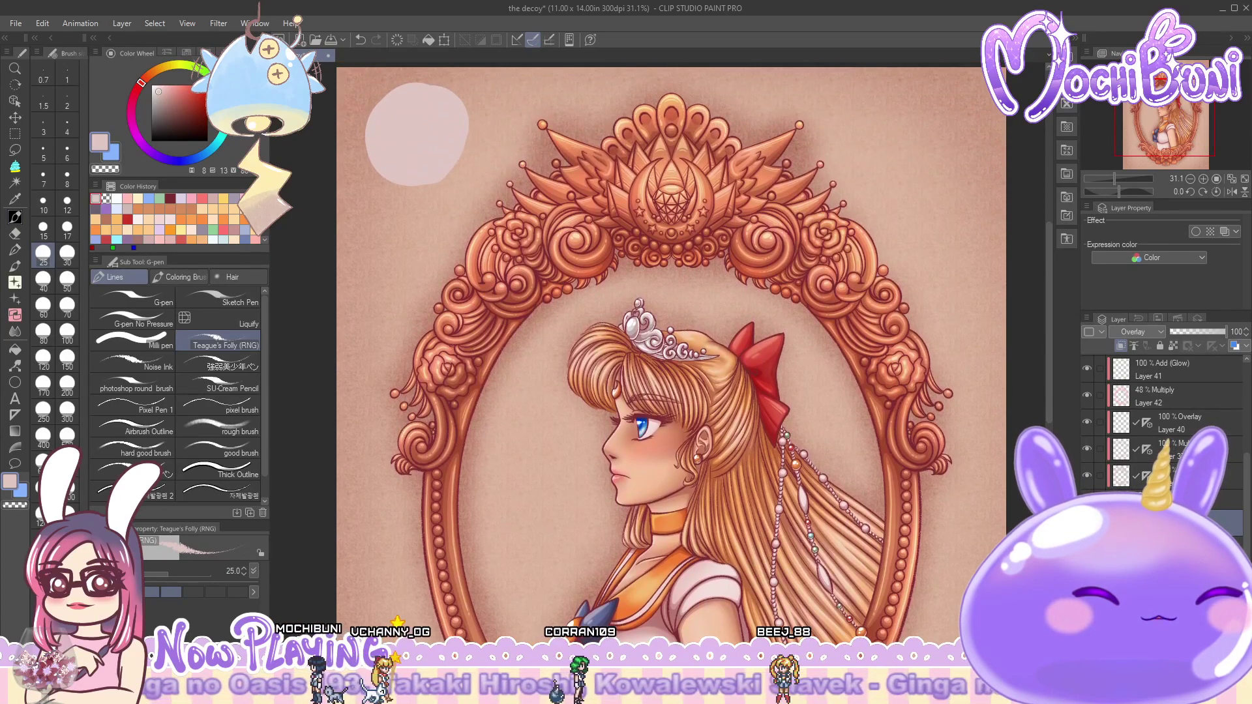
{"action": "key", "text": "ctrl+shift+n"}
{"action": "left_click", "coordinate": [1121, 345]}
{"action": "left_click", "coordinate": [1148, 332]}
{"action": "left_click", "coordinate": [1140, 450]}
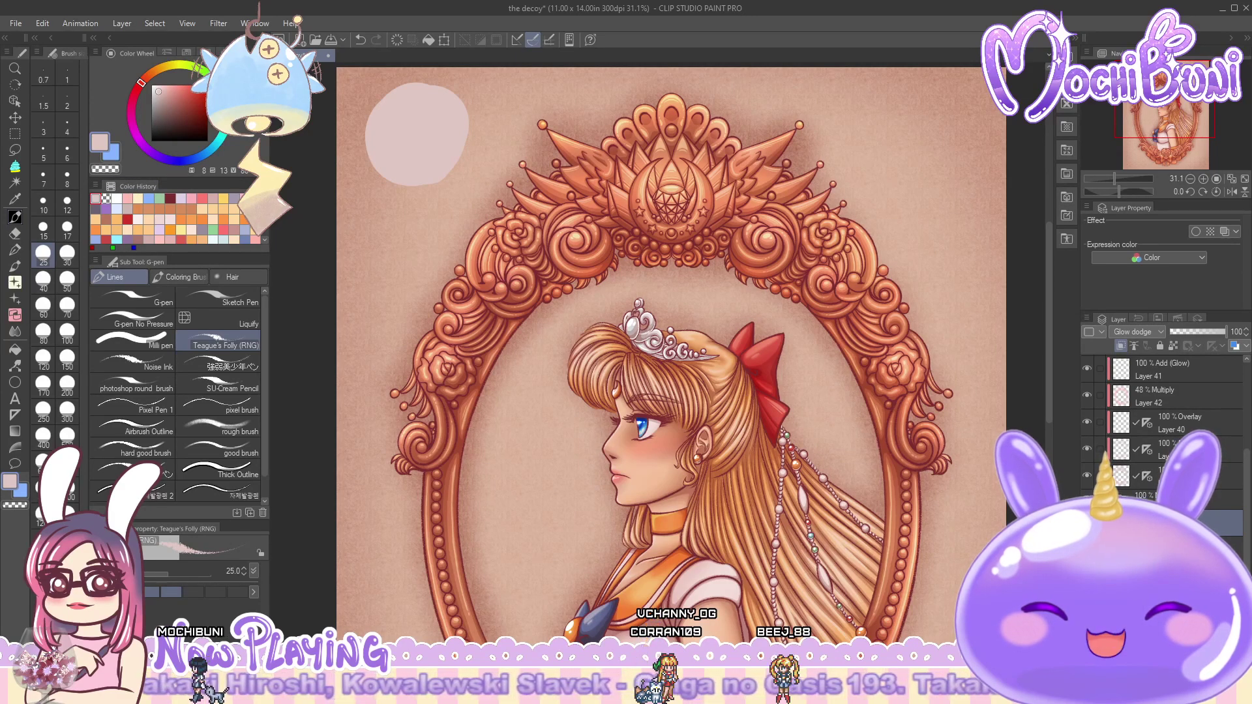
- Try a light orange glow on the front bangs with the Soft Airbrush at size 120 and undo the stroke
{"action": "left_click", "coordinate": [223, 209]}
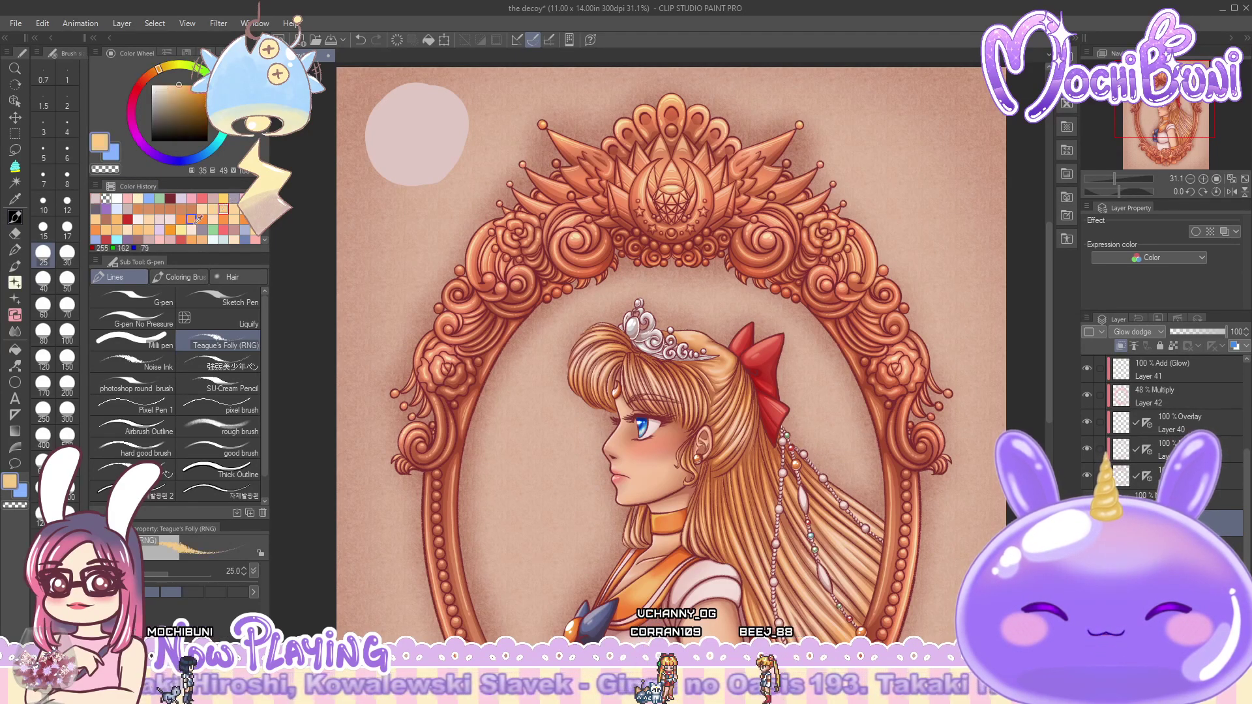
{"action": "left_click", "coordinate": [183, 275]}
{"action": "left_click", "coordinate": [225, 296]}
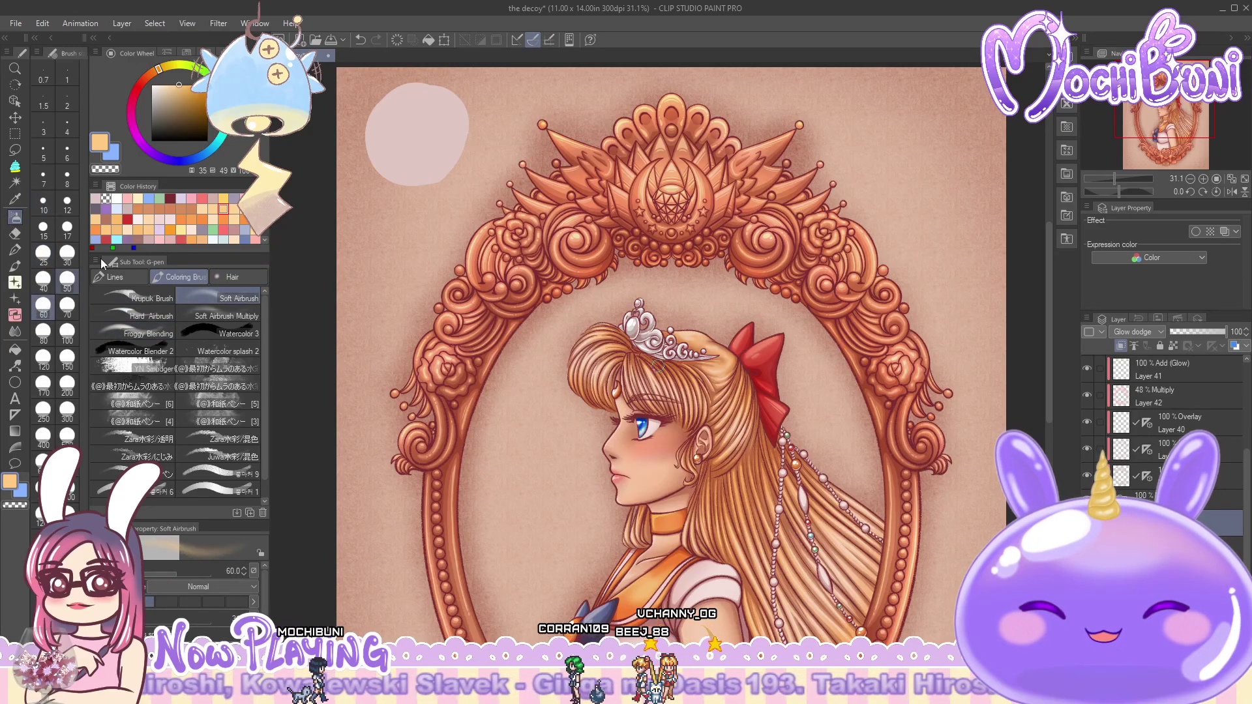
{"action": "key", "text": "]"}
{"action": "key", "text": "]"}
{"action": "key", "text": "]"}
{"action": "key", "text": "]"}
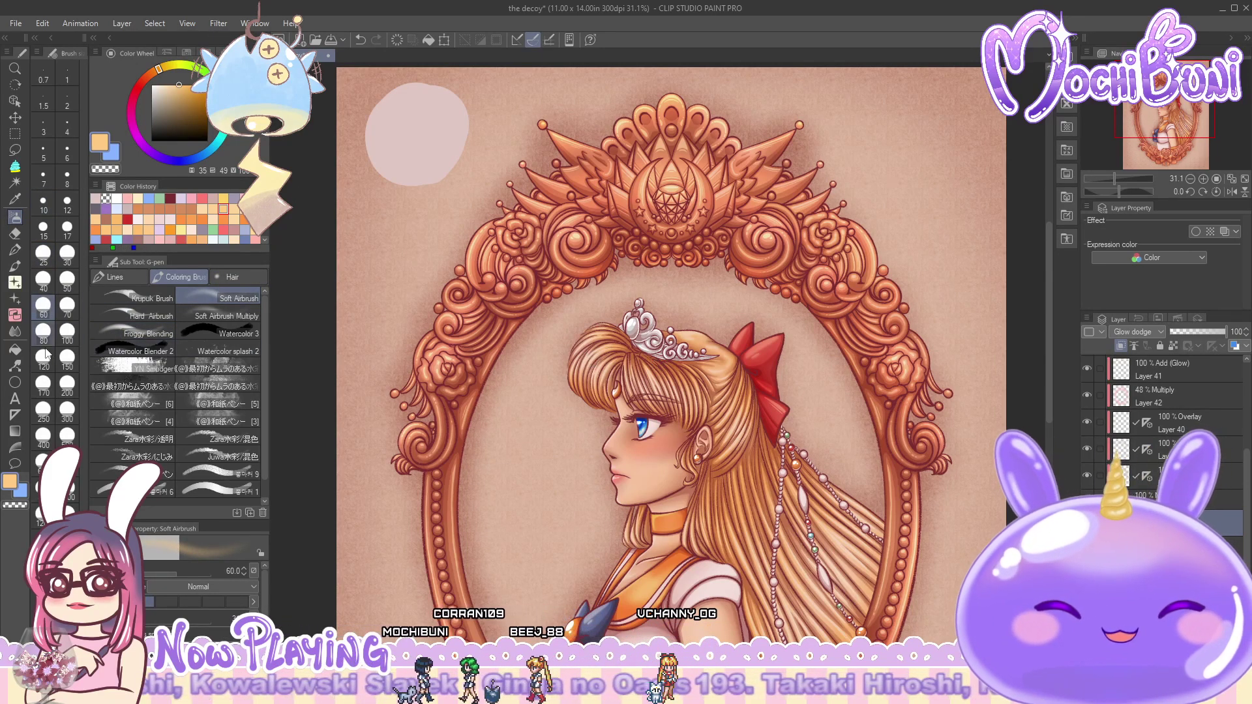
{"action": "left_click_drag", "start_coordinate": [605, 323], "coordinate": [592, 362]}
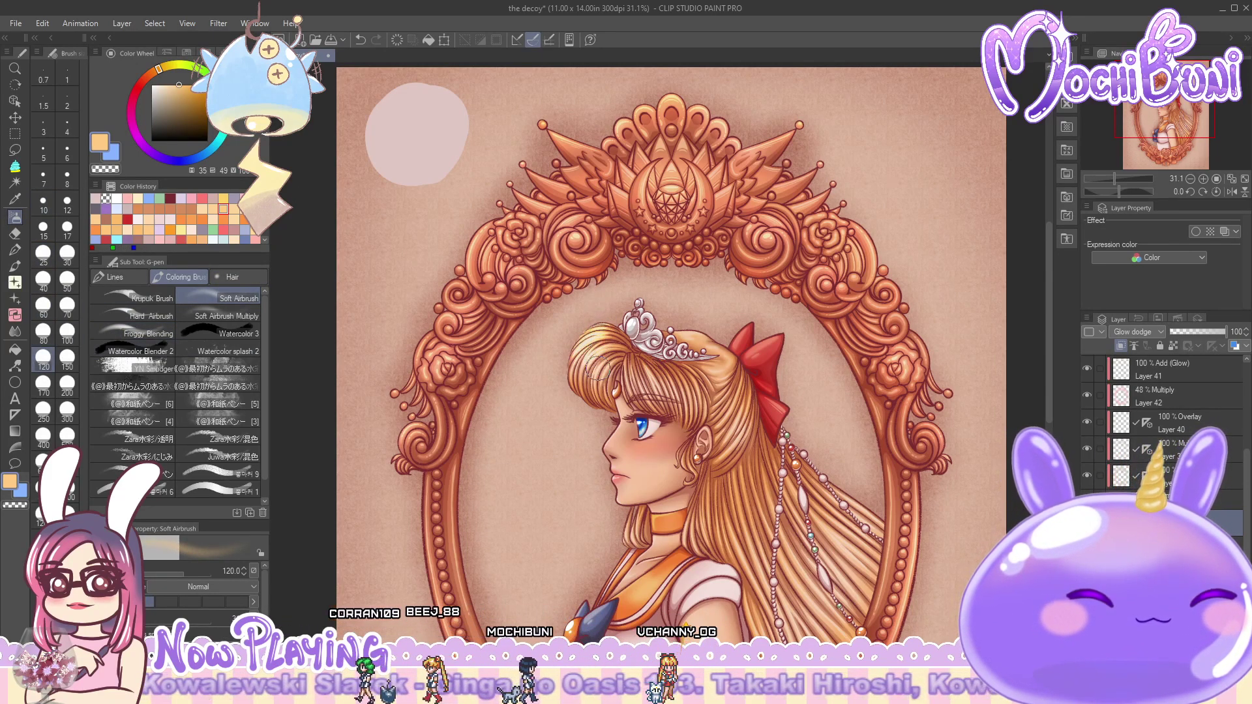
{"action": "key", "text": "ctrl+z"}
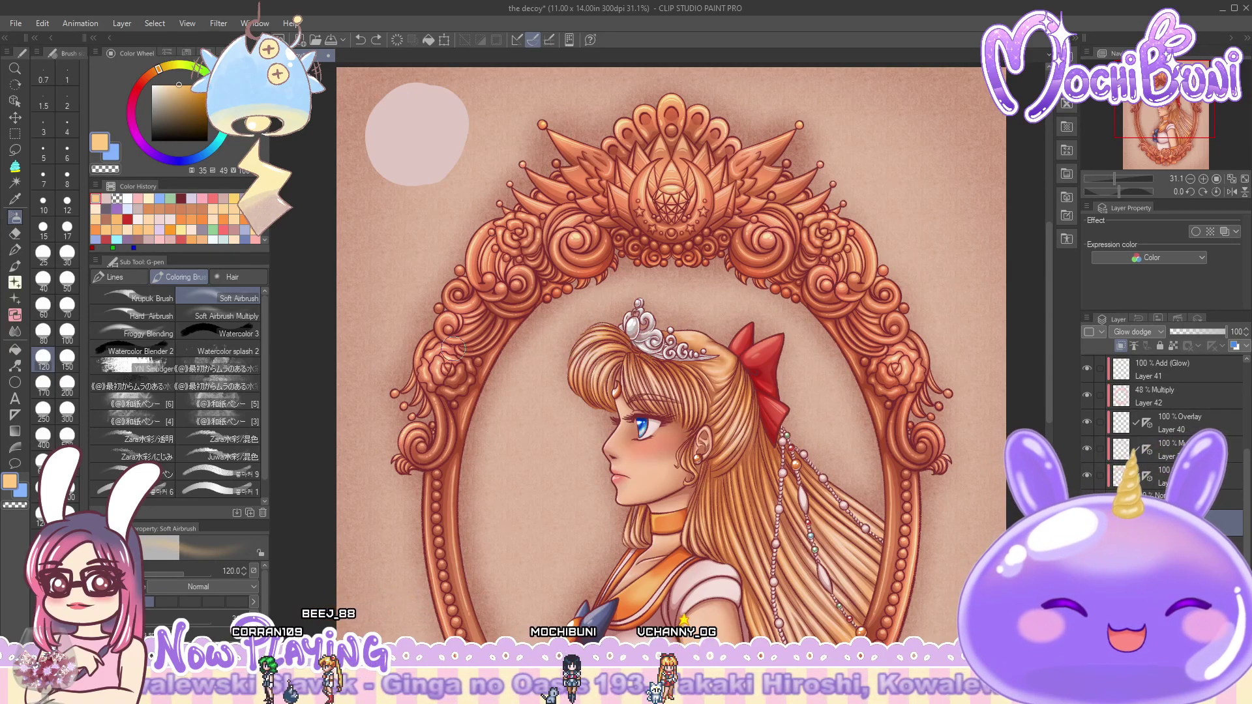
- Airbrush a pale pink glow over the bangs, the hair above the eye and the hair gathered behind the ear at size 120
{"action": "left_click", "coordinate": [595, 329], "text": "alt"}
{"action": "left_click_drag", "start_coordinate": [596, 330], "coordinate": [583, 353]}
{"action": "left_click_drag", "start_coordinate": [628, 389], "coordinate": [651, 384]}
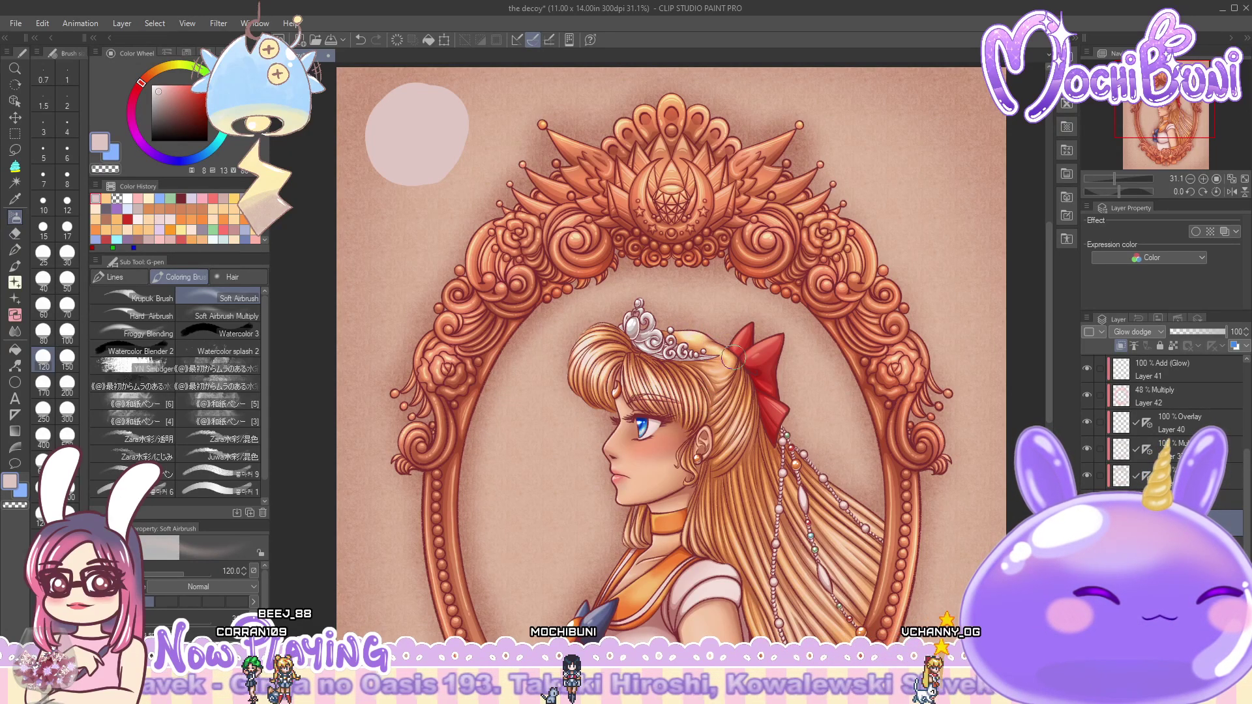
{"action": "left_click_drag", "start_coordinate": [732, 378], "coordinate": [722, 417]}
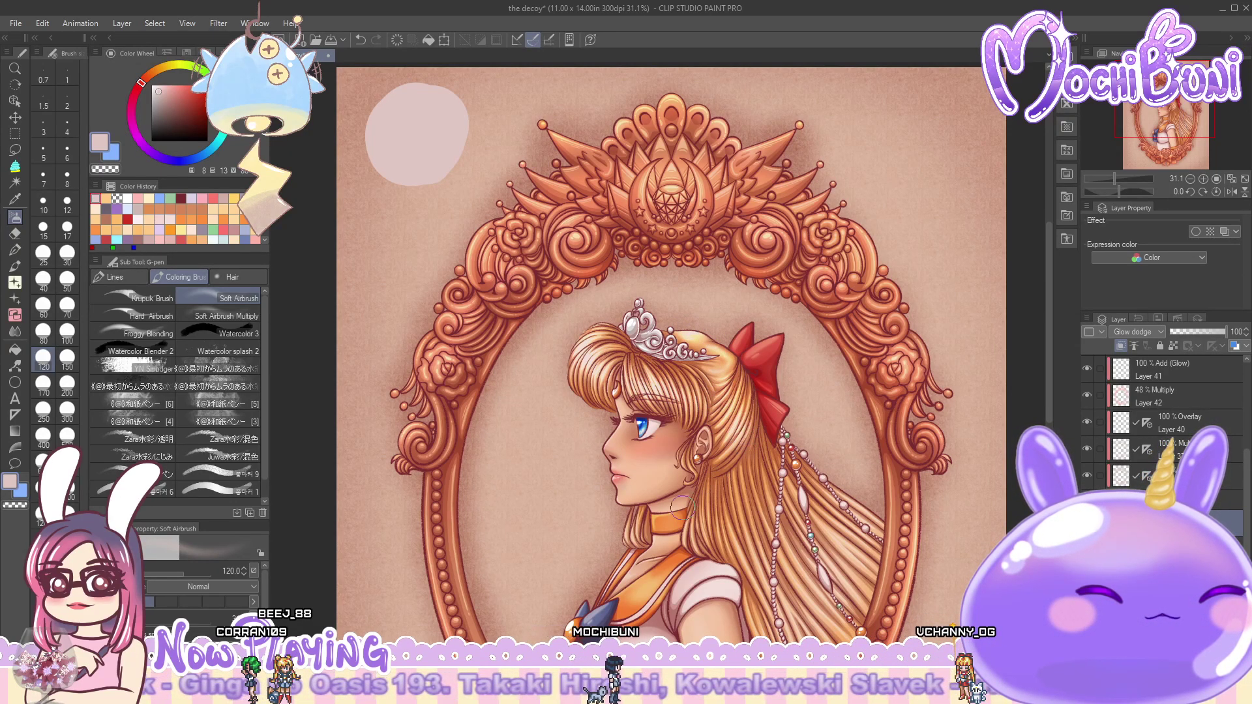
- Airbrush the pale pink glow down the long back hair around the bead strings at size 120
{"action": "scroll", "coordinate": [1050, 405], "scroll_direction": "down", "scroll_amount": 2}
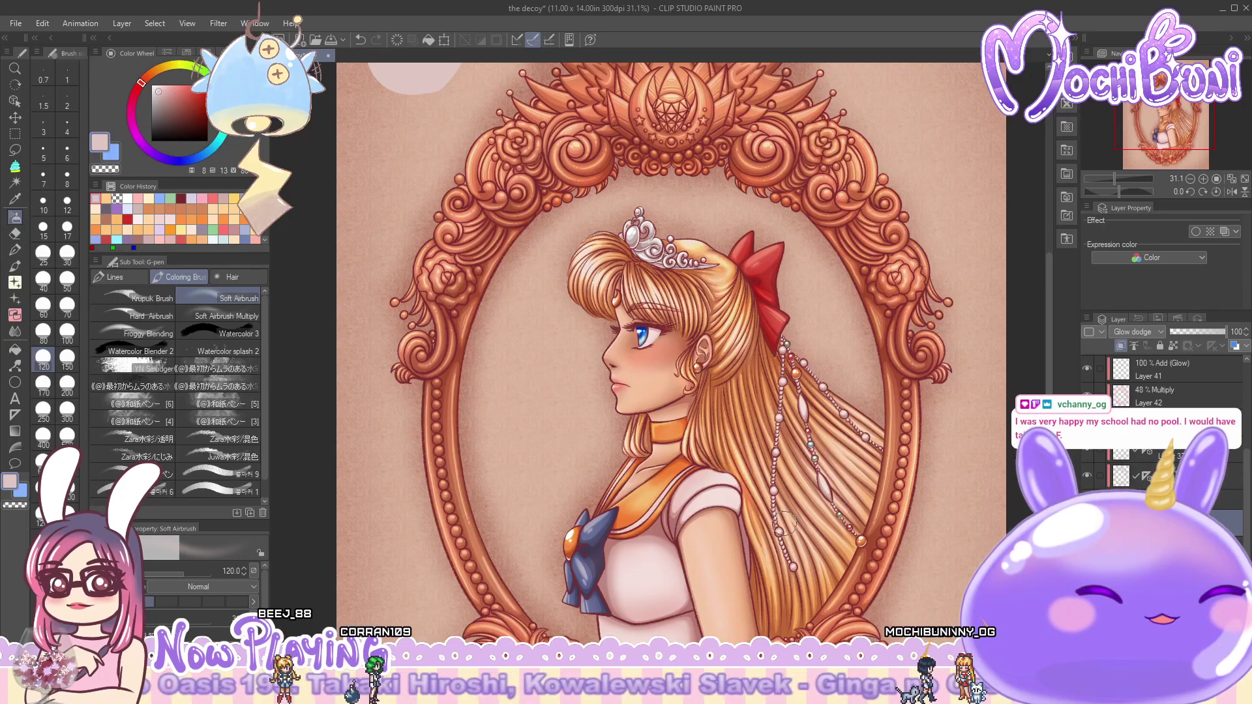
{"action": "left_click_drag", "start_coordinate": [784, 486], "coordinate": [811, 540]}
{"action": "left_click_drag", "start_coordinate": [792, 456], "coordinate": [837, 531]}
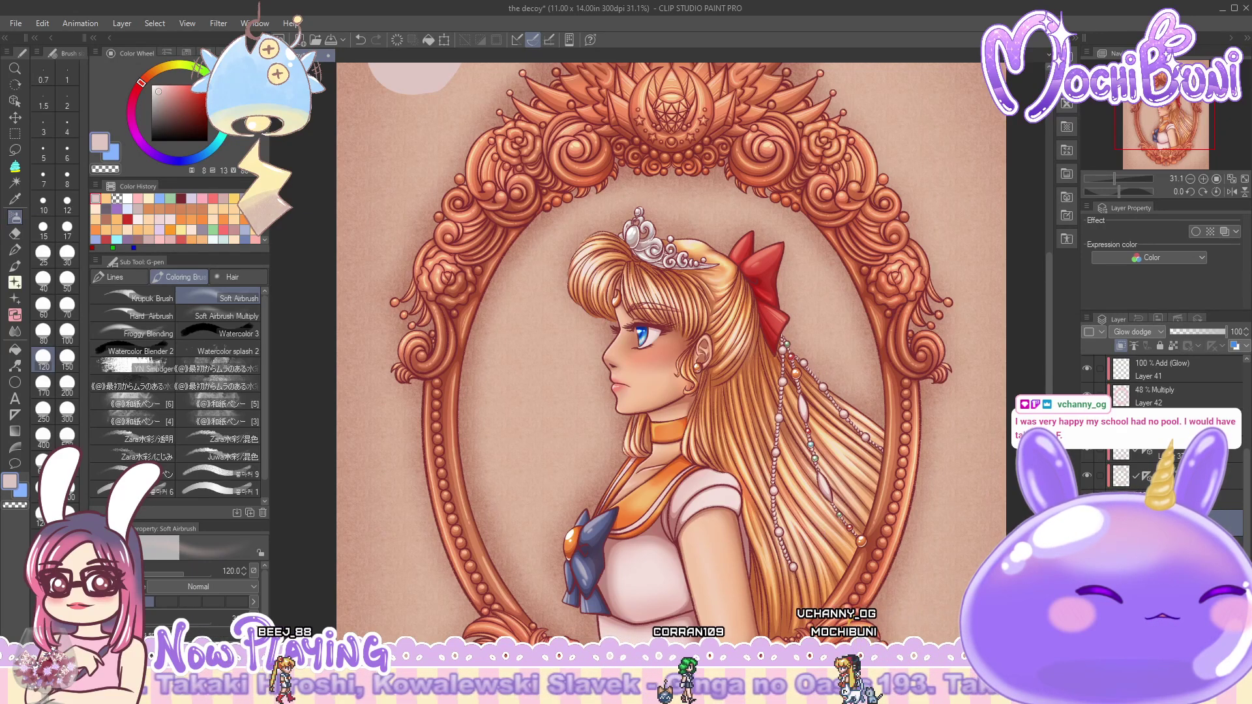
- Reduce the Soft Airbrush size to 60 for finer glow work on the hair above the ear
{"action": "scroll", "coordinate": [961, 415], "scroll_direction": "down", "scroll_amount": 3}
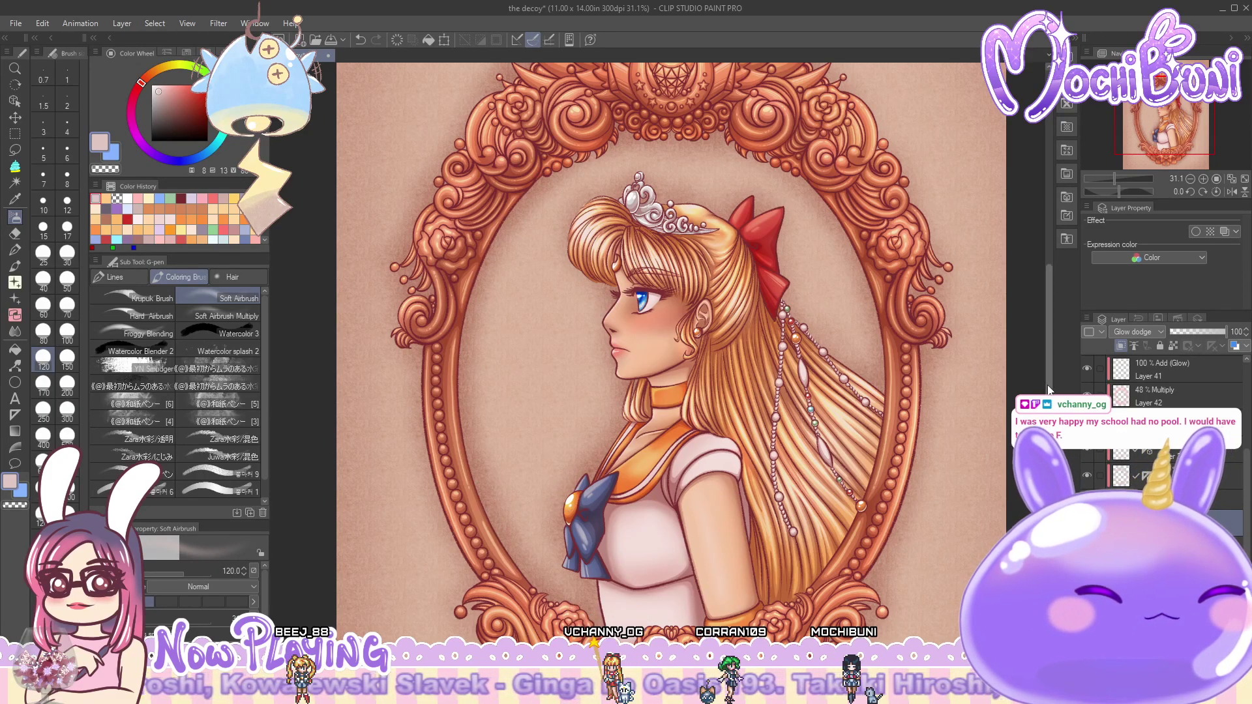
{"action": "scroll", "coordinate": [1054, 357], "scroll_direction": "up", "scroll_amount": 6}
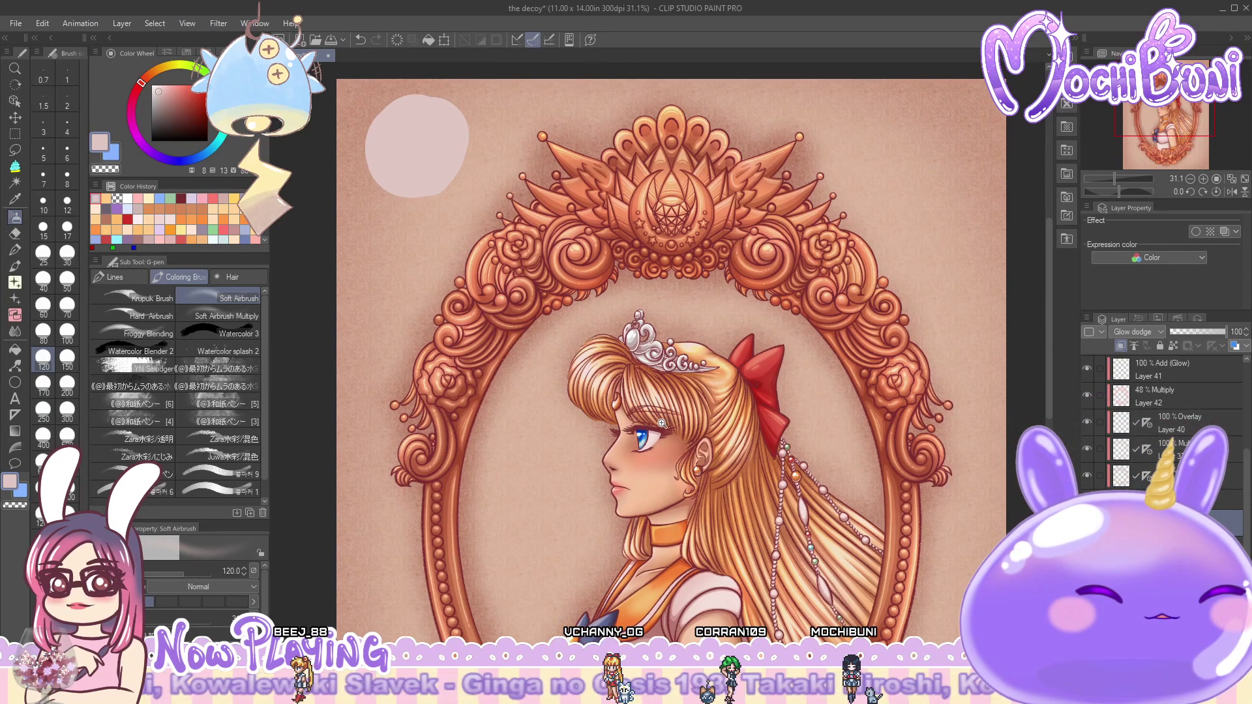
{"action": "scroll", "coordinate": [626, 378], "scroll_direction": "up", "scroll_amount": 5}
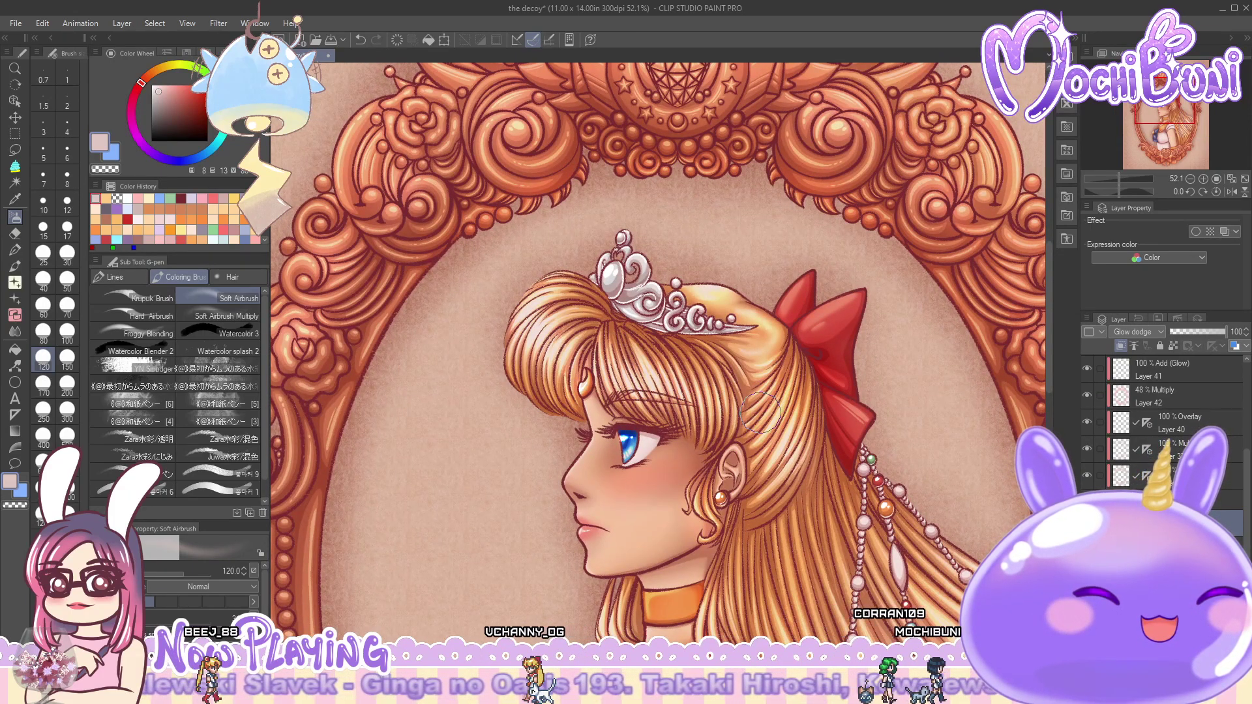
{"action": "left_click", "coordinate": [43, 252]}
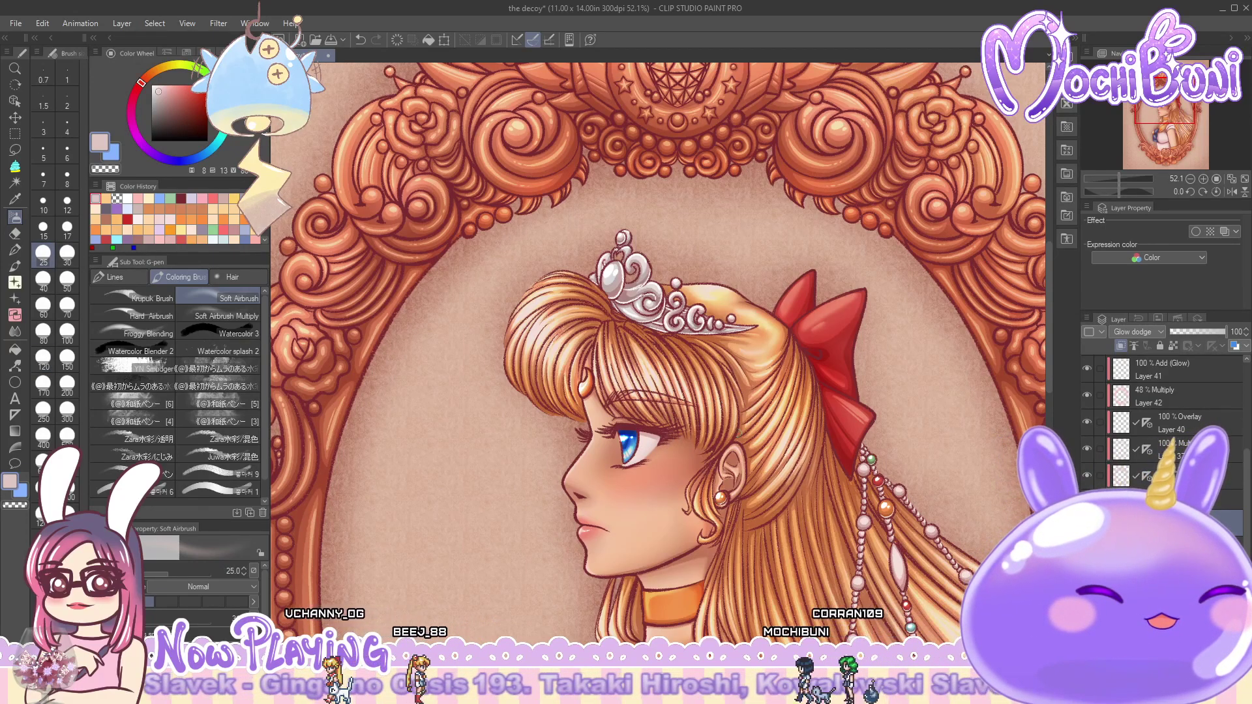
{"action": "left_click", "coordinate": [54, 307]}
{"action": "left_click", "coordinate": [43, 279]}
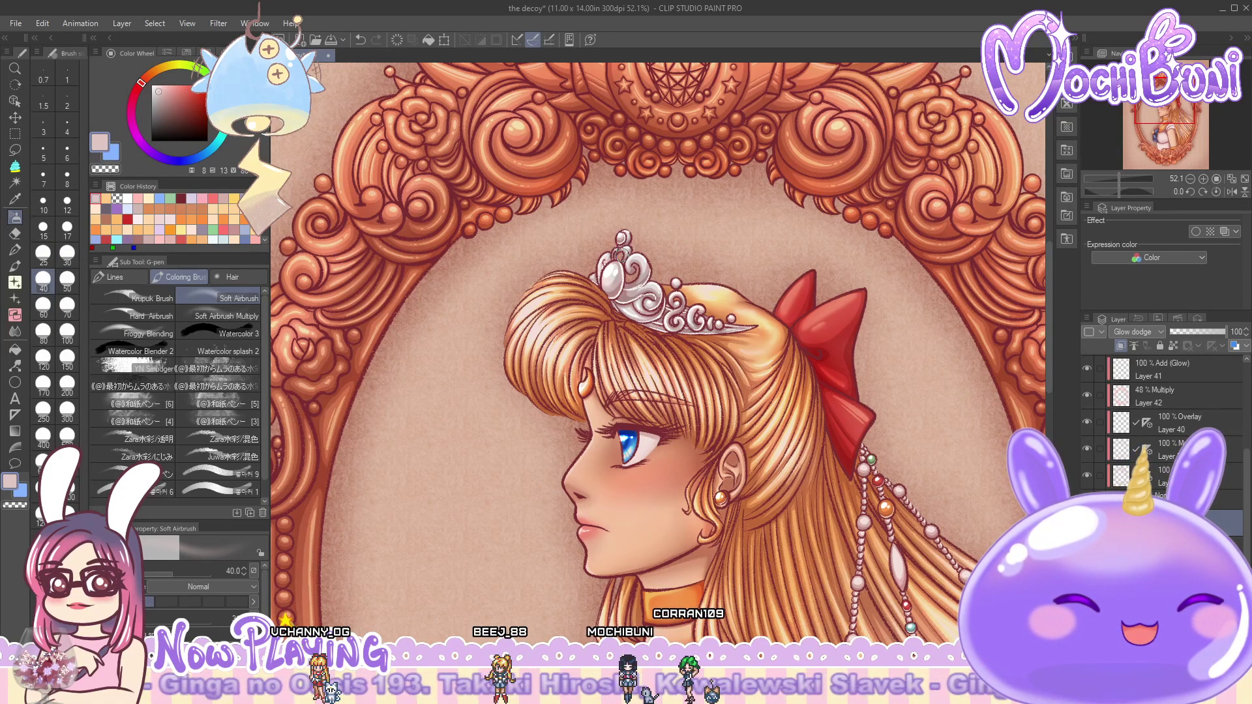
{"action": "left_click", "coordinate": [43, 331]}
{"action": "left_click", "coordinate": [55, 300]}
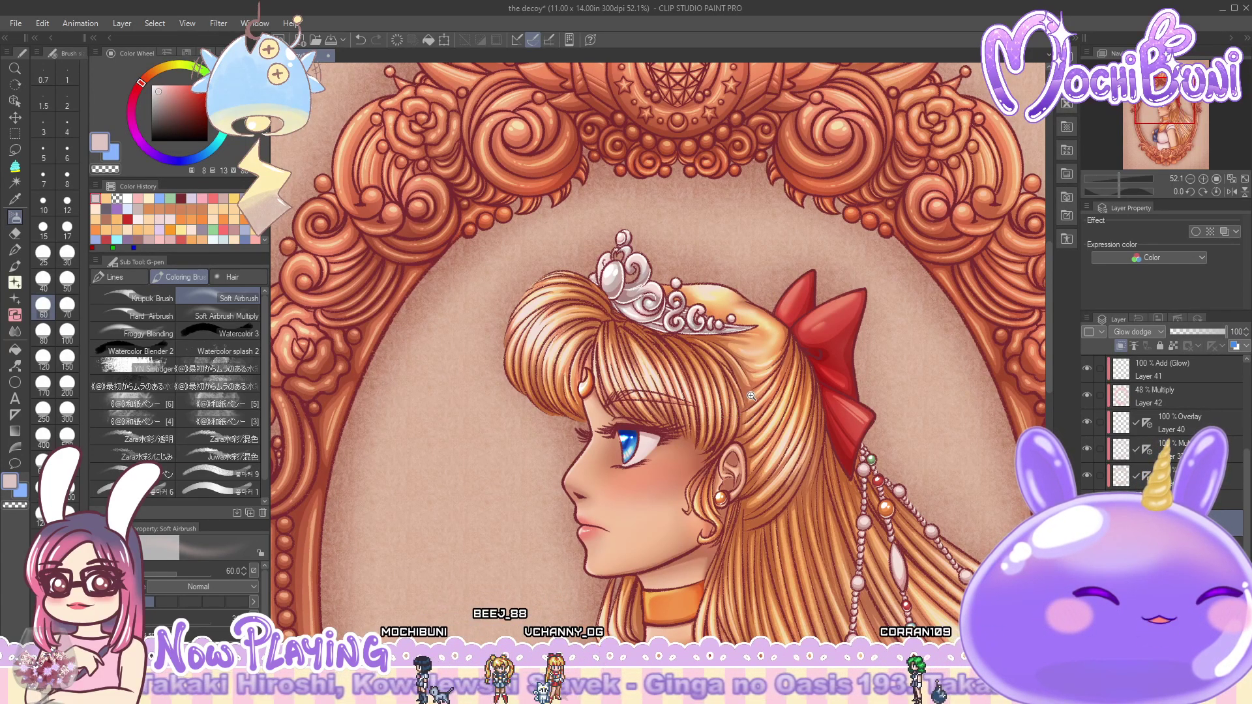
{"action": "scroll", "coordinate": [751, 396], "scroll_direction": "down", "scroll_amount": 2}
{"action": "scroll", "coordinate": [751, 397], "scroll_direction": "up", "scroll_amount": 3}
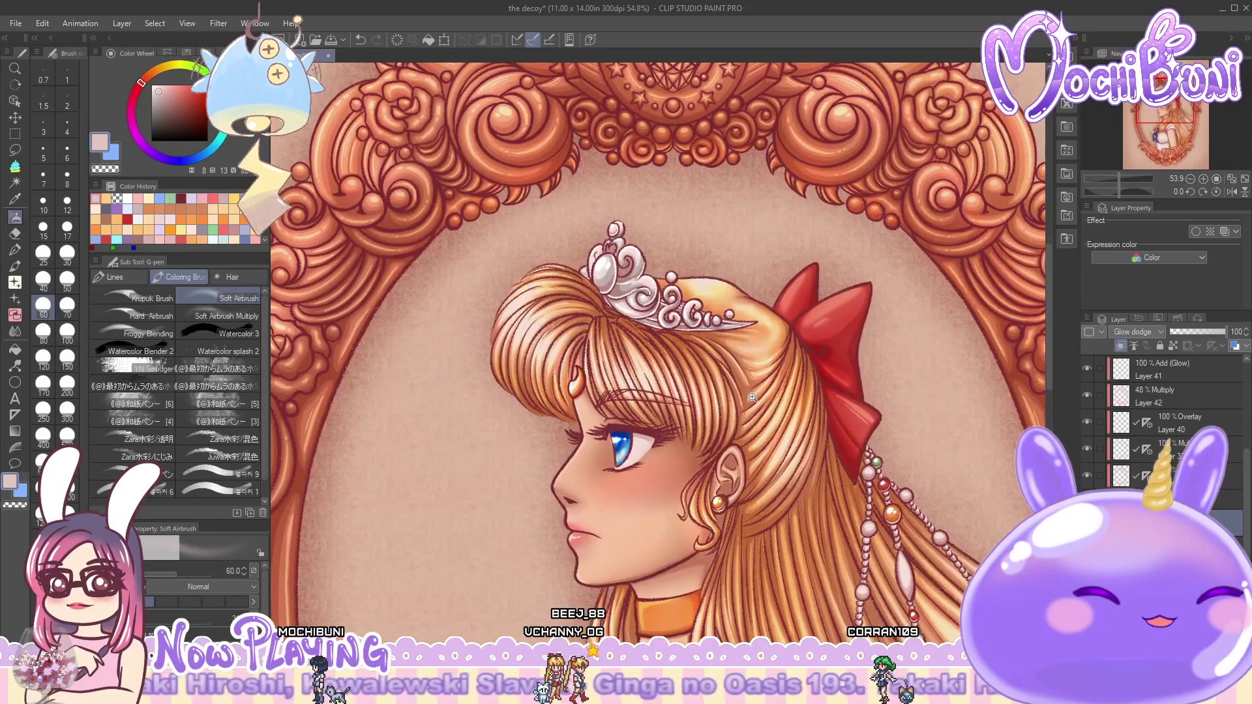
{"action": "scroll", "coordinate": [753, 397], "scroll_direction": "up", "scroll_amount": 1}
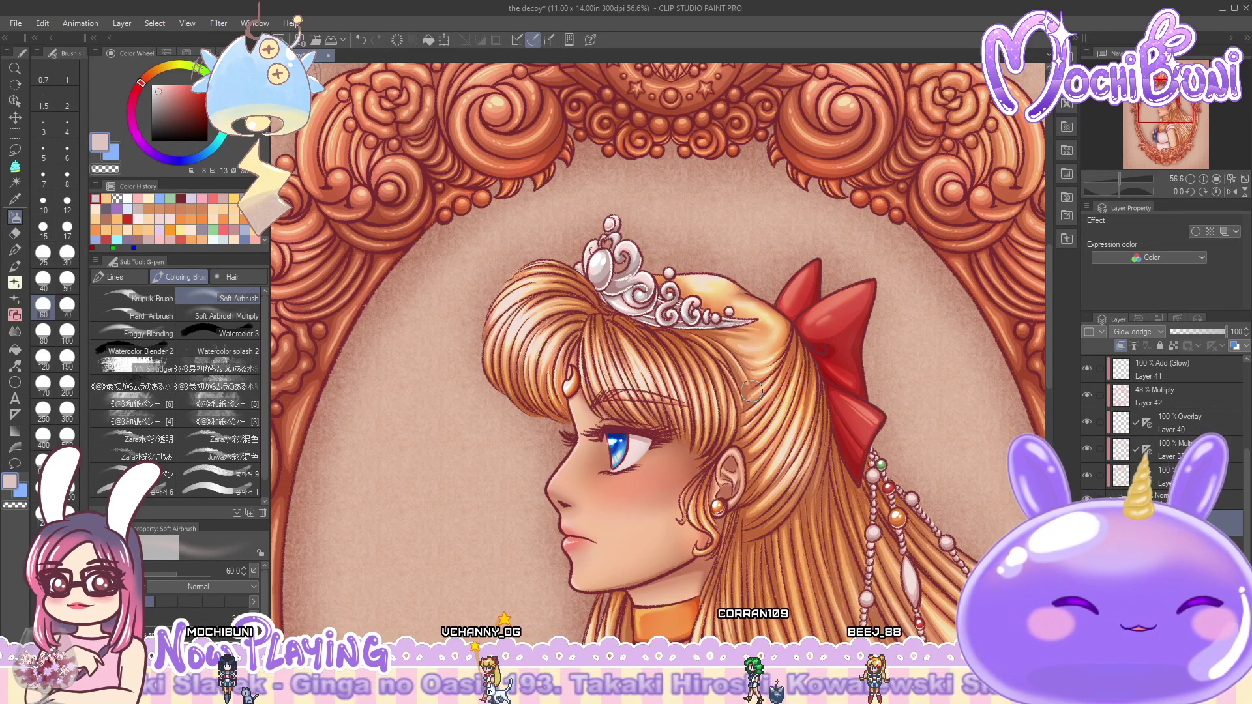
- Soften the highlights of the blue chest bow on the Overlay layer with Froggy Blending at sizes 25 and 40
{"action": "left_click_drag", "start_coordinate": [662, 495], "coordinate": [558, 496]}
{"action": "left_click_drag", "start_coordinate": [1047, 347], "coordinate": [1054, 391]}
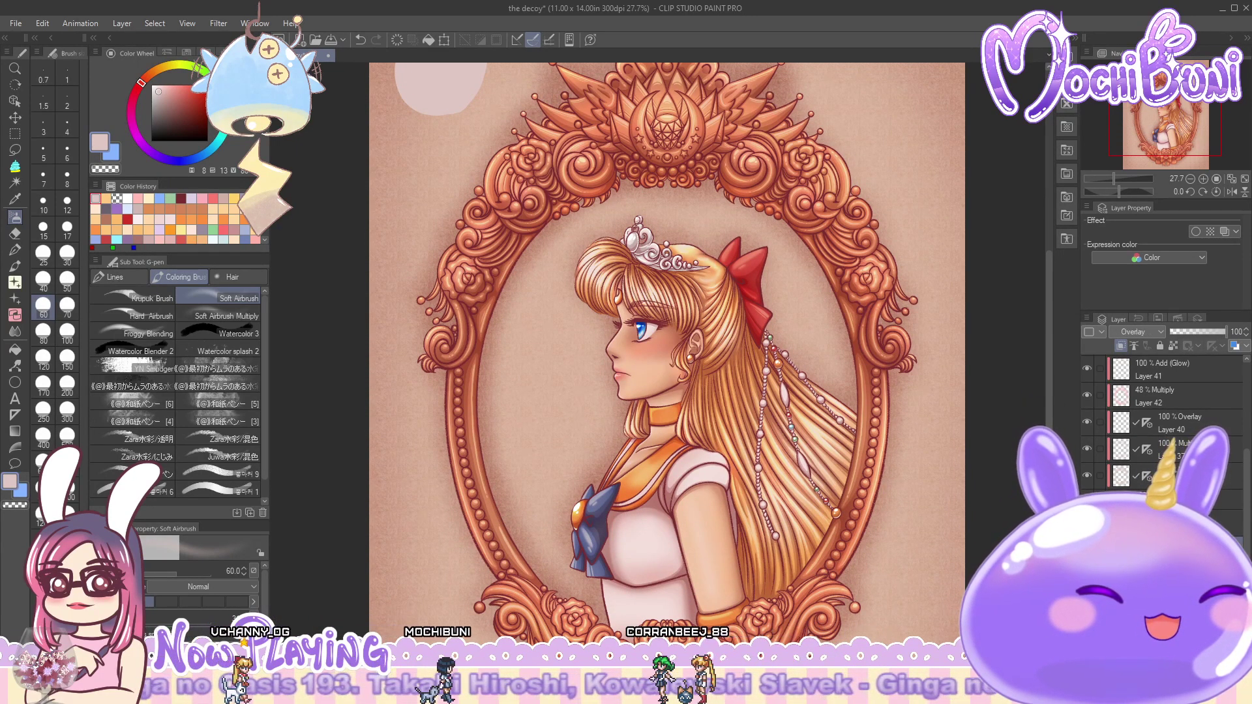
{"action": "scroll", "coordinate": [665, 569], "scroll_direction": "up", "scroll_amount": 5}
{"action": "left_click_drag", "start_coordinate": [665, 569], "coordinate": [669, 569]}
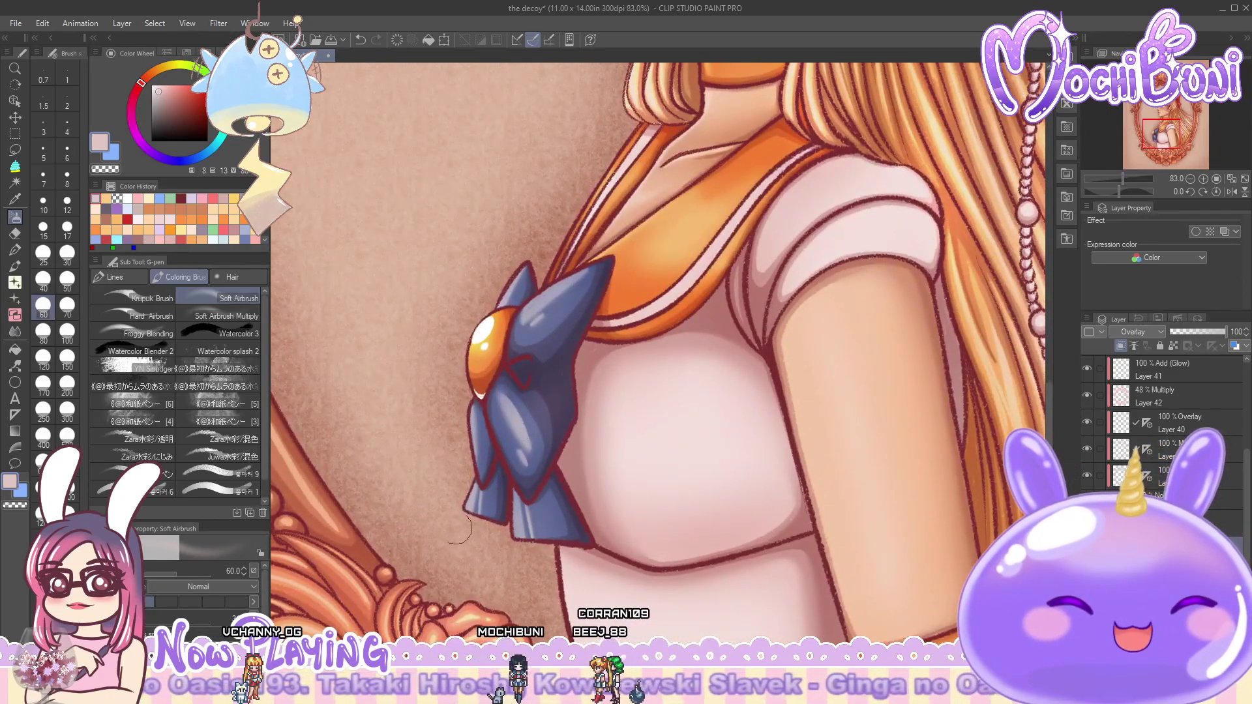
{"action": "left_click", "coordinate": [136, 275]}
{"action": "left_click", "coordinate": [174, 279]}
{"action": "left_click", "coordinate": [157, 332]}
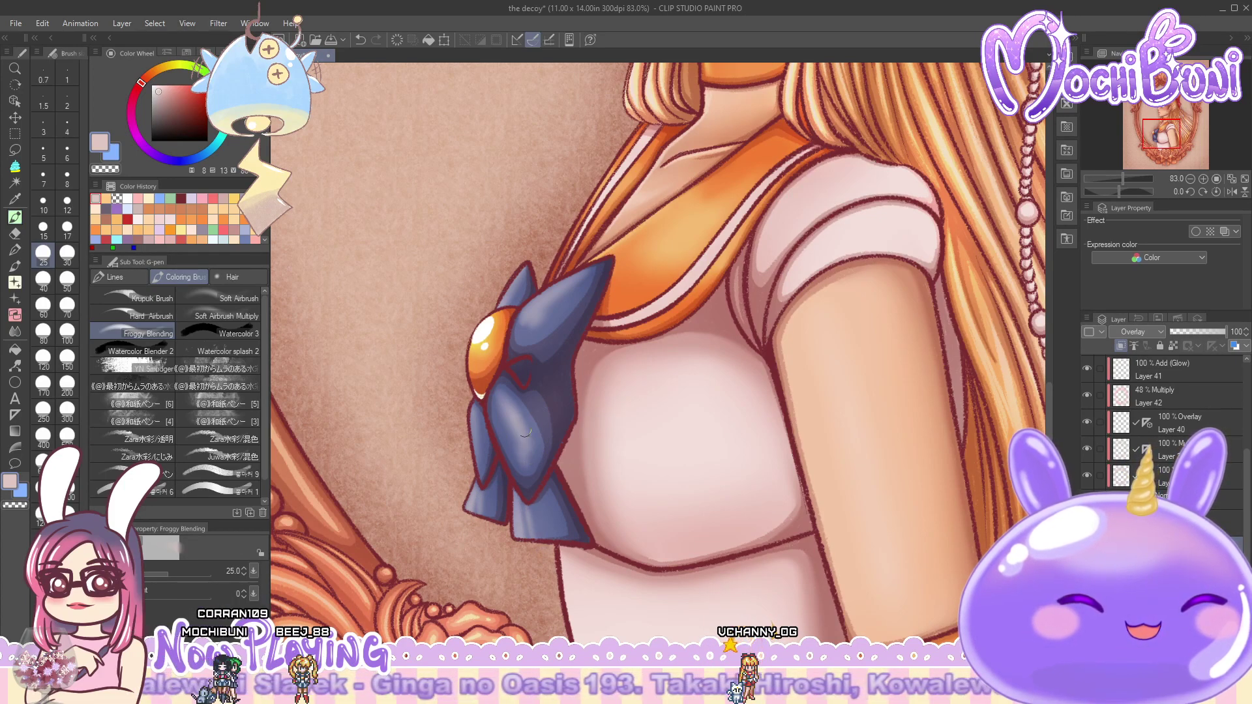
{"action": "left_click", "coordinate": [43, 281]}
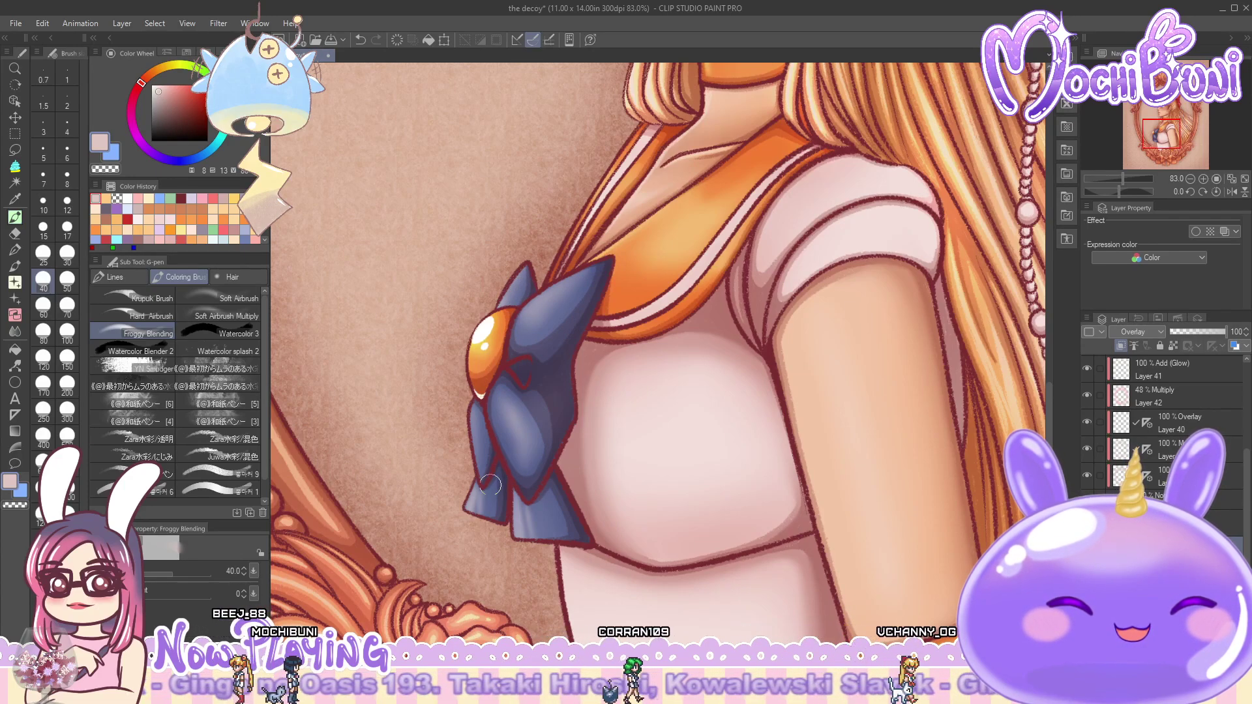
{"action": "left_click_drag", "start_coordinate": [642, 492], "coordinate": [617, 530]}
{"action": "scroll", "coordinate": [617, 529], "scroll_direction": "down", "scroll_amount": 1}
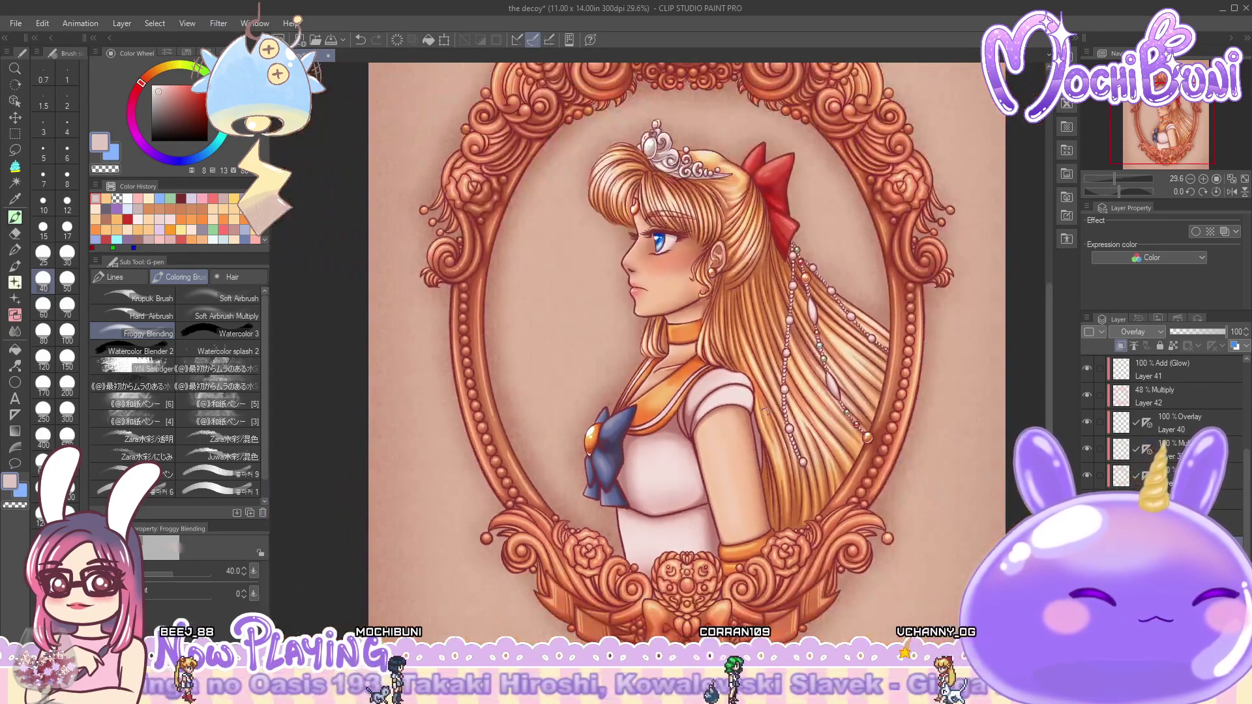
{"action": "scroll", "coordinate": [751, 429], "scroll_direction": "up", "scroll_amount": 1}
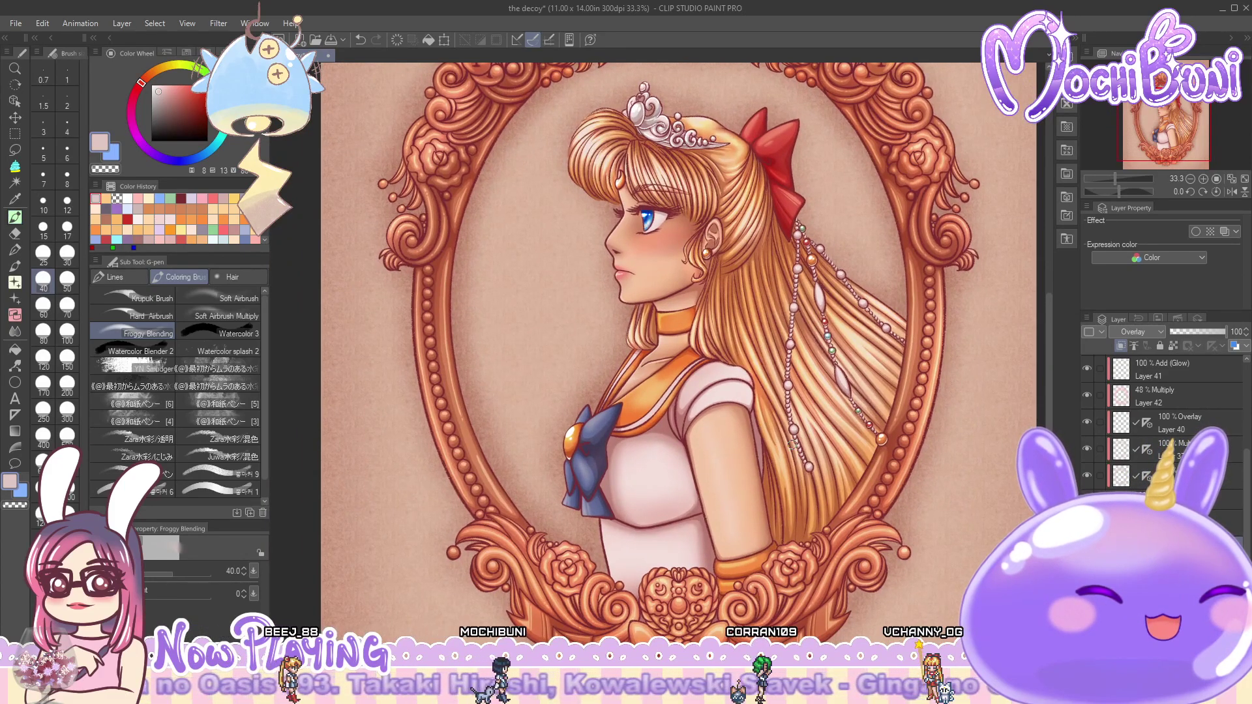
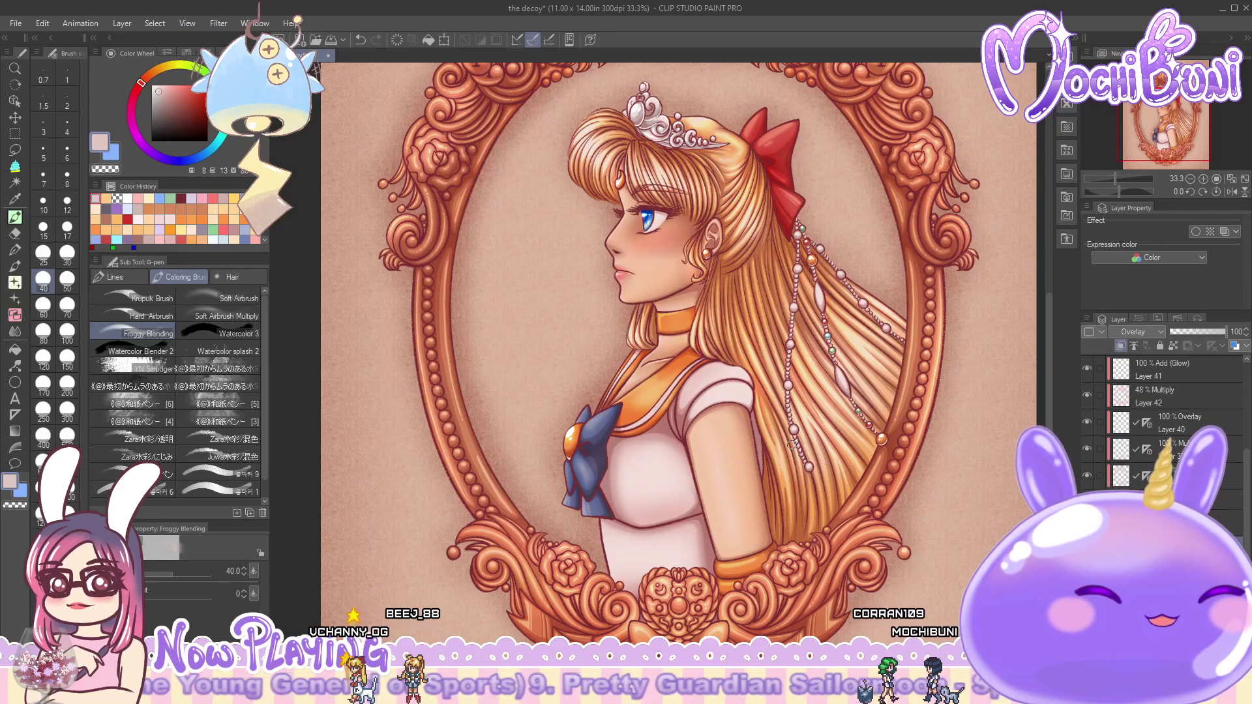
- Examine the whole framed portrait, then the face and hair up close, to judge the current lighting and highlights
{"action": "left_click_drag", "start_coordinate": [1046, 362], "coordinate": [1051, 328]}
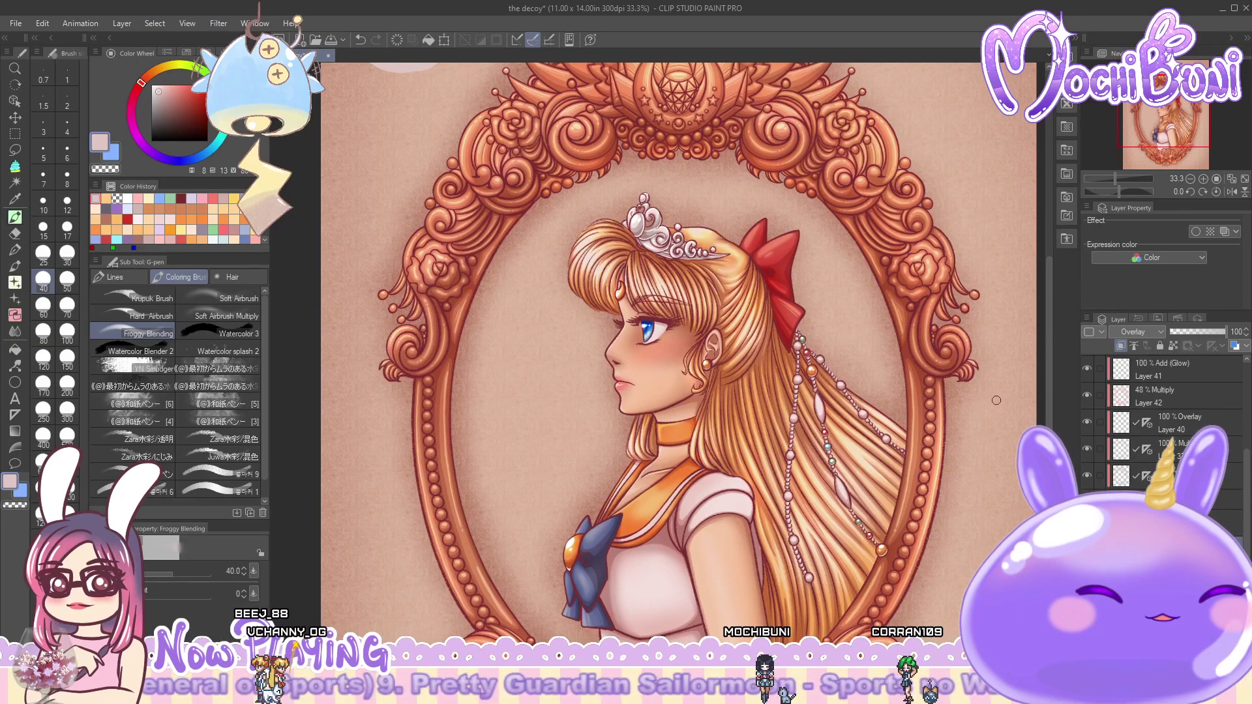
{"action": "scroll", "coordinate": [971, 464], "scroll_direction": "down", "scroll_amount": 3}
{"action": "left_click_drag", "start_coordinate": [972, 464], "coordinate": [888, 464]}
{"action": "scroll", "coordinate": [847, 630], "scroll_direction": "up", "scroll_amount": 1}
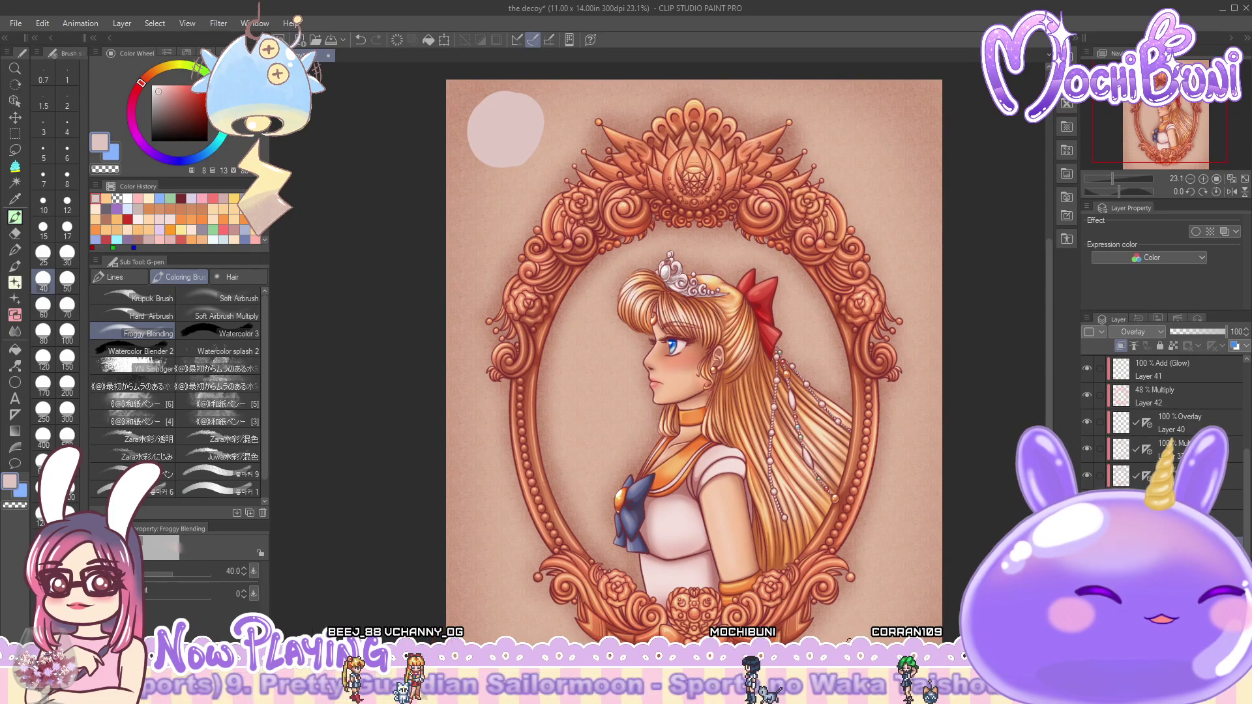
{"action": "scroll", "coordinate": [871, 610], "scroll_direction": "down", "scroll_amount": 3}
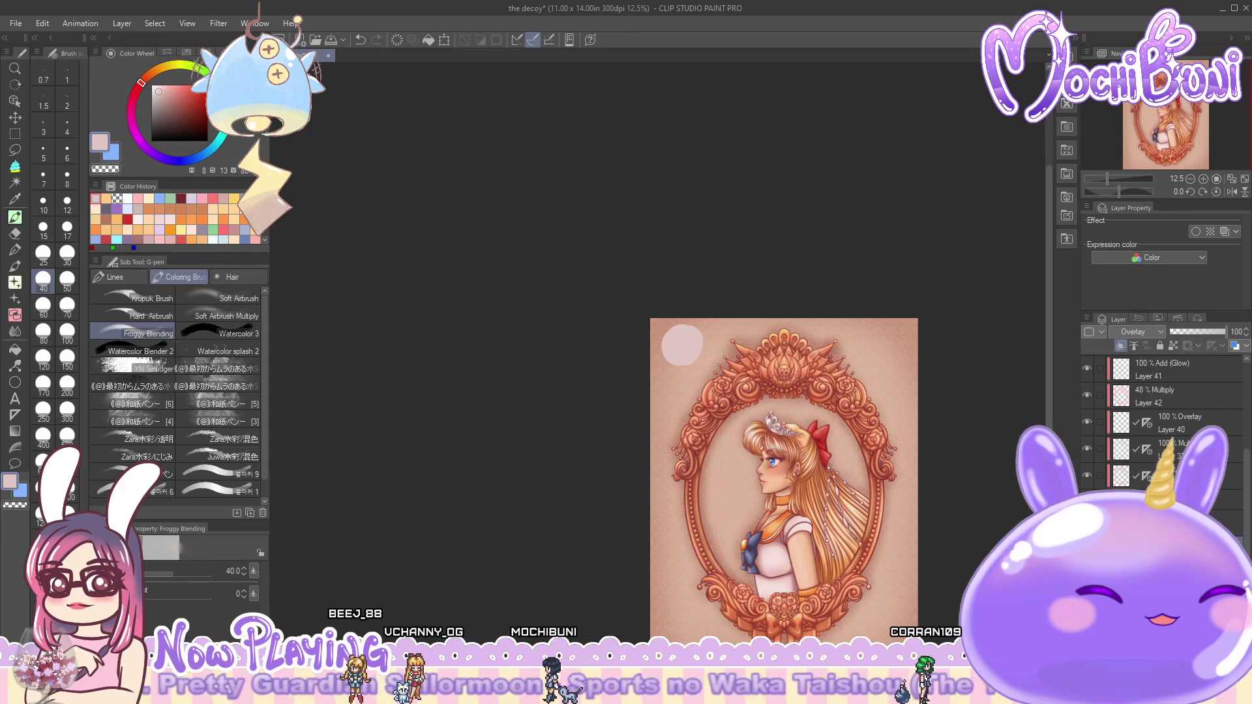
{"action": "scroll", "coordinate": [851, 542], "scroll_direction": "up", "scroll_amount": 8}
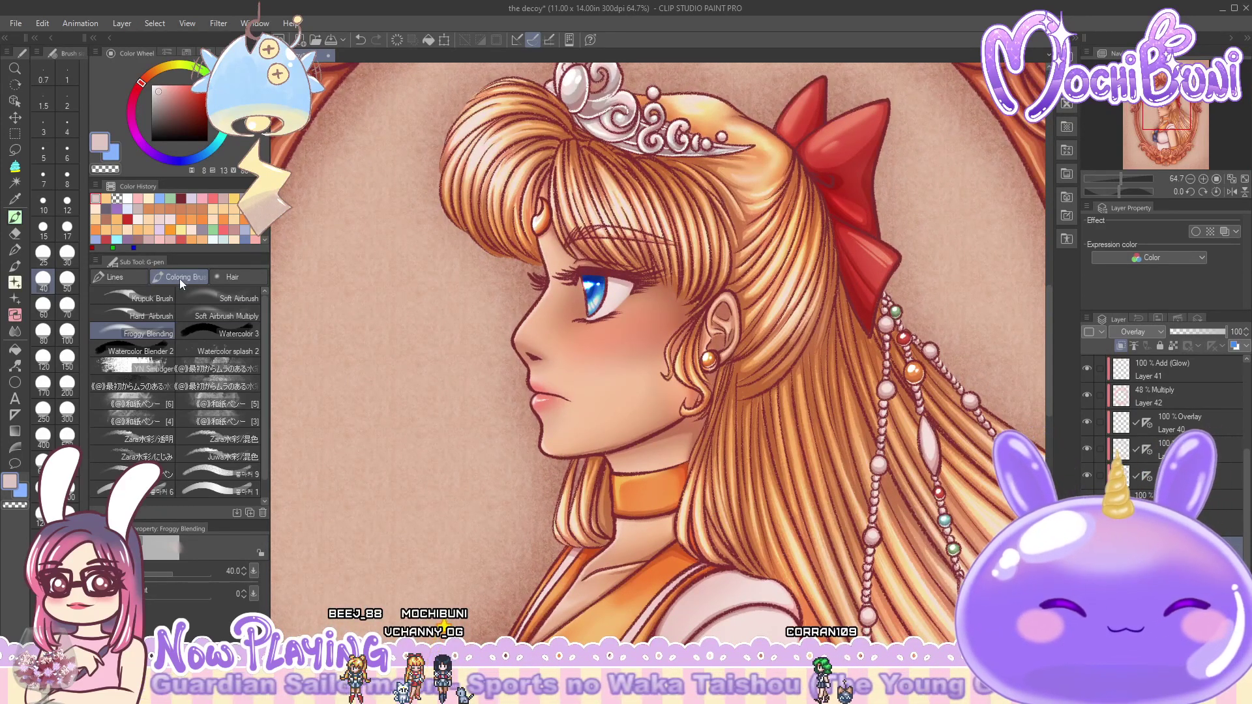
{"action": "left_click", "coordinate": [130, 276]}
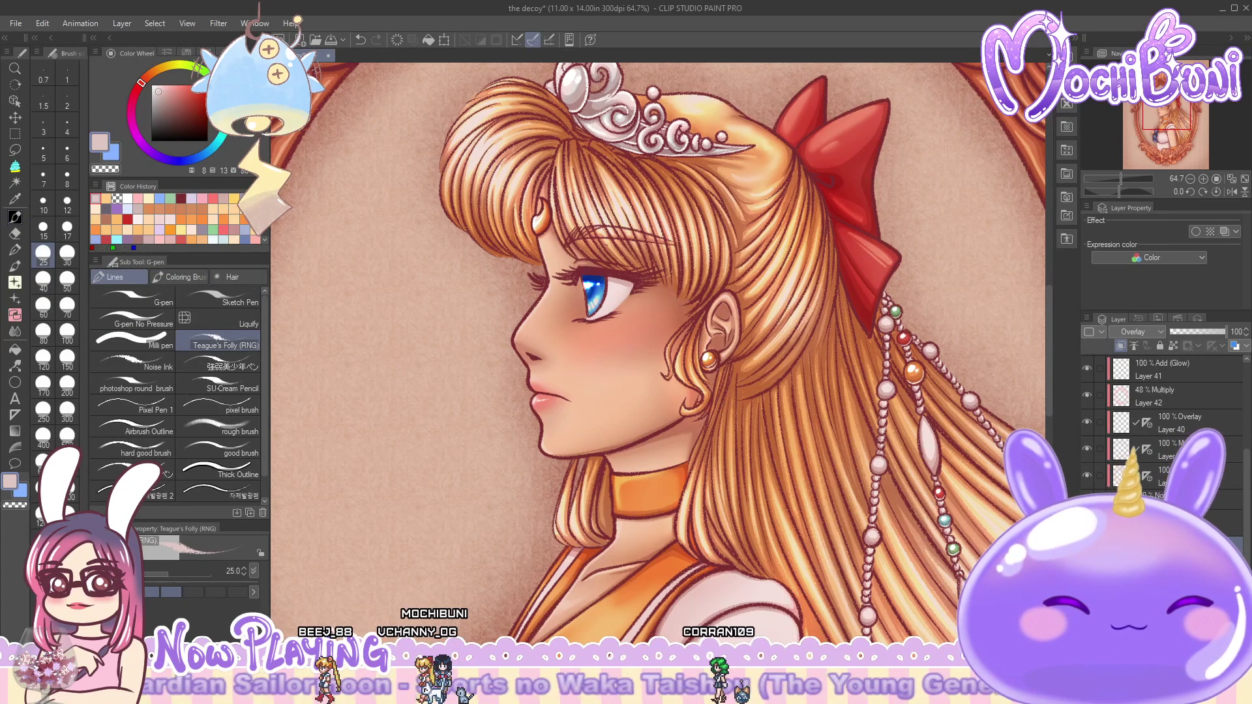
{"action": "scroll", "coordinate": [628, 316], "scroll_direction": "up", "scroll_amount": 2}
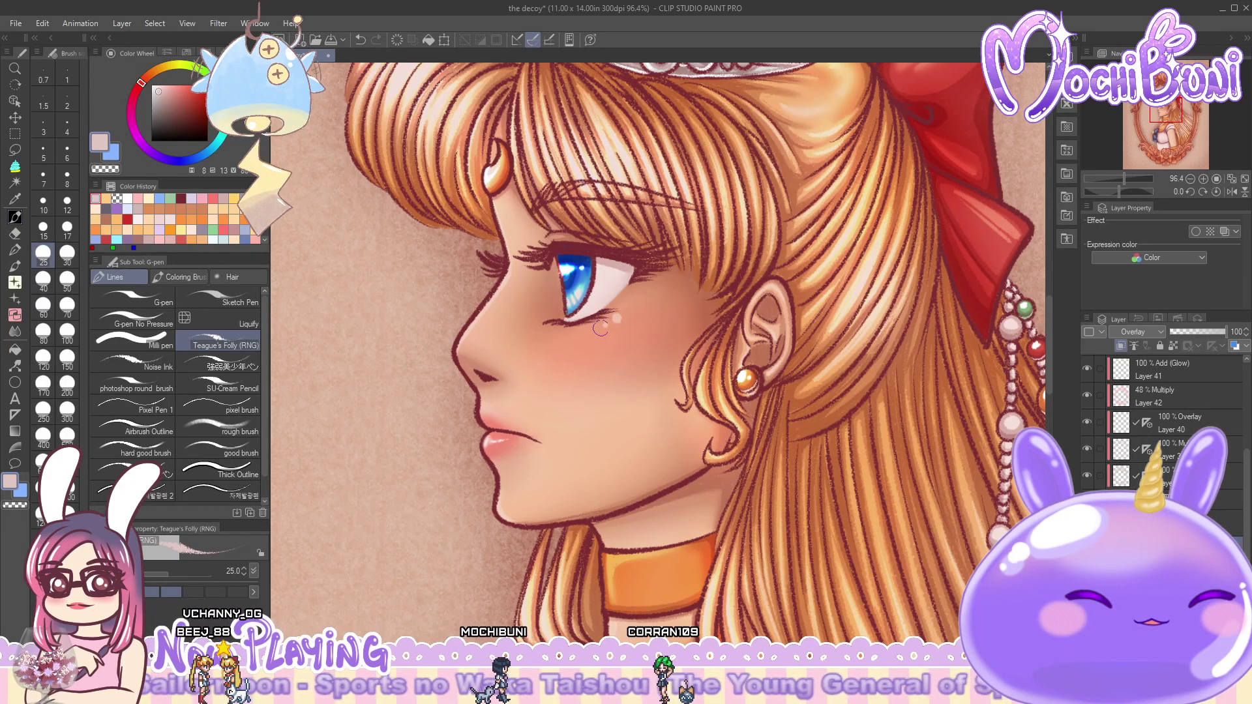
{"action": "key", "text": "ctrl+0"}
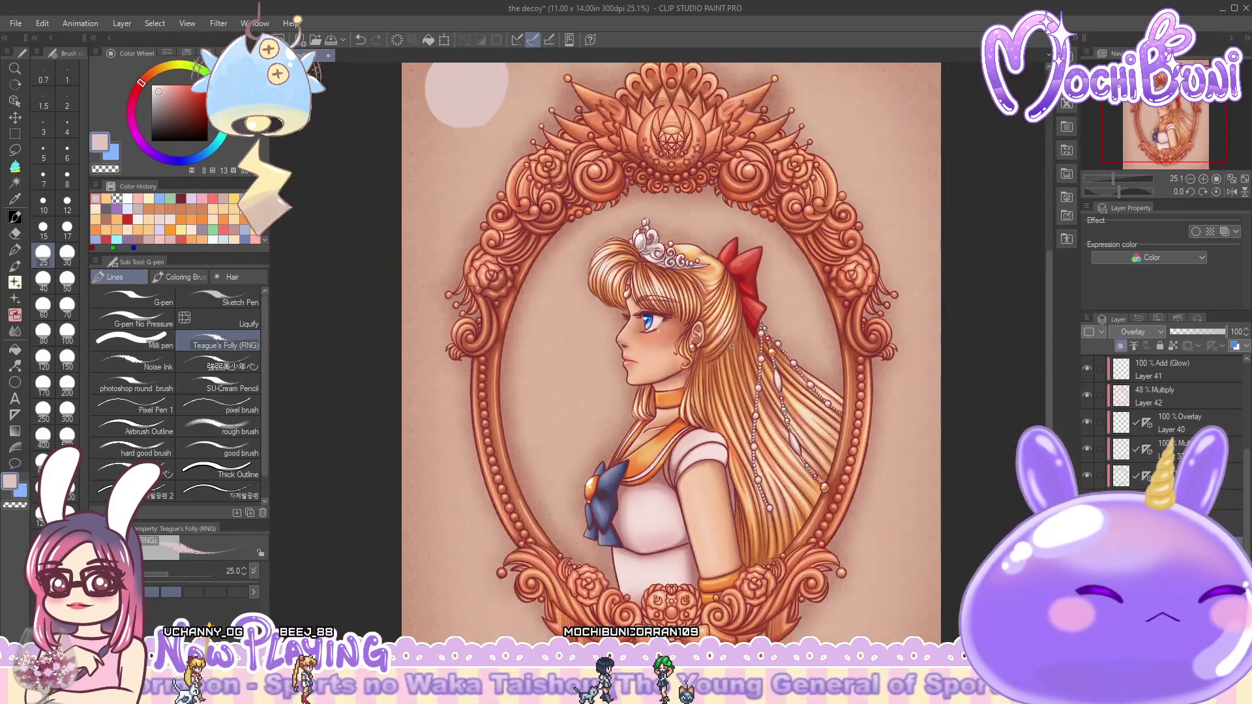
{"action": "scroll", "coordinate": [734, 343], "scroll_direction": "down", "scroll_amount": 1}
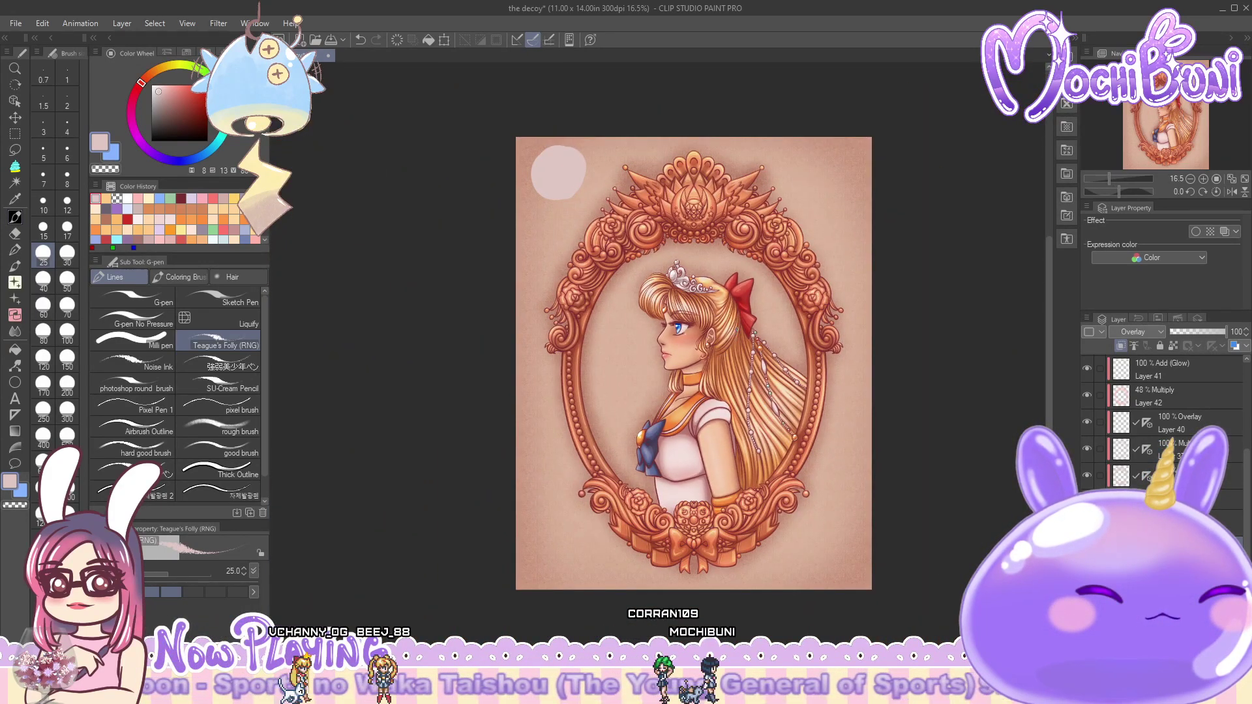
{"action": "scroll", "coordinate": [693, 363], "scroll_direction": "right", "scroll_amount": 1}
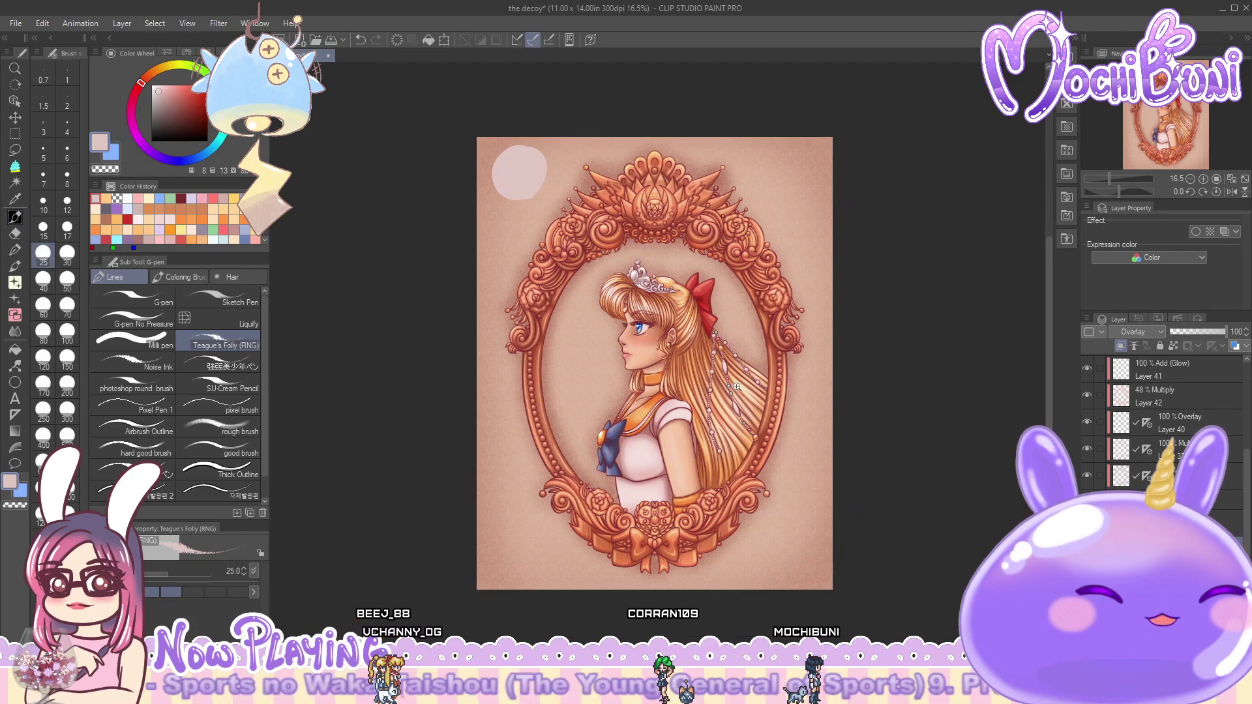
{"action": "scroll", "coordinate": [735, 386], "scroll_direction": "up", "scroll_amount": 1}
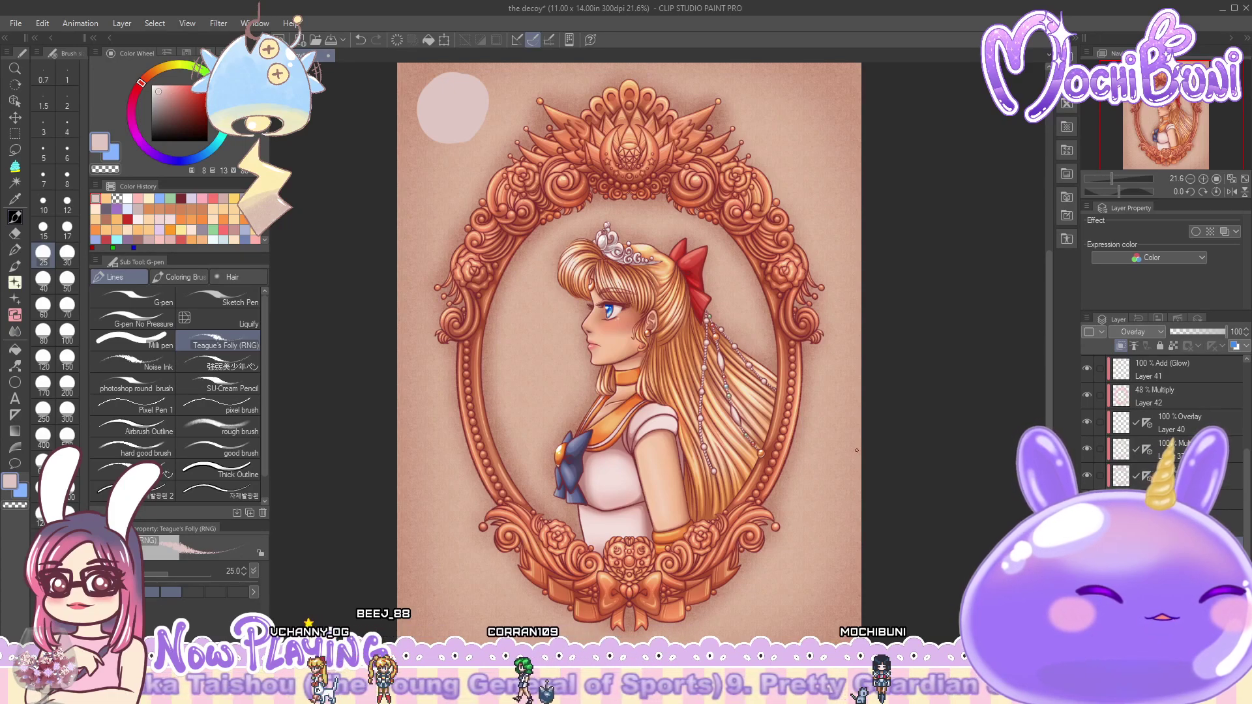
- Select a Normal layer directly beneath the Glow dodge layer and set its blending mode to Multiply
{"action": "scroll", "coordinate": [1241, 497], "scroll_direction": "up", "scroll_amount": 5}
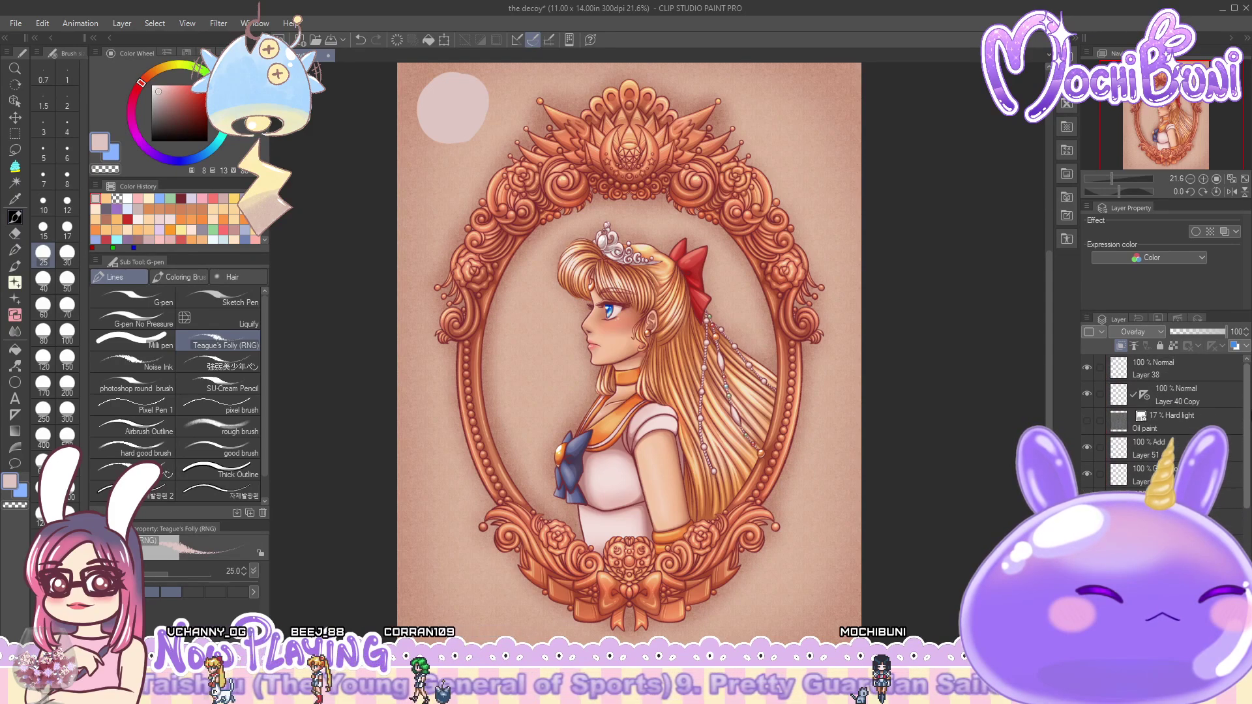
{"action": "left_click", "coordinate": [1174, 527]}
{"action": "left_click", "coordinate": [1174, 501]}
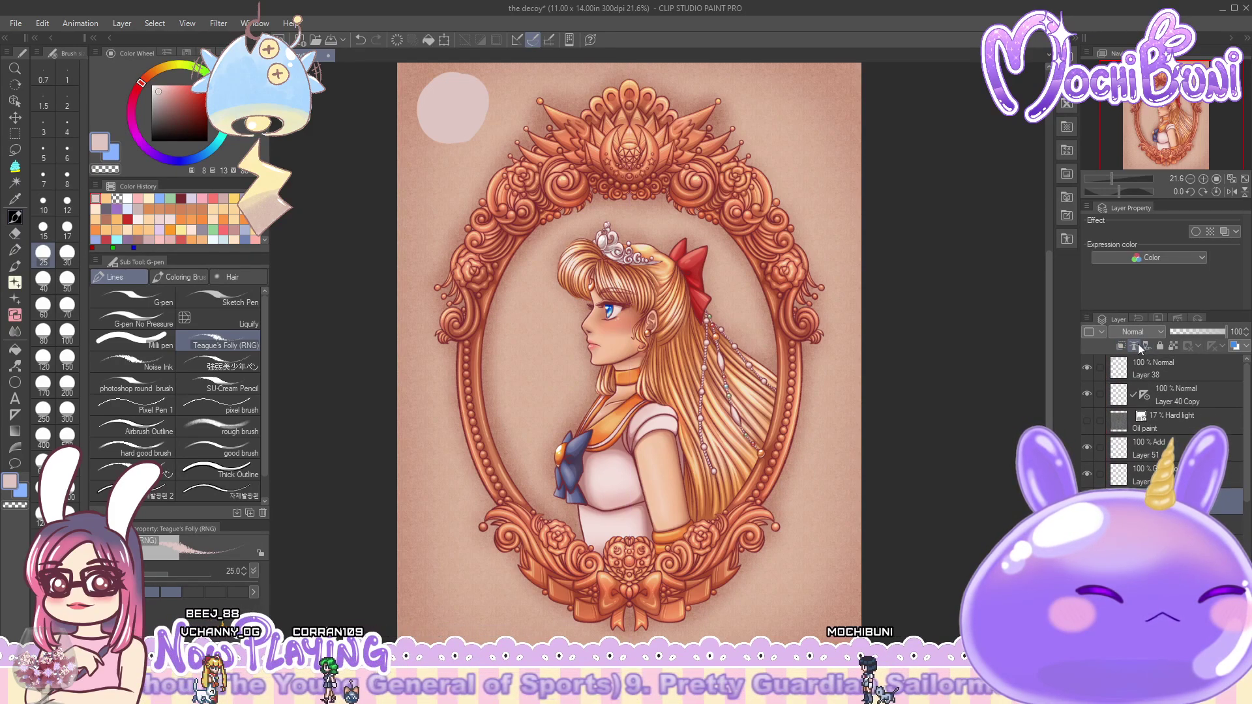
{"action": "left_click", "coordinate": [1151, 334]}
{"action": "left_click", "coordinate": [1141, 371]}
- Airbrush dusty rose shading down the blue chest bow beside the orange brooch with the Soft Airbrush at size 60
{"action": "left_click_drag", "start_coordinate": [587, 511], "coordinate": [632, 494]}
{"action": "scroll", "coordinate": [632, 495], "scroll_direction": "up", "scroll_amount": 1}
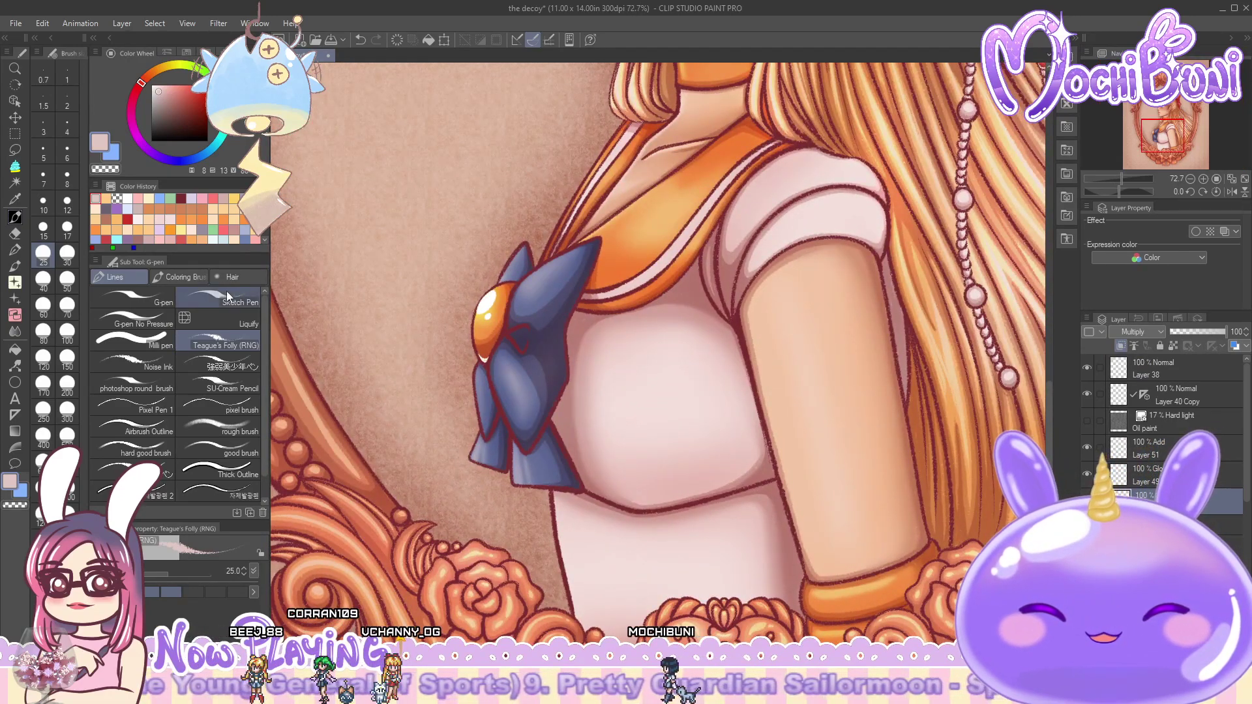
{"action": "left_click", "coordinate": [199, 276]}
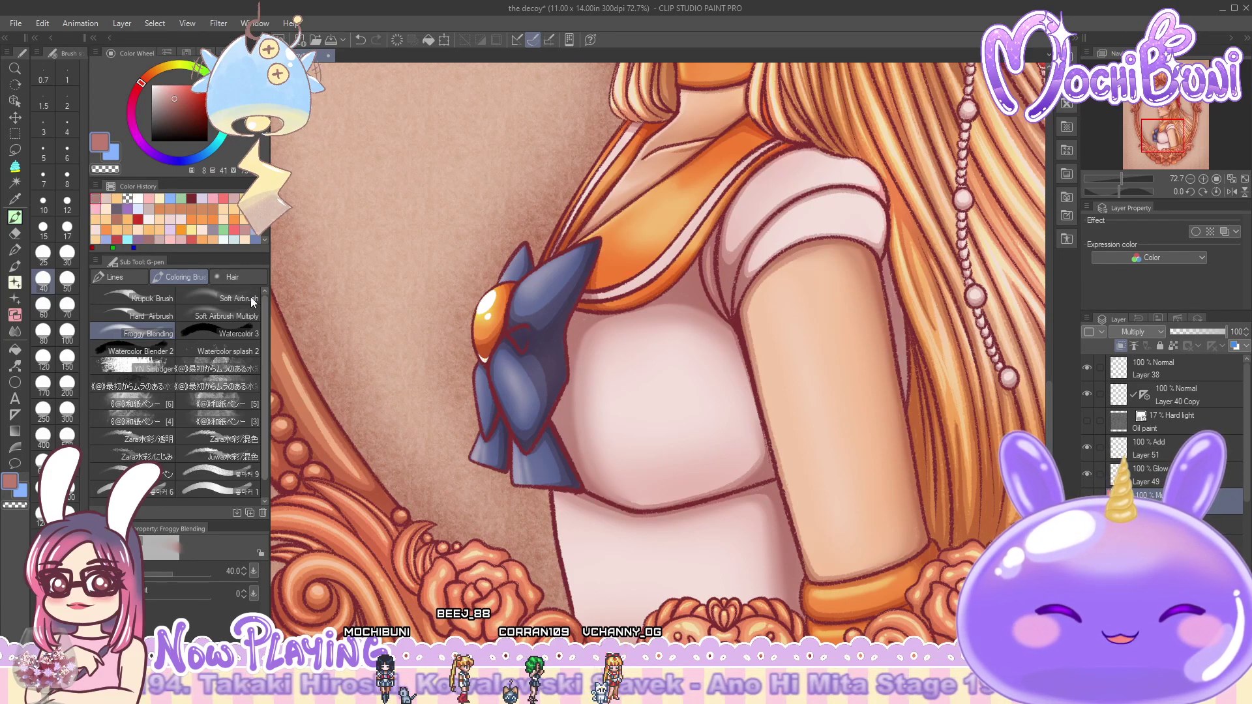
{"action": "left_click", "coordinate": [243, 298]}
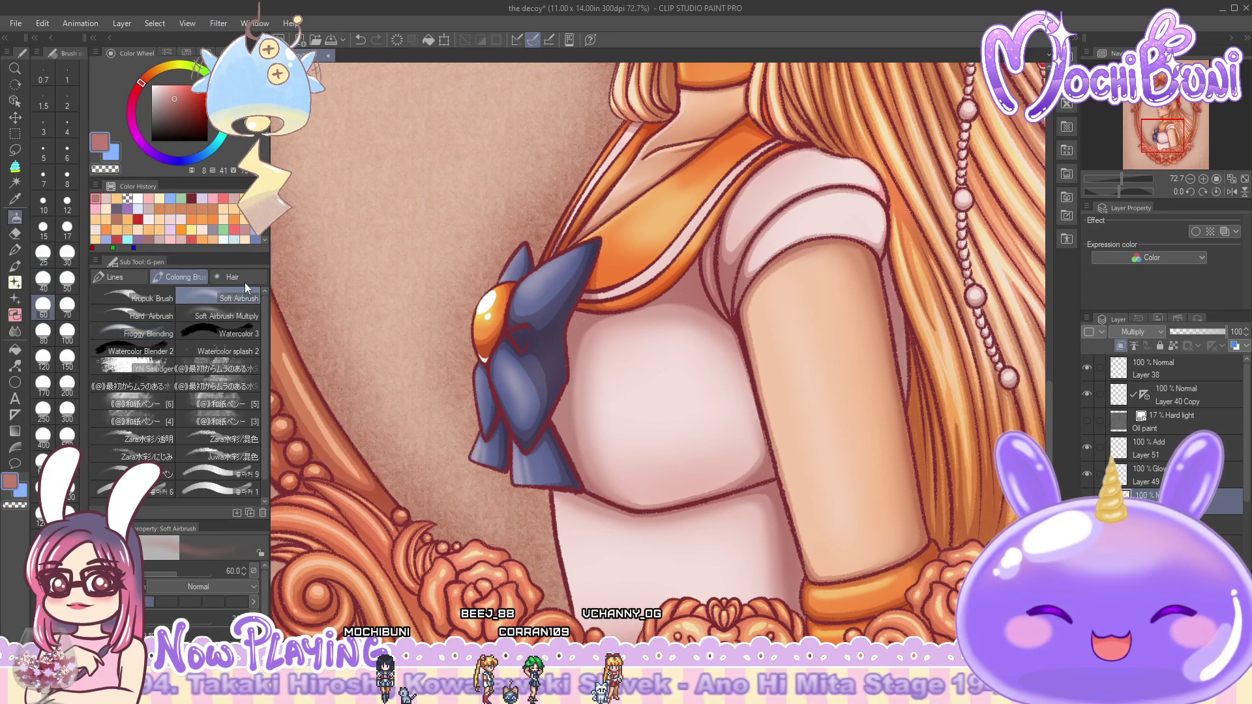
{"action": "left_click", "coordinate": [106, 198]}
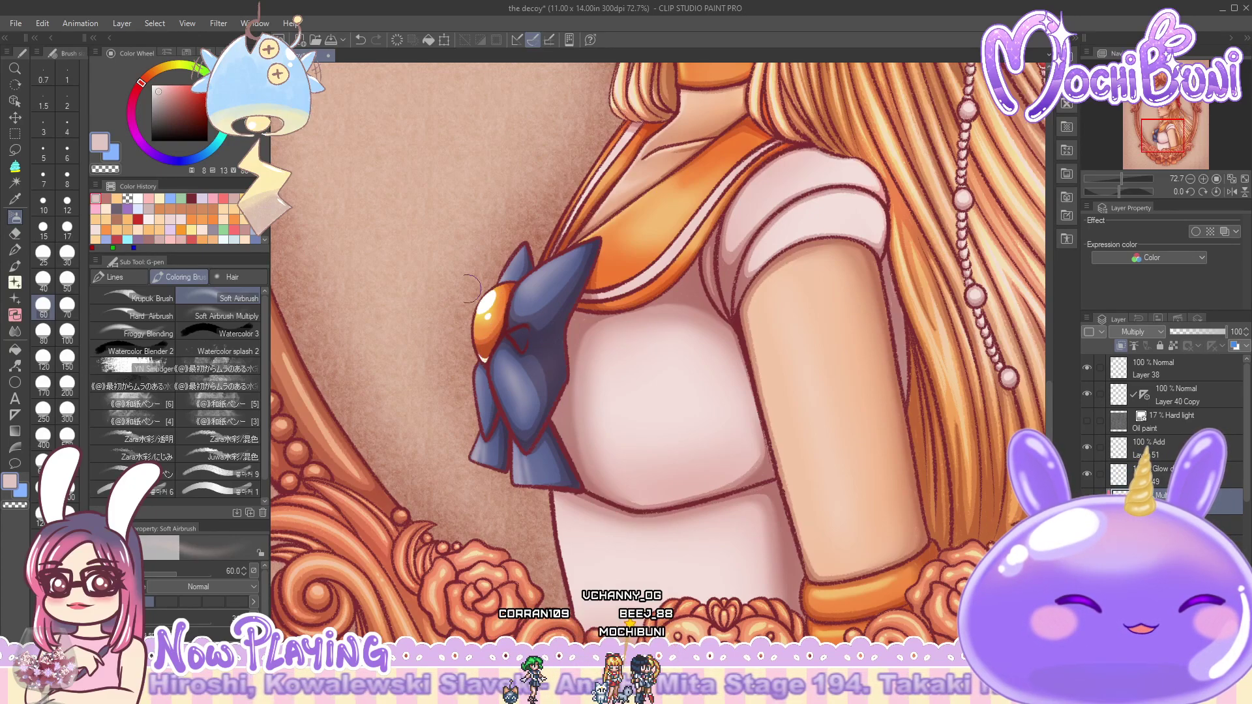
{"action": "left_click", "coordinate": [507, 312], "text": "alt"}
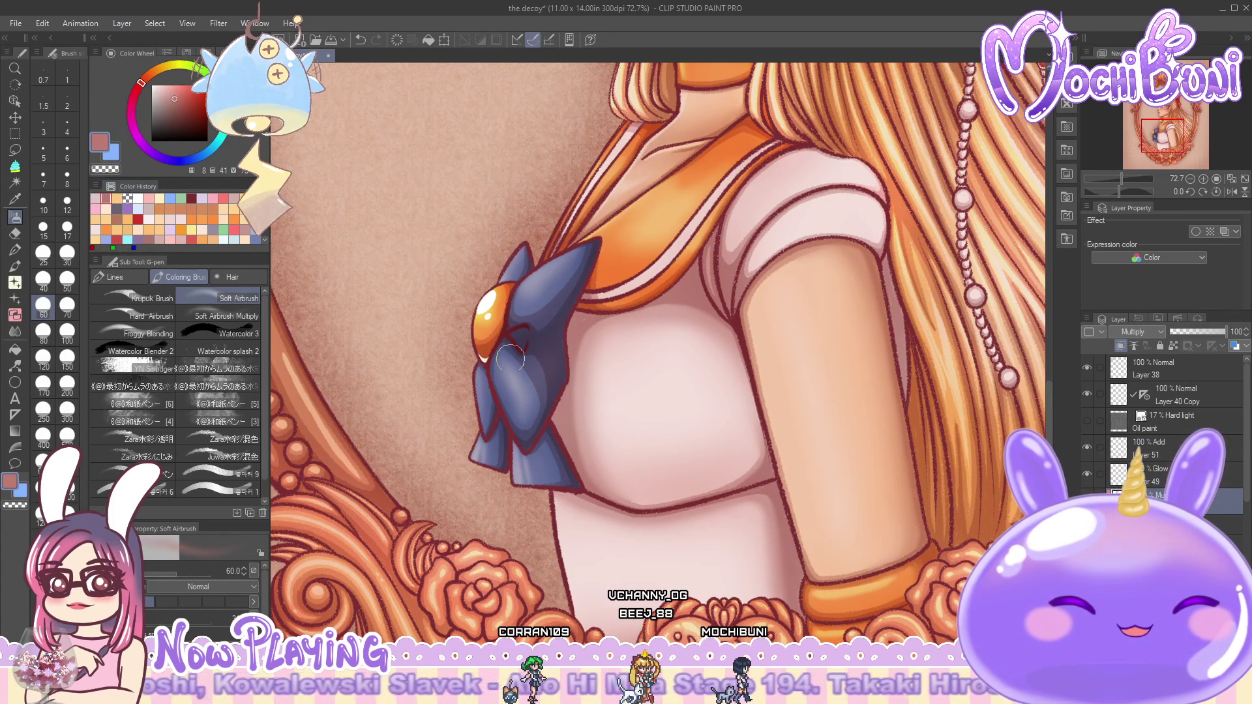
{"action": "mouse_move", "coordinate": [515, 319]}
{"action": "left_mouse_down"}
{"action": "mouse_move", "coordinate": [525, 336]}
{"action": "mouse_move", "coordinate": [493, 376]}
{"action": "mouse_move", "coordinate": [491, 448]}
{"action": "mouse_move", "coordinate": [525, 447]}
{"action": "left_mouse_up"}
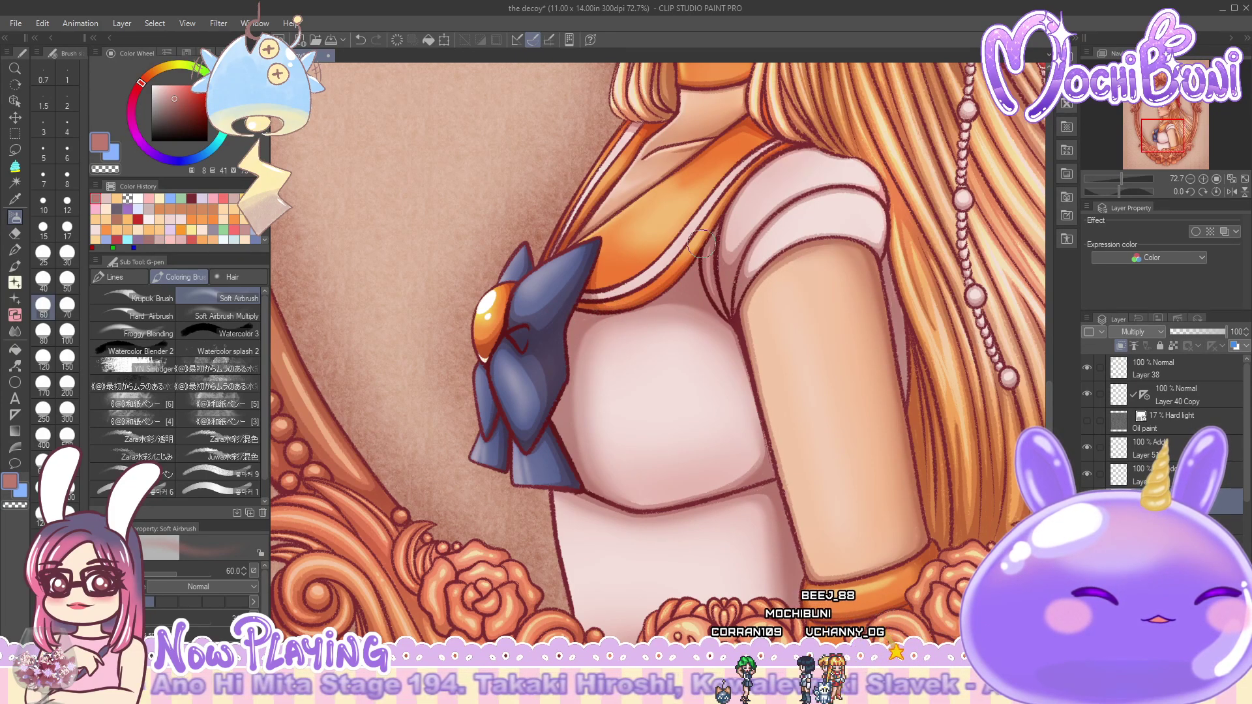
- Examine the shading on the collar, face, bangs and long back hair, both up close and within the frame
{"action": "scroll", "coordinate": [1050, 386], "scroll_direction": "up", "scroll_amount": 3}
{"action": "left_click_drag", "start_coordinate": [1050, 386], "coordinate": [1054, 346]}
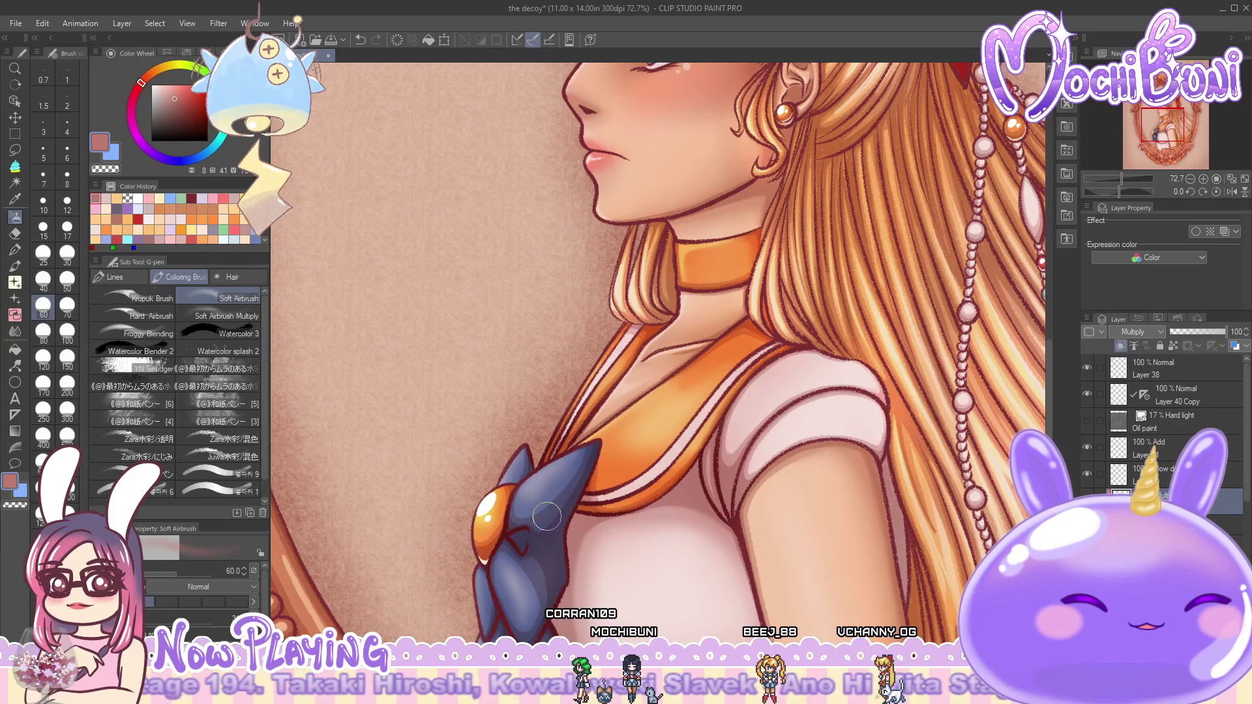
{"action": "key", "text": "ctrl+0"}
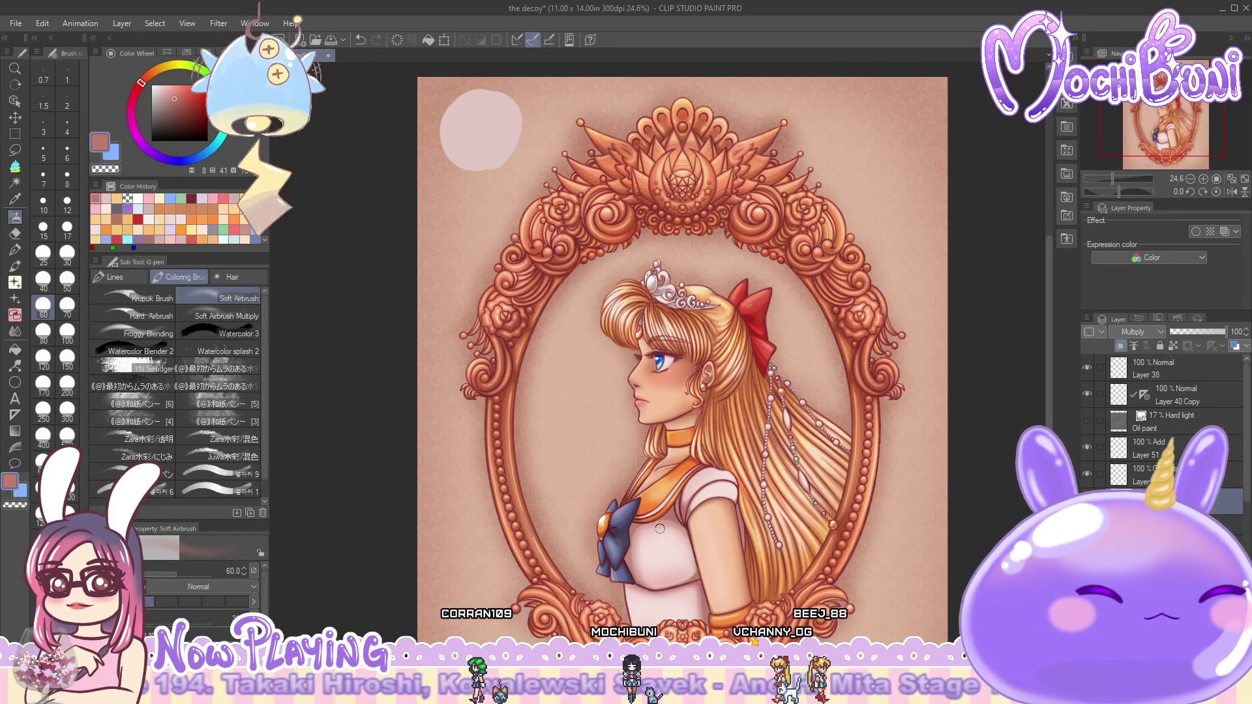
{"action": "scroll", "coordinate": [661, 529], "scroll_direction": "up", "scroll_amount": 3}
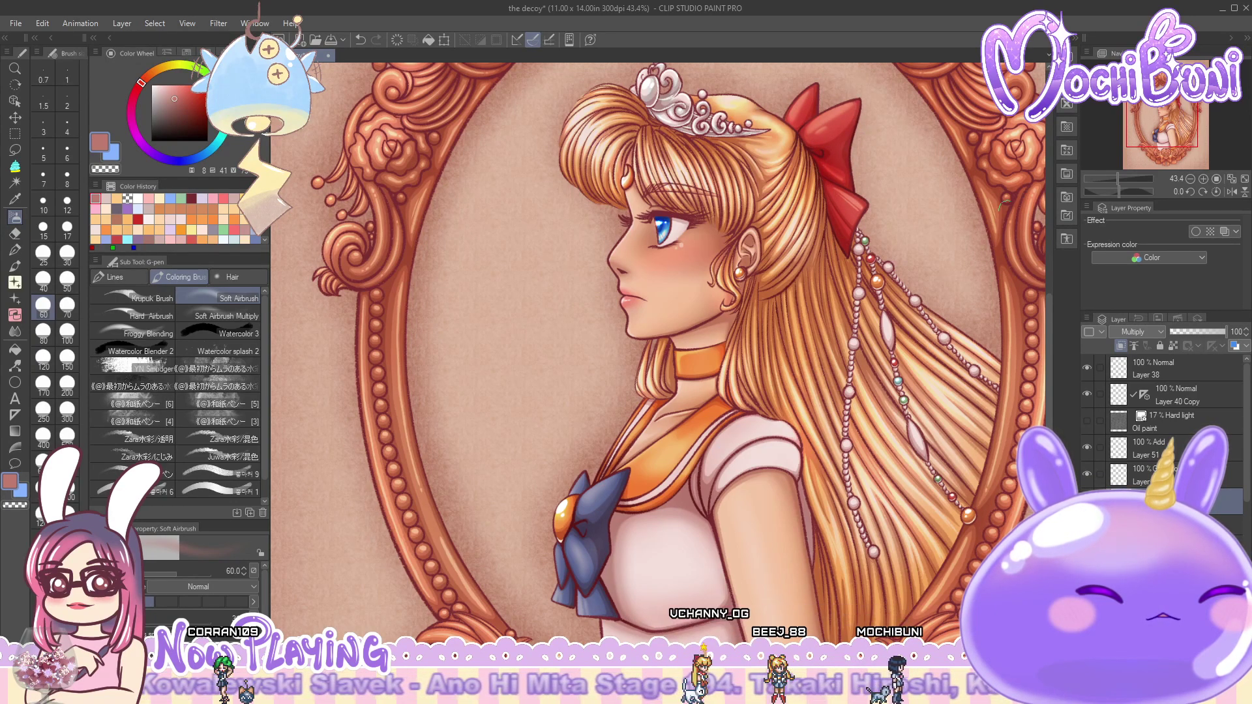
{"action": "scroll", "coordinate": [613, 320], "scroll_direction": "up", "scroll_amount": 4}
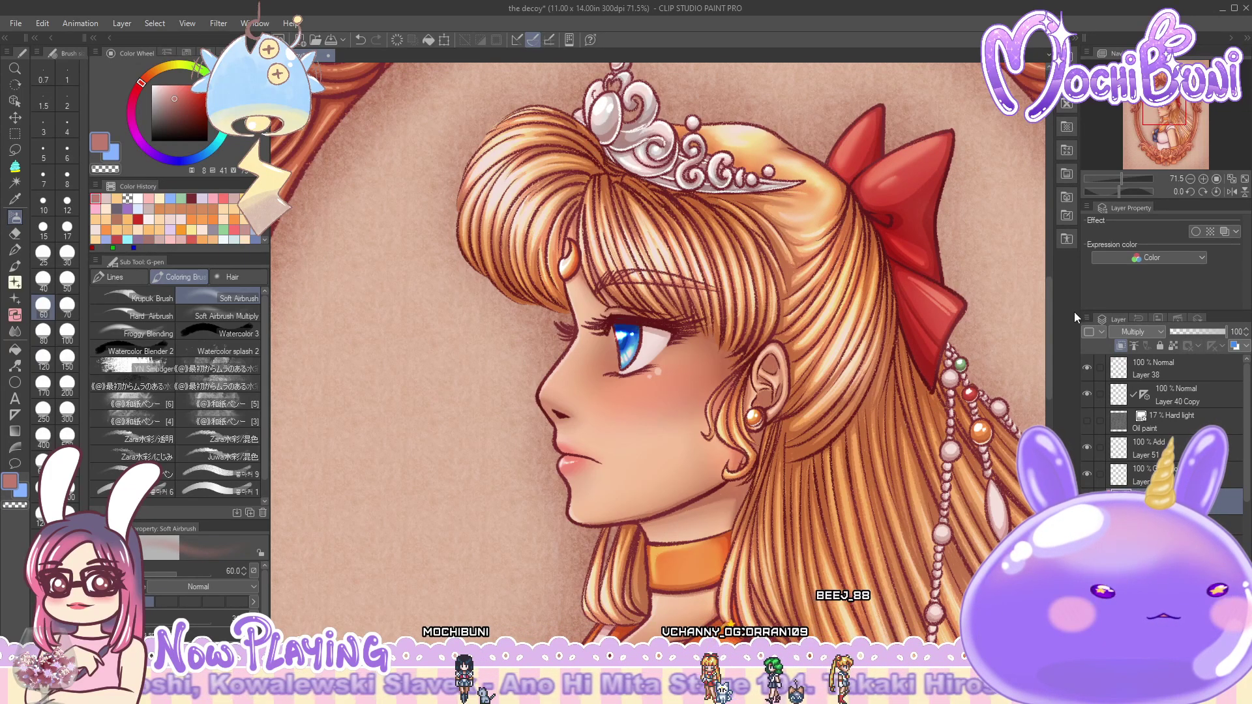
{"action": "scroll", "coordinate": [1053, 351], "scroll_direction": "down", "scroll_amount": 2}
{"action": "scroll", "coordinate": [1053, 350], "scroll_direction": "down", "scroll_amount": 4}
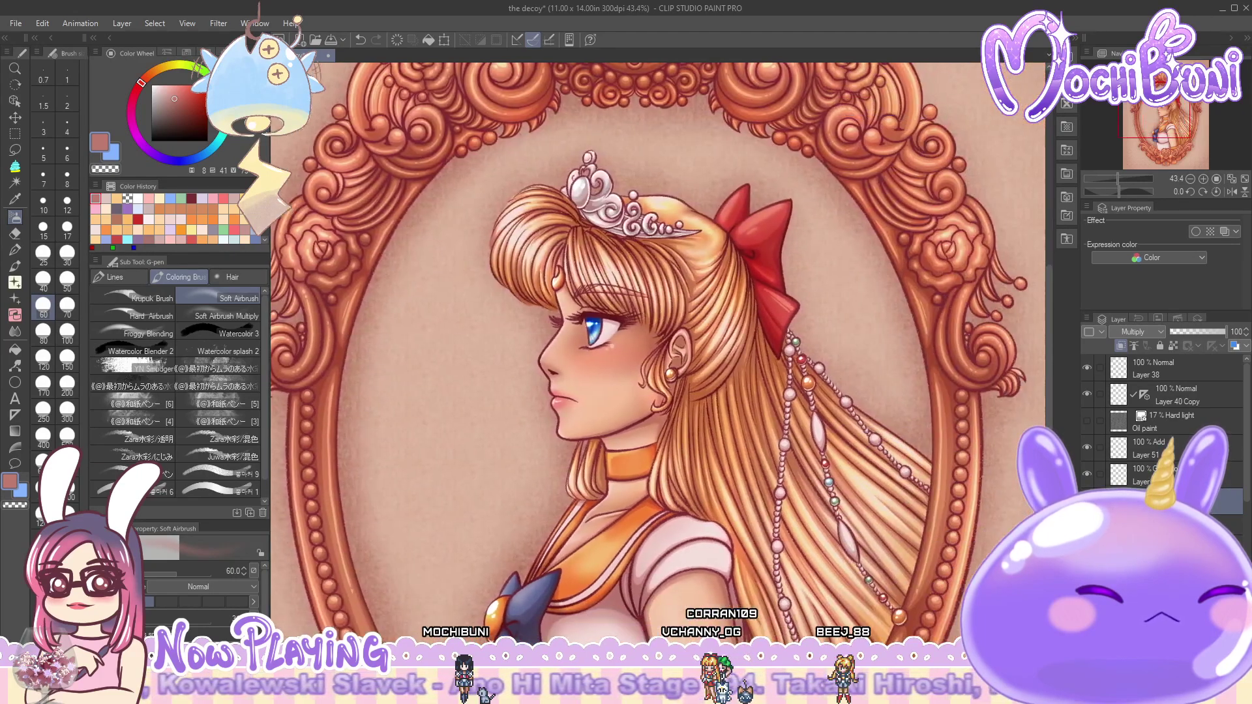
{"action": "scroll", "coordinate": [1056, 389], "scroll_direction": "down", "scroll_amount": 3}
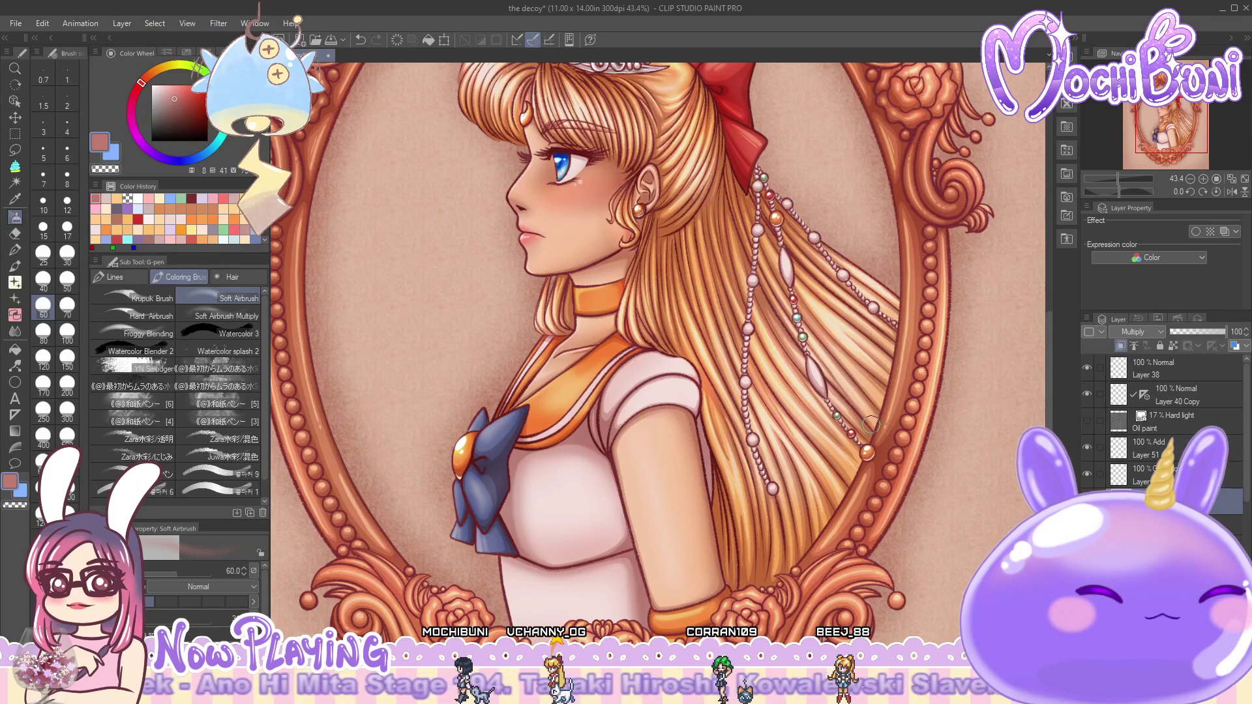
- Set the Soft Airbrush size to 120 and add a new layer with Overlay blending for the dusty rose color
{"action": "left_click", "coordinate": [43, 360]}
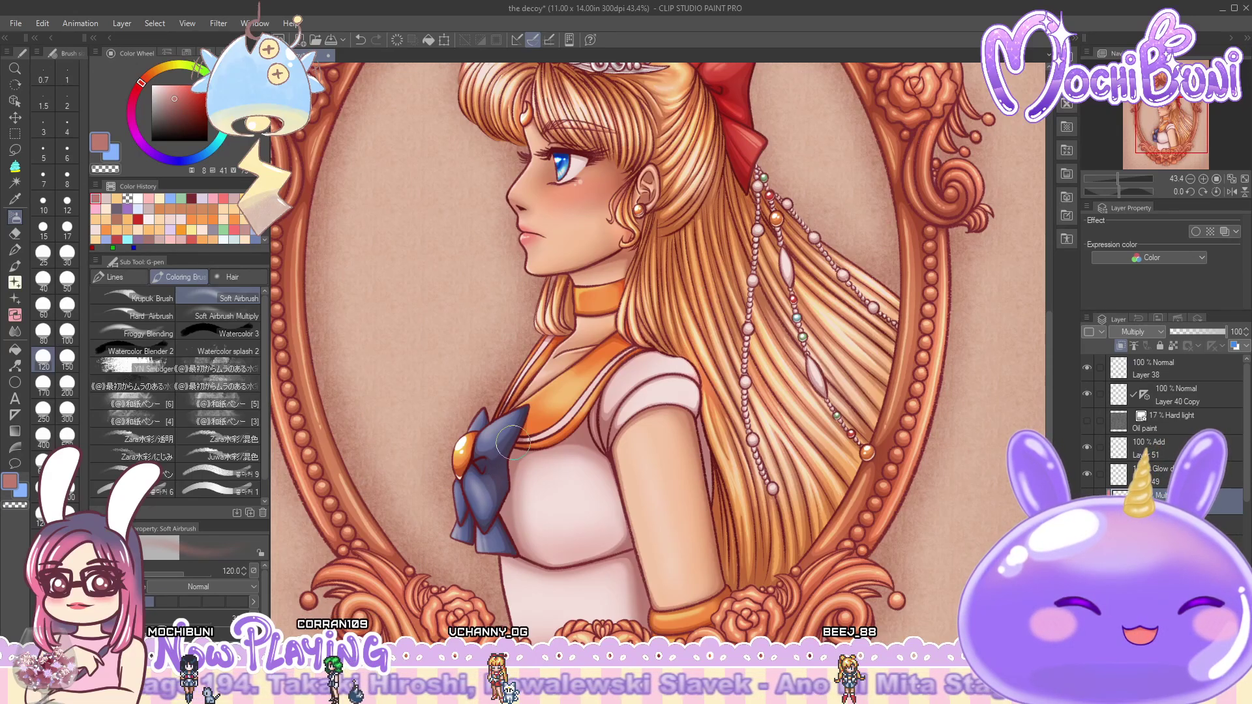
{"action": "key", "text": "ctrl+shift+n"}
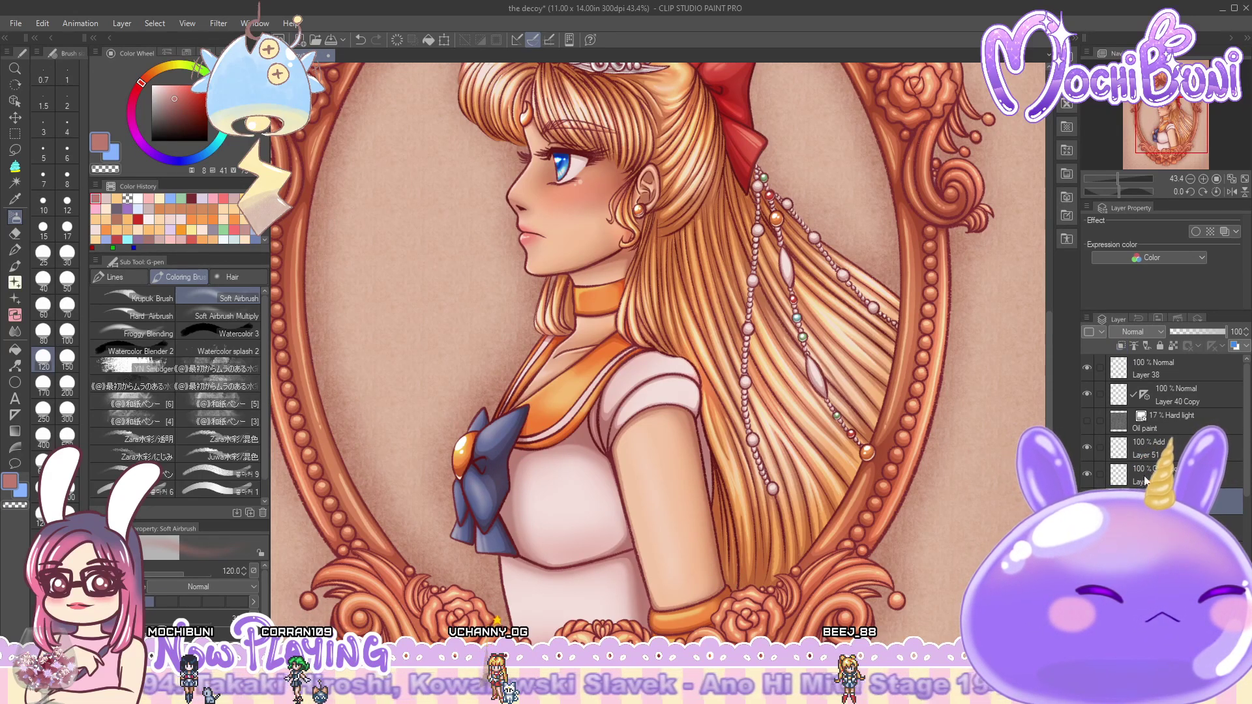
{"action": "left_click", "coordinate": [1145, 332]}
{"action": "left_click", "coordinate": [1128, 494]}
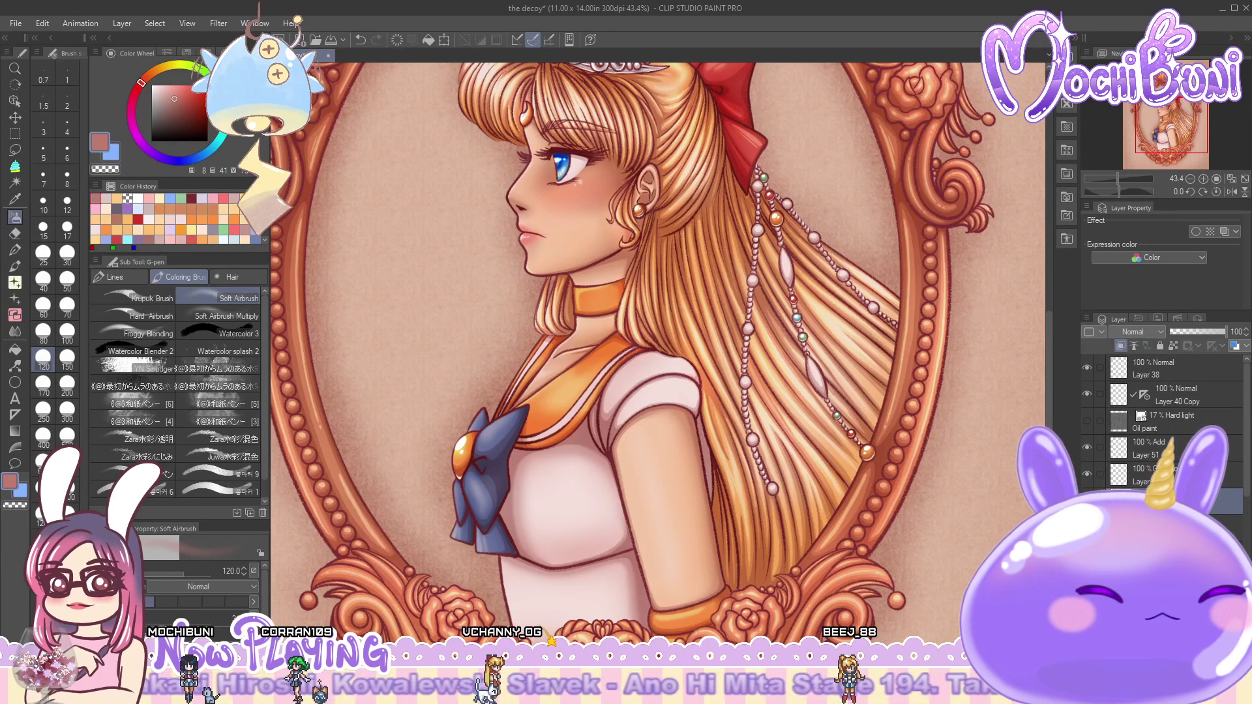
- Airbrush dusty rose warmth over the bangs, eyebrow and eyelashes on the Overlay layer at size 80
{"action": "left_click", "coordinate": [43, 336]}
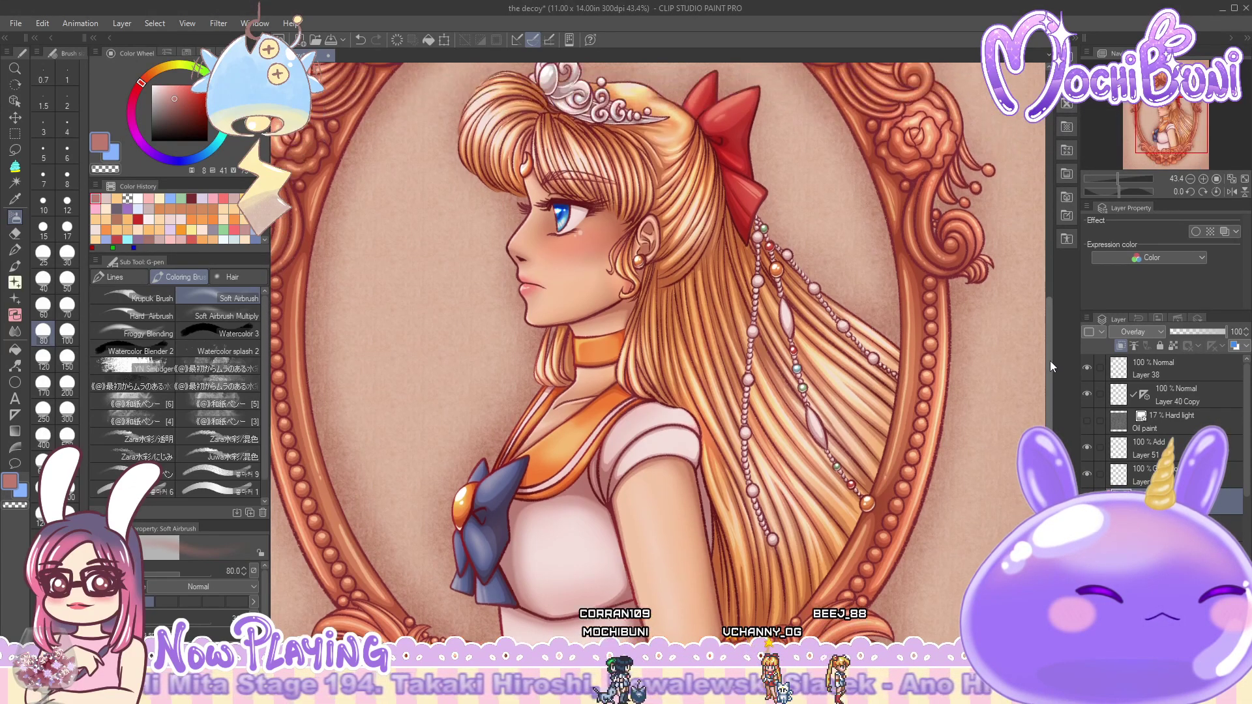
{"action": "scroll", "coordinate": [1050, 362], "scroll_direction": "up", "scroll_amount": 5}
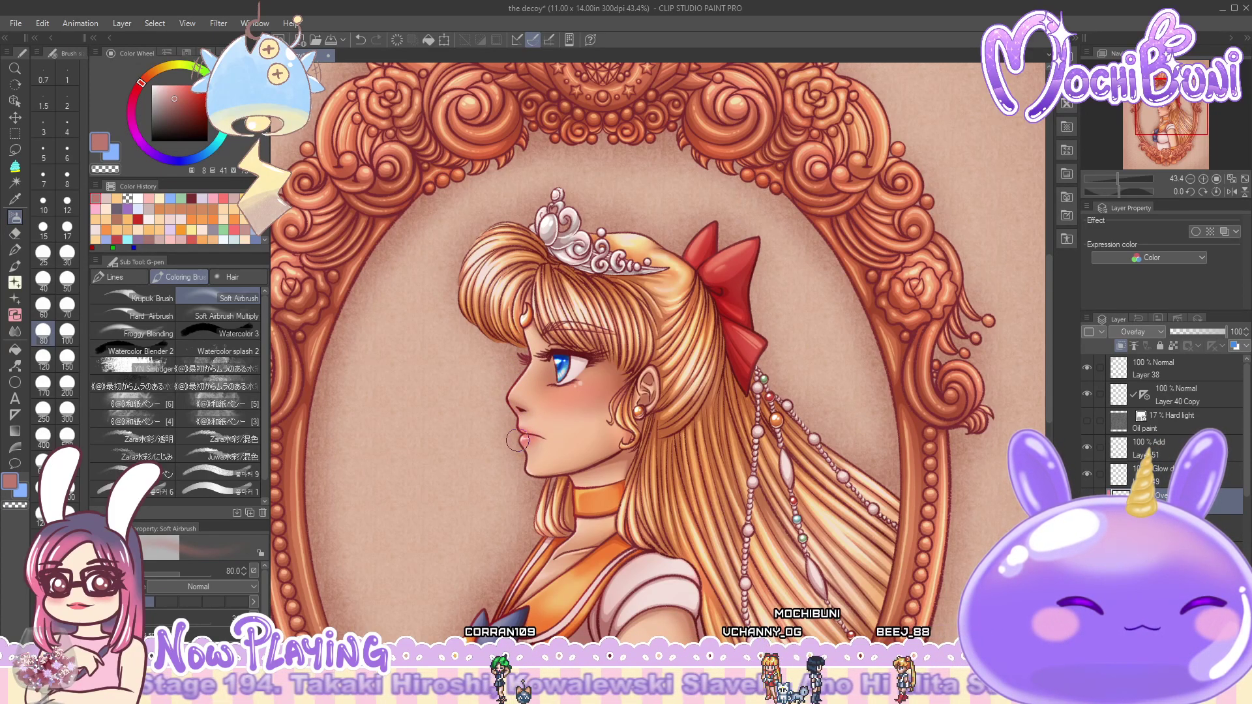
{"action": "scroll", "coordinate": [551, 390], "scroll_direction": "up", "scroll_amount": 2}
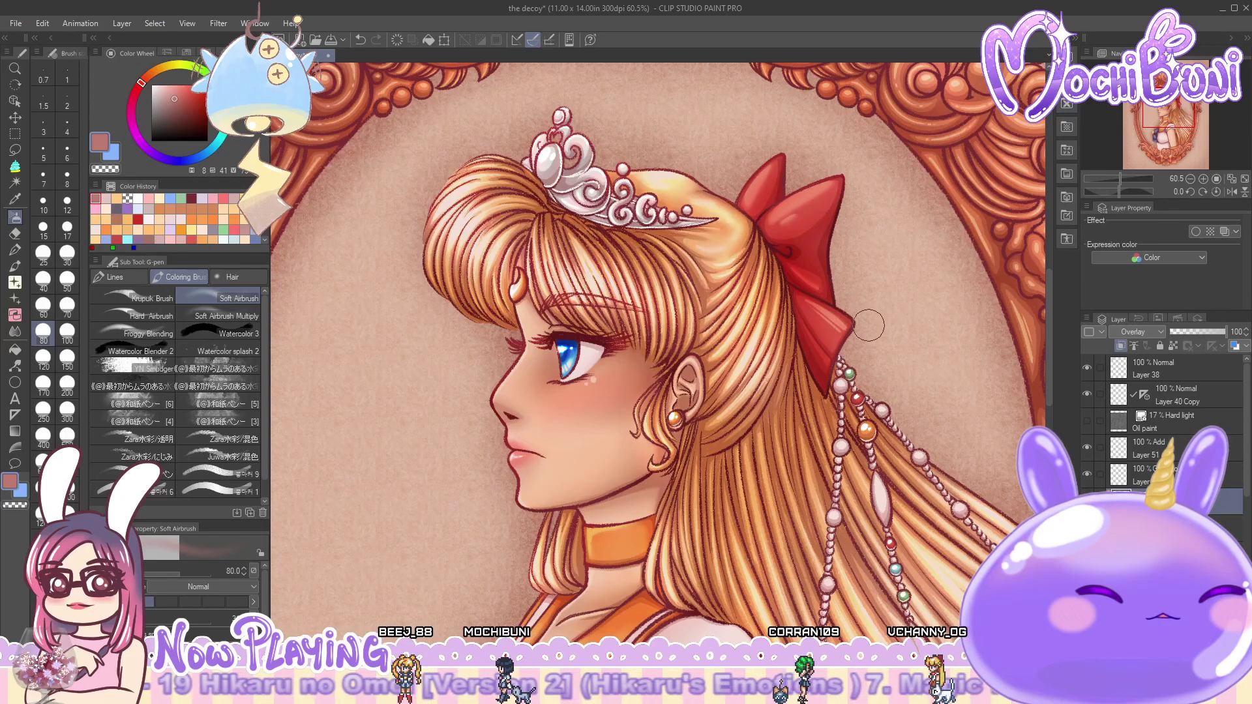
{"action": "scroll", "coordinate": [1020, 287], "scroll_direction": "down", "scroll_amount": 3}
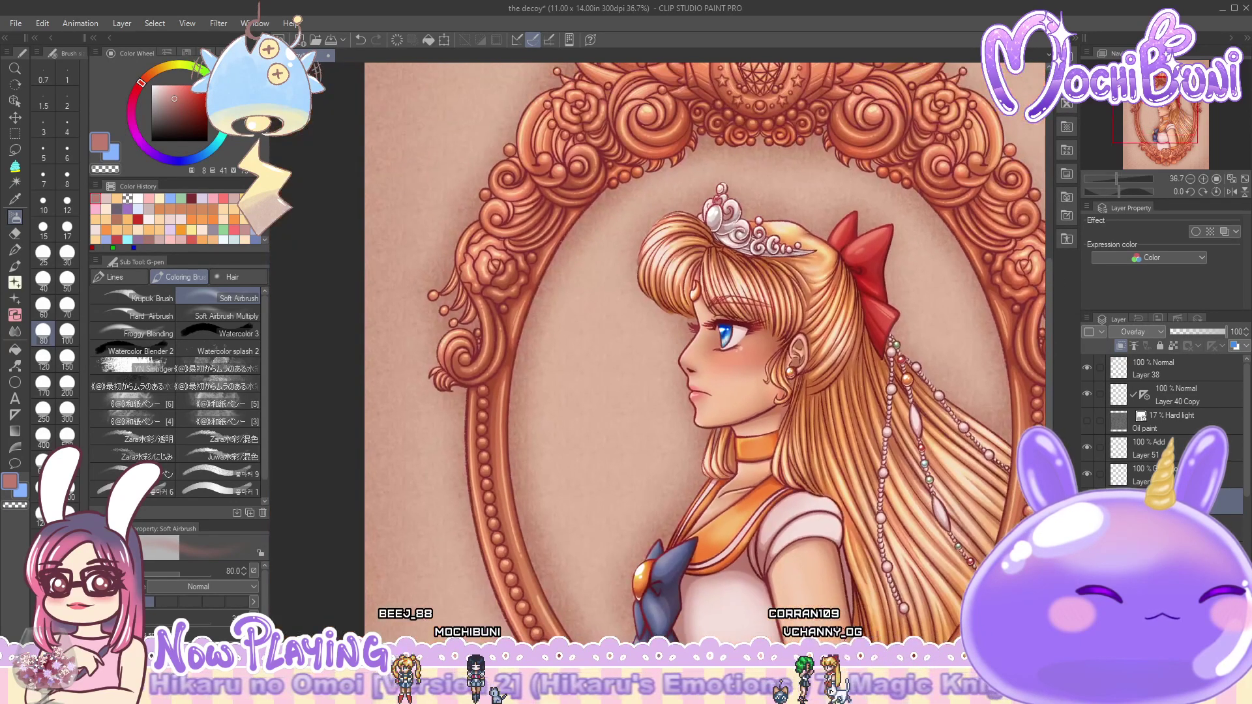
{"action": "left_click_drag", "start_coordinate": [721, 353], "coordinate": [534, 351]}
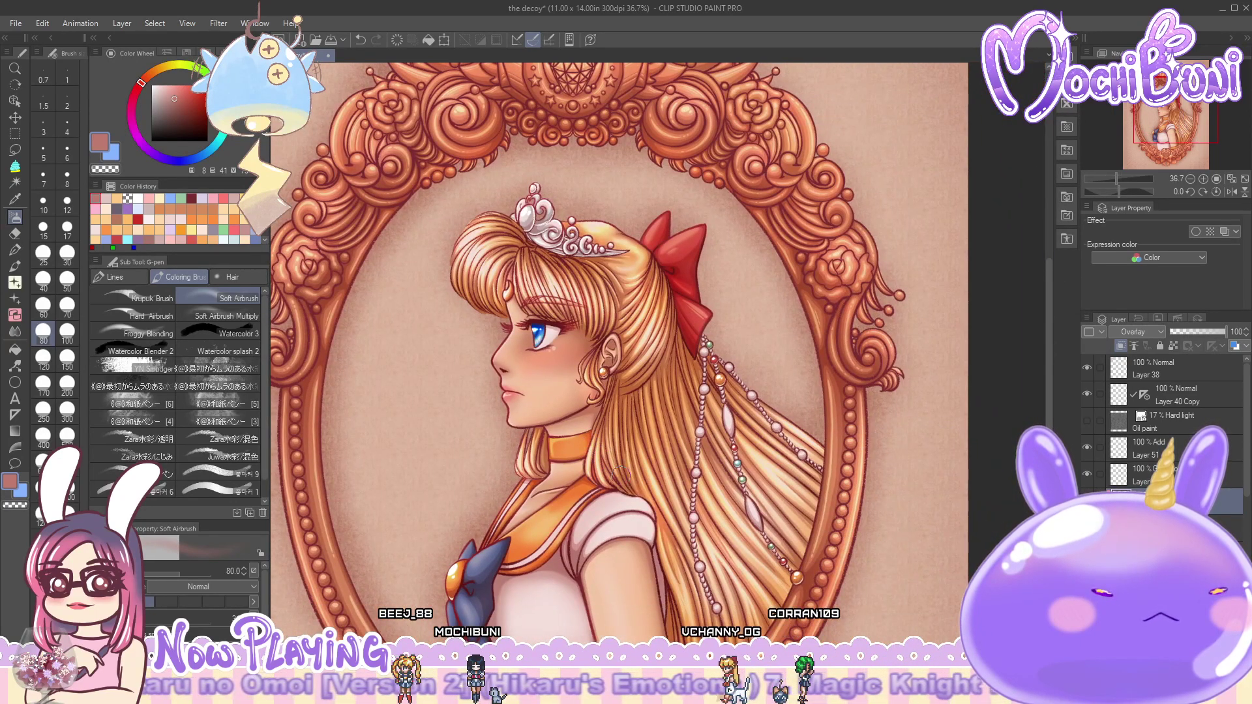
- Airbrush dusty rose on the Overlay layer at the outer edge of the long back hair at size 120
{"action": "scroll", "coordinate": [1047, 381], "scroll_direction": "down", "scroll_amount": 3}
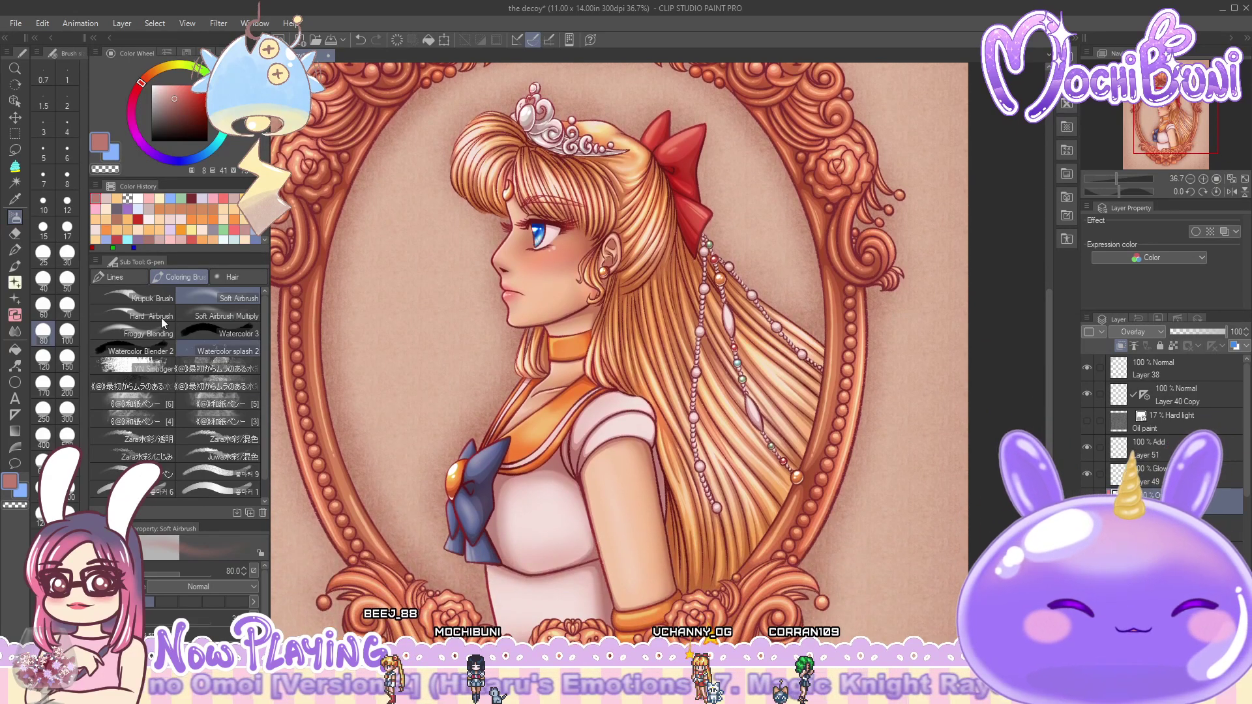
{"action": "left_click", "coordinate": [43, 356]}
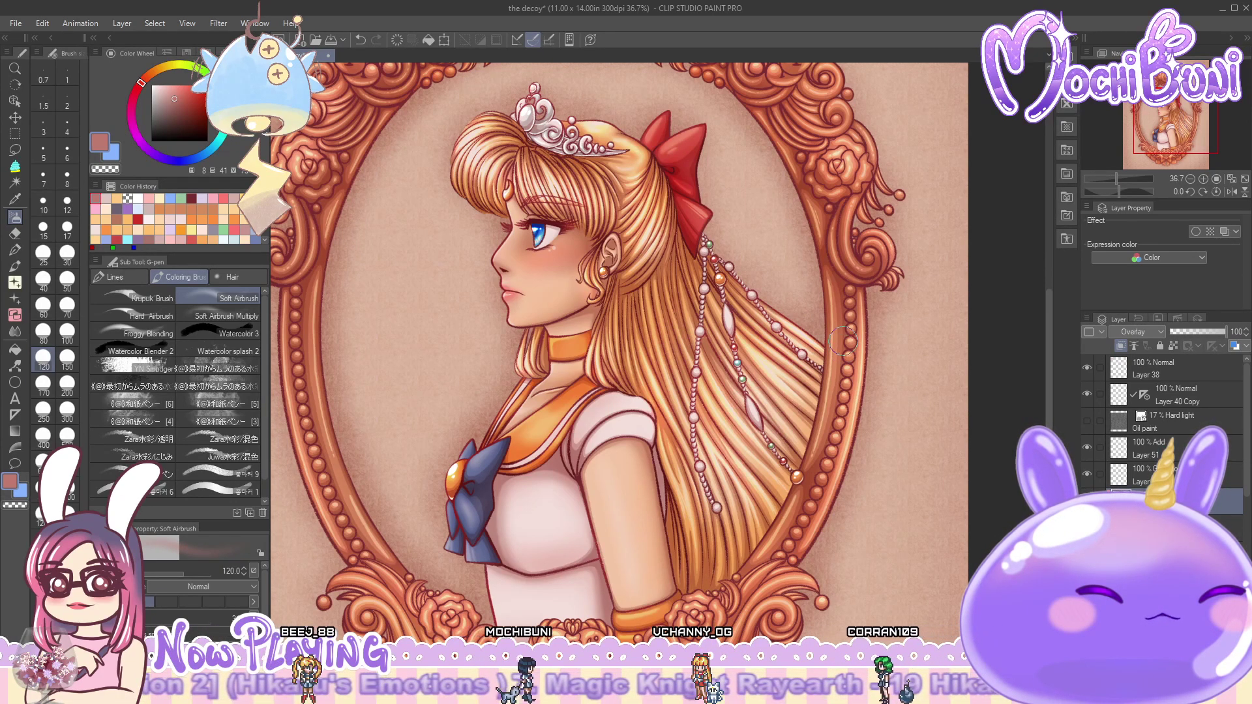
{"action": "mouse_move", "coordinate": [854, 440]}
{"action": "left_mouse_down"}
{"action": "mouse_move", "coordinate": [731, 440]}
{"action": "mouse_move", "coordinate": [848, 439]}
{"action": "left_mouse_up"}
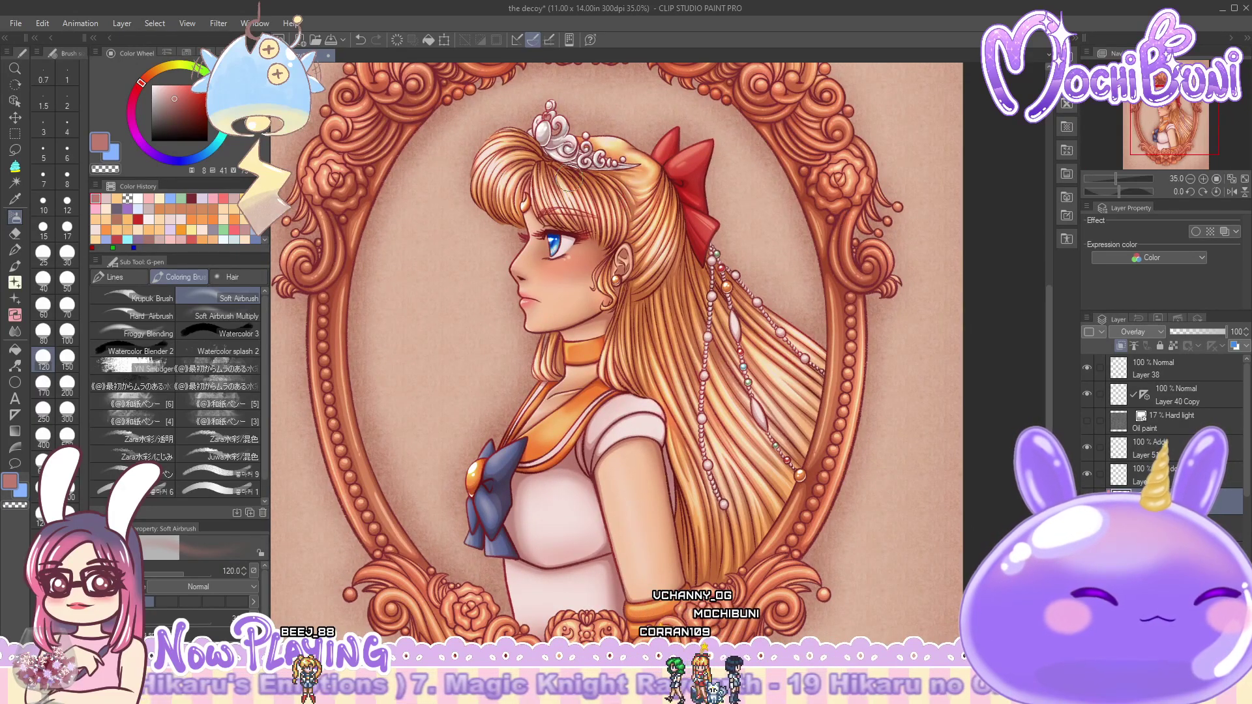
- Hide Layer 38 containing the pale circle at the portrait's upper corner and save the document
{"action": "scroll", "coordinate": [480, 143], "scroll_direction": "down", "scroll_amount": 4}
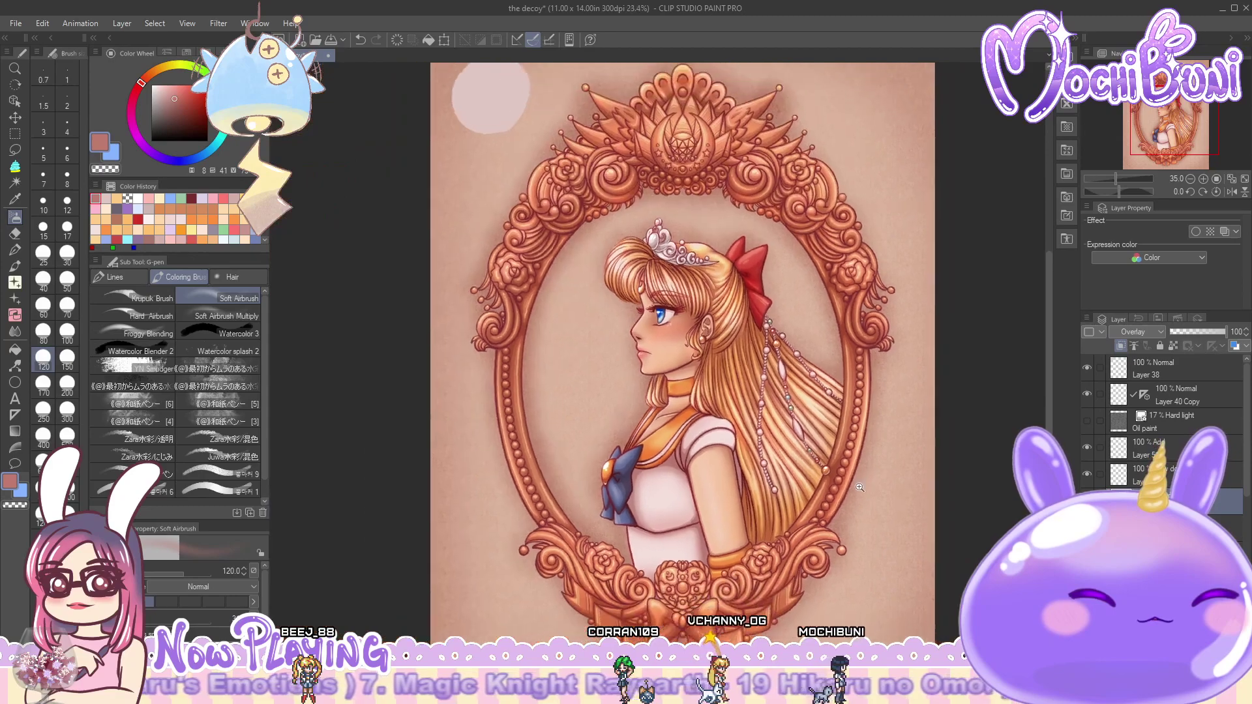
{"action": "left_click_drag", "start_coordinate": [1051, 385], "coordinate": [1054, 369]}
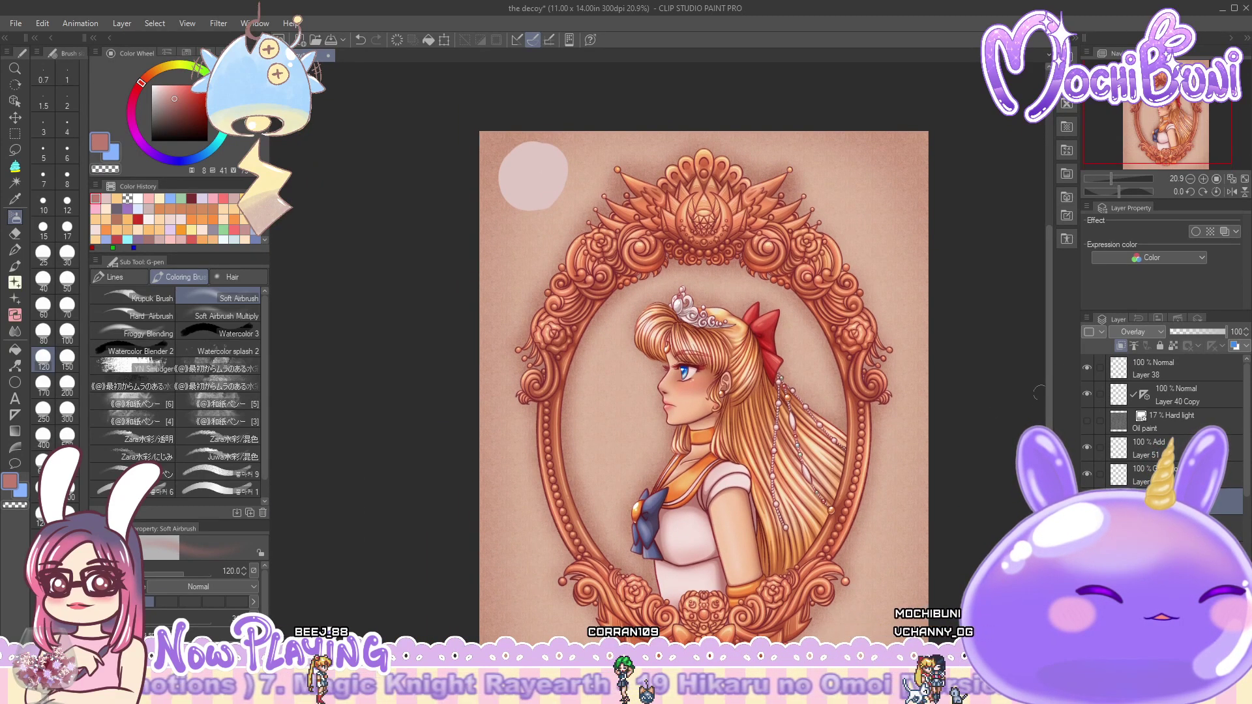
{"action": "left_click_drag", "start_coordinate": [641, 673], "coordinate": [661, 674]}
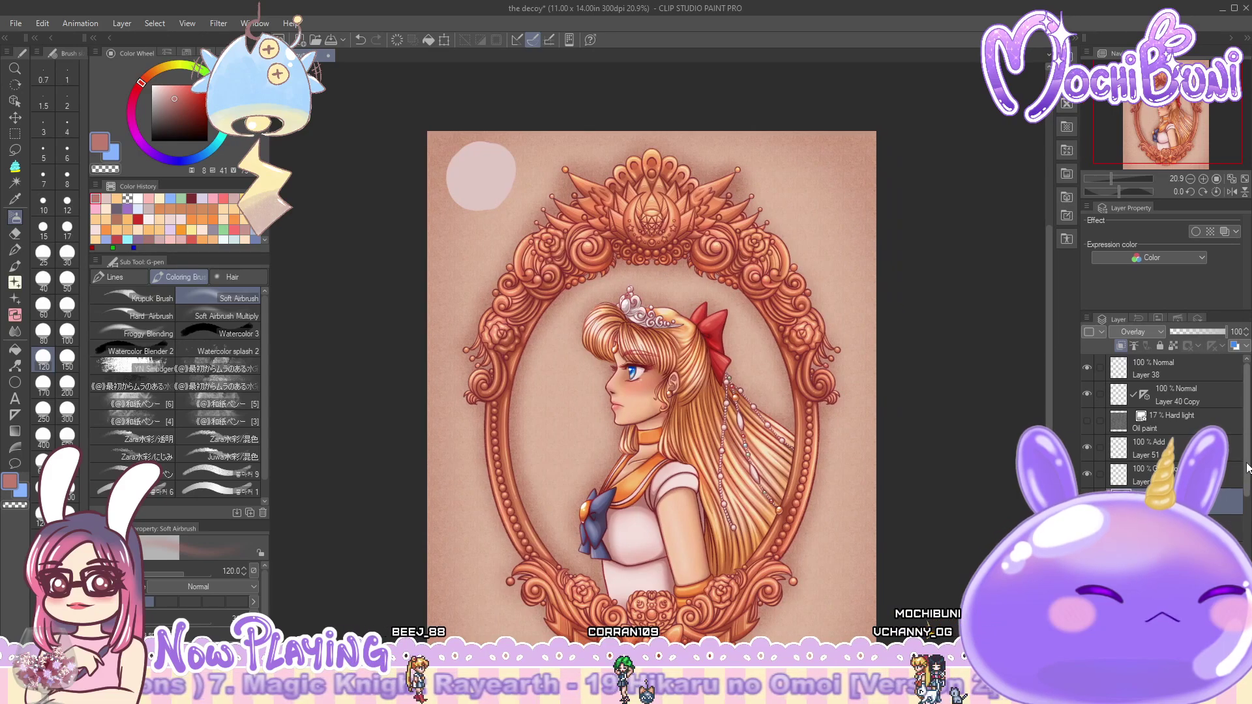
{"action": "left_click", "coordinate": [1087, 421]}
{"action": "scroll", "coordinate": [1039, 411], "scroll_direction": "down", "scroll_amount": 2}
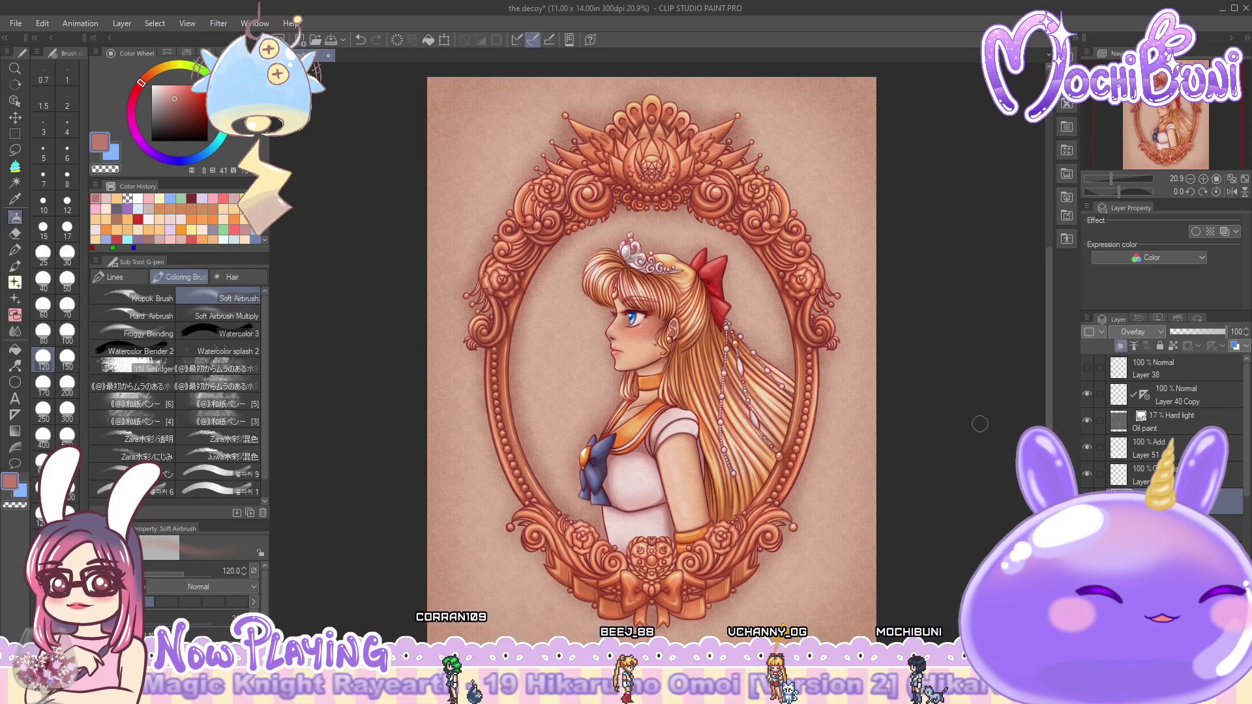
{"action": "left_click", "coordinate": [16, 23]}
{"action": "key", "text": "Escape"}
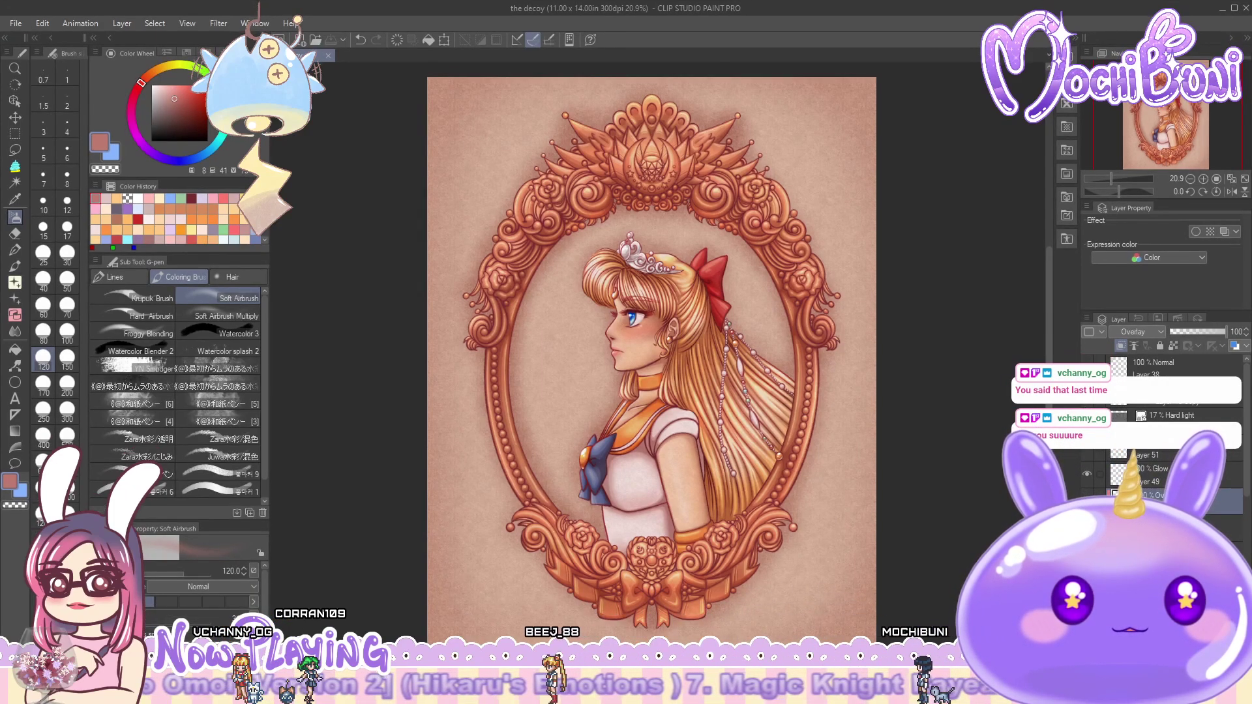
- Add a new layer above the Oil paint texture layer and set its blending mode to Color
{"action": "left_click", "coordinate": [1179, 416]}
{"action": "key", "text": "ctrl+shift+n"}
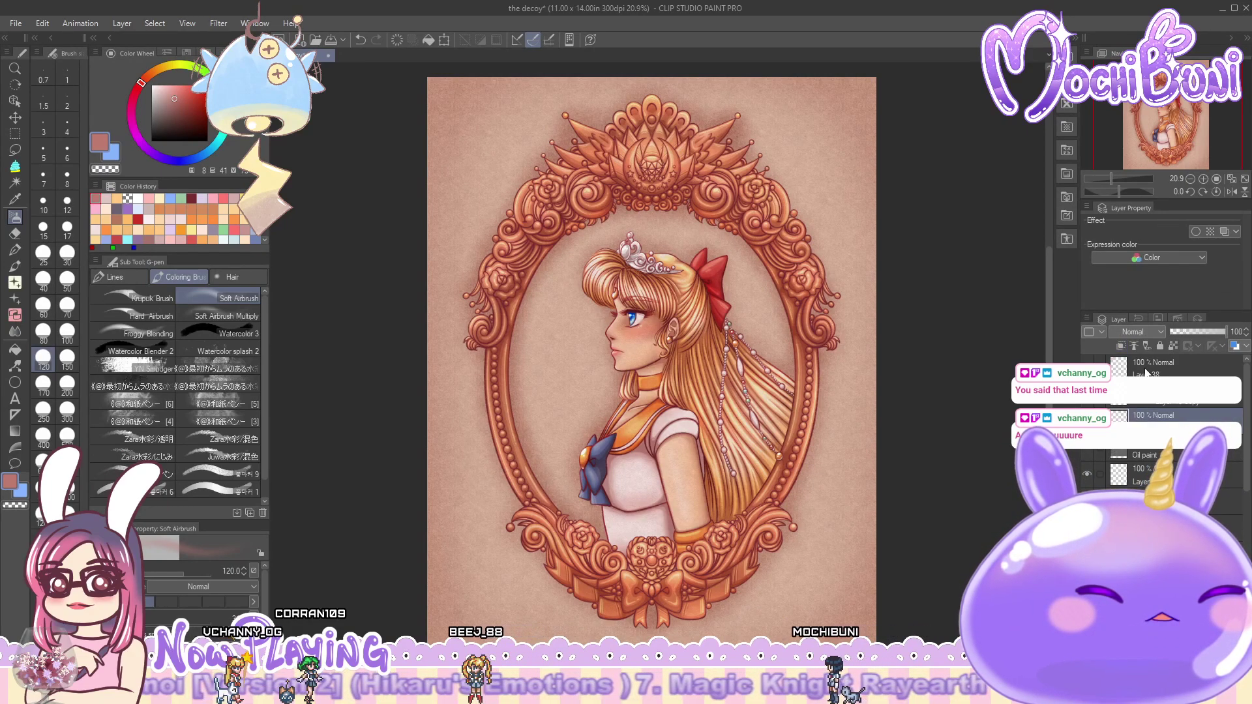
{"action": "left_click", "coordinate": [1160, 331]}
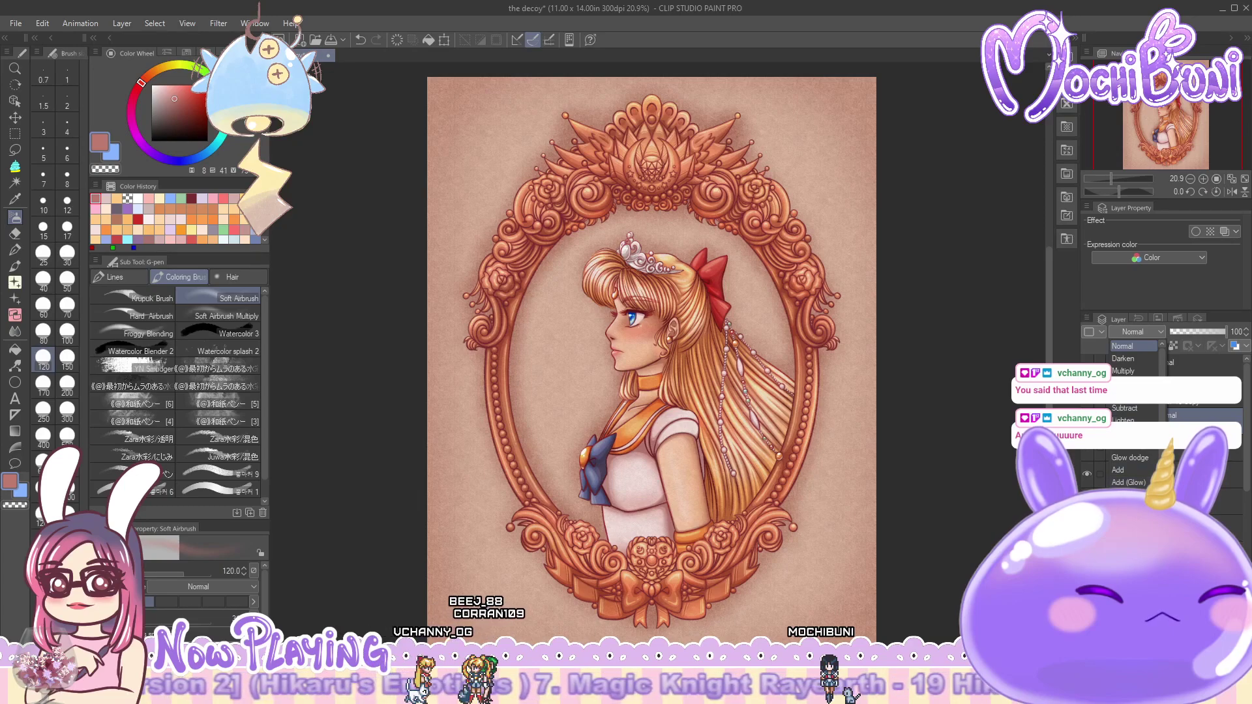
{"action": "left_click", "coordinate": [1127, 668]}
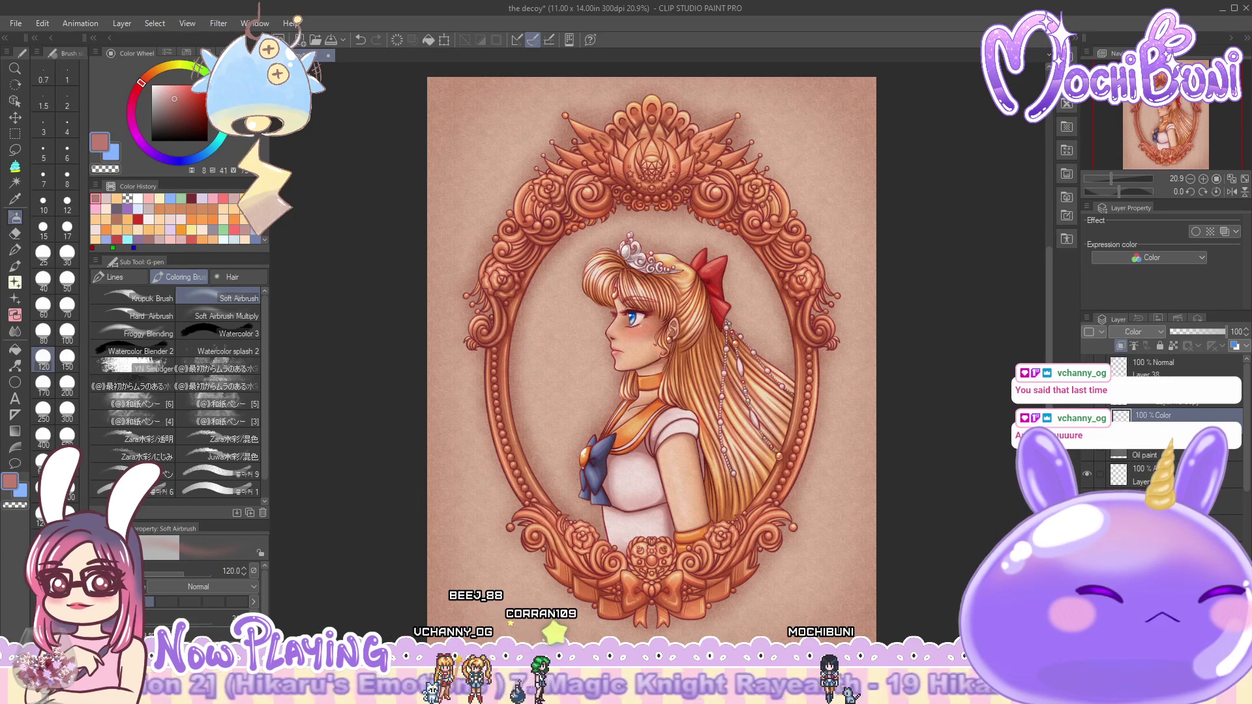
- Fill the Color layer with dusty rose, referring only to the editing layer, and test 33% opacity before restoring 100%
{"action": "left_click", "coordinate": [15, 349]}
{"action": "left_click", "coordinate": [135, 298]}
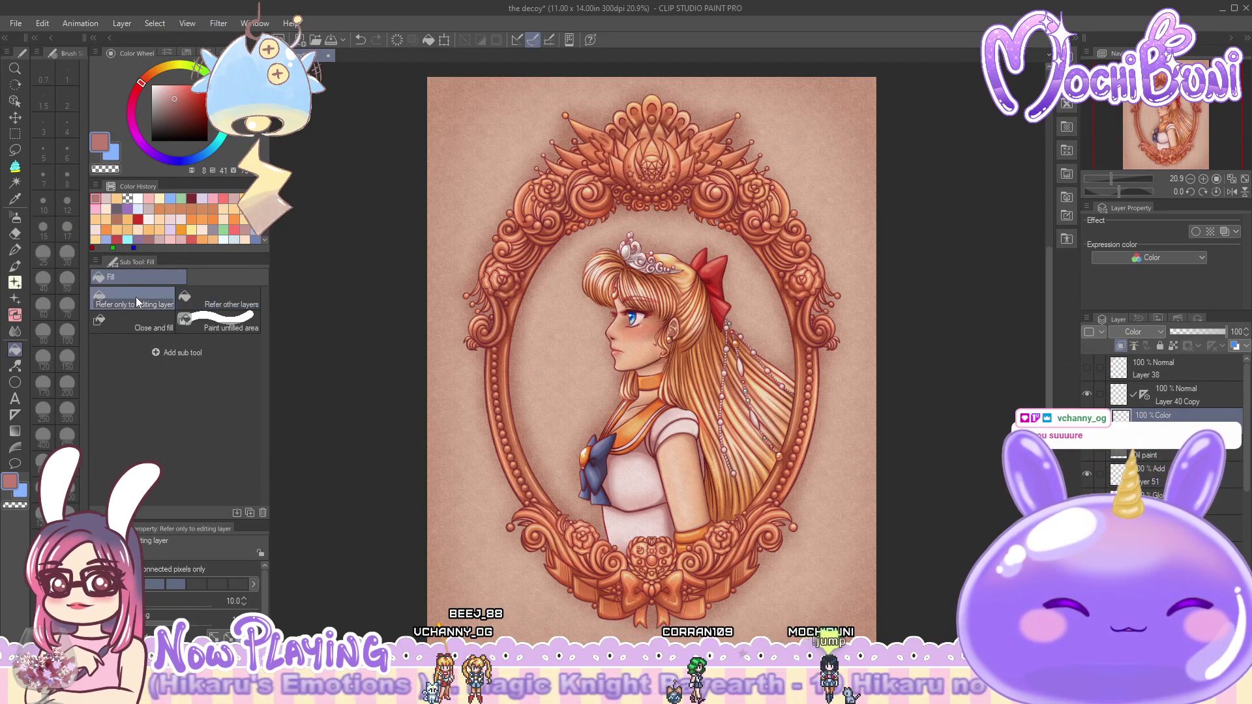
{"action": "left_click", "coordinate": [871, 212]}
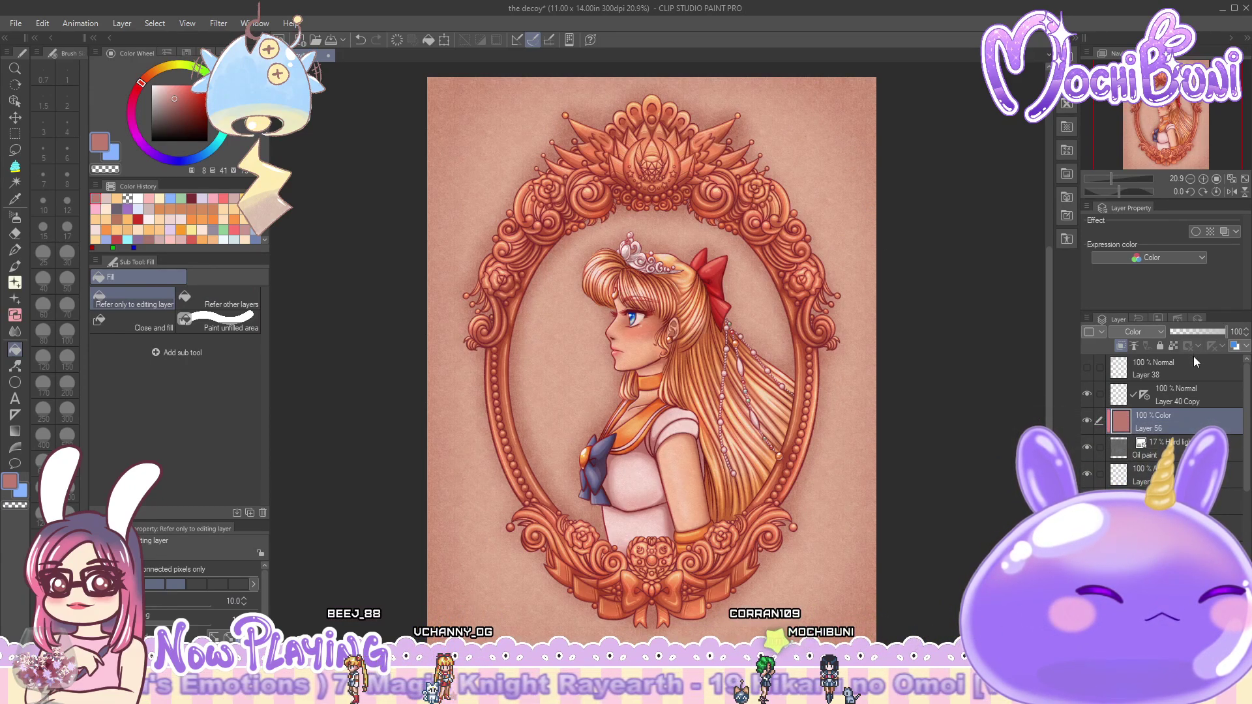
{"action": "left_click", "coordinate": [1189, 330]}
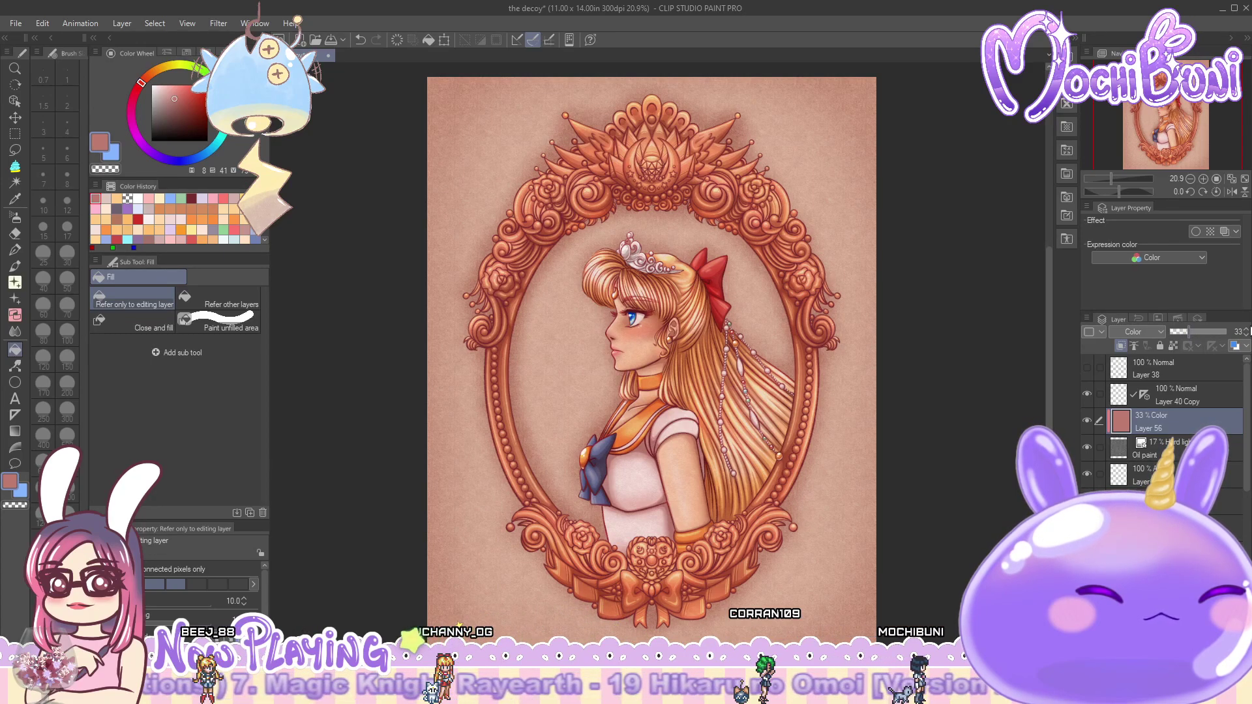
{"action": "key", "text": "ctrl+z"}
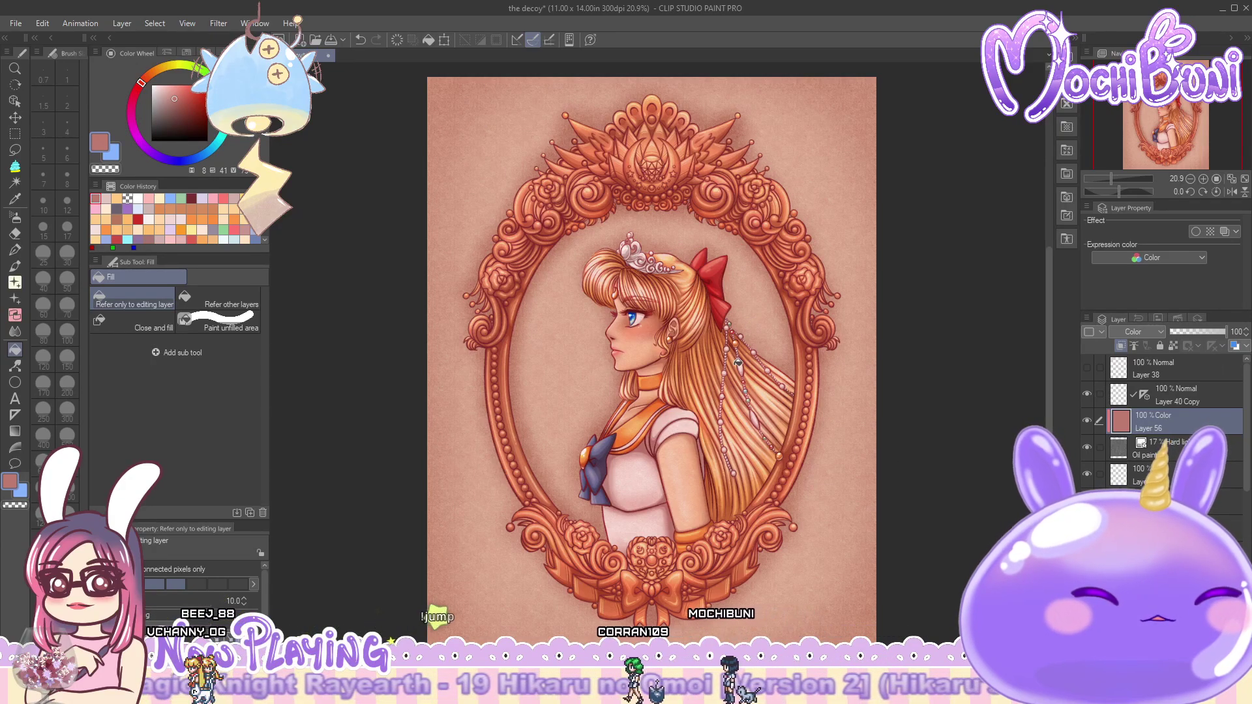
- Examine the dusty rose tint over the face, hair, pearl strands and collar up close and within the frame
{"action": "scroll", "coordinate": [760, 372], "scroll_direction": "up", "scroll_amount": 1}
{"action": "scroll", "coordinate": [759, 372], "scroll_direction": "up", "scroll_amount": 4}
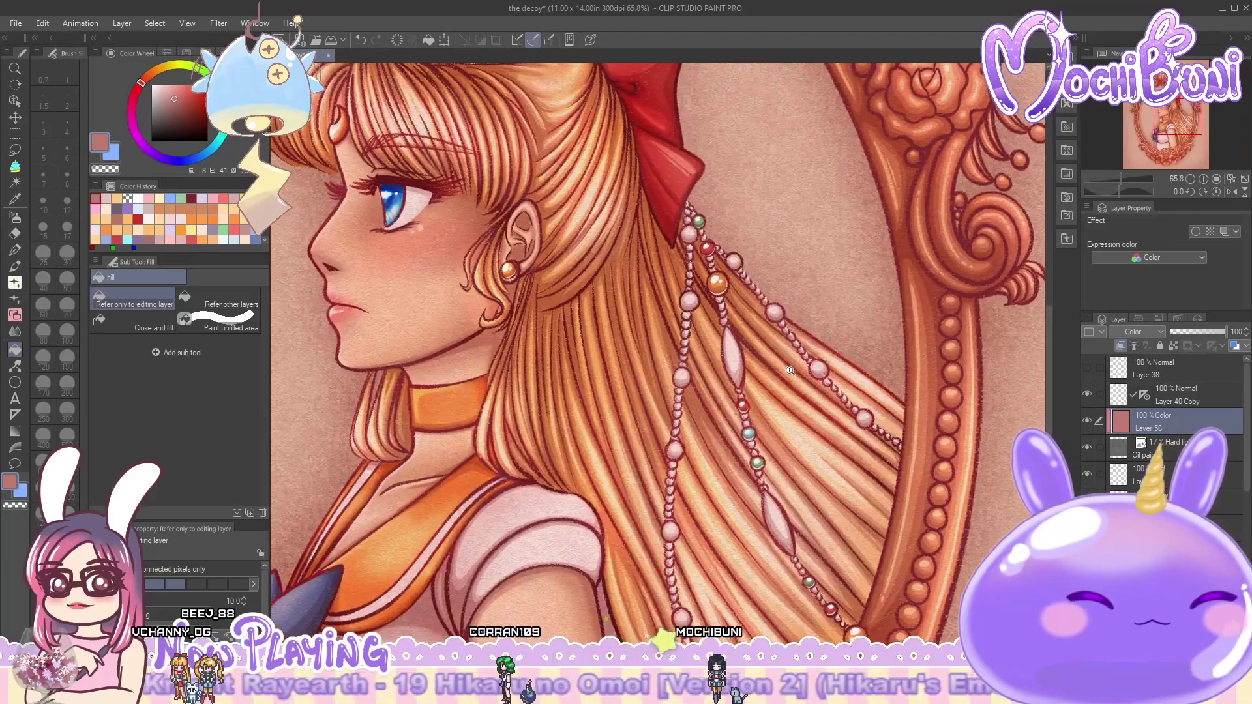
{"action": "left_click_drag", "start_coordinate": [789, 370], "coordinate": [789, 373]}
{"action": "scroll", "coordinate": [789, 372], "scroll_direction": "down", "scroll_amount": 1}
{"action": "left_click", "coordinate": [1217, 180]}
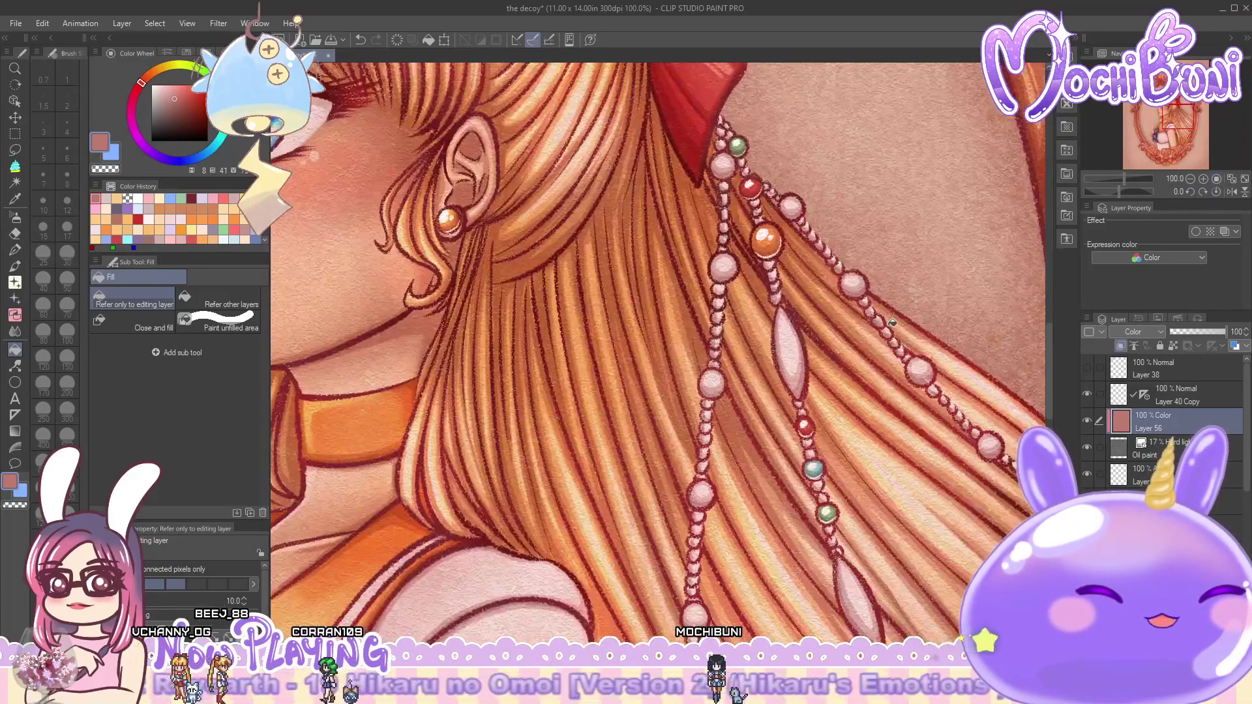
{"action": "scroll", "coordinate": [658, 352], "scroll_direction": "left", "scroll_amount": 5}
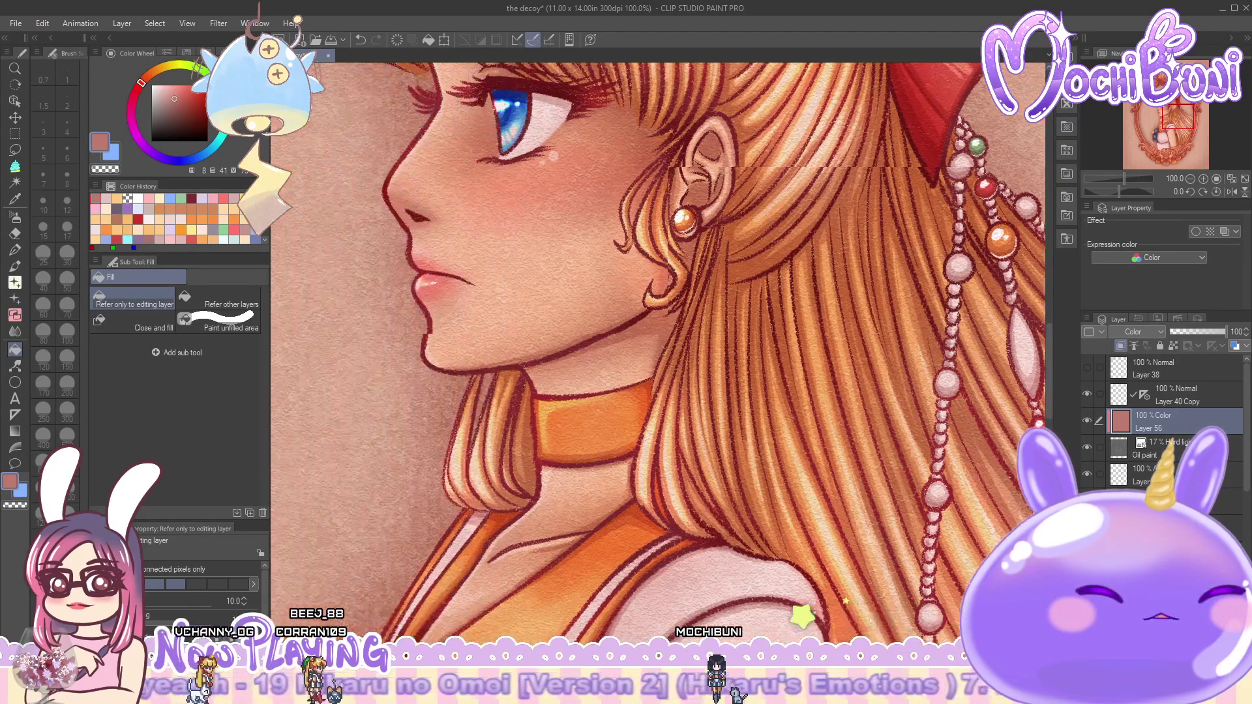
{"action": "left_click", "coordinate": [15, 116]}
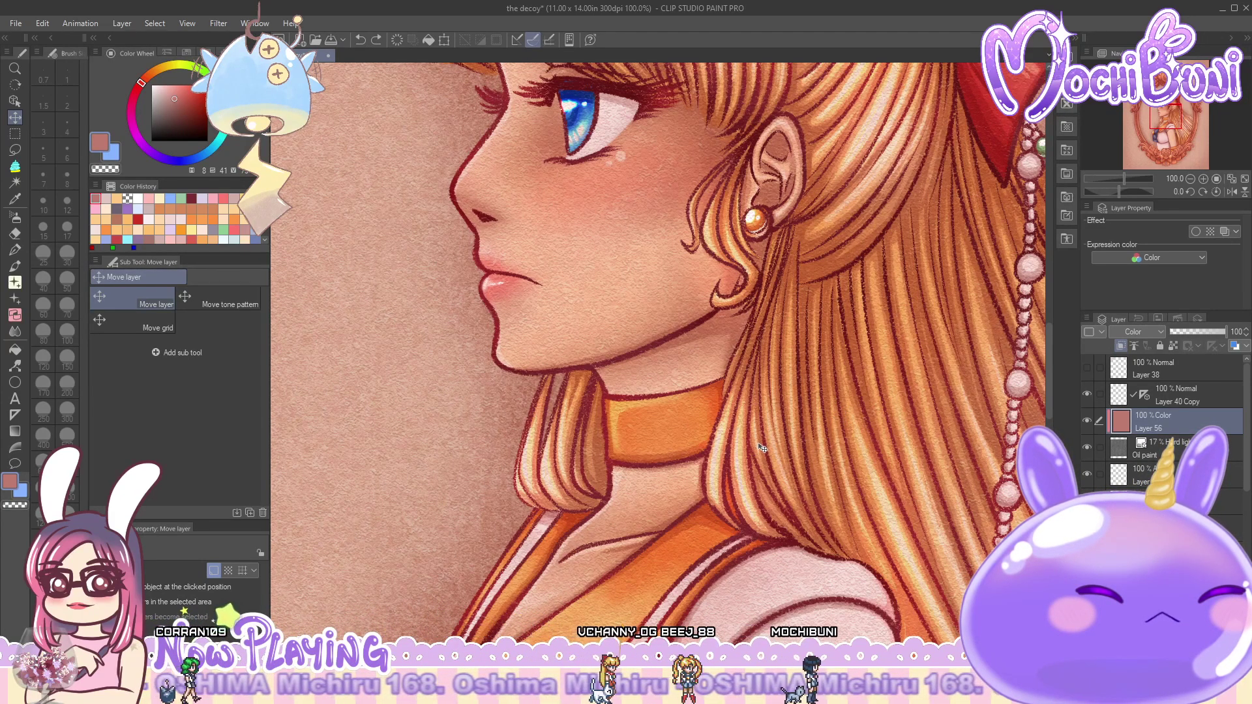
{"action": "scroll", "coordinate": [885, 387], "scroll_direction": "down", "scroll_amount": 4}
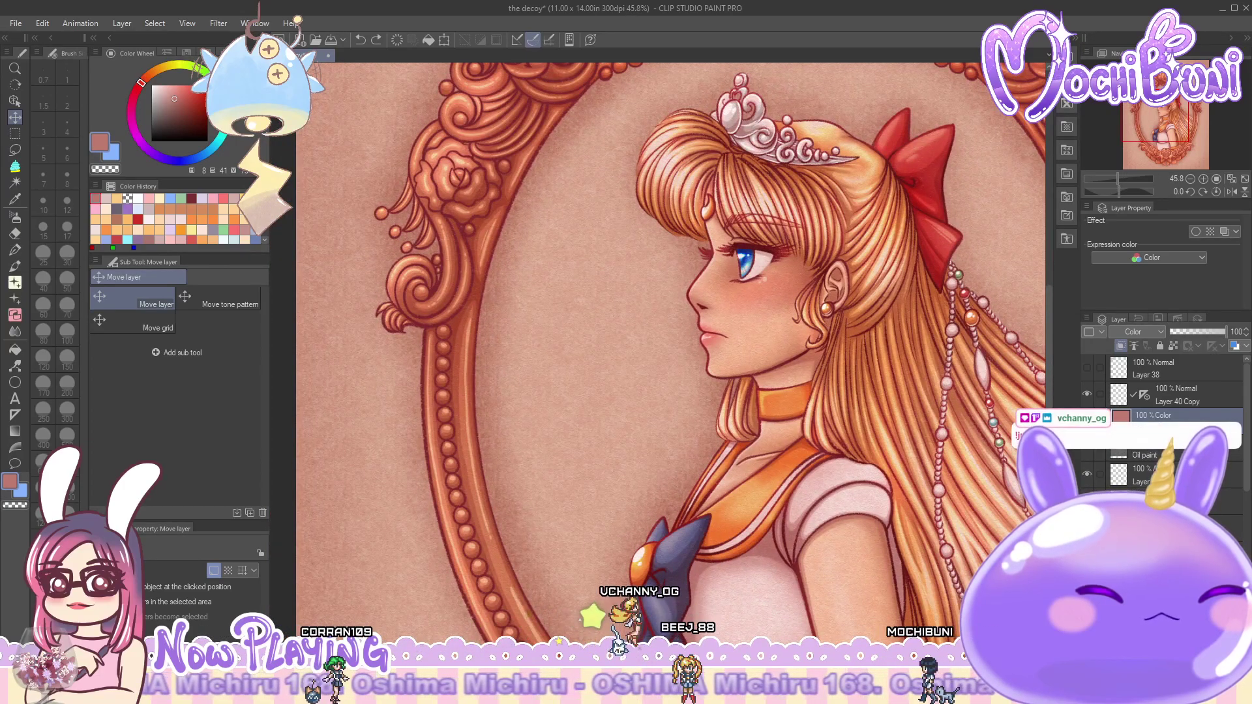
{"action": "left_click_drag", "start_coordinate": [671, 352], "coordinate": [555, 352]}
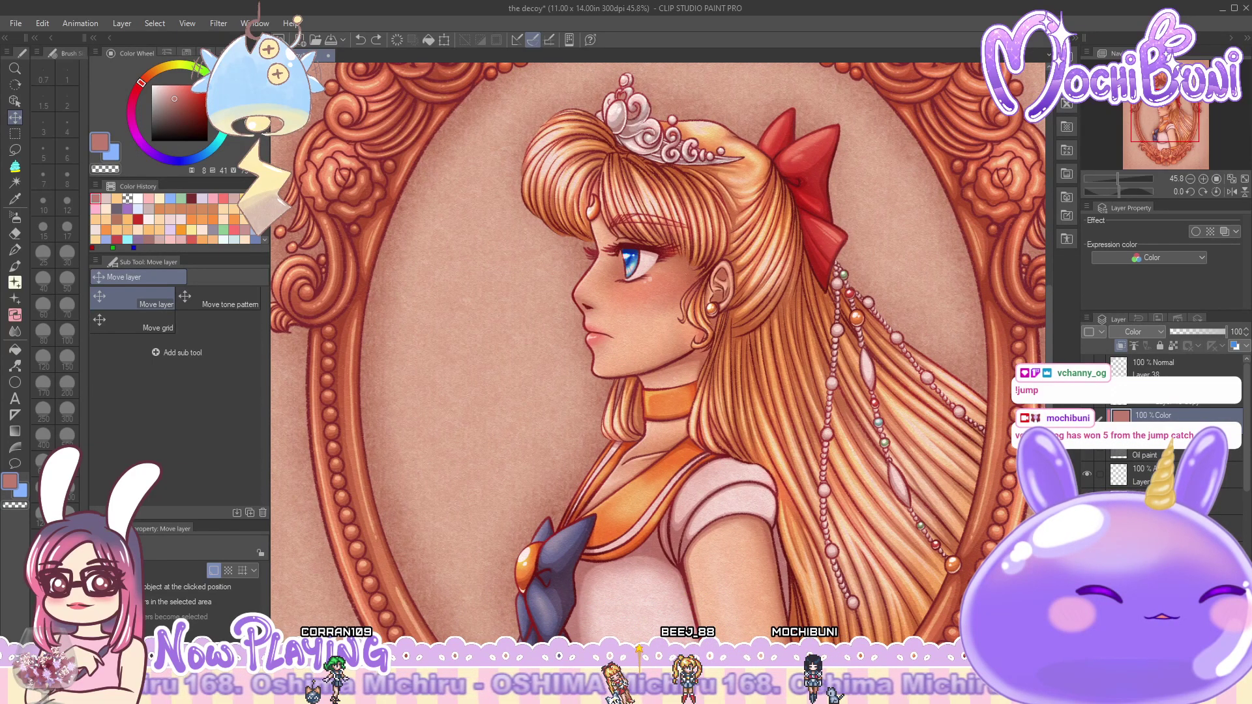
{"action": "scroll", "coordinate": [659, 344], "scroll_direction": "right", "scroll_amount": 2}
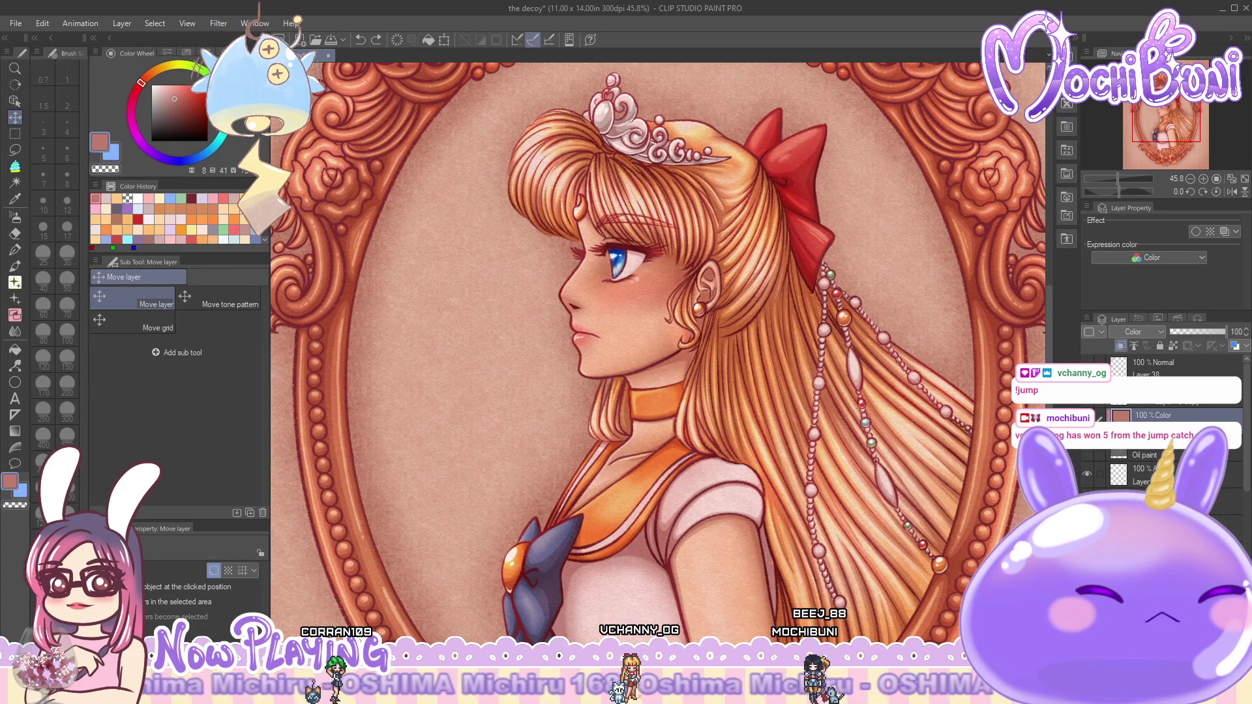
- Try Glow dodge blending on Layer 51 over the frame and character, and set it back to Add
{"action": "left_click", "coordinate": [1140, 475]}
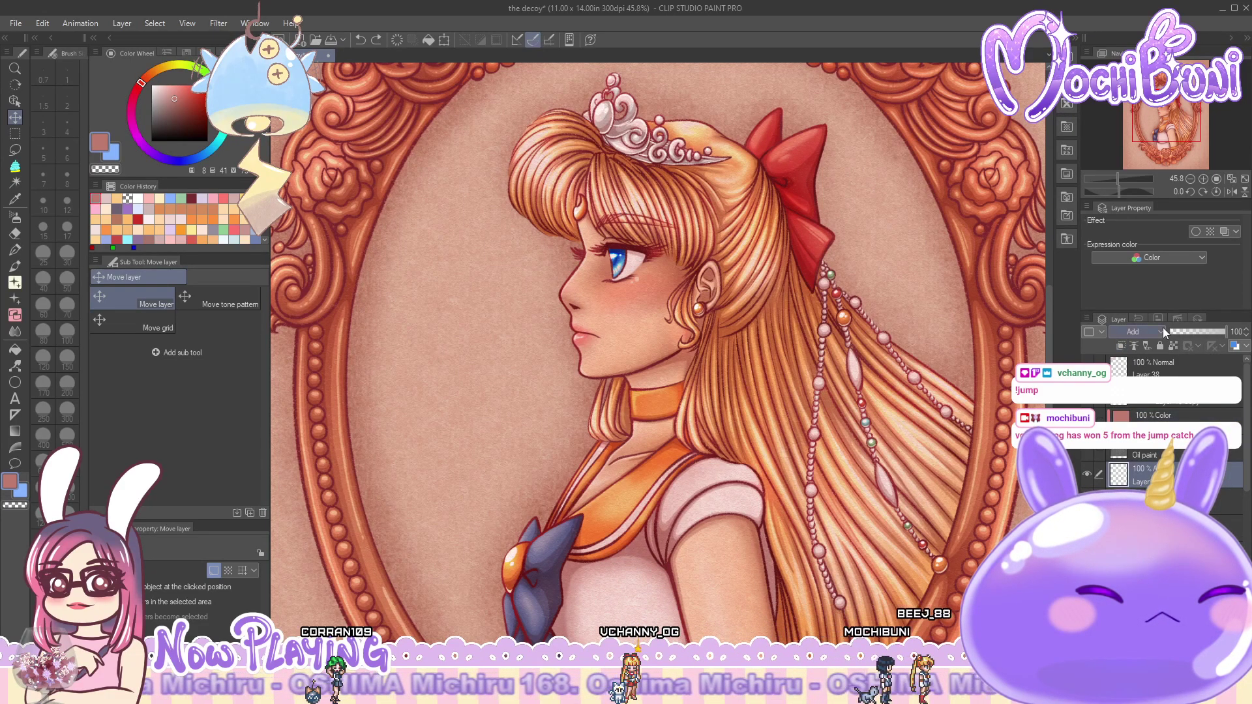
{"action": "left_click", "coordinate": [1163, 331]}
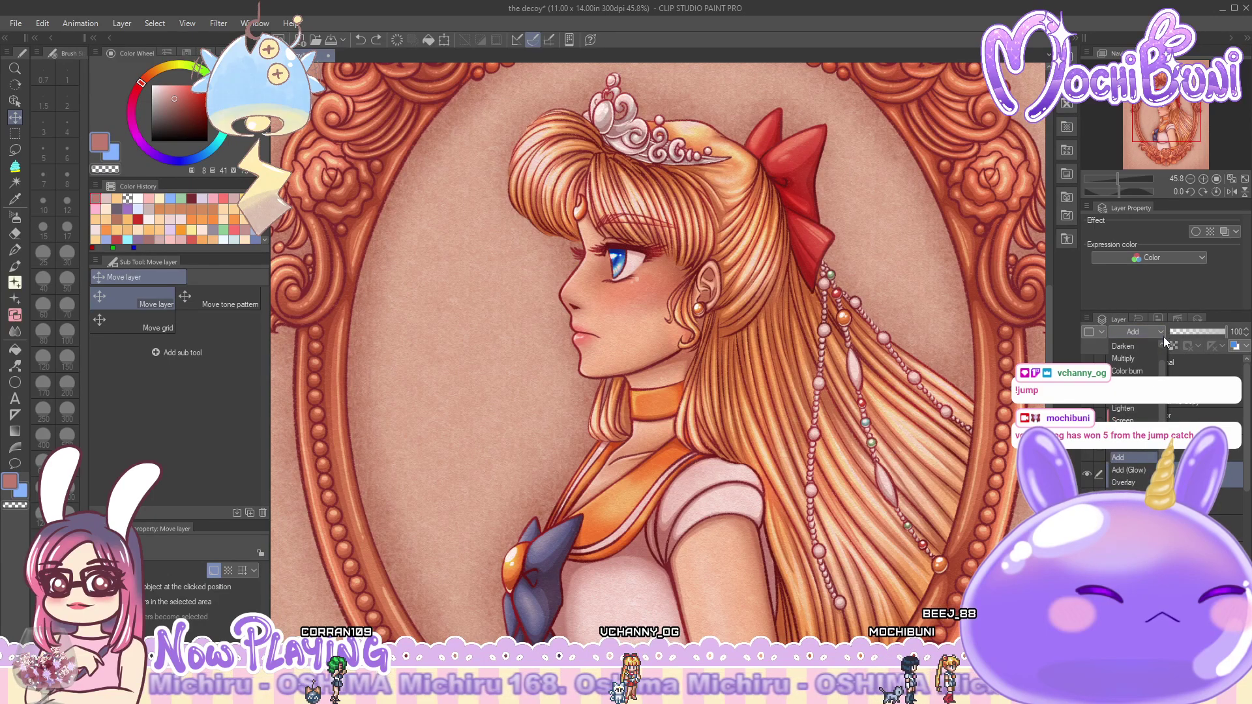
{"action": "left_click", "coordinate": [1148, 448]}
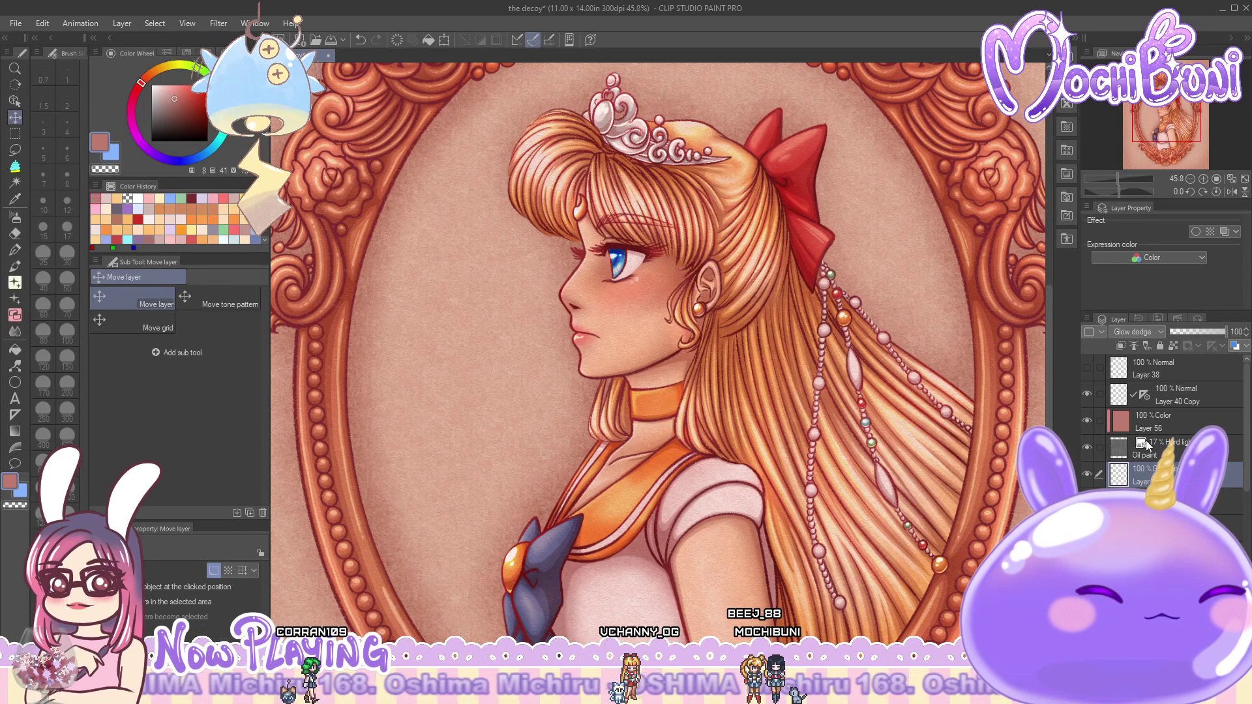
{"action": "left_click_drag", "start_coordinate": [1048, 339], "coordinate": [1050, 258]}
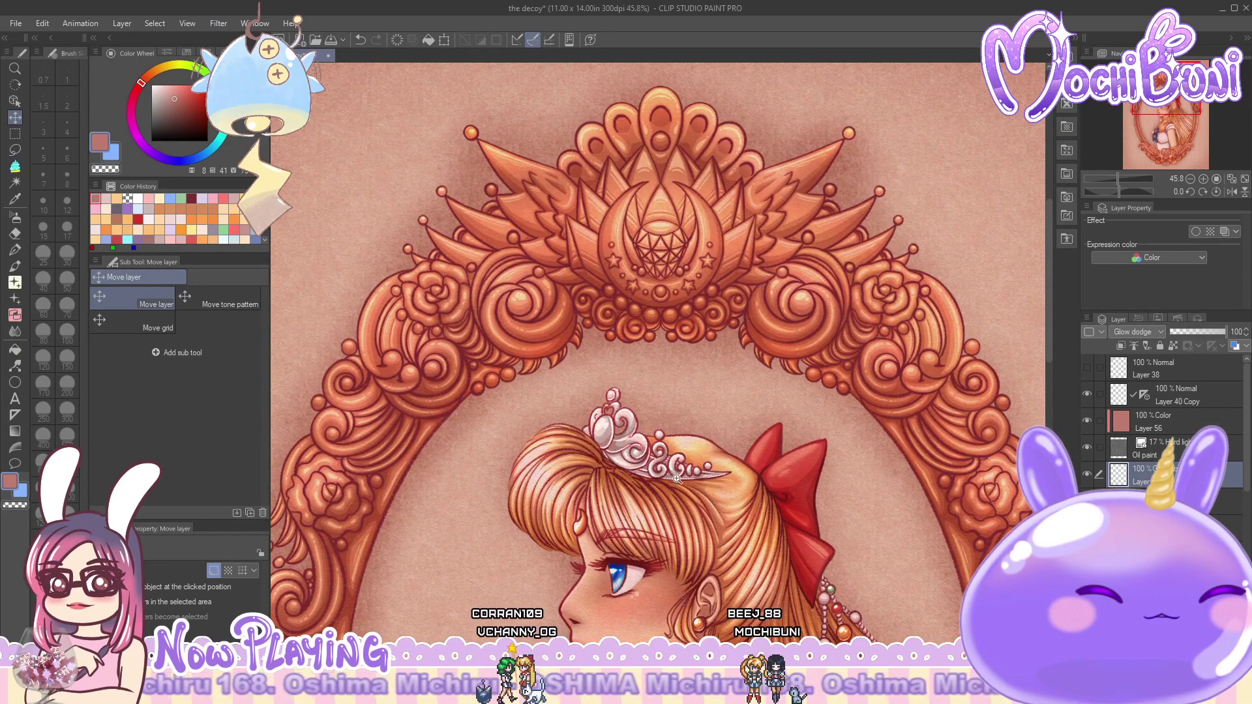
{"action": "scroll", "coordinate": [676, 479], "scroll_direction": "down", "scroll_amount": 1}
{"action": "left_click", "coordinate": [1162, 331]}
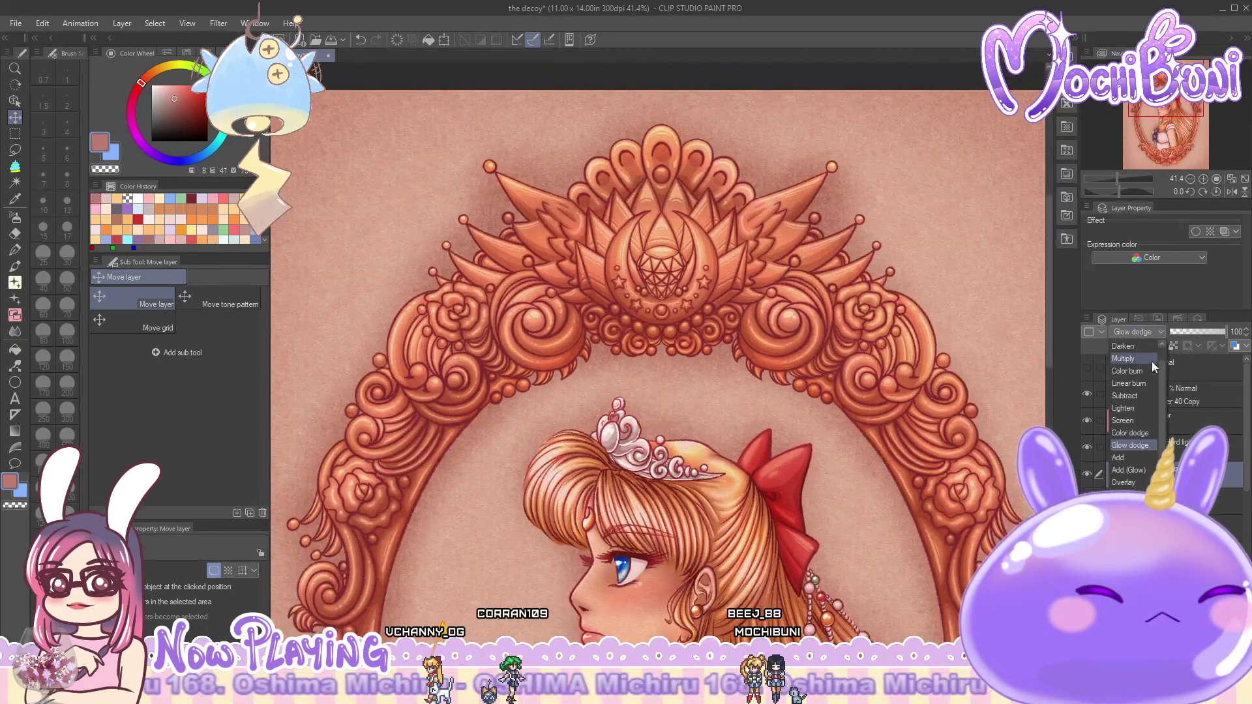
{"action": "left_click", "coordinate": [1143, 457]}
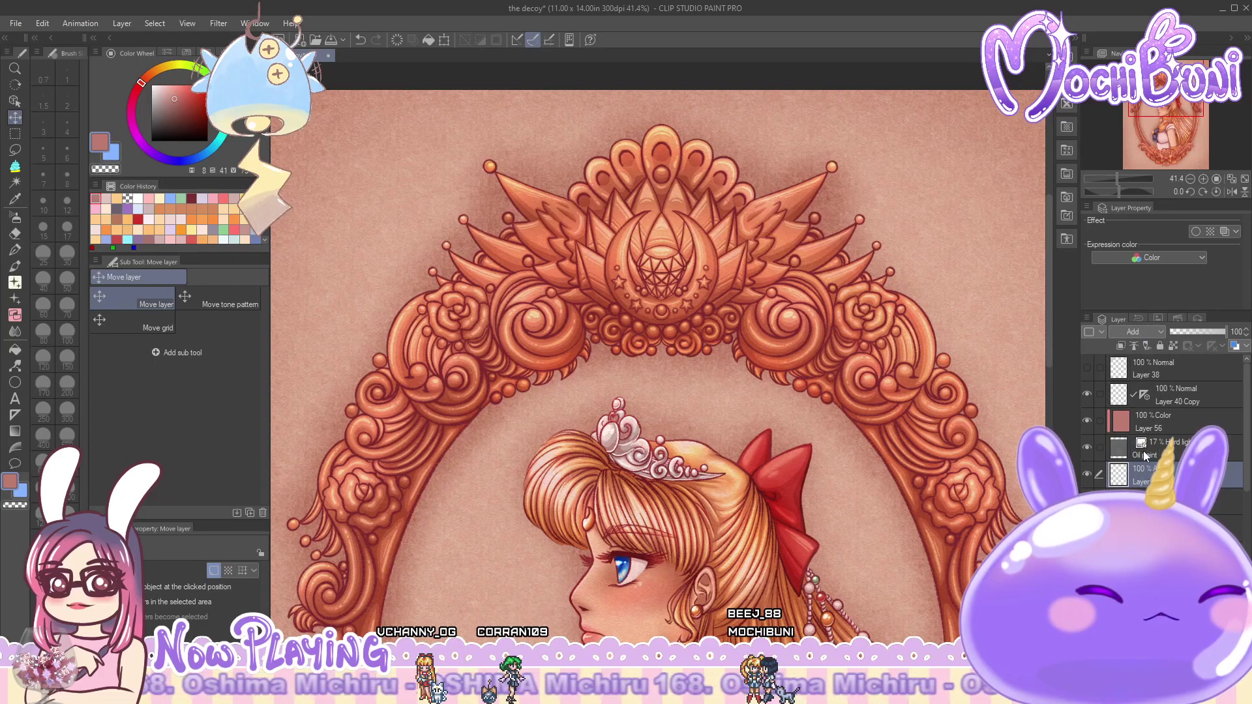
{"action": "left_click_drag", "start_coordinate": [1050, 353], "coordinate": [1051, 431]}
- Lasso the character's area on Layer 51, copy it to its own layer, and set the copy to Glow dodge blending
{"action": "left_click", "coordinate": [14, 150]}
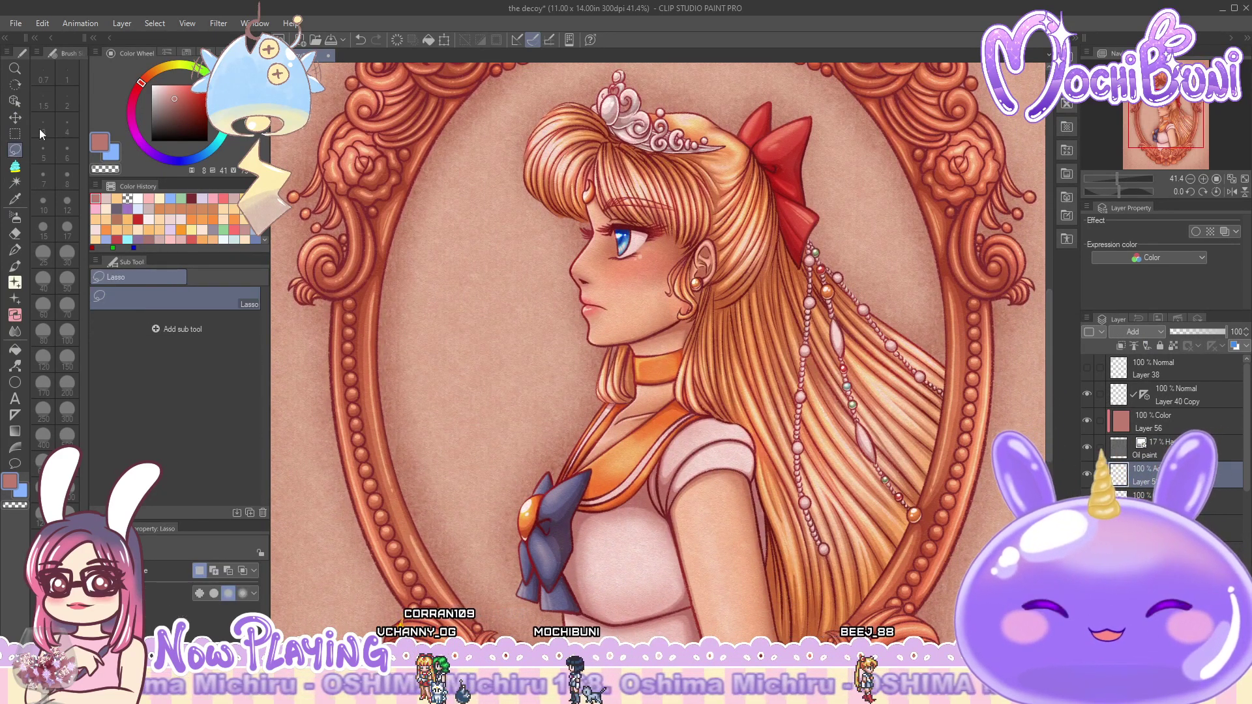
{"action": "mouse_move", "coordinate": [610, 176]}
{"action": "left_mouse_down"}
{"action": "mouse_move", "coordinate": [588, 151]}
{"action": "mouse_move", "coordinate": [520, 267]}
{"action": "mouse_move", "coordinate": [484, 486]}
{"action": "mouse_move", "coordinate": [519, 605]}
{"action": "mouse_move", "coordinate": [575, 634]}
{"action": "mouse_move", "coordinate": [730, 602]}
{"action": "mouse_move", "coordinate": [963, 515]}
{"action": "mouse_move", "coordinate": [944, 277]}
{"action": "mouse_move", "coordinate": [814, 182]}
{"action": "mouse_move", "coordinate": [600, 157]}
{"action": "left_mouse_up"}
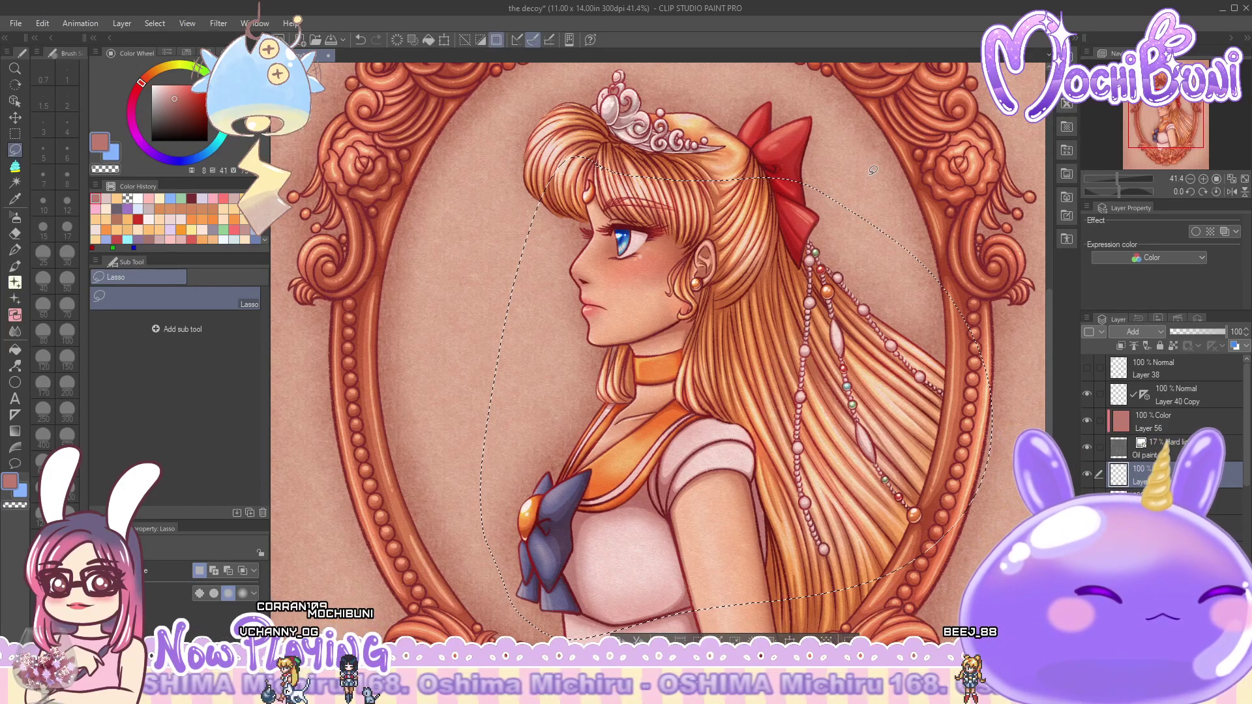
{"action": "key", "text": "ctrl+d"}
{"action": "left_click", "coordinate": [1162, 330]}
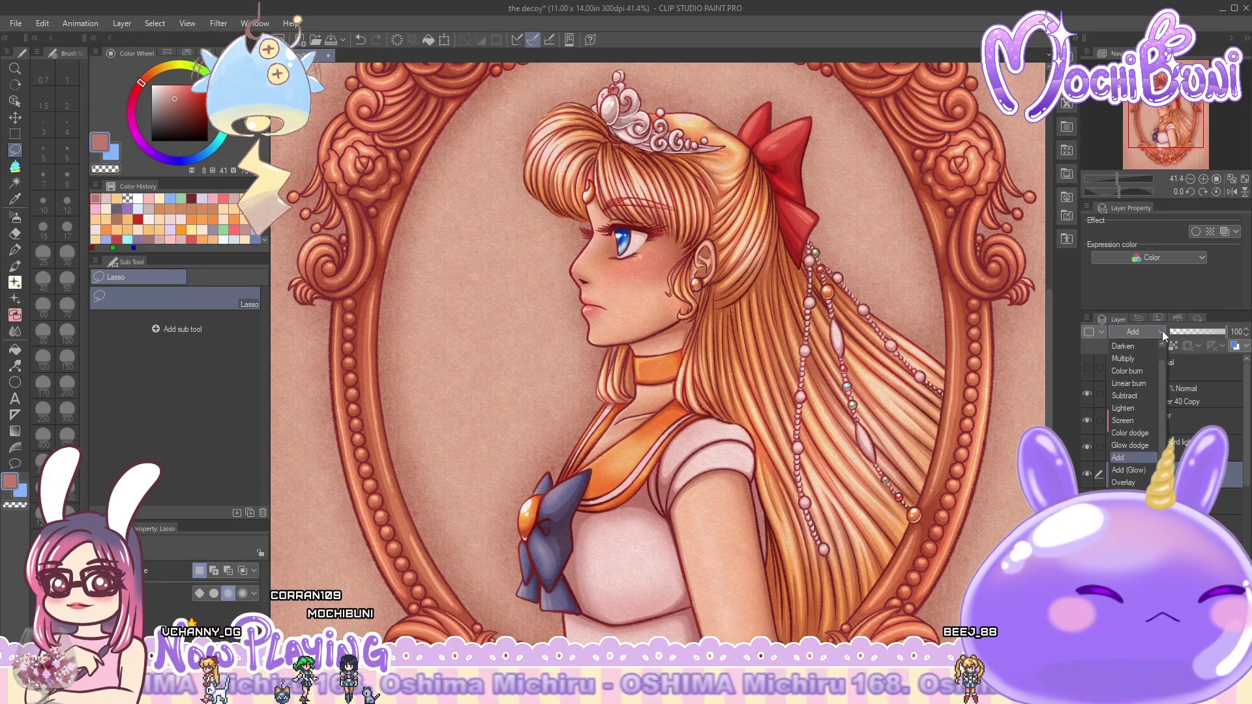
{"action": "left_click", "coordinate": [1143, 448]}
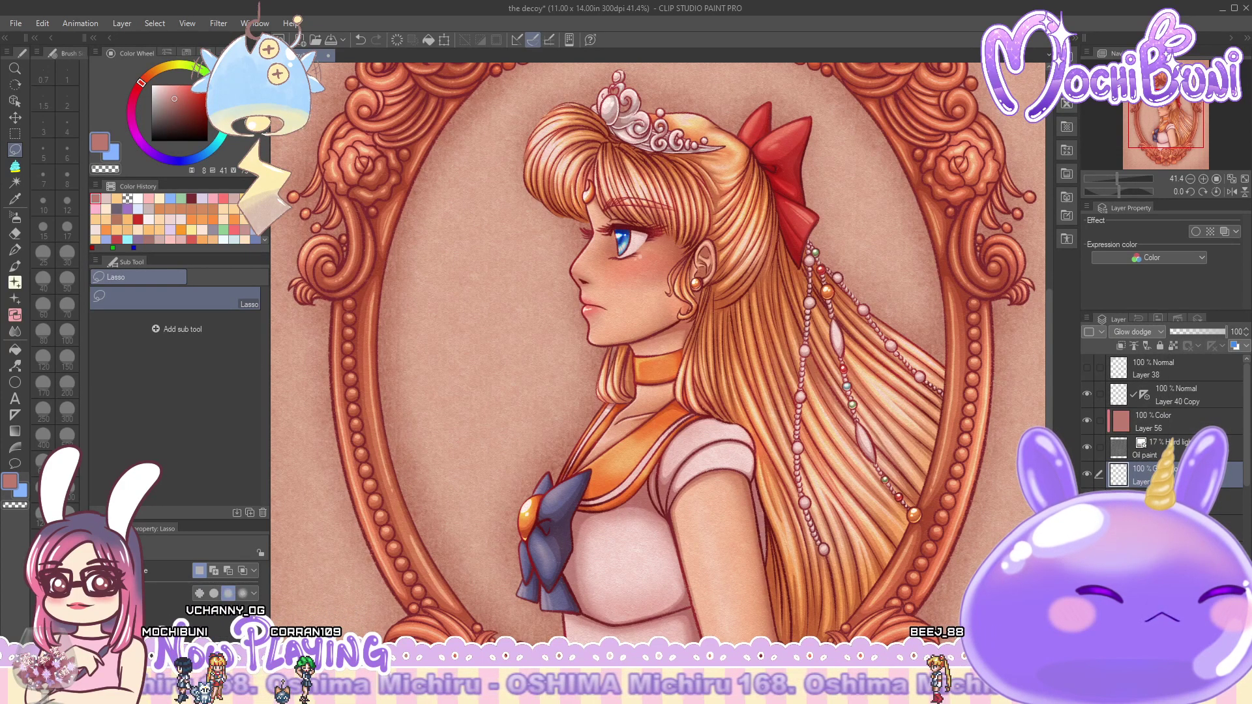
{"action": "left_click", "coordinate": [1138, 500]}
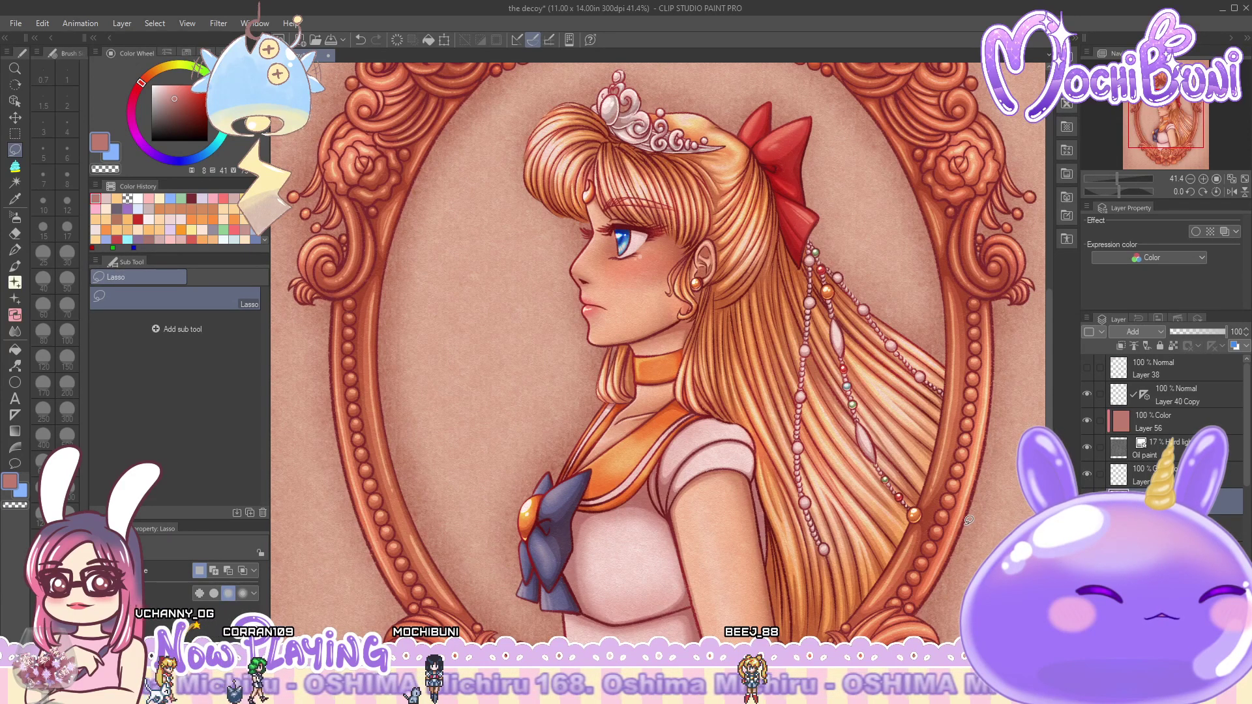
- Try Hue blending on the dusty rose fill layer and set it back to Color
{"action": "scroll", "coordinate": [969, 519], "scroll_direction": "down", "scroll_amount": 4}
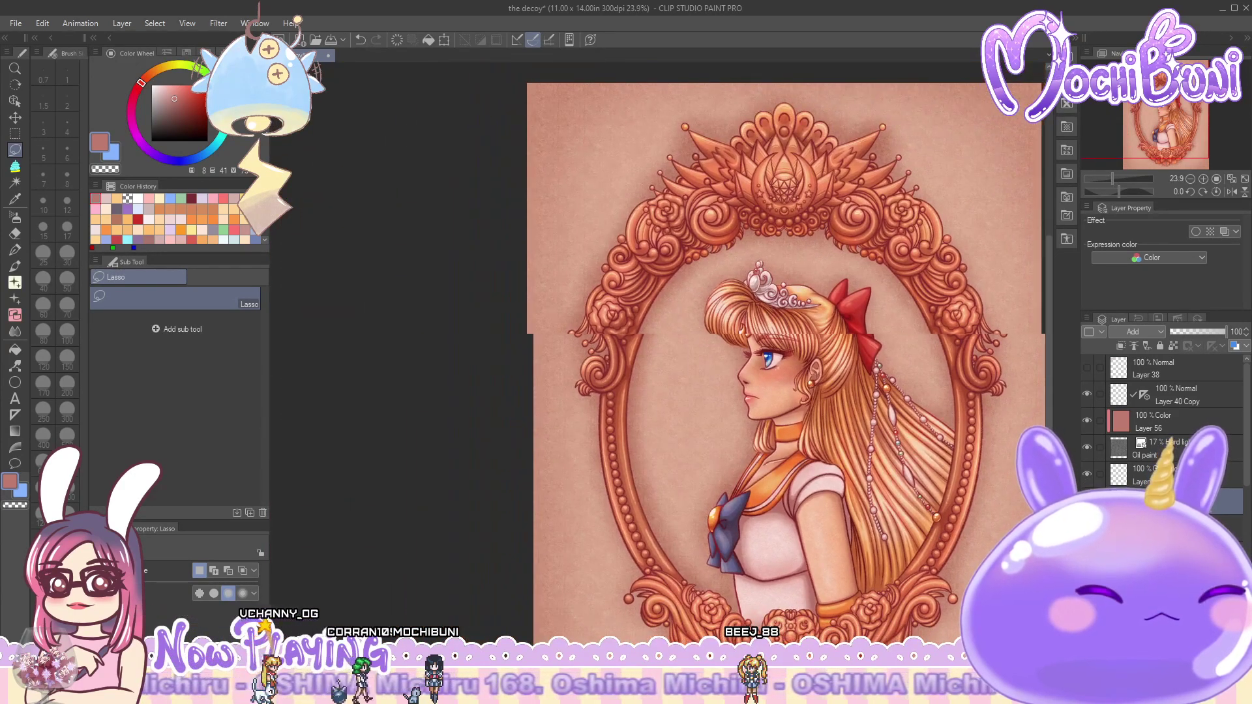
{"action": "scroll", "coordinate": [659, 355], "scroll_direction": "right", "scroll_amount": 3}
{"action": "left_click_drag", "start_coordinate": [1049, 412], "coordinate": [1050, 436]}
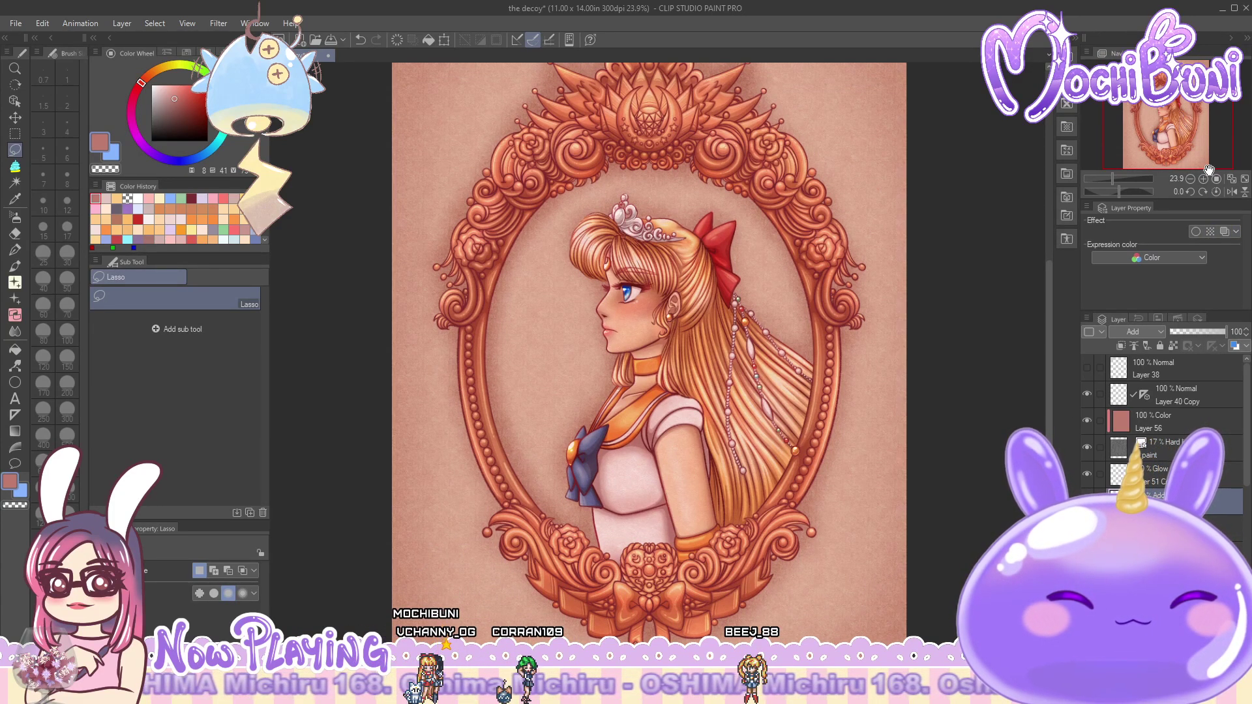
{"action": "left_click", "coordinate": [1187, 424]}
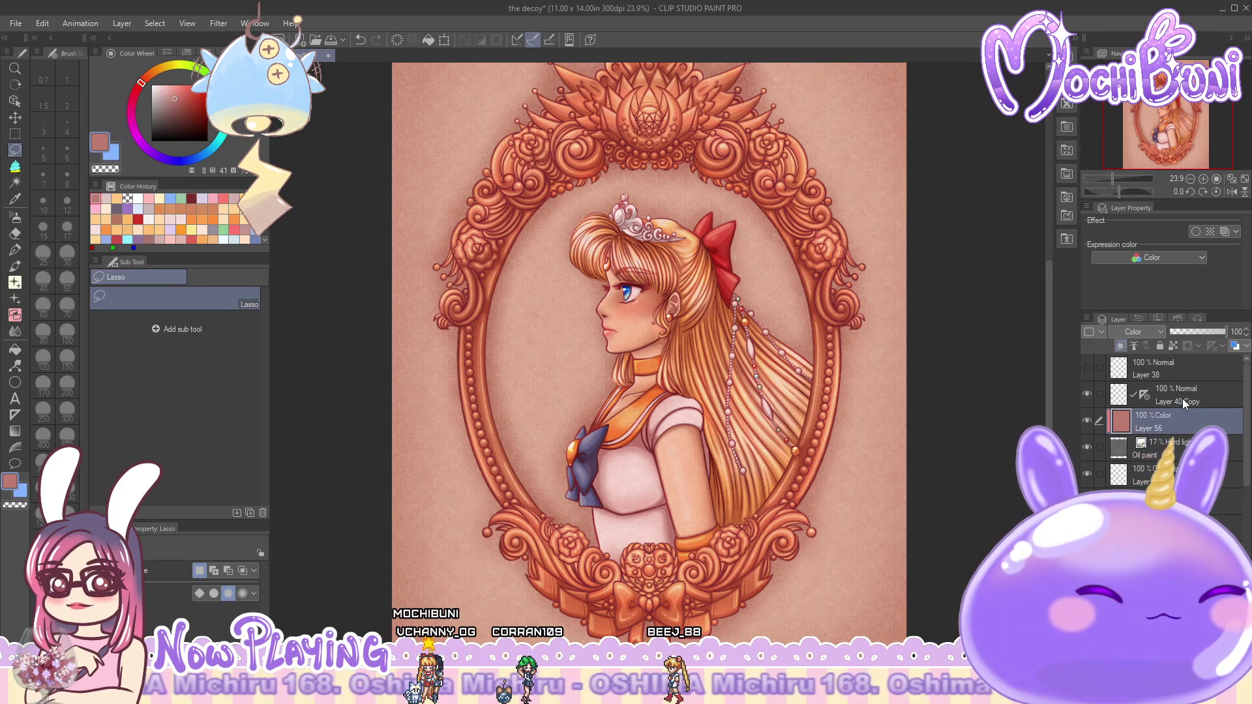
{"action": "left_click", "coordinate": [1154, 332]}
{"action": "left_click", "coordinate": [1123, 631]}
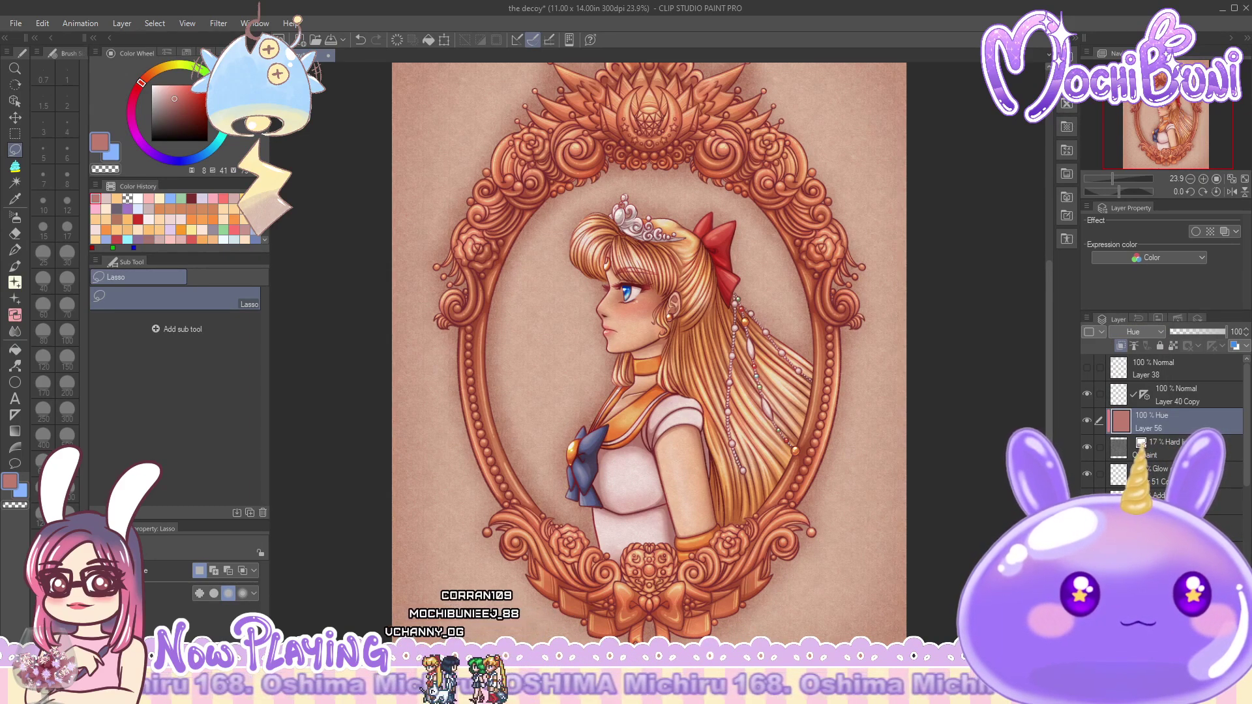
{"action": "left_click", "coordinate": [1152, 332]}
{"action": "left_click", "coordinate": [1123, 632]}
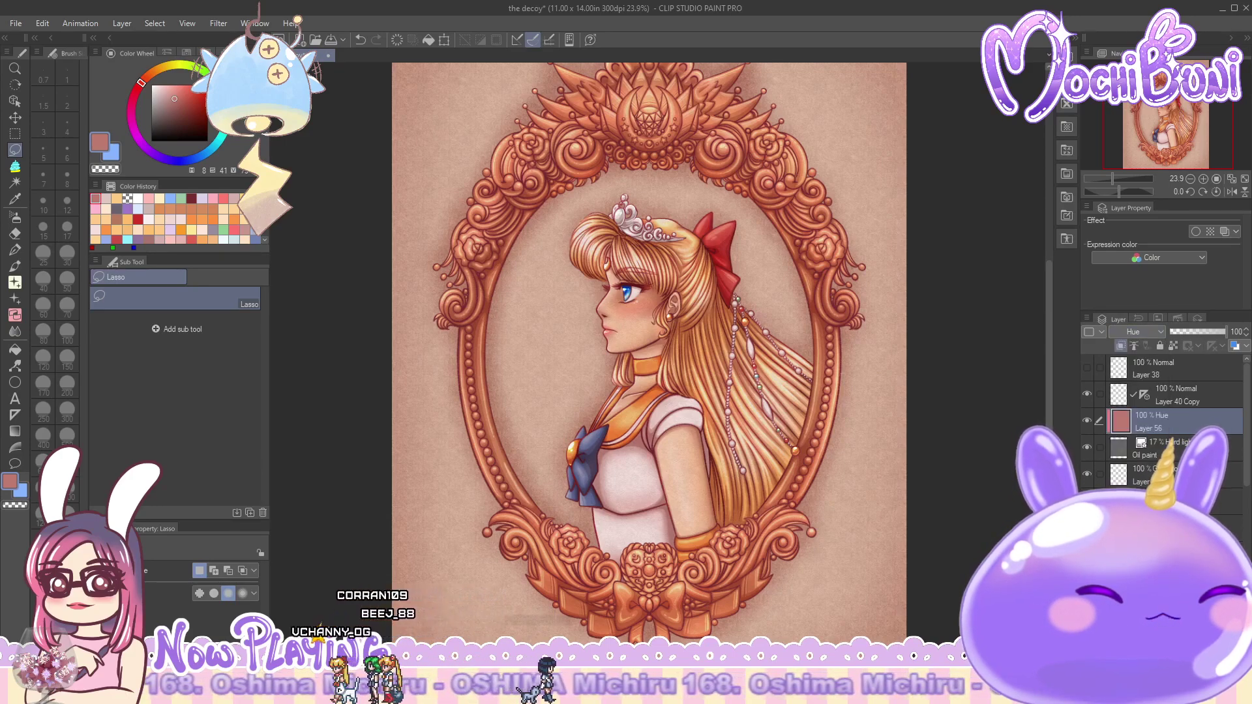
- Compare the artwork with and without the dusty rose Color layer, set that layer's opacity to 59%, and save the file
{"action": "left_click", "coordinate": [1087, 421]}
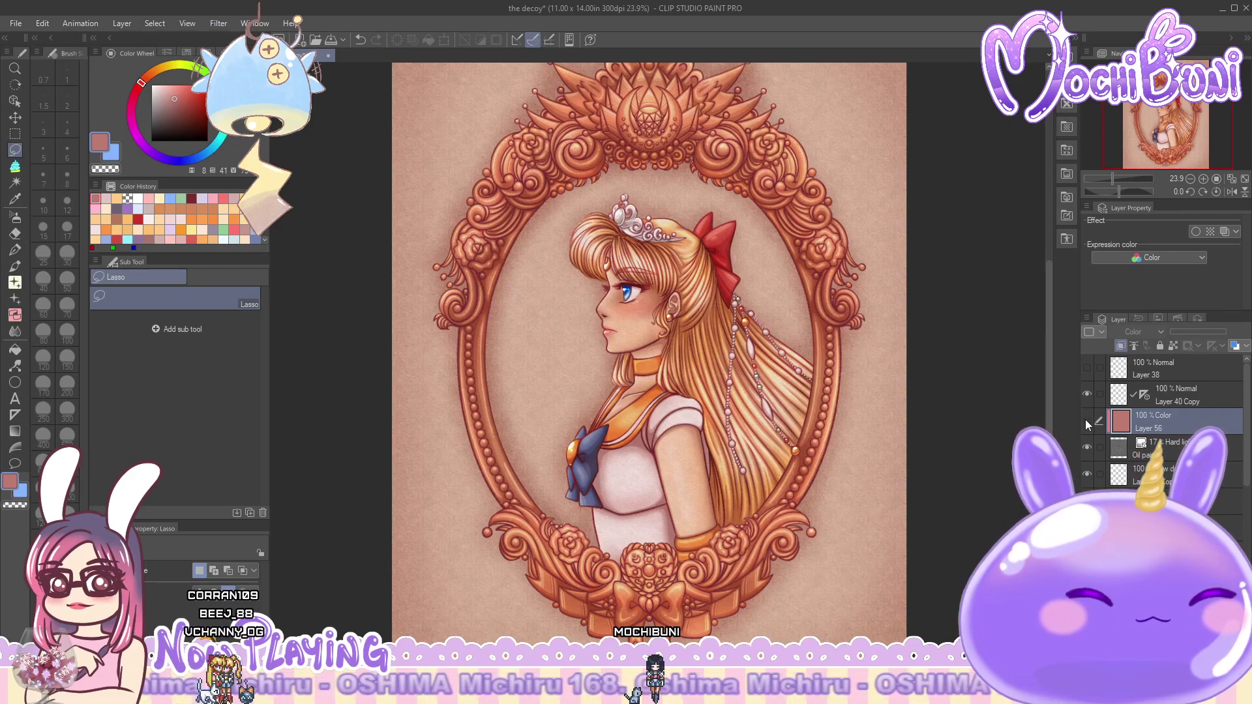
{"action": "left_click", "coordinate": [1086, 421]}
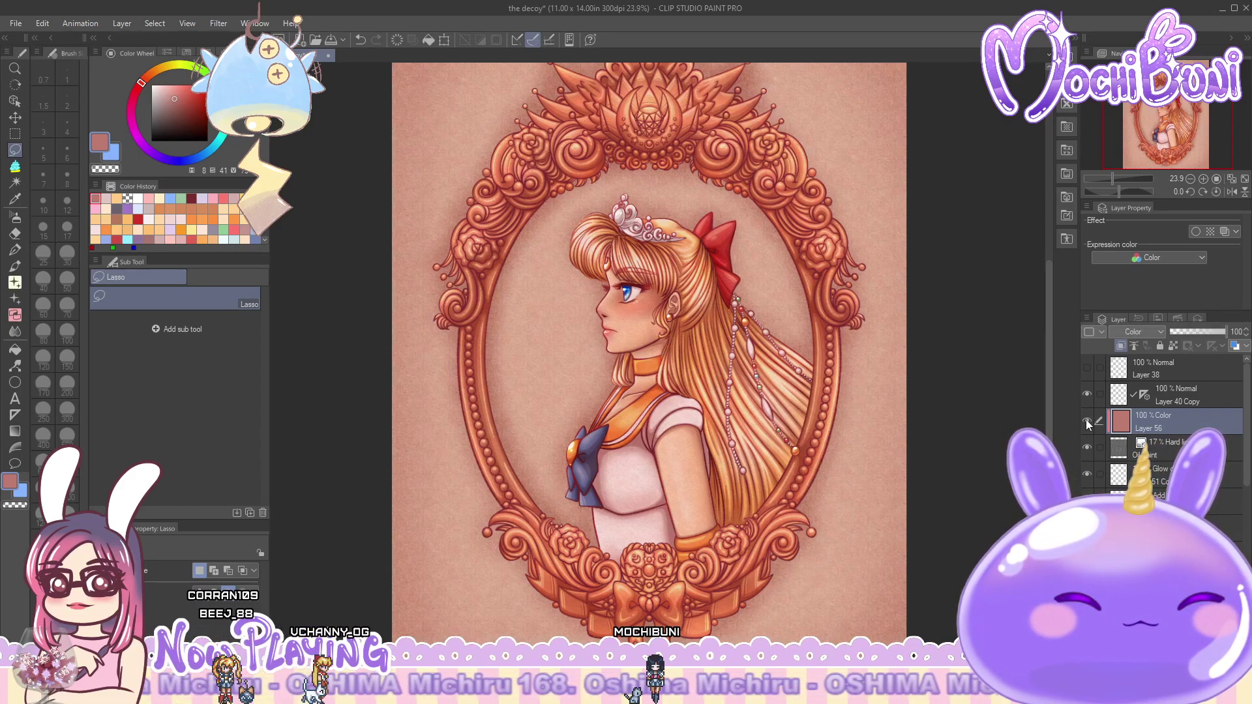
{"action": "left_click", "coordinate": [1086, 420]}
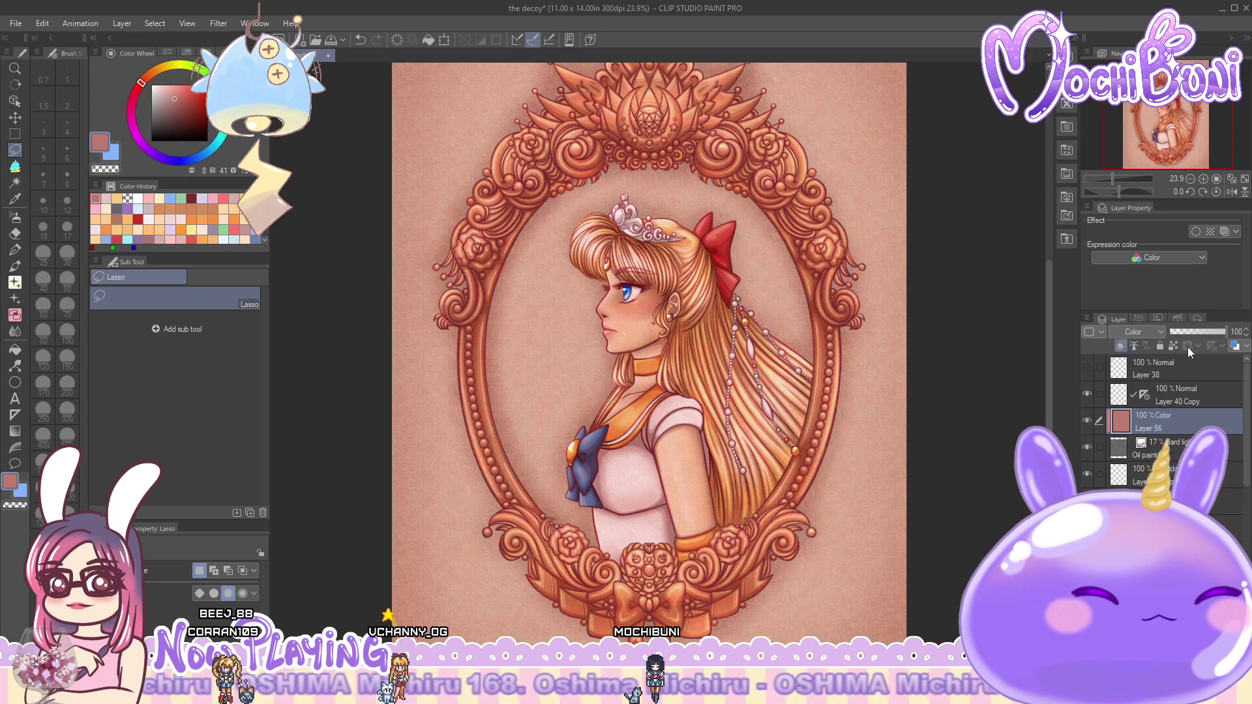
{"action": "left_click", "coordinate": [1186, 330]}
{"action": "left_click", "coordinate": [1203, 331]}
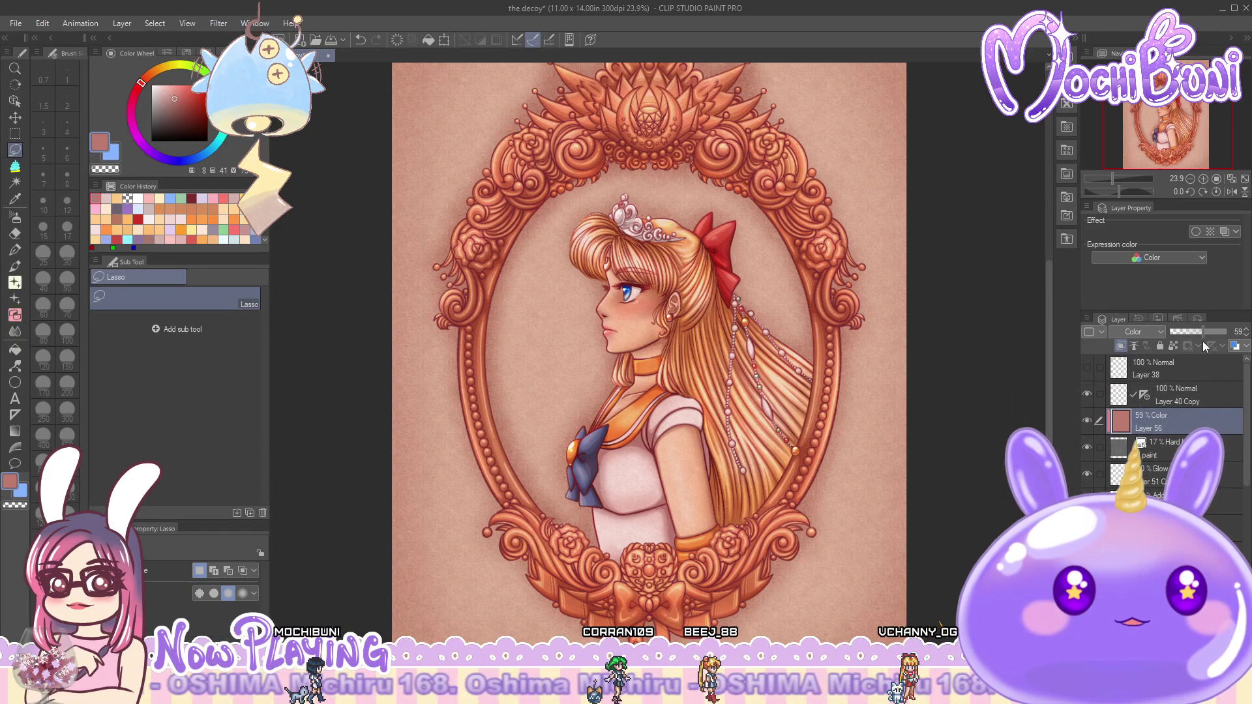
{"action": "left_click", "coordinate": [19, 25]}
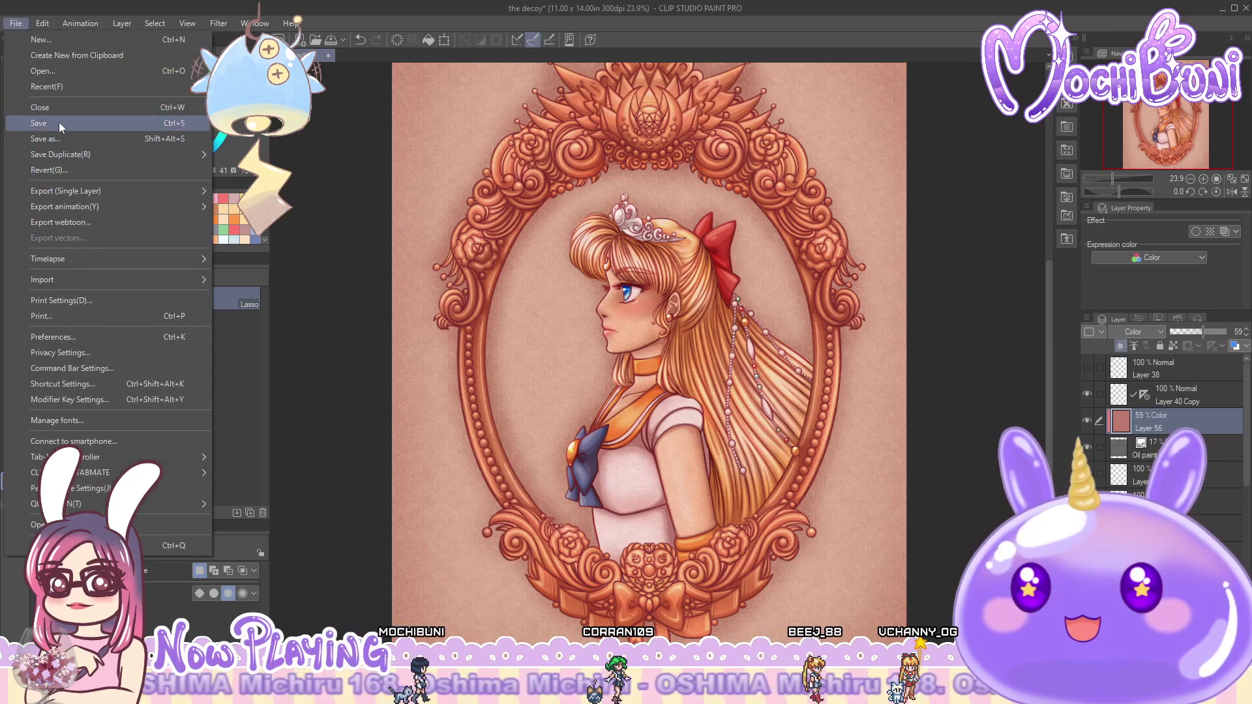
{"action": "key", "text": "Escape"}
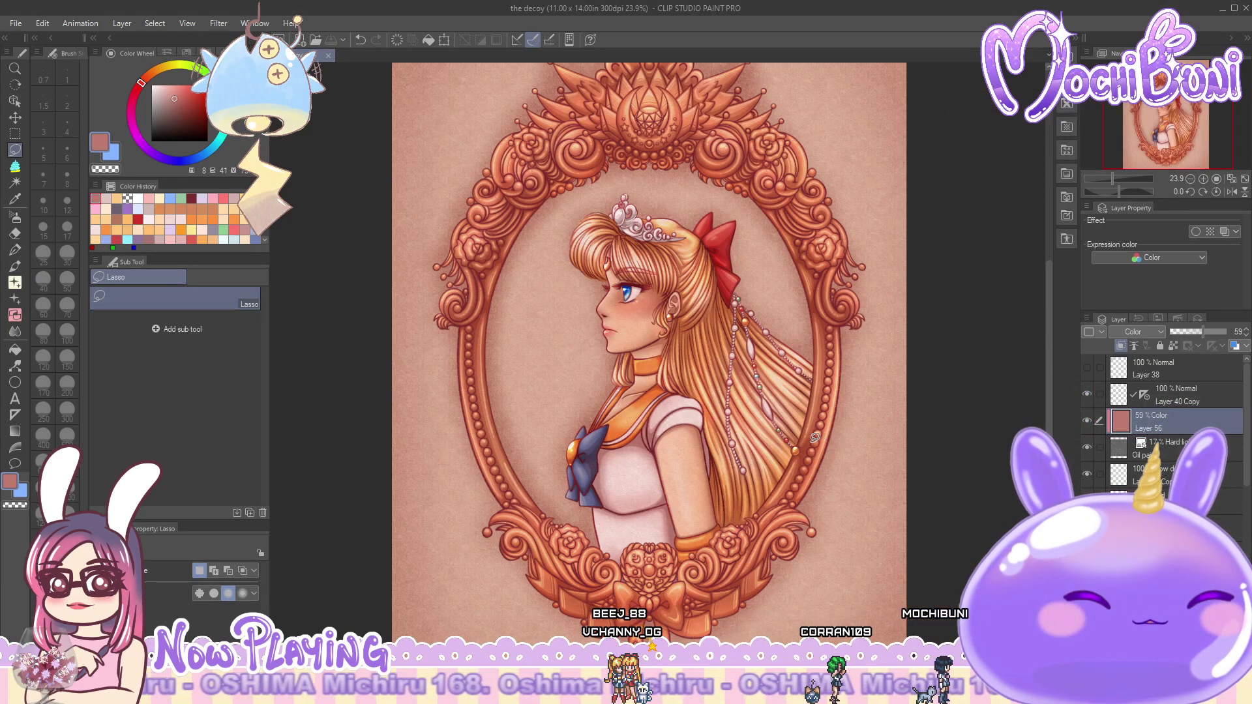
- Change the Overlay layer directly beneath the 48% Multiply layer to Glow dodge blending
{"action": "scroll", "coordinate": [1163, 421], "scroll_direction": "down", "scroll_amount": 5}
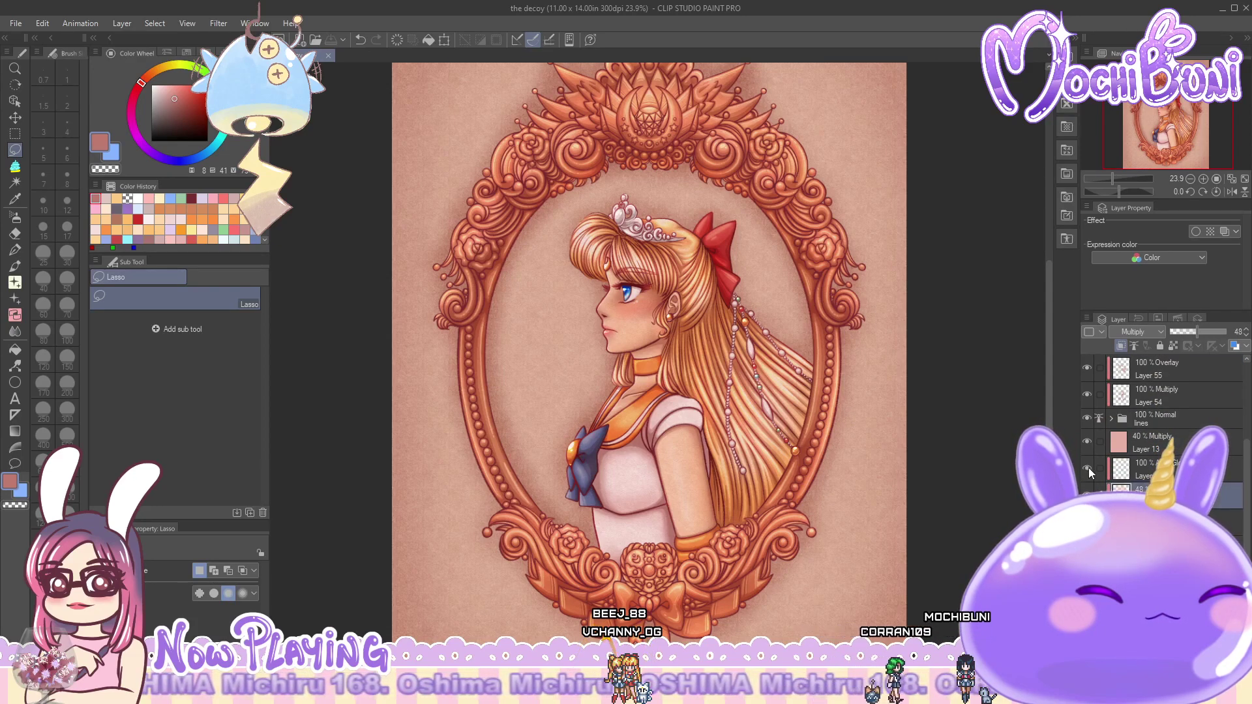
{"action": "left_click", "coordinate": [1089, 468]}
{"action": "left_click", "coordinate": [1089, 468]}
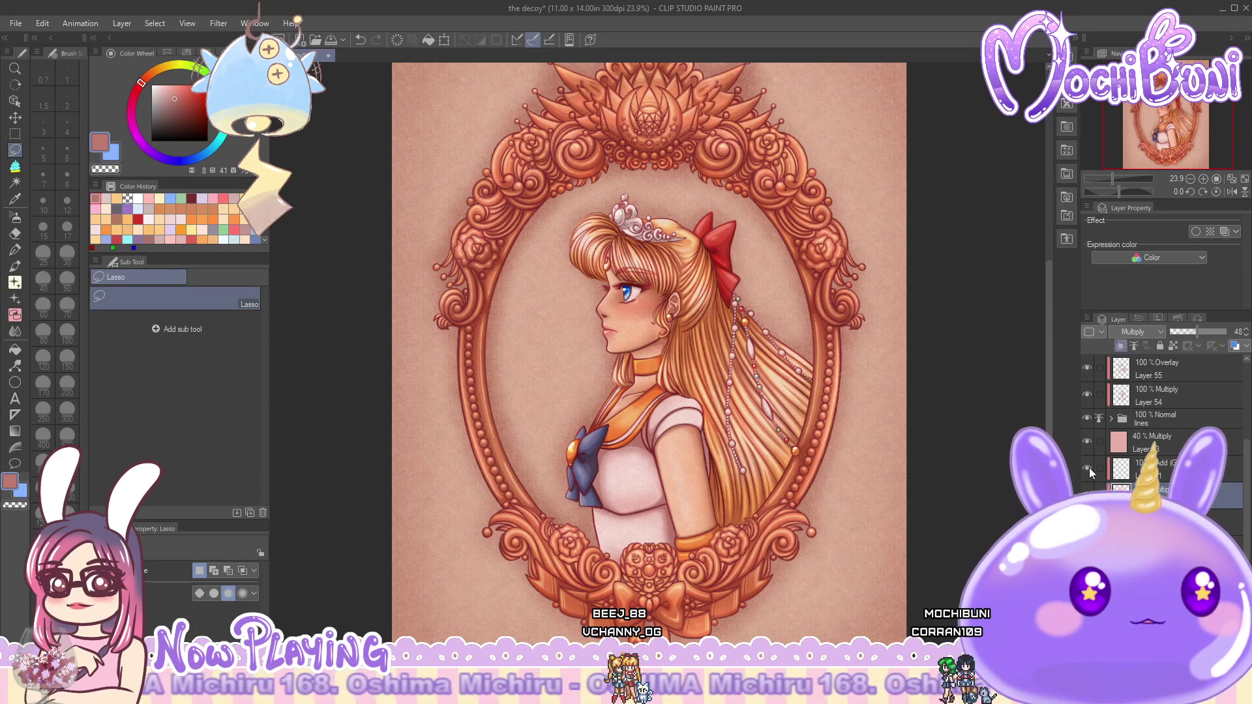
{"action": "left_click", "coordinate": [1160, 522]}
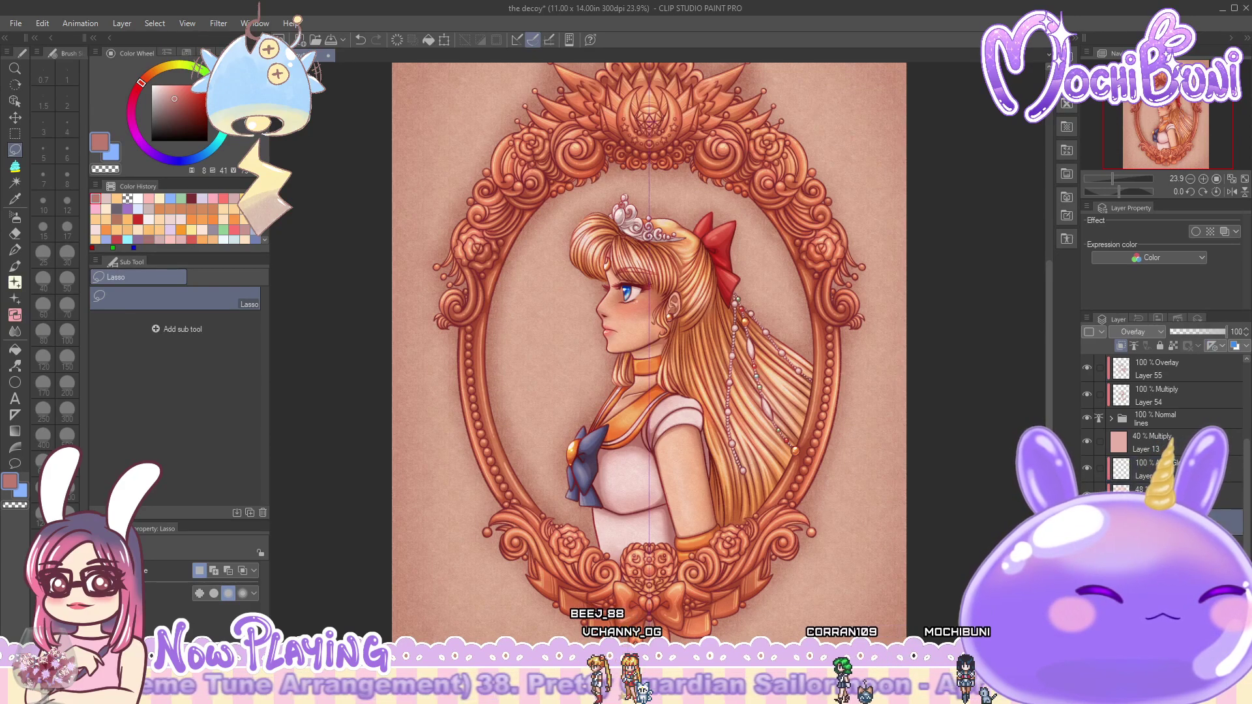
{"action": "left_click", "coordinate": [1160, 548], "text": "shift"}
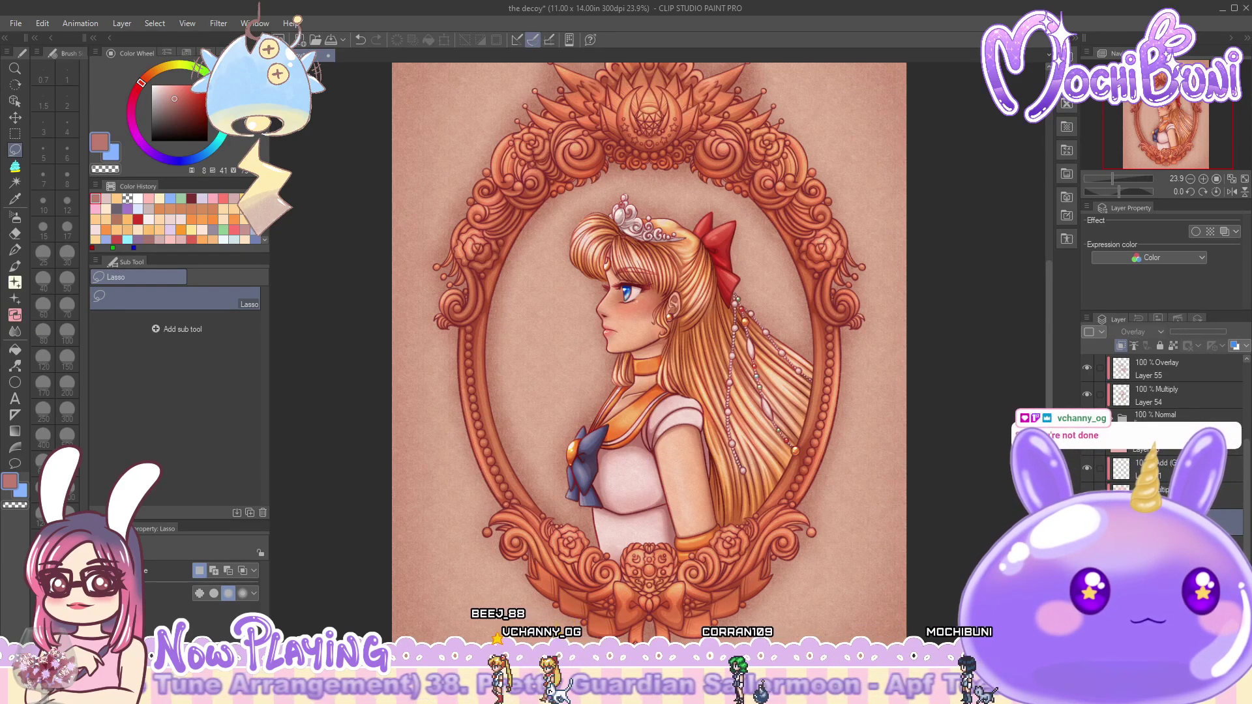
{"action": "left_click", "coordinate": [1208, 522]}
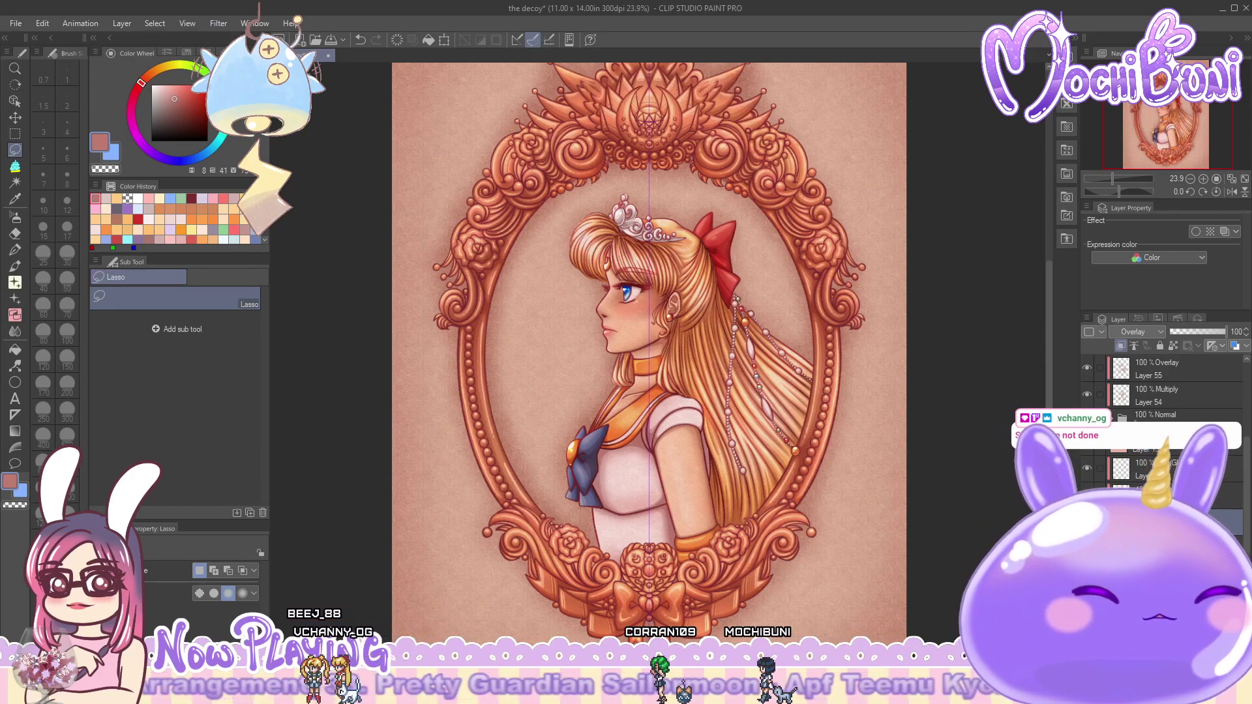
{"action": "left_click", "coordinate": [1136, 331]}
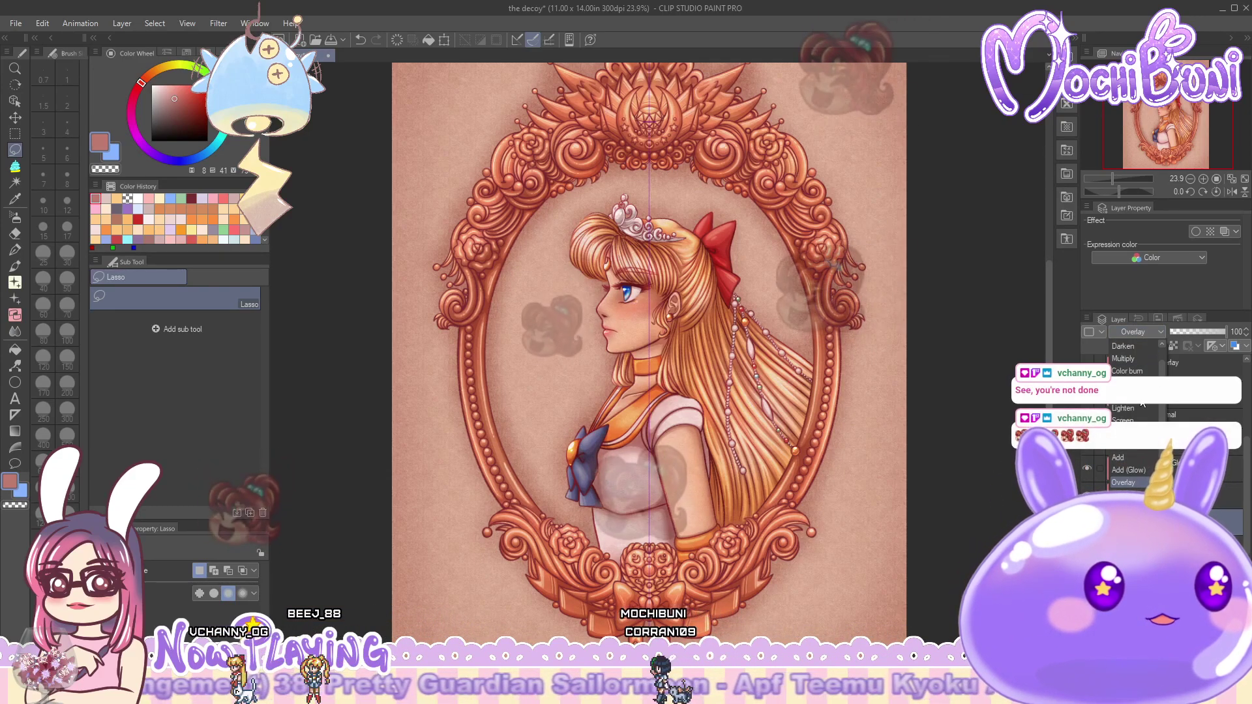
{"action": "left_click", "coordinate": [1129, 444]}
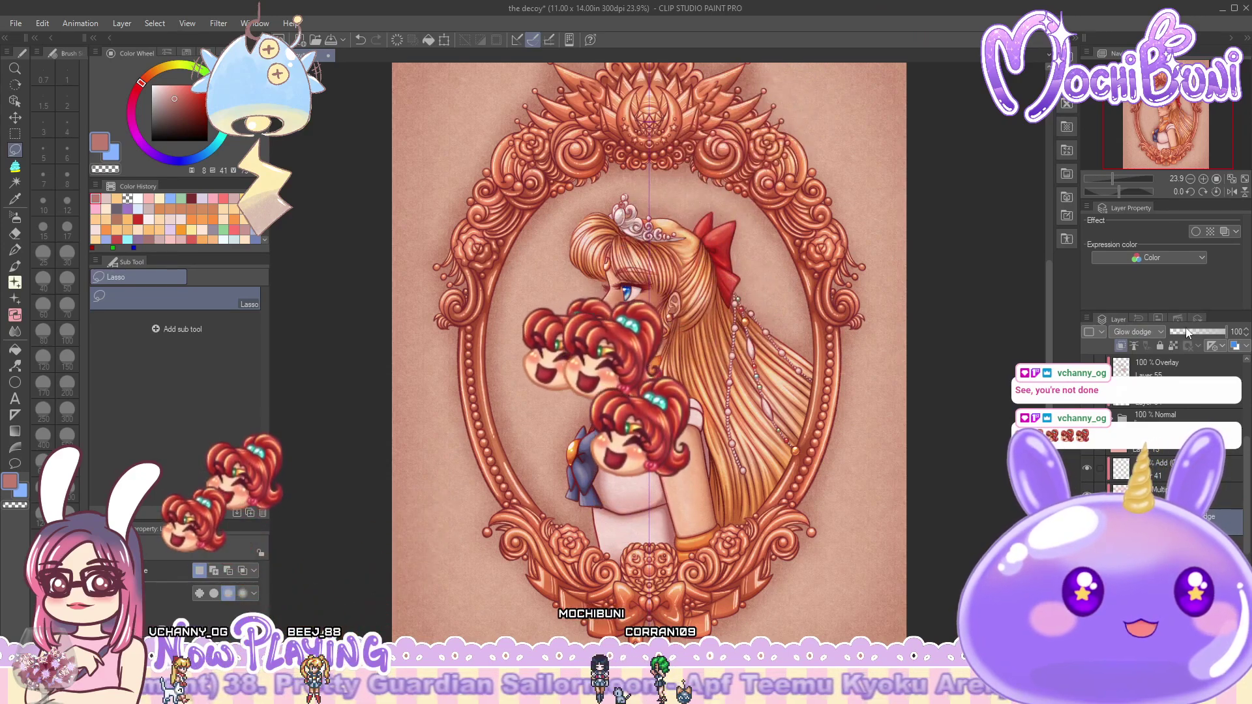
- Try several opacities on the new Glow dodge layer and set it to 48%
{"action": "left_click", "coordinate": [1189, 332]}
{"action": "left_click_drag", "start_coordinate": [1192, 330], "coordinate": [1197, 330]}
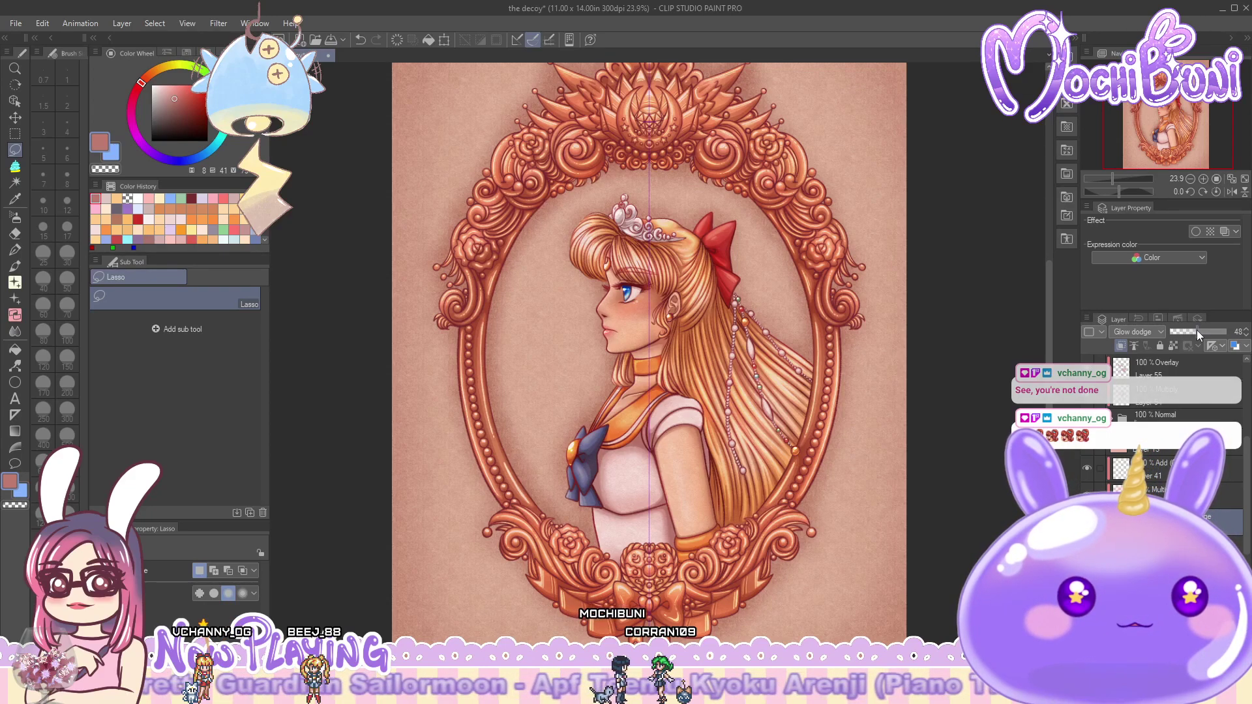
{"action": "left_click_drag", "start_coordinate": [1197, 331], "coordinate": [1185, 330]}
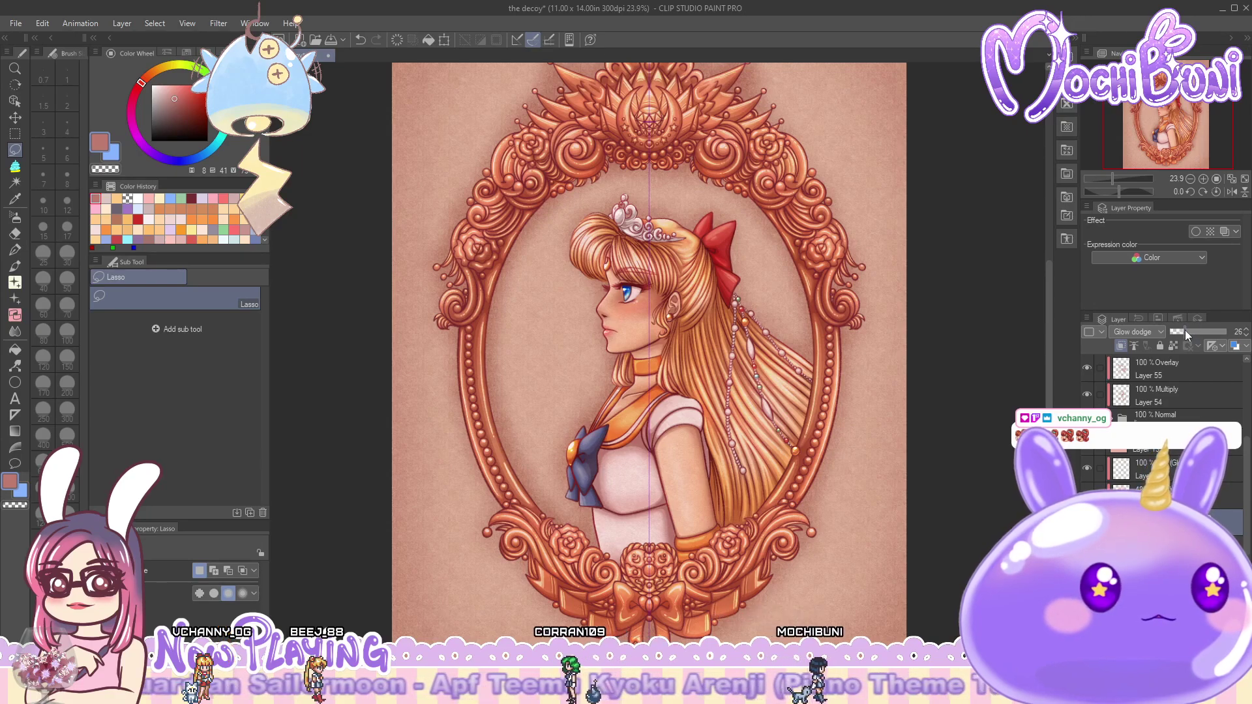
{"action": "left_click", "coordinate": [1193, 330]}
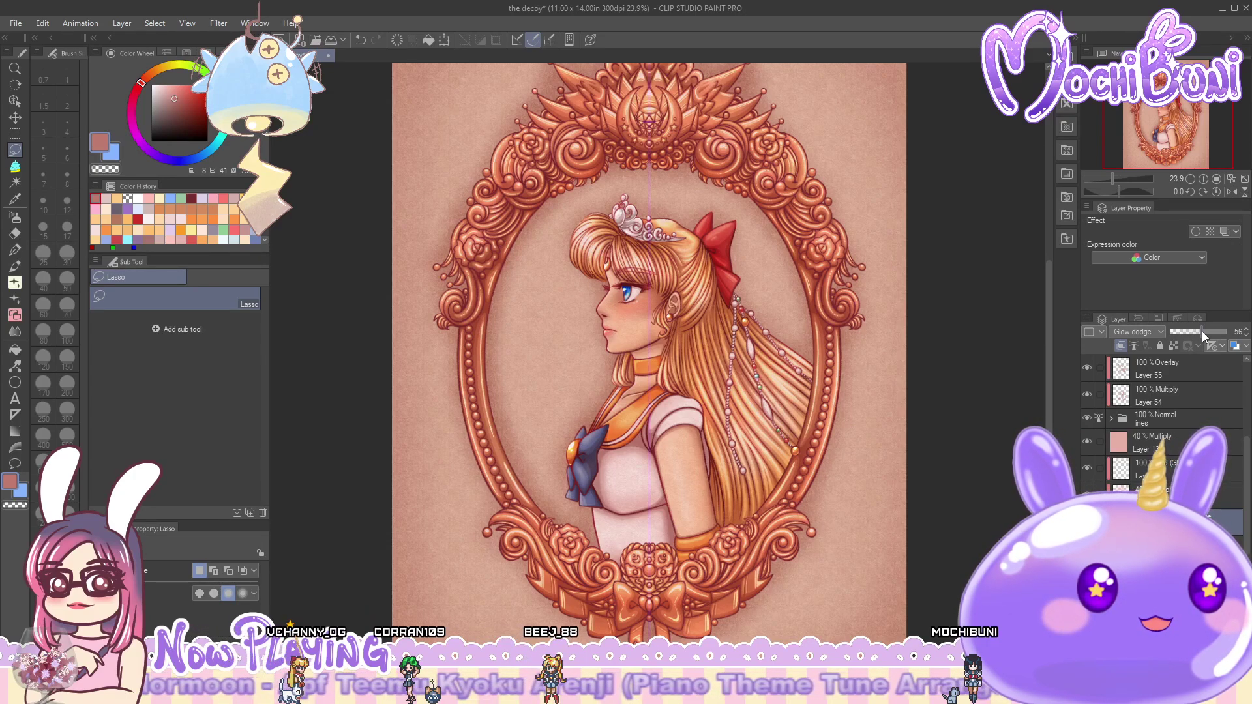
{"action": "left_click", "coordinate": [1197, 330]}
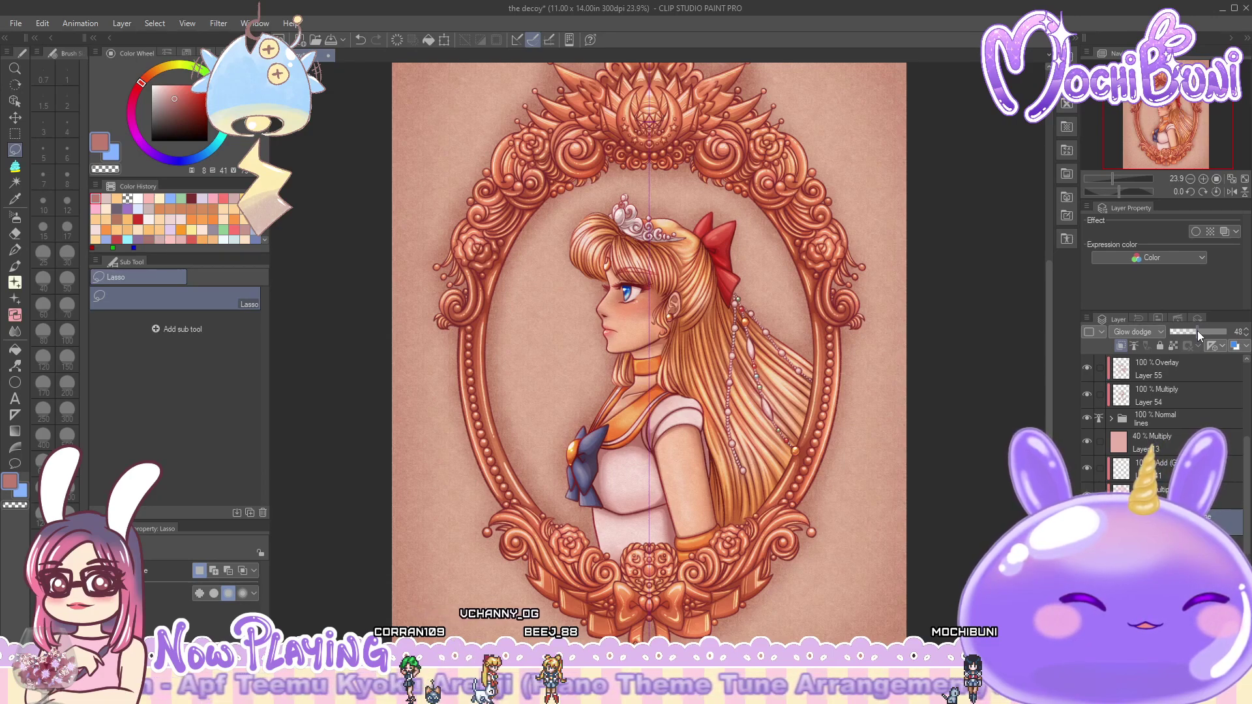
- Examine the whole framed portrait with and without the 48% Glow dodge layer
{"action": "scroll", "coordinate": [985, 464], "scroll_direction": "down", "scroll_amount": 2}
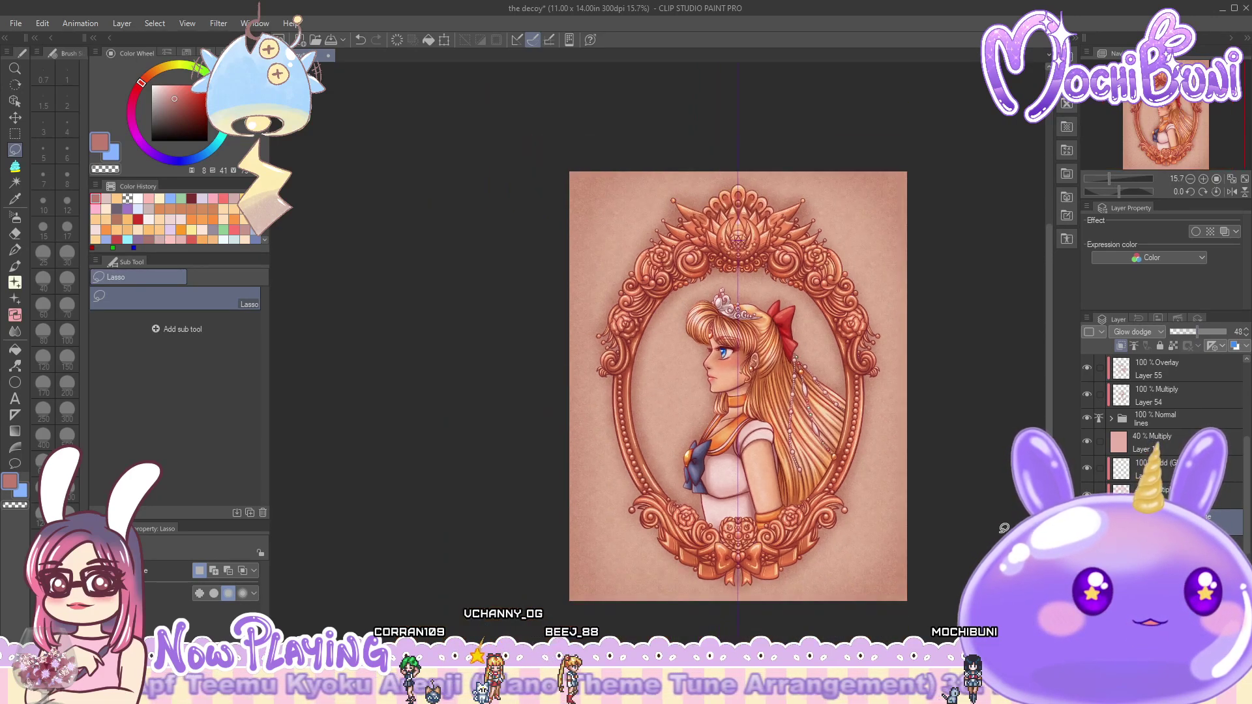
{"action": "scroll", "coordinate": [1002, 530], "scroll_direction": "up", "scroll_amount": 3}
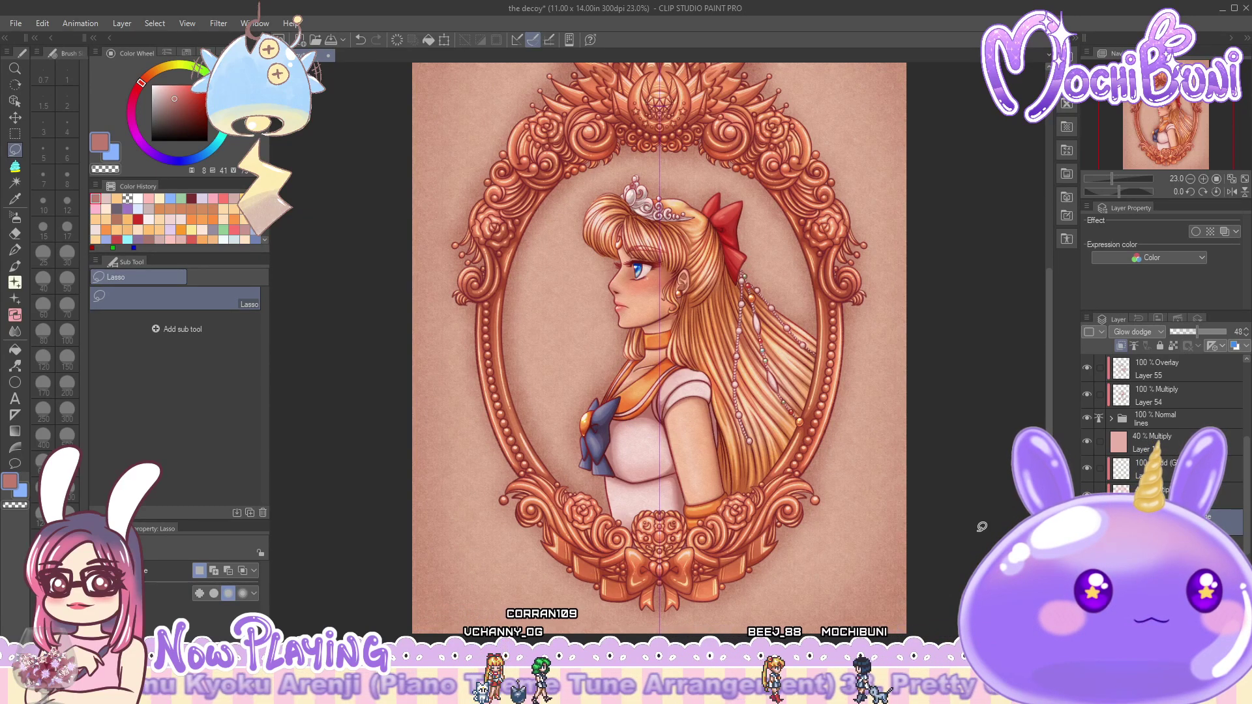
{"action": "scroll", "coordinate": [982, 527], "scroll_direction": "down", "scroll_amount": 1}
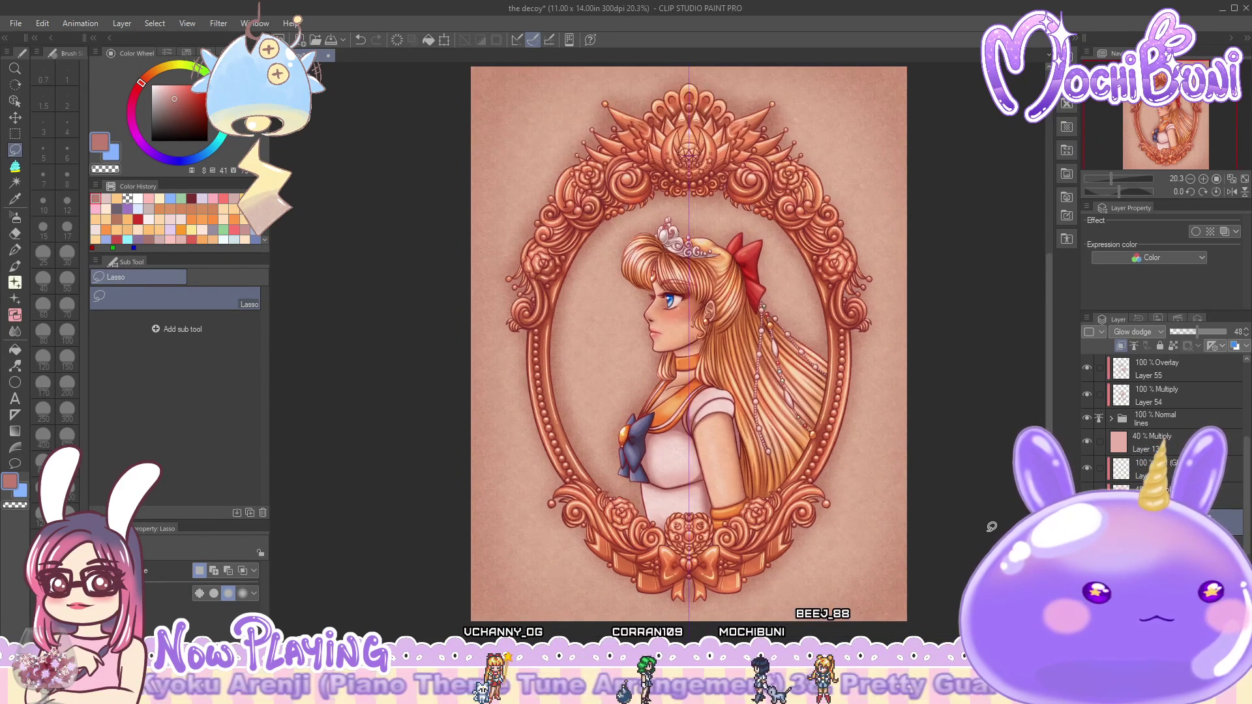
{"action": "left_click", "coordinate": [1187, 495]}
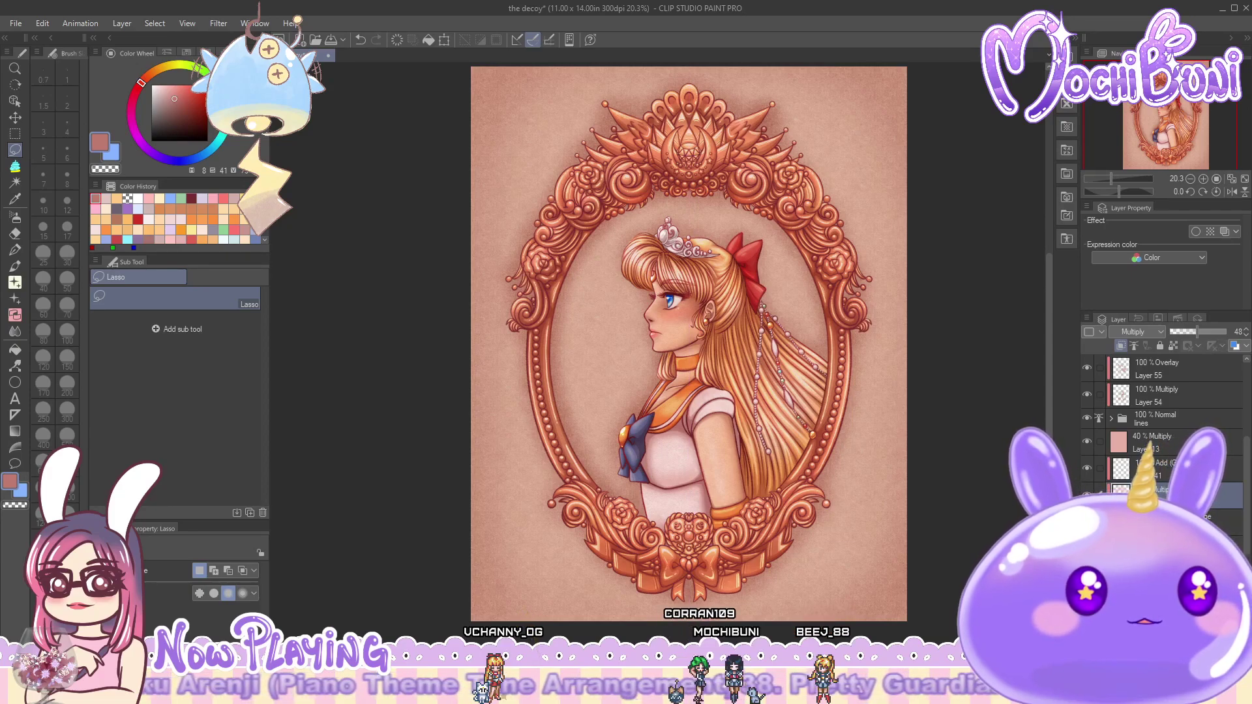
{"action": "left_click", "coordinate": [1213, 521]}
{"action": "left_click", "coordinate": [1087, 521]}
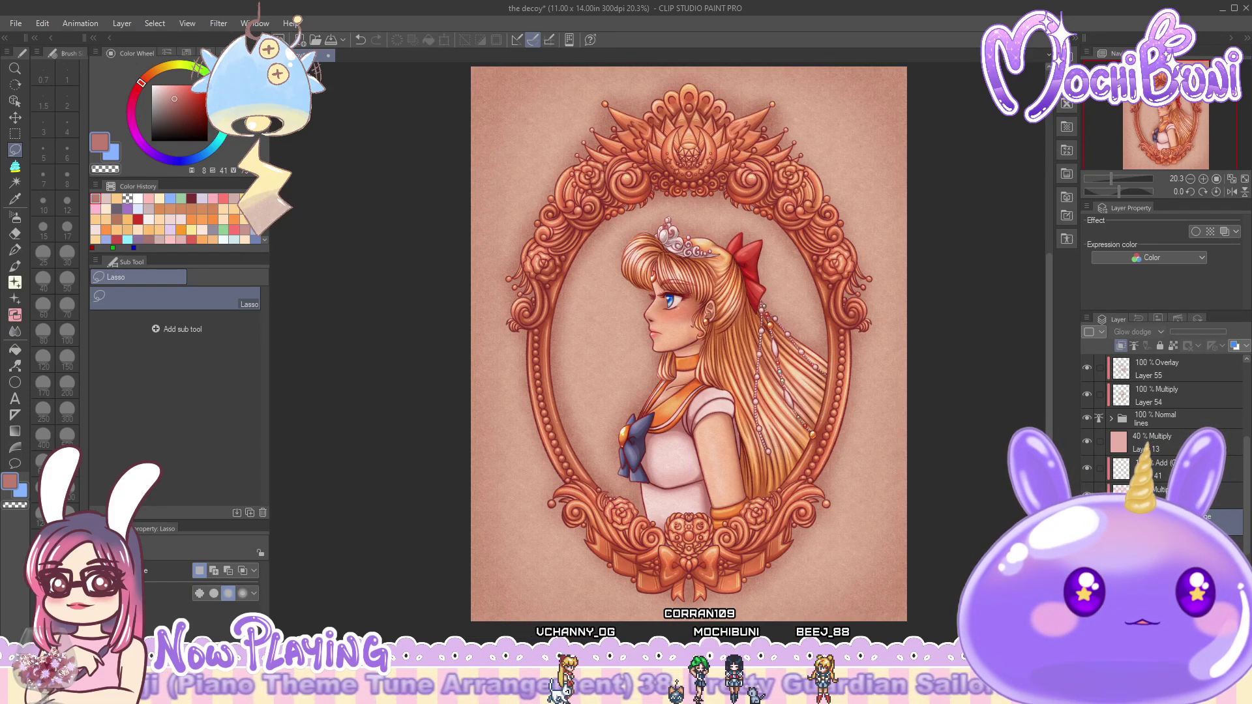
{"action": "left_click", "coordinate": [1087, 521]}
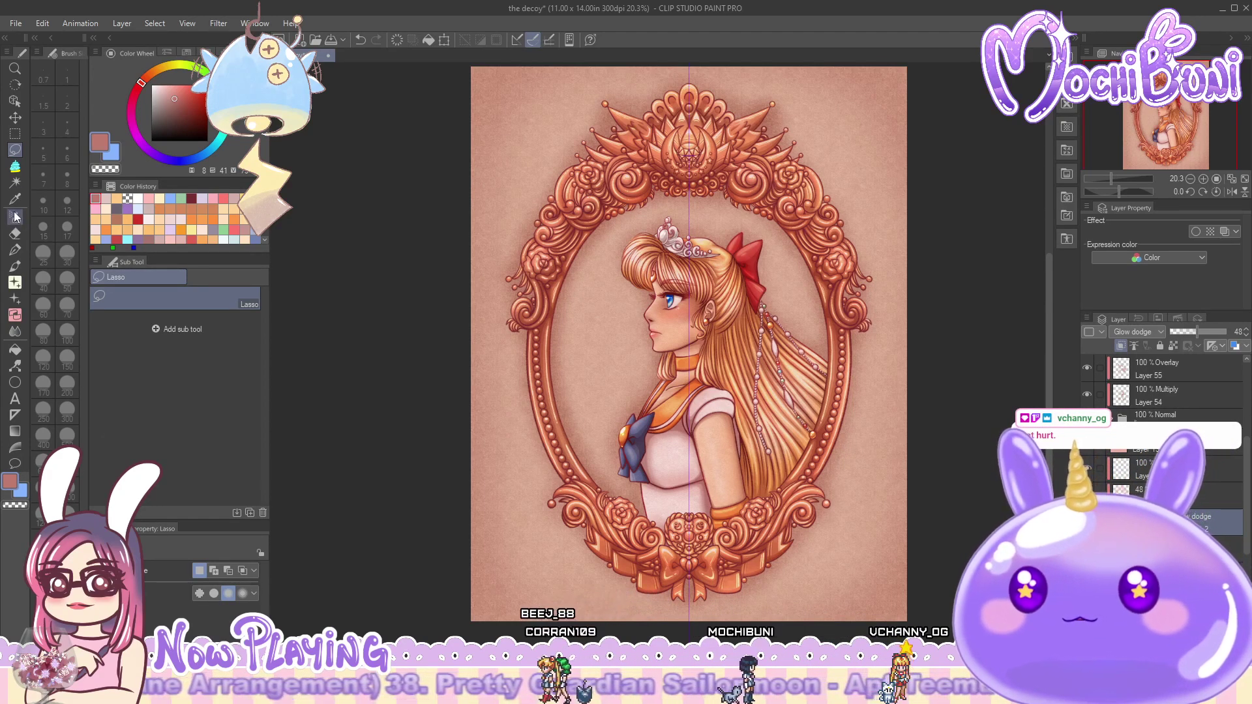
- Choose the Watercolor Blender 2 brush and set its size to 80
{"action": "key", "text": "b"}
{"action": "left_click", "coordinate": [143, 351]}
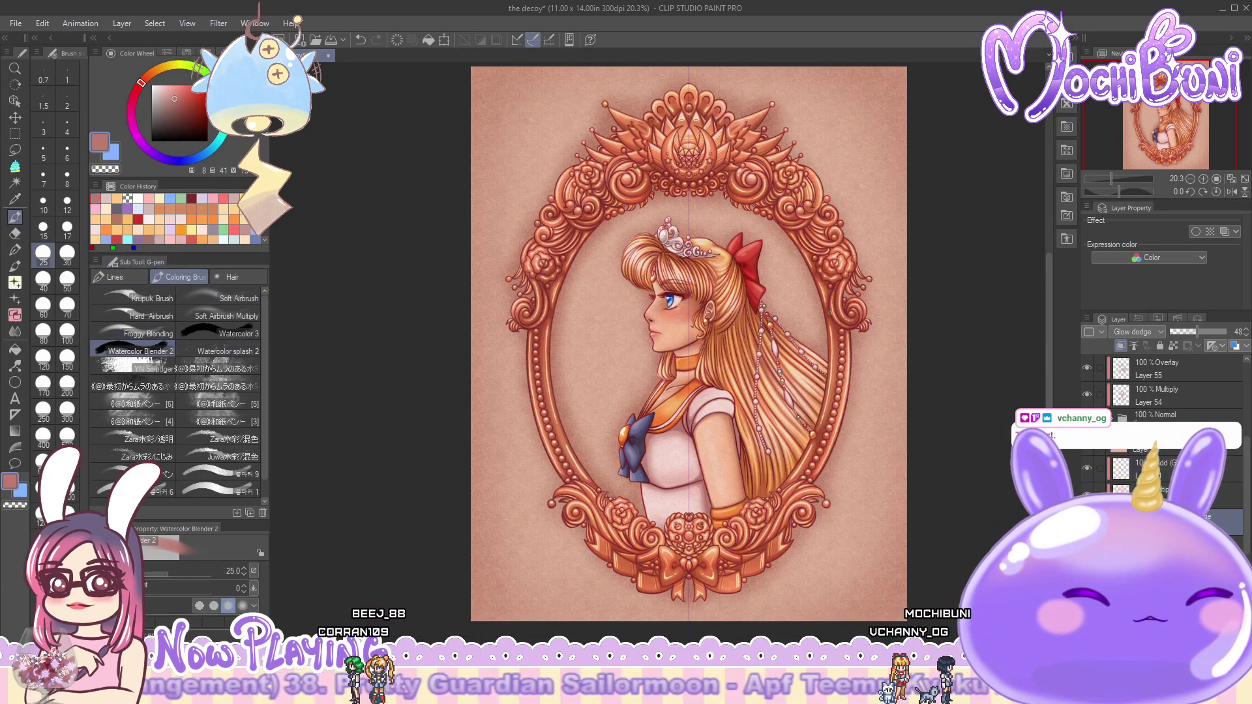
{"action": "left_click", "coordinate": [44, 334]}
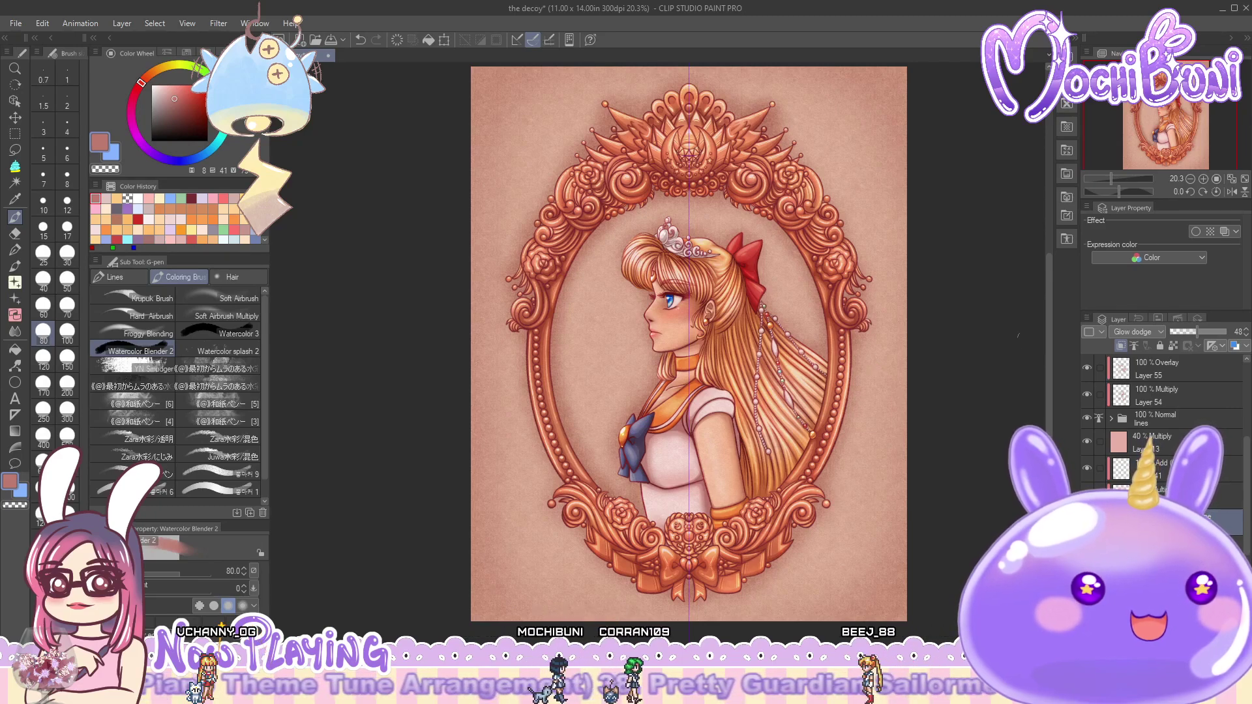
- Select the dusty rose Color layer, Layer 56, and save the illustration
{"action": "scroll", "coordinate": [1146, 463], "scroll_direction": "down", "scroll_amount": 5}
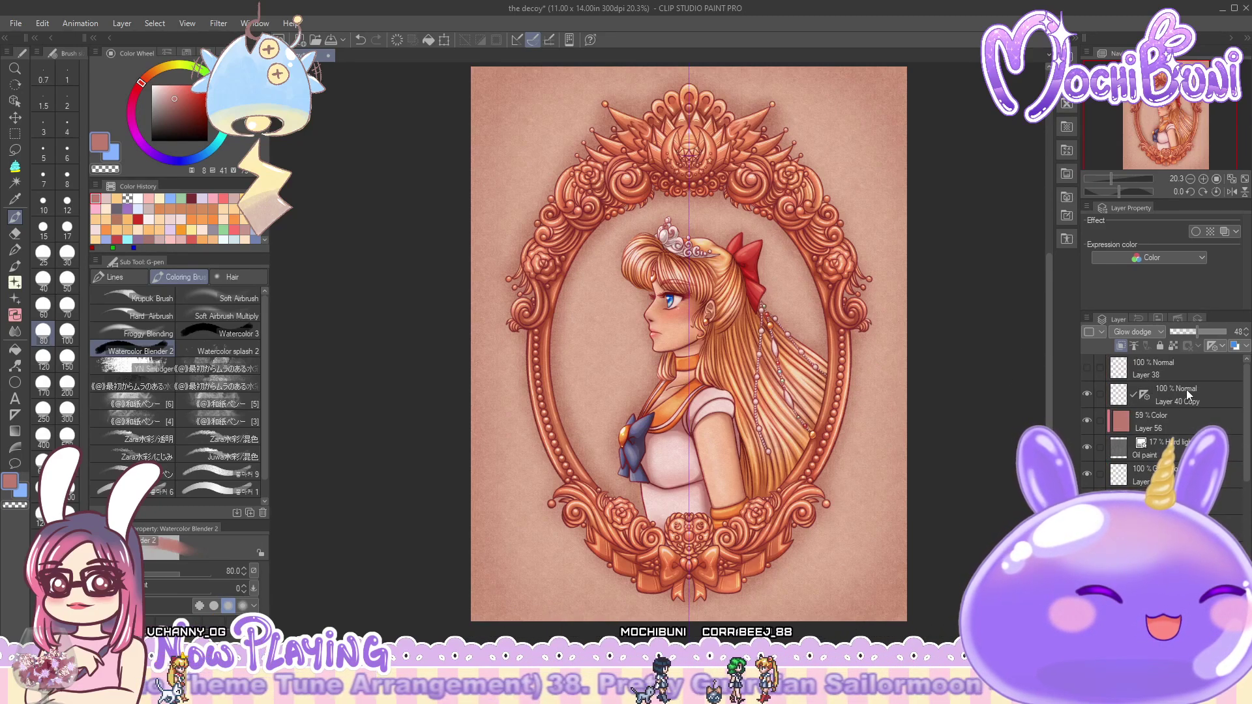
{"action": "left_click", "coordinate": [1187, 389]}
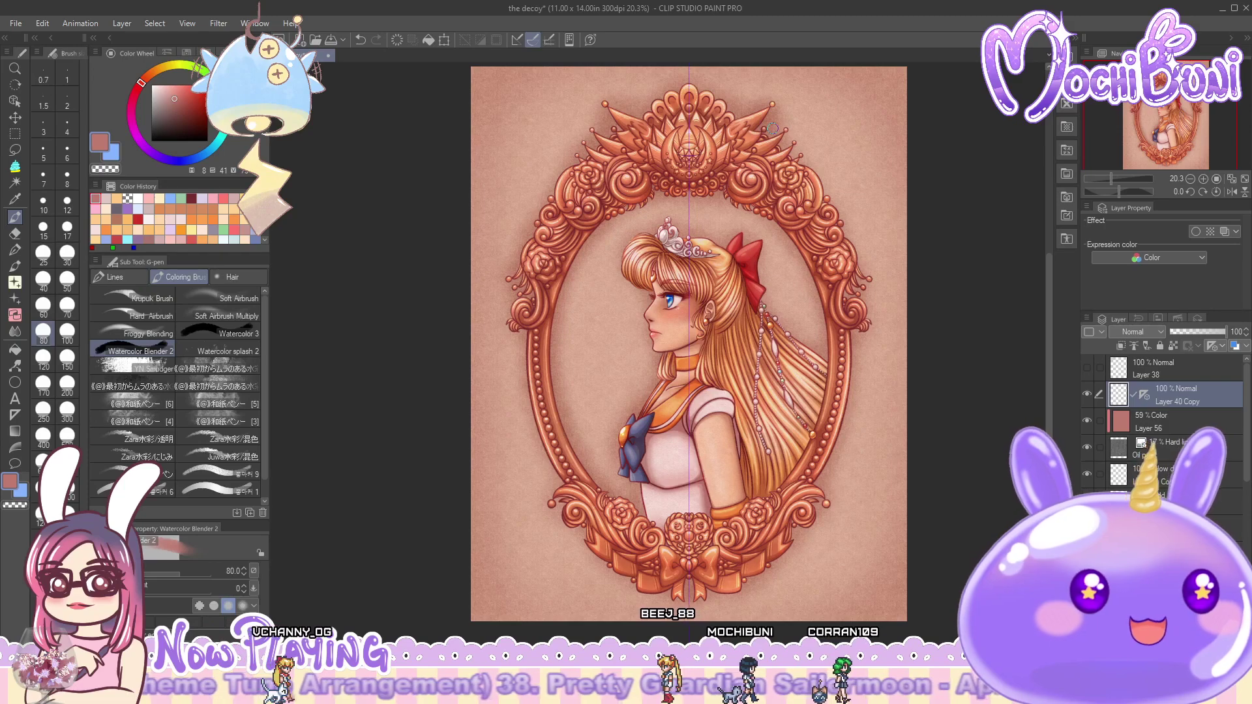
{"action": "left_click", "coordinate": [1157, 417]}
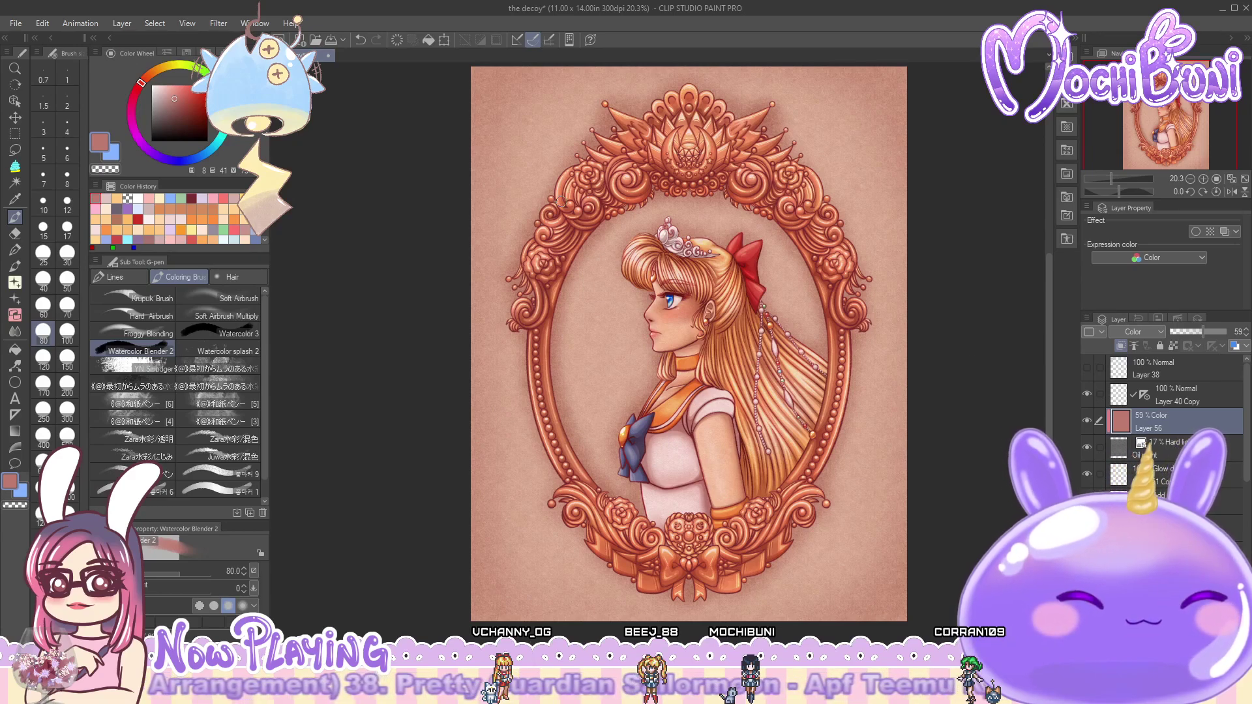
{"action": "left_click", "coordinate": [15, 23]}
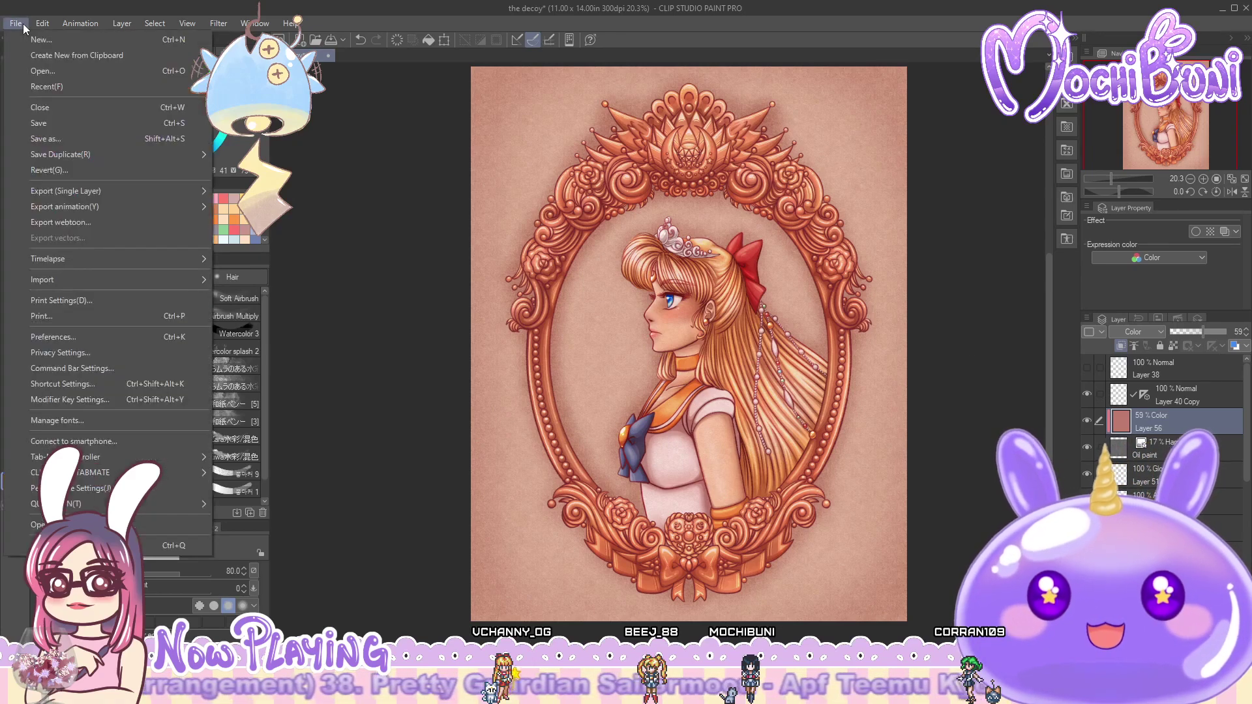
{"action": "left_click", "coordinate": [50, 120]}
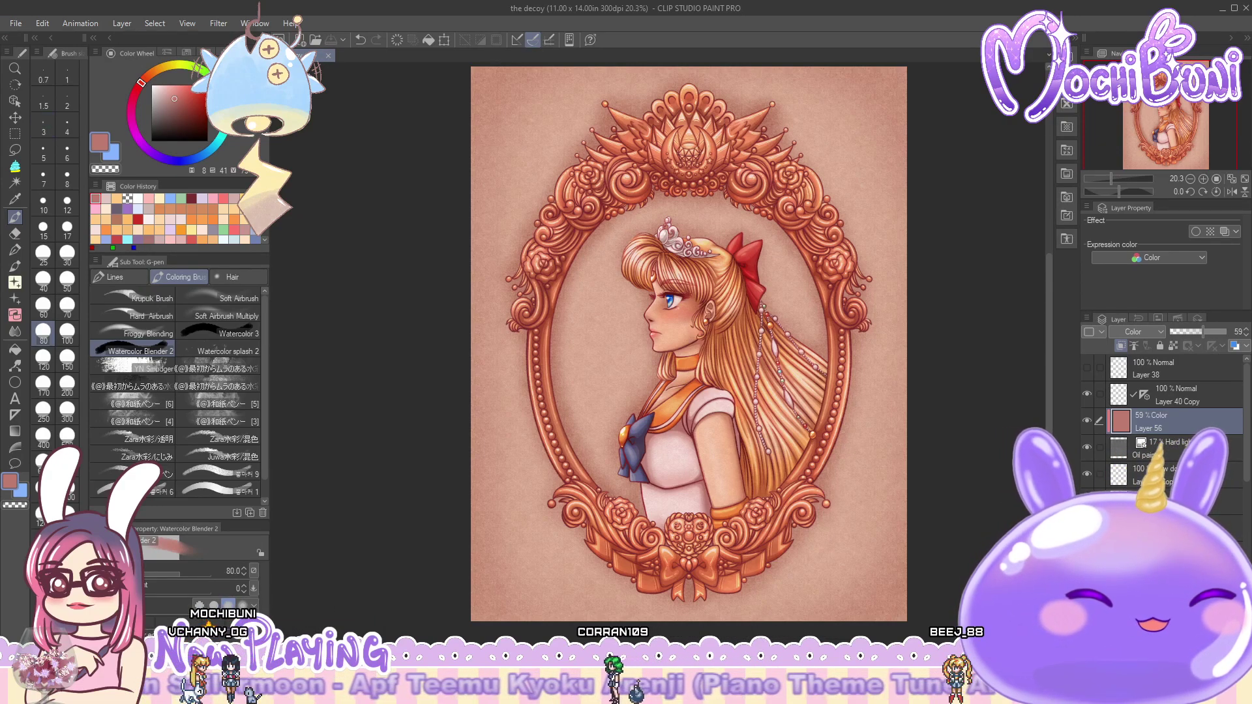
- Check the portrait with the darker background shading hidden, and restore the shading
{"action": "scroll", "coordinate": [1167, 424], "scroll_direction": "down", "scroll_amount": 5}
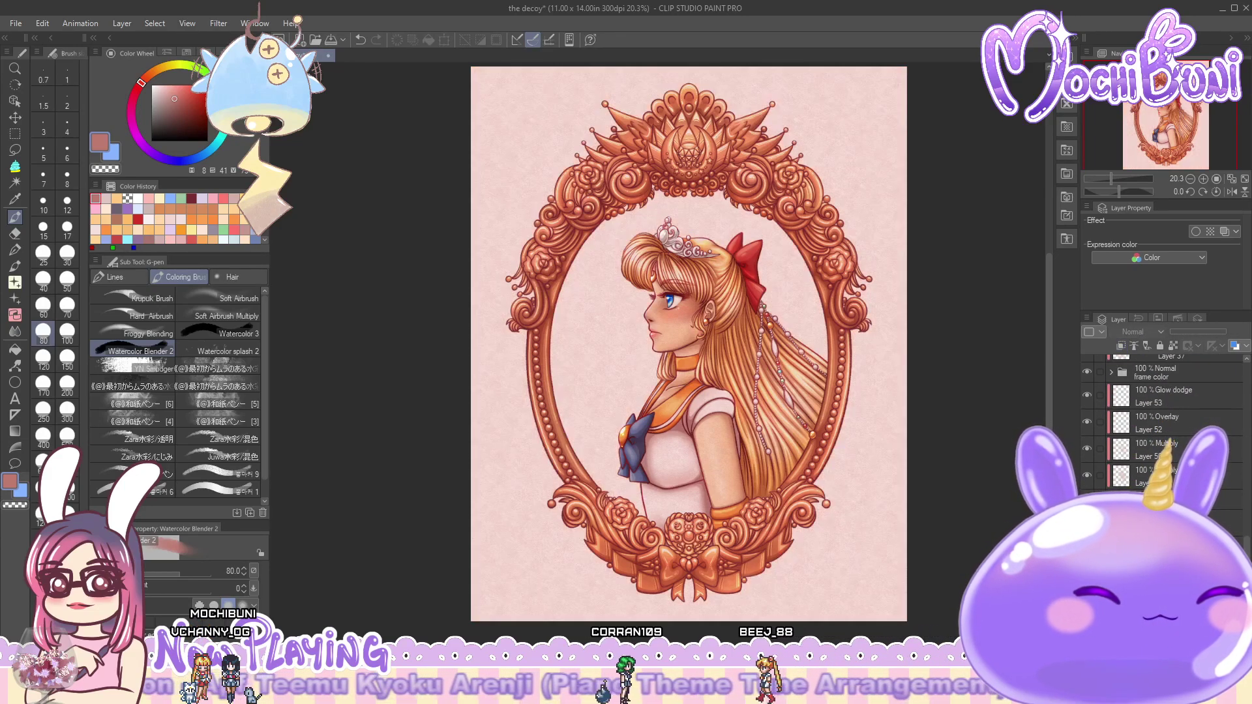
{"action": "key", "text": "ctrl+z"}
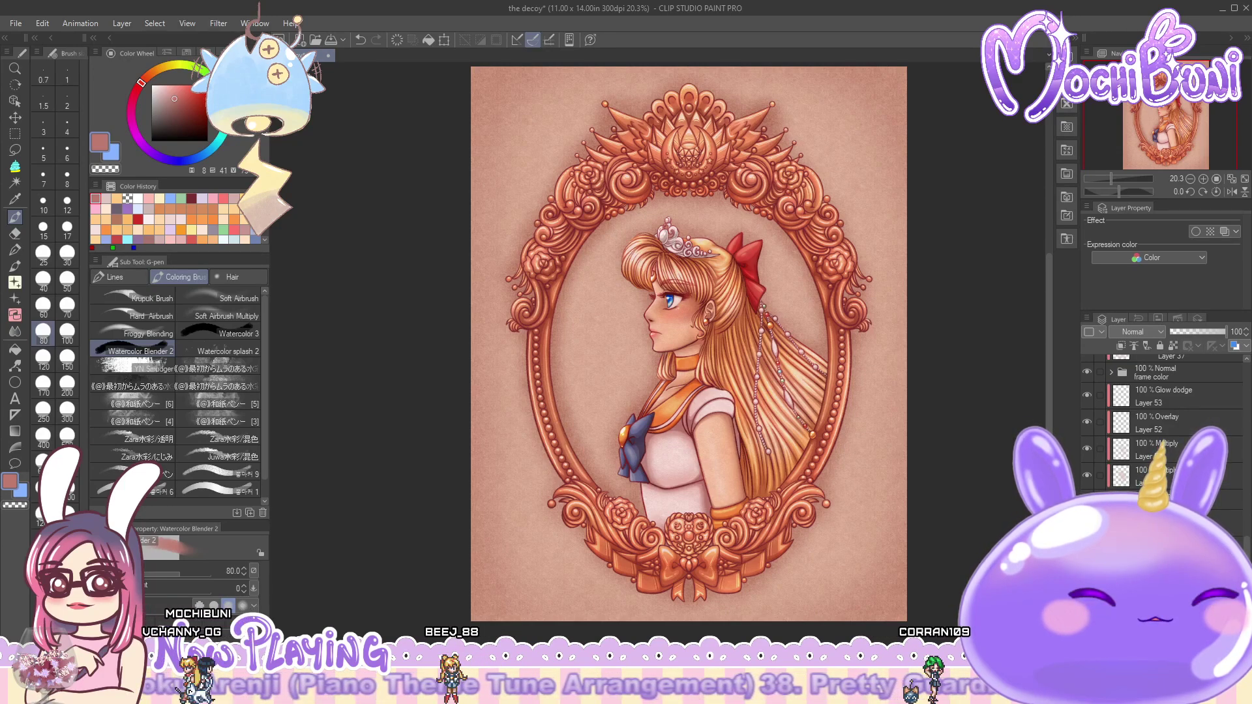
{"action": "scroll", "coordinate": [1167, 424], "scroll_direction": "up", "scroll_amount": 10}
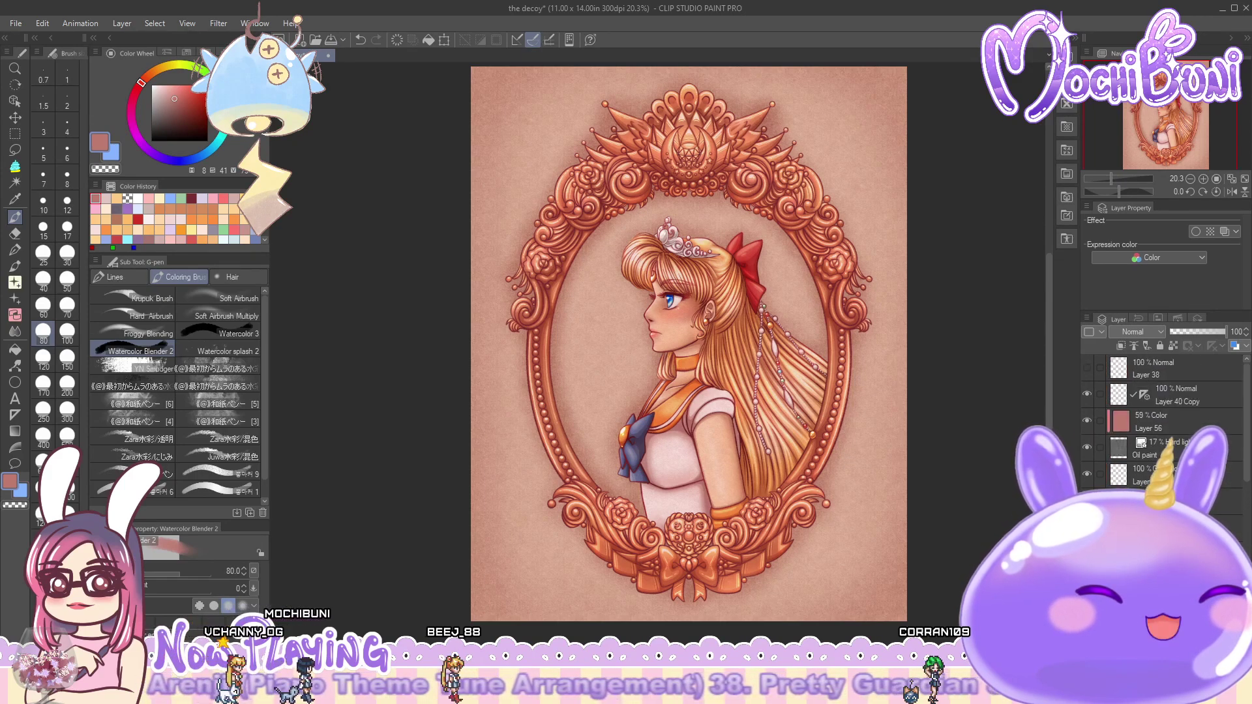
- Open the watermark 2 file from the 1. assets folder inside the drawing folder
{"action": "left_click", "coordinate": [17, 24]}
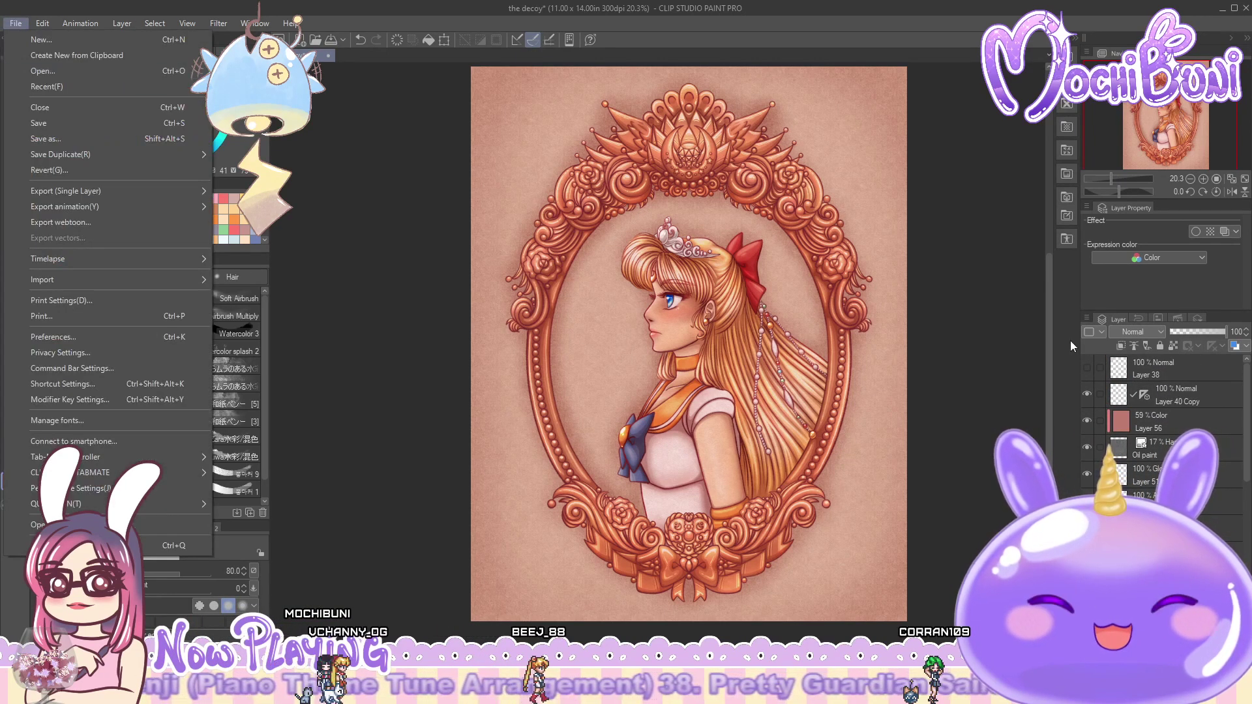
{"action": "left_click", "coordinate": [1168, 398]}
{"action": "left_click", "coordinate": [1175, 412]}
{"action": "left_click", "coordinate": [17, 24]}
{"action": "left_click", "coordinate": [26, 69]}
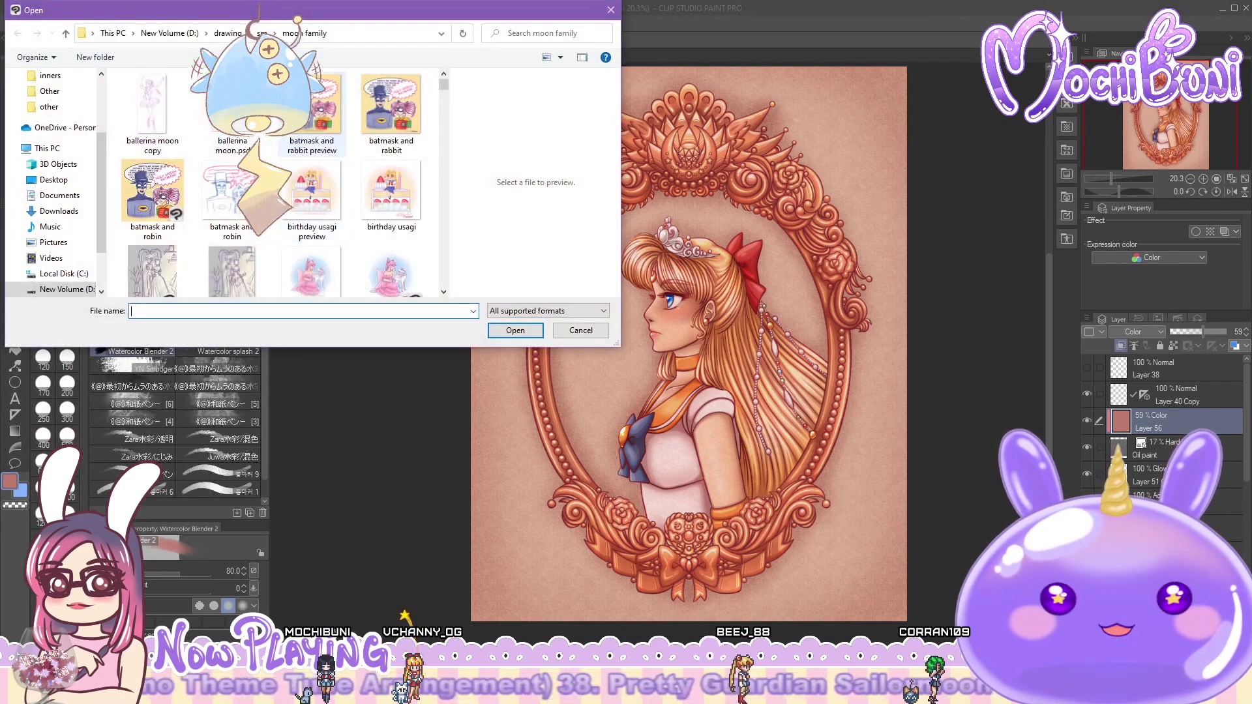
{"action": "left_click", "coordinate": [227, 33]}
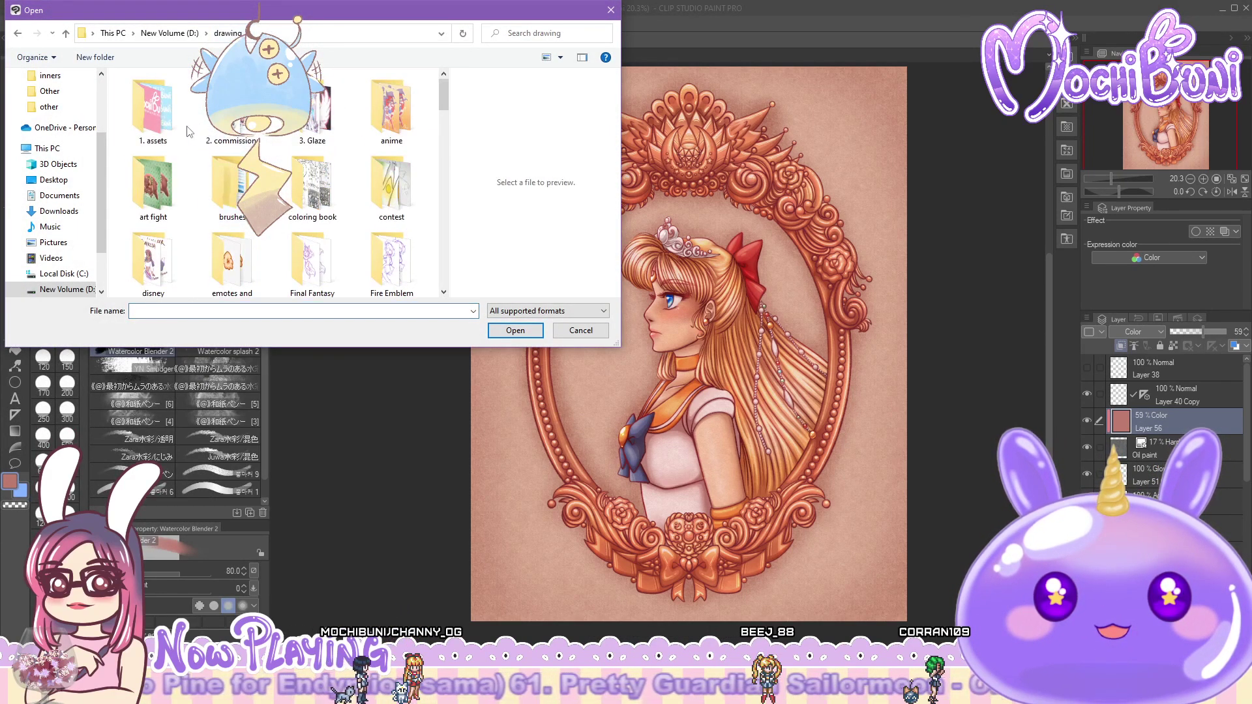
{"action": "double_click", "coordinate": [183, 130]}
{"action": "double_click", "coordinate": [209, 163]}
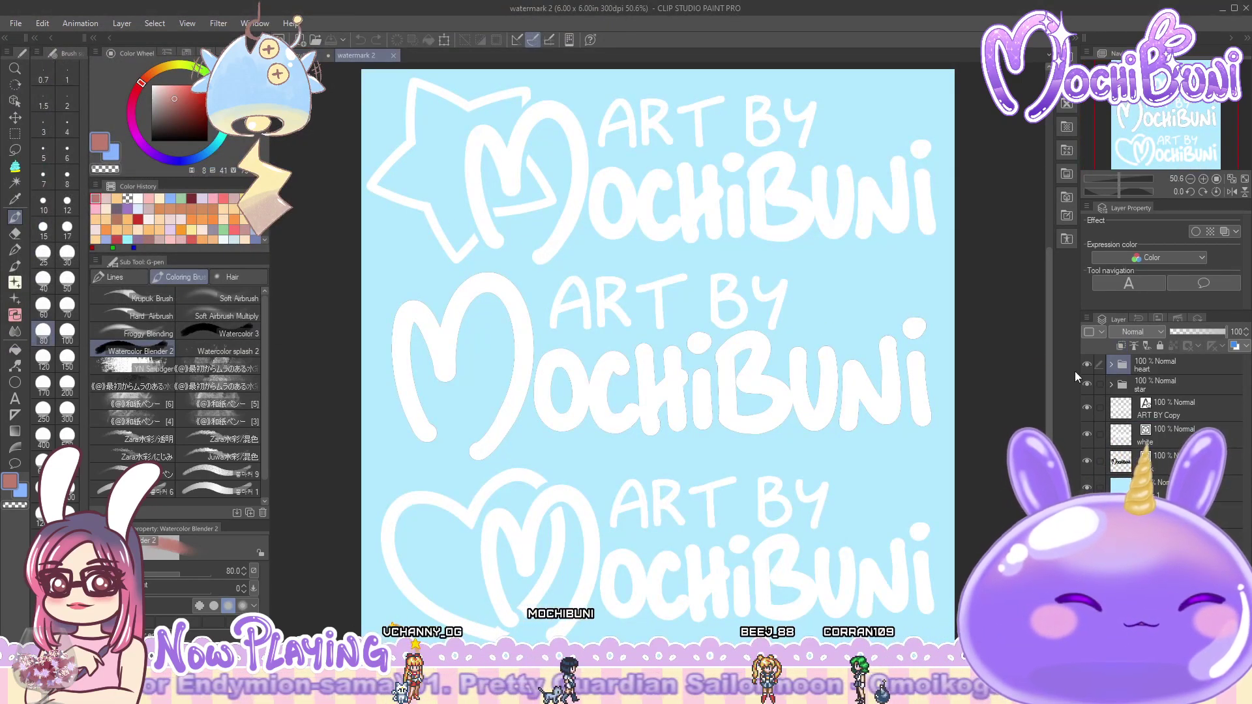
- Copy the star watermark folder and paste it into the decoy portrait illustration
{"action": "left_click", "coordinate": [1197, 409]}
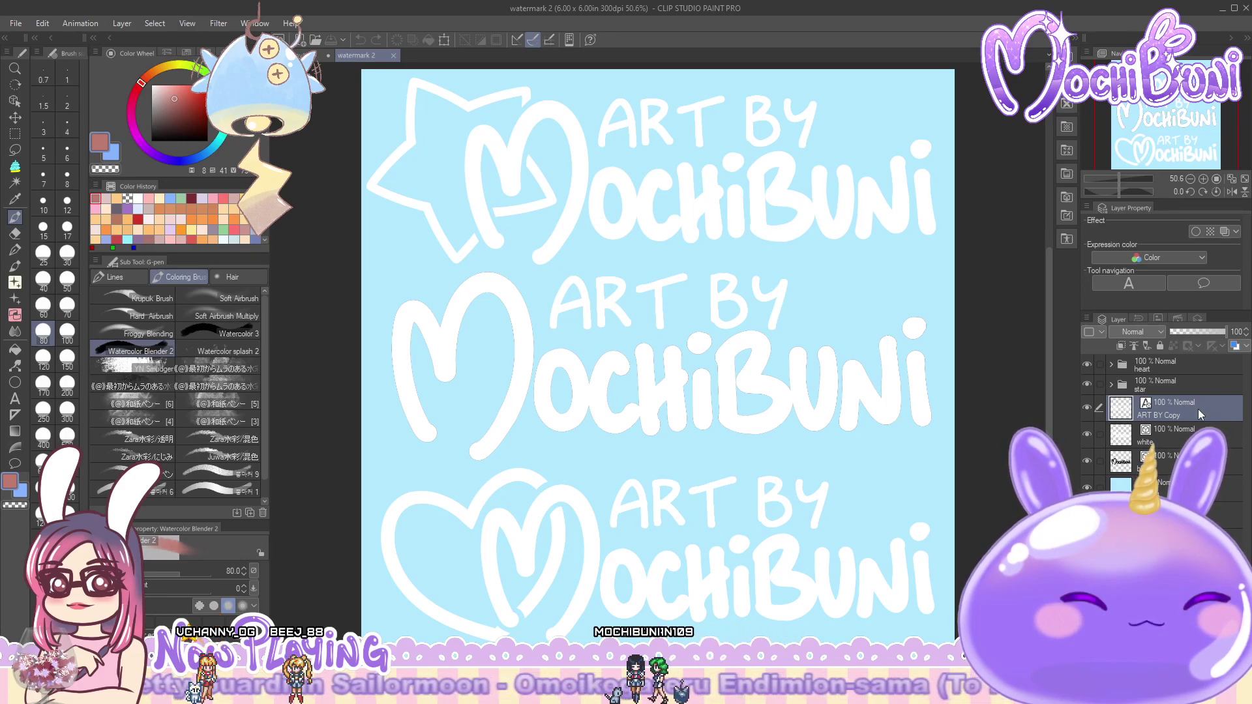
{"action": "left_click", "coordinate": [1198, 384]}
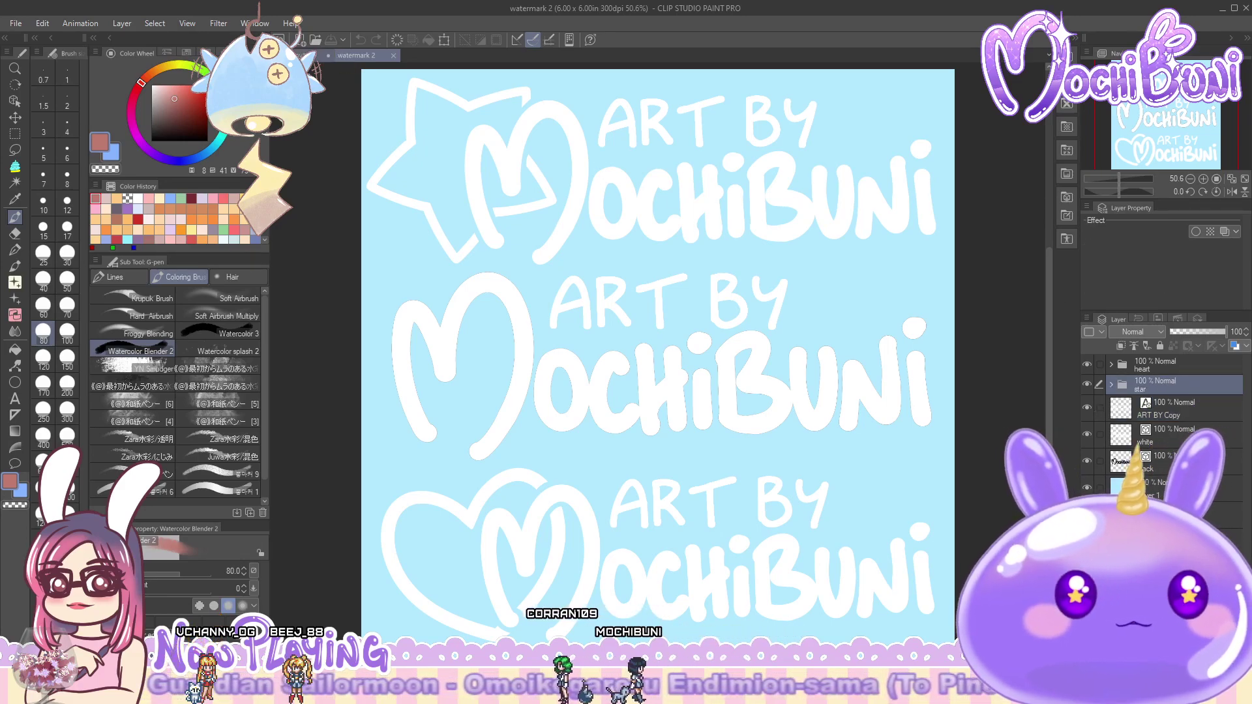
{"action": "left_click", "coordinate": [304, 55]}
{"action": "key", "text": "ctrl+v"}
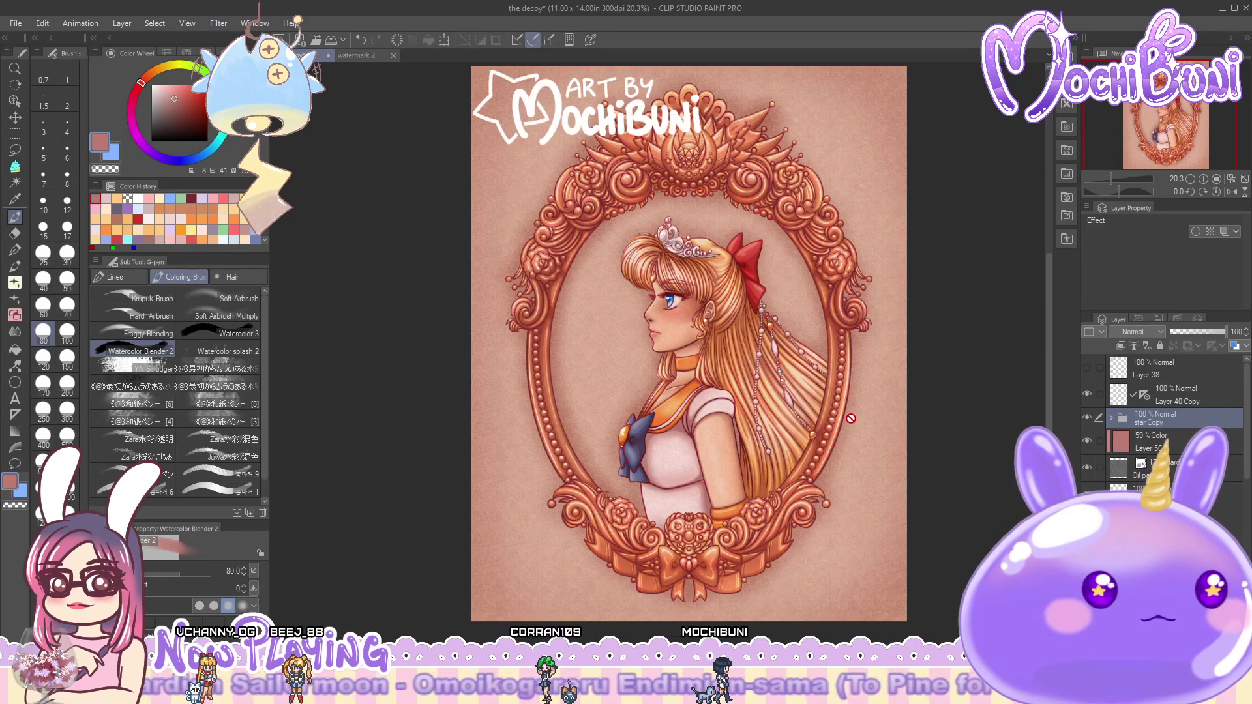
- Scale the star watermark down into the portrait's lower-left corner and move its folder beneath the Oil paint layer
{"action": "left_click", "coordinate": [43, 25]}
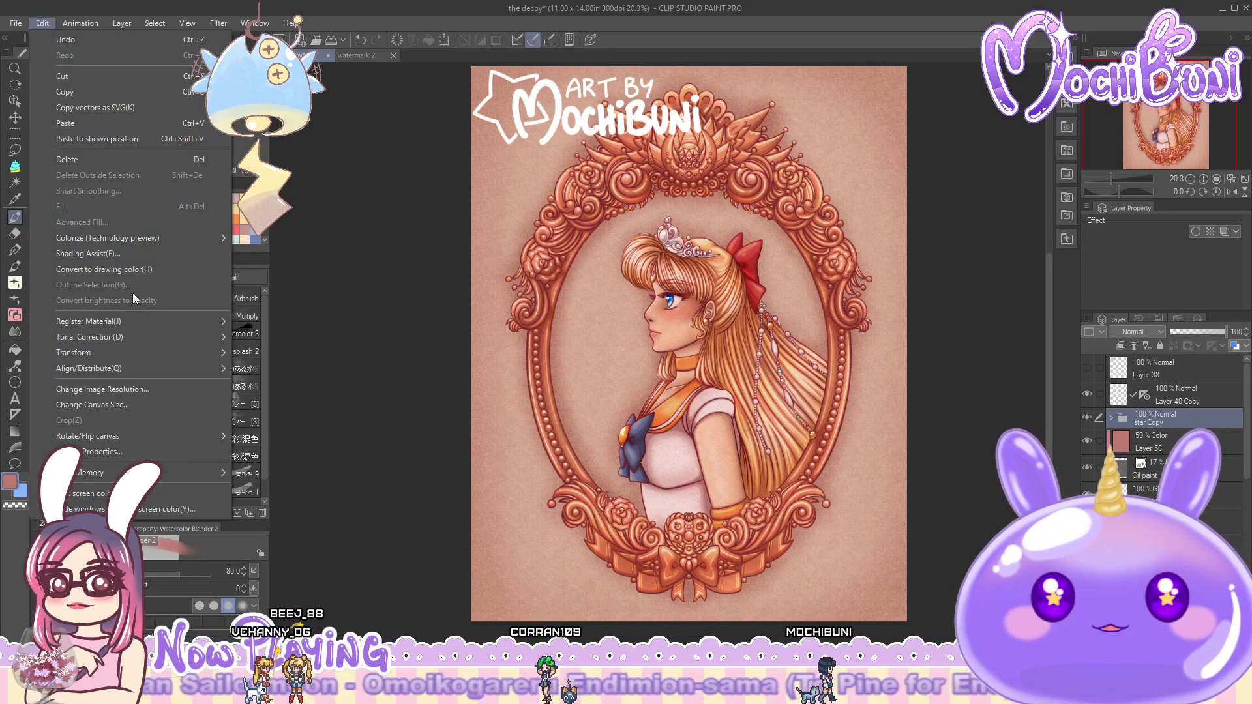
{"action": "mouse_move", "coordinate": [127, 352]}
{"action": "left_click", "coordinate": [281, 353]}
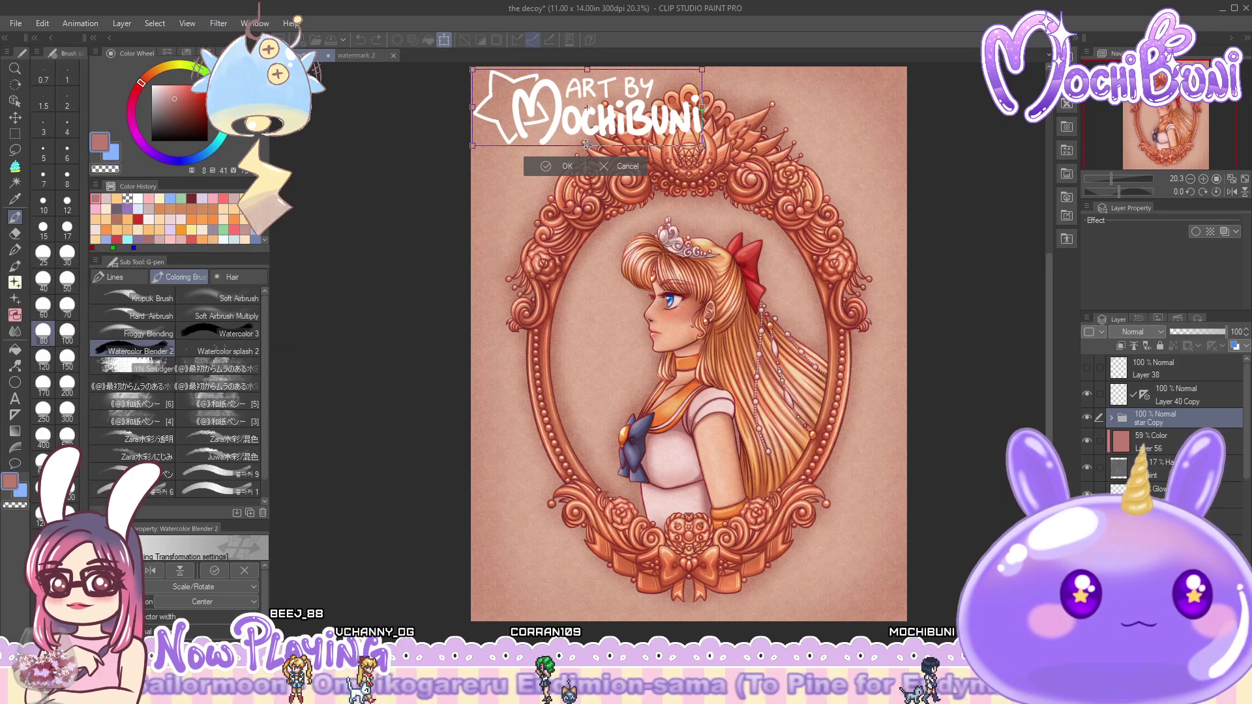
{"action": "left_click_drag", "start_coordinate": [587, 145], "coordinate": [545, 603]}
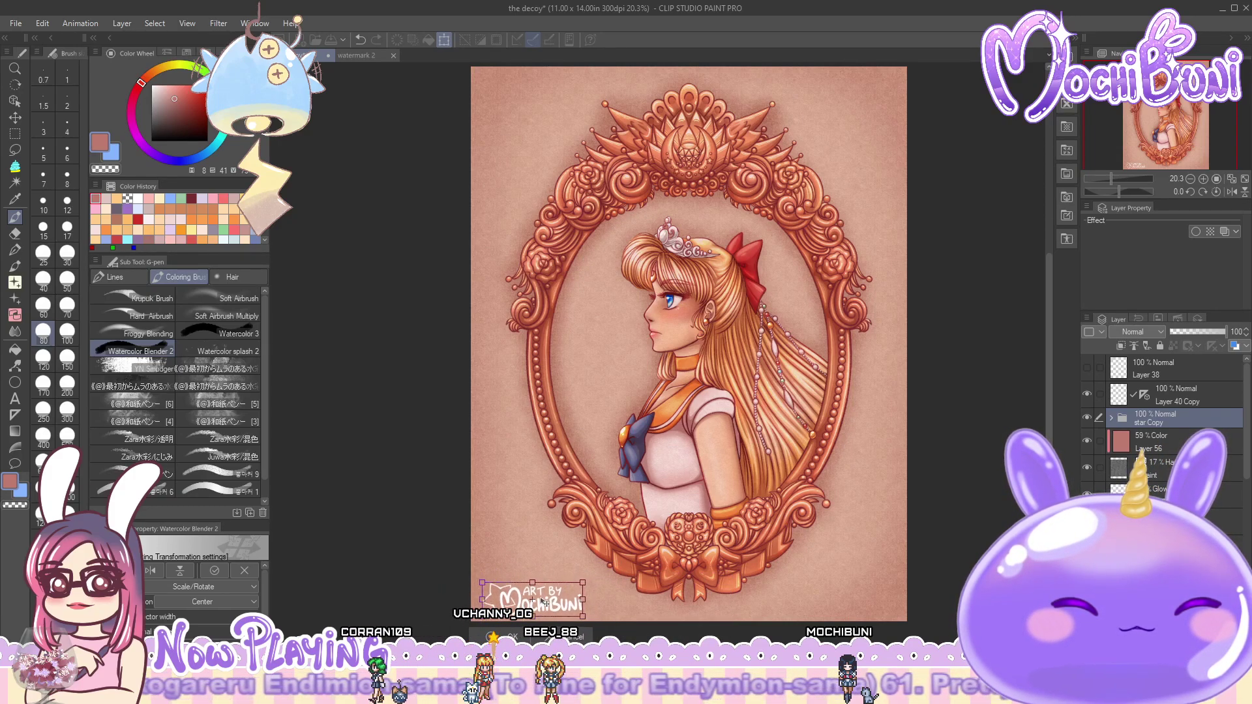
{"action": "key", "text": "Return"}
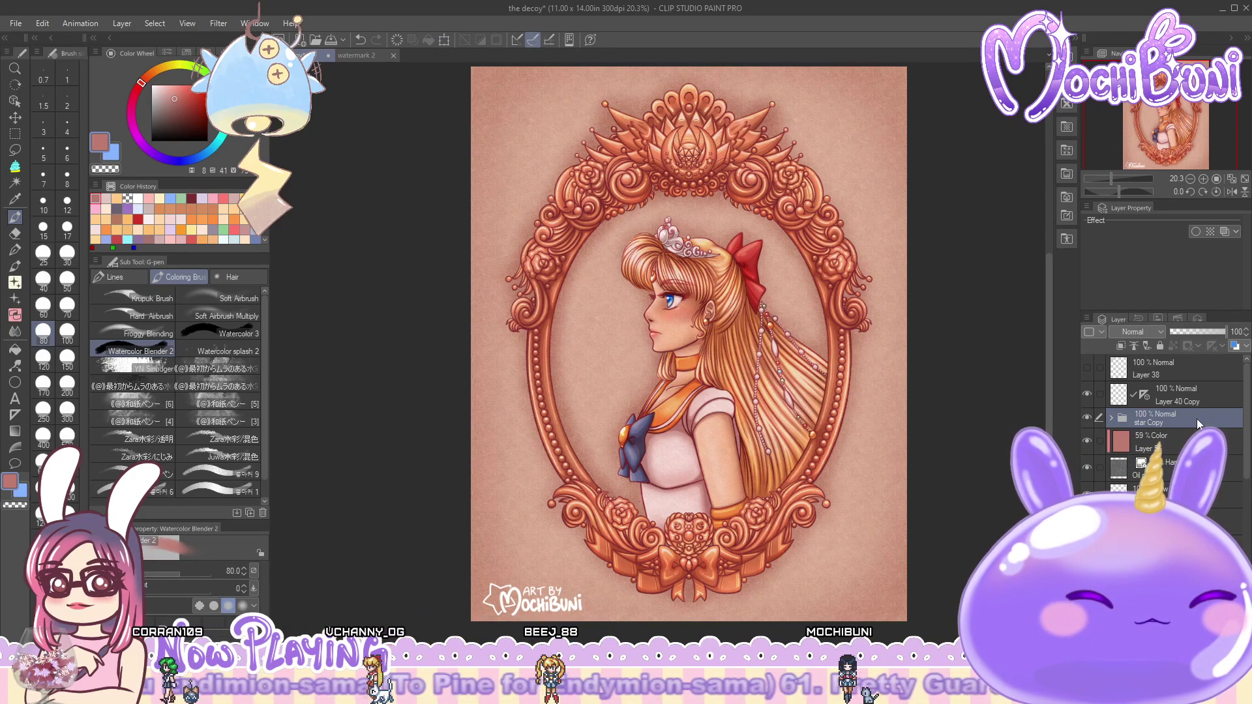
{"action": "left_click_drag", "start_coordinate": [1196, 419], "coordinate": [1193, 483]}
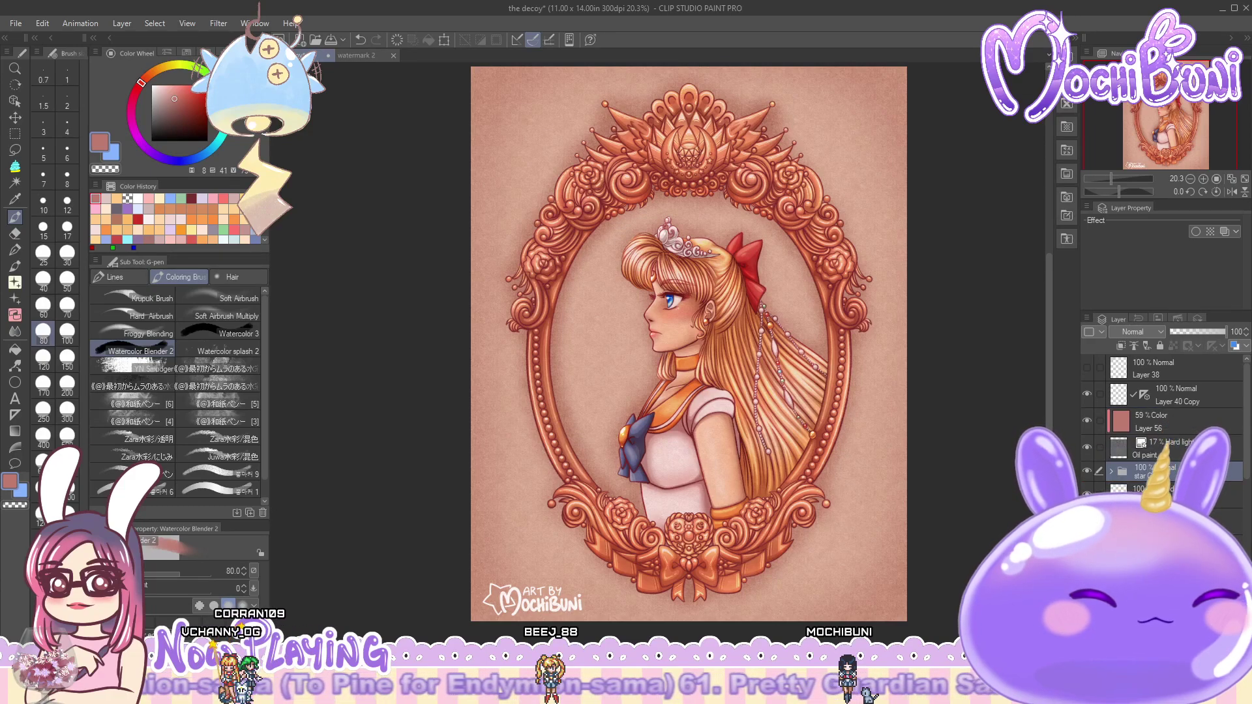
- Add a new layer clipped to the watermark folder and fill it with dark red from the color history
{"action": "scroll", "coordinate": [545, 617], "scroll_direction": "up", "scroll_amount": 2}
{"action": "scroll", "coordinate": [545, 617], "scroll_direction": "up", "scroll_amount": 1}
{"action": "scroll", "coordinate": [673, 613], "scroll_direction": "up", "scroll_amount": 1}
{"action": "scroll", "coordinate": [673, 613], "scroll_direction": "down", "scroll_amount": 4}
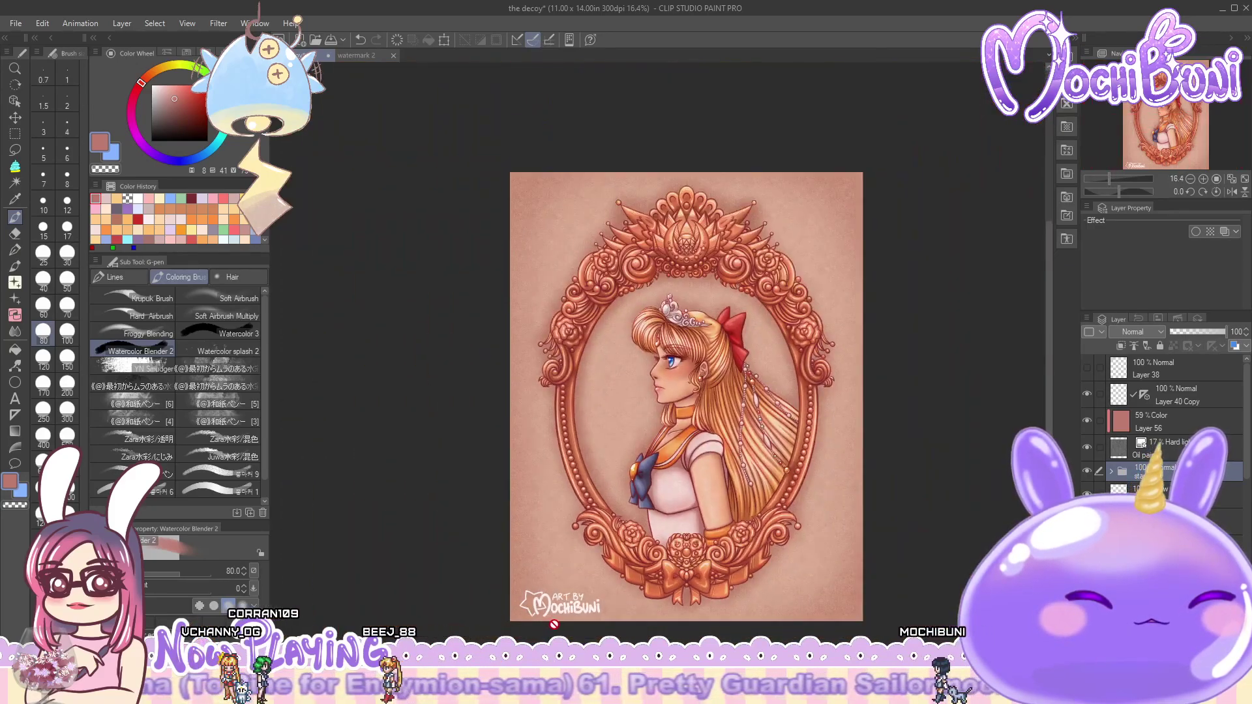
{"action": "scroll", "coordinate": [587, 607], "scroll_direction": "up", "scroll_amount": 2}
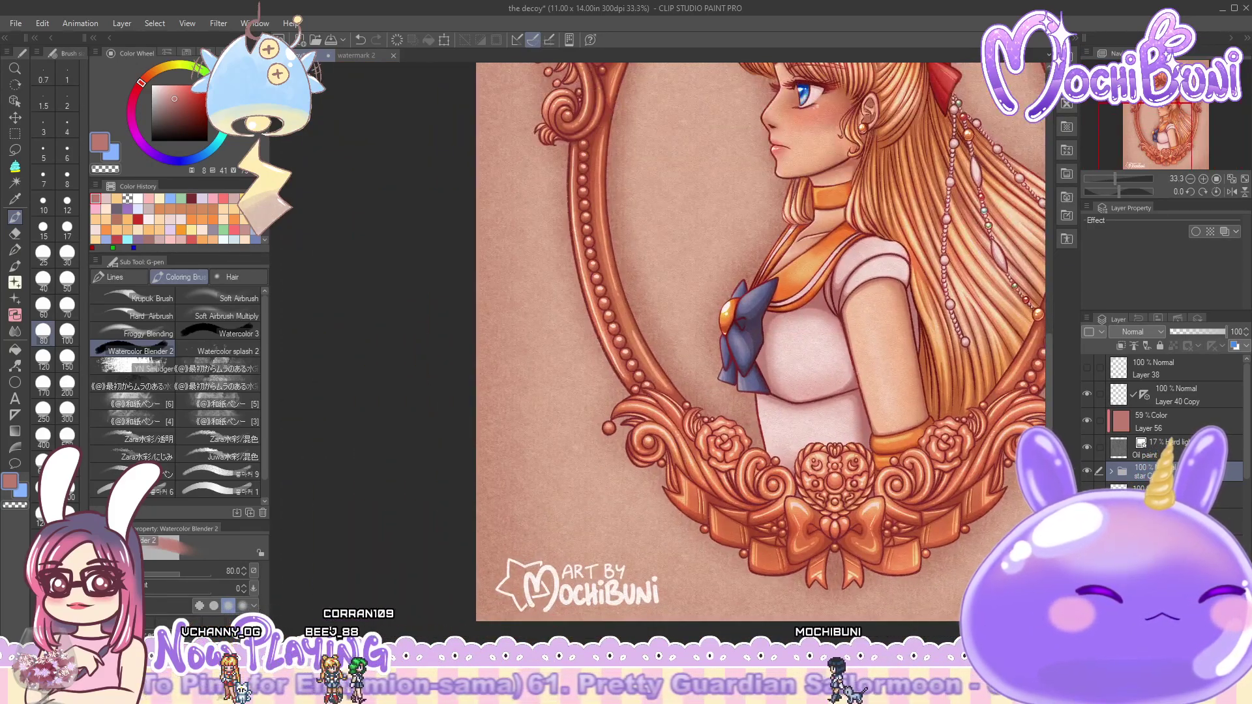
{"action": "left_click", "coordinate": [1121, 348]}
{"action": "left_click", "coordinate": [1121, 348]}
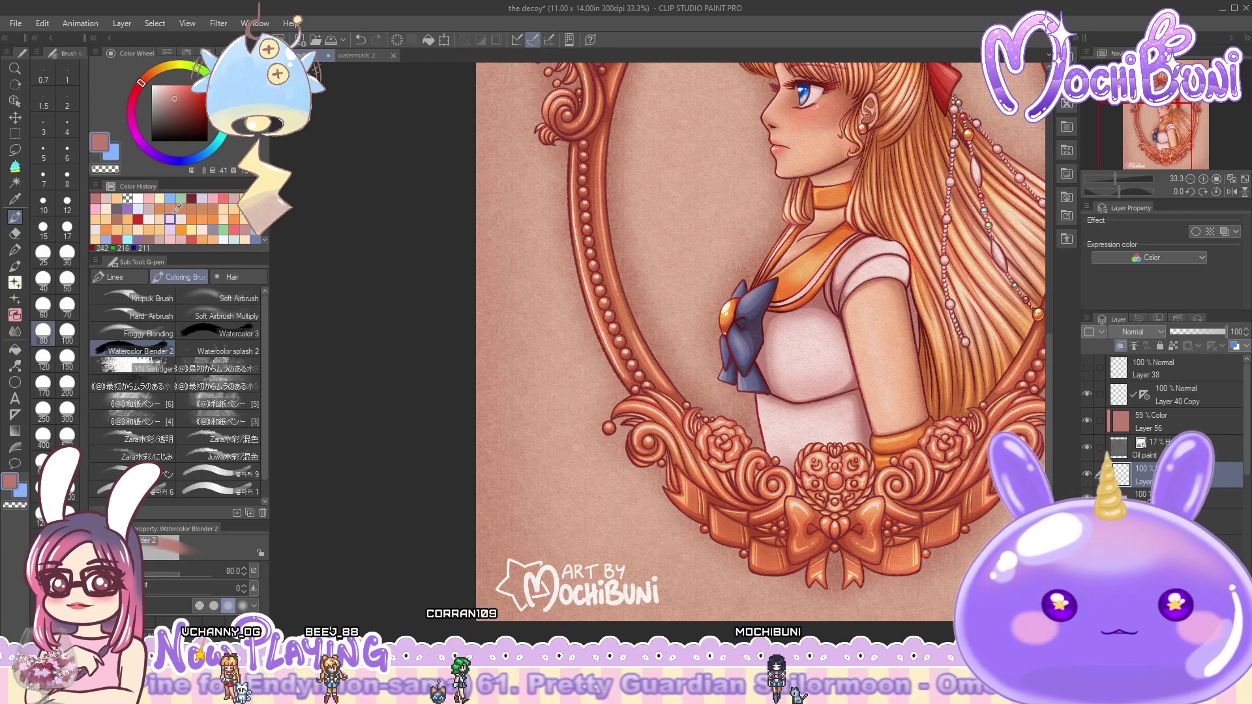
{"action": "left_click", "coordinate": [191, 199]}
{"action": "left_click", "coordinate": [13, 348]}
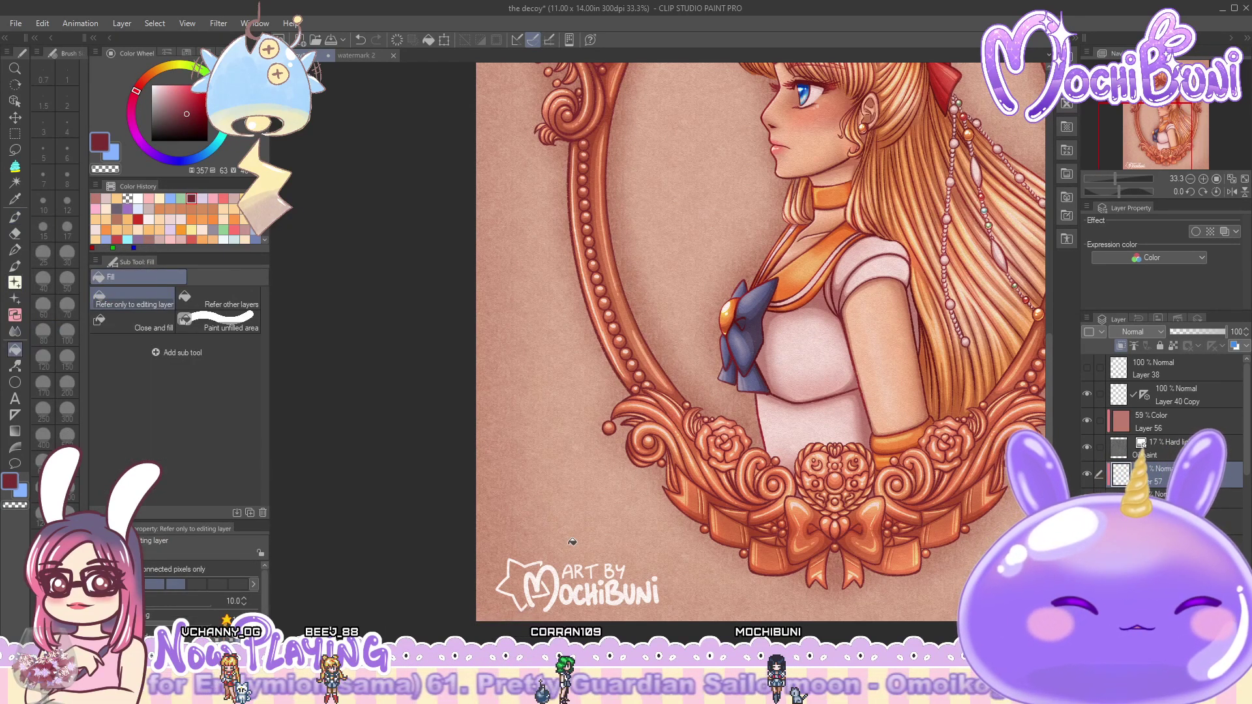
{"action": "left_click", "coordinate": [681, 567]}
{"action": "scroll", "coordinate": [680, 568], "scroll_direction": "down", "scroll_amount": 2}
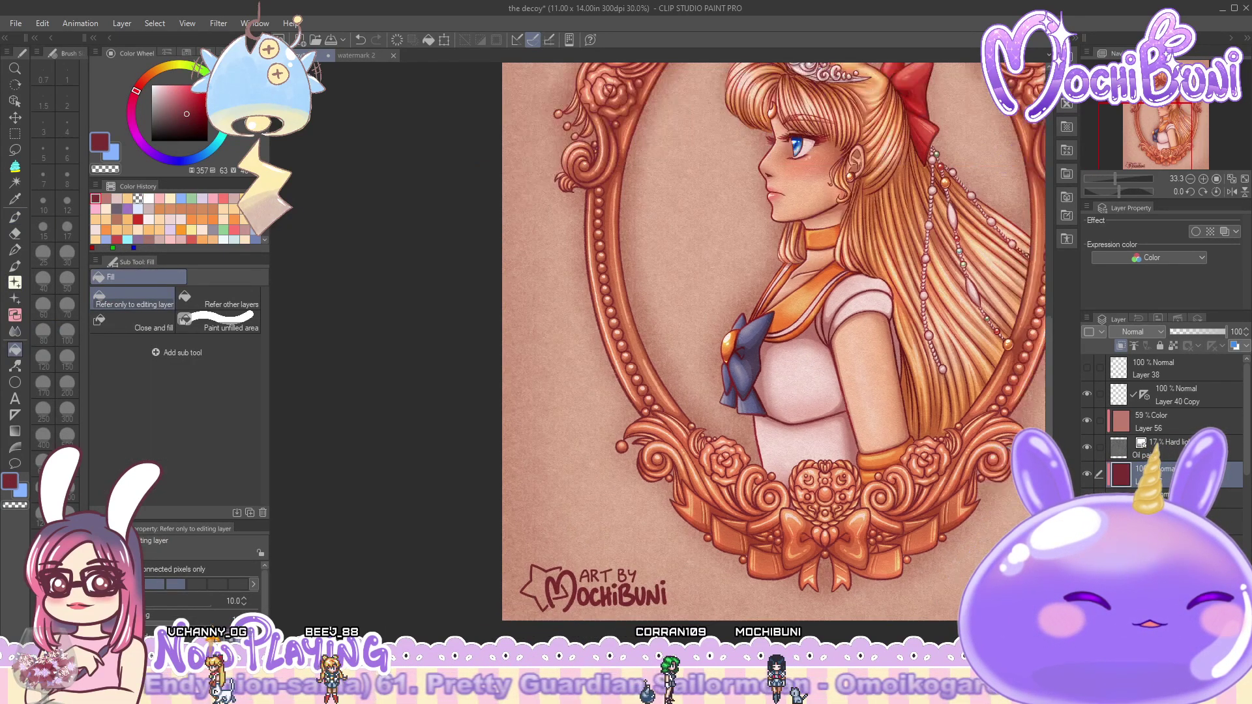
- Set the opacity of the star watermark folder to 79%
{"action": "scroll", "coordinate": [723, 606], "scroll_direction": "down", "scroll_amount": 3}
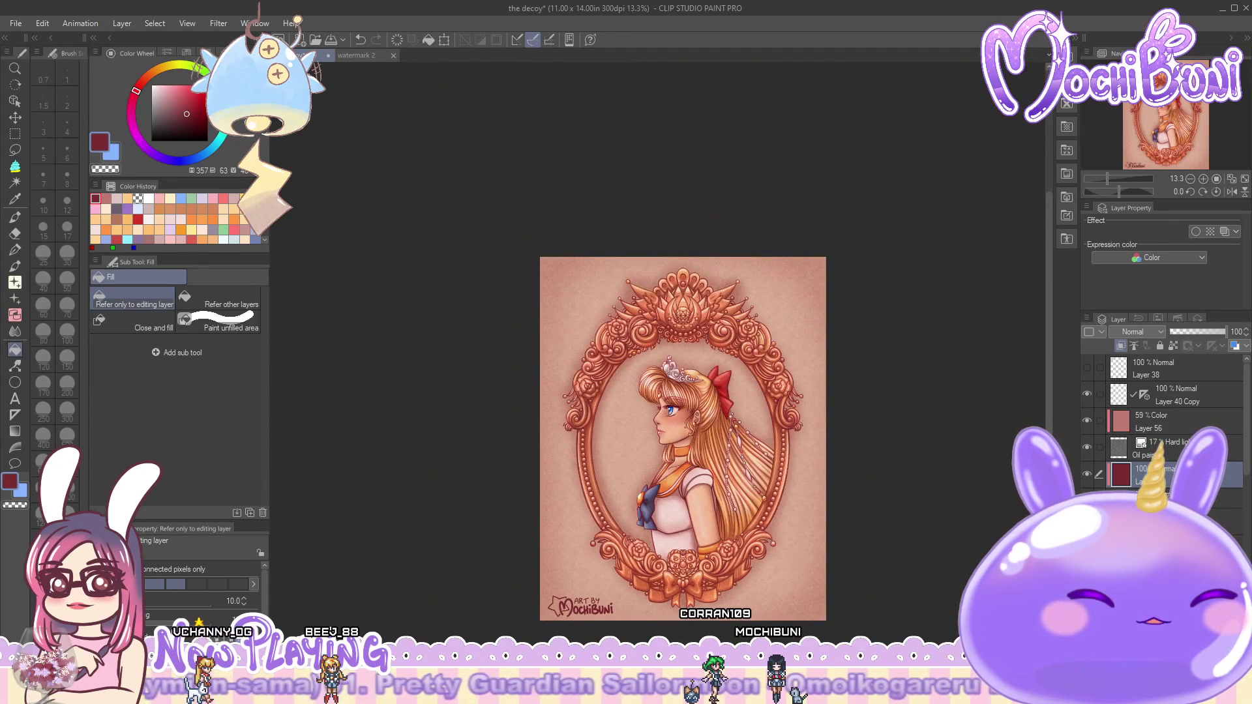
{"action": "scroll", "coordinate": [724, 607], "scroll_direction": "up", "scroll_amount": 3}
{"action": "left_click", "coordinate": [1194, 498]}
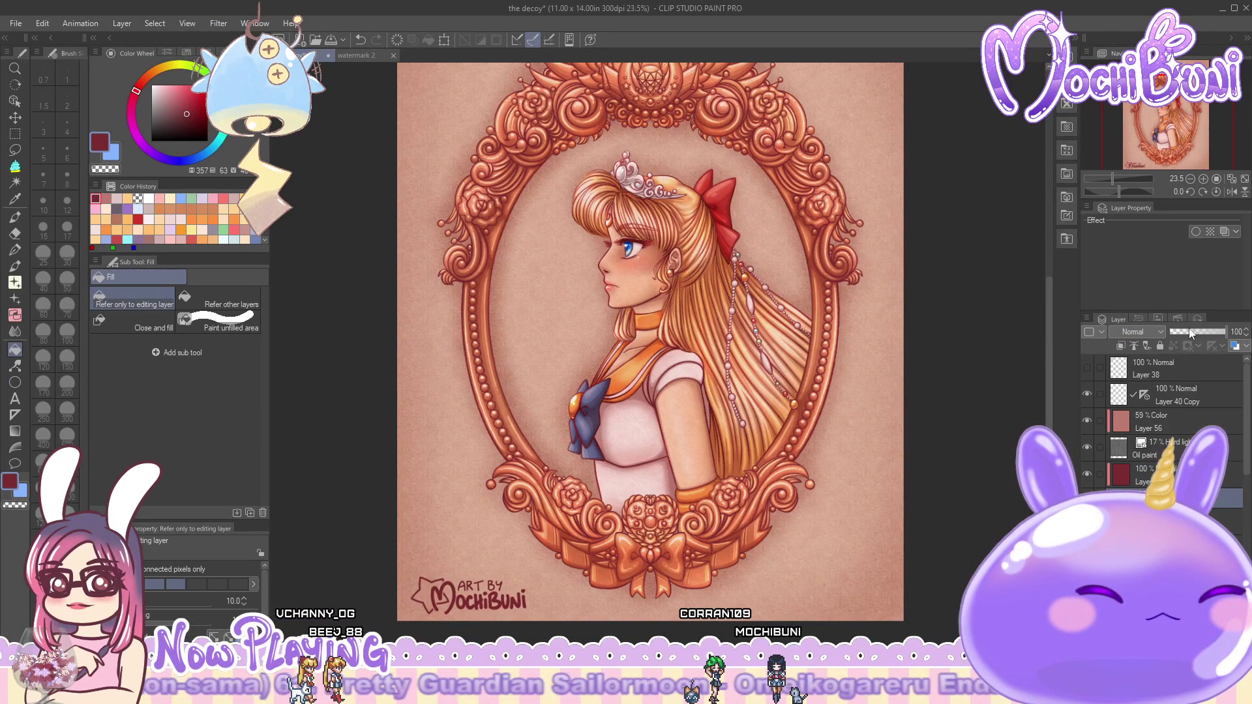
{"action": "left_click", "coordinate": [1189, 332]}
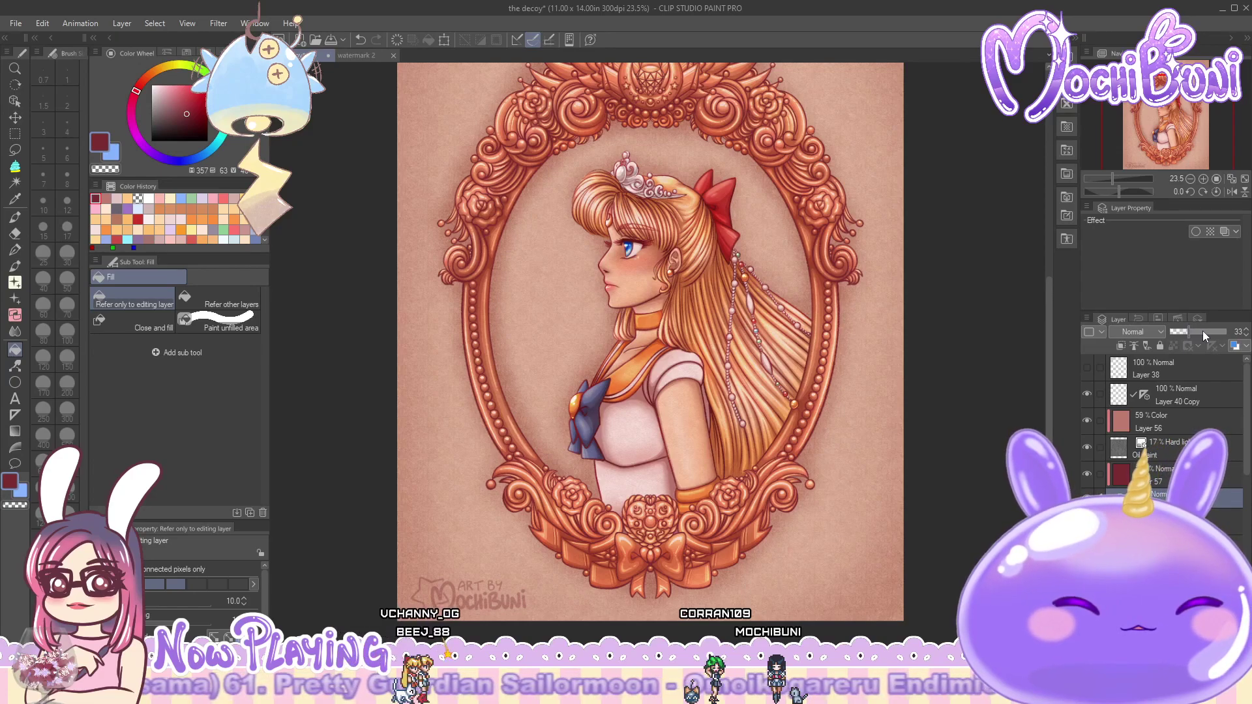
{"action": "left_click_drag", "start_coordinate": [1202, 330], "coordinate": [1215, 331]}
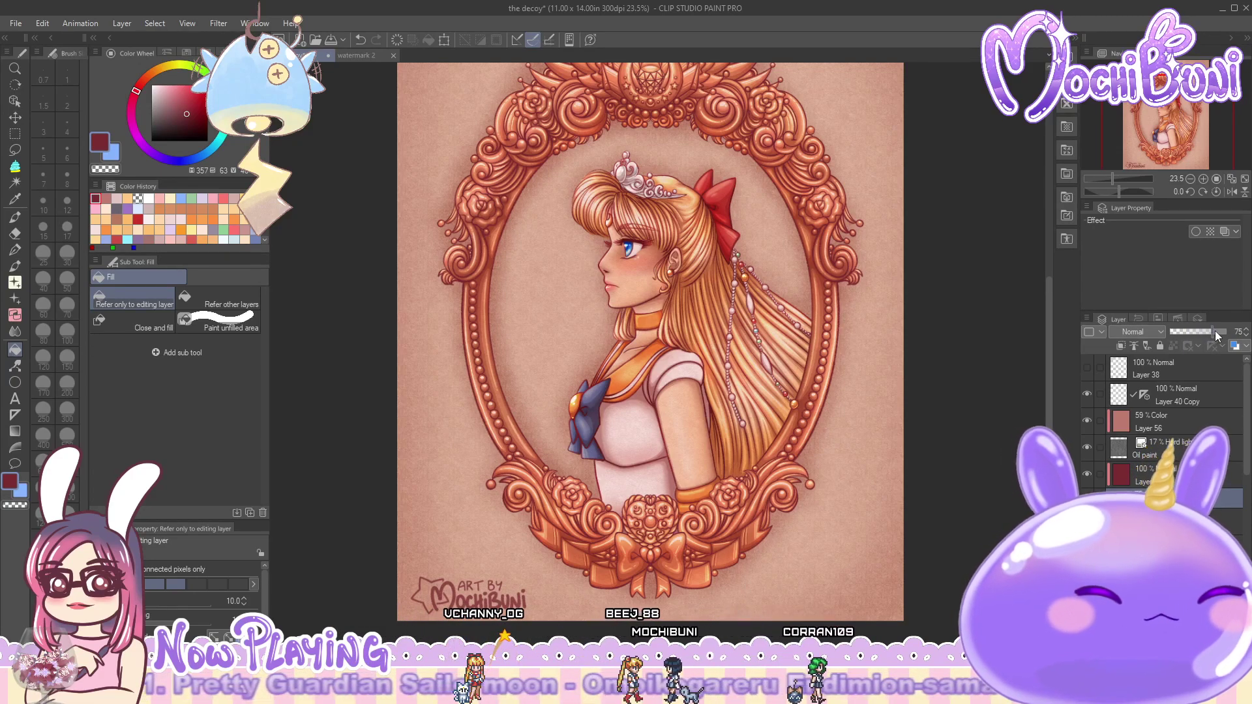
- Move the watermark to the portrait's lower-right corner and save the illustration
{"action": "scroll", "coordinate": [808, 599], "scroll_direction": "down", "scroll_amount": 4}
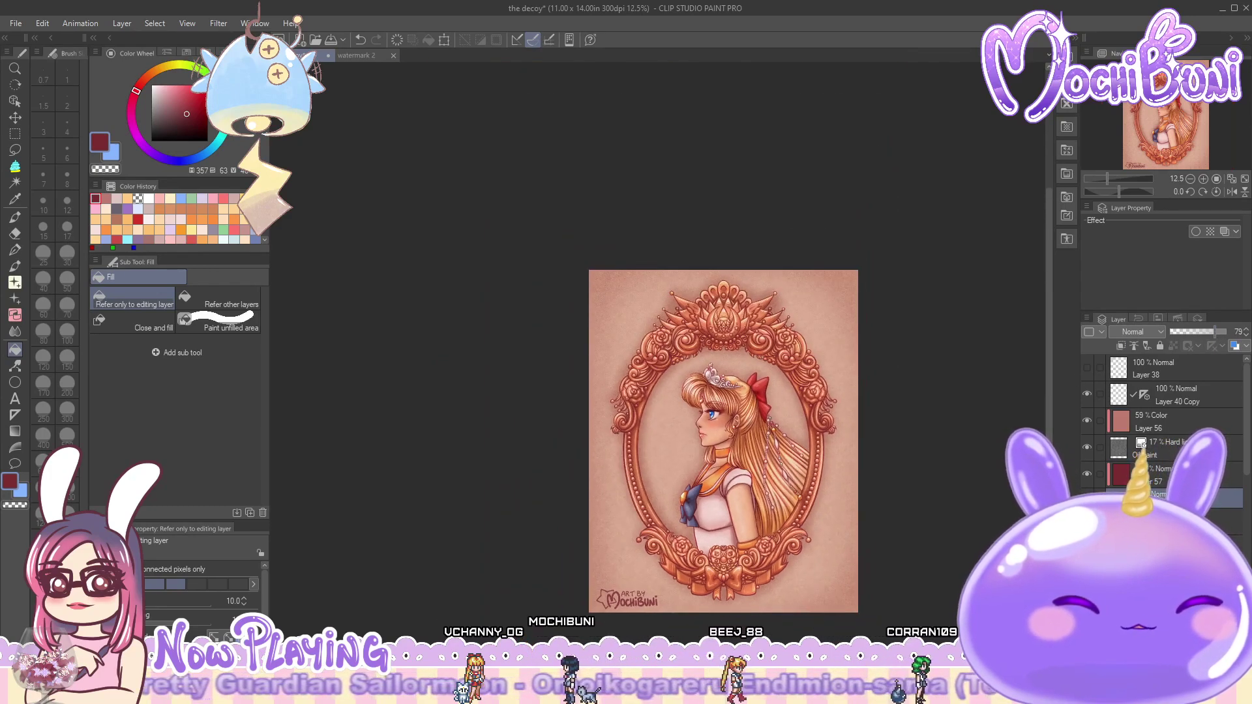
{"action": "scroll", "coordinate": [846, 599], "scroll_direction": "up", "scroll_amount": 3}
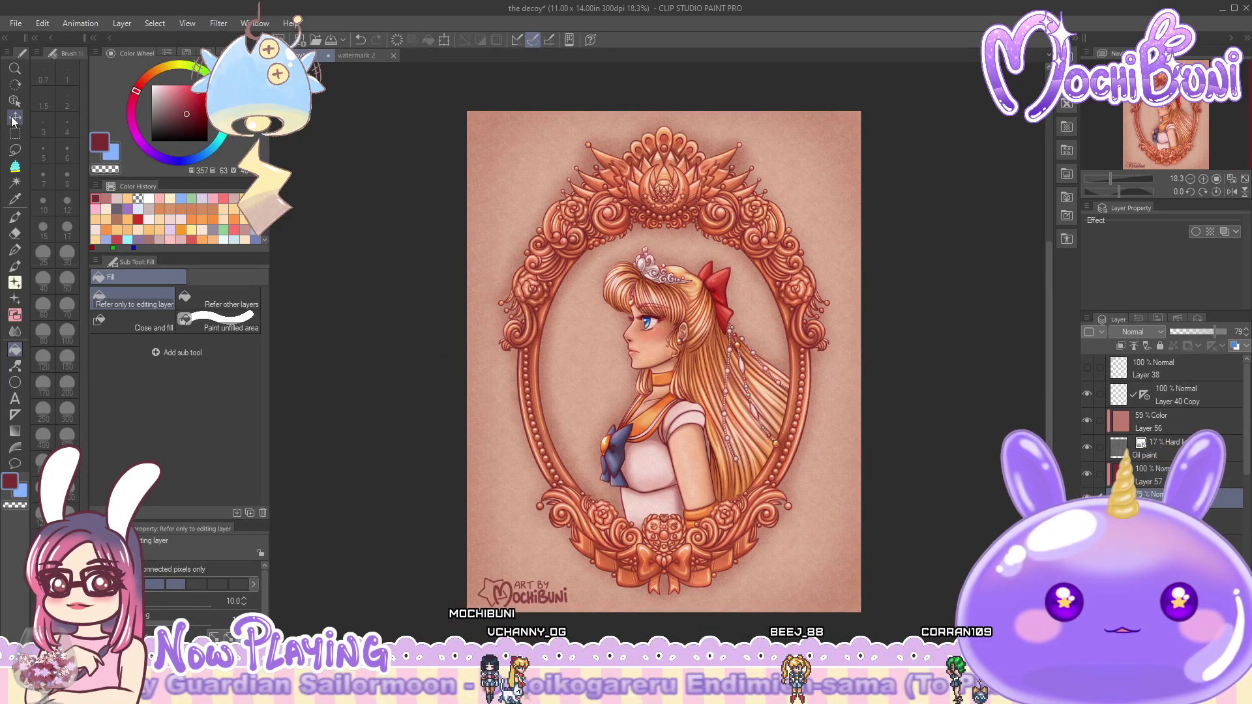
{"action": "key", "text": "k"}
{"action": "left_click_drag", "start_coordinate": [601, 619], "coordinate": [663, 418]}
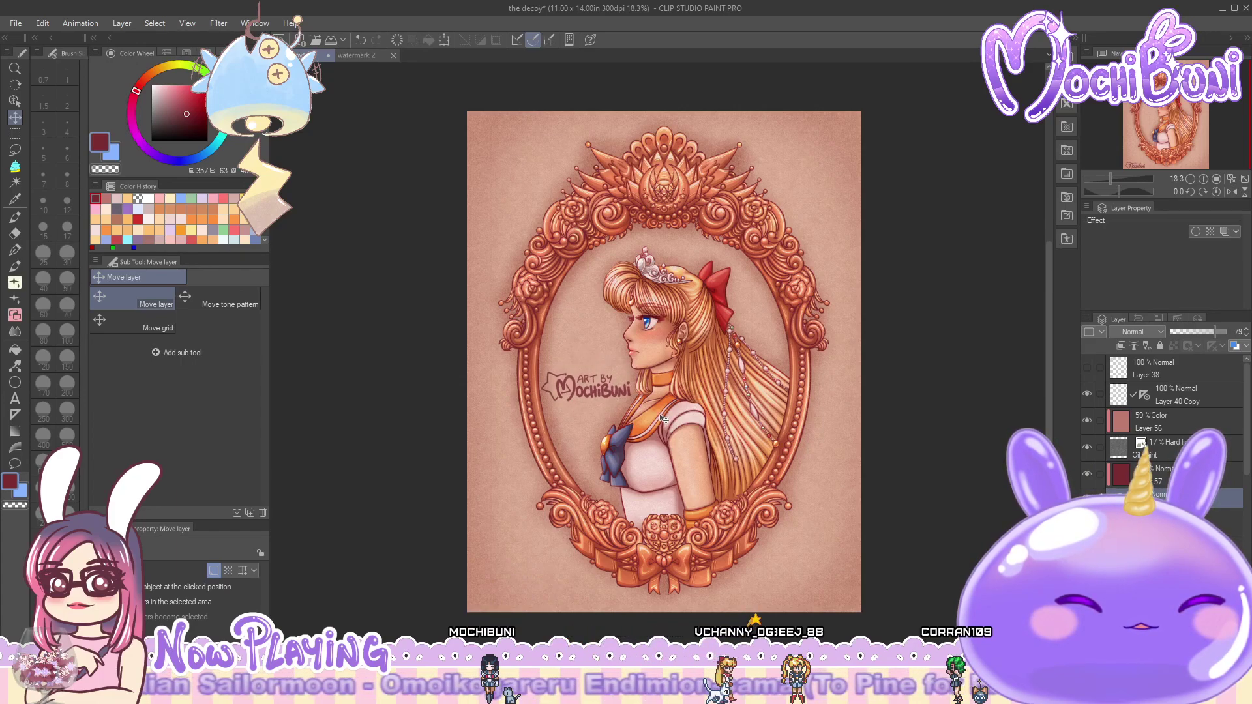
{"action": "left_click_drag", "start_coordinate": [664, 418], "coordinate": [887, 627]}
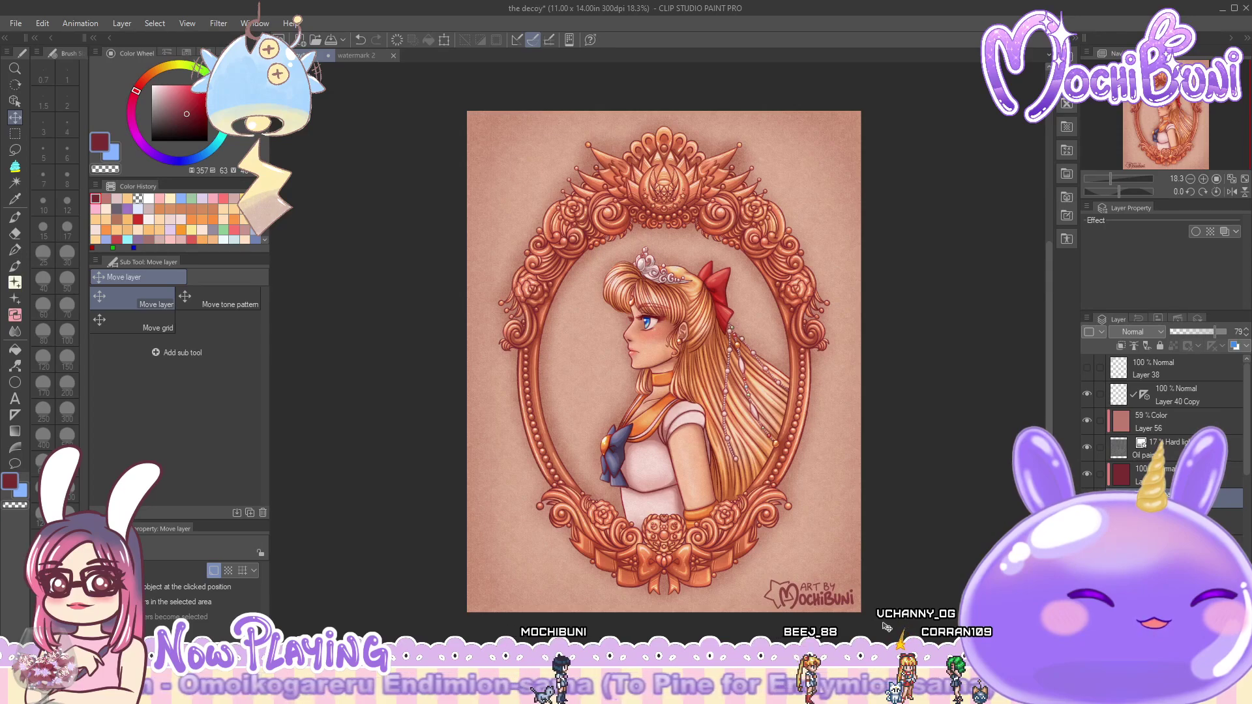
{"action": "left_click", "coordinate": [15, 23]}
{"action": "left_click", "coordinate": [48, 120]}
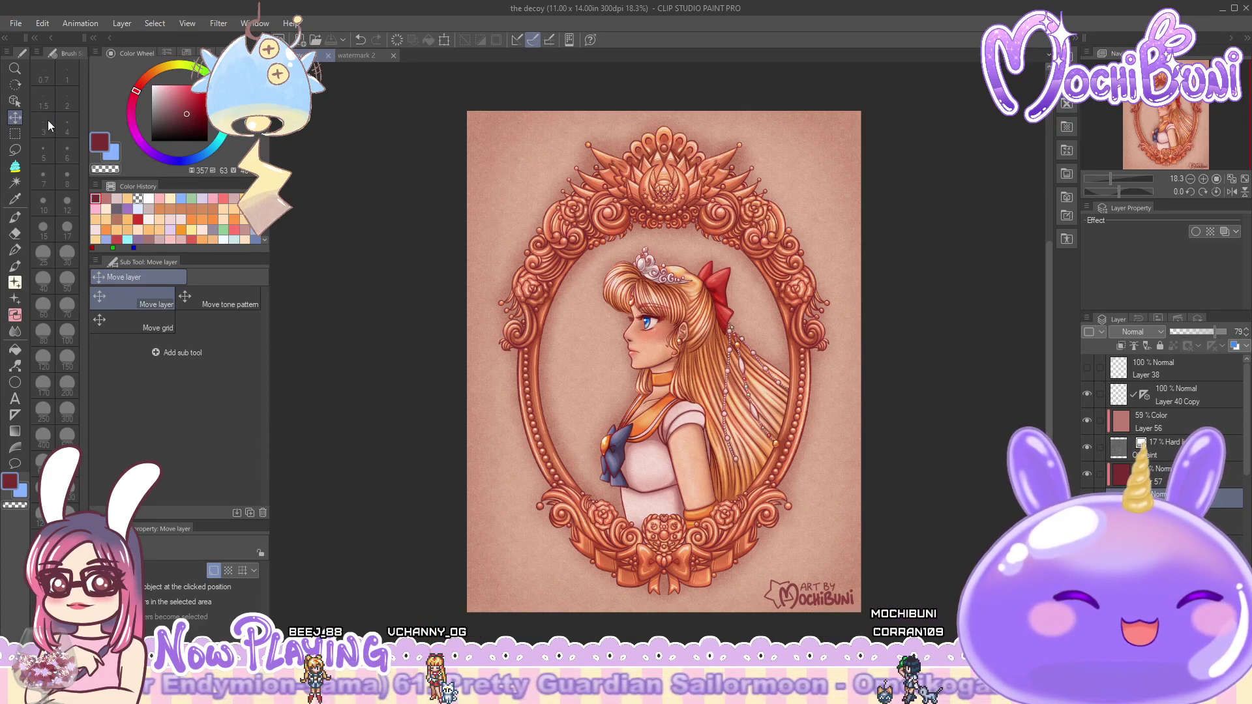
- Save the illustration as the PNG file the decoy in the inners folder, replacing the existing file
{"action": "left_click", "coordinate": [16, 23]}
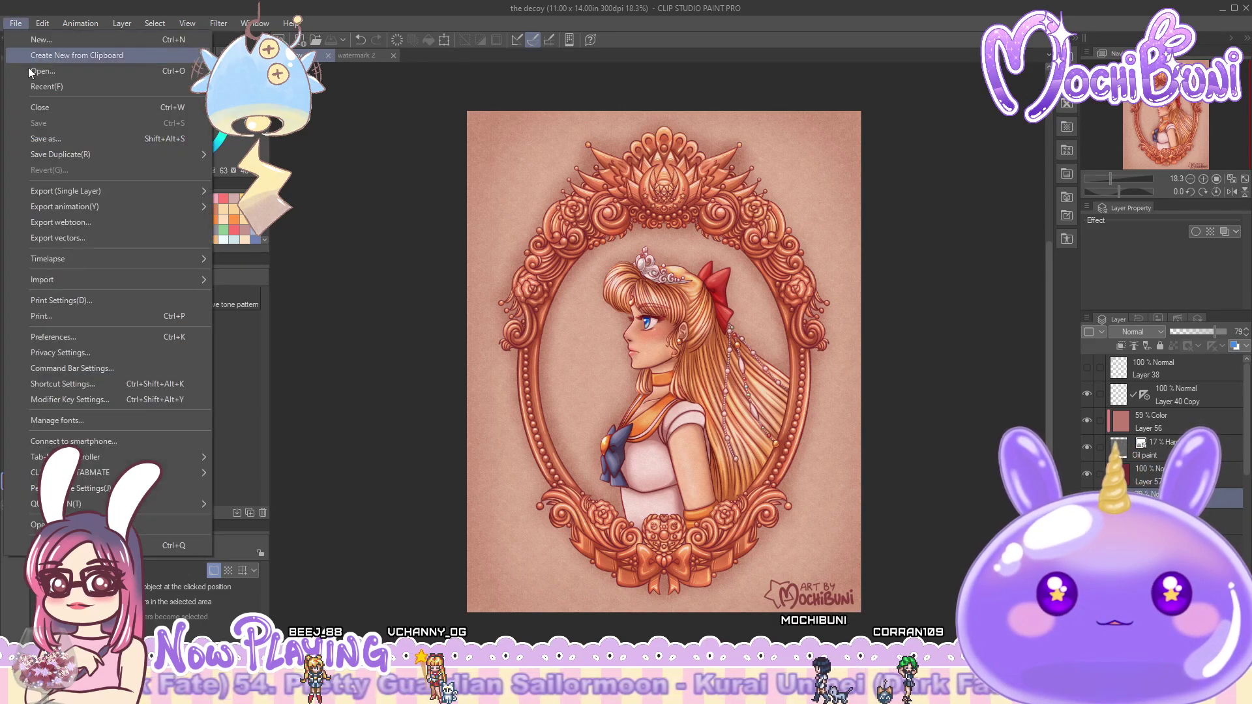
{"action": "left_click", "coordinate": [66, 139]}
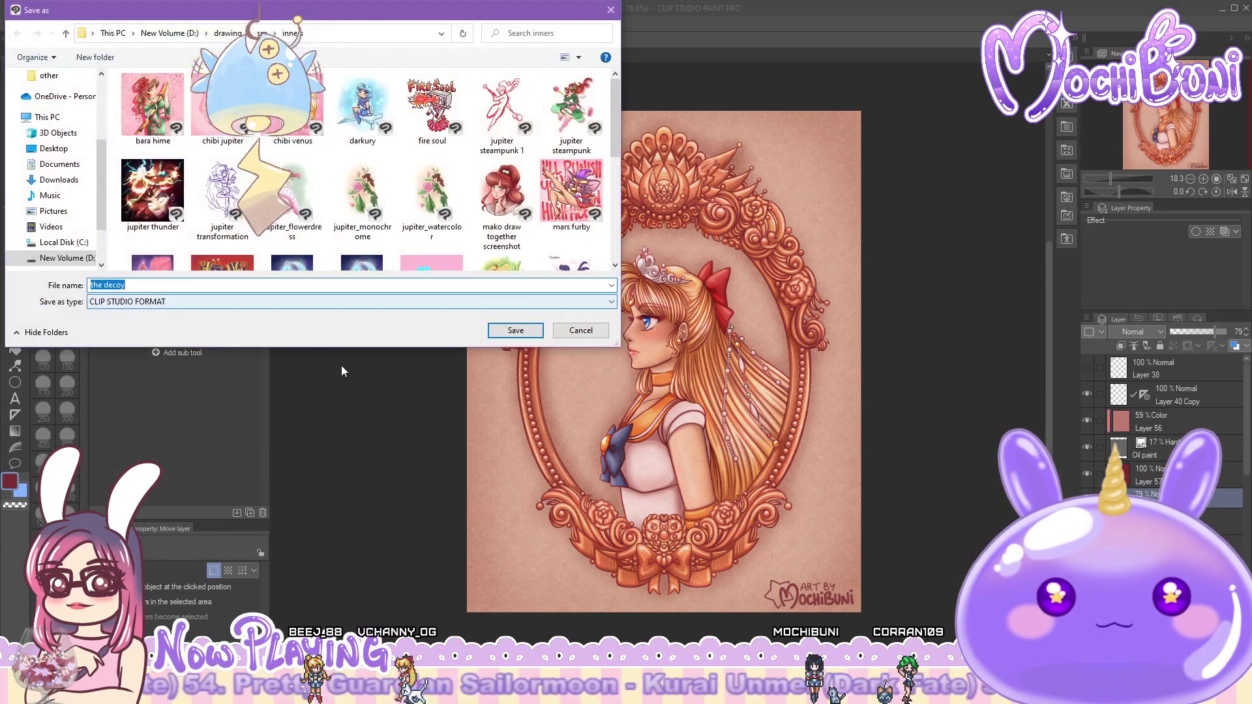
{"action": "left_click", "coordinate": [340, 304]}
{"action": "left_click", "coordinate": [288, 339]}
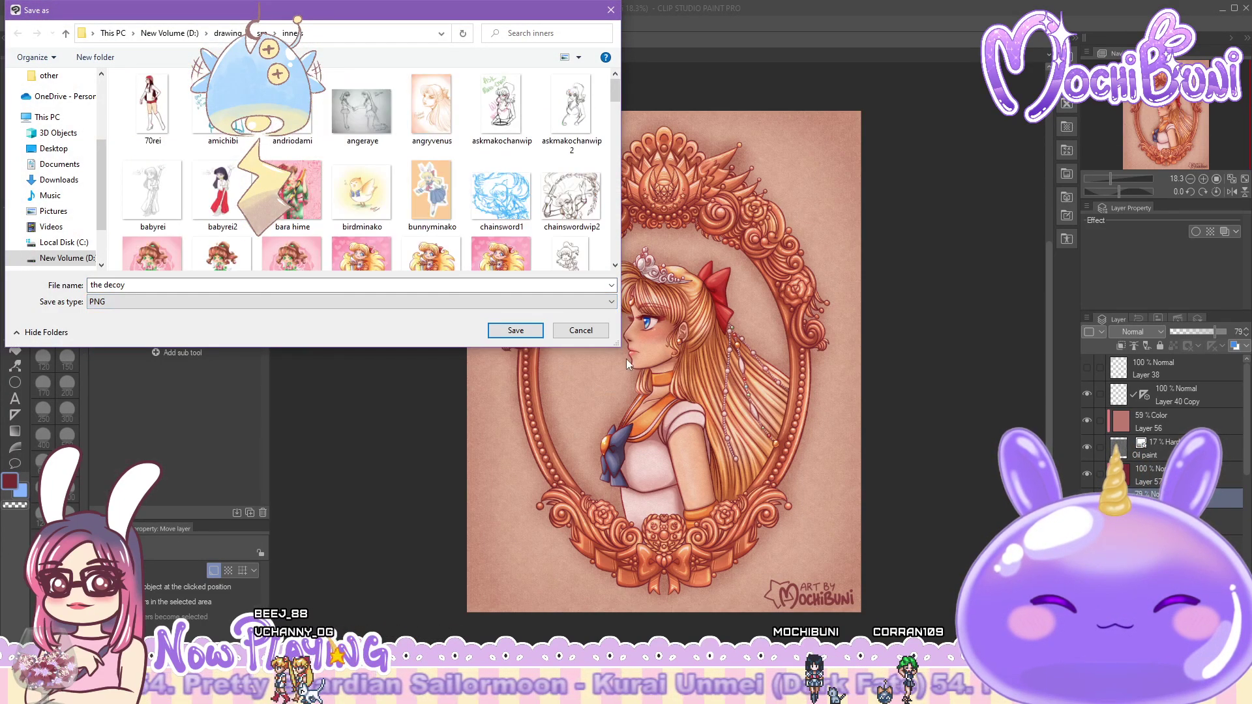
{"action": "left_click", "coordinate": [513, 330]}
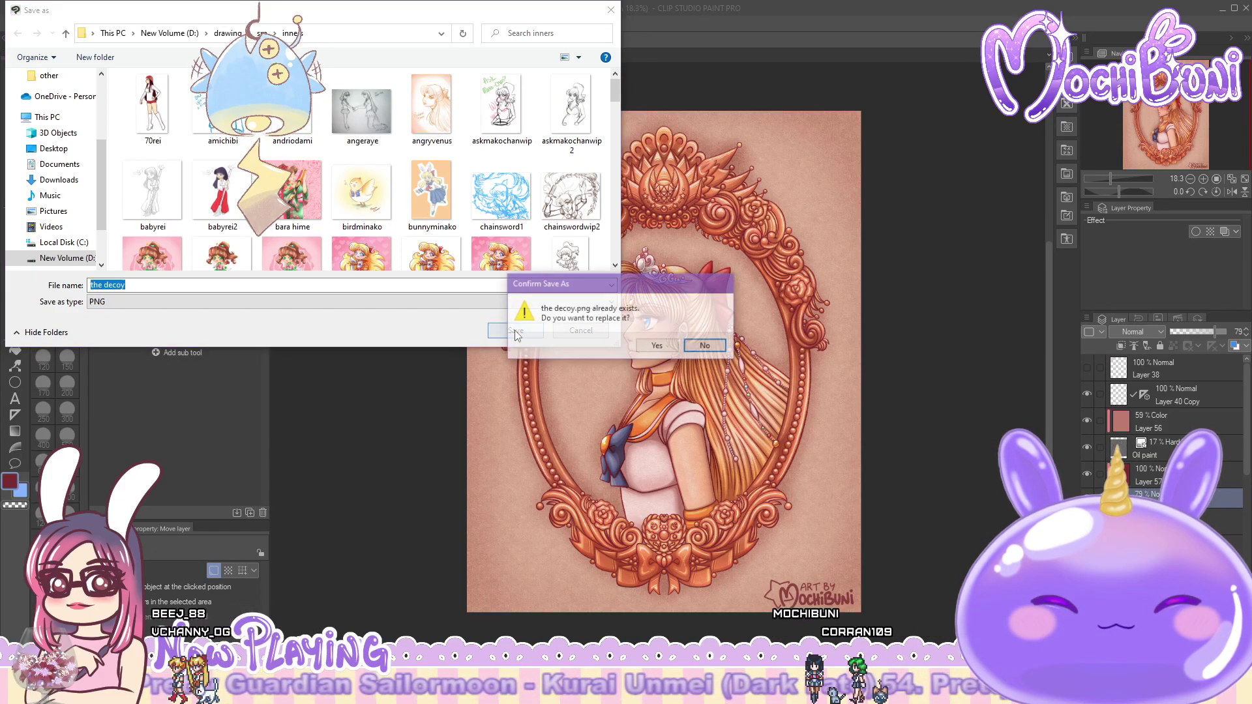
{"action": "left_click", "coordinate": [657, 346]}
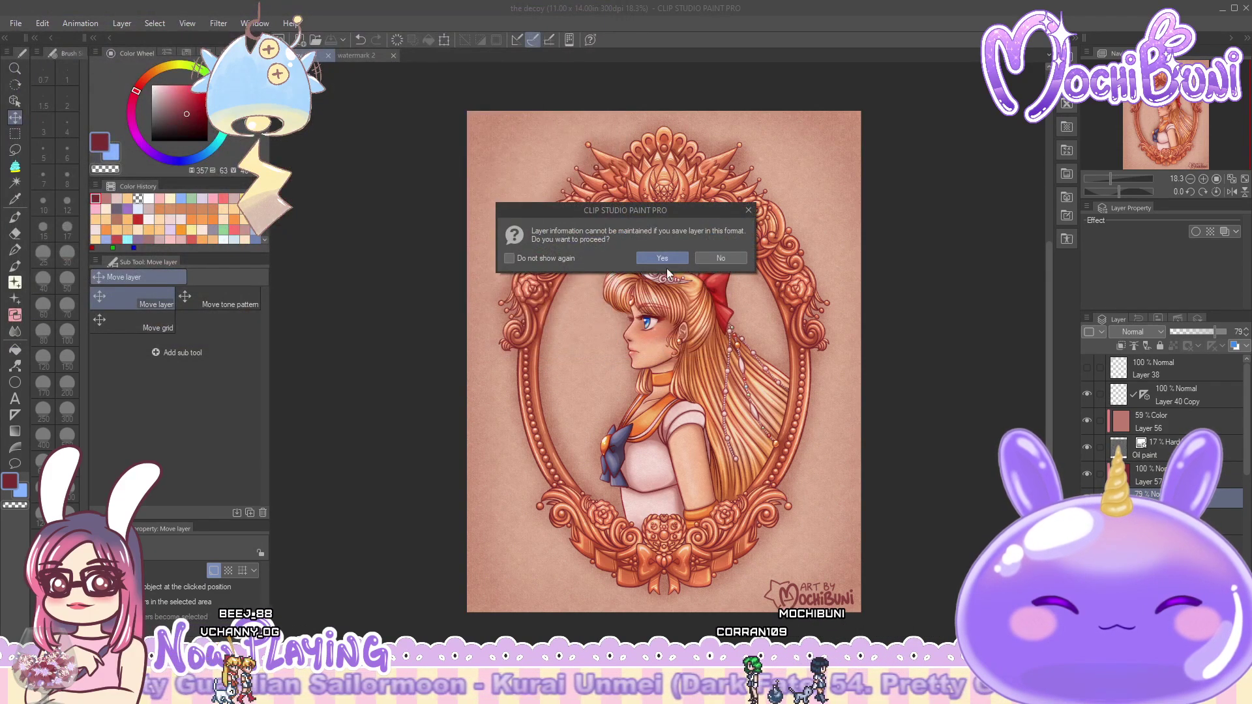
{"action": "left_click", "coordinate": [672, 257]}
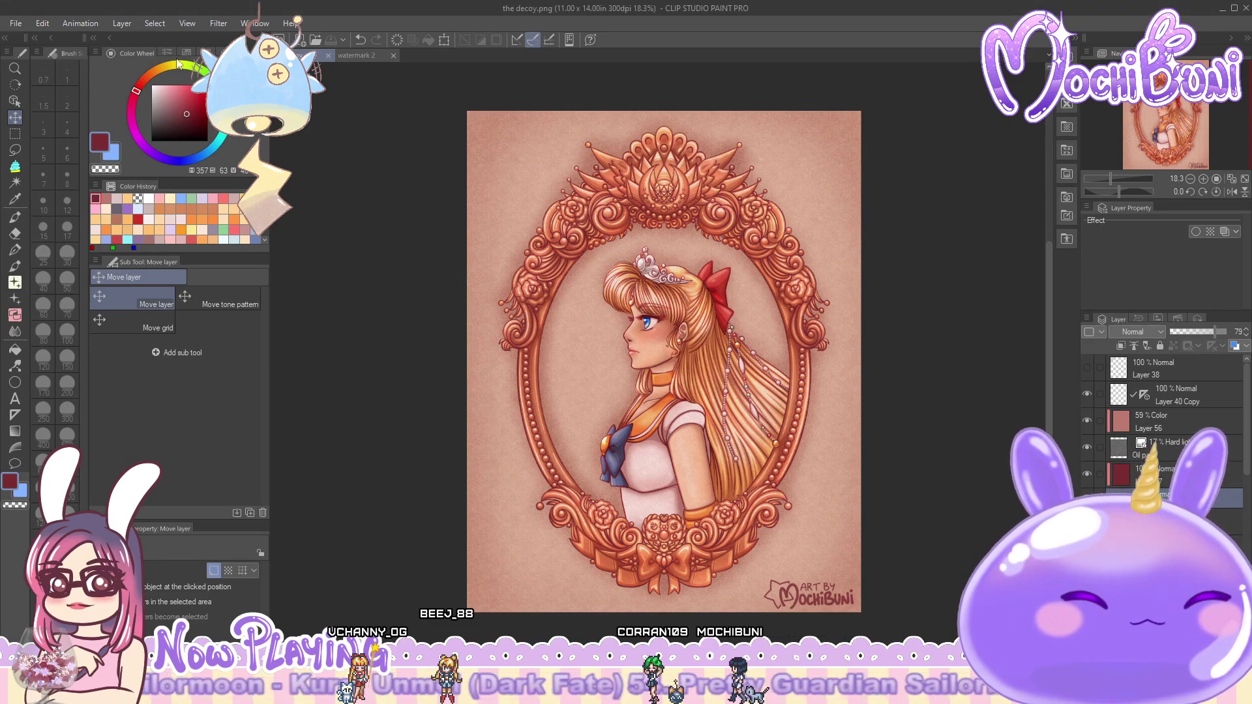
- Scale the watermark down and place it inside the oval frame, on the background in front of the character's chest
{"action": "left_click", "coordinate": [42, 23]}
{"action": "mouse_move", "coordinate": [189, 354]}
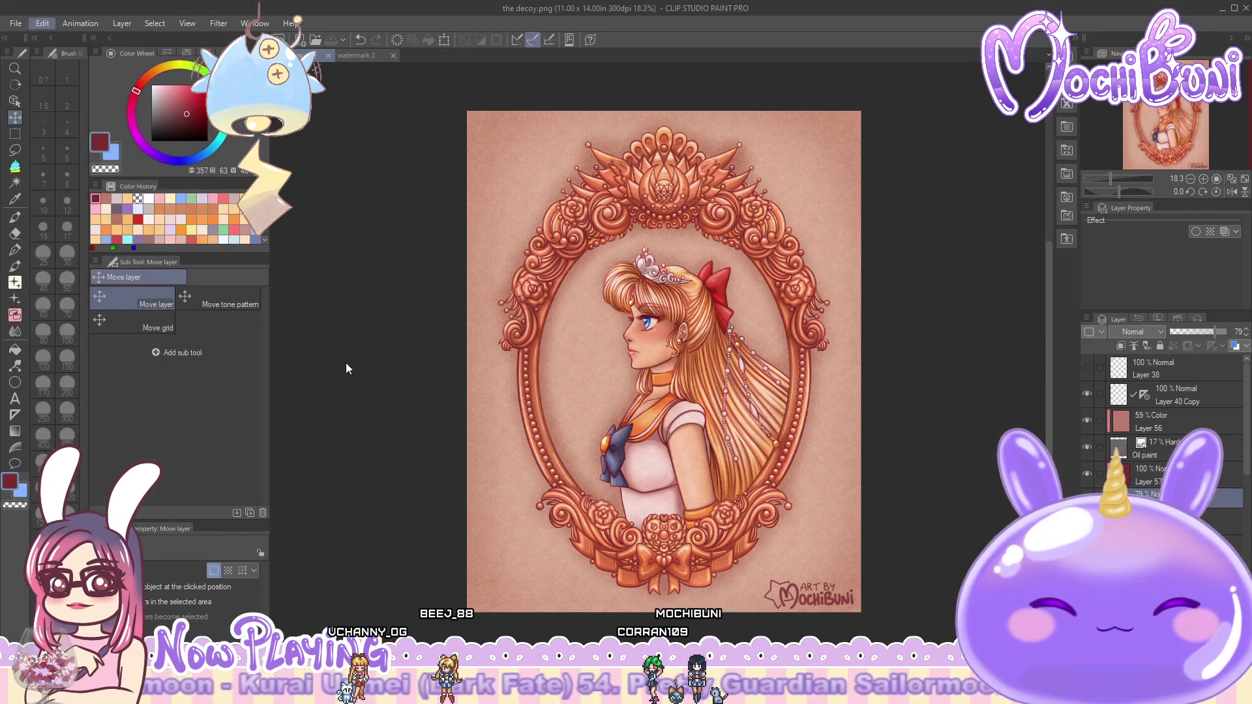
{"action": "left_click", "coordinate": [334, 356]}
{"action": "left_click_drag", "start_coordinate": [807, 609], "coordinate": [594, 408]}
{"action": "scroll", "coordinate": [611, 378], "scroll_direction": "up", "scroll_amount": 4}
{"action": "scroll", "coordinate": [642, 379], "scroll_direction": "down", "scroll_amount": 3}
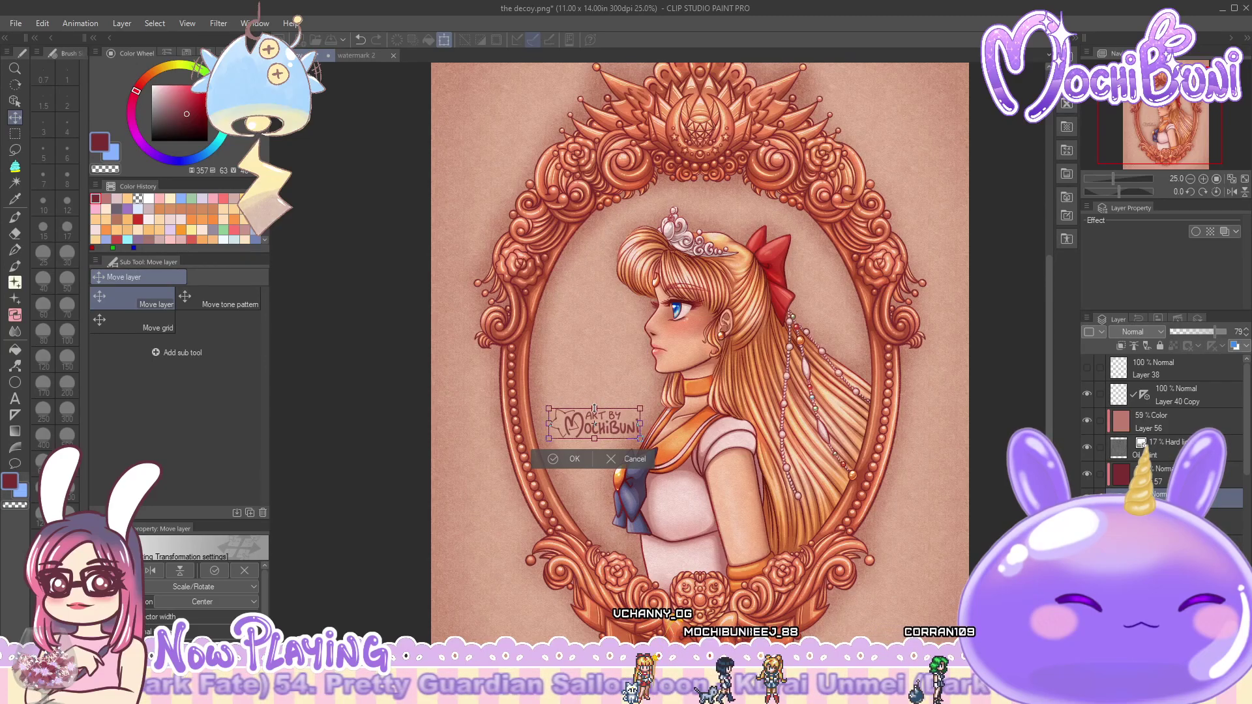
{"action": "left_click", "coordinate": [577, 459]}
{"action": "scroll", "coordinate": [916, 455], "scroll_direction": "down", "scroll_amount": 2}
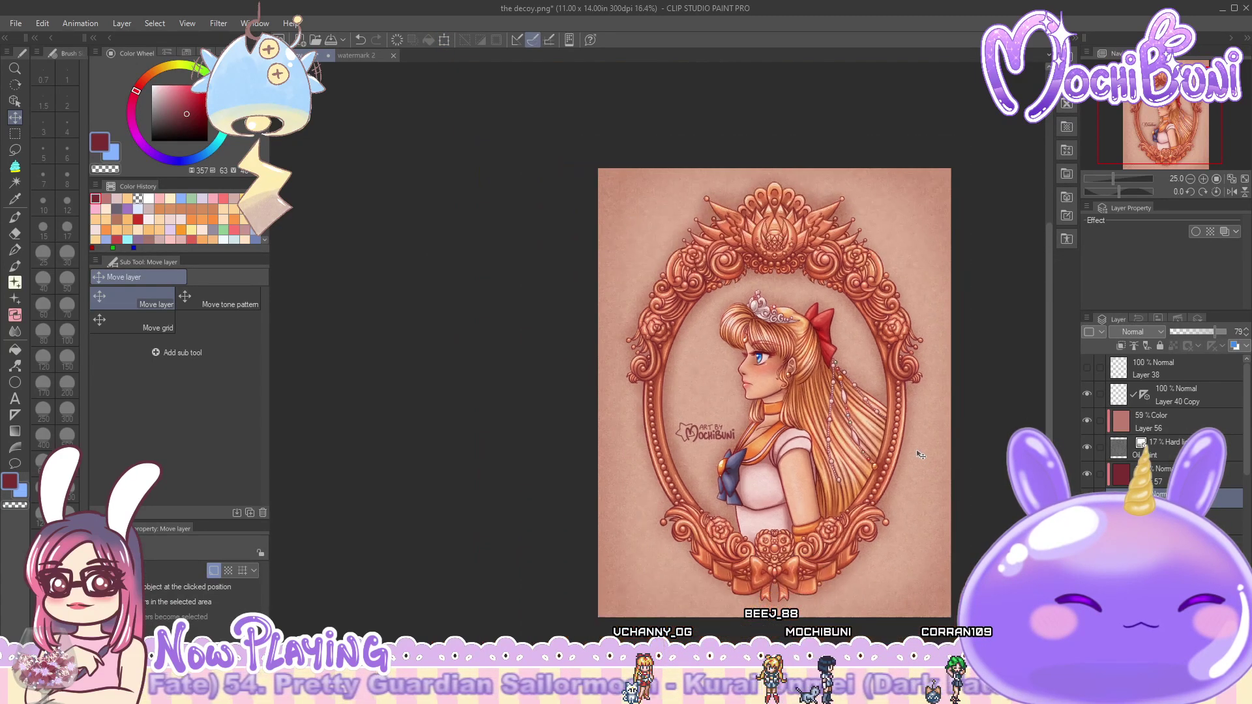
- Save a copy of the watermarked portrait in the inners folder as a PNG named the decoy preview
{"action": "scroll", "coordinate": [916, 455], "scroll_direction": "up", "scroll_amount": 1}
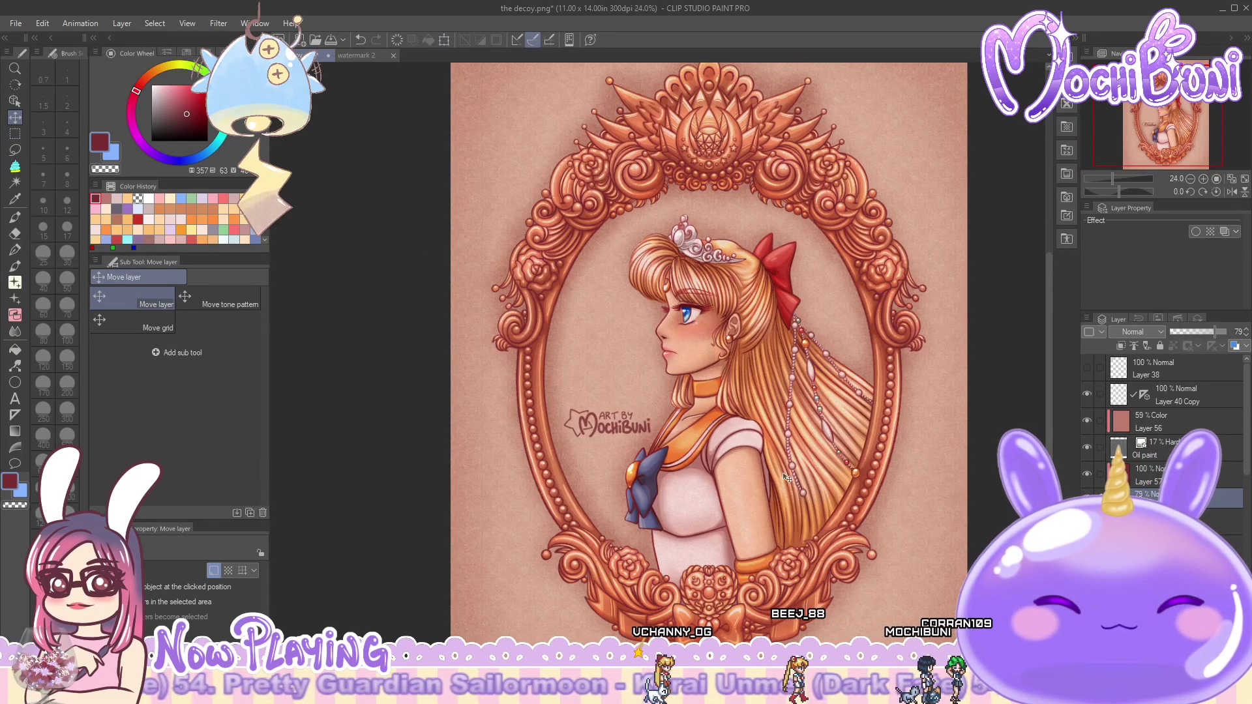
{"action": "scroll", "coordinate": [855, 450], "scroll_direction": "down", "scroll_amount": 4}
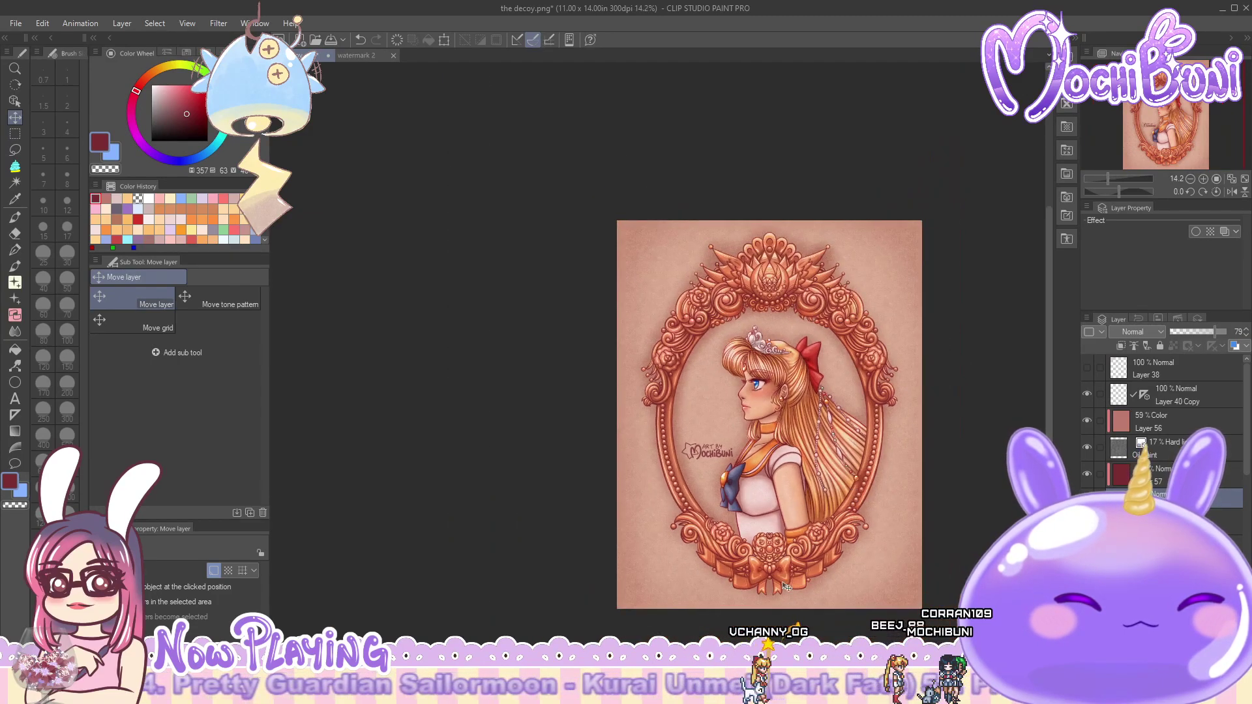
{"action": "left_click_drag", "start_coordinate": [813, 506], "coordinate": [725, 506]}
{"action": "scroll", "coordinate": [725, 506], "scroll_direction": "up", "scroll_amount": 2}
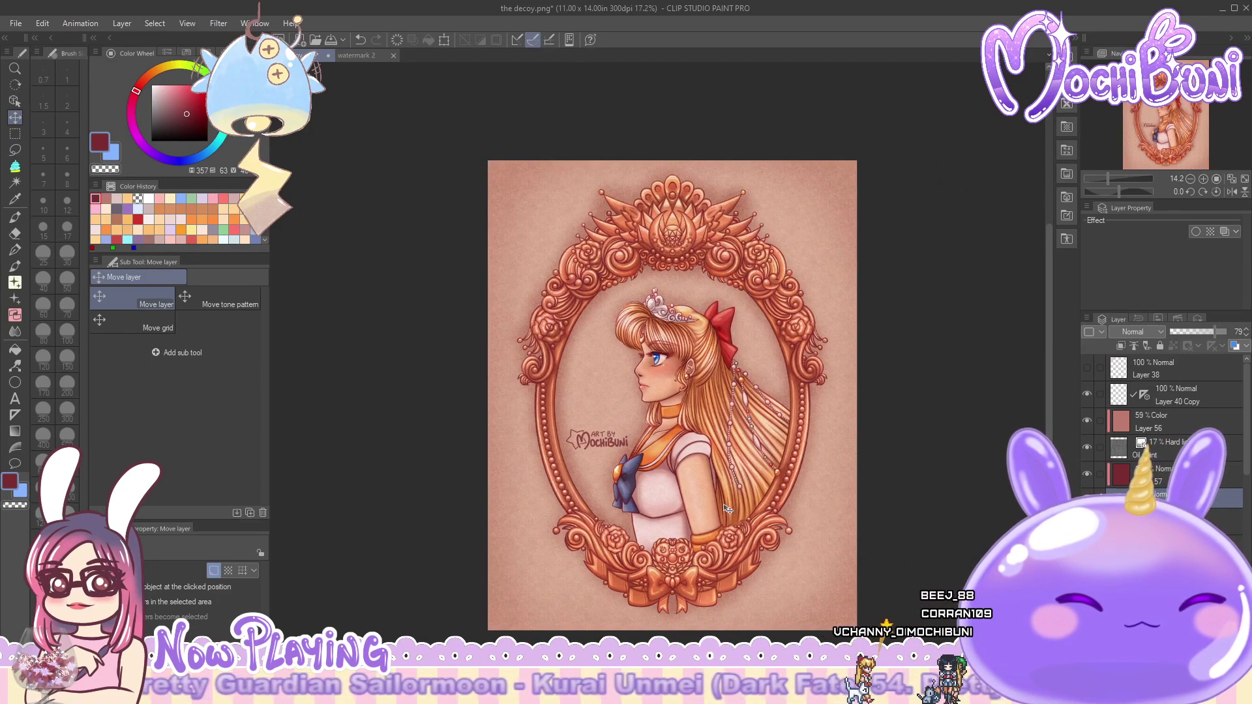
{"action": "mouse_move", "coordinate": [658, 459]}
{"action": "left_mouse_down"}
{"action": "mouse_move", "coordinate": [680, 426]}
{"action": "mouse_move", "coordinate": [665, 455]}
{"action": "left_mouse_up"}
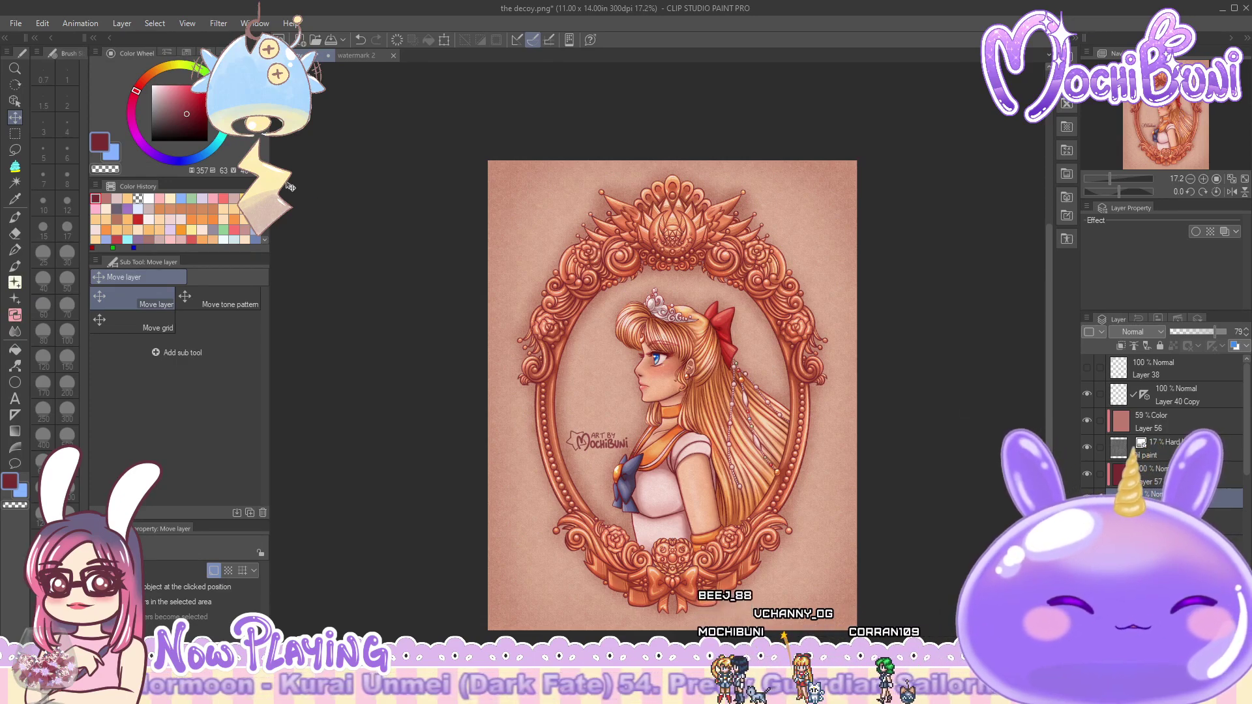
{"action": "left_click", "coordinate": [19, 24]}
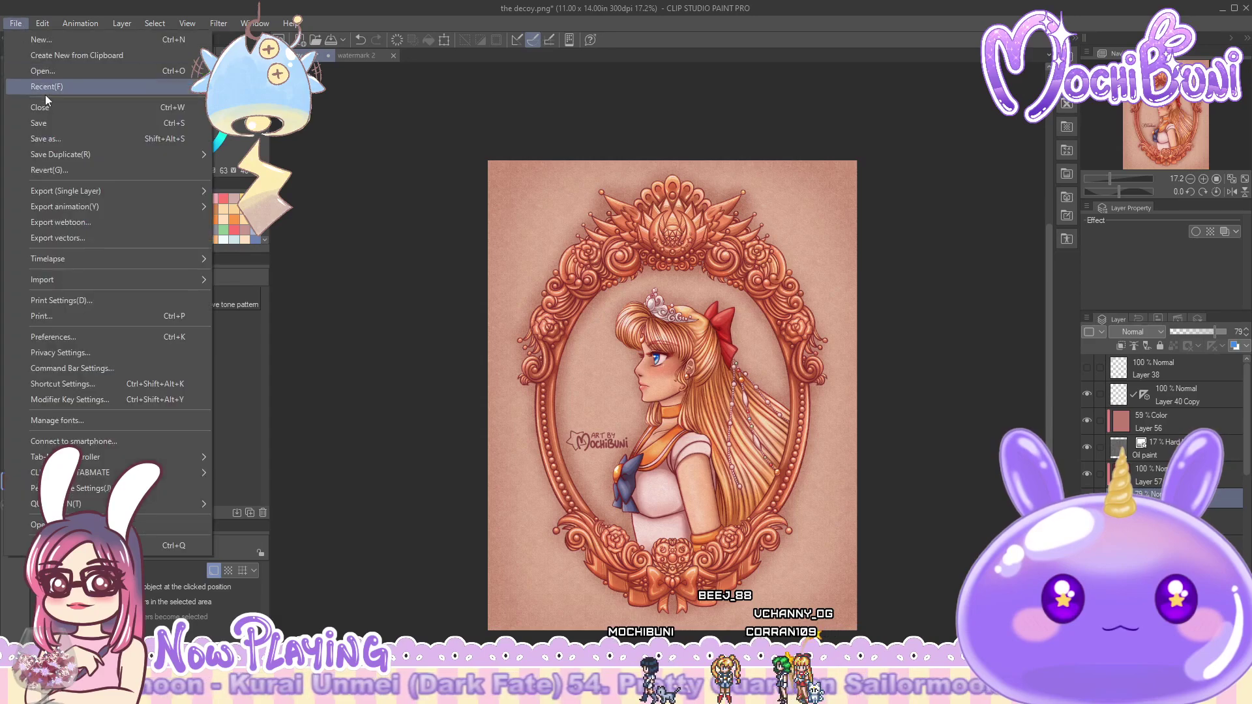
{"action": "left_click", "coordinate": [61, 141]}
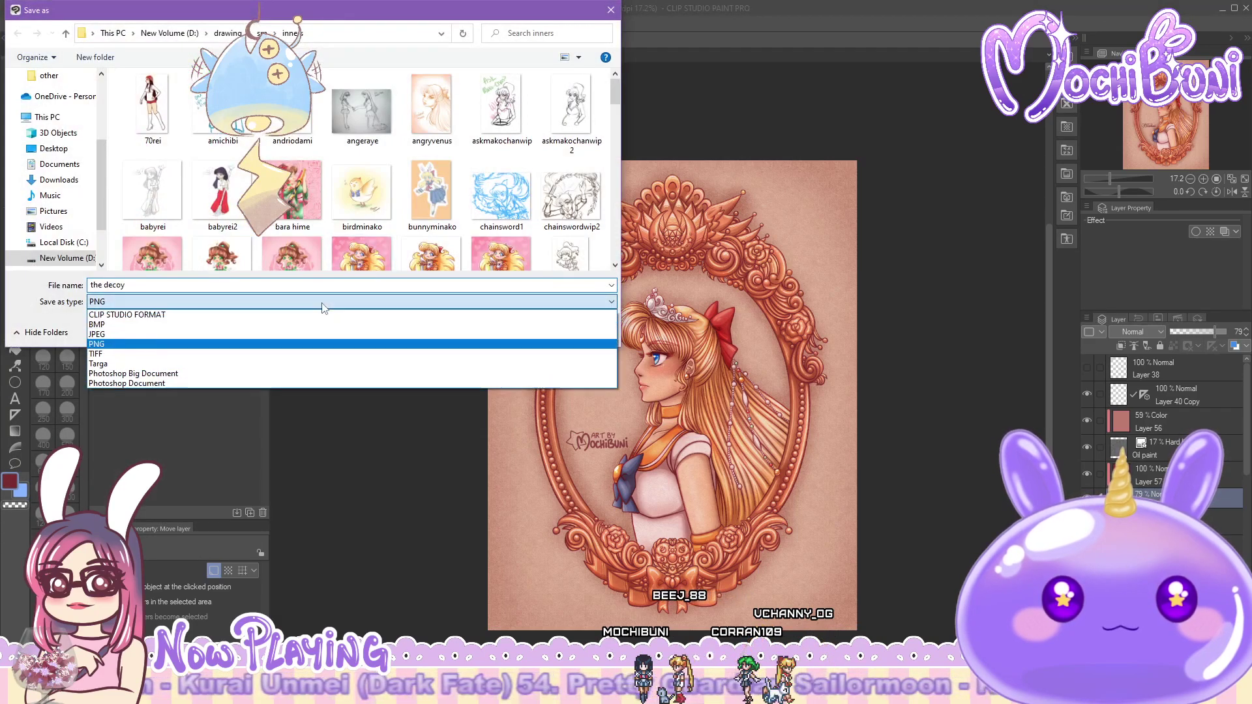
{"action": "left_click", "coordinate": [331, 284]}
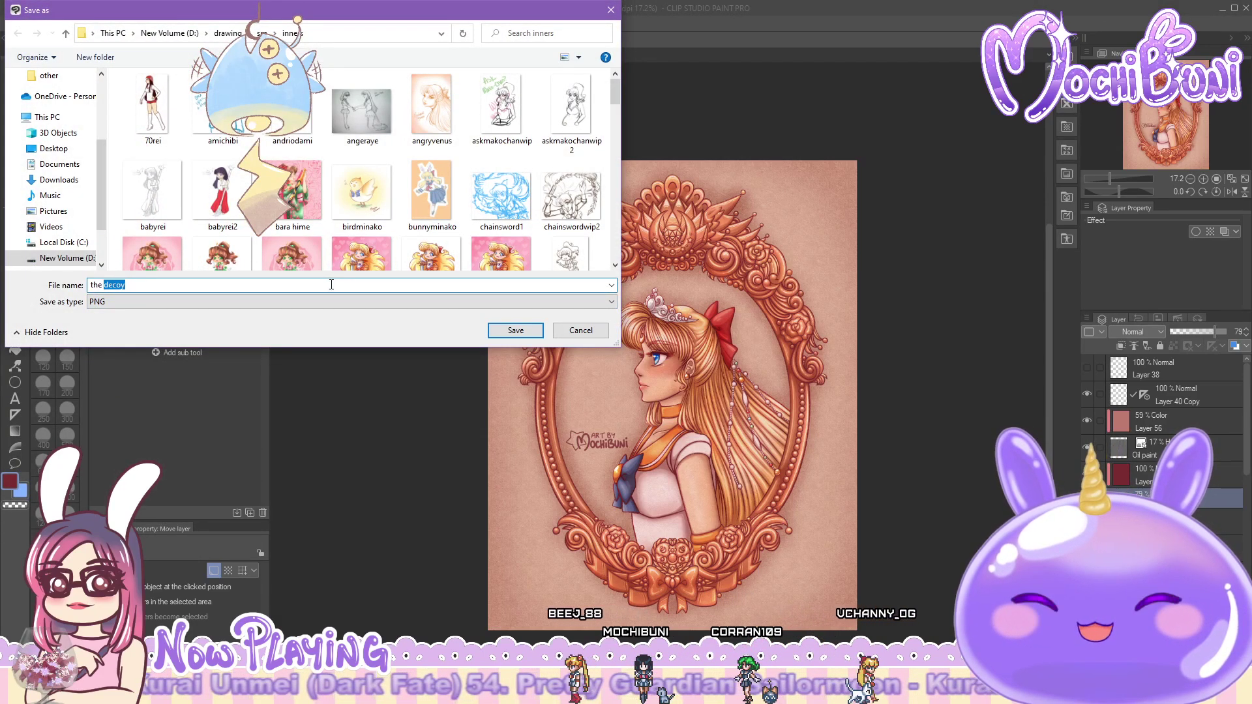
{"action": "type", "text": "pre"}
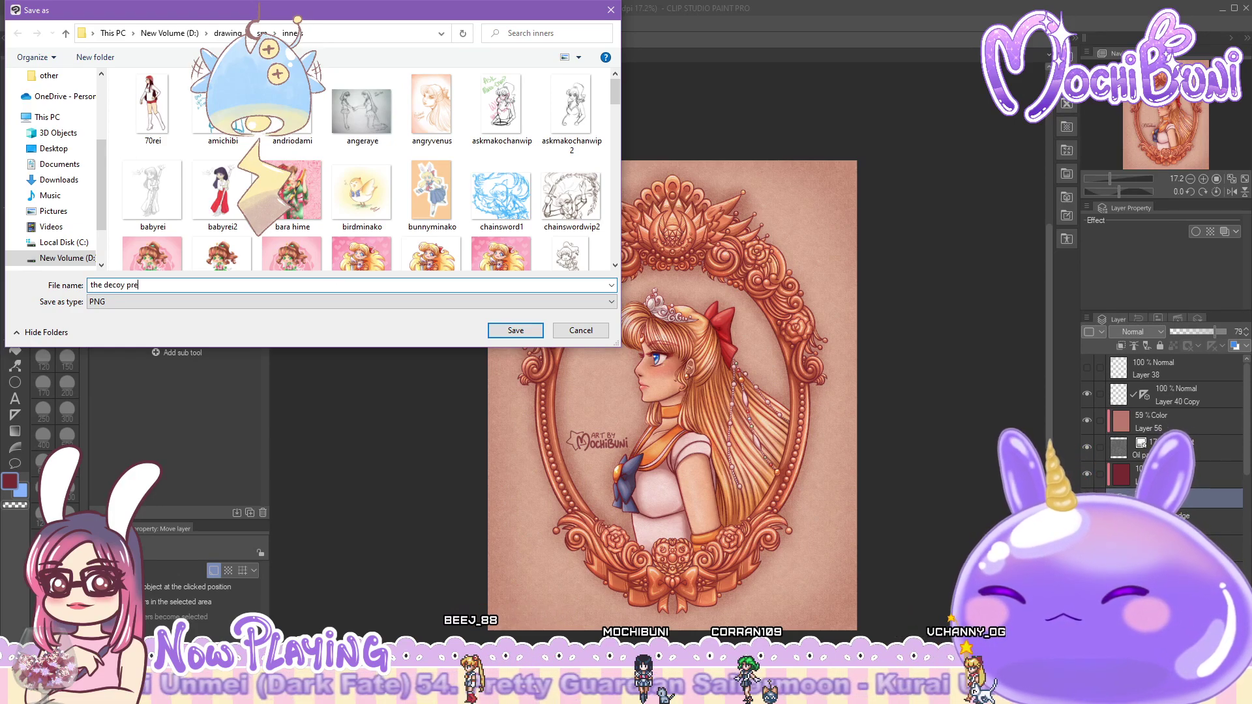
{"action": "type", "text": "view"}
{"action": "key", "text": "Return"}
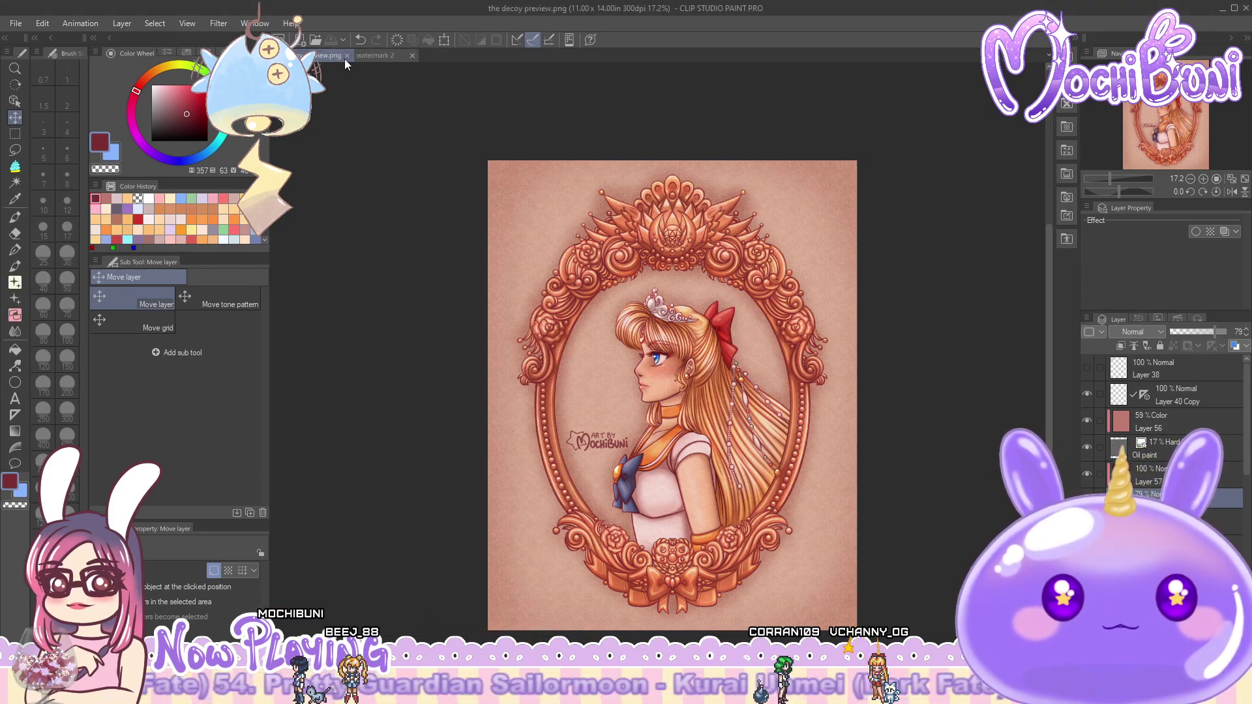
- Close the open documents and reopen the flattened the decoy preview.png from the recent files
{"action": "left_click", "coordinate": [346, 56]}
{"action": "left_click", "coordinate": [329, 56]}
{"action": "left_click", "coordinate": [16, 23]}
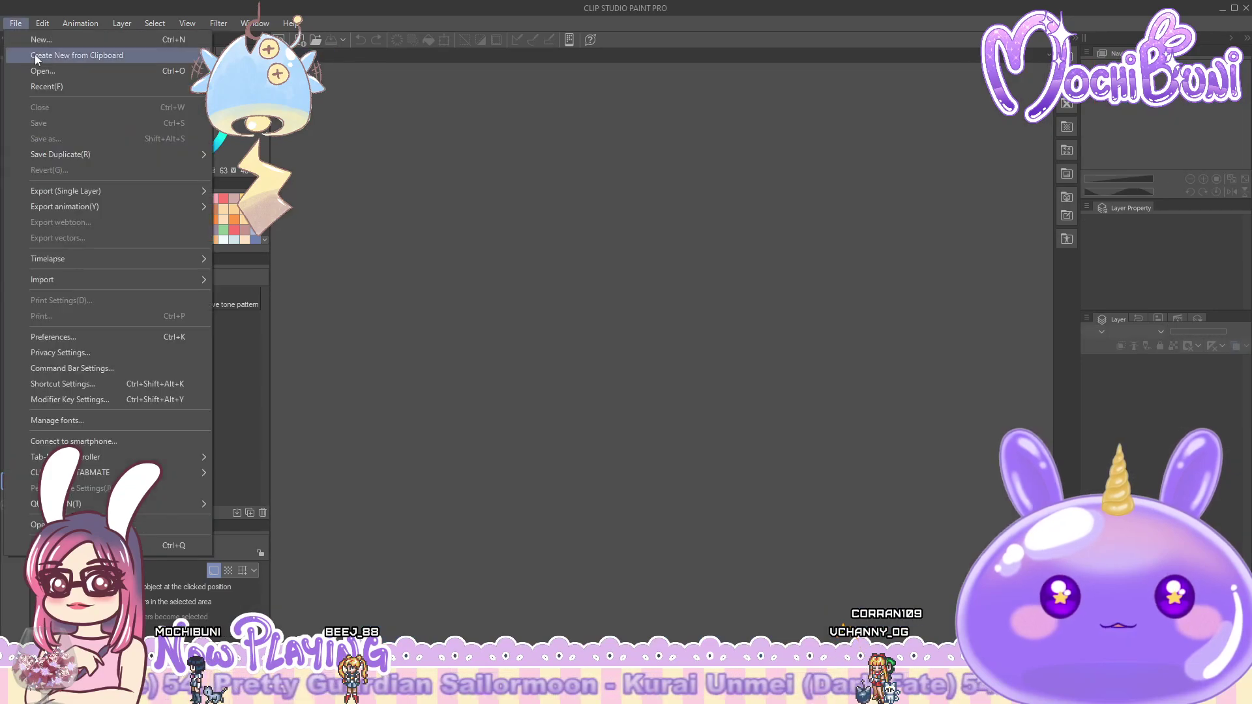
{"action": "mouse_move", "coordinate": [194, 92]}
{"action": "left_click", "coordinate": [373, 94]}
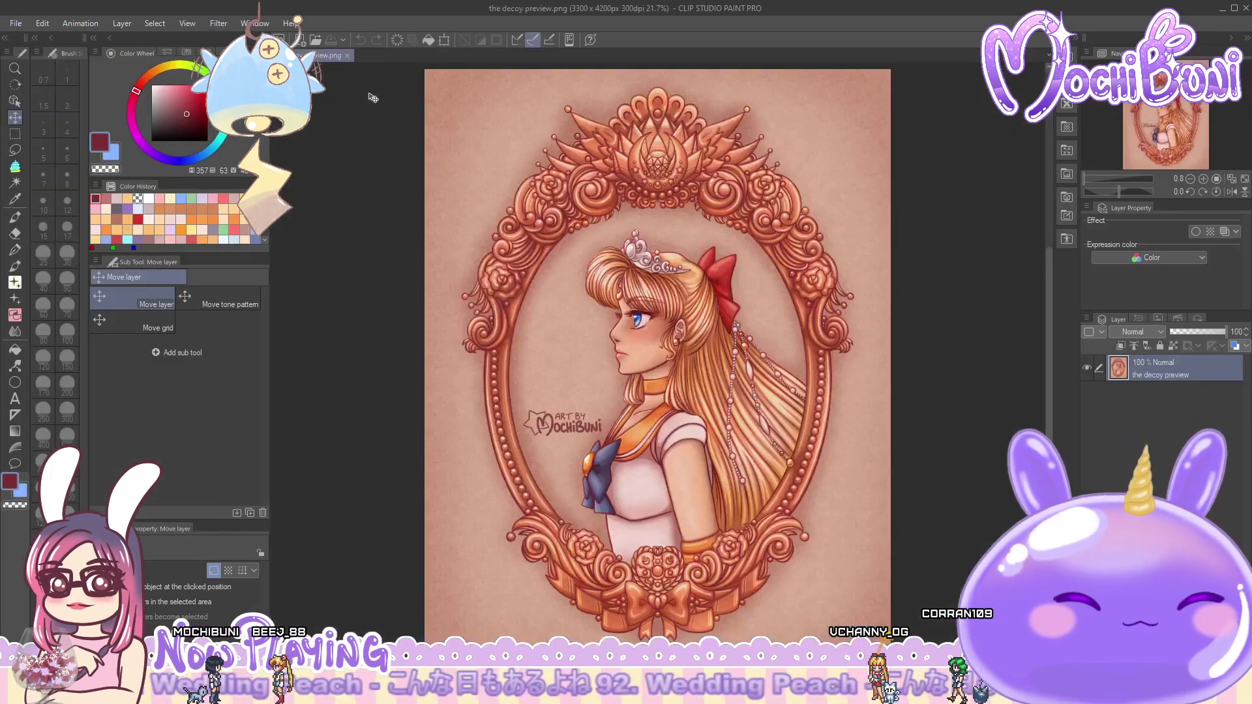
- Reduce the preview's image resolution to 1650 x 2100 px, keeping 300 dpi
{"action": "left_click", "coordinate": [42, 23]}
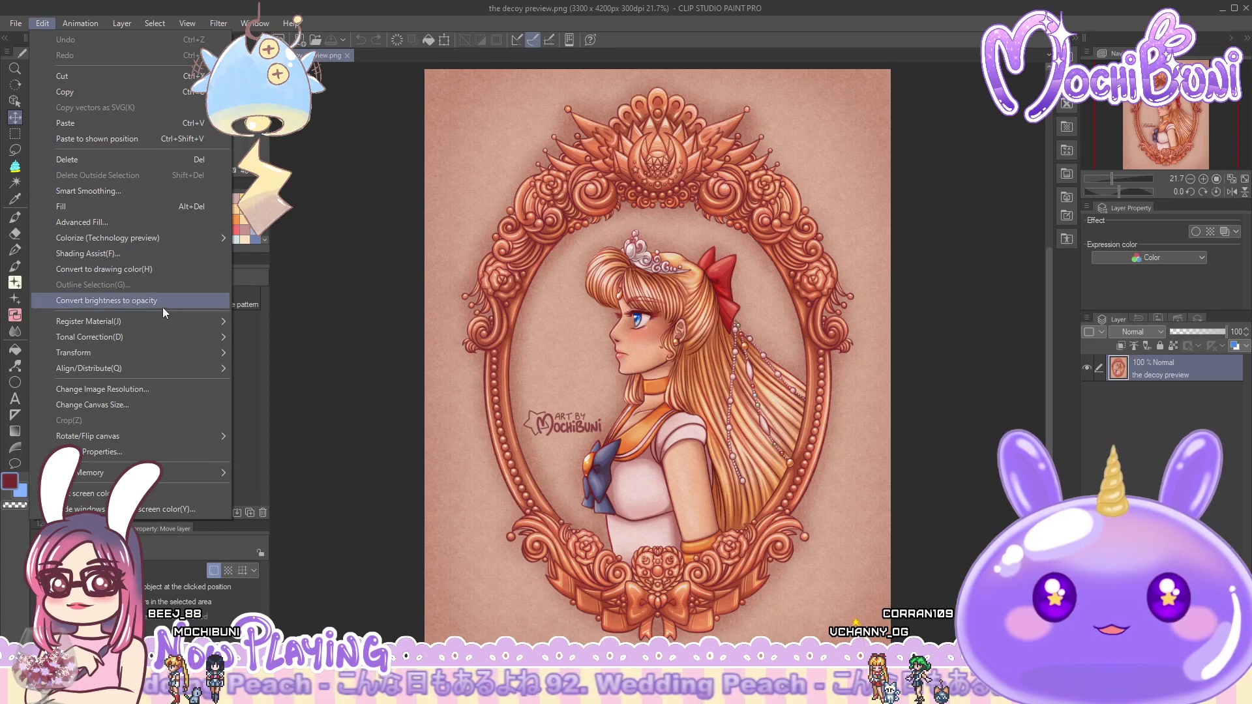
{"action": "mouse_move", "coordinate": [177, 360]}
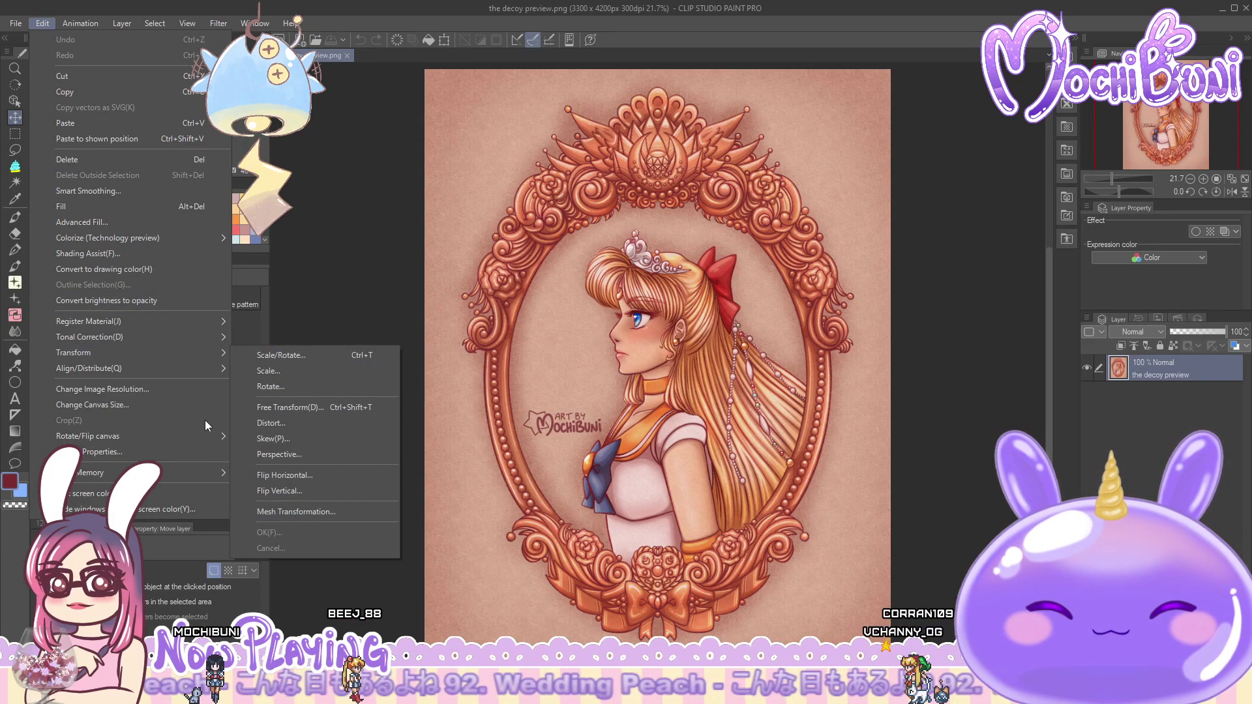
{"action": "left_click", "coordinate": [209, 389]}
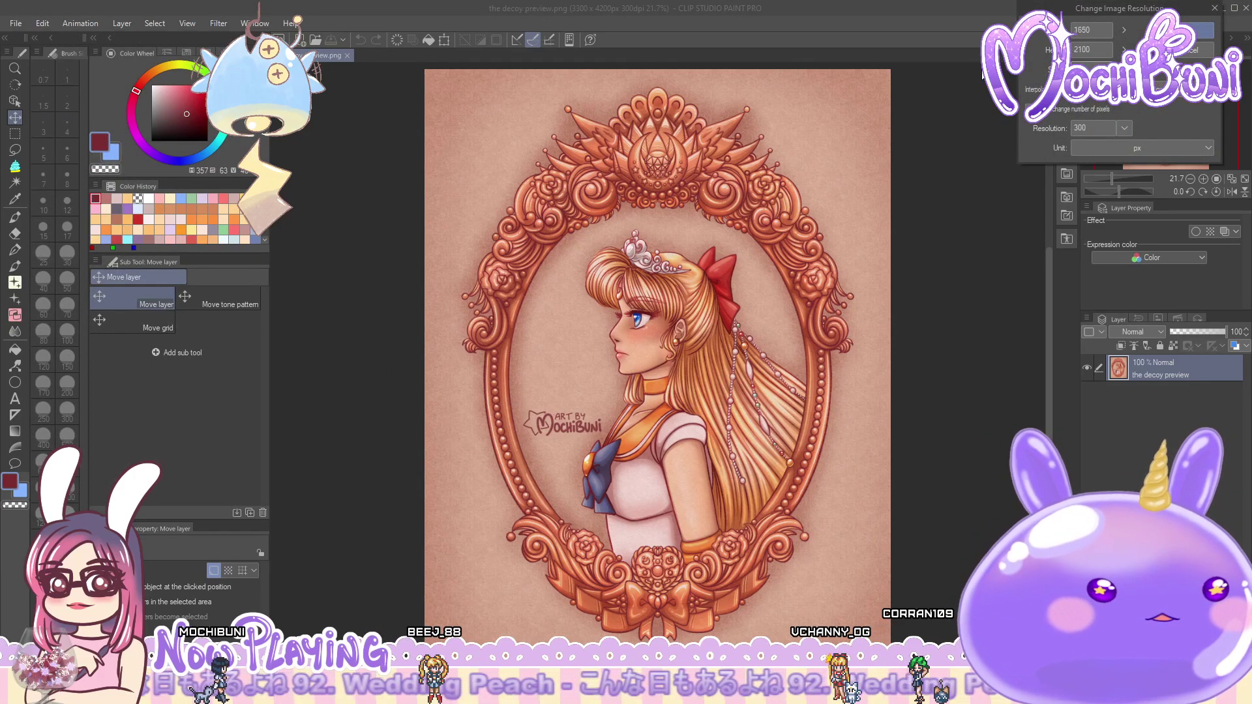
{"action": "key", "text": "Return"}
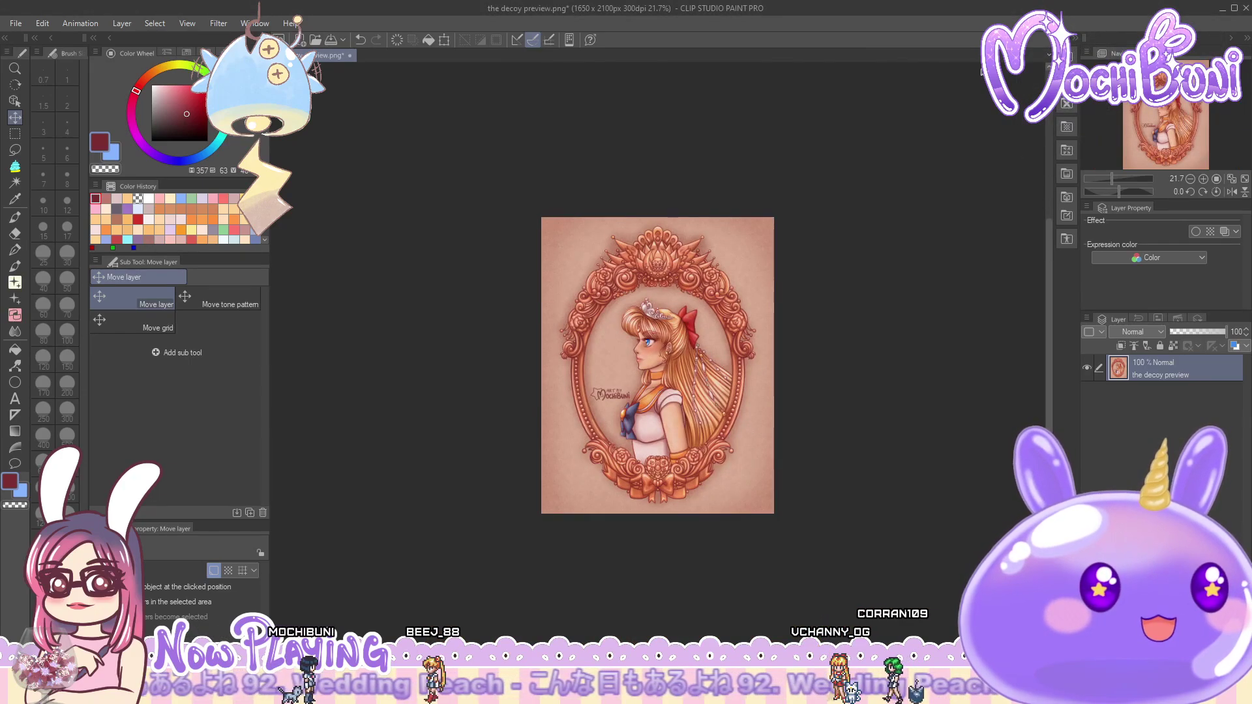
- Reduce the preview image further to 1238 x 1575 px at 300 dpi
{"action": "left_click", "coordinate": [1217, 178]}
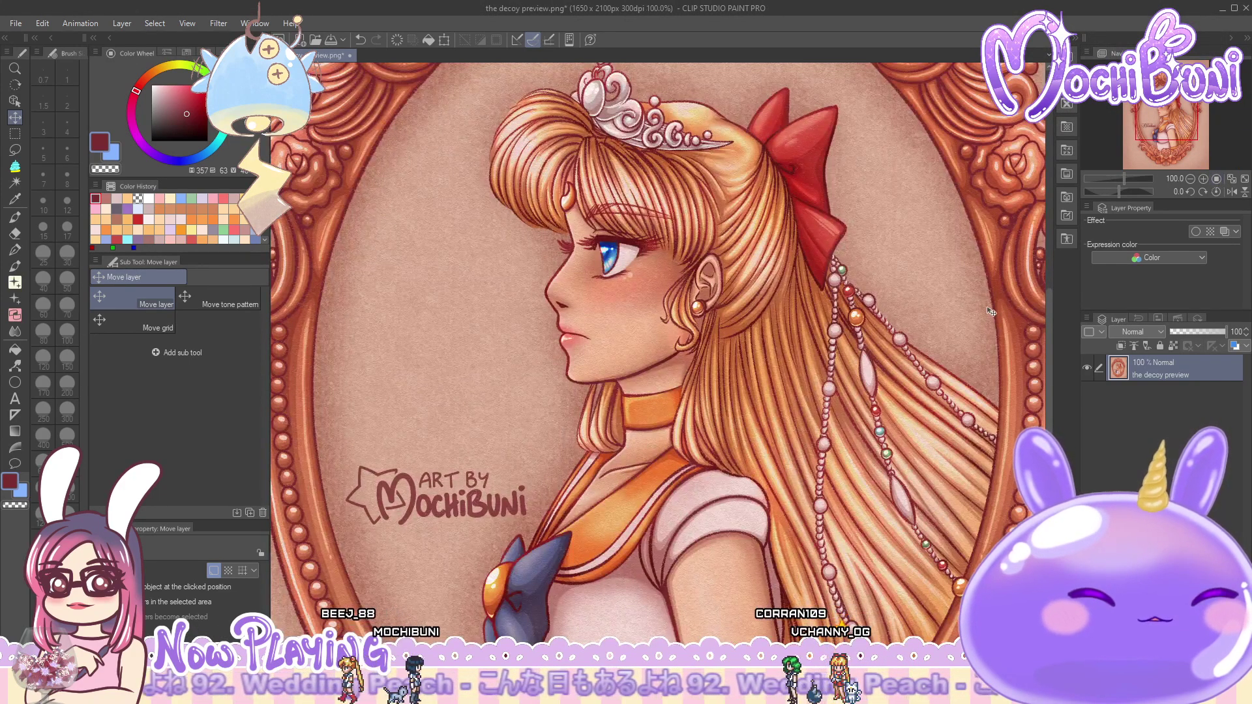
{"action": "left_click", "coordinate": [1244, 179]}
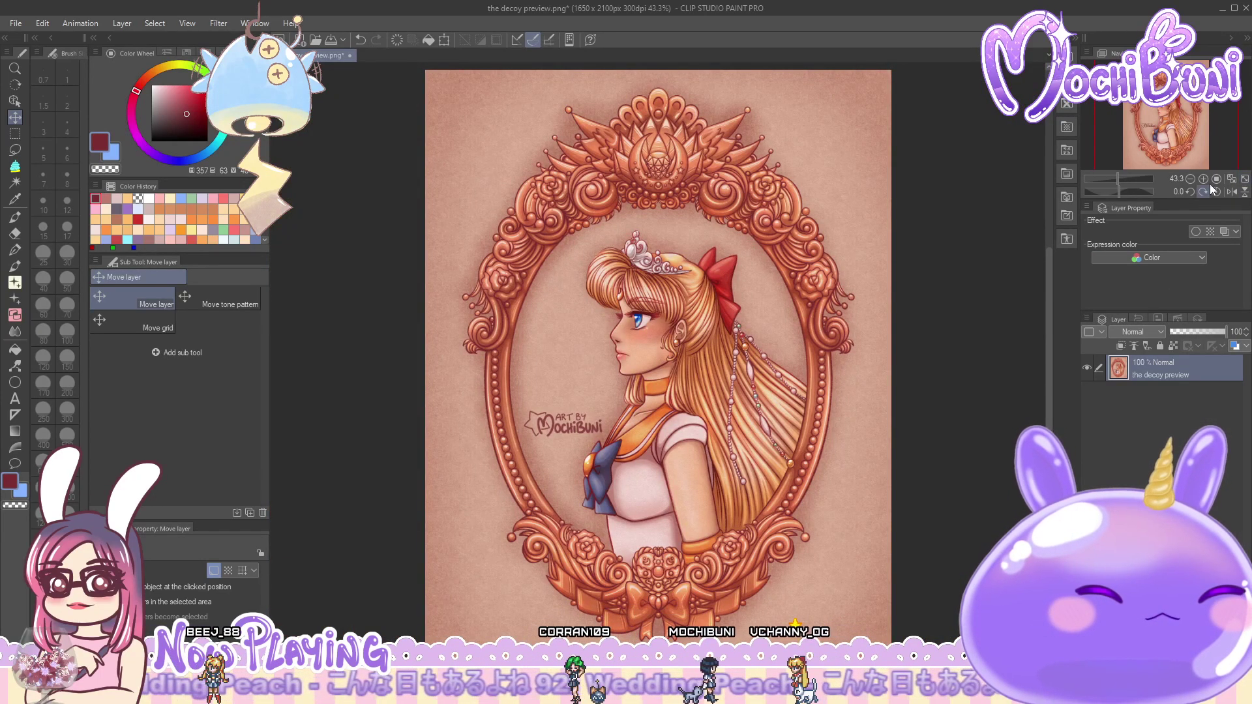
{"action": "left_click", "coordinate": [1215, 179]}
{"action": "left_click", "coordinate": [1244, 181]}
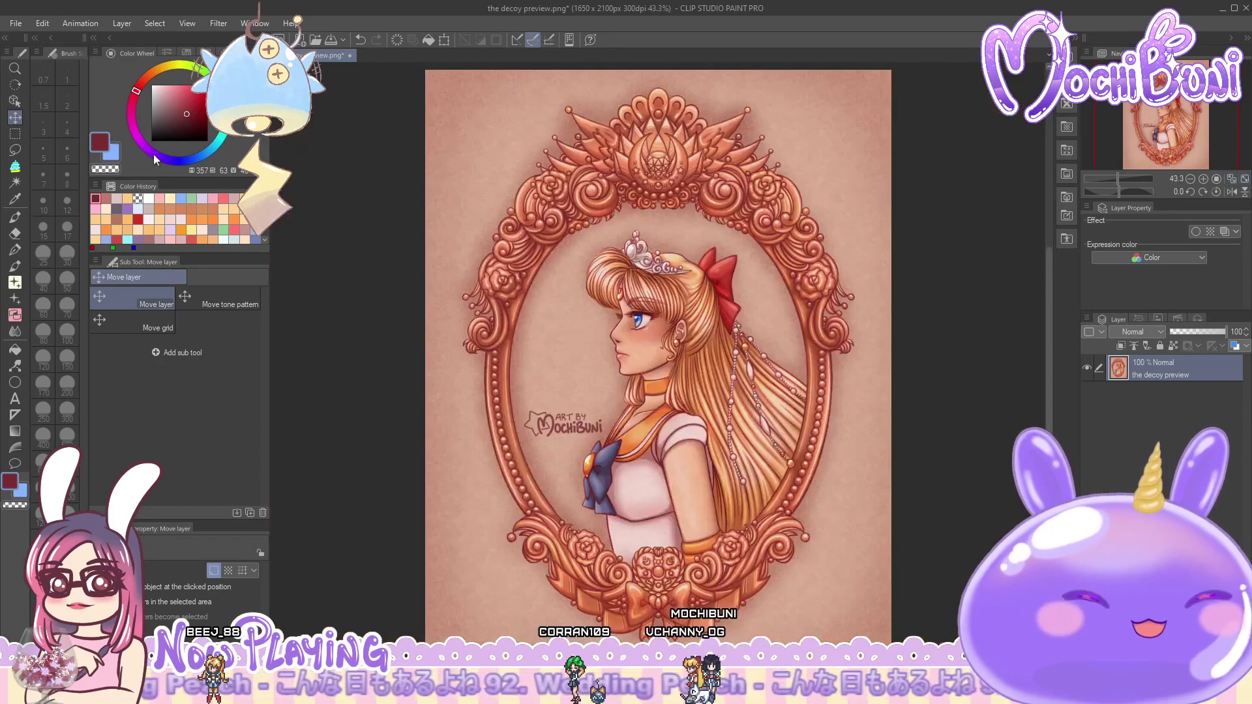
{"action": "left_click", "coordinate": [43, 23]}
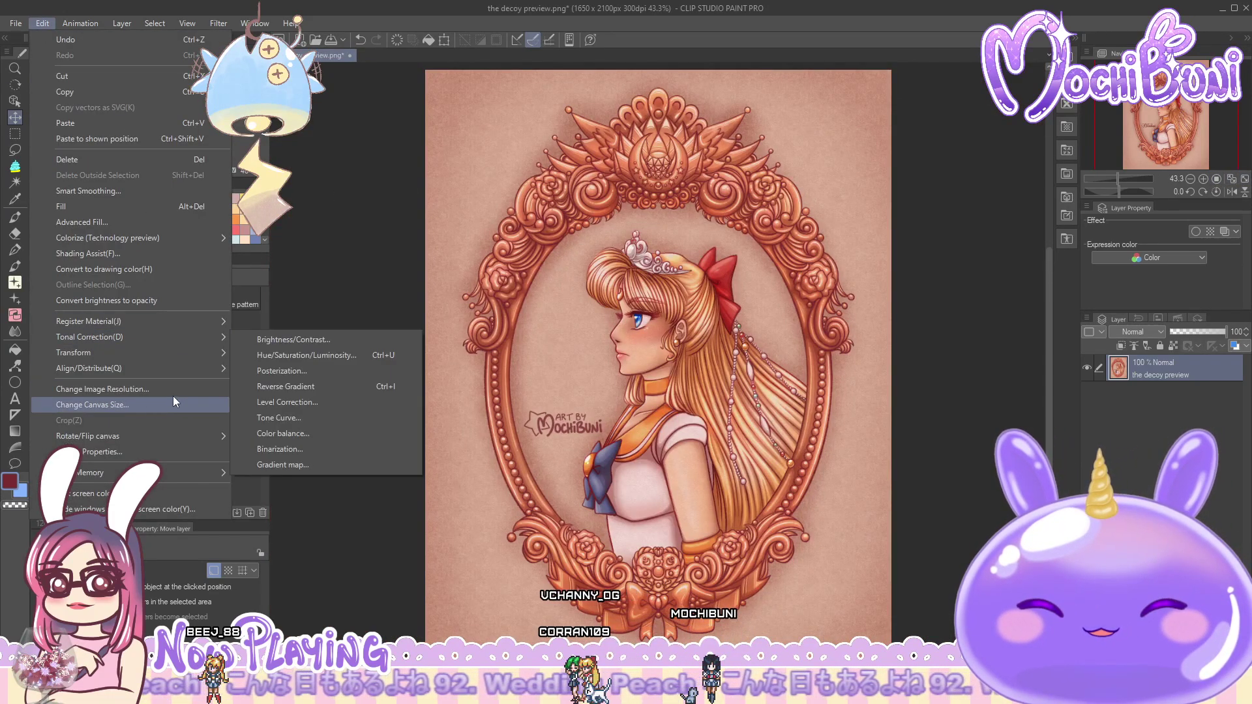
{"action": "left_click", "coordinate": [130, 410]}
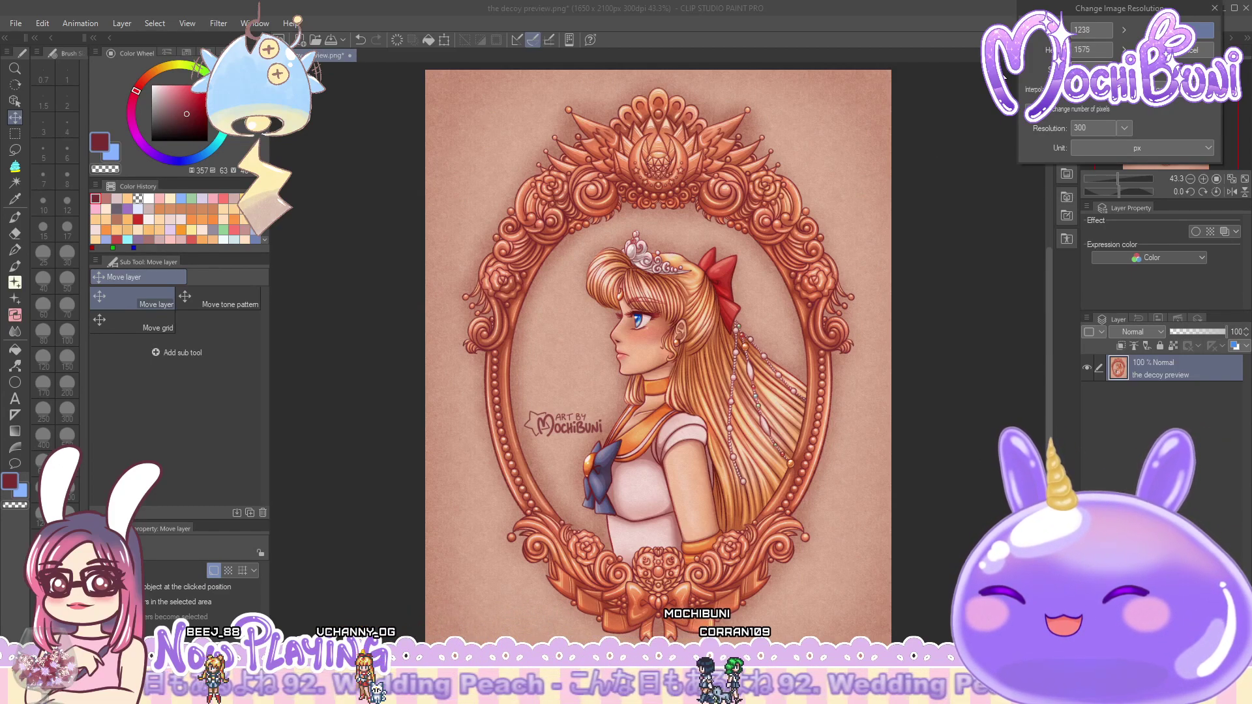
{"action": "left_click", "coordinate": [1173, 30]}
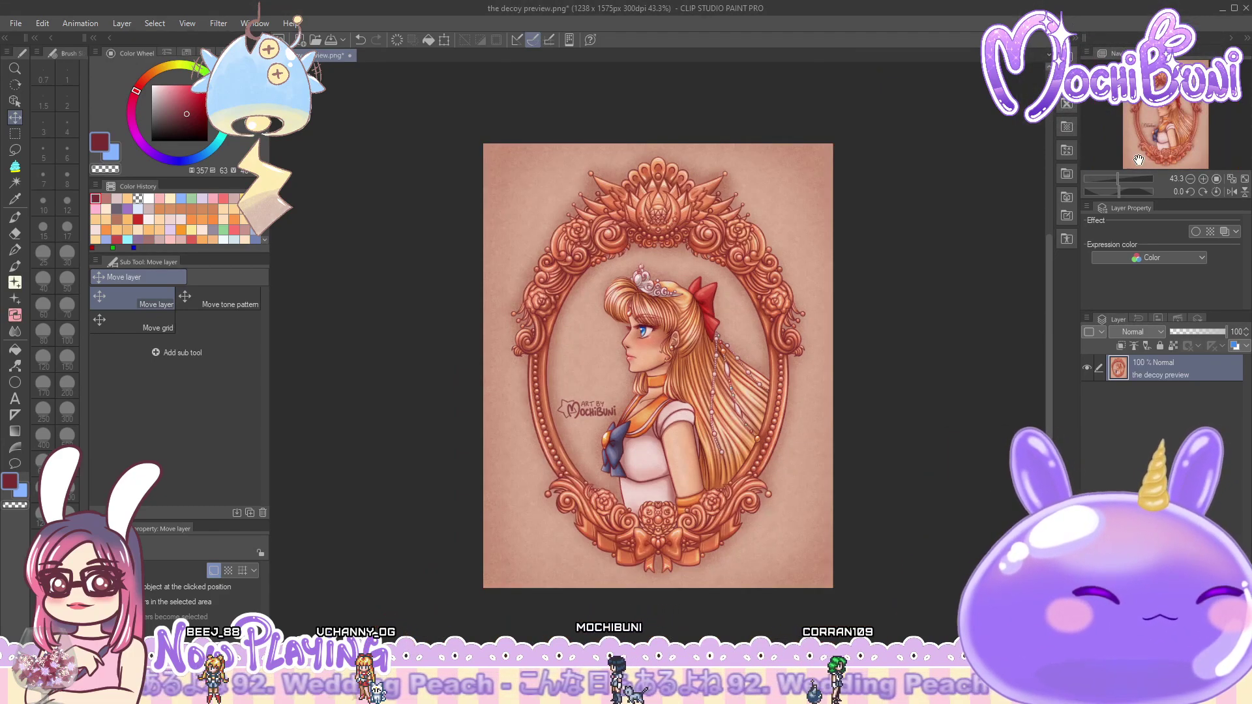
- Save the downsized image over the existing PNG the decoy preview, accepting the loss of layer information
{"action": "left_click", "coordinate": [1215, 179]}
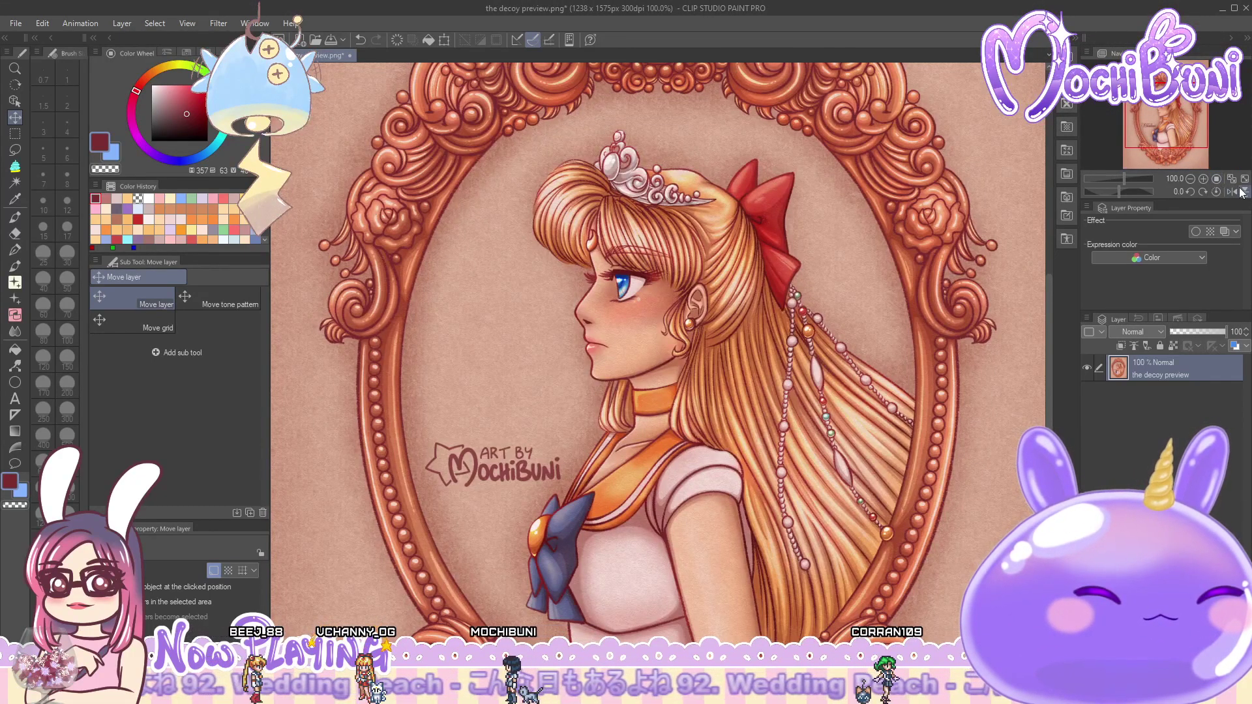
{"action": "left_click", "coordinate": [1246, 180]}
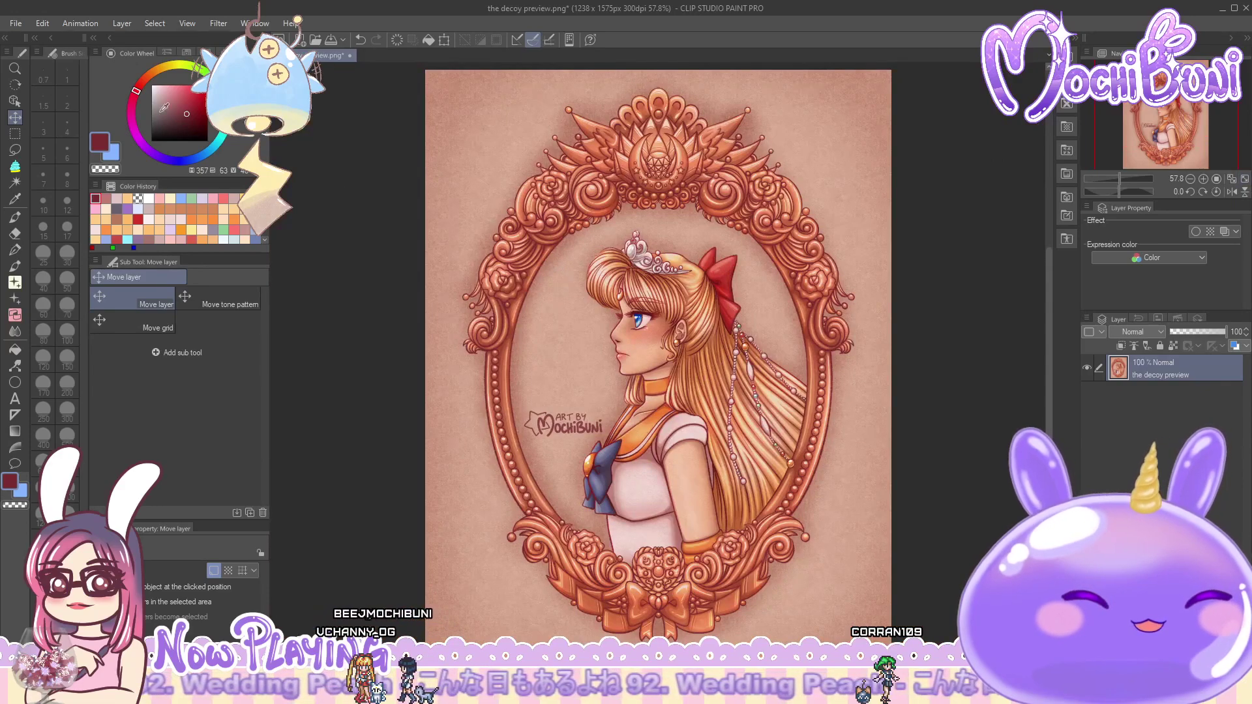
{"action": "left_click", "coordinate": [15, 23]}
{"action": "left_click", "coordinate": [44, 124]}
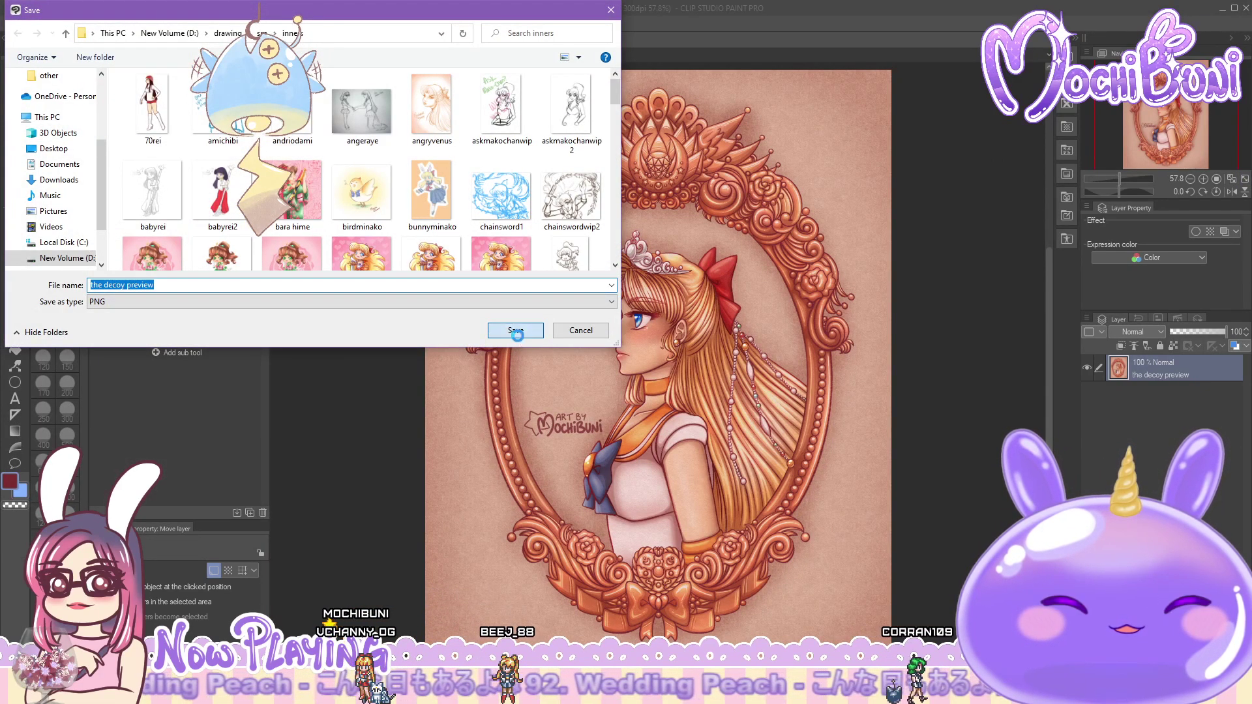
{"action": "left_click", "coordinate": [515, 331]}
{"action": "left_click", "coordinate": [657, 346]}
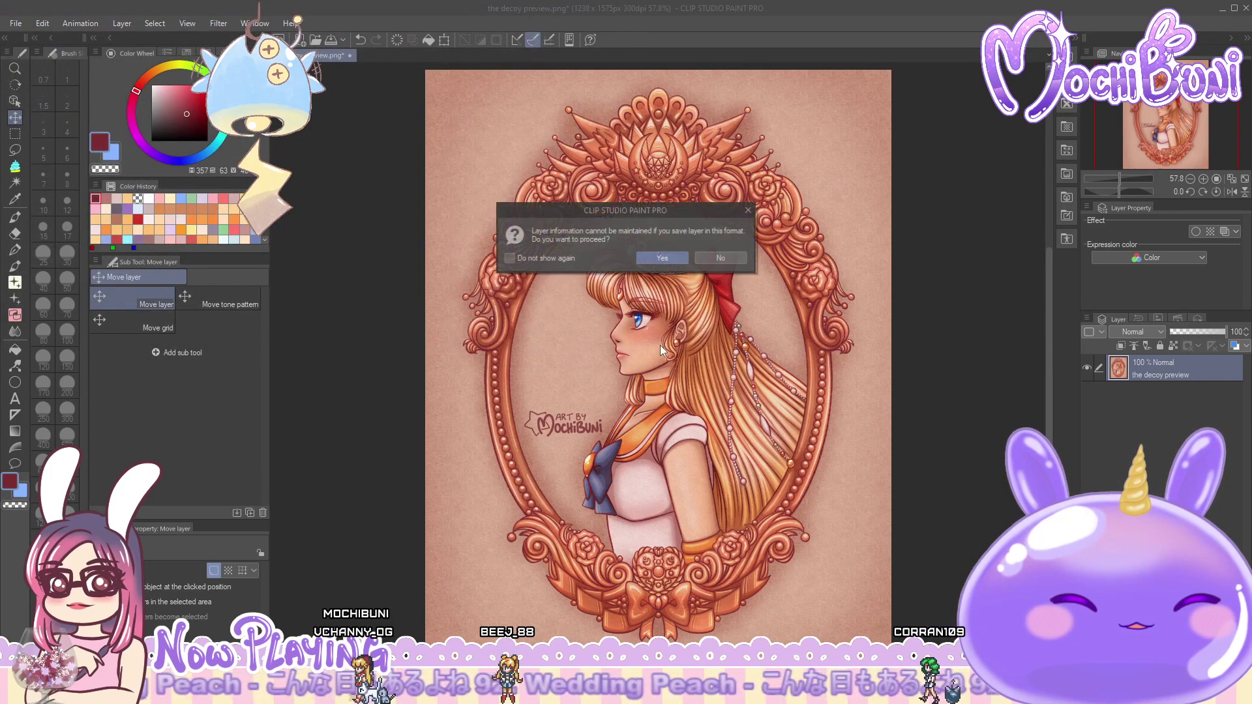
{"action": "left_click", "coordinate": [658, 259]}
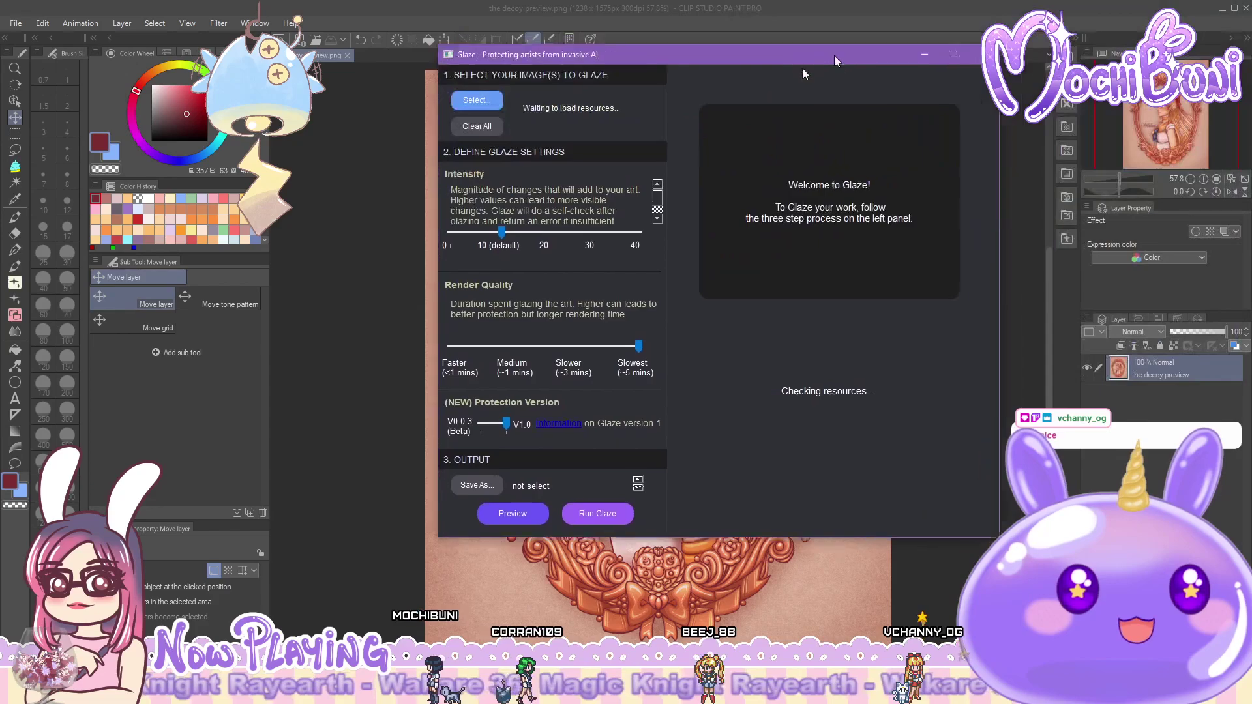
- Switch to Glaze and place its window over the artwork
{"action": "left_click_drag", "start_coordinate": [835, 56], "coordinate": [699, 84]}
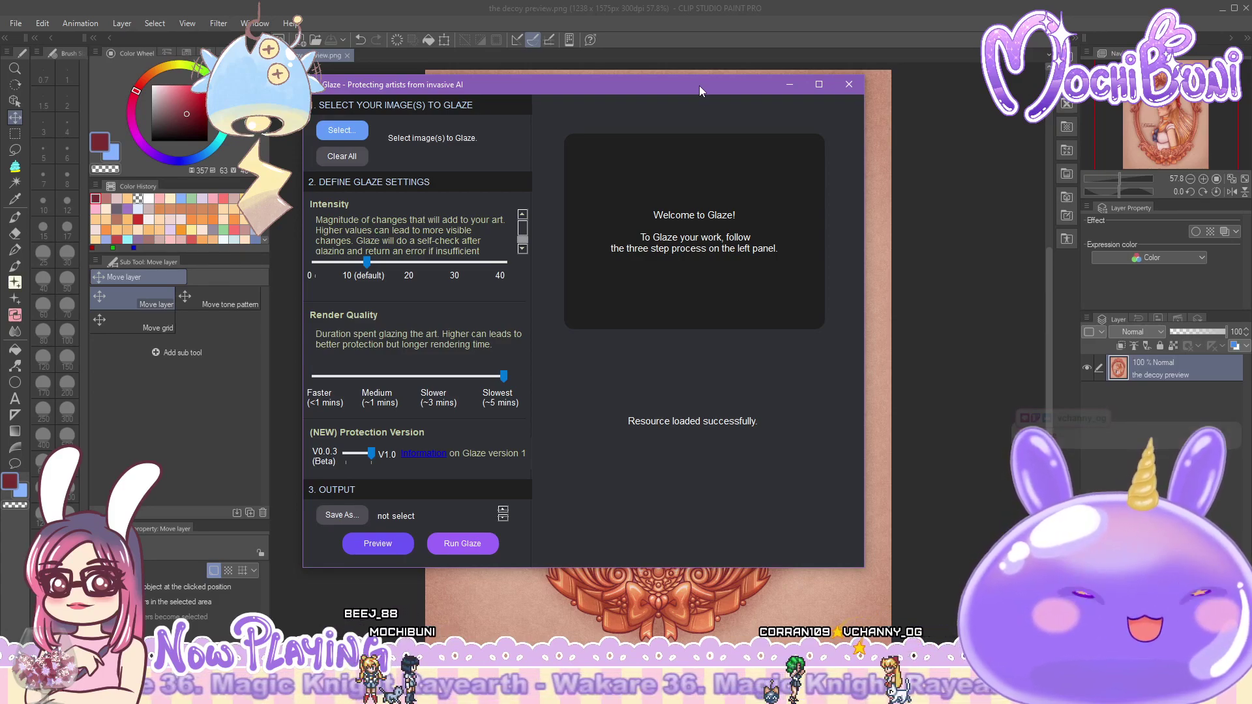
{"action": "left_click_drag", "start_coordinate": [632, 88], "coordinate": [663, 45]}
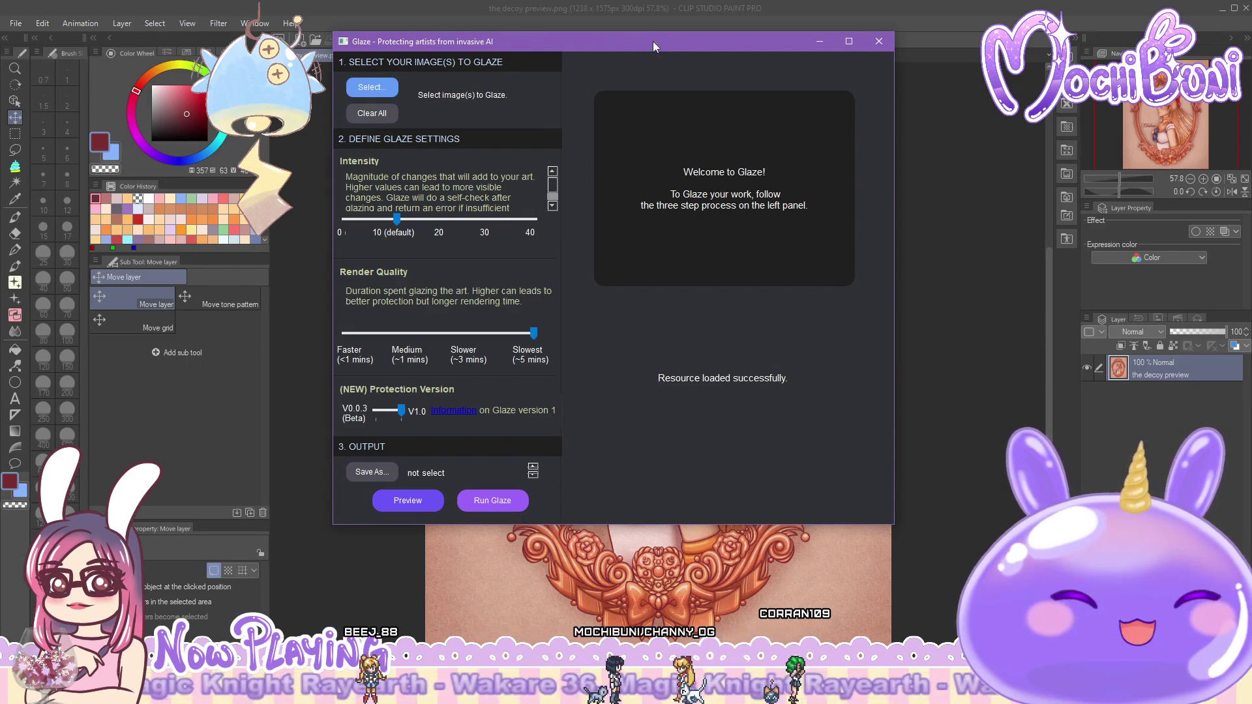
{"action": "left_click_drag", "start_coordinate": [652, 41], "coordinate": [630, 56]}
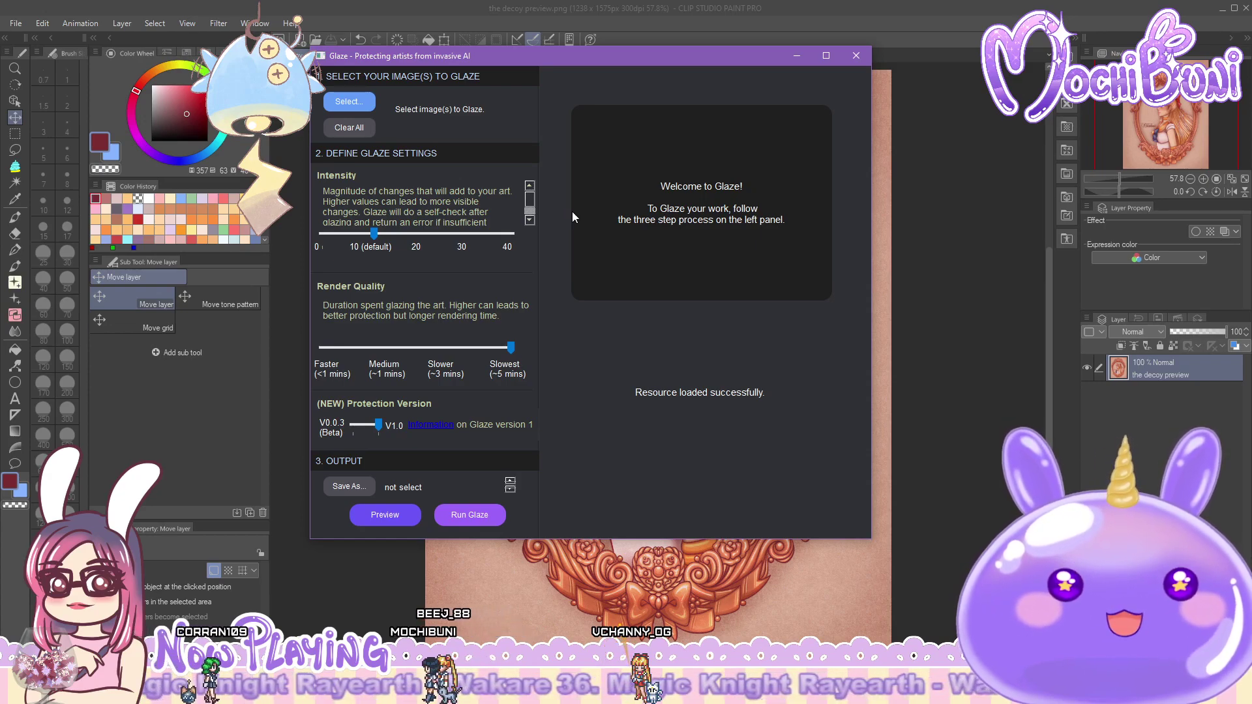
{"action": "mouse_move", "coordinate": [558, 62]}
{"action": "left_mouse_down"}
{"action": "mouse_move", "coordinate": [566, 84]}
{"action": "mouse_move", "coordinate": [576, 77]}
{"action": "left_mouse_up"}
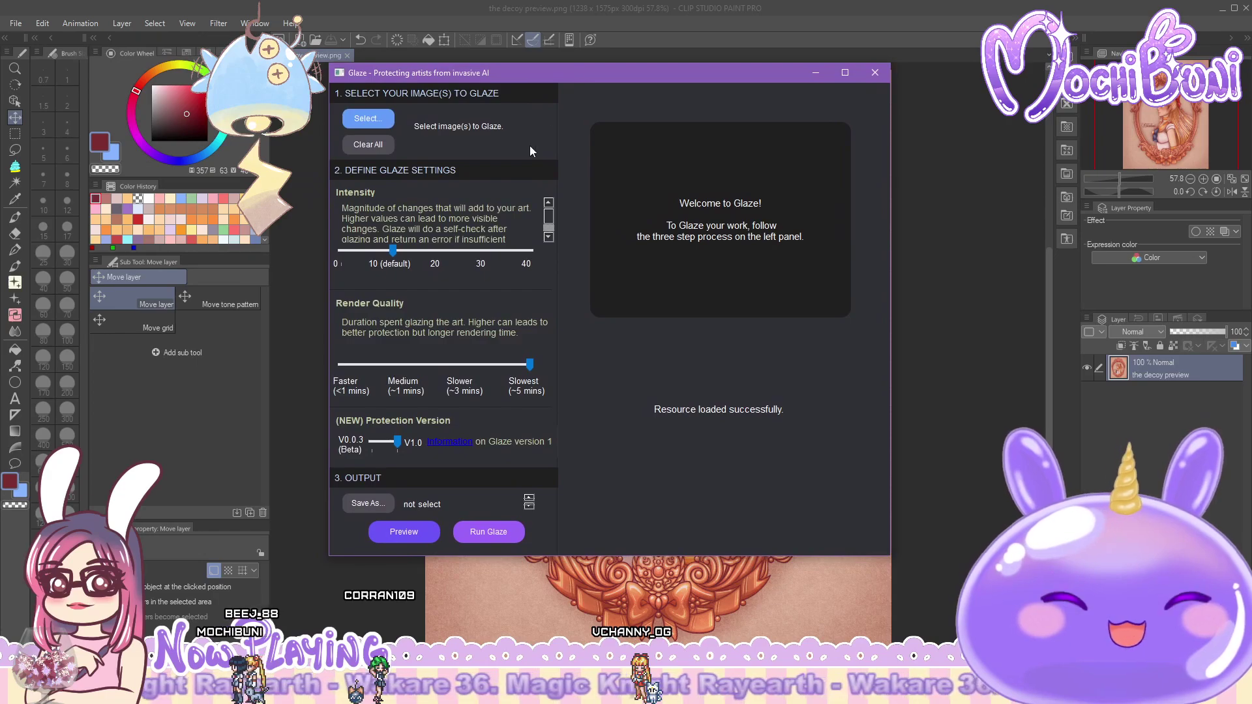
- Load the decoy preview from the drawing > sm > inners folder as the image to glaze
{"action": "left_click", "coordinate": [382, 120]}
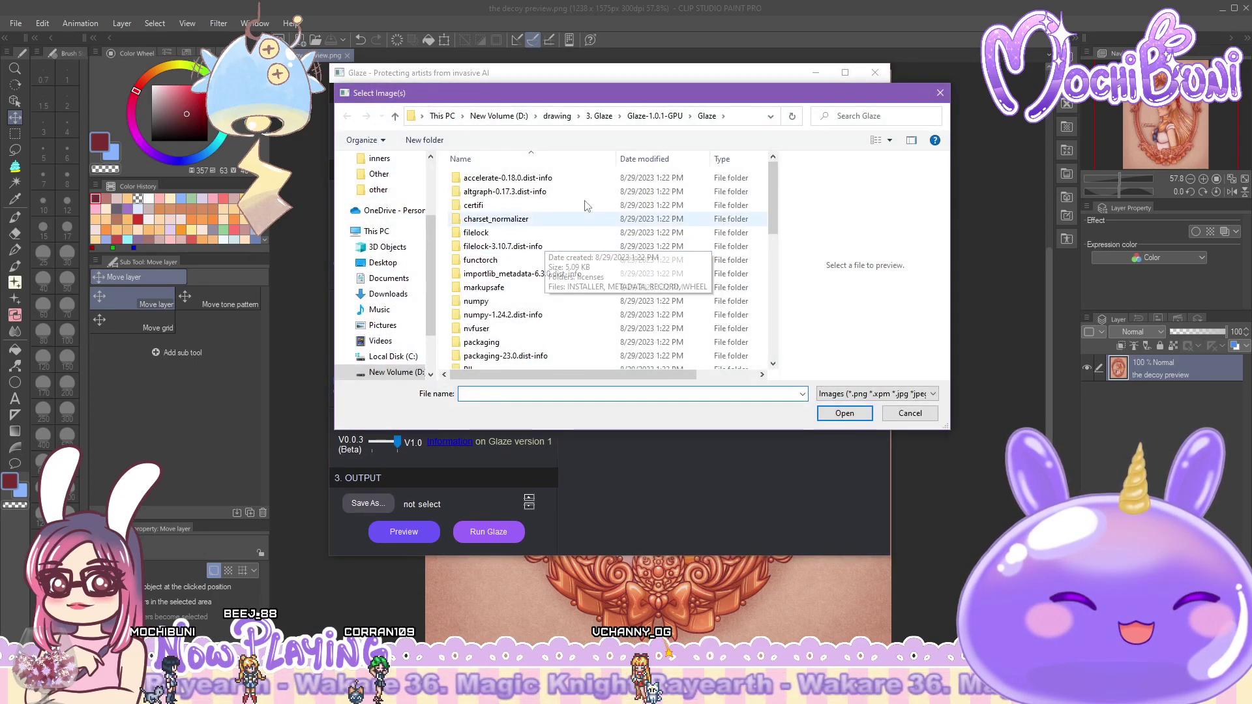
{"action": "left_click", "coordinate": [557, 116]}
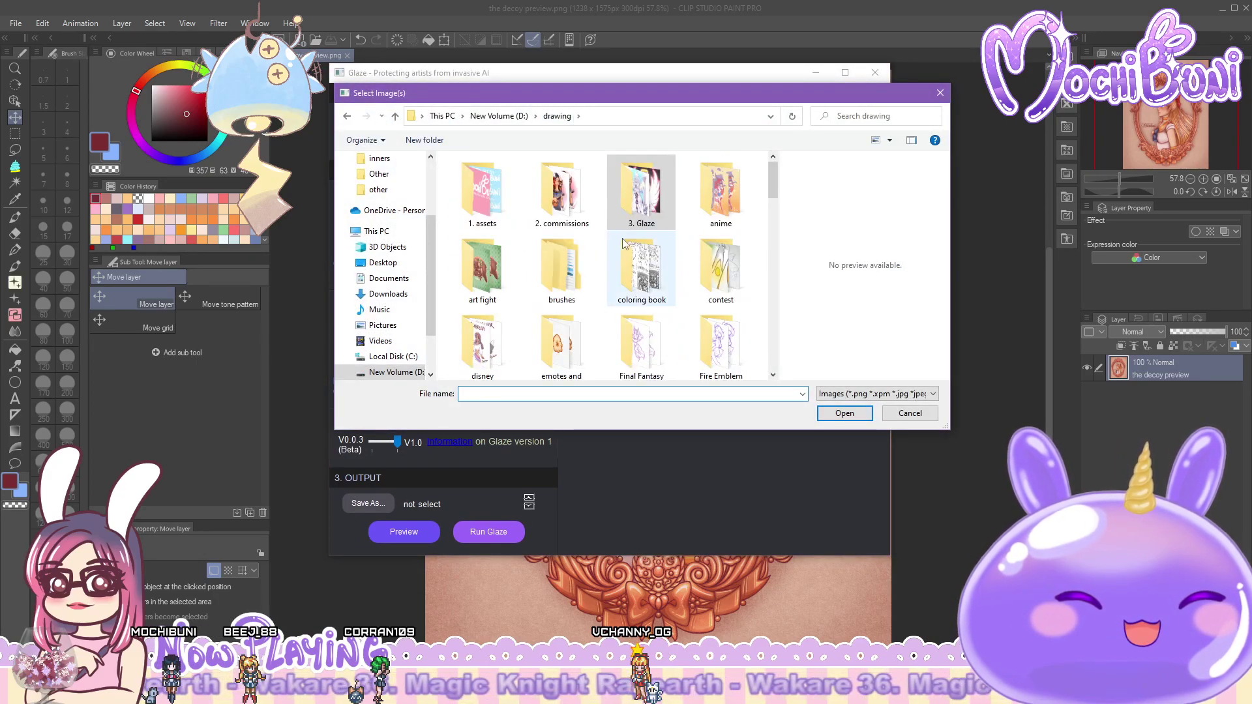
{"action": "scroll", "coordinate": [608, 289], "scroll_direction": "down", "scroll_amount": 3}
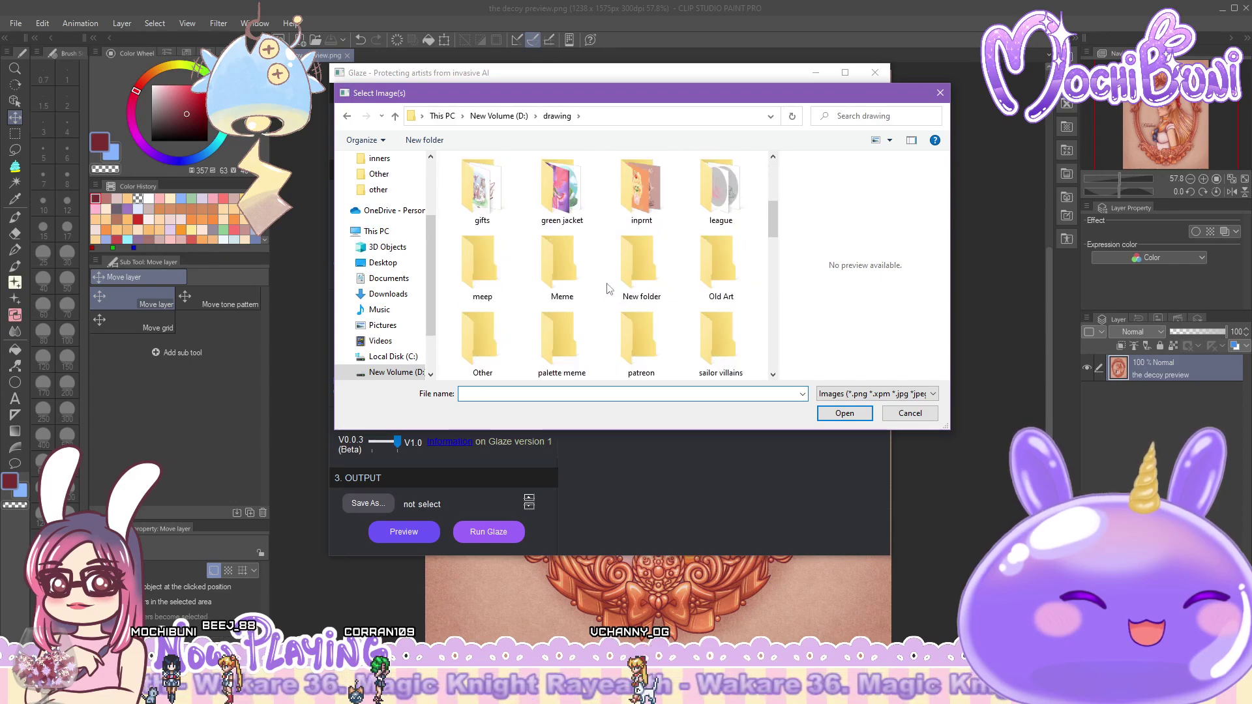
{"action": "scroll", "coordinate": [608, 289], "scroll_direction": "down", "scroll_amount": 2}
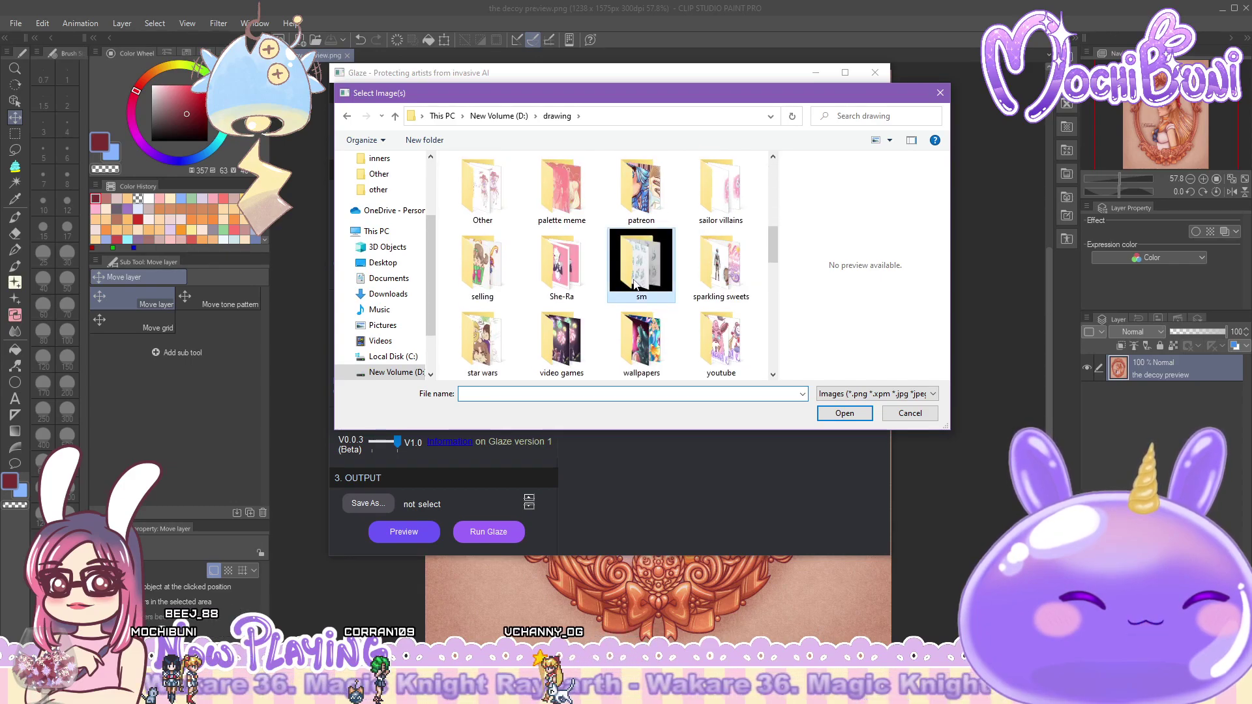
{"action": "double_click", "coordinate": [634, 282]}
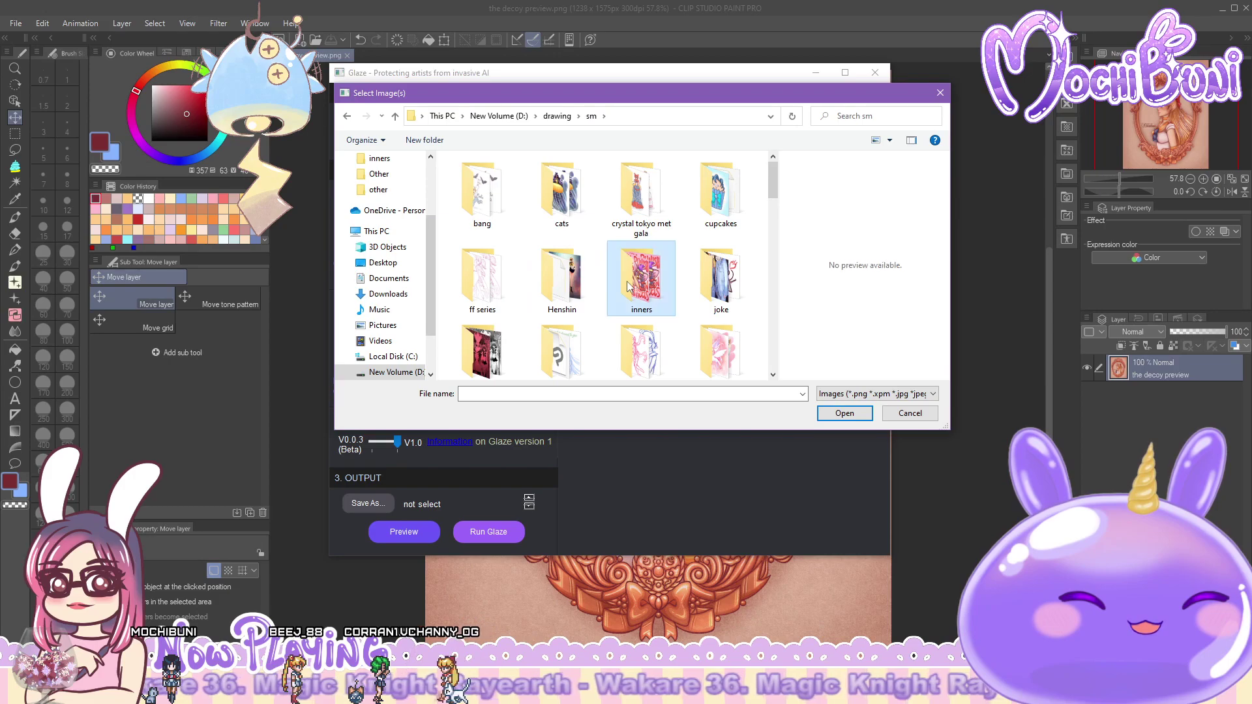
{"action": "double_click", "coordinate": [628, 285]}
{"action": "scroll", "coordinate": [623, 287], "scroll_direction": "down", "scroll_amount": 5}
{"action": "scroll", "coordinate": [620, 287], "scroll_direction": "down", "scroll_amount": 10}
{"action": "scroll", "coordinate": [620, 287], "scroll_direction": "down", "scroll_amount": 10}
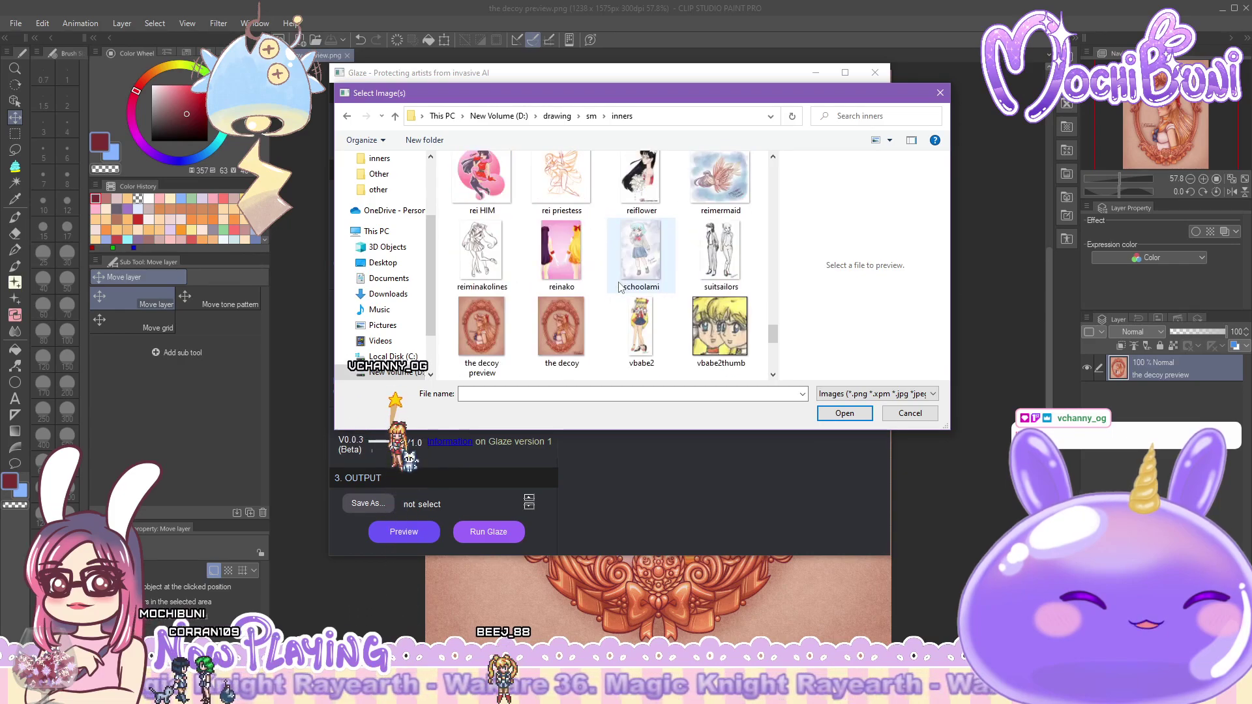
{"action": "scroll", "coordinate": [620, 287], "scroll_direction": "down", "scroll_amount": 3}
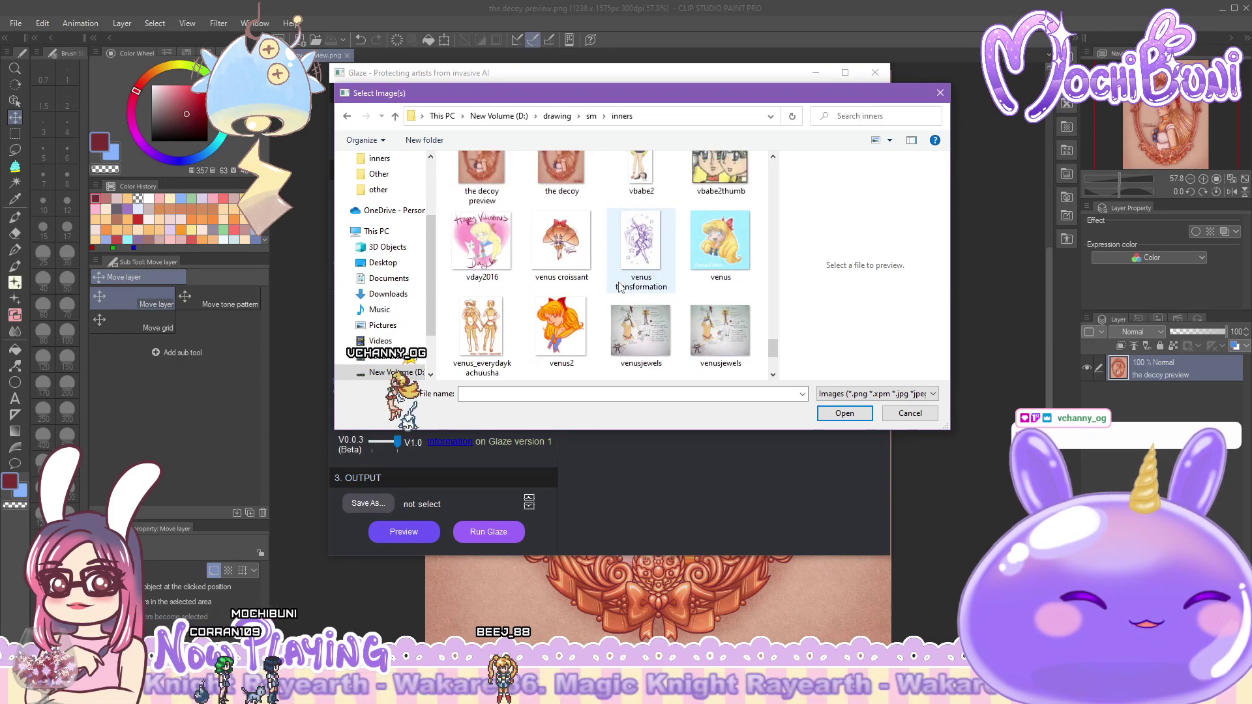
{"action": "scroll", "coordinate": [619, 285], "scroll_direction": "up", "scroll_amount": 1}
{"action": "double_click", "coordinate": [482, 189]}
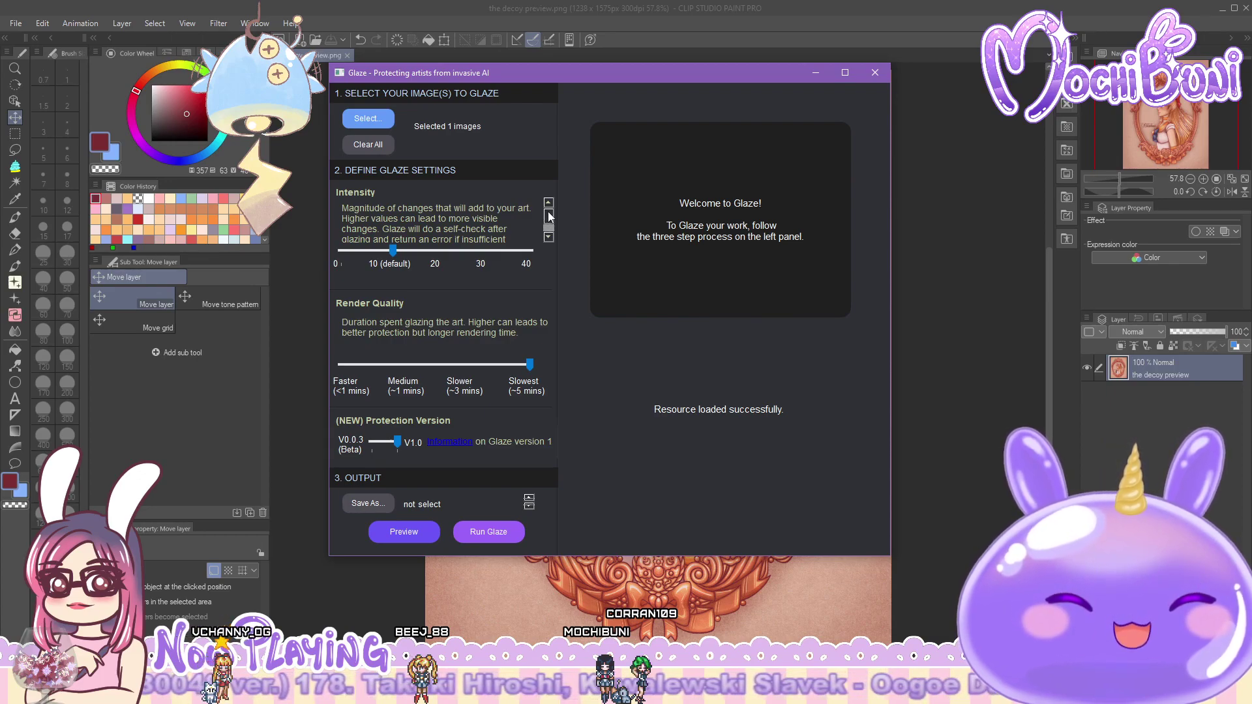
- Set the Glaze output folder to D:/drawing/3. Glaze and run Glaze on the selected image
{"action": "mouse_move", "coordinate": [550, 217]}
{"action": "left_mouse_down"}
{"action": "mouse_move", "coordinate": [550, 231]}
{"action": "mouse_move", "coordinate": [551, 204]}
{"action": "left_mouse_up"}
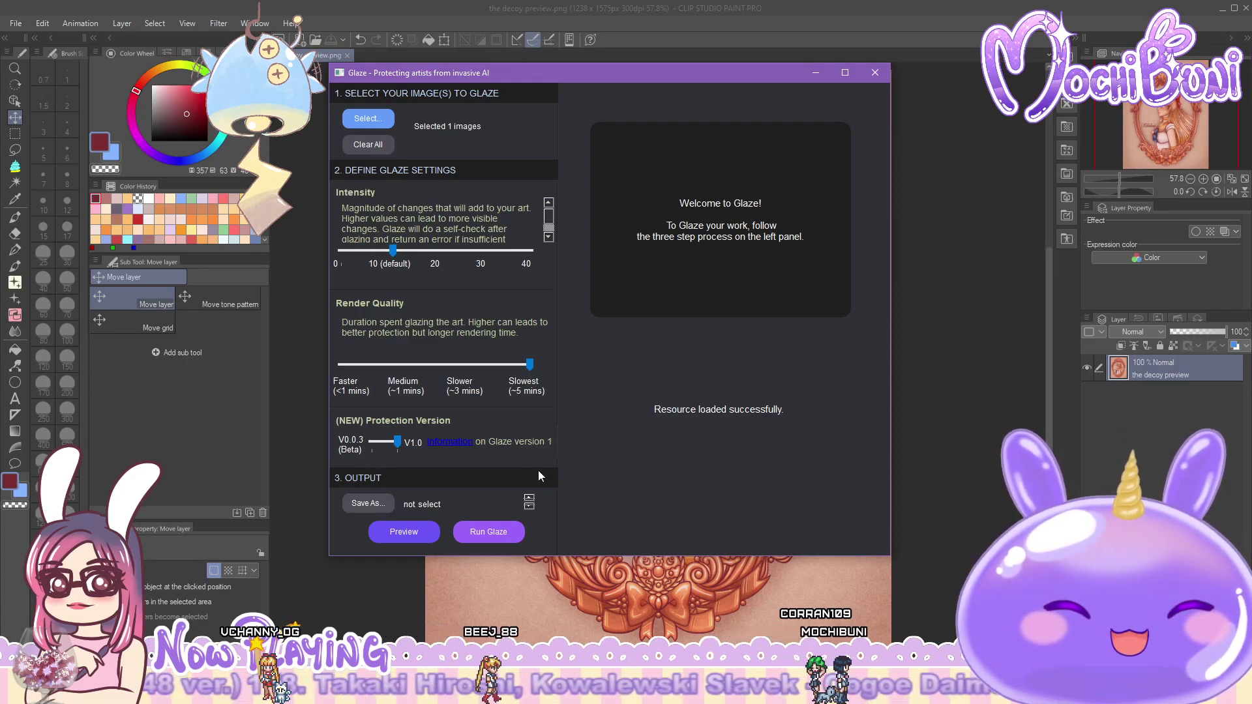
{"action": "left_click", "coordinate": [370, 504]}
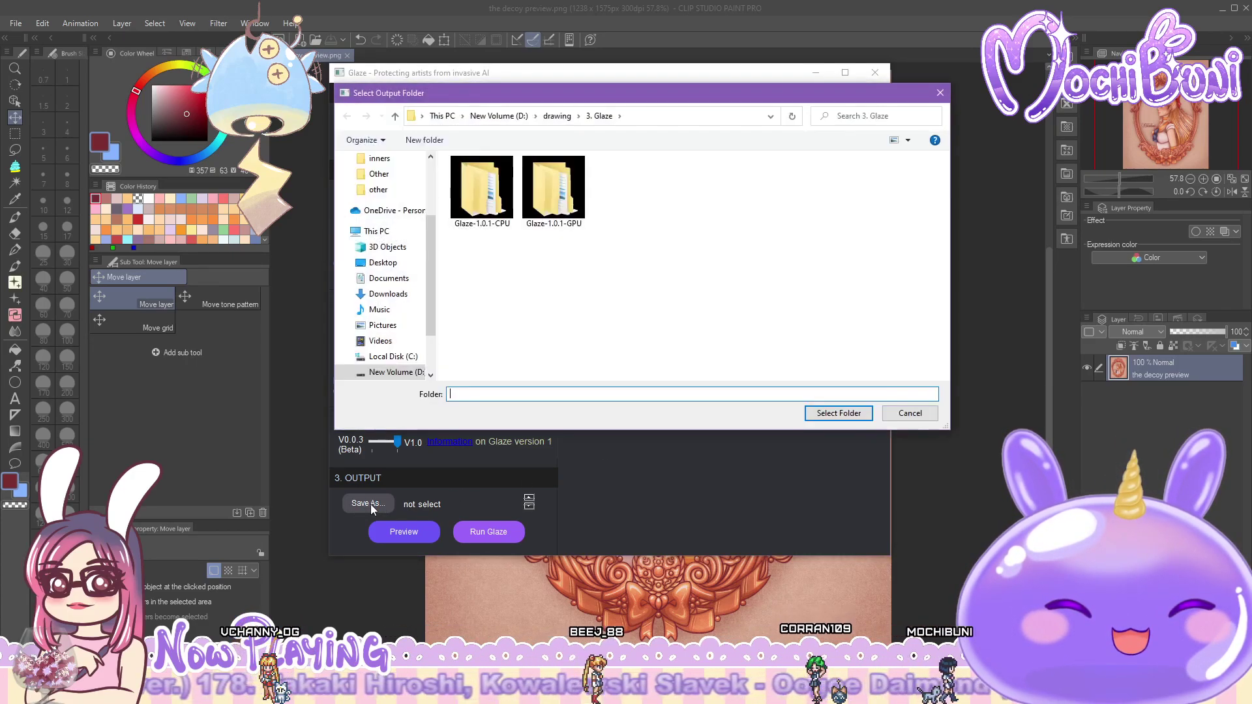
{"action": "left_click", "coordinate": [599, 116]}
{"action": "left_click", "coordinate": [842, 414]}
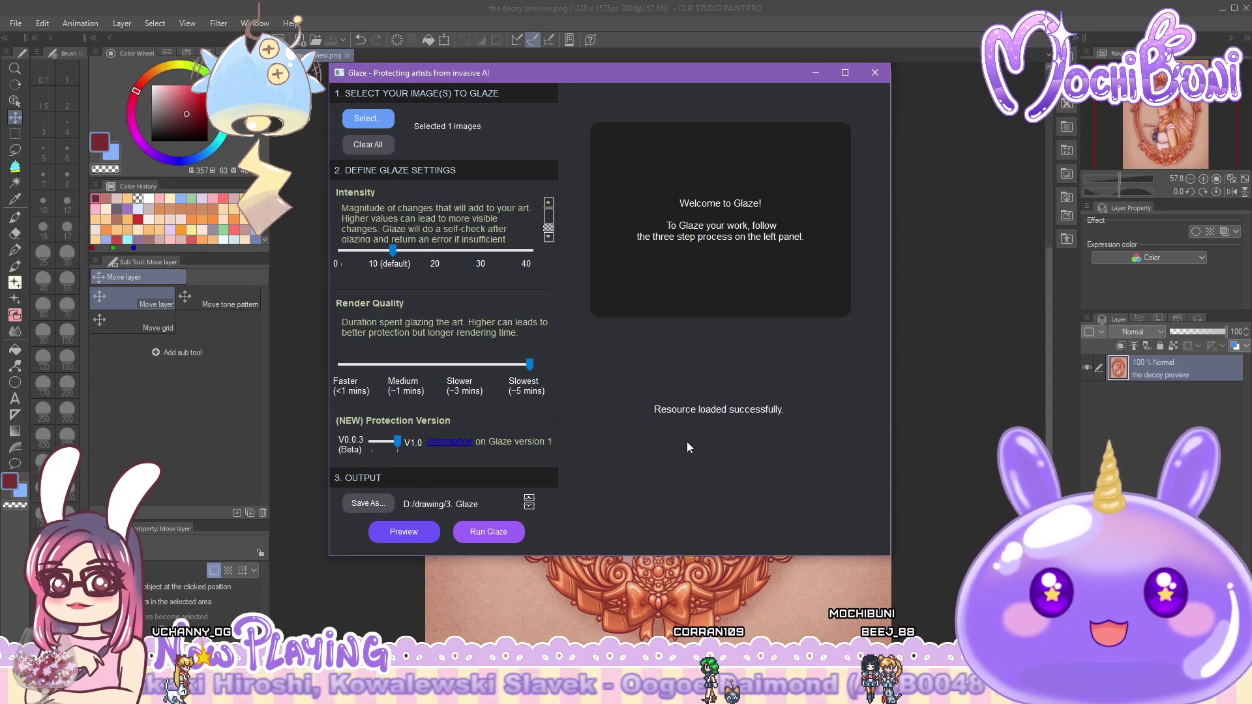
{"action": "left_click", "coordinate": [501, 533]}
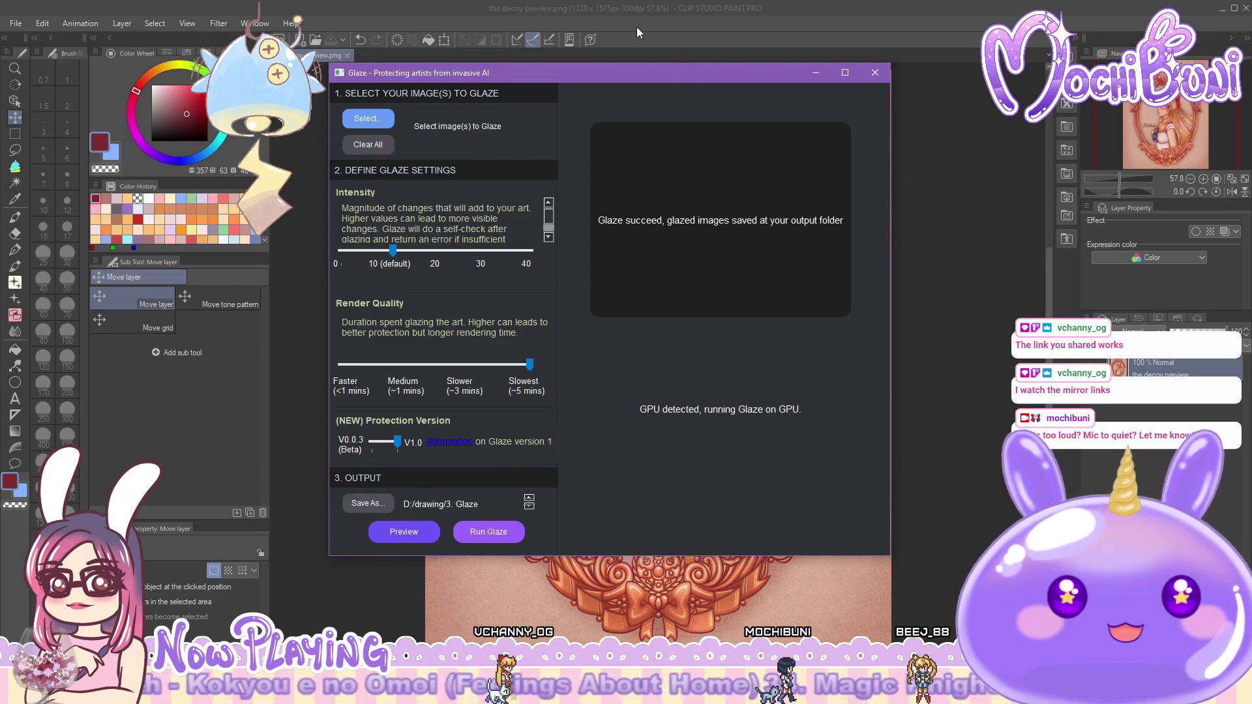
- Move Glaze out of the way and open the glazed the decoy preview PNG from the 3. Glaze folder in File Explorer
{"action": "left_click_drag", "start_coordinate": [633, 76], "coordinate": [1251, 6]}
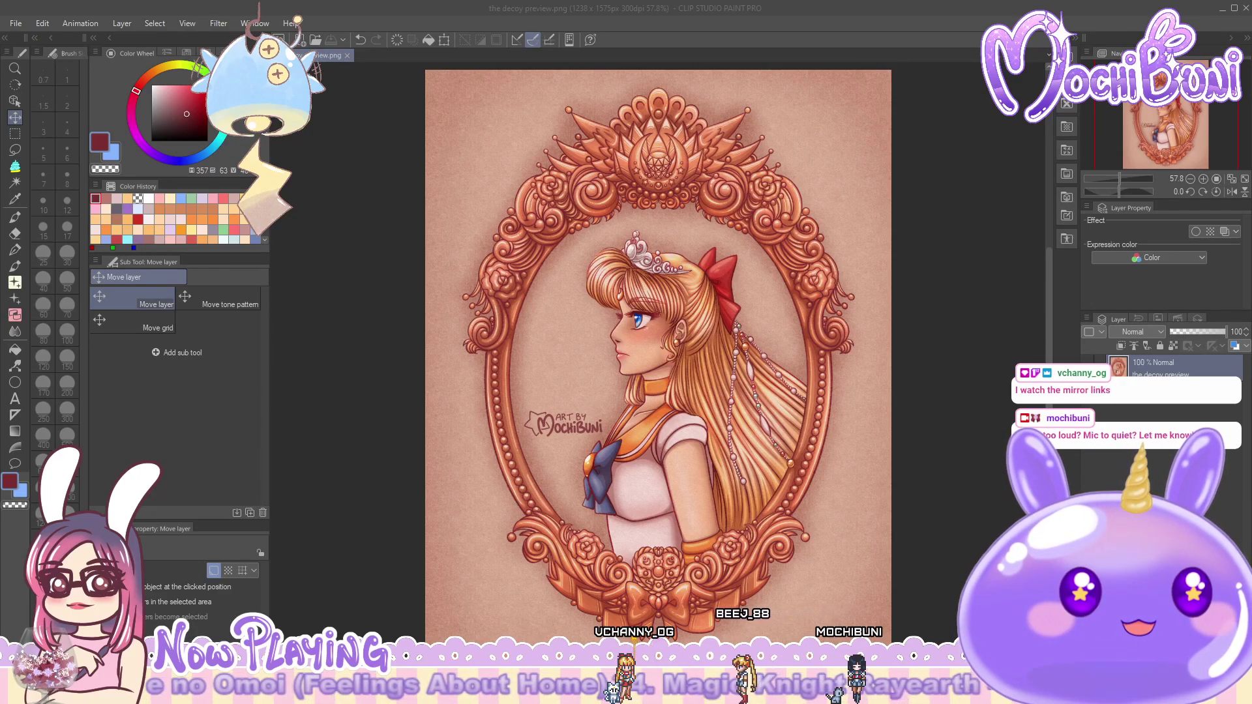
{"action": "left_click_drag", "start_coordinate": [1251, 39], "coordinate": [619, 114]}
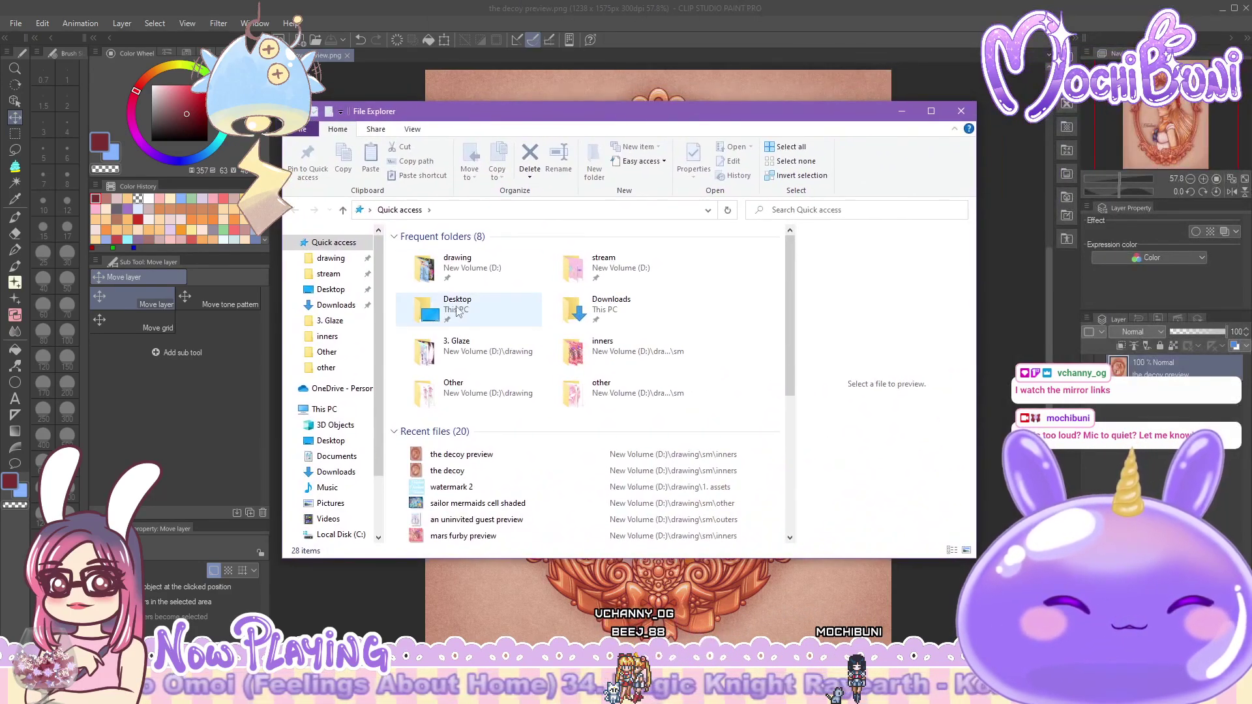
{"action": "left_click", "coordinate": [349, 323]}
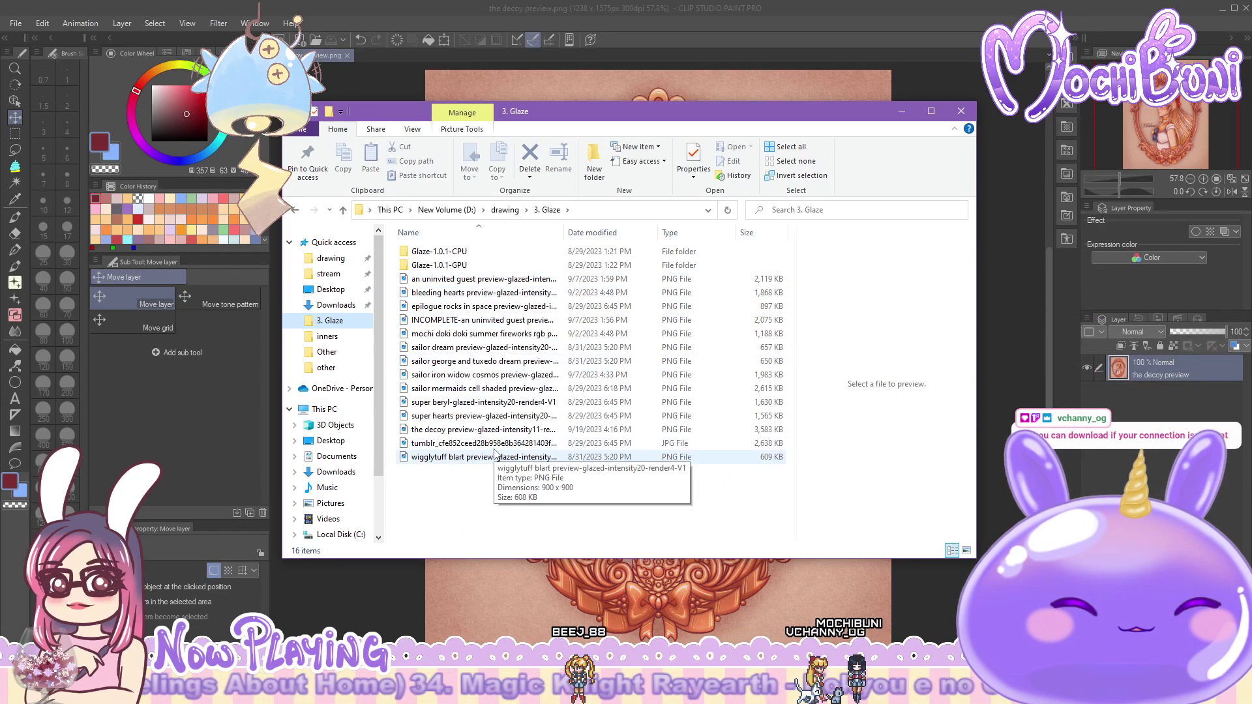
{"action": "left_click", "coordinate": [510, 429]}
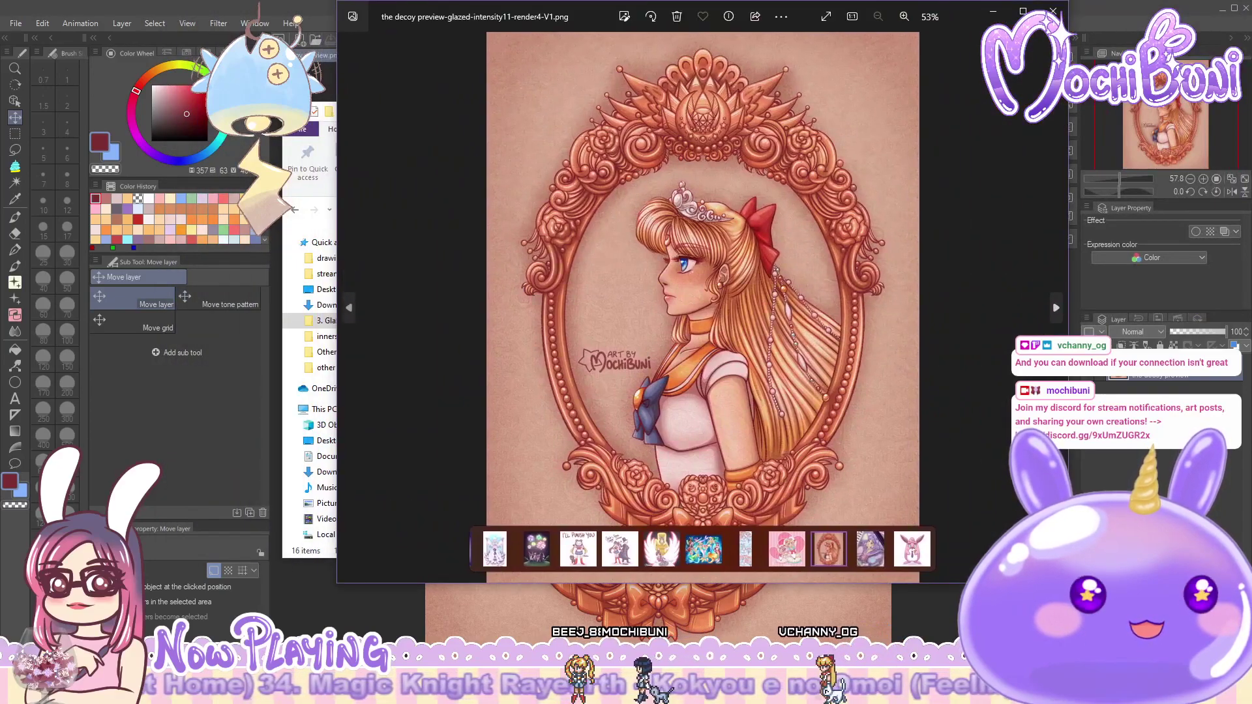
- Inspect the glazed portrait full screen and close up around the face, and return to the original in Clip Studio Paint
{"action": "left_click_drag", "start_coordinate": [577, 16], "coordinate": [477, 44]}
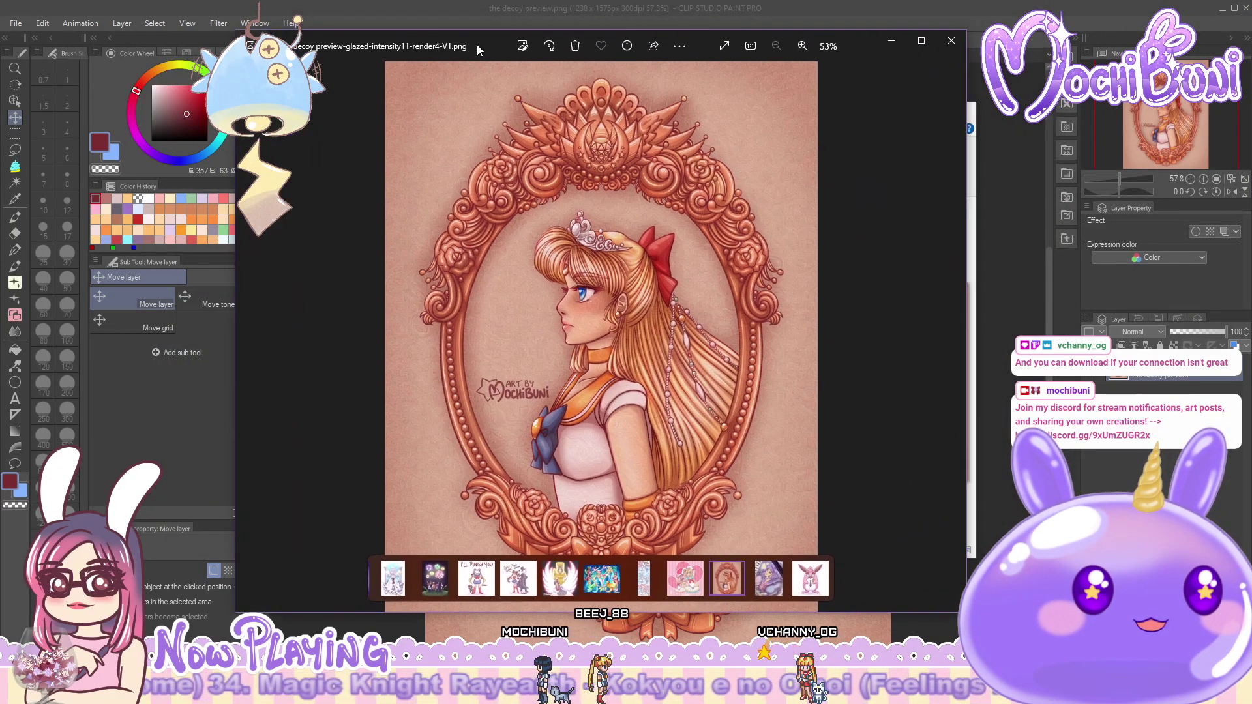
{"action": "left_click", "coordinate": [920, 42]}
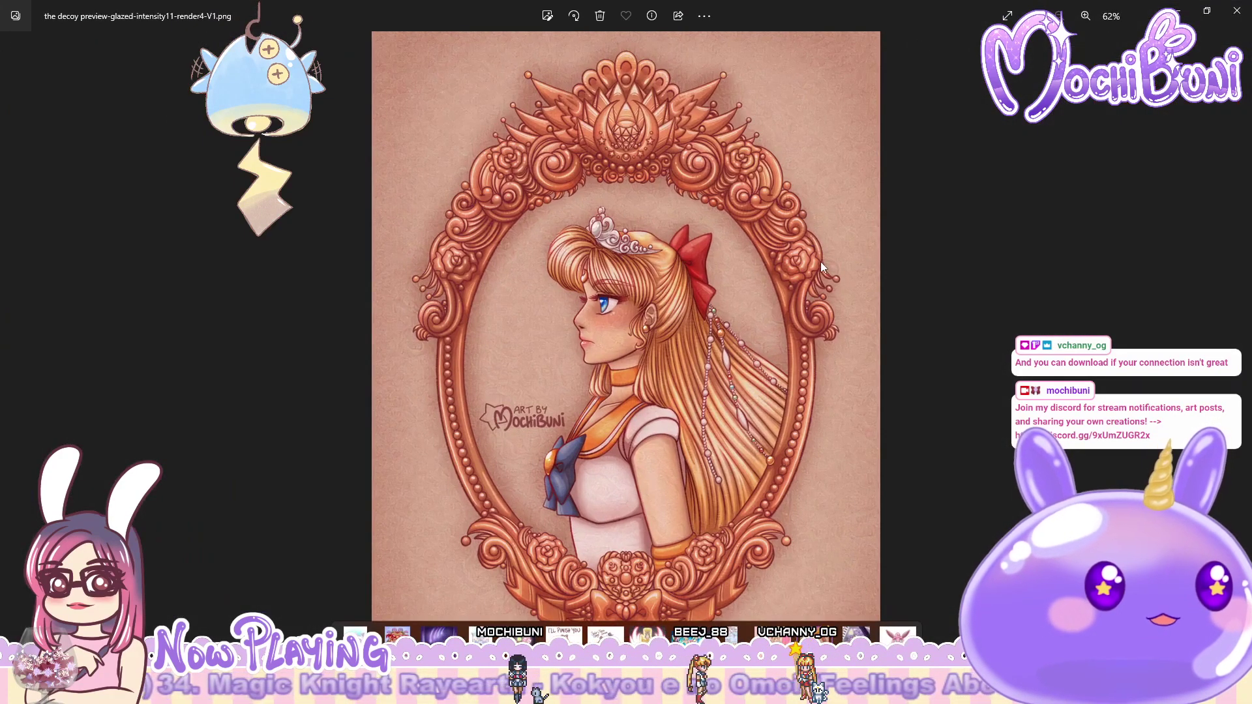
{"action": "scroll", "coordinate": [676, 292], "scroll_direction": "up", "scroll_amount": 5}
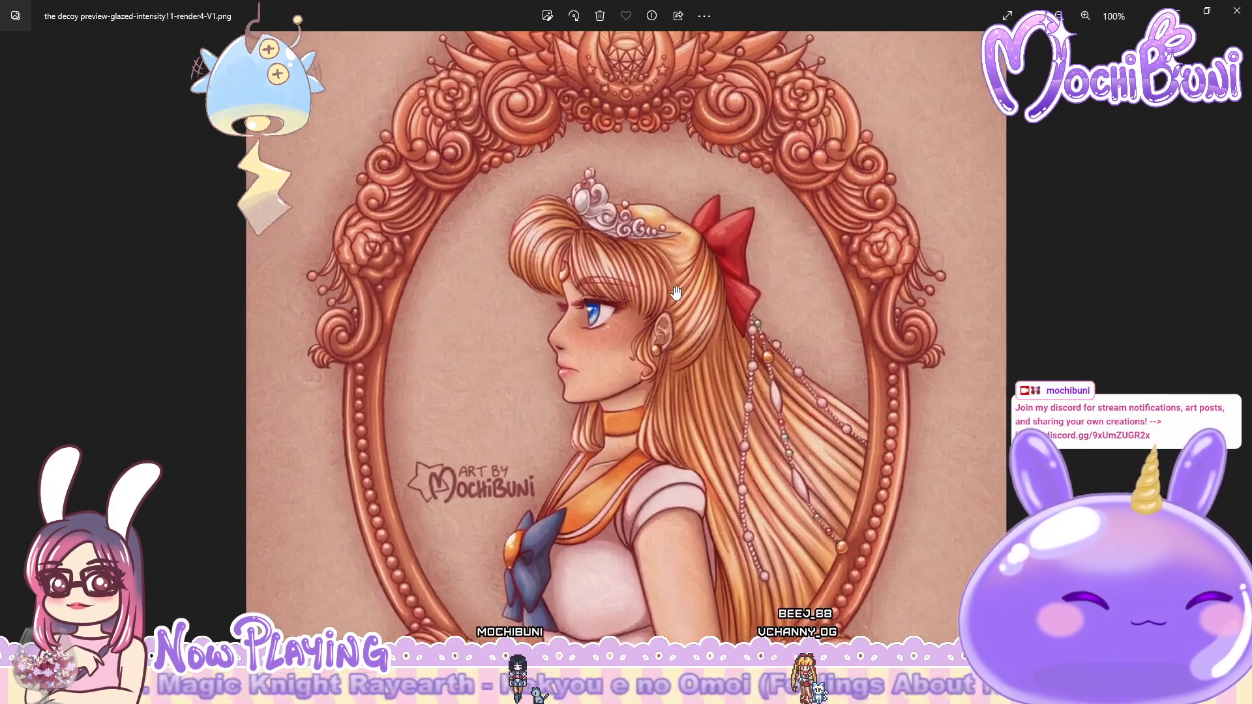
{"action": "scroll", "coordinate": [676, 293], "scroll_direction": "up", "scroll_amount": 2}
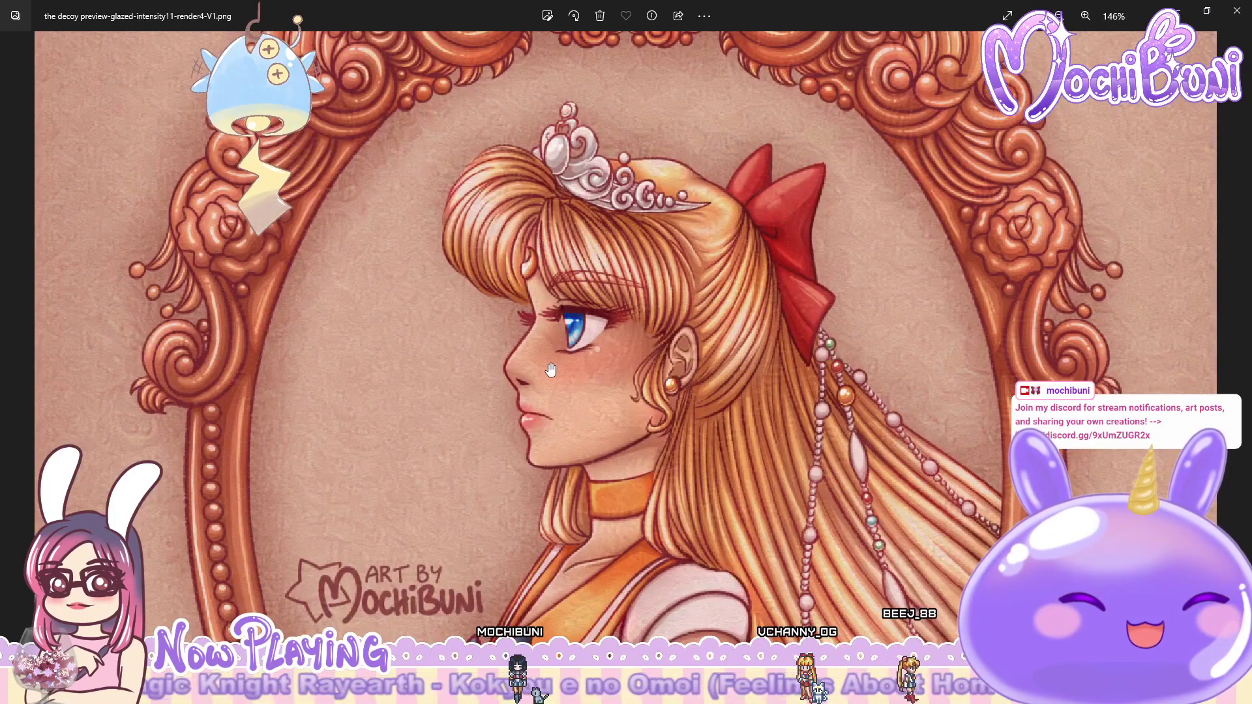
{"action": "scroll", "coordinate": [603, 374], "scroll_direction": "up", "scroll_amount": 1}
{"action": "scroll", "coordinate": [603, 374], "scroll_direction": "up", "scroll_amount": 3}
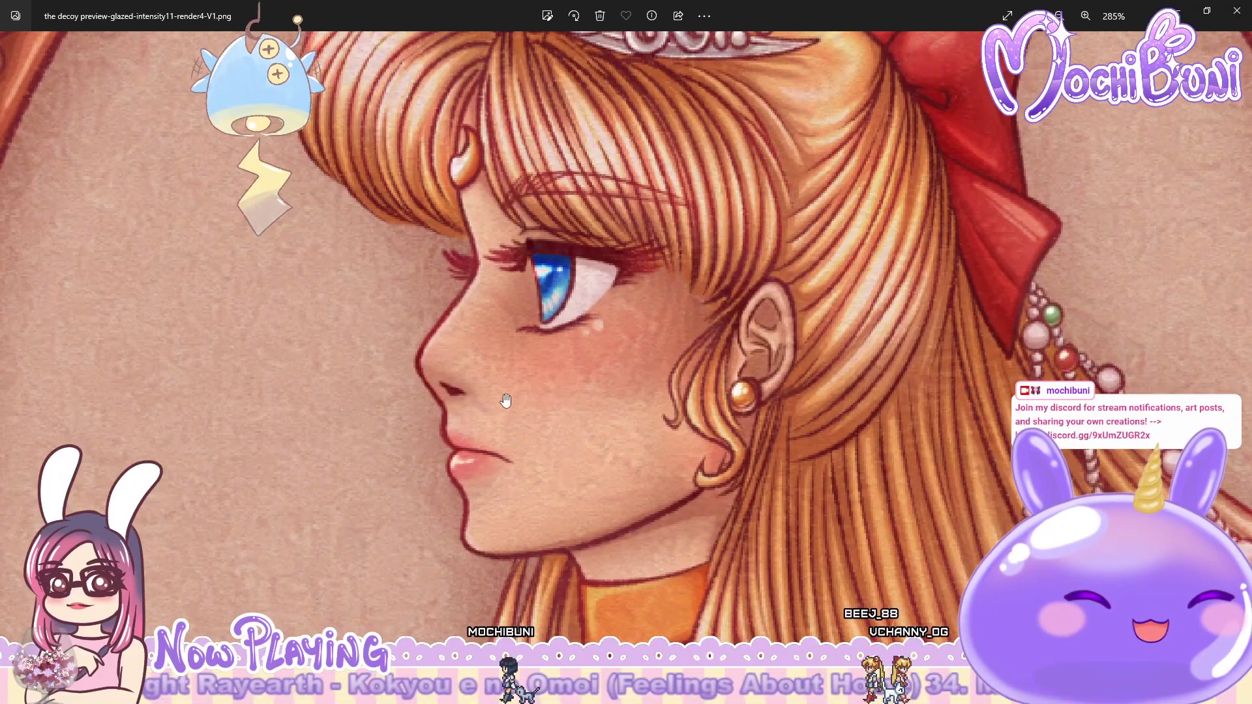
{"action": "scroll", "coordinate": [649, 396], "scroll_direction": "down", "scroll_amount": 5}
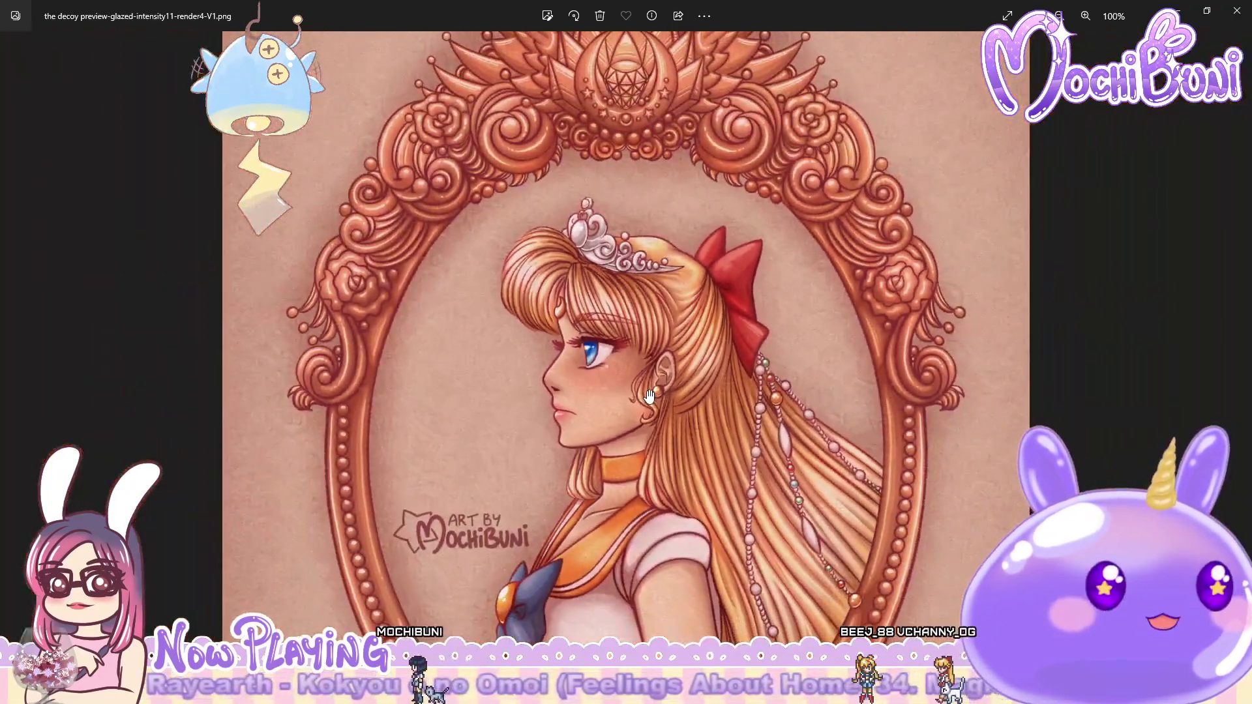
{"action": "scroll", "coordinate": [649, 397], "scroll_direction": "down", "scroll_amount": 1}
{"action": "scroll", "coordinate": [646, 398], "scroll_direction": "down", "scroll_amount": 3}
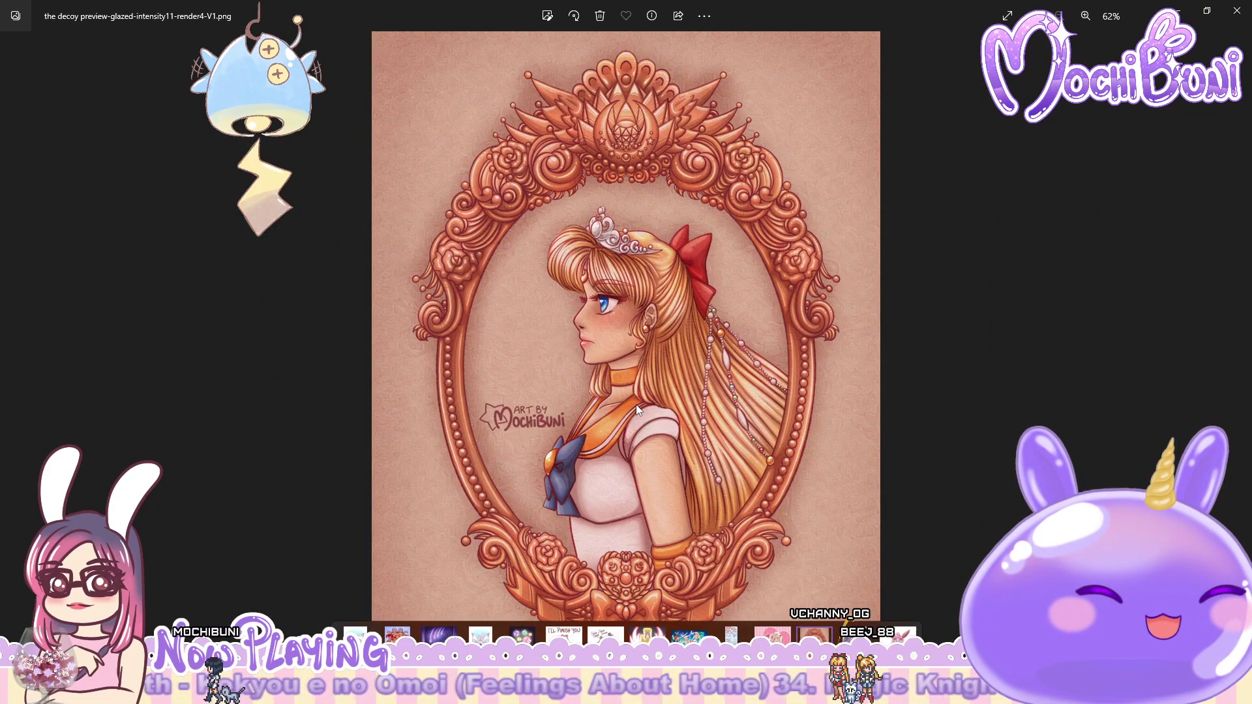
{"action": "left_click", "coordinate": [1207, 11]}
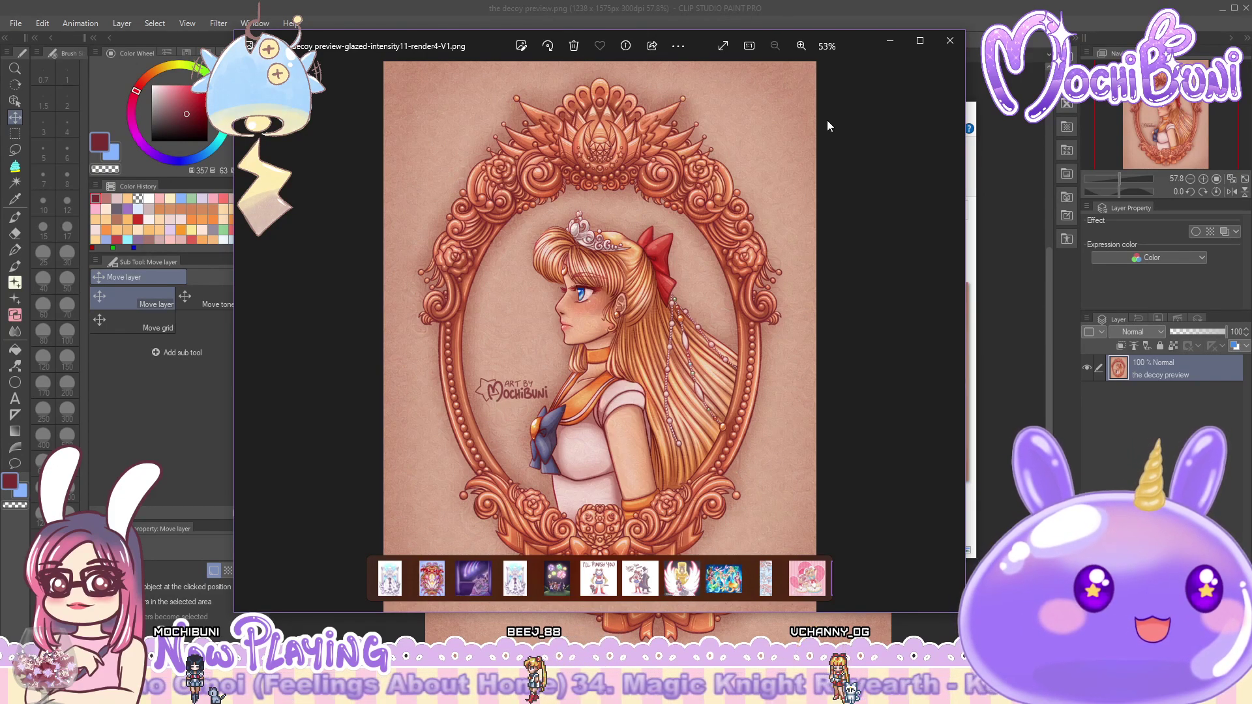
{"action": "left_click", "coordinate": [950, 40]}
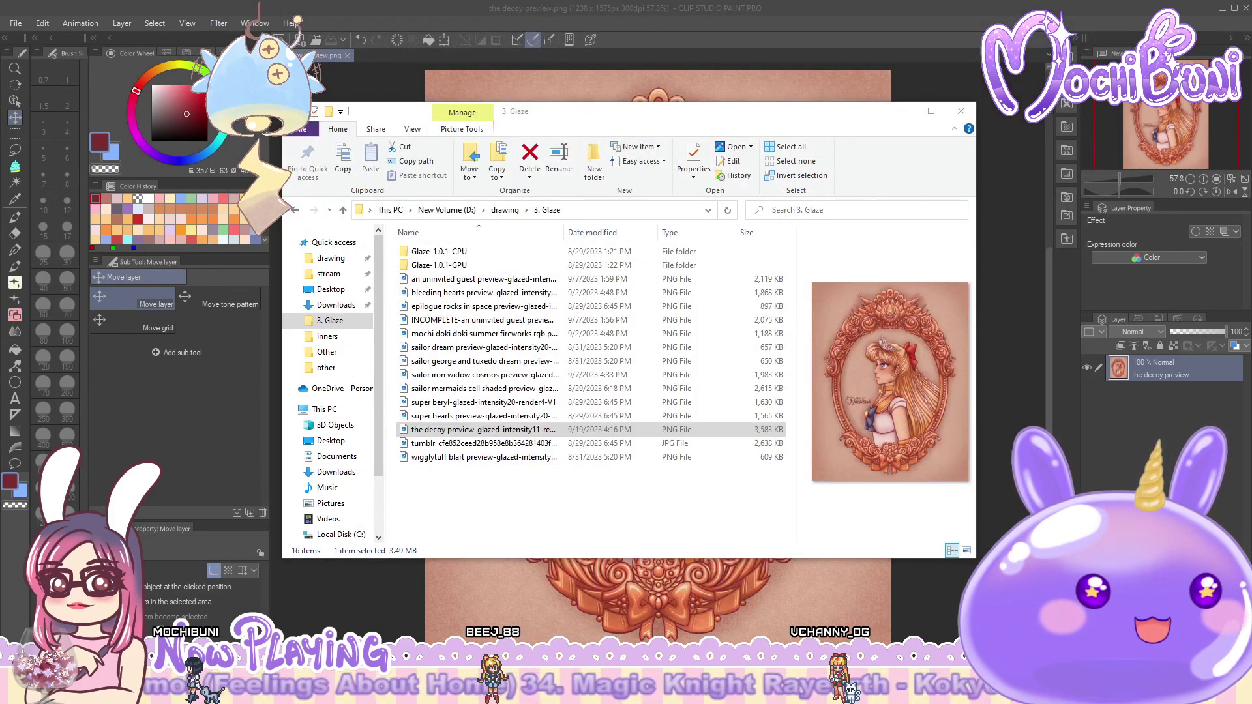
{"action": "left_click", "coordinate": [1027, 131]}
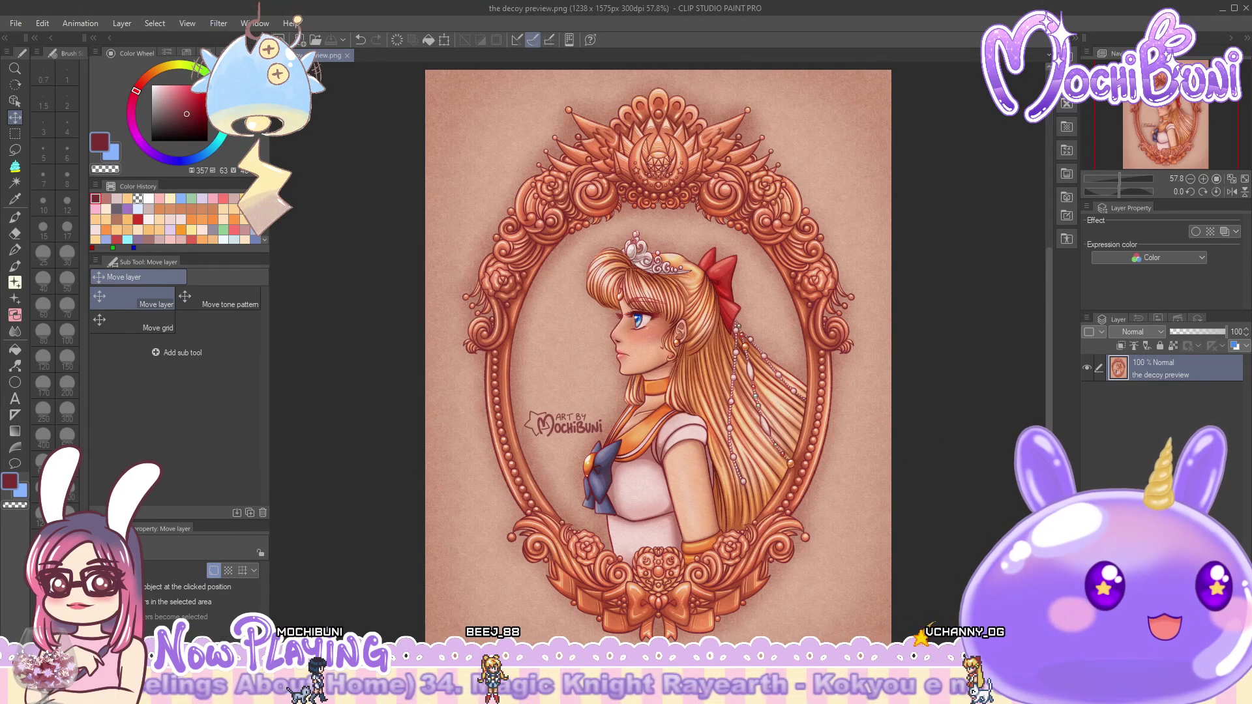
- Compare the glazed image side by side with the original on the canvas, and bring the Glaze window back over the artwork
{"action": "key", "text": "alt+Tab"}
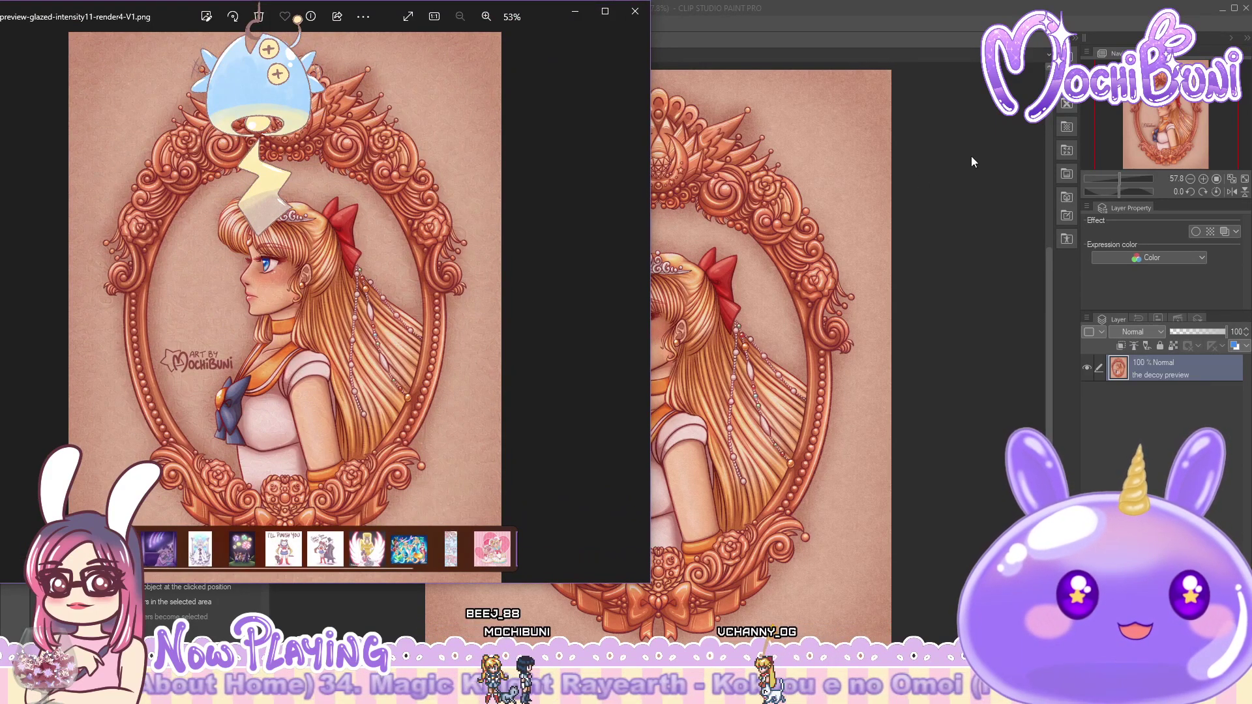
{"action": "left_click_drag", "start_coordinate": [540, 10], "coordinate": [492, 89]}
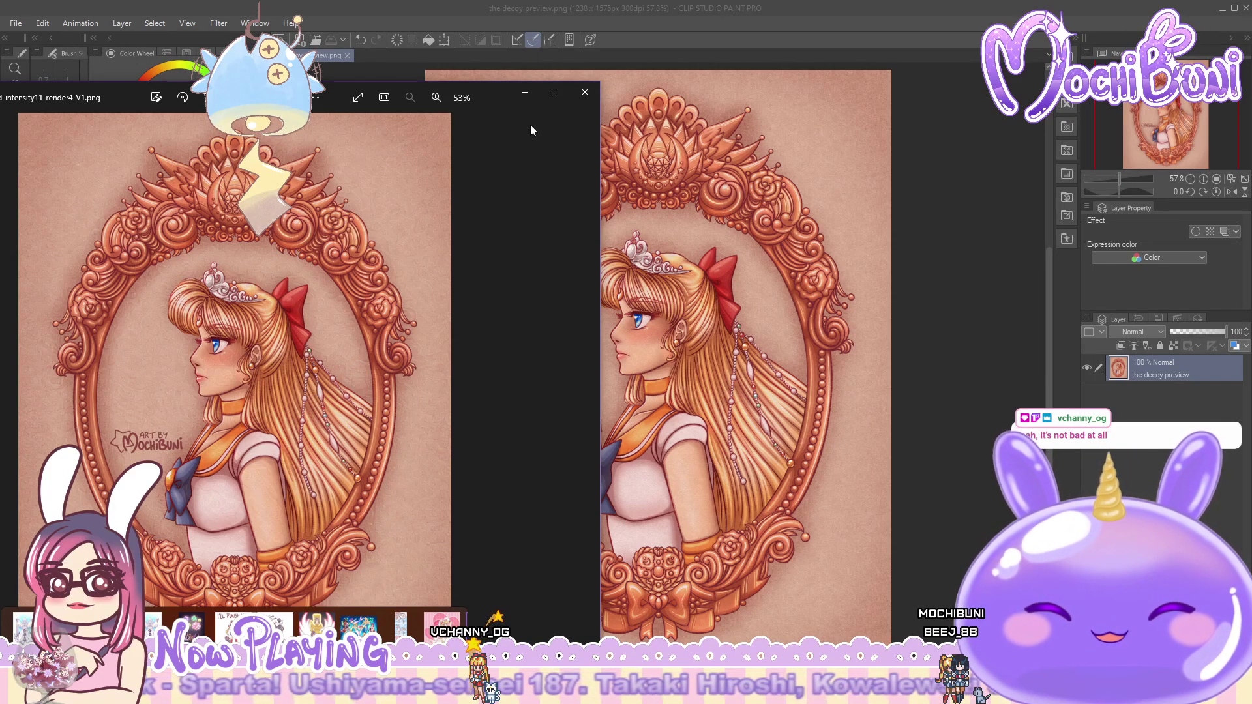
{"action": "left_click_drag", "start_coordinate": [489, 88], "coordinate": [946, 0]}
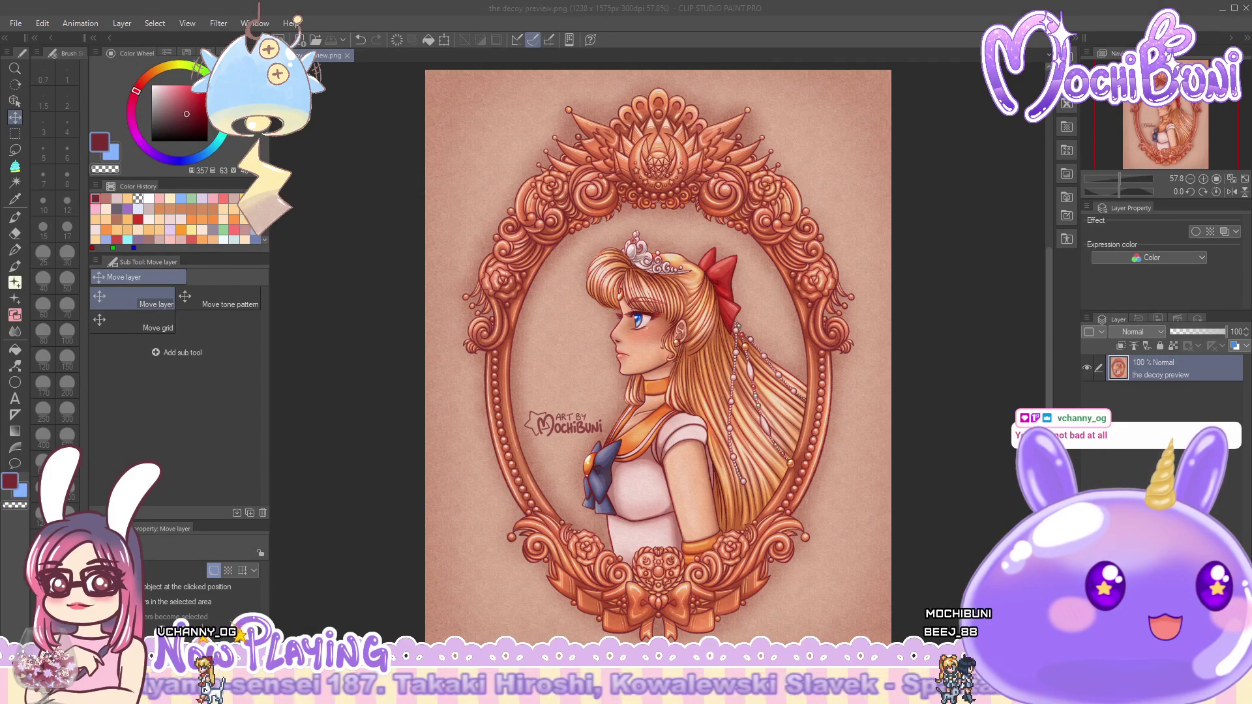
{"action": "left_click_drag", "start_coordinate": [946, 0], "coordinate": [834, 129]}
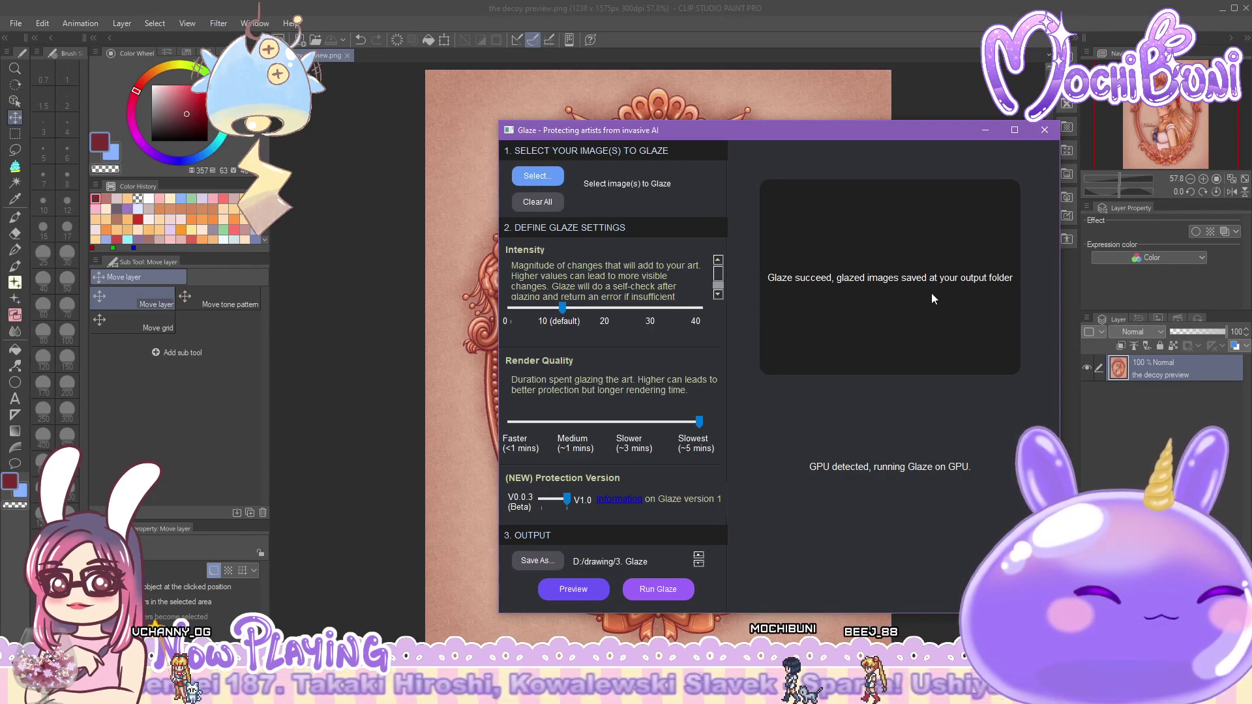